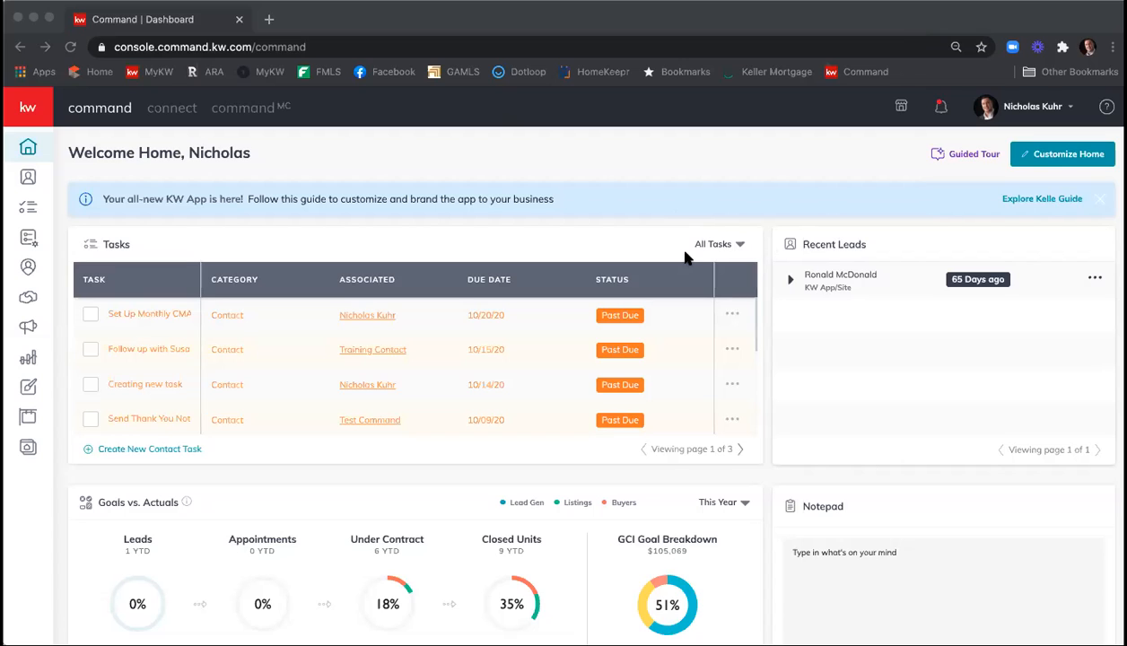
Find the listing opportunity in the Appointment phase among all opportunities and open its details.
click(26, 301)
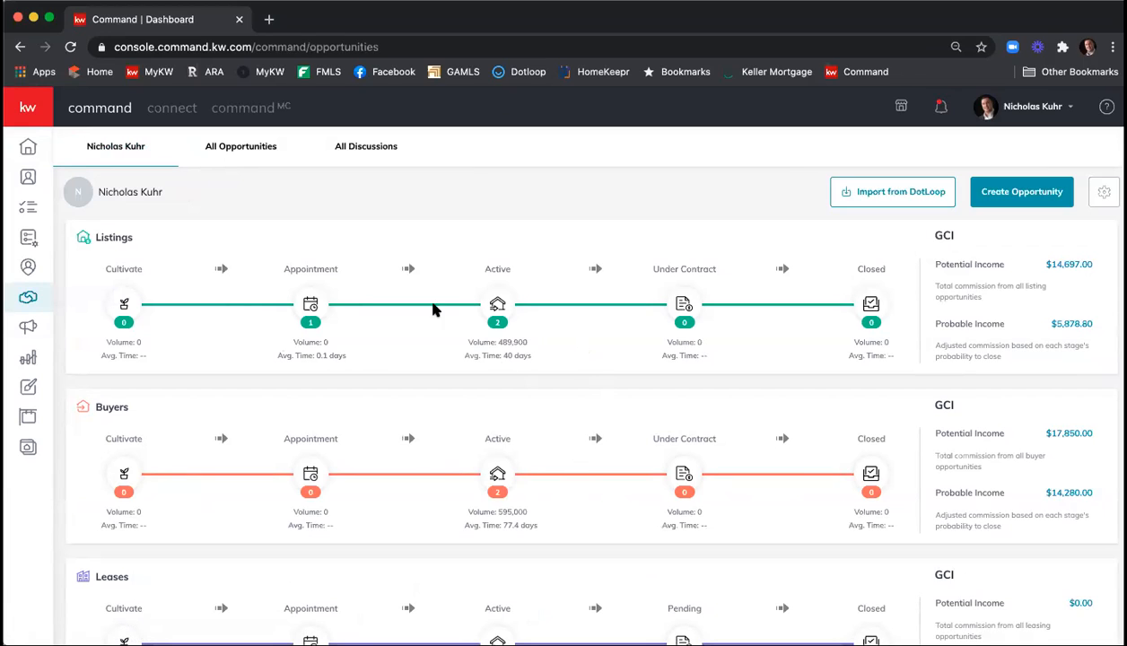
click(225, 157)
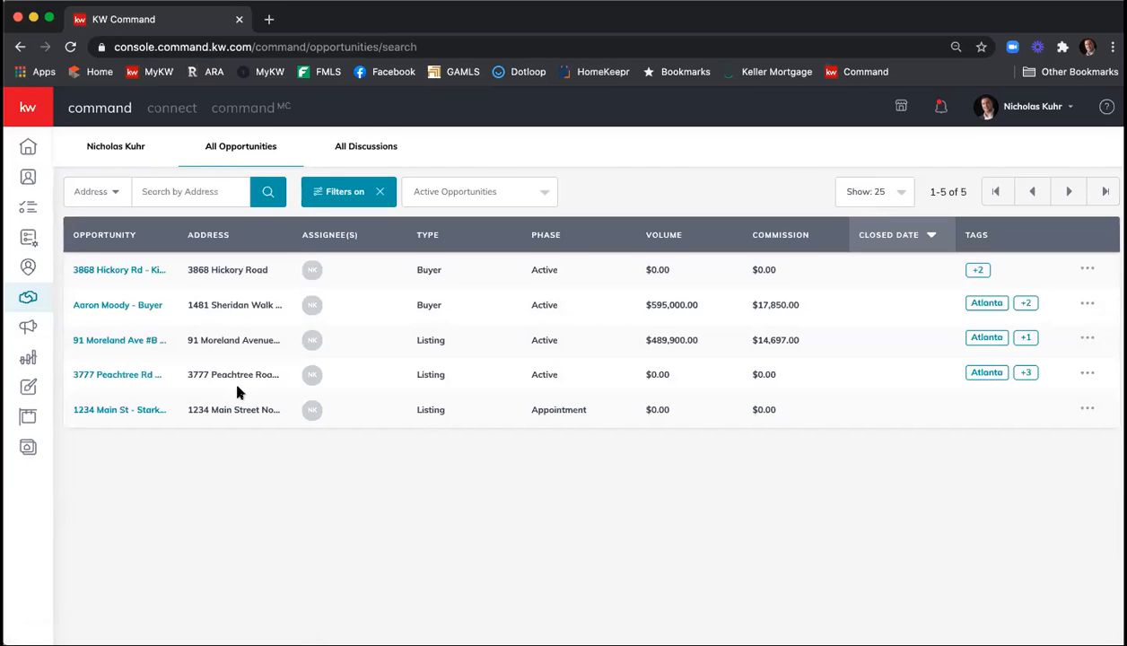
click(105, 419)
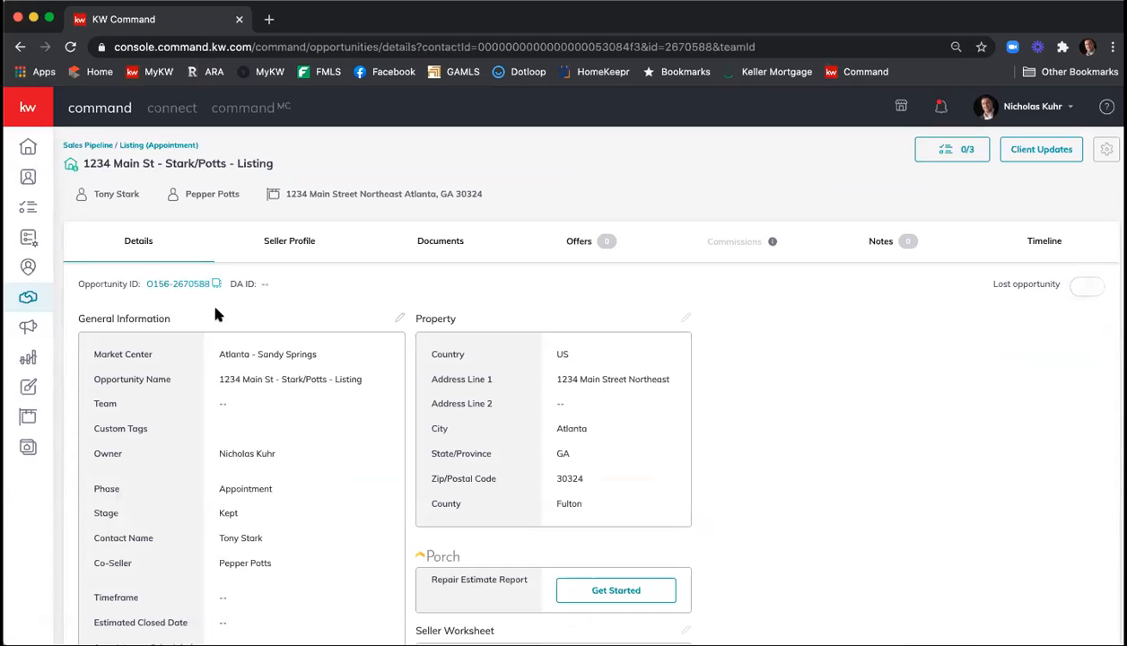
Review the opportunity's general information, property details and seller worksheet.
scroll(359, 395, down, 1)
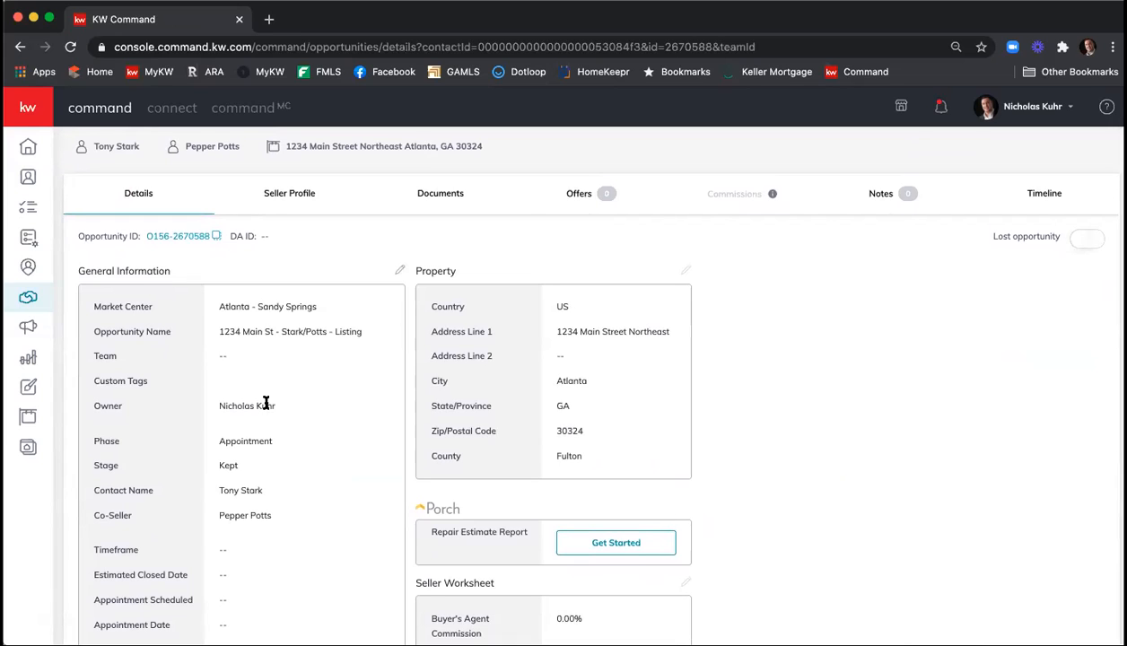
scroll(277, 409, down, 1)
scroll(273, 408, down, 1)
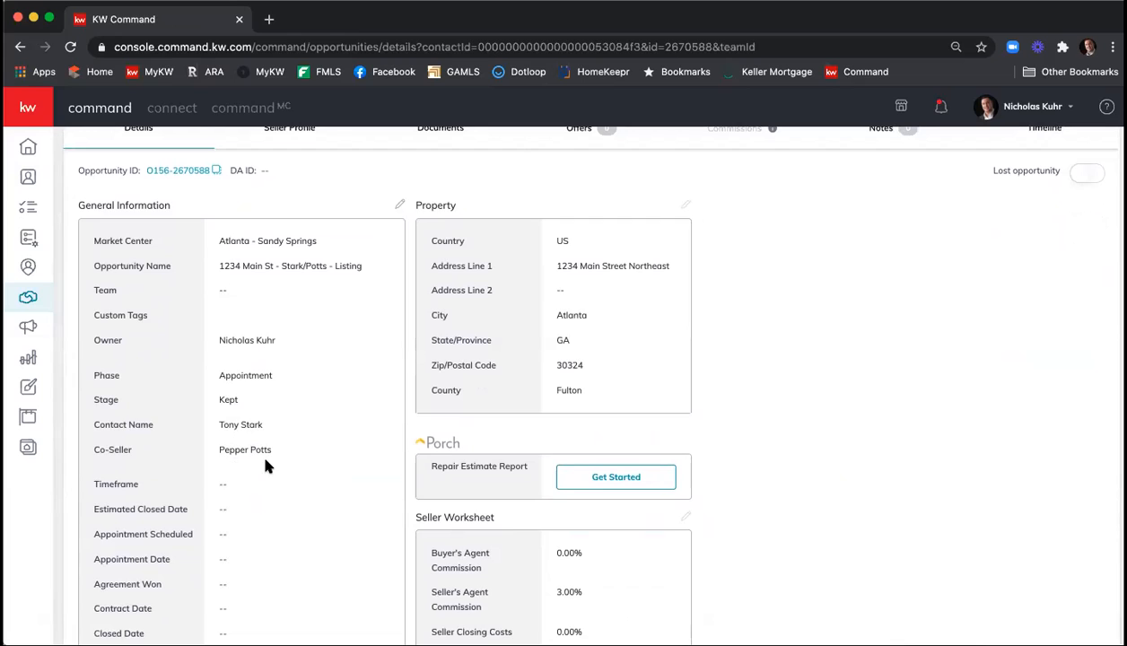
scroll(269, 464, down, 1)
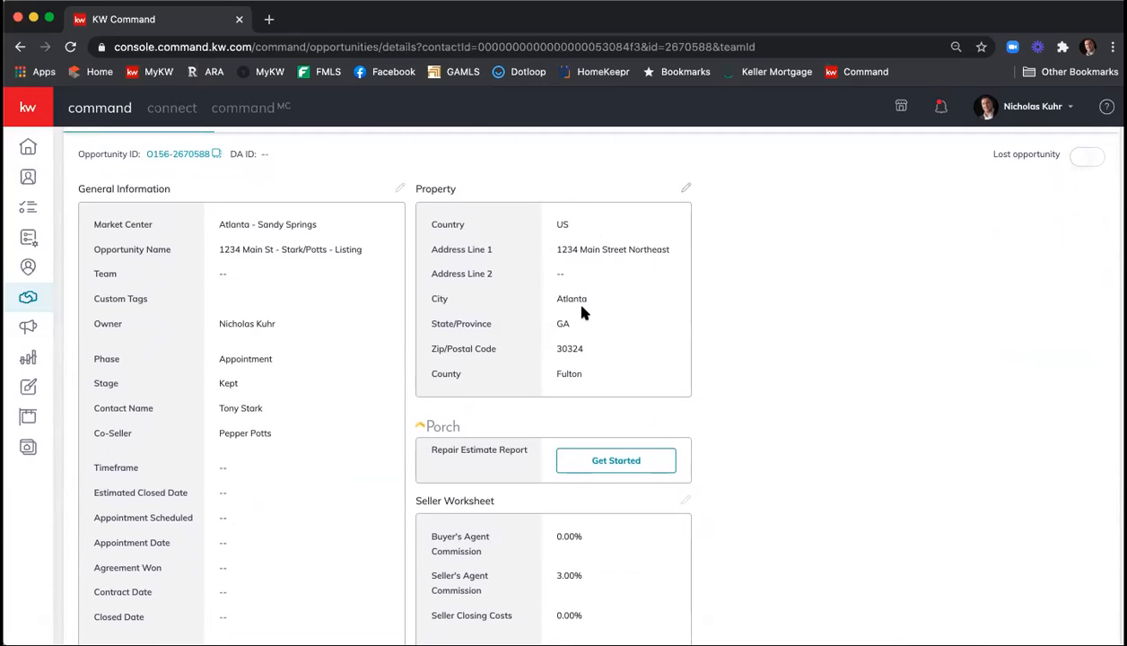
scroll(581, 312, down, 1)
scroll(583, 314, up, 3)
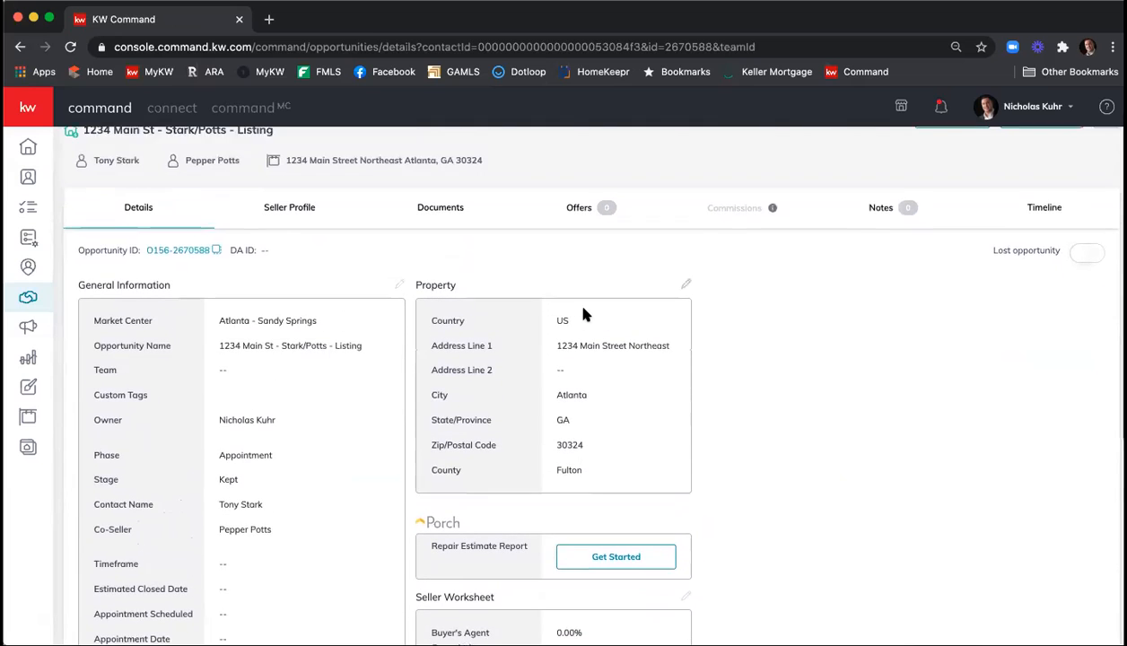
scroll(583, 314, up, 1)
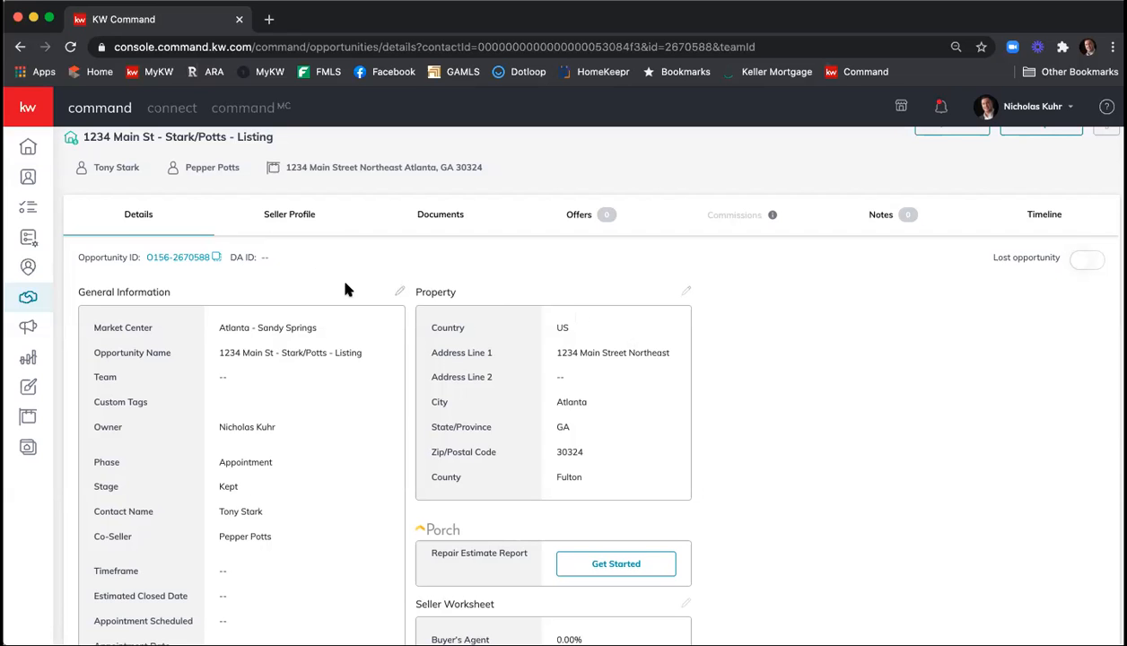
scroll(346, 285, up, 1)
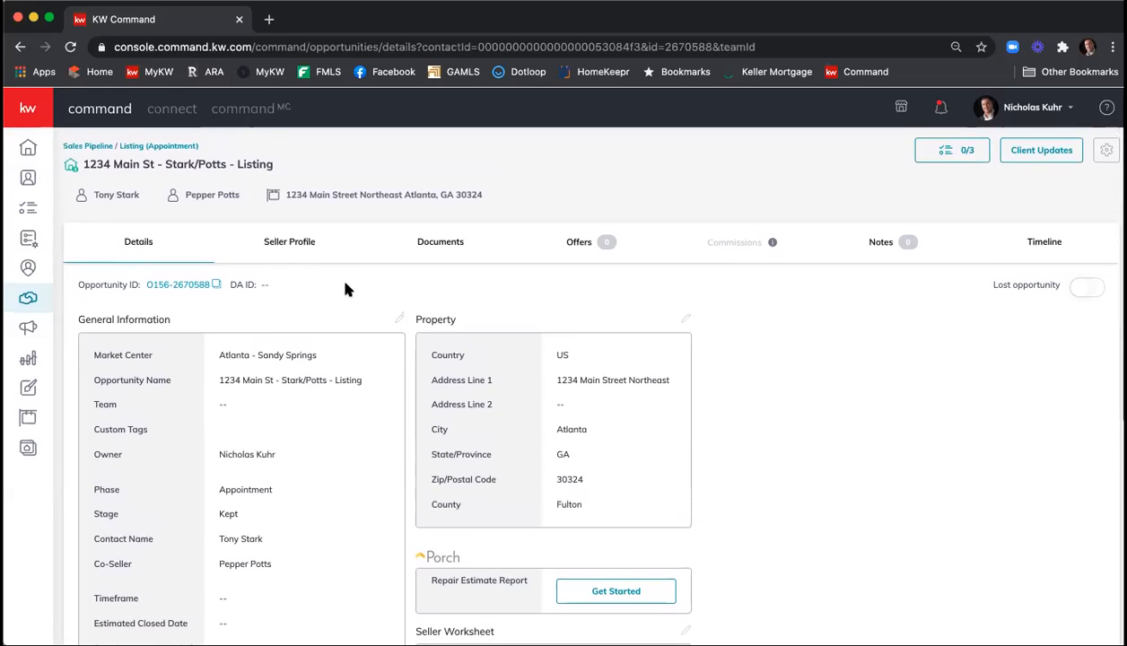
Start a transaction from the opportunity's documents and sign in to DocuSign Rooms with the saved e-mail and password.
click(456, 249)
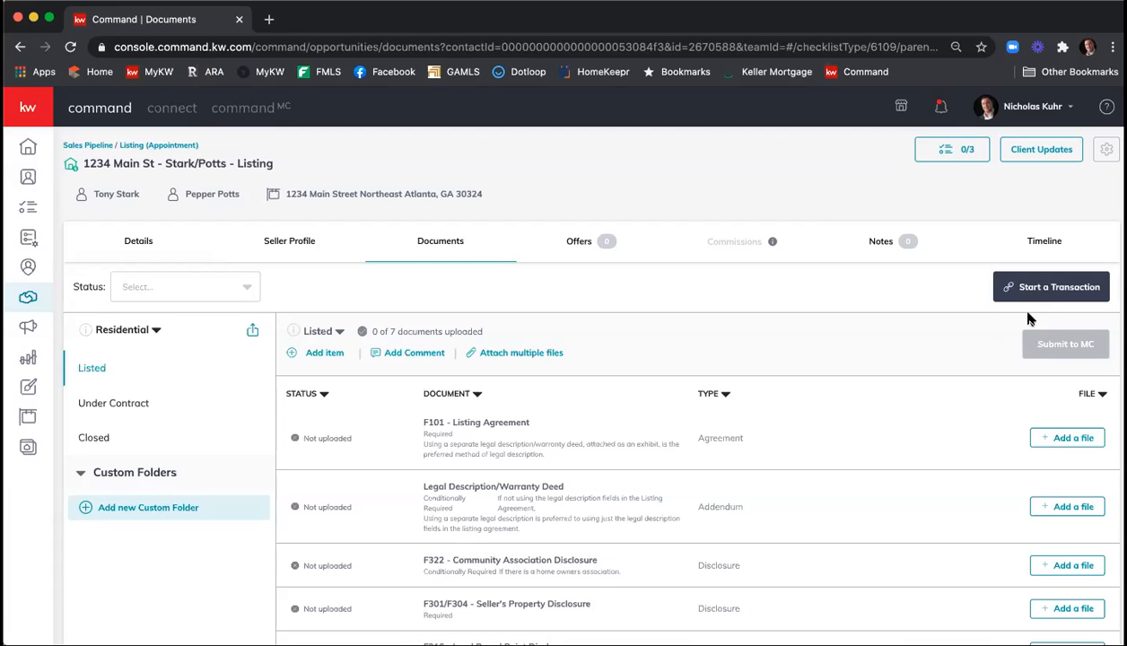
click(1068, 291)
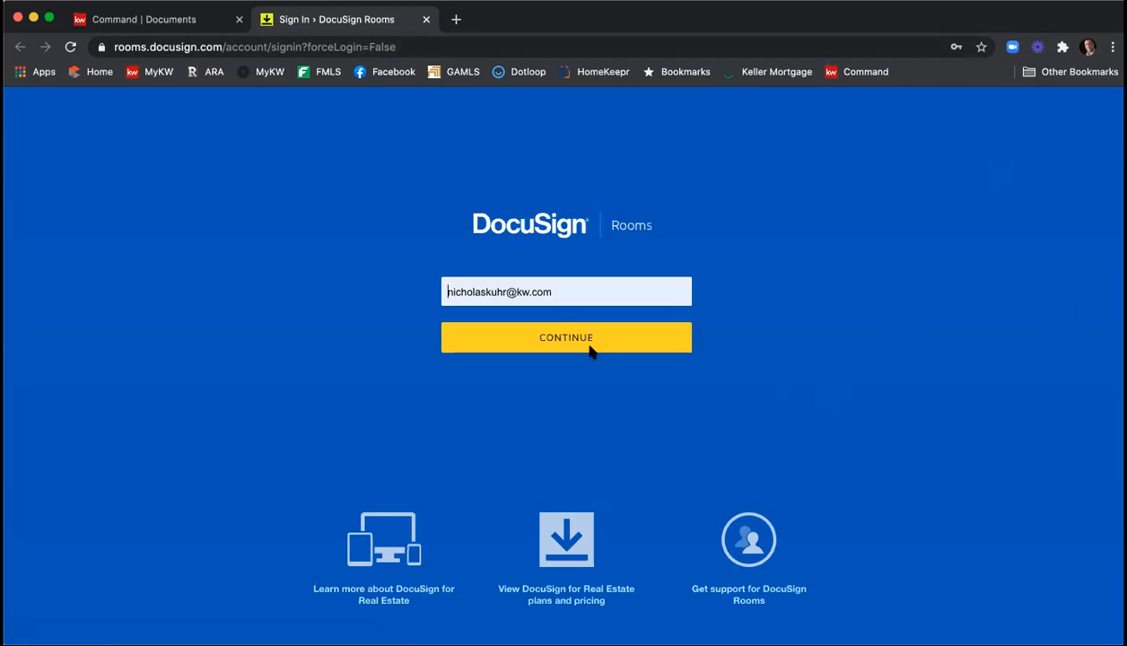
click(547, 340)
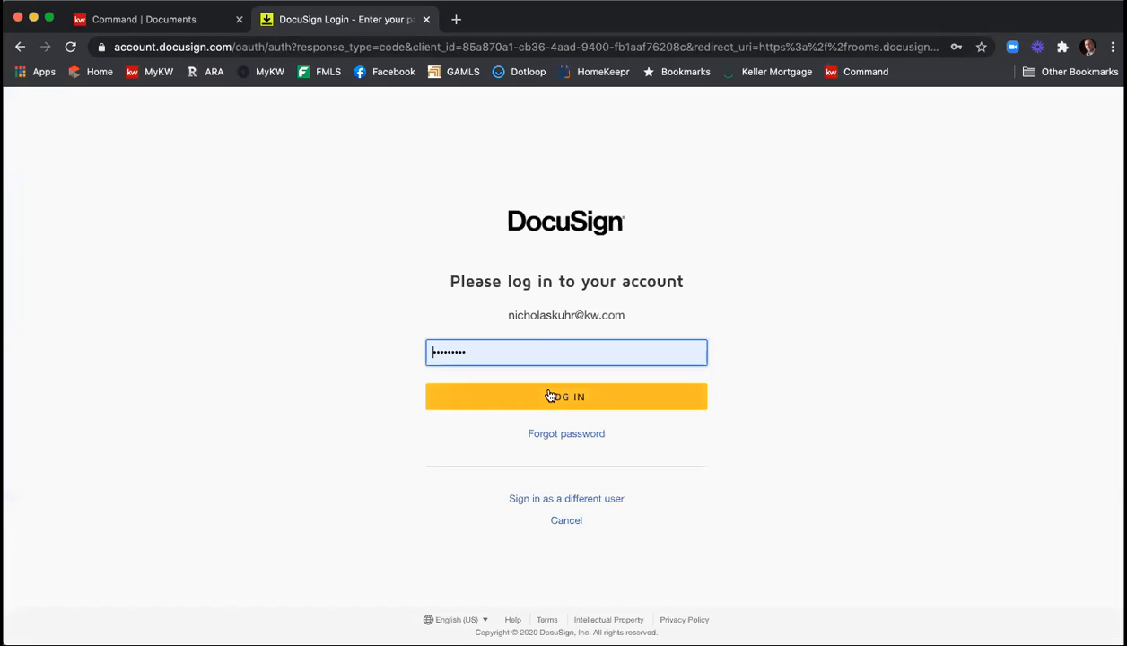
click(550, 395)
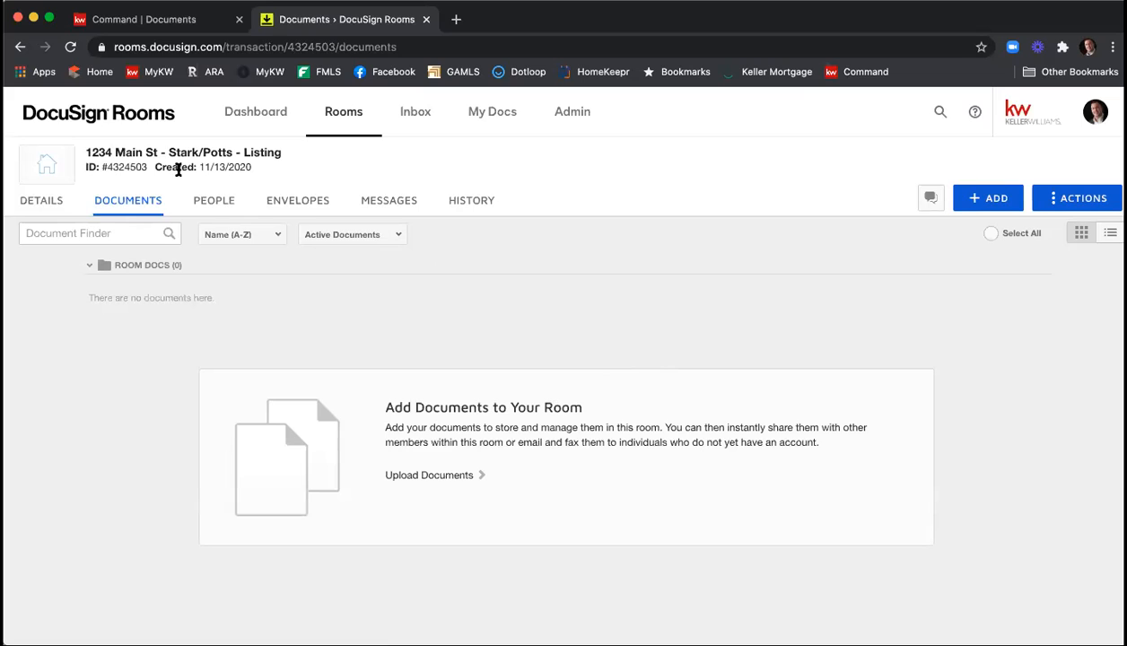
Begin adding DocuSign Forms to the room, with the National Association of Realtors as forms provider.
mouse_move(120, 167)
click(985, 203)
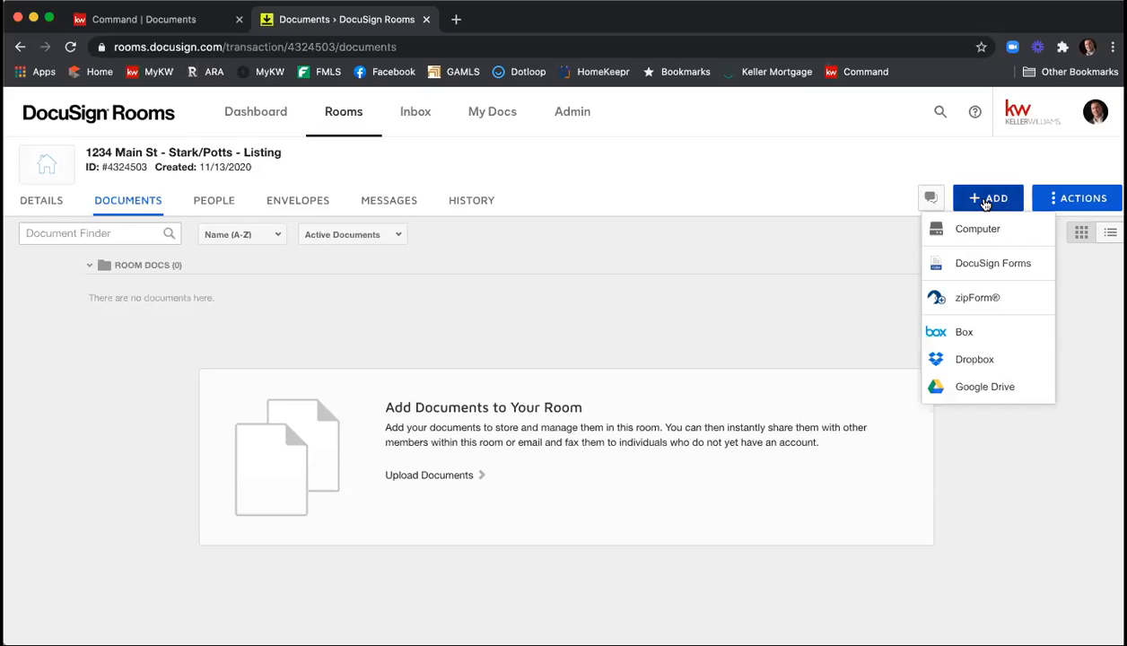
click(987, 265)
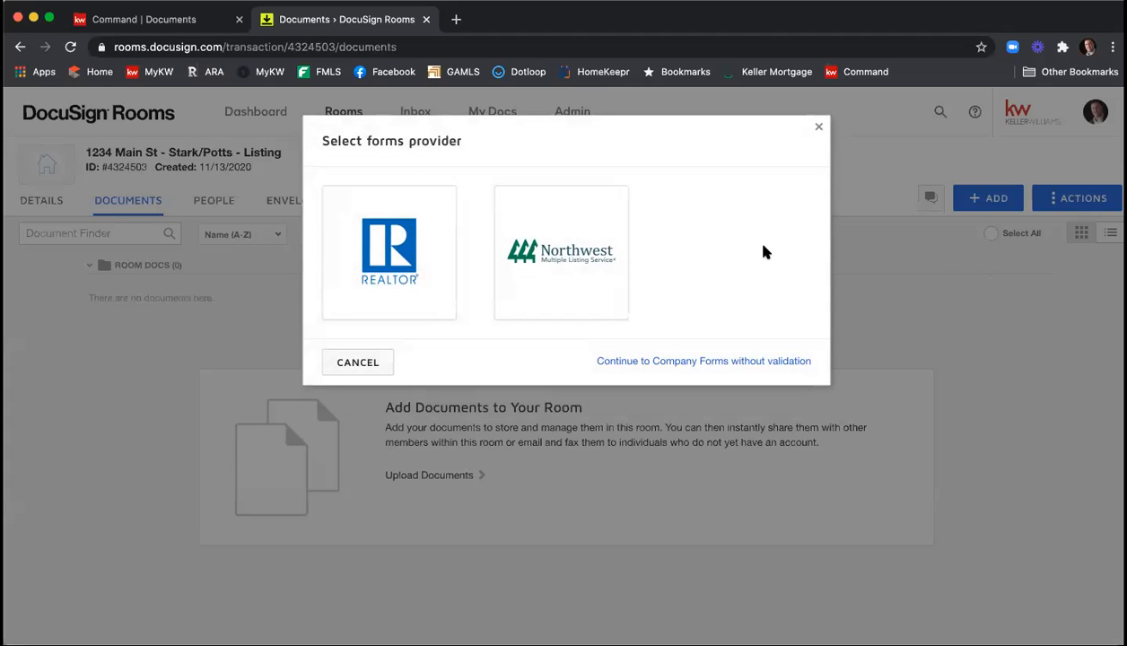
click(397, 275)
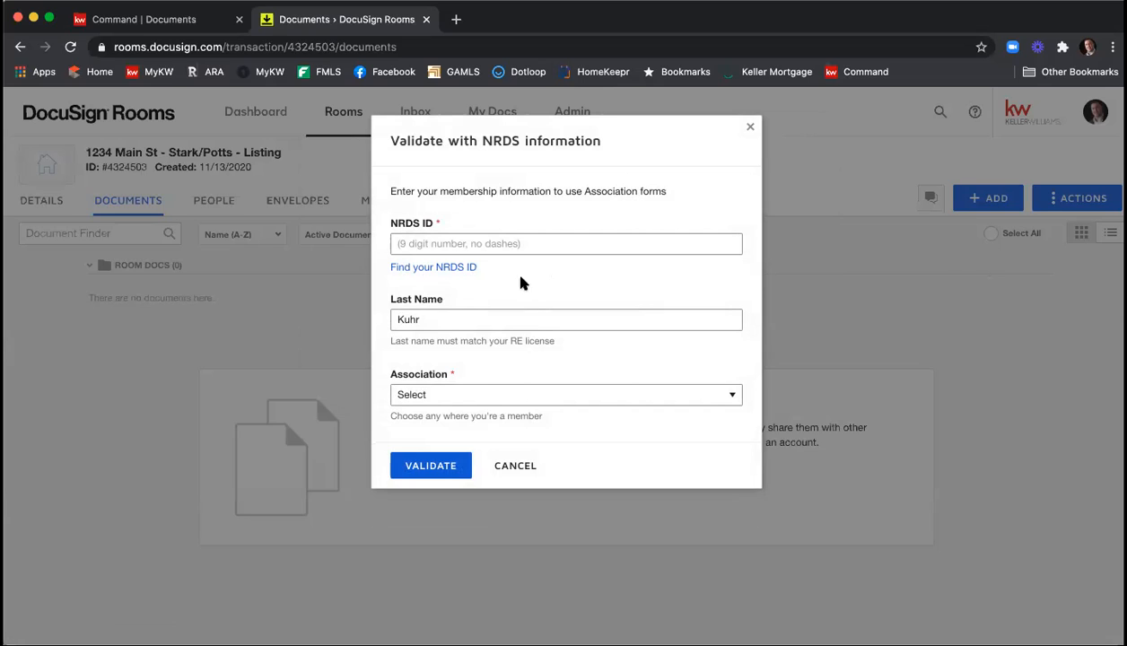
Look up the NRDS ID on the Realtors site by submitting the agent's last name and real estate license number.
click(429, 271)
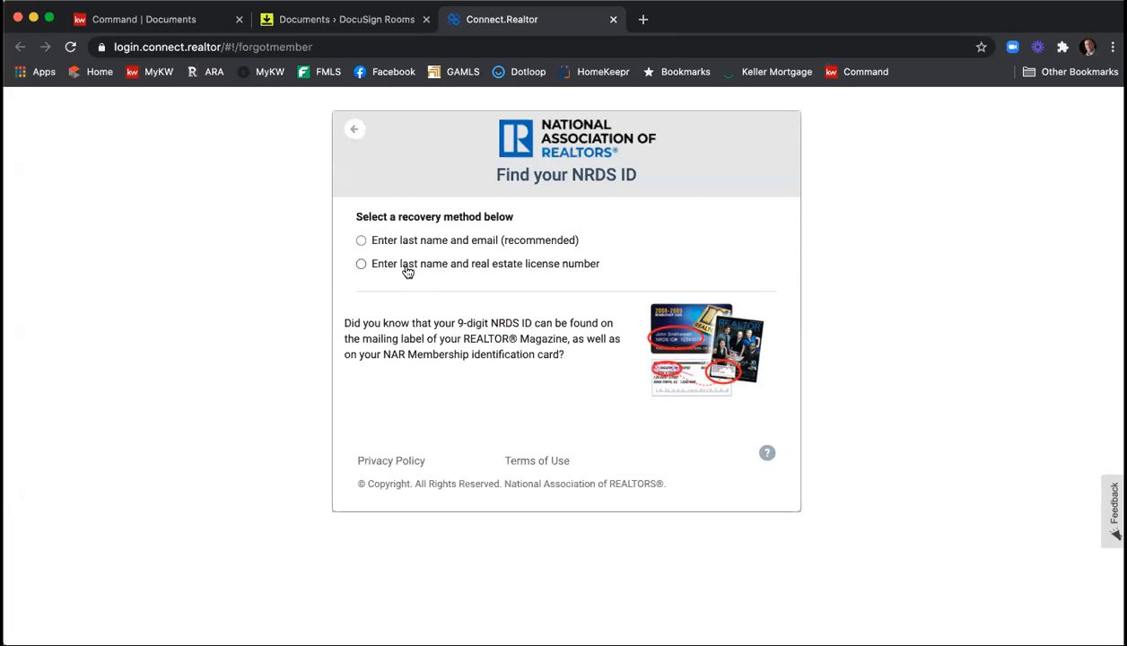
click(395, 265)
click(415, 285)
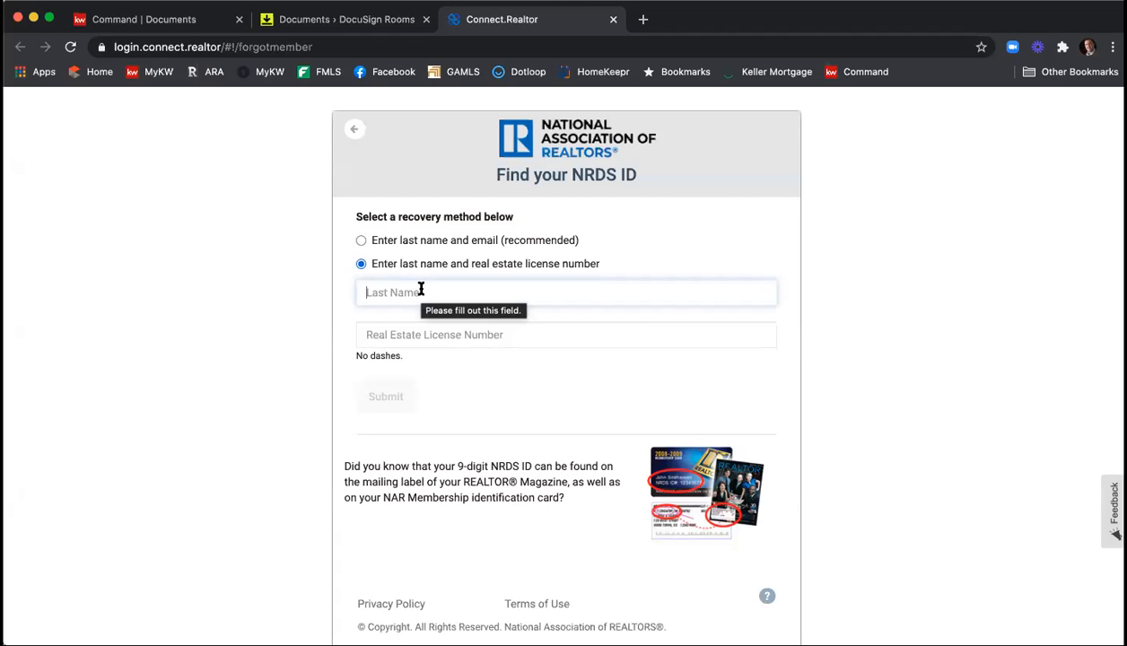
text(Kuhr)
key(Tab)
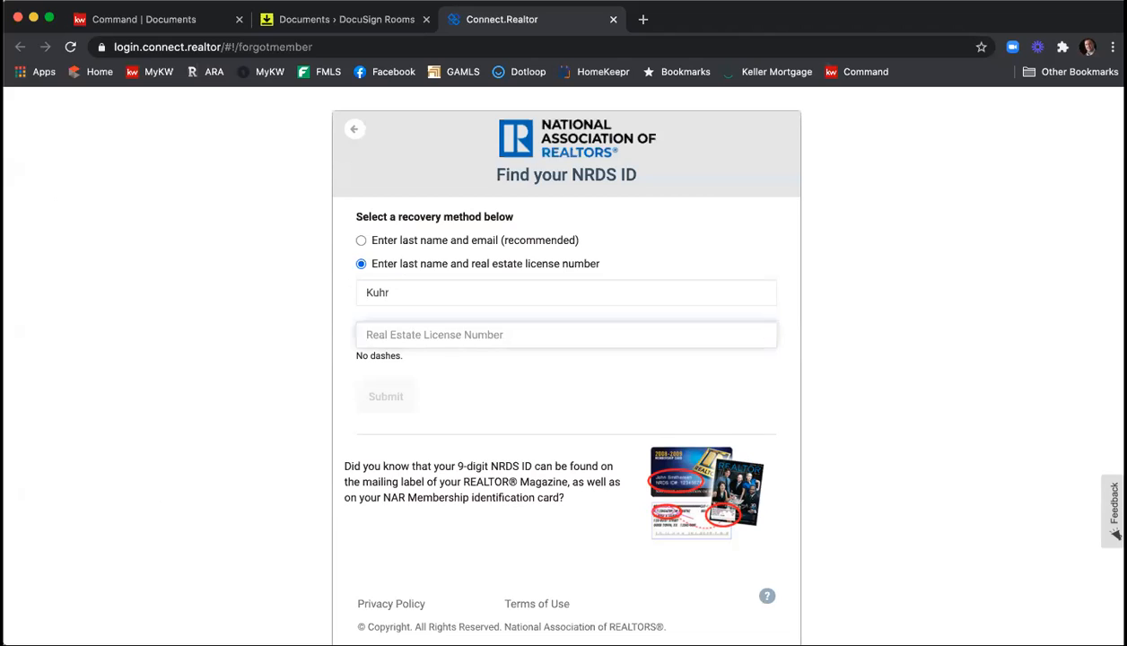
text(379)
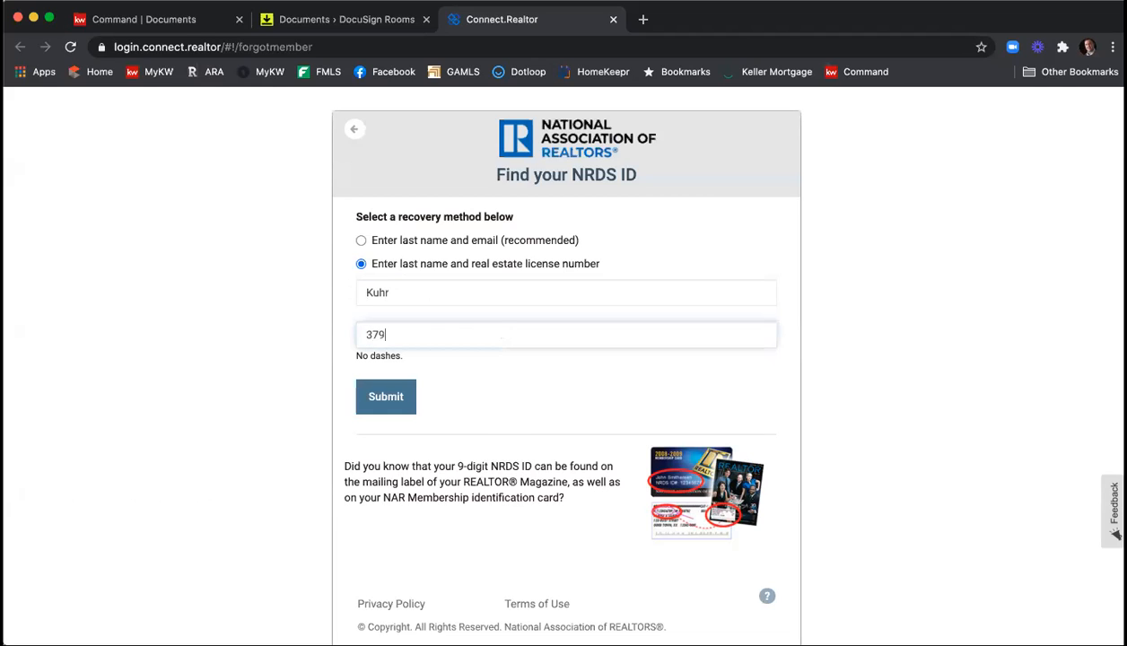
text(844)
click(380, 408)
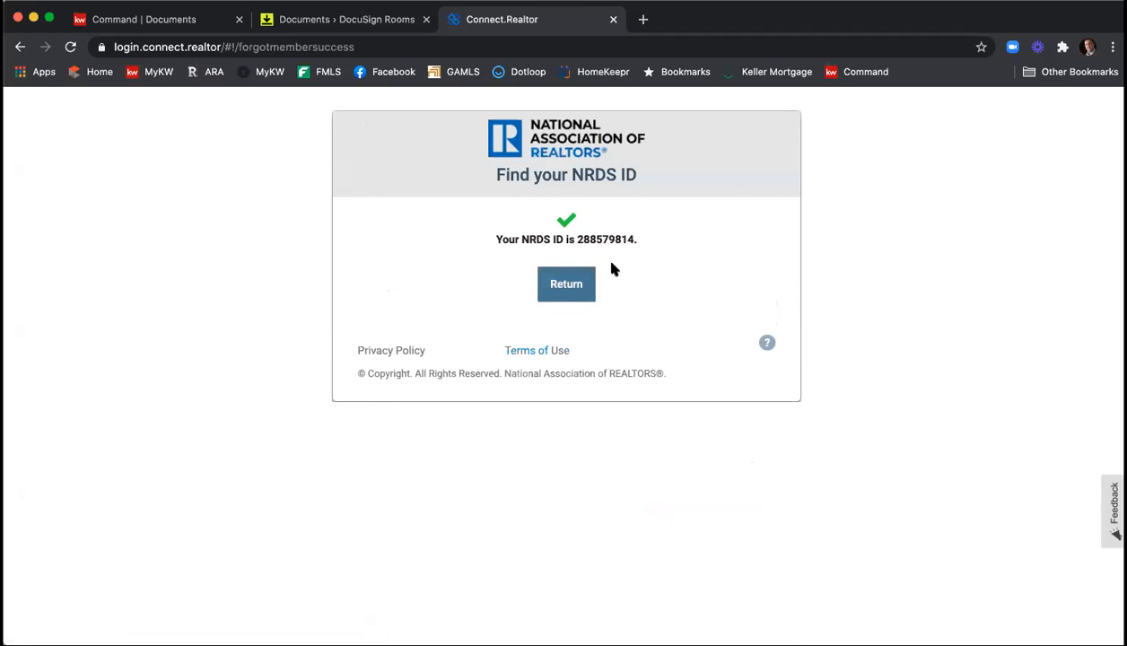
Copy the found NRDS ID, close the lookup page and enter the ID in the NRDS validation form.
drag(575, 239, 629, 240)
right_click(628, 239)
click(650, 271)
click(613, 20)
click(503, 242)
right_click(504, 244)
click(535, 342)
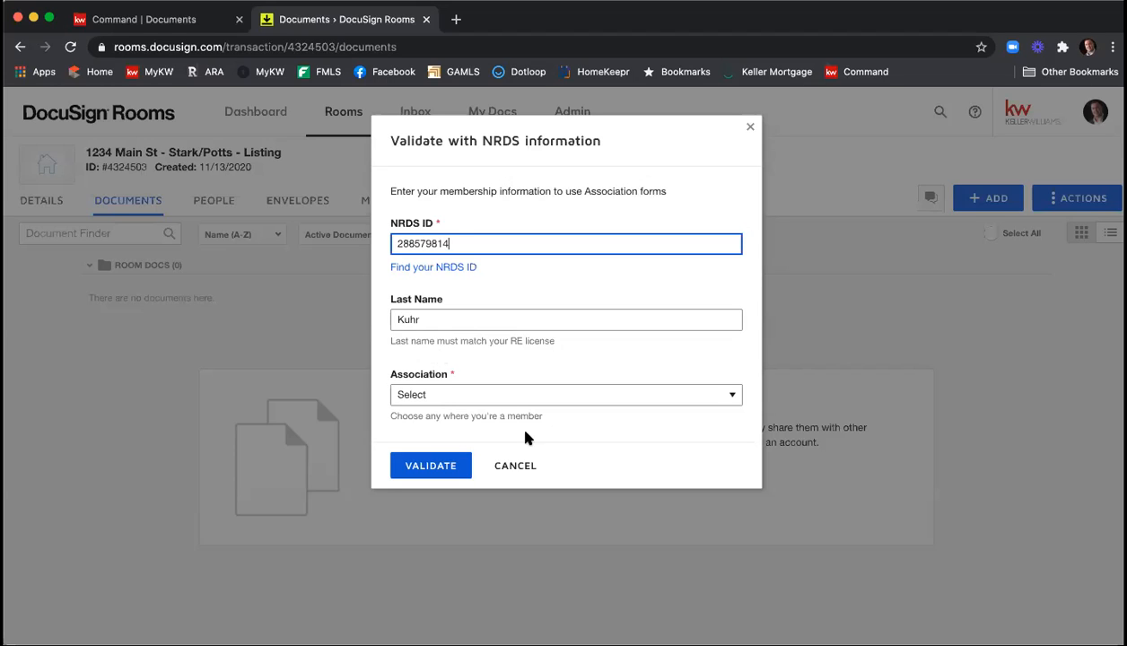
Validate the membership with the Georgia Association of Realtors as association, and dismiss the Add DocuSign Forms dialog.
click(476, 394)
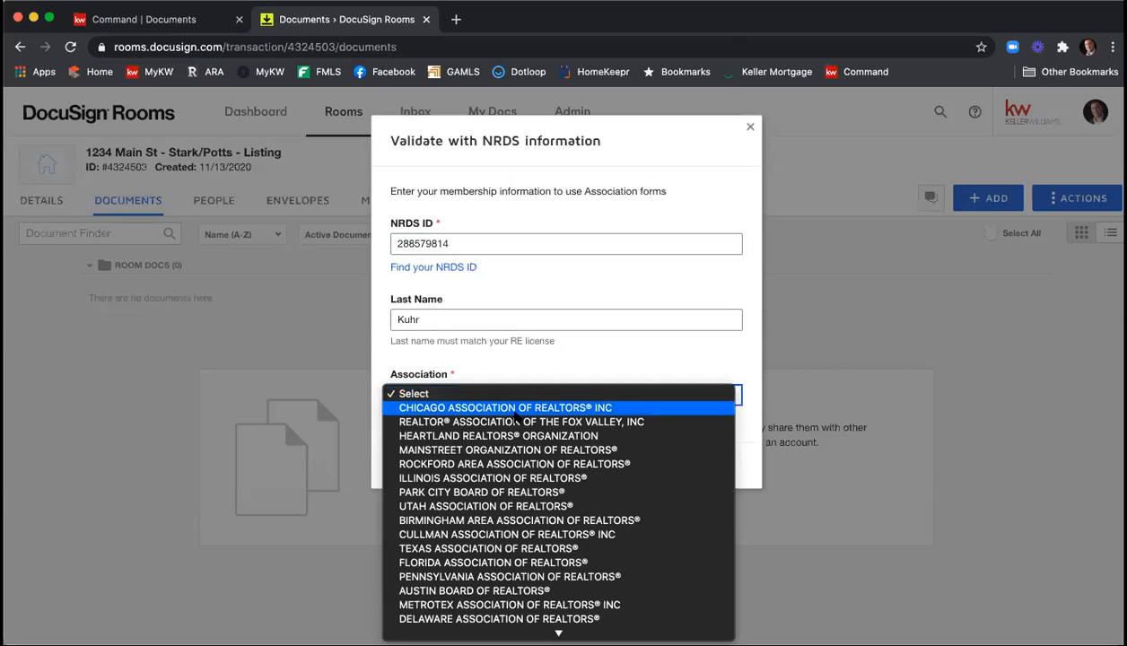
scroll(523, 420, down, 5)
scroll(524, 421, down, 10)
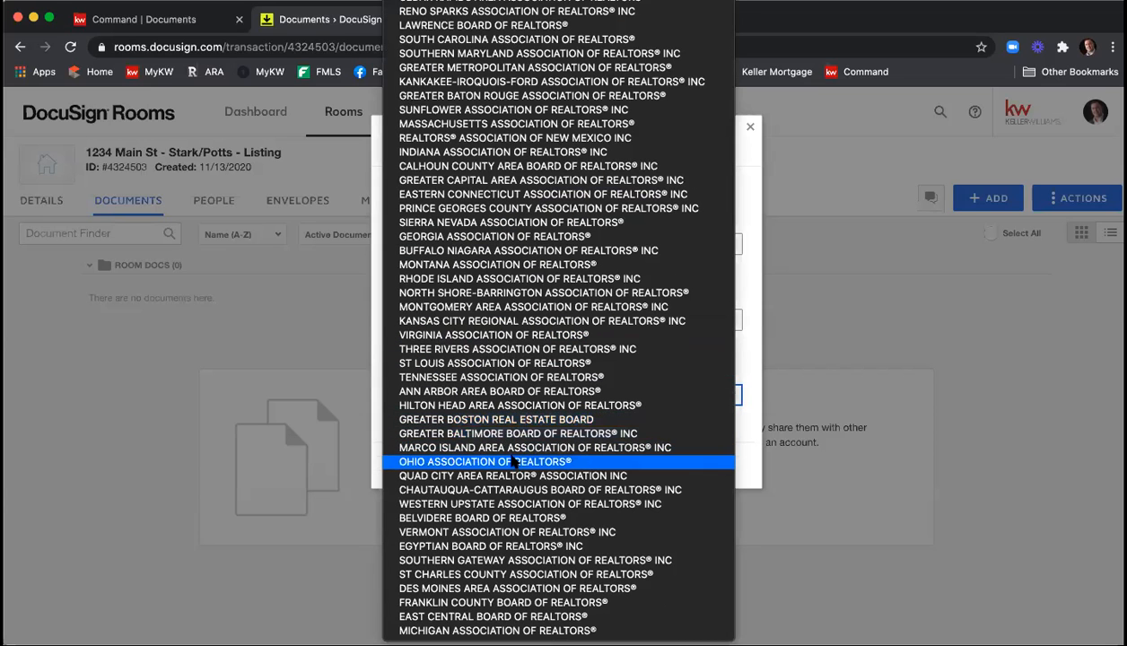
click(541, 238)
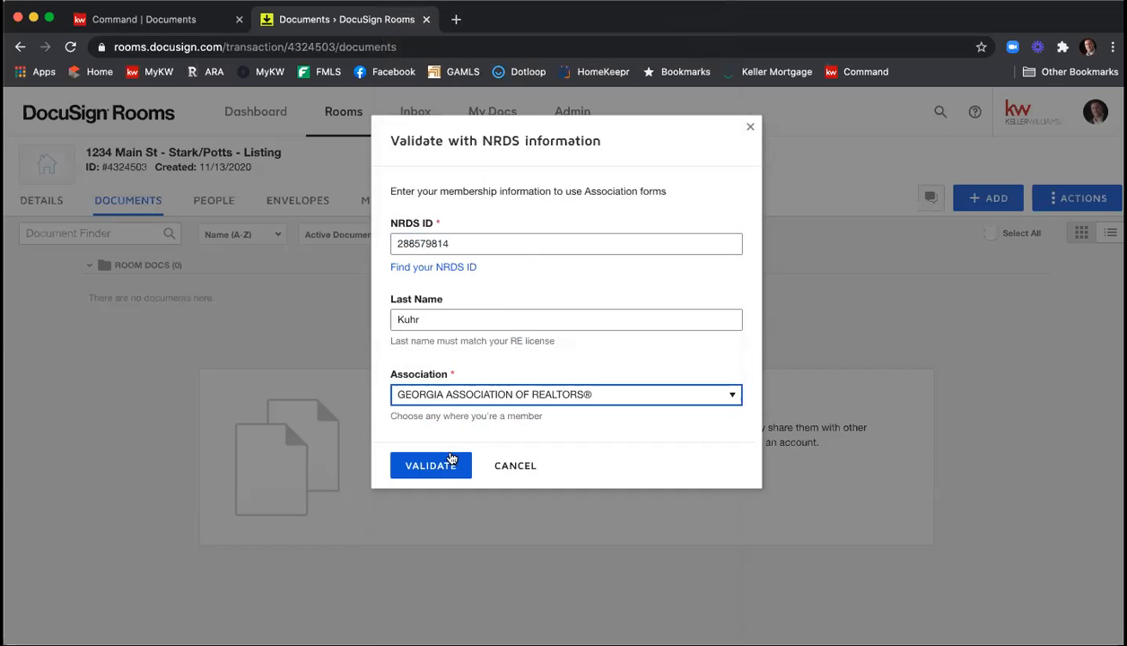
click(451, 461)
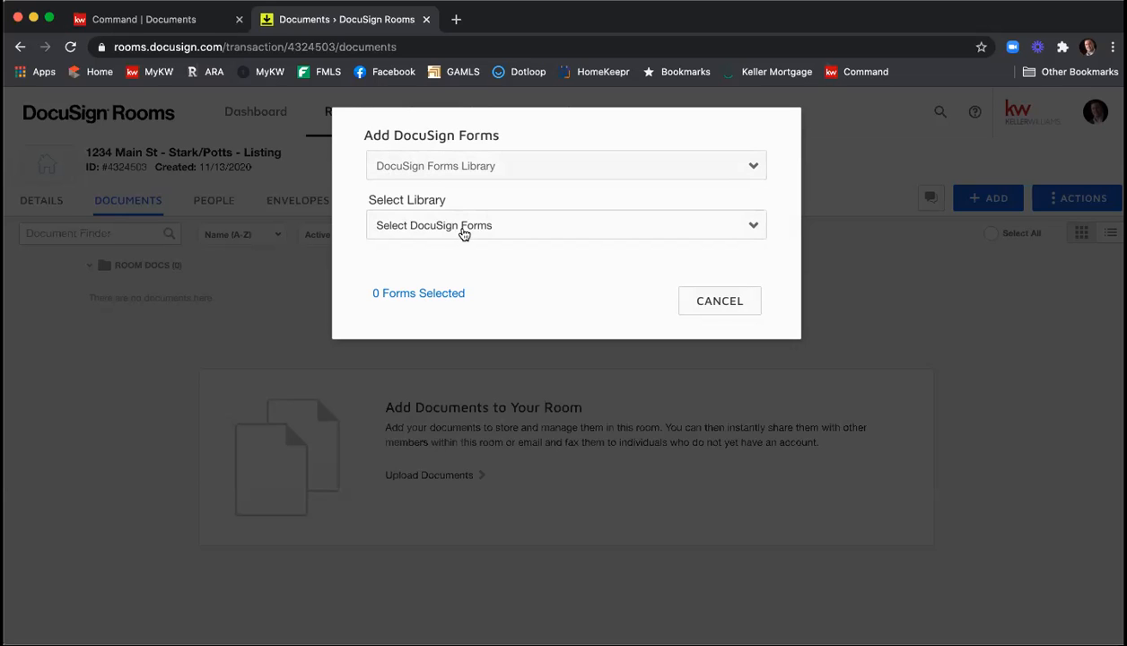
click(706, 305)
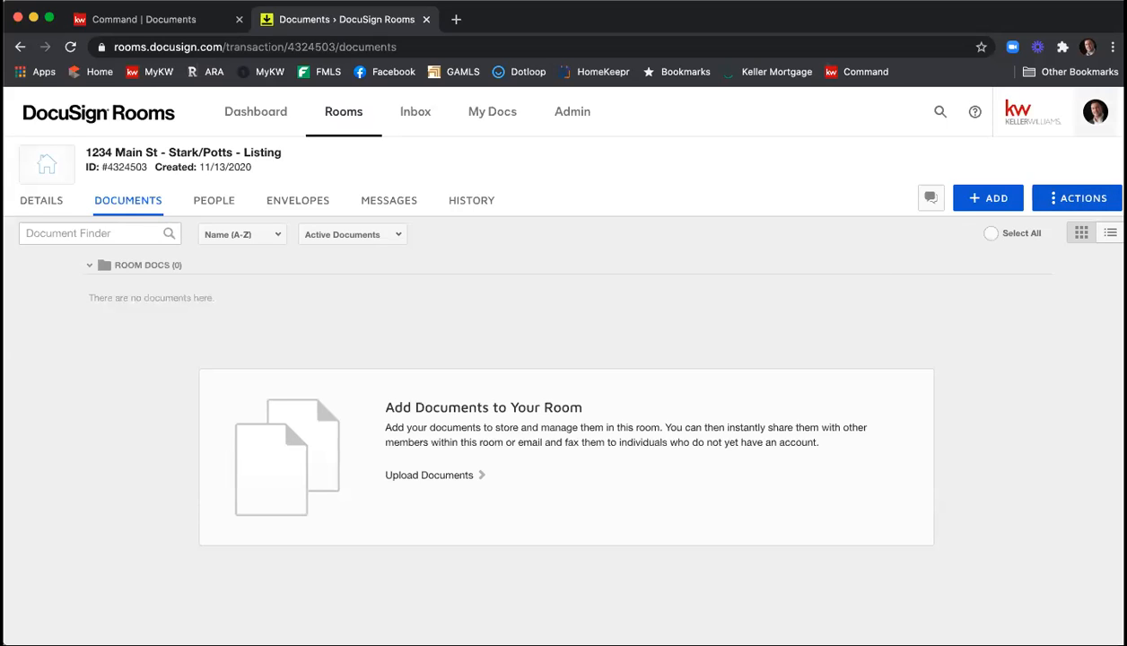
Examine the zipForm settings and NRDS ID information in the account's integration preferences.
click(1096, 117)
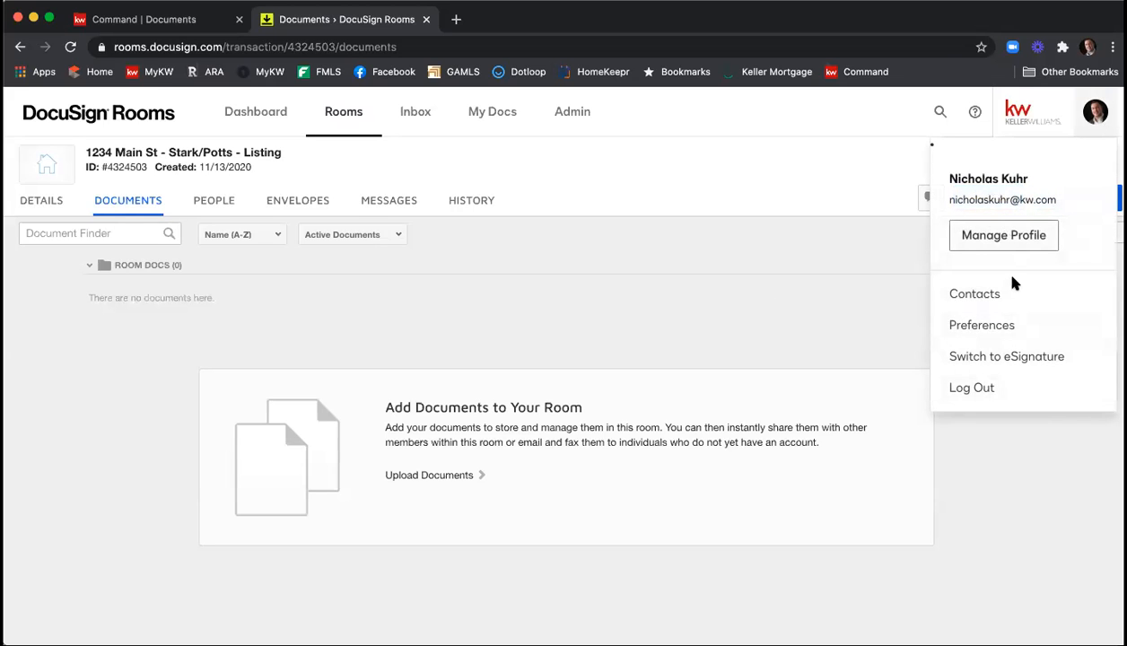
click(1001, 325)
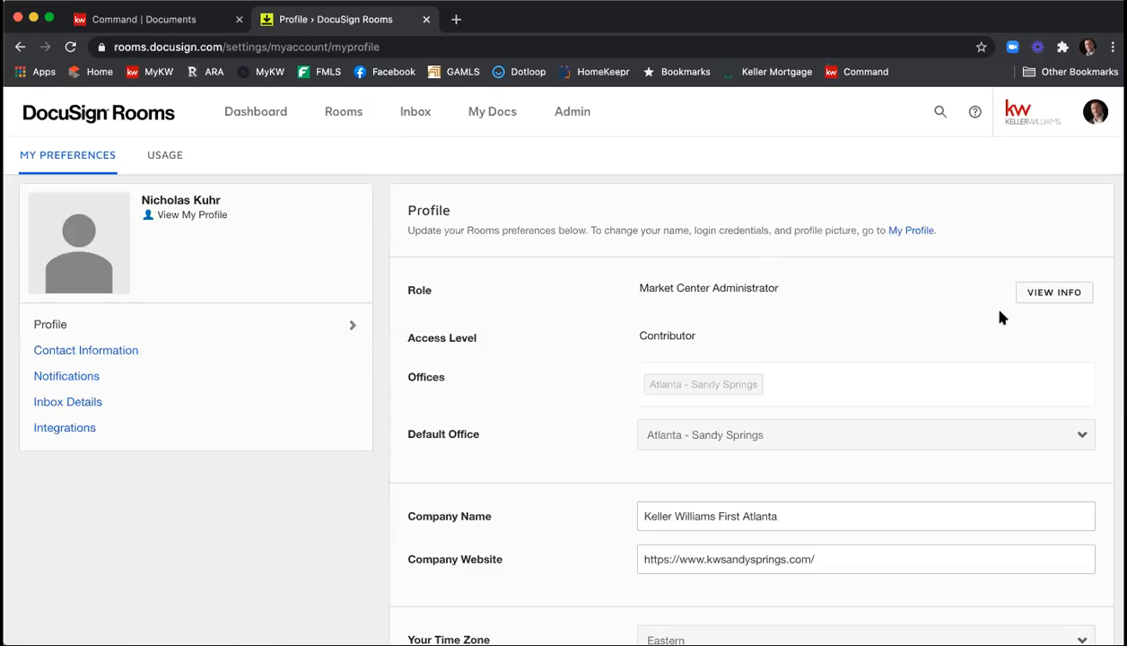
click(220, 430)
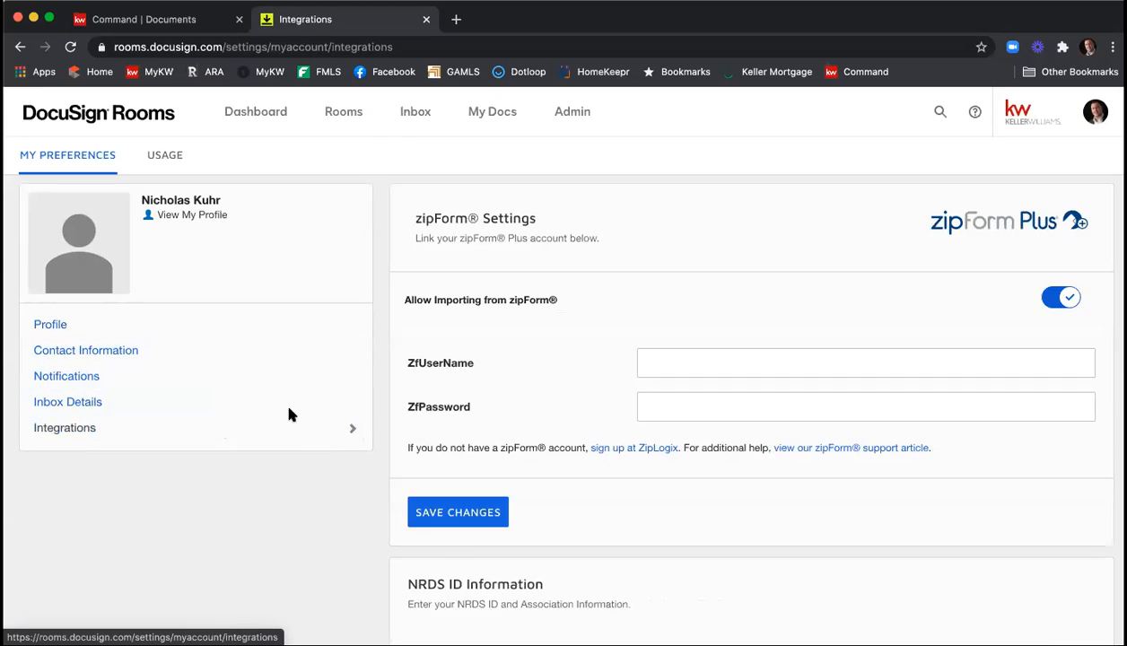
scroll(574, 319, down, 1)
scroll(578, 320, down, 3)
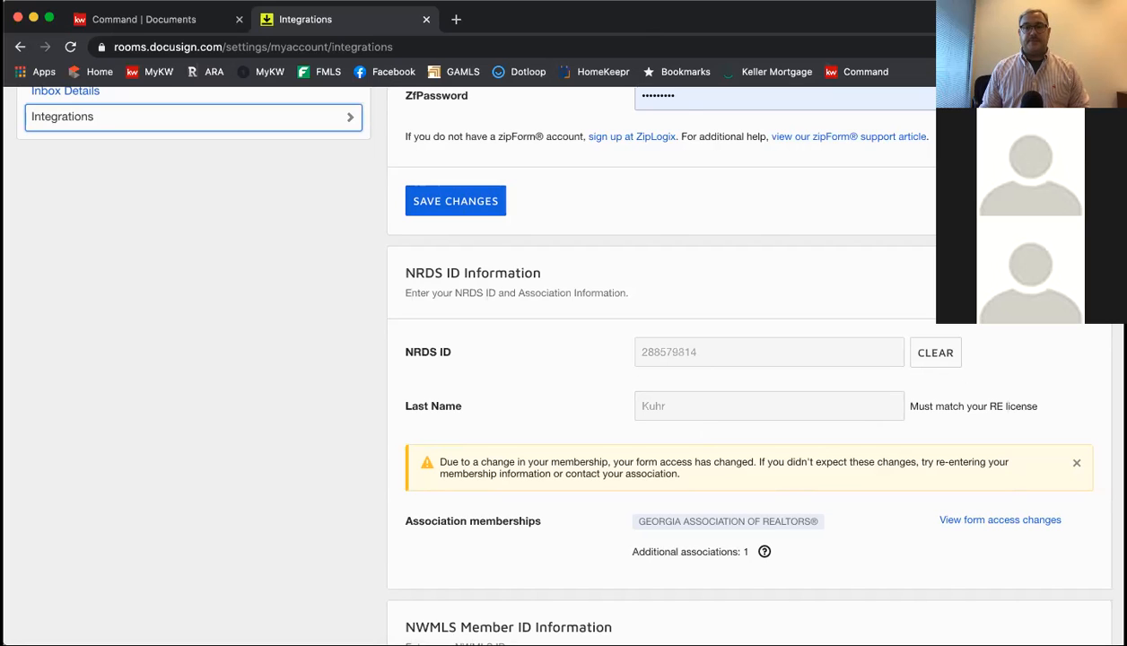
scroll(822, 235, up, 5)
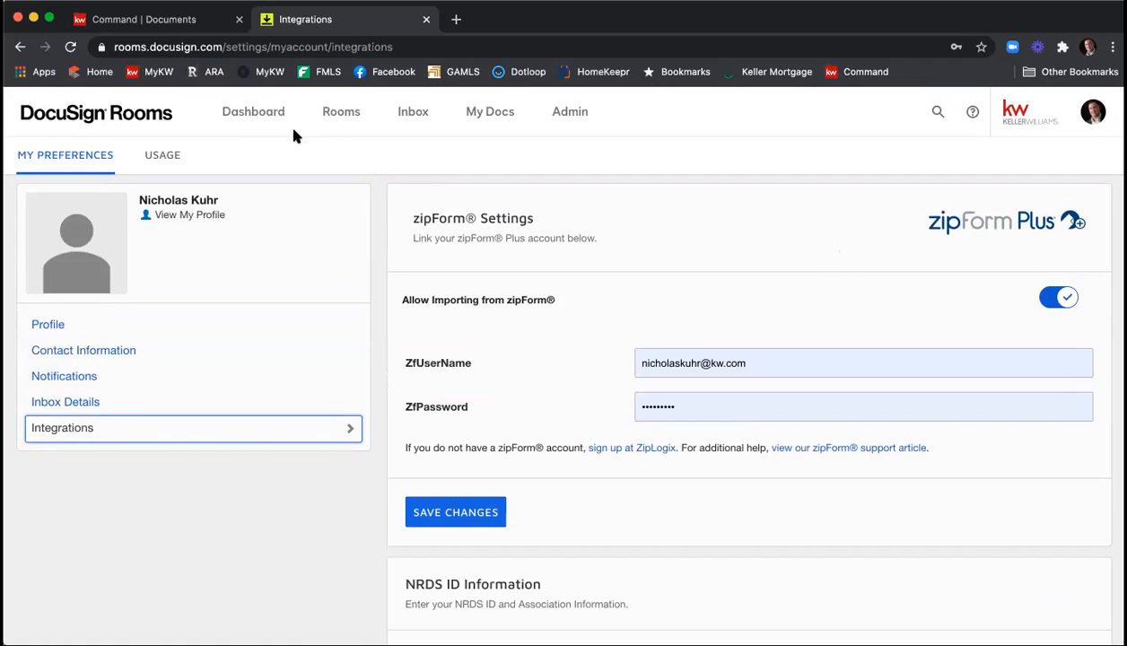
Go back to the Rooms dashboard and open the room of the new listing.
click(254, 111)
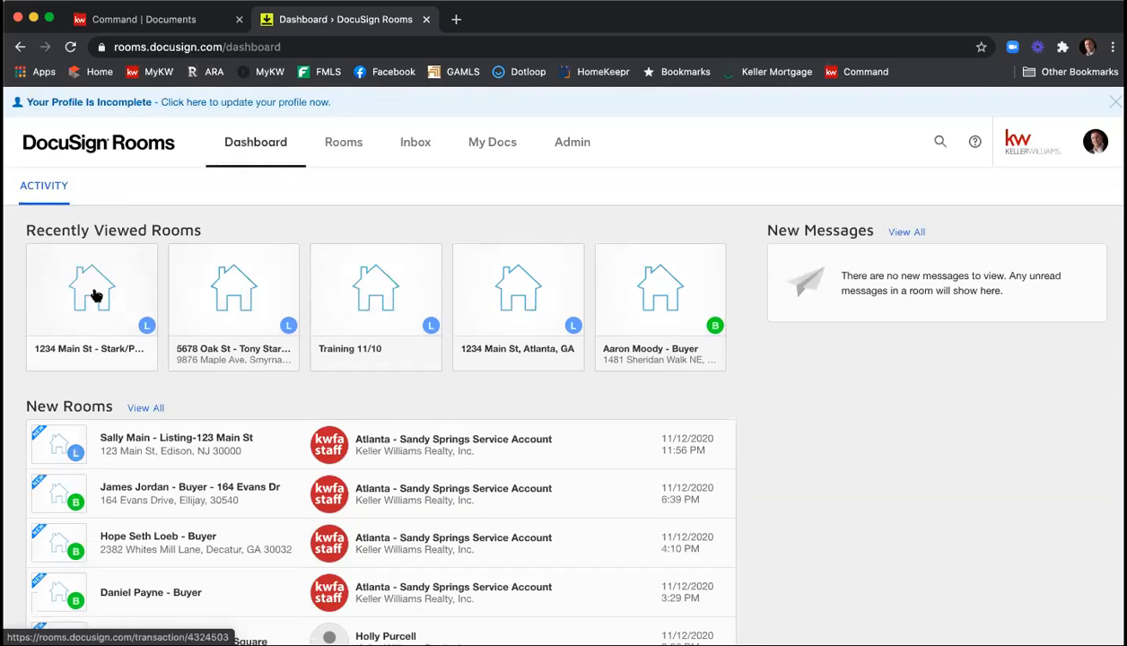
click(96, 296)
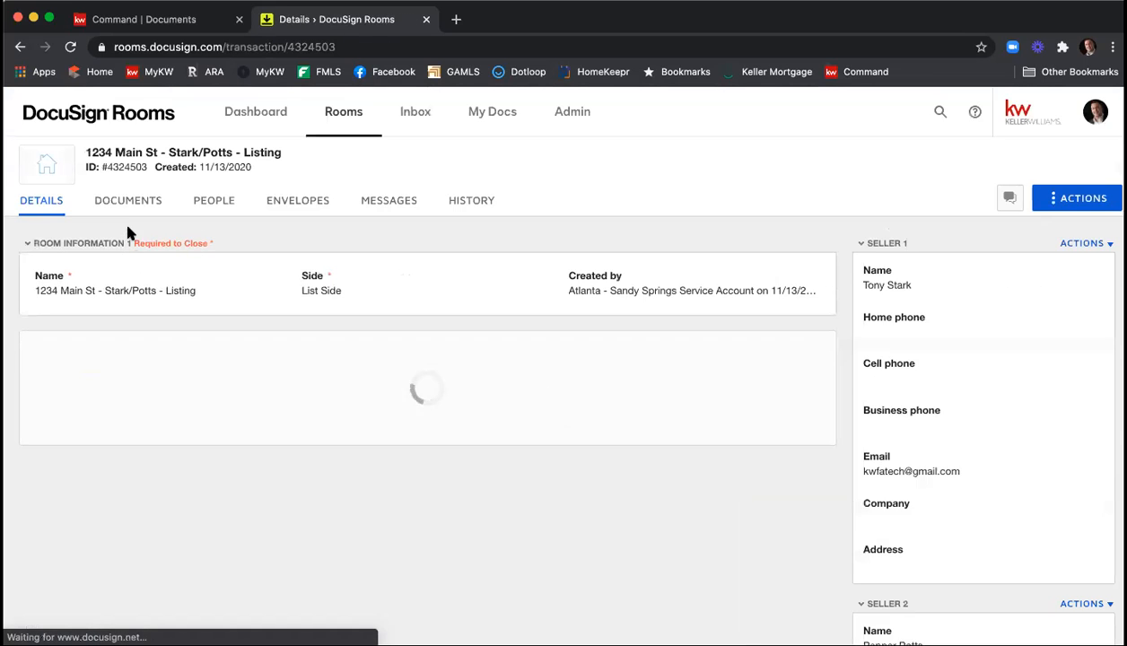
Look over the room's documents page, then examine the room information, location and listing sections of its details.
click(128, 212)
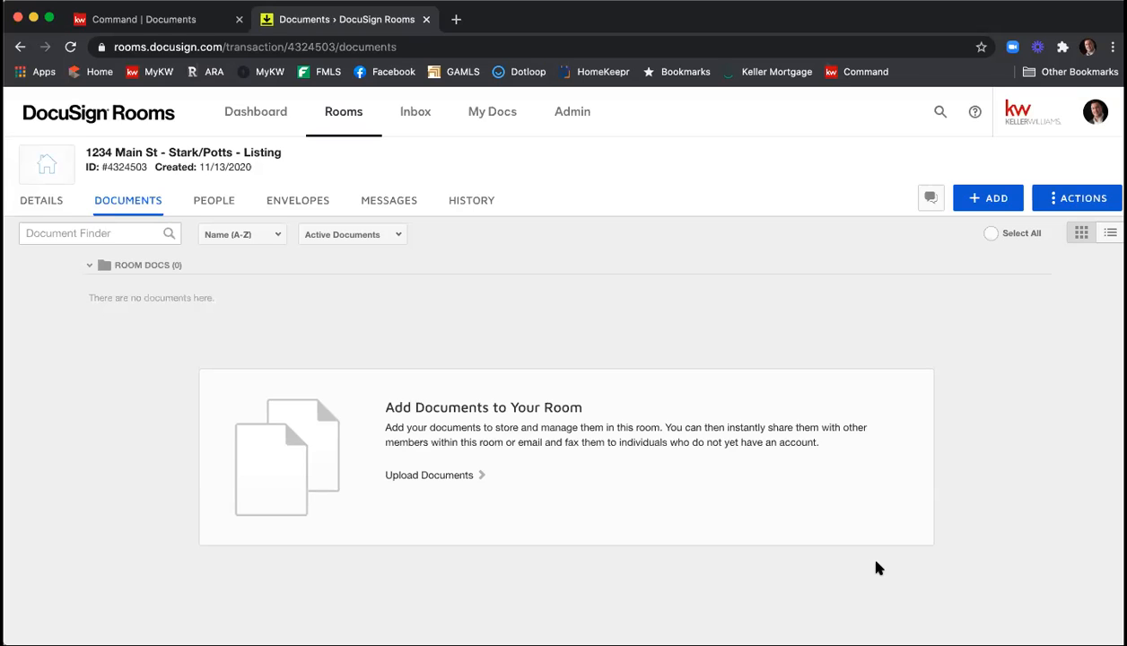
click(45, 208)
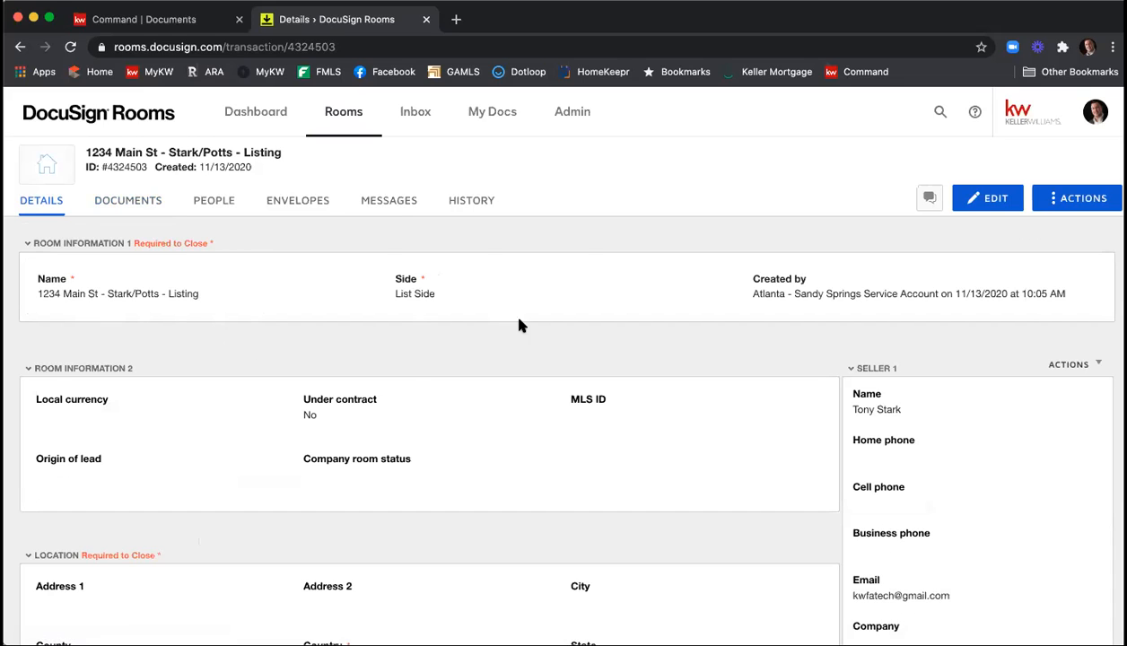
scroll(363, 395, down, 3)
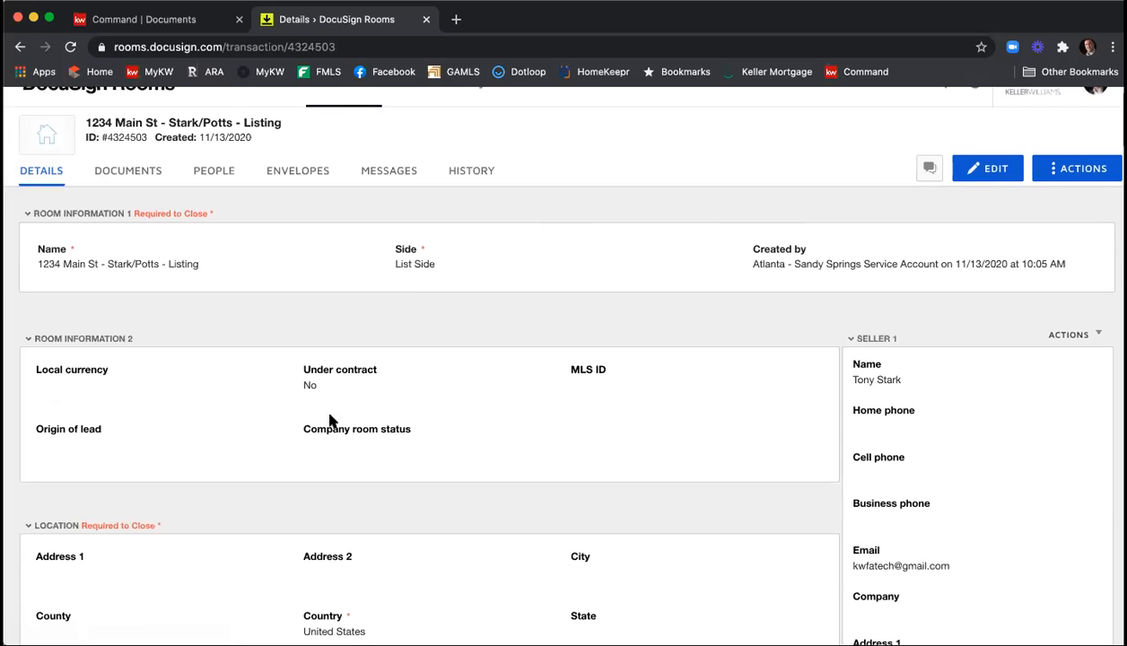
scroll(356, 409, down, 10)
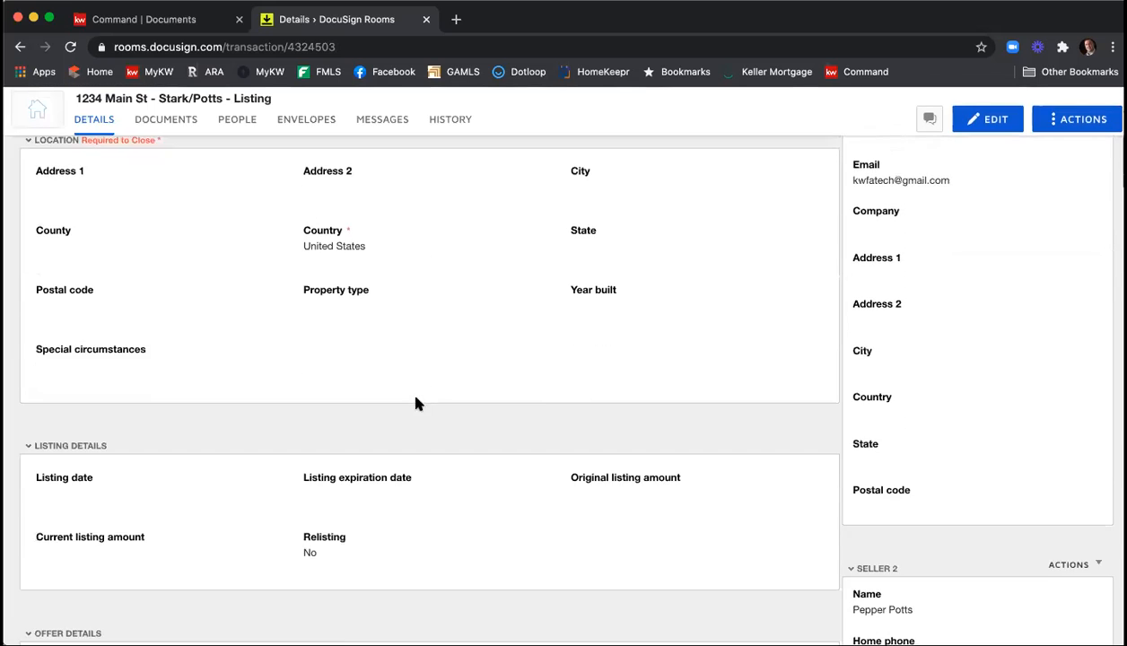
scroll(457, 463, up, 12)
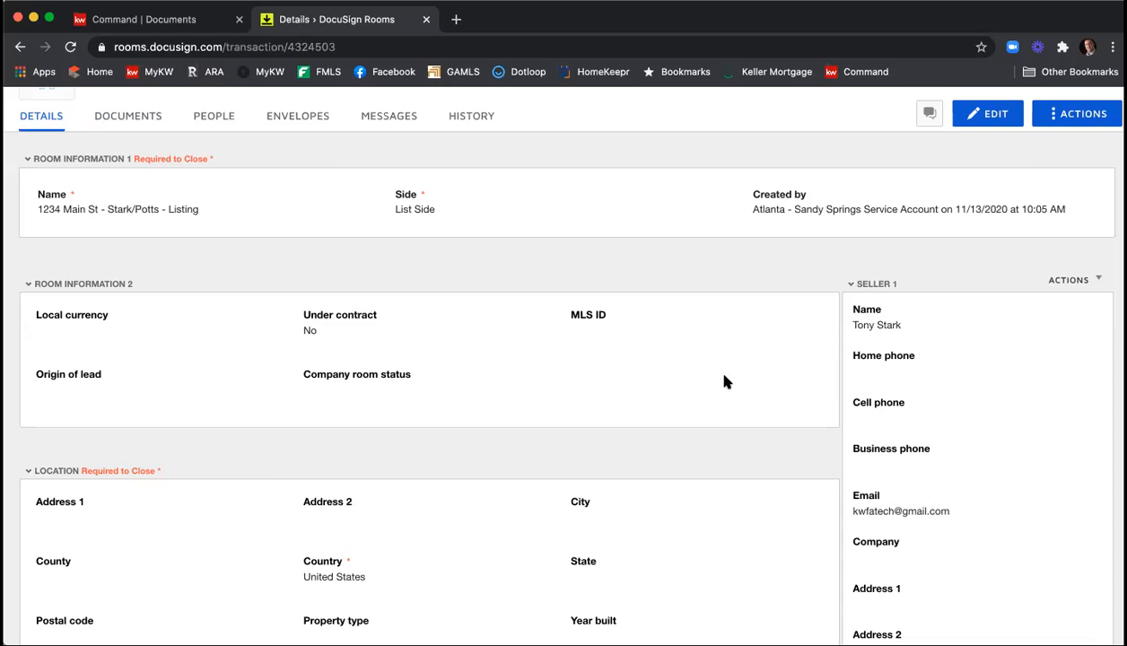
scroll(724, 382, up, 2)
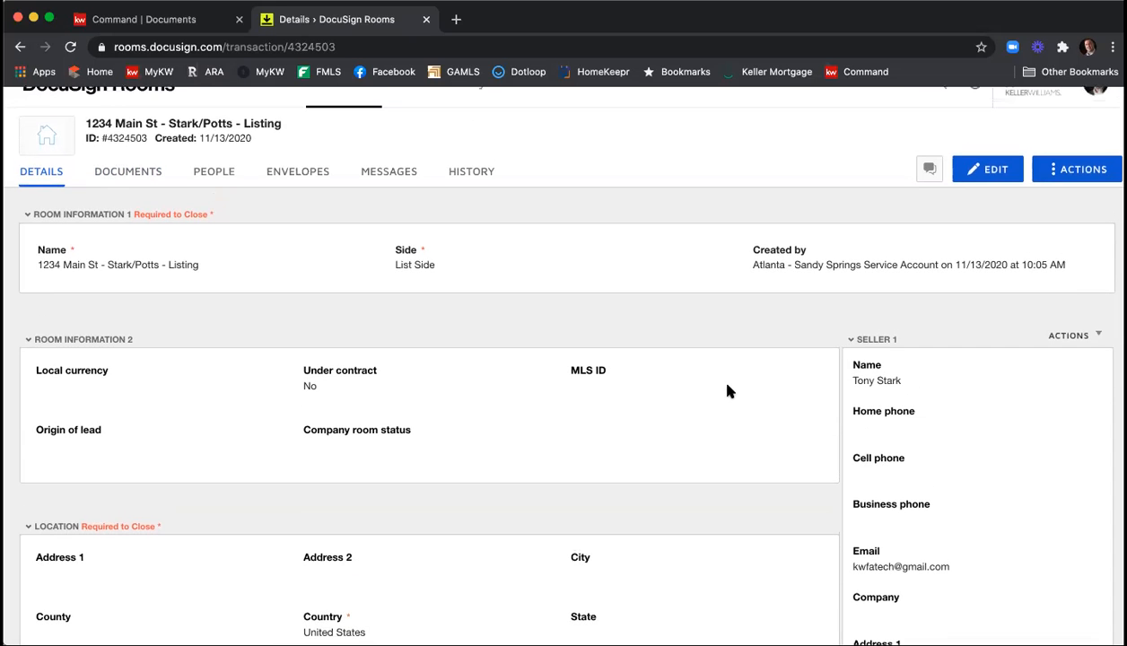
scroll(987, 186, up, 1)
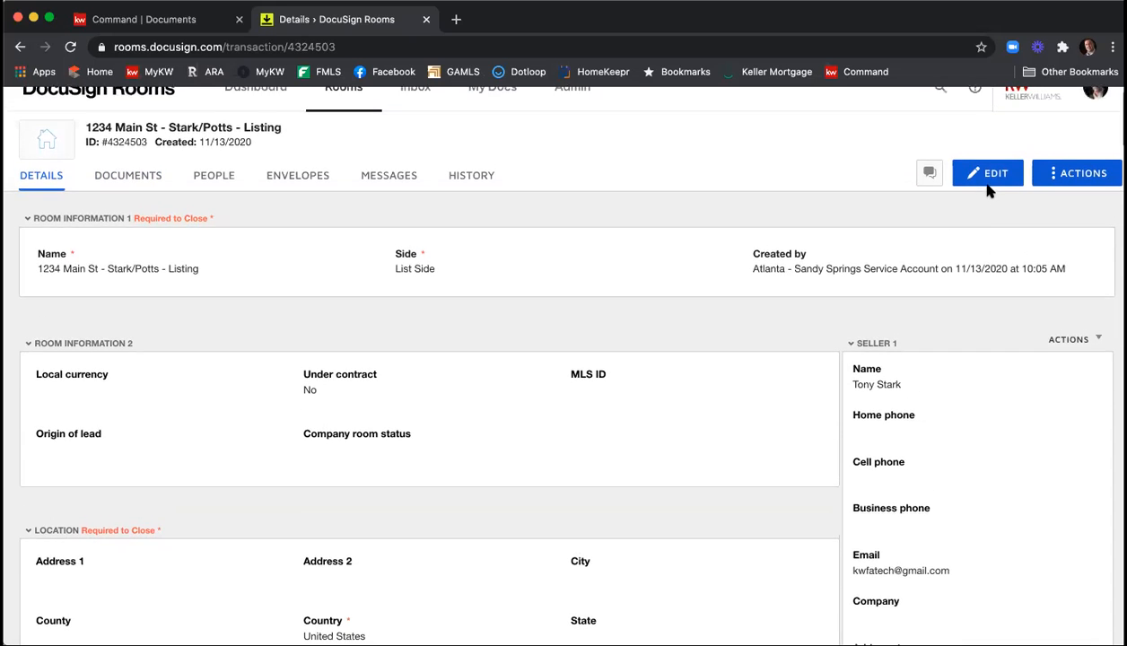
Start editing the room details, set the local currency to USD - United States Dollar and enter 123456789 as the MLS ID.
click(990, 180)
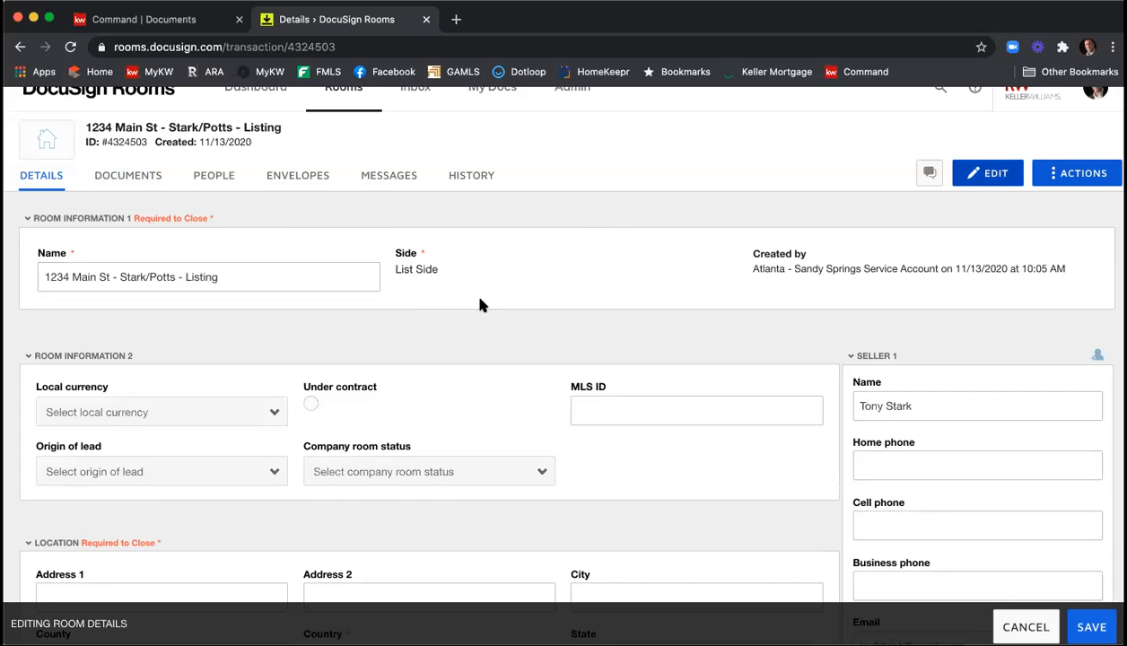
scroll(479, 305, down, 3)
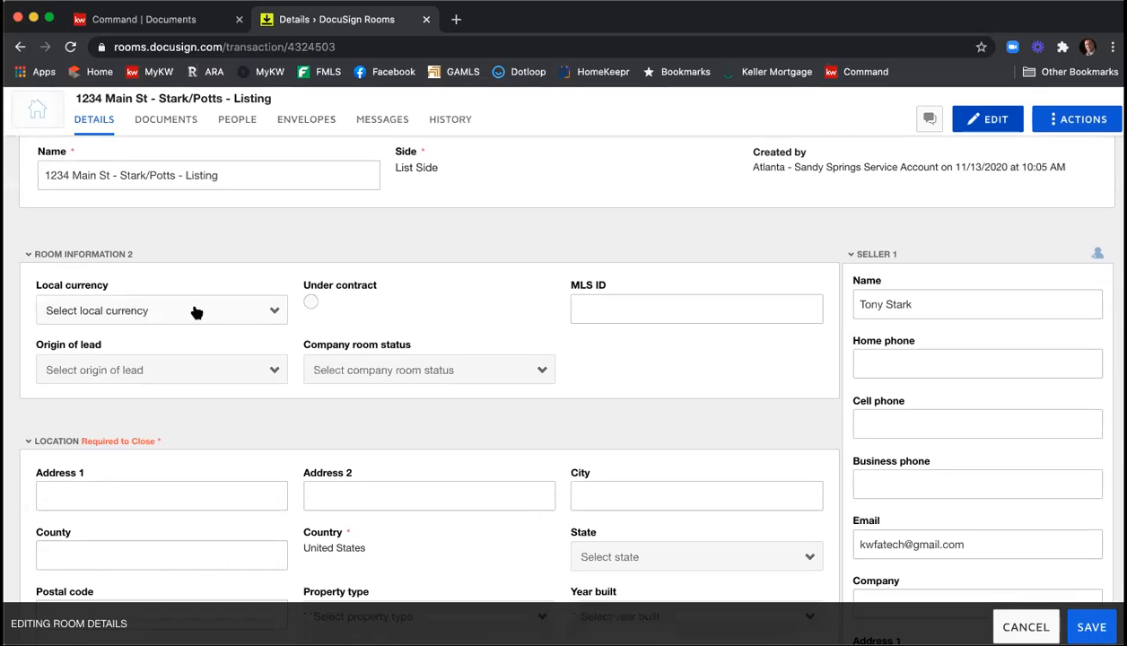
click(194, 311)
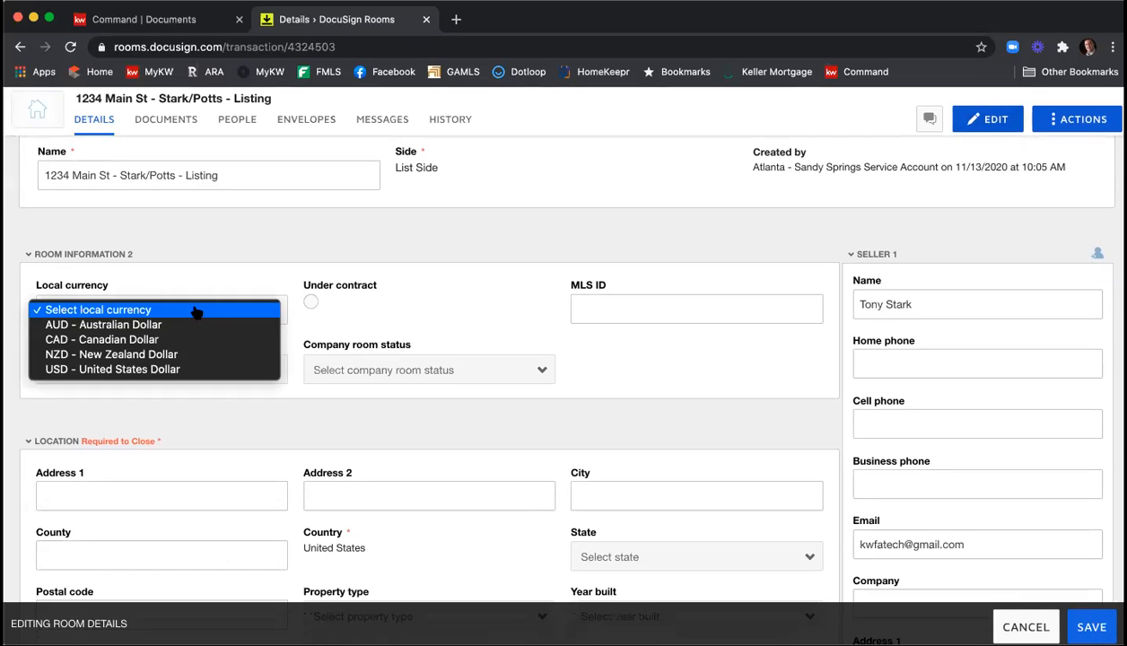
click(199, 369)
click(618, 301)
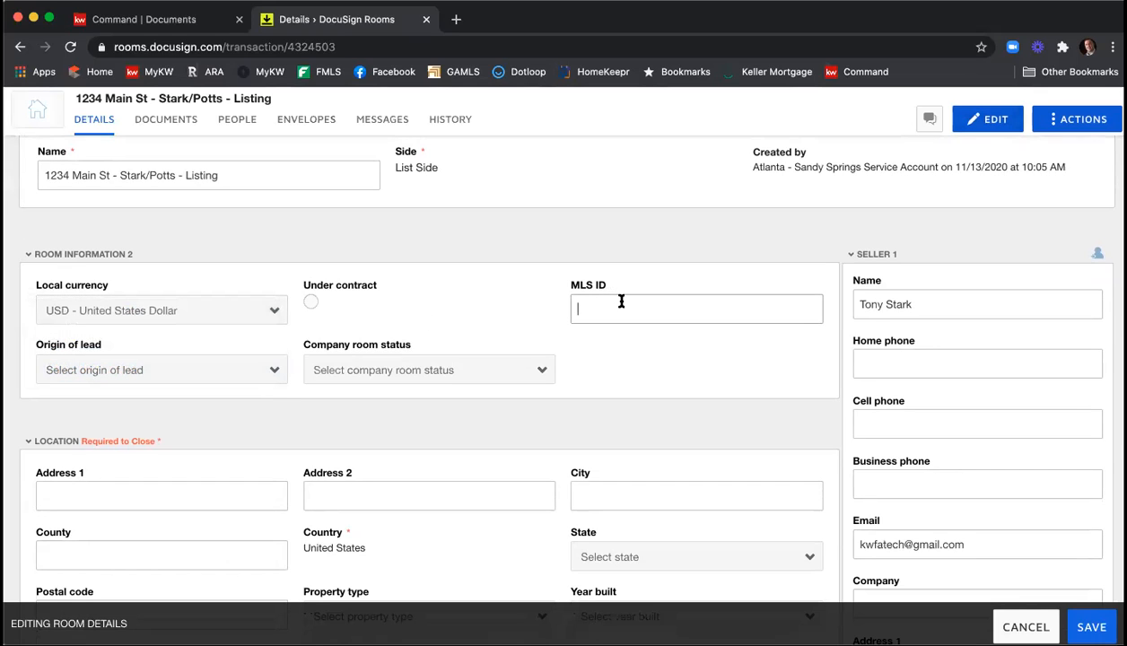
text(1234567899)
key(BackSpace)
Enter the property's street address in the location section, with Atlanta as city and Fulton as county.
scroll(525, 267, down, 2)
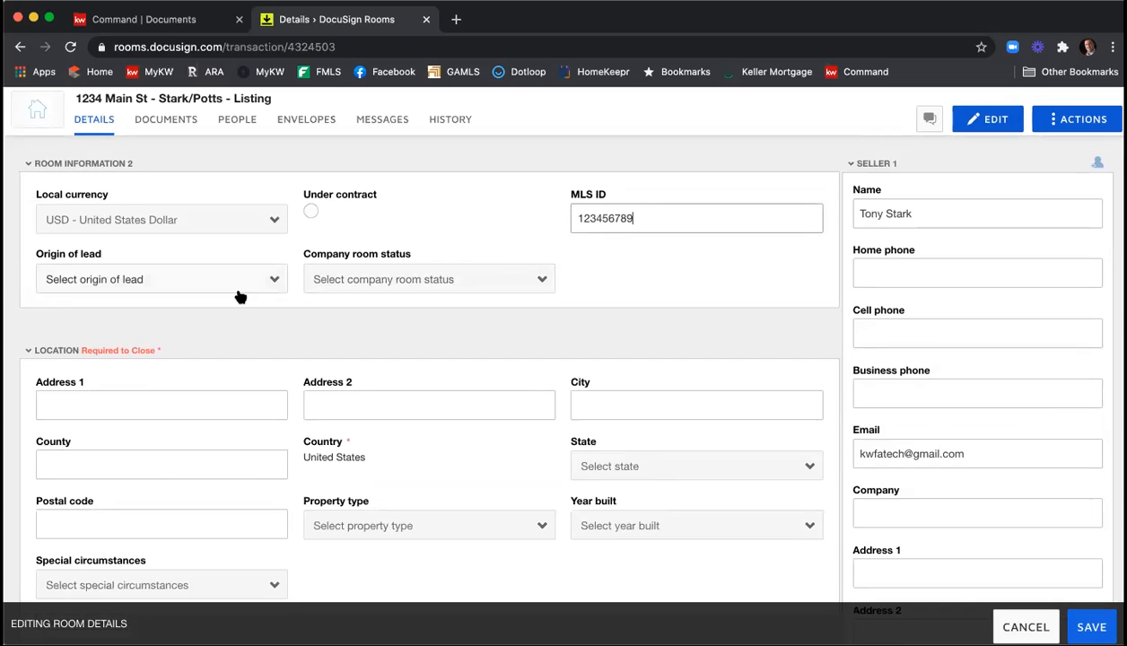
scroll(440, 296, down, 2)
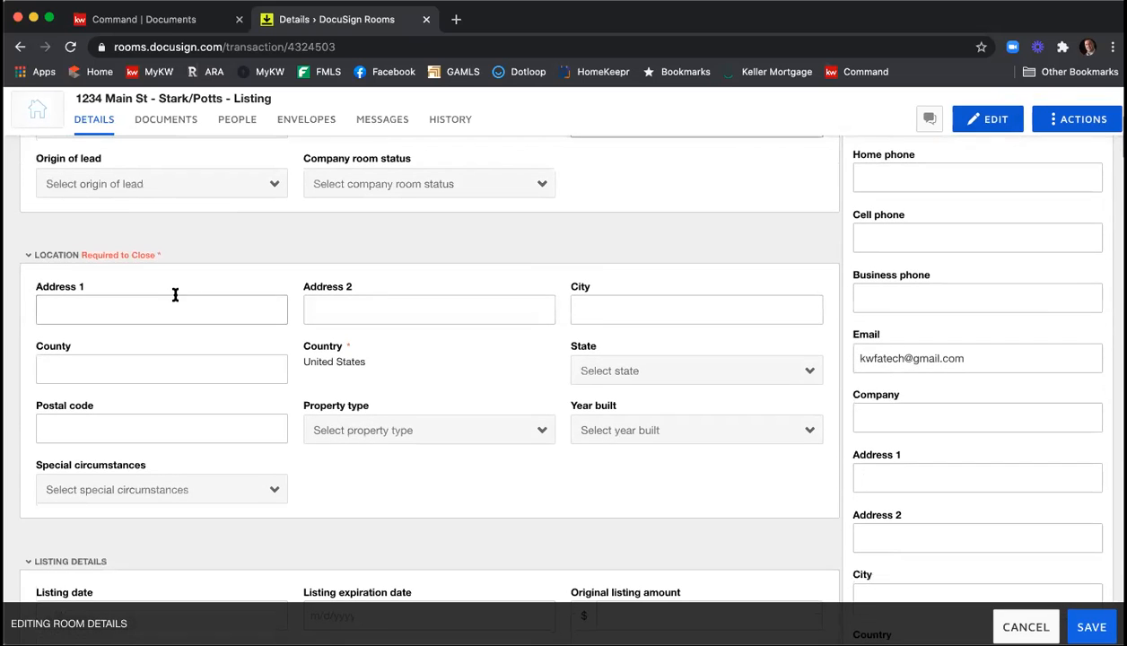
click(186, 309)
text(1234 Main St)
key(Tab)
key(Tab)
text(Atlanjta)
key(BackSpace)
key(BackSpace)
key(BackSpace)
text(ta)
key(Tab)
text(Fult0)
key(BackSpace)
text(on)
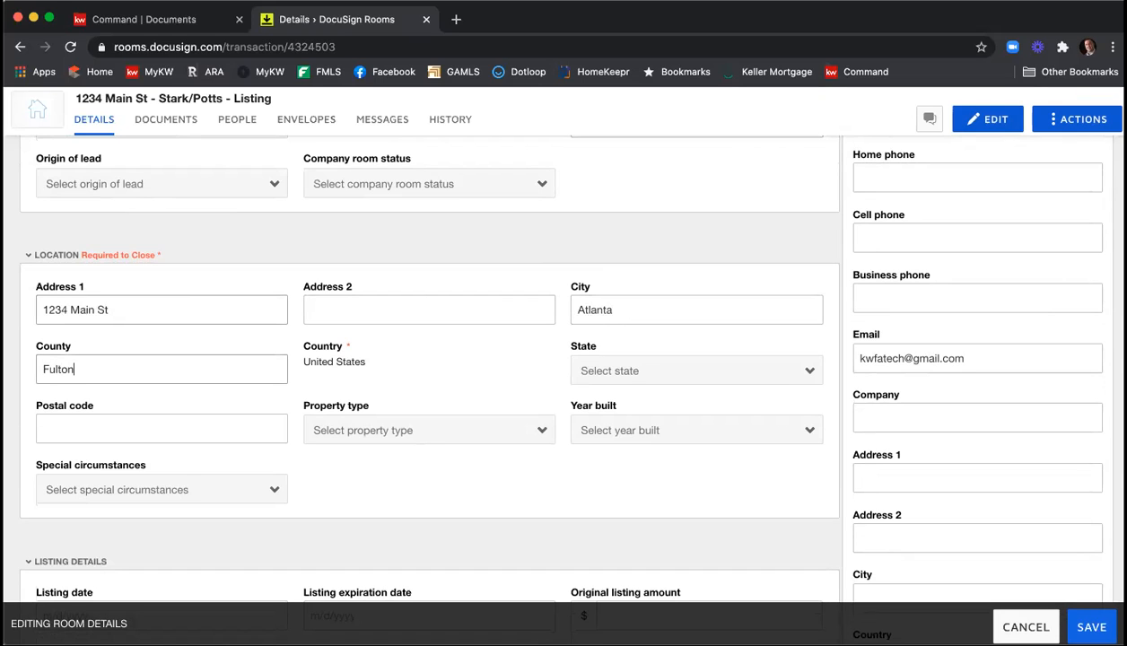
Set the property's state to Georgia and enter its postal code.
click(655, 369)
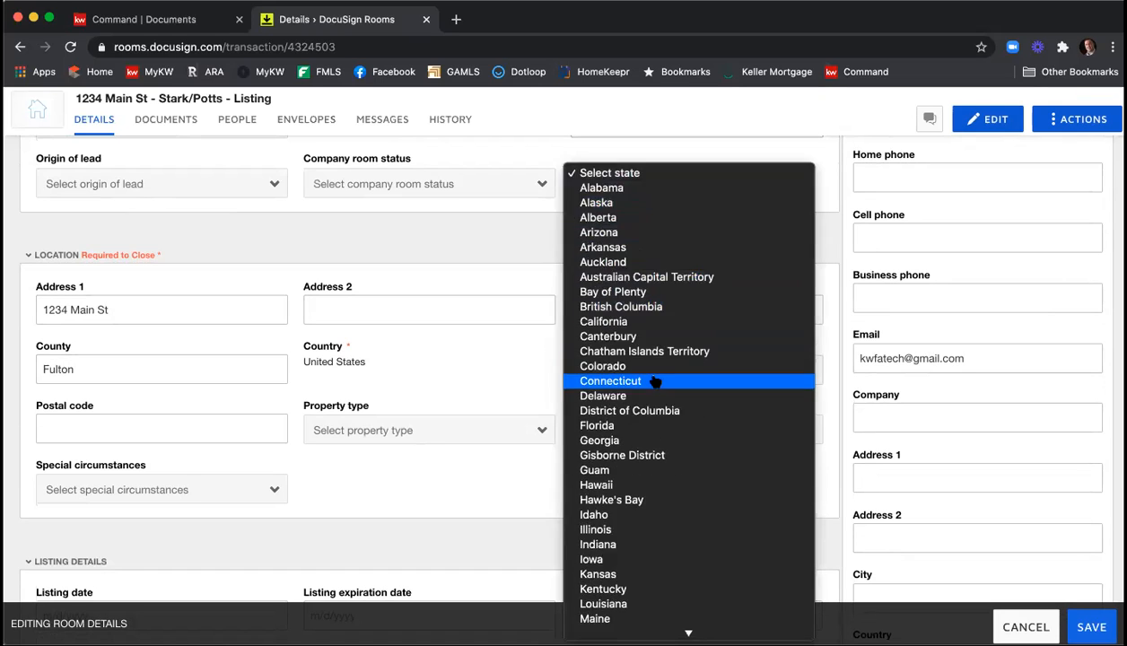
click(649, 440)
click(271, 428)
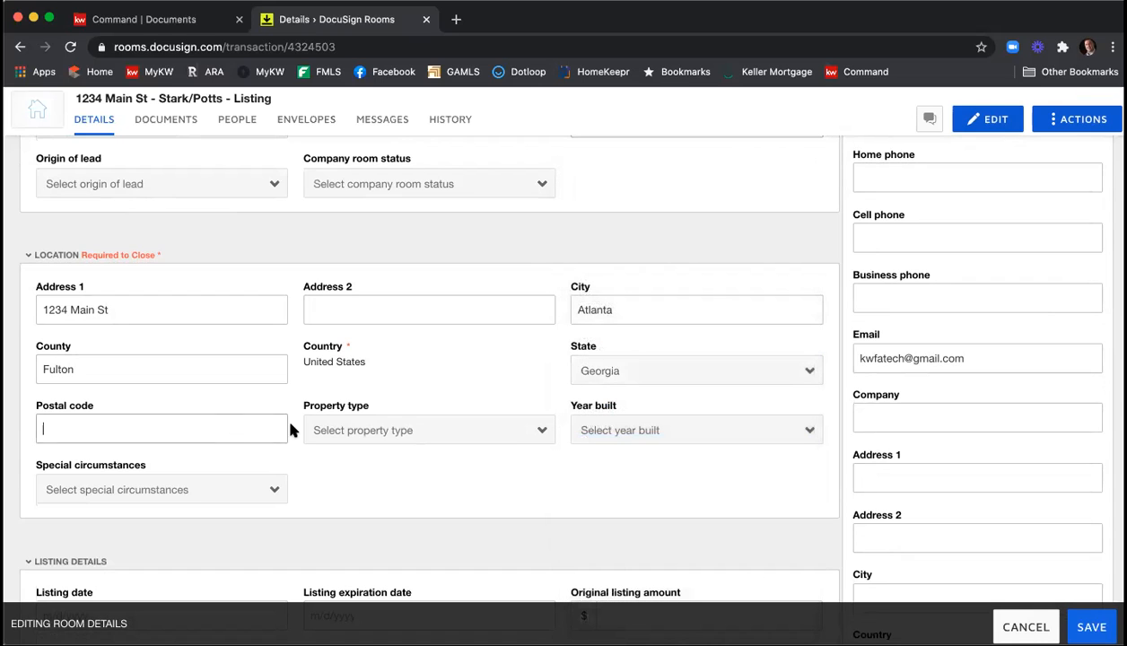
text(30342)
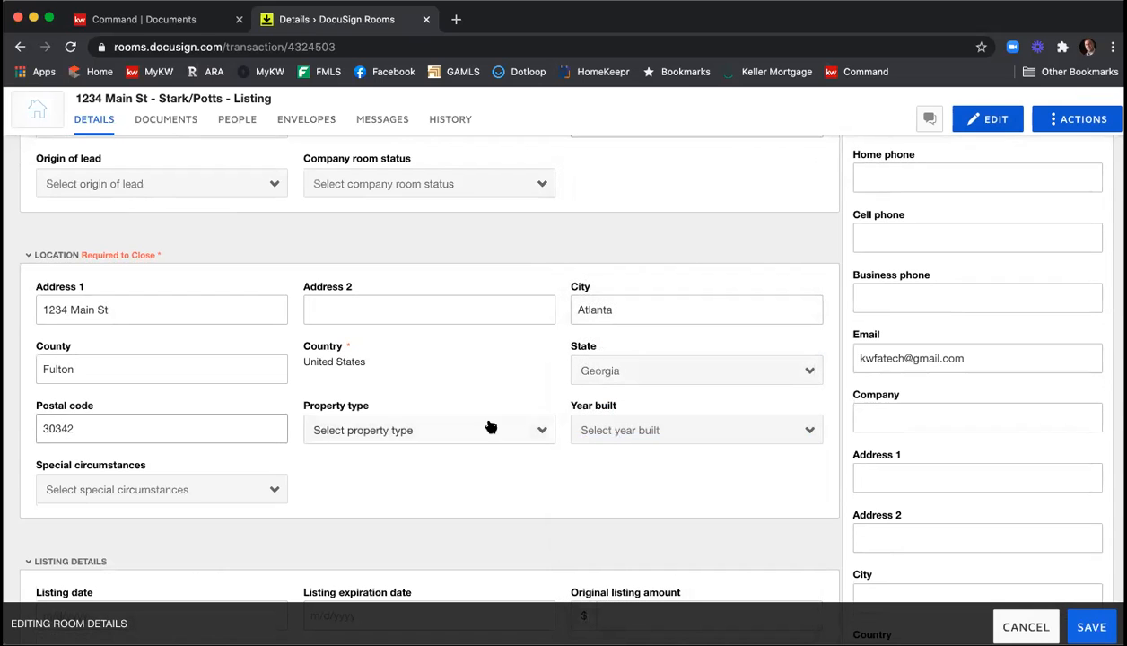
Set the property type to Residential Detached and the year built to 2005.
click(482, 431)
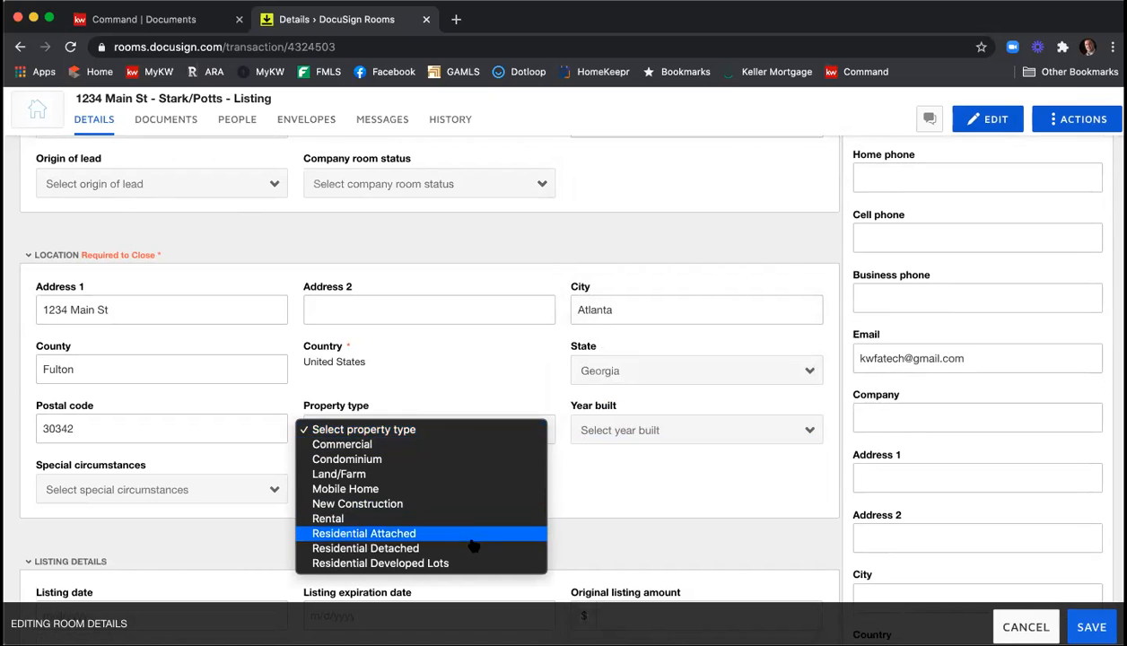
click(536, 547)
click(638, 434)
scroll(660, 466, down, 15)
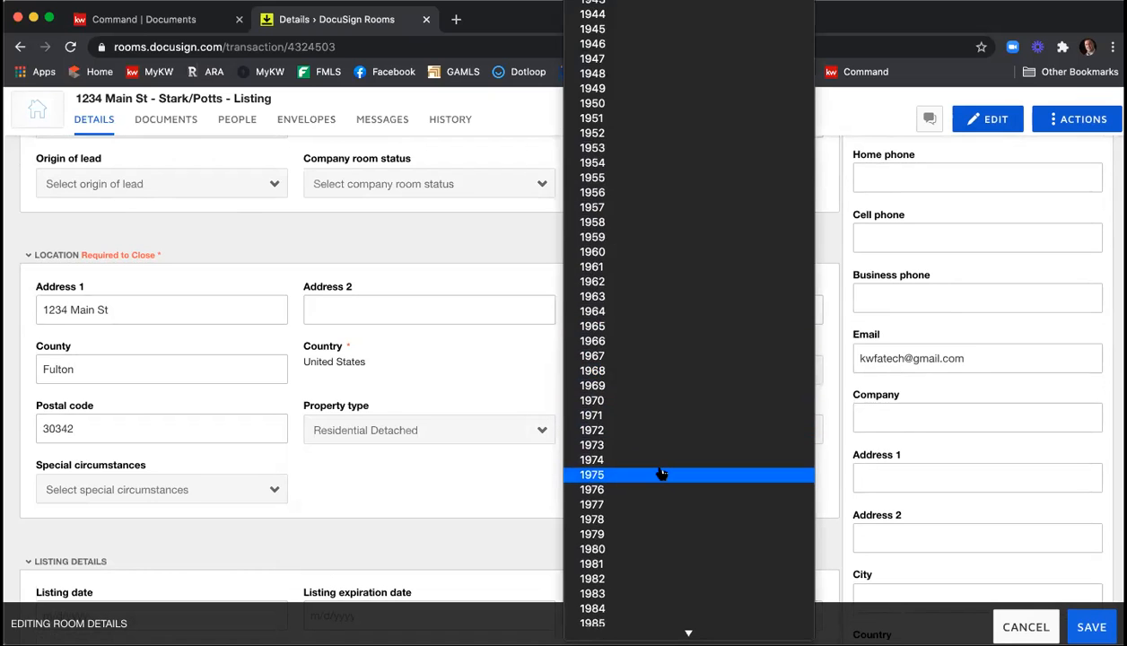
scroll(659, 472, down, 3)
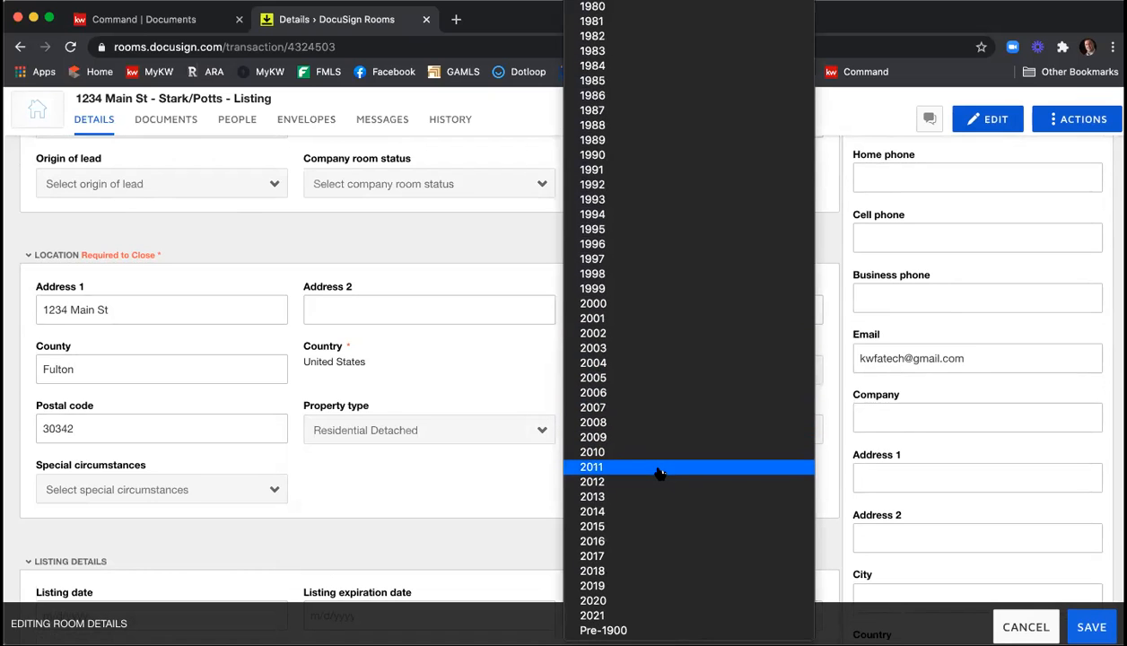
click(639, 381)
scroll(332, 477, down, 1)
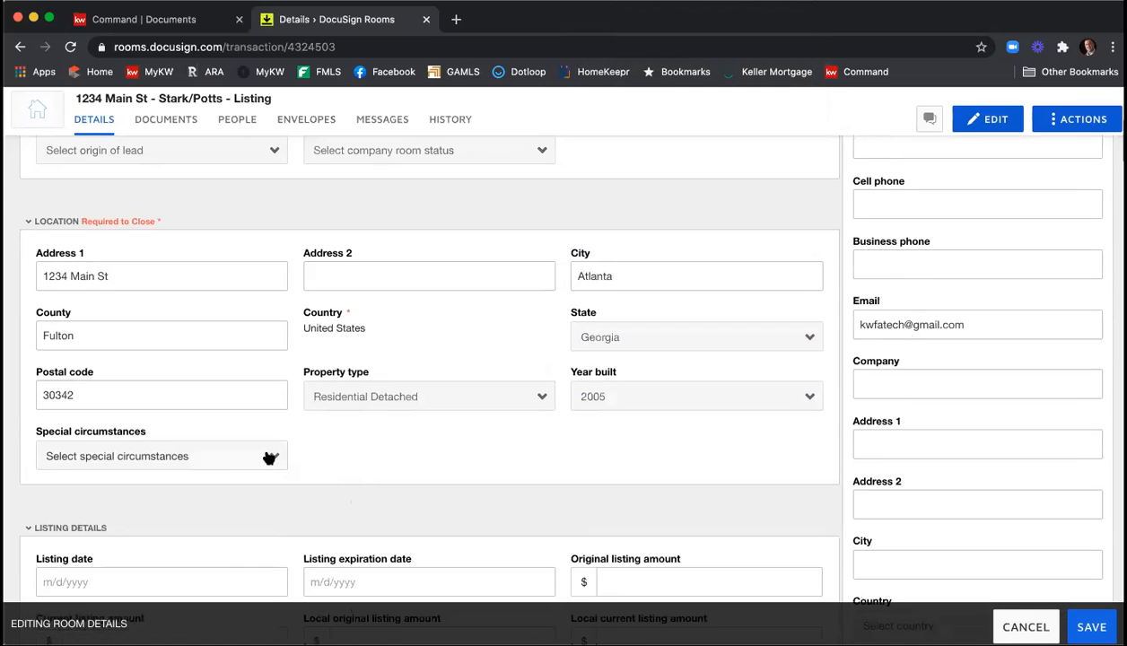
click(268, 456)
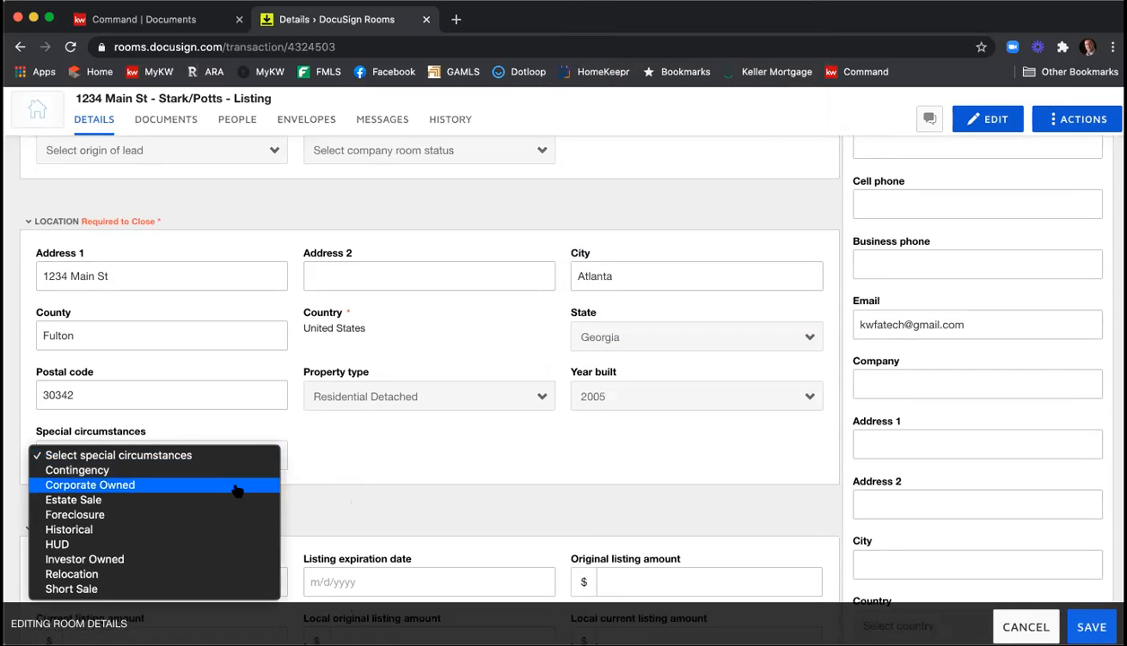
click(367, 455)
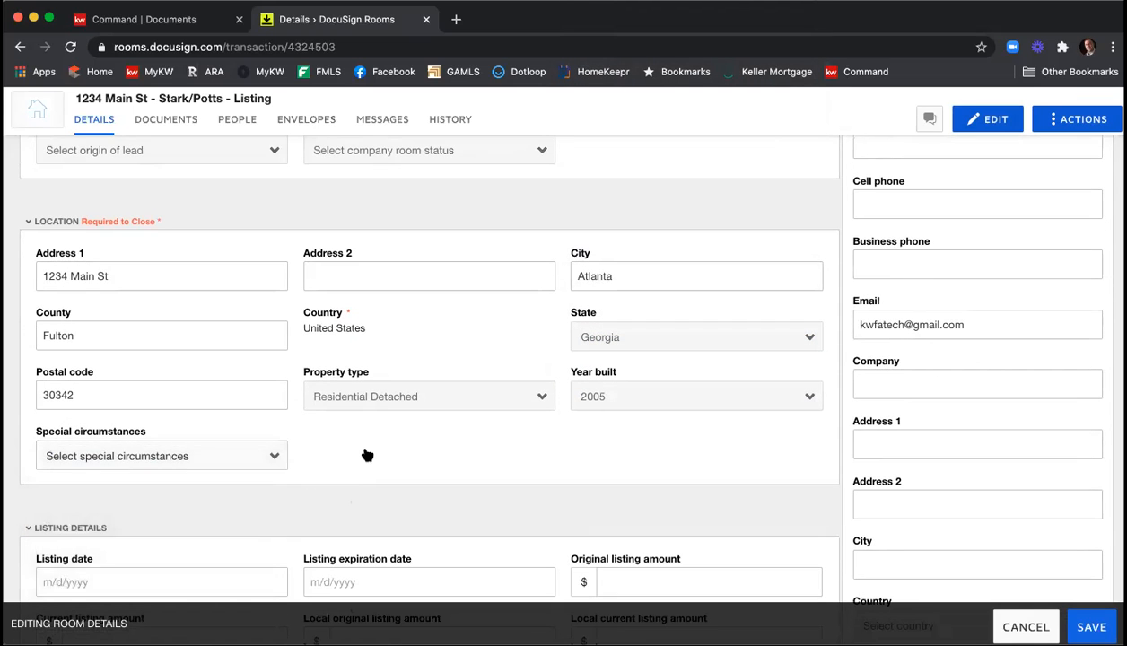
Set the listing date to 11/13/2020 and the listing expiration date to 12/13/2020.
scroll(367, 455, down, 5)
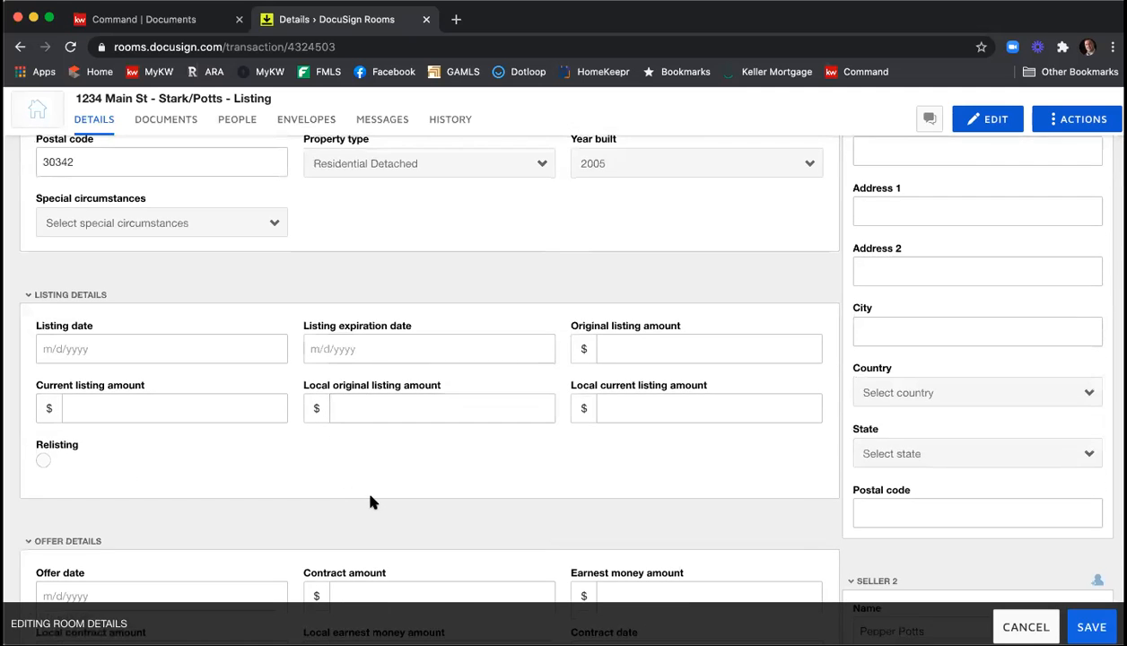
scroll(370, 498, down, 1)
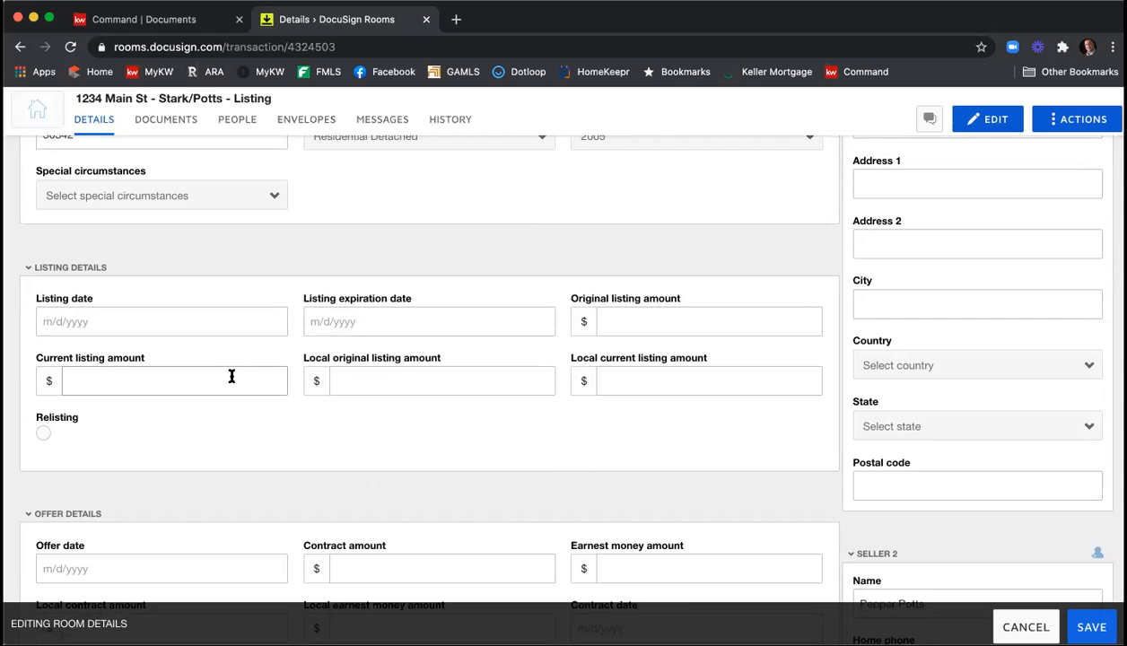
click(153, 321)
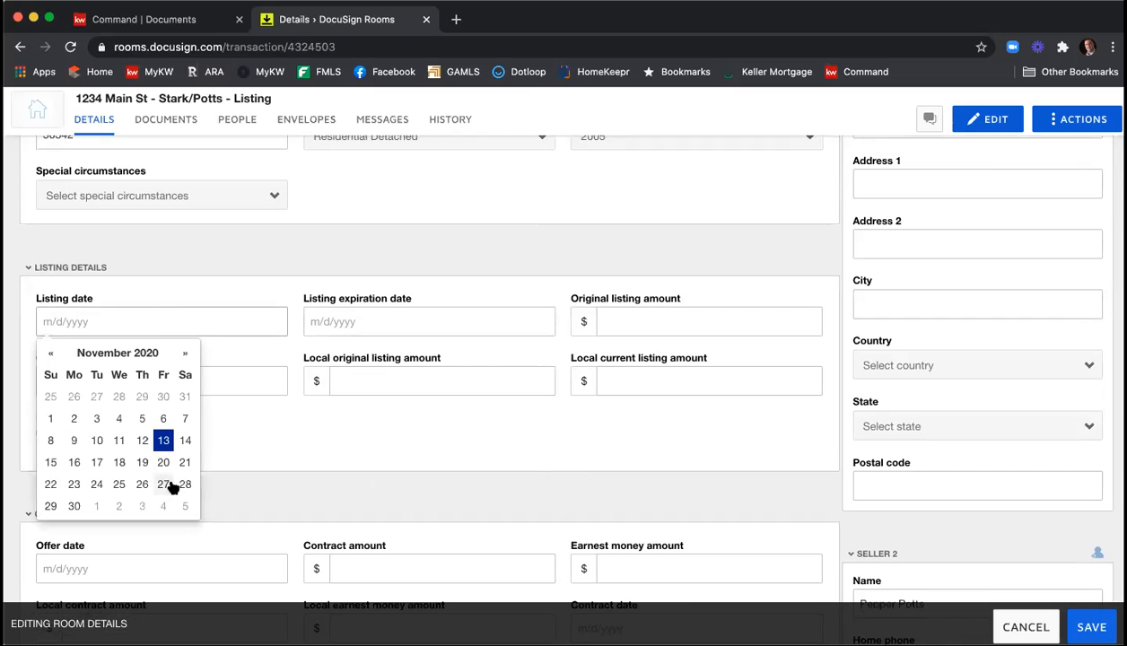
click(163, 440)
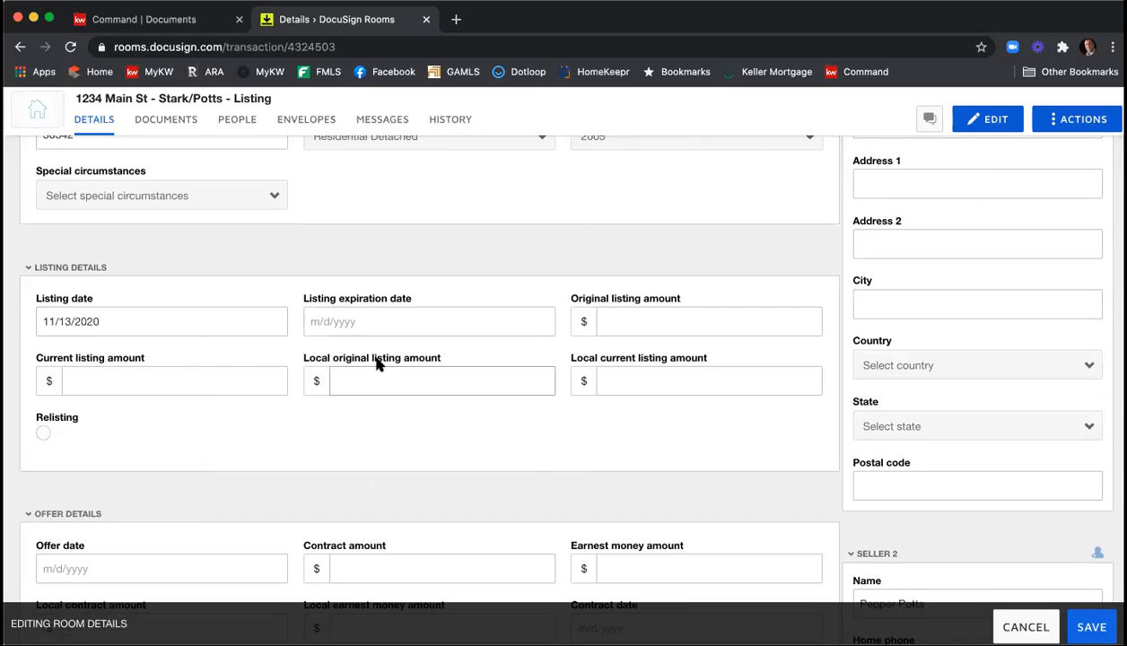
click(388, 316)
click(451, 355)
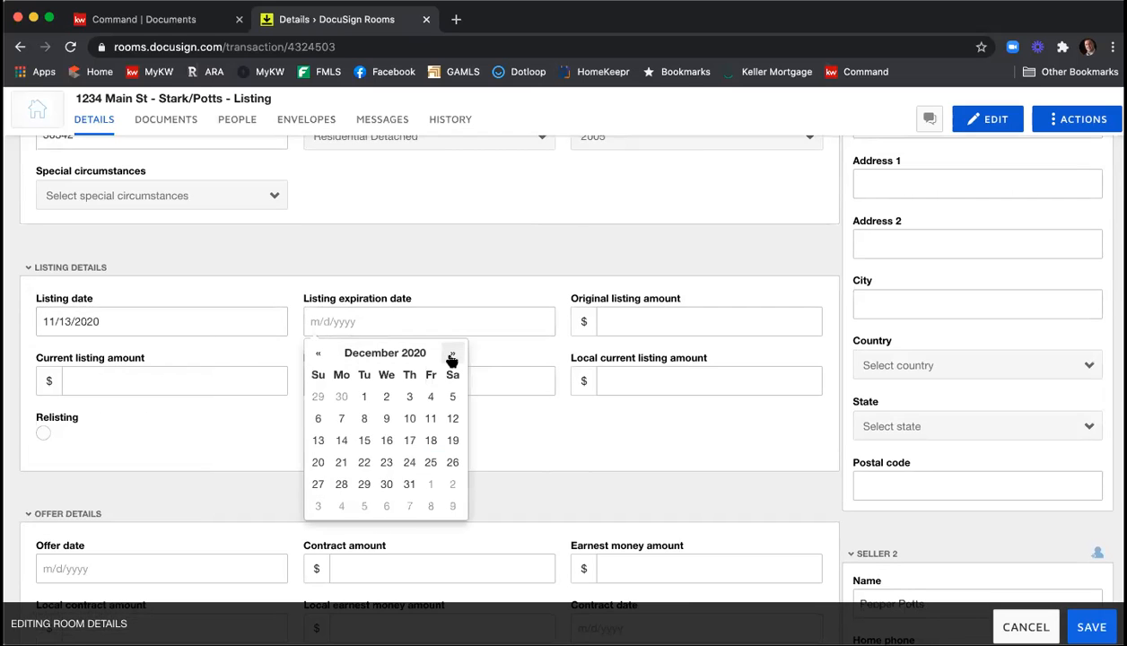
click(317, 441)
Enter 375000 as the original, current, local original and local current listing amounts.
click(636, 322)
text(3)
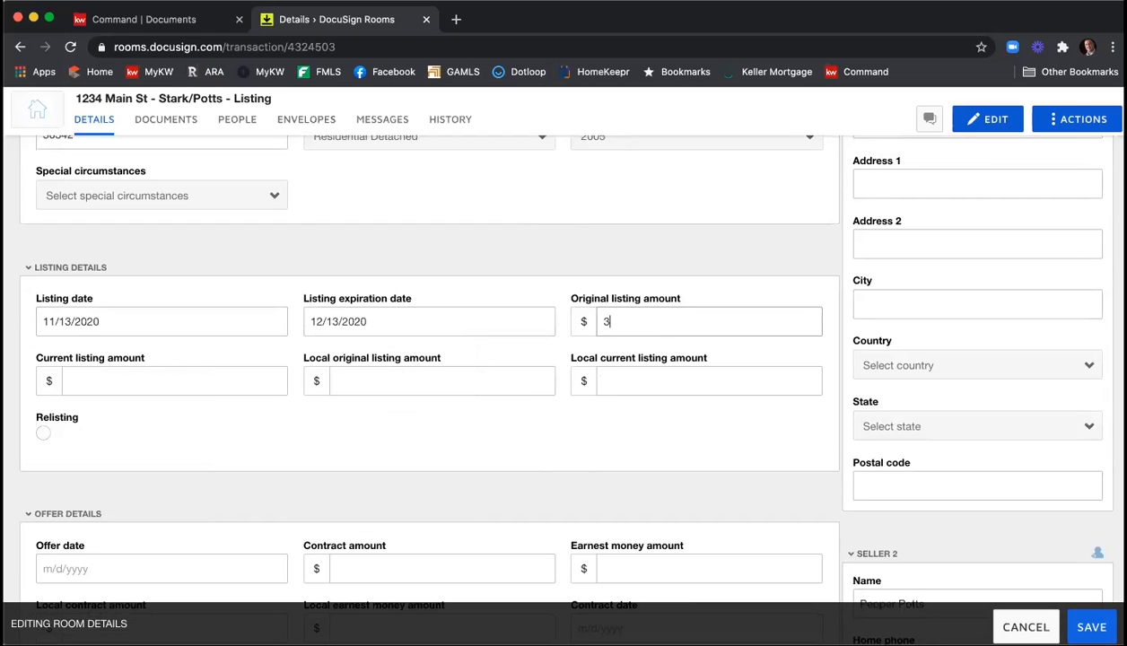
text(750000)
key(BackSpace)
key(Tab)
text(375000)
key(Tab)
text(375000)
key(Tab)
text(375000)
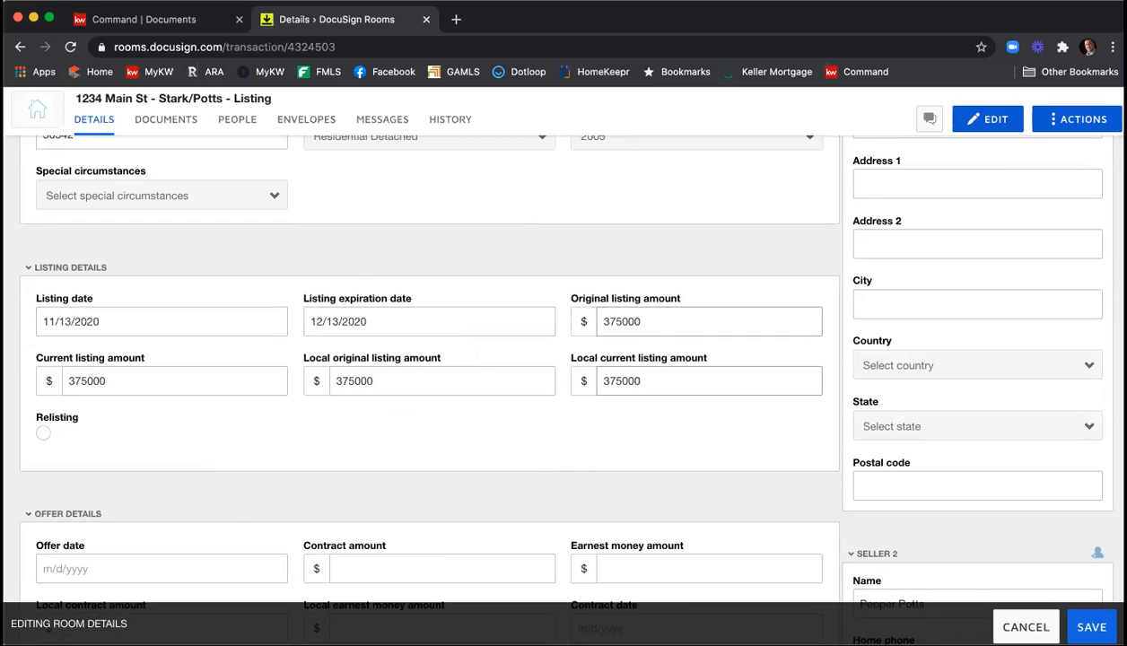
Review the offer, high bid confirmation, closing, additional information and property details sections of the room.
scroll(675, 330, down, 1)
scroll(676, 330, down, 1)
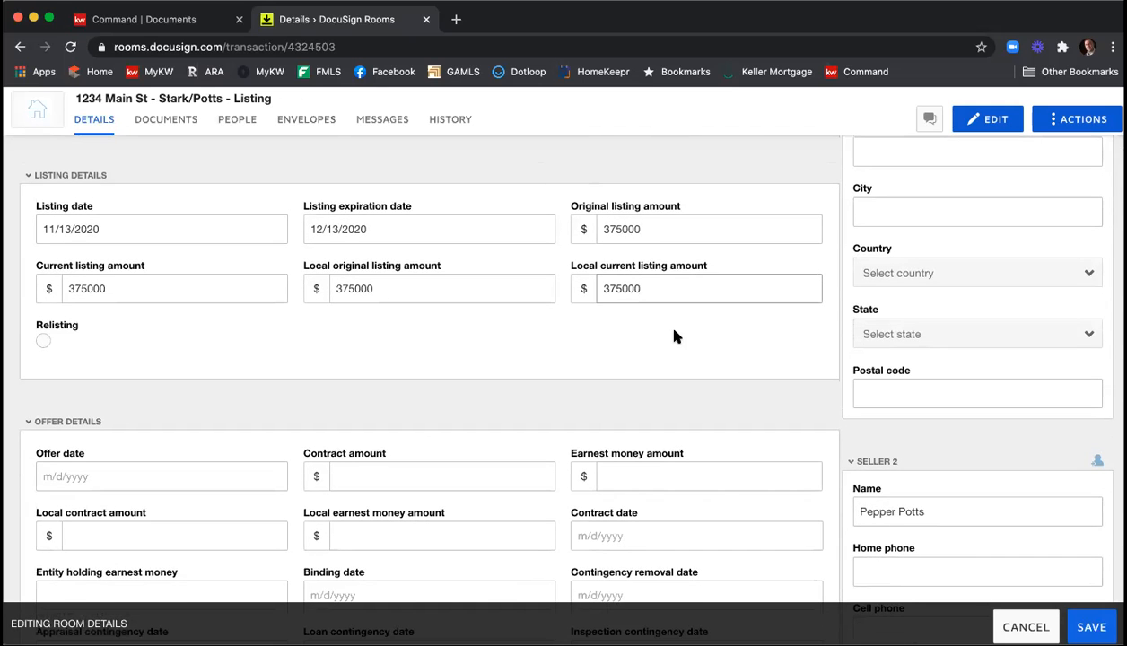
scroll(673, 333, down, 2)
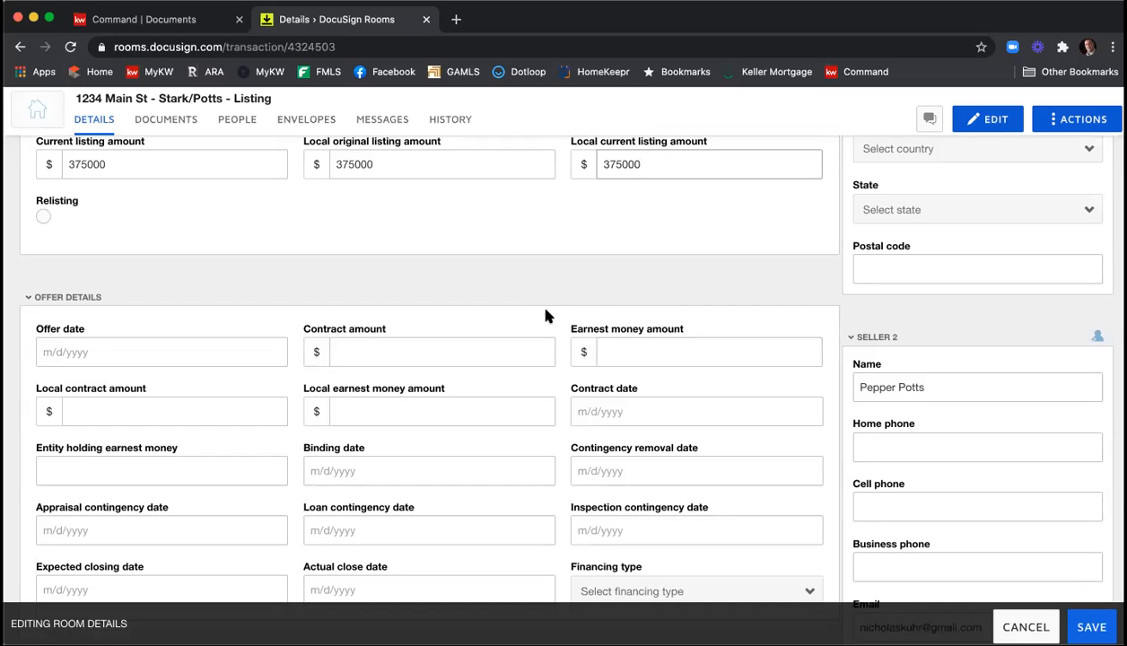
scroll(547, 312, down, 5)
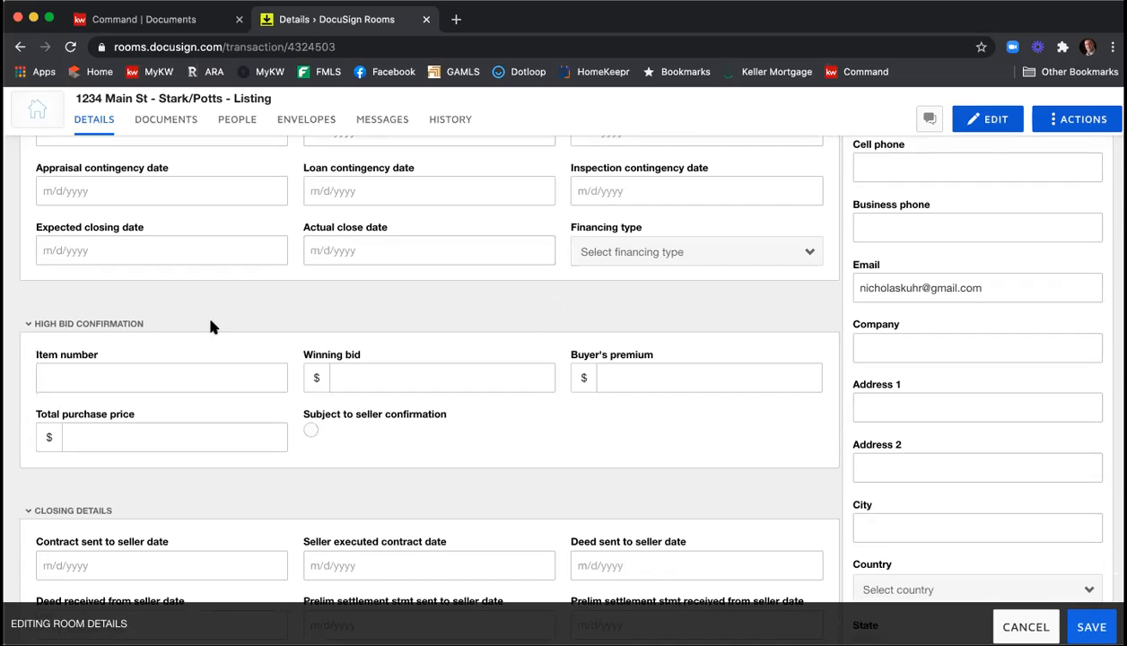
scroll(458, 306, down, 2)
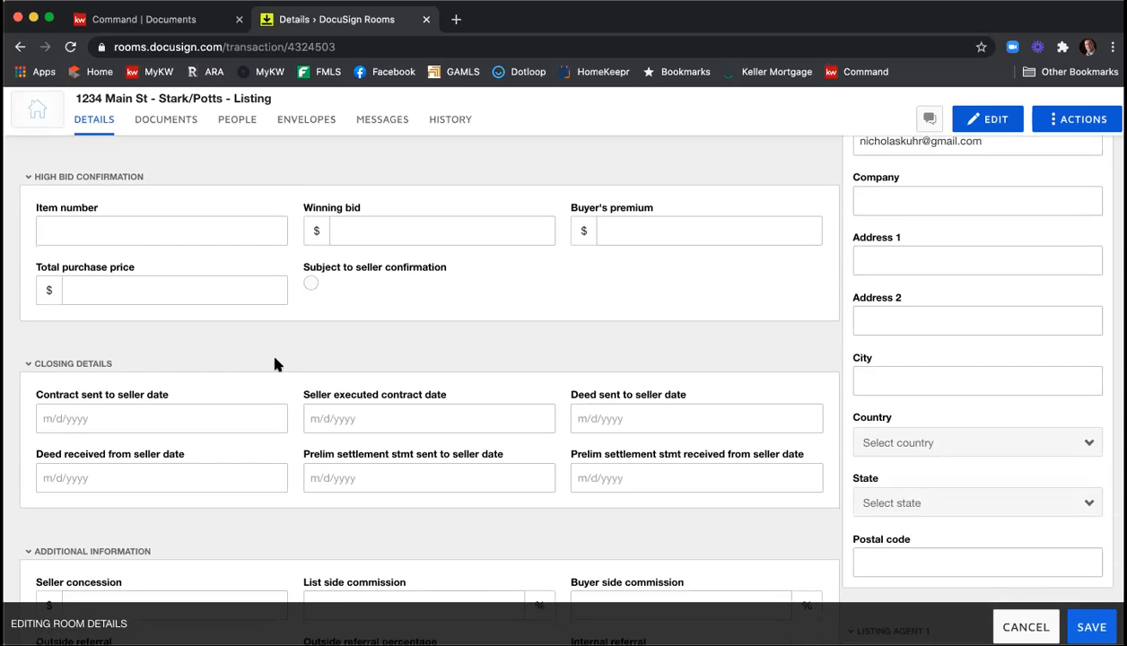
scroll(276, 363, down, 10)
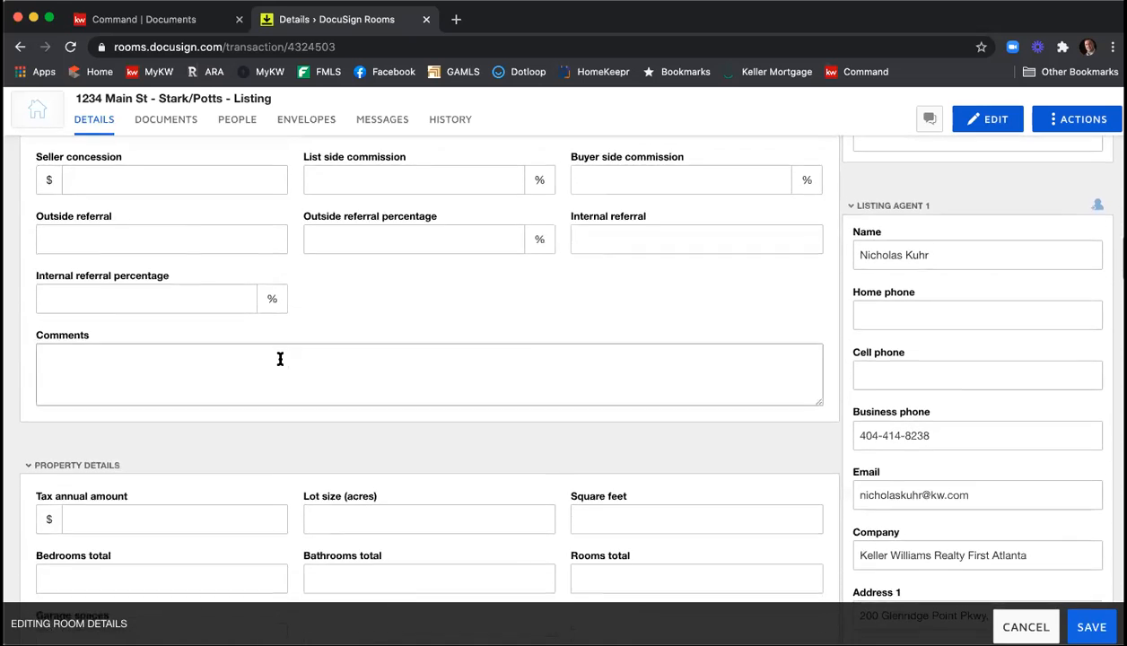
scroll(280, 359, down, 4)
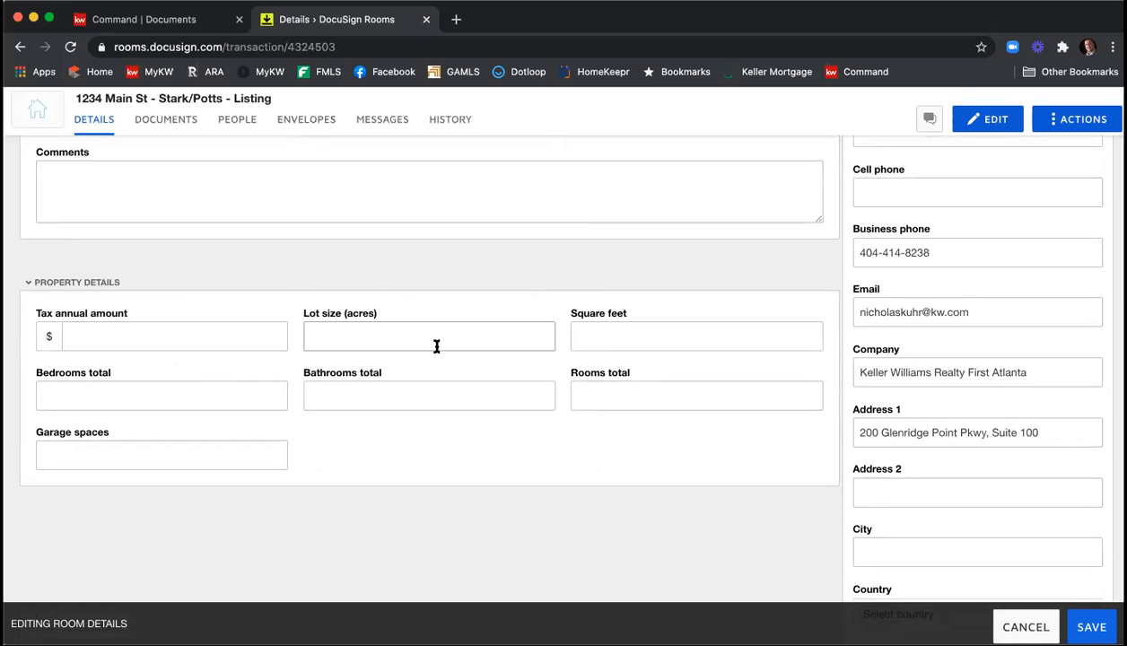
scroll(503, 354, down, 2)
scroll(503, 357, down, 4)
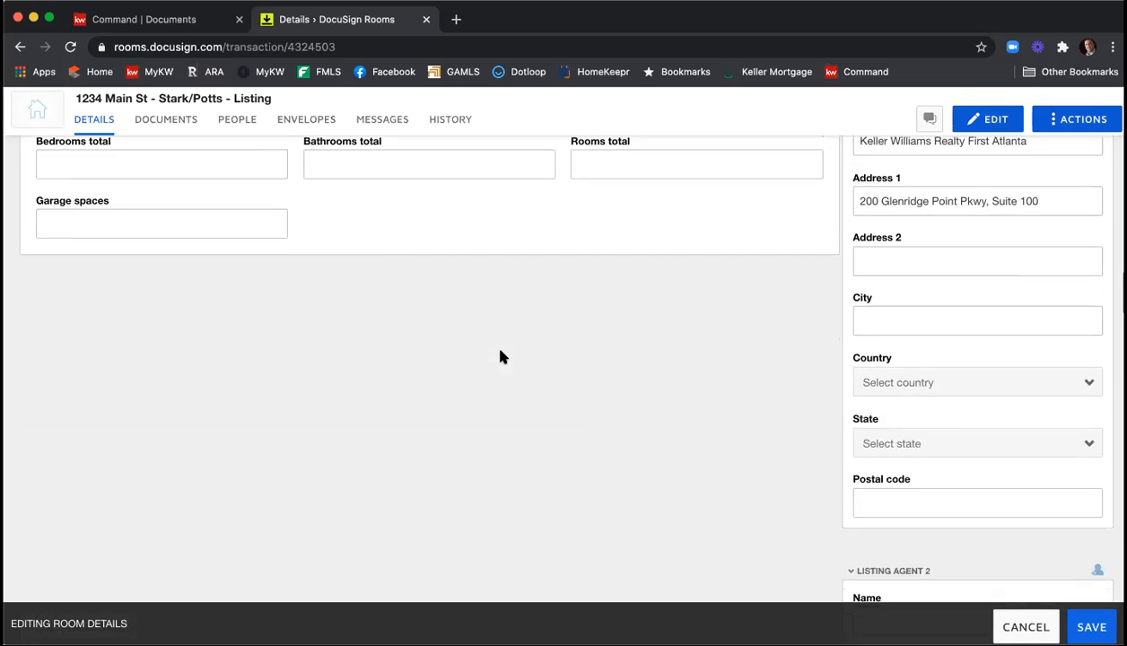
scroll(500, 356, up, 18)
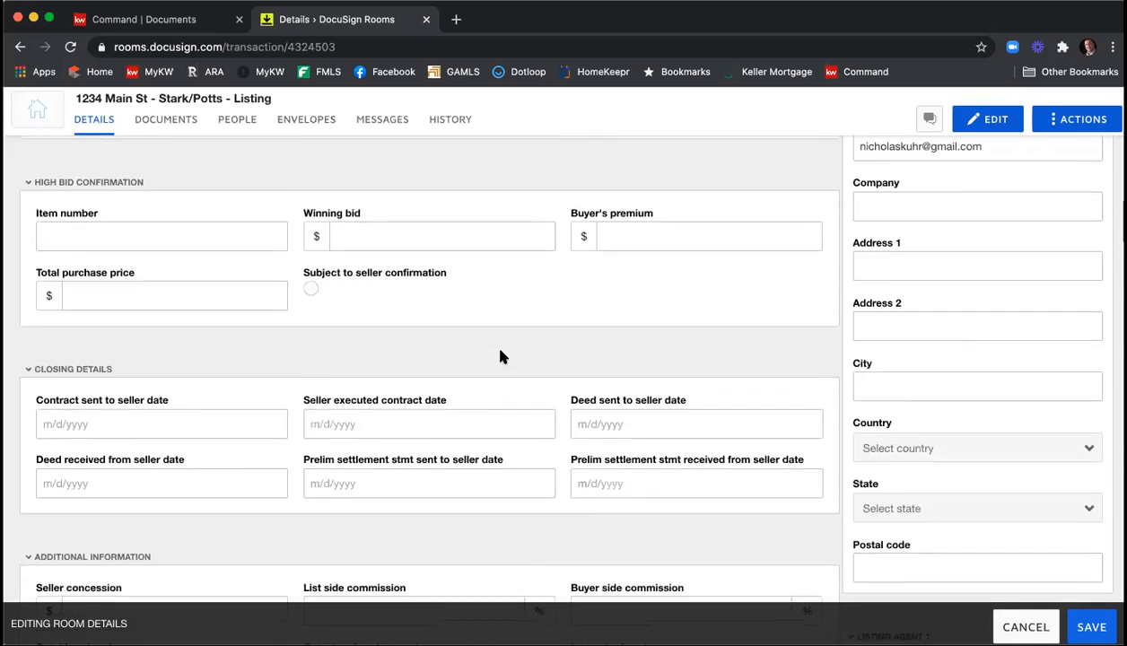
scroll(499, 356, up, 20)
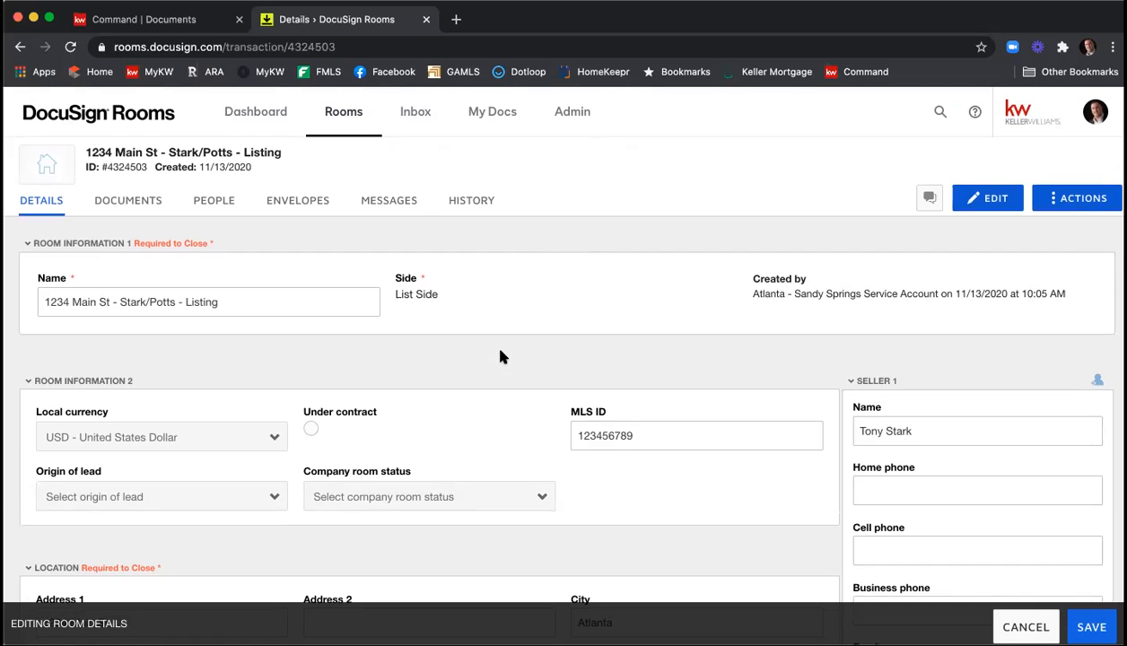
Review the contact details entered for Seller 1, Seller 2 and Listing Agent 1.
scroll(989, 321, down, 2)
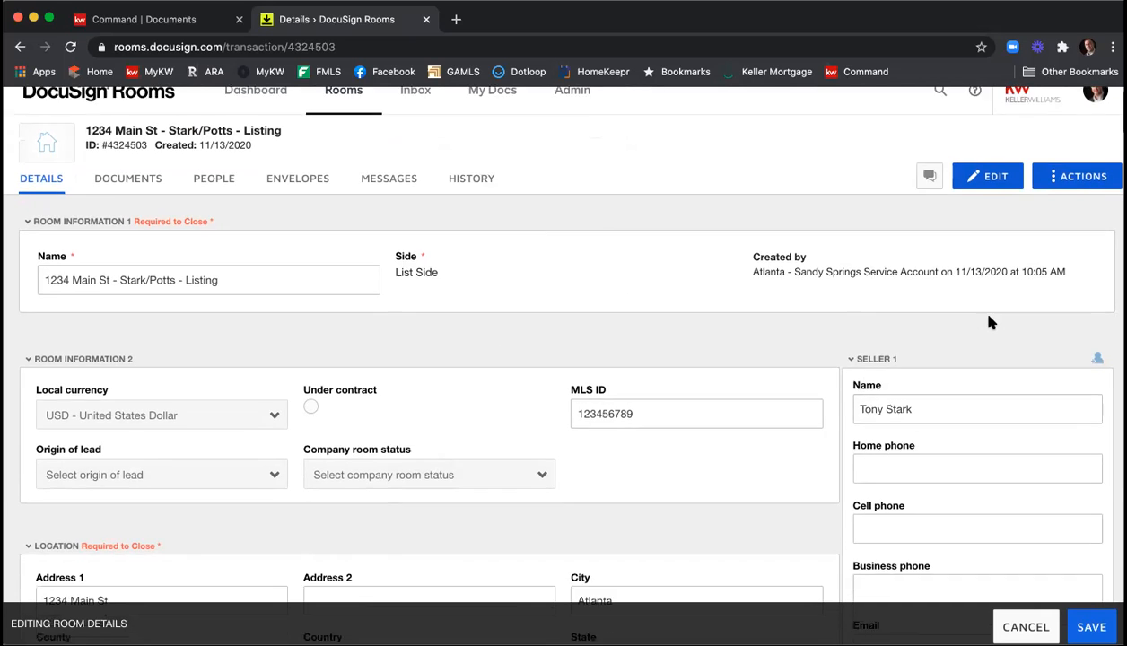
scroll(988, 321, down, 2)
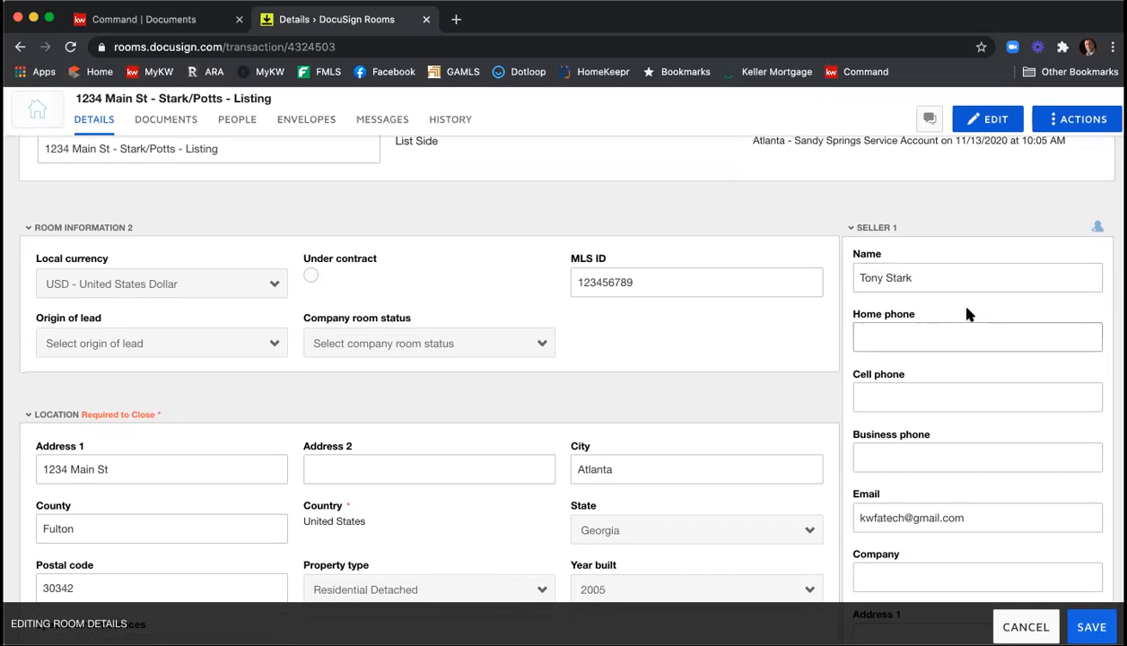
scroll(978, 305, down, 1)
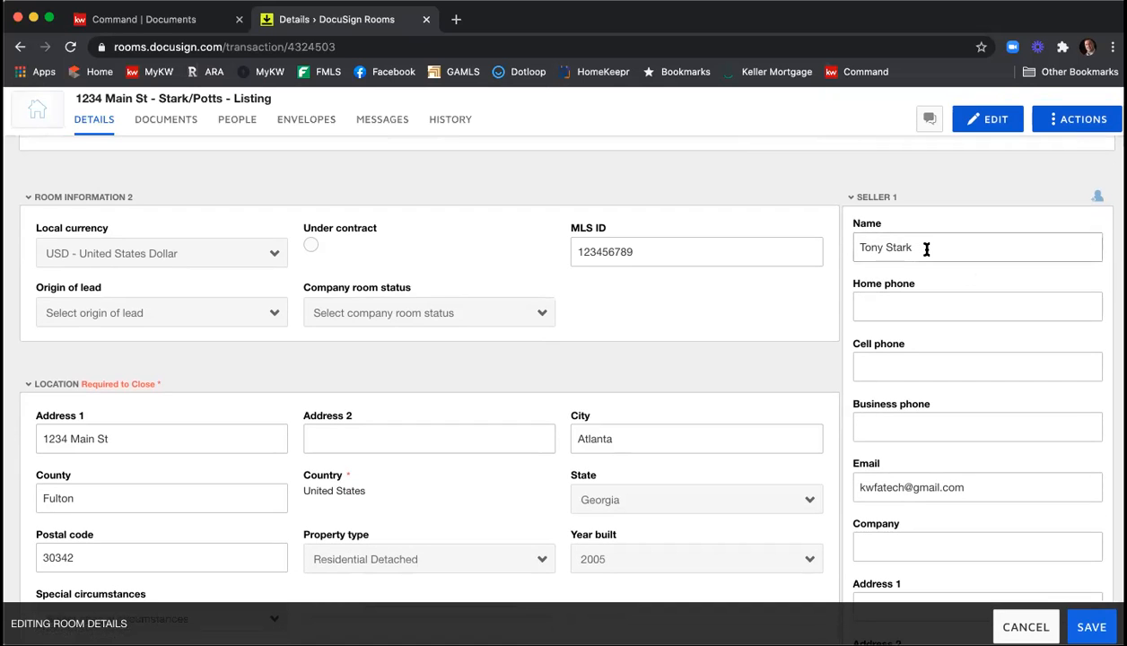
scroll(925, 250, down, 3)
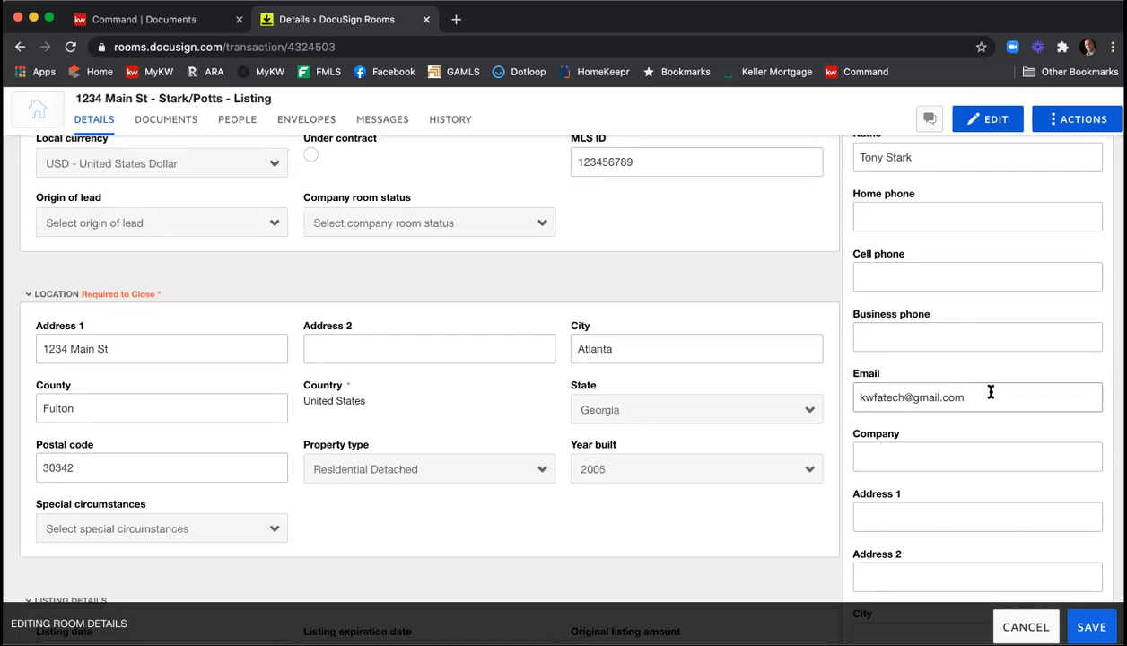
scroll(991, 392, down, 1)
scroll(992, 392, down, 5)
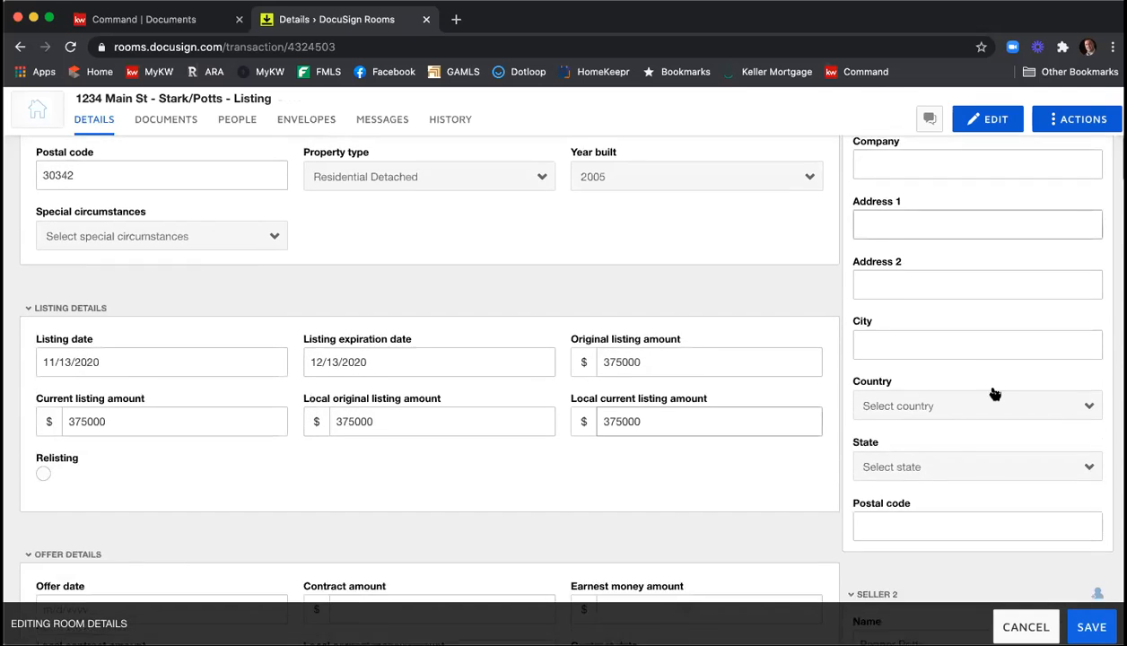
scroll(994, 394, down, 3)
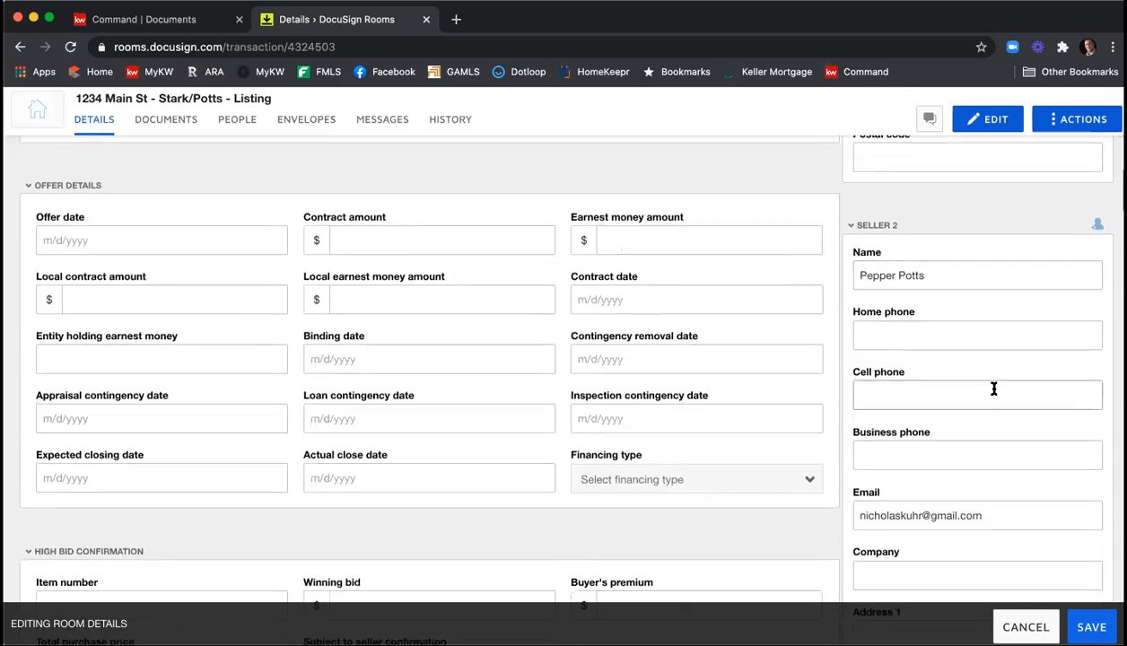
scroll(973, 336, down, 2)
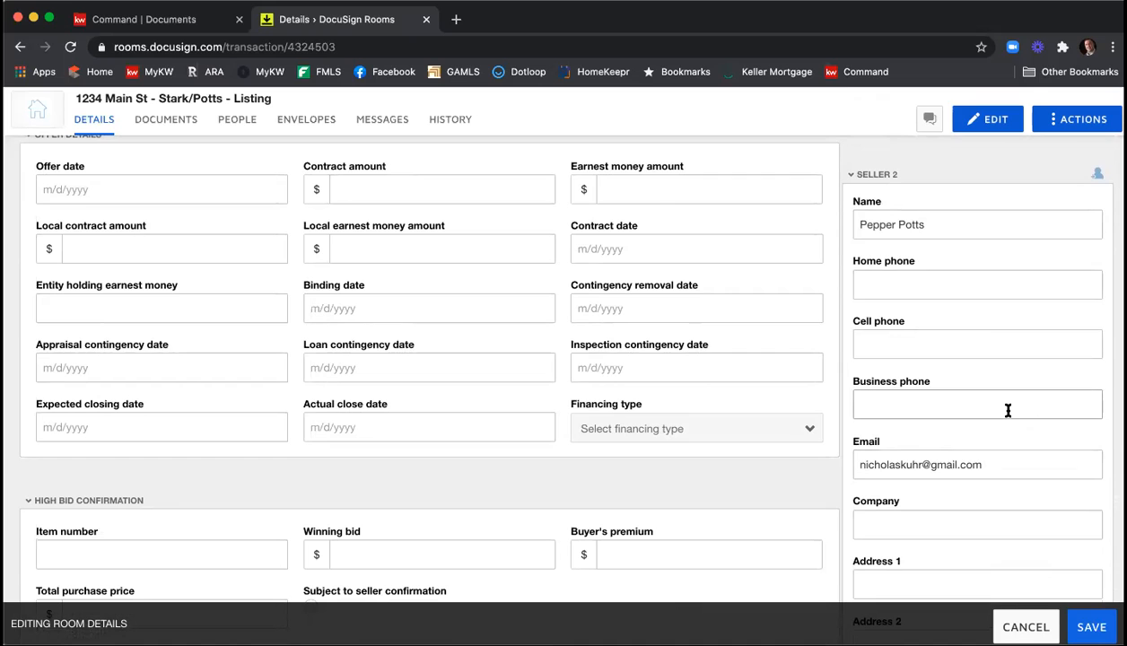
scroll(1006, 410, down, 1)
scroll(1007, 398, down, 12)
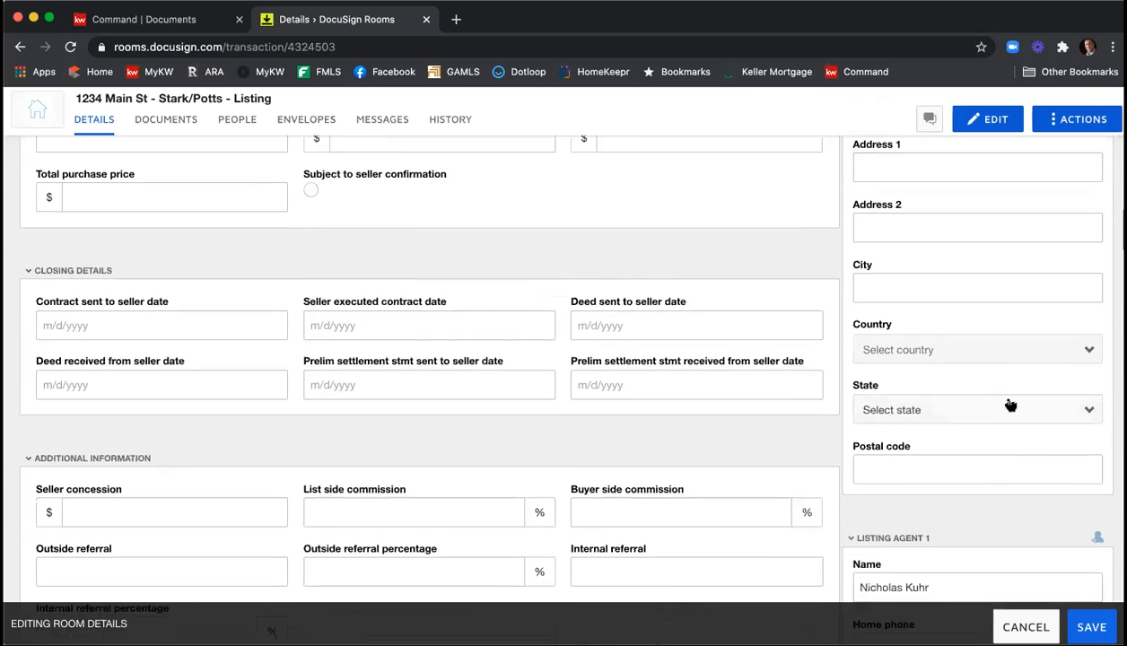
scroll(1007, 399, down, 3)
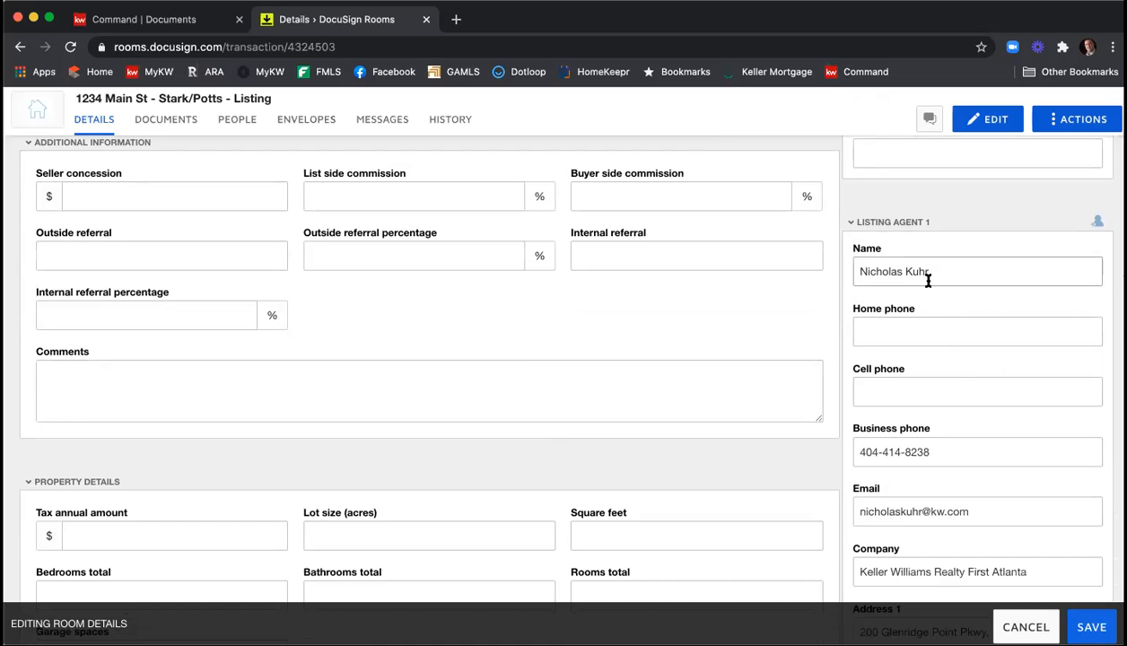
scroll(953, 367, down, 5)
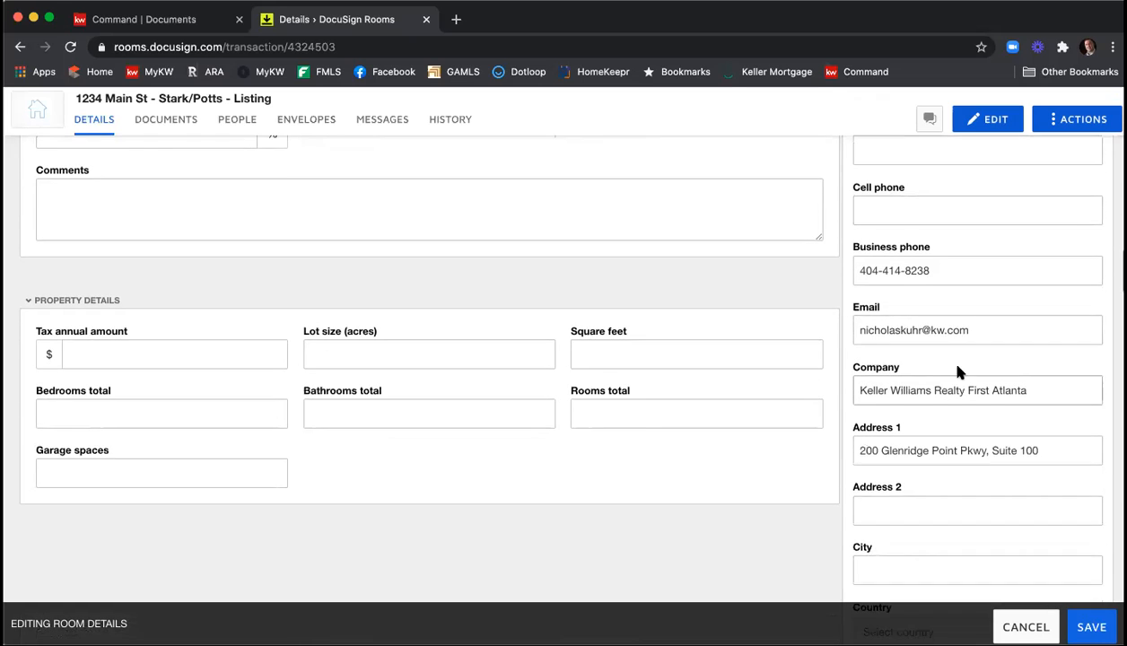
Set Listing Agent 1's city to Atlanta and country to United States.
scroll(957, 371, down, 2)
click(919, 503)
text(Atlanta)
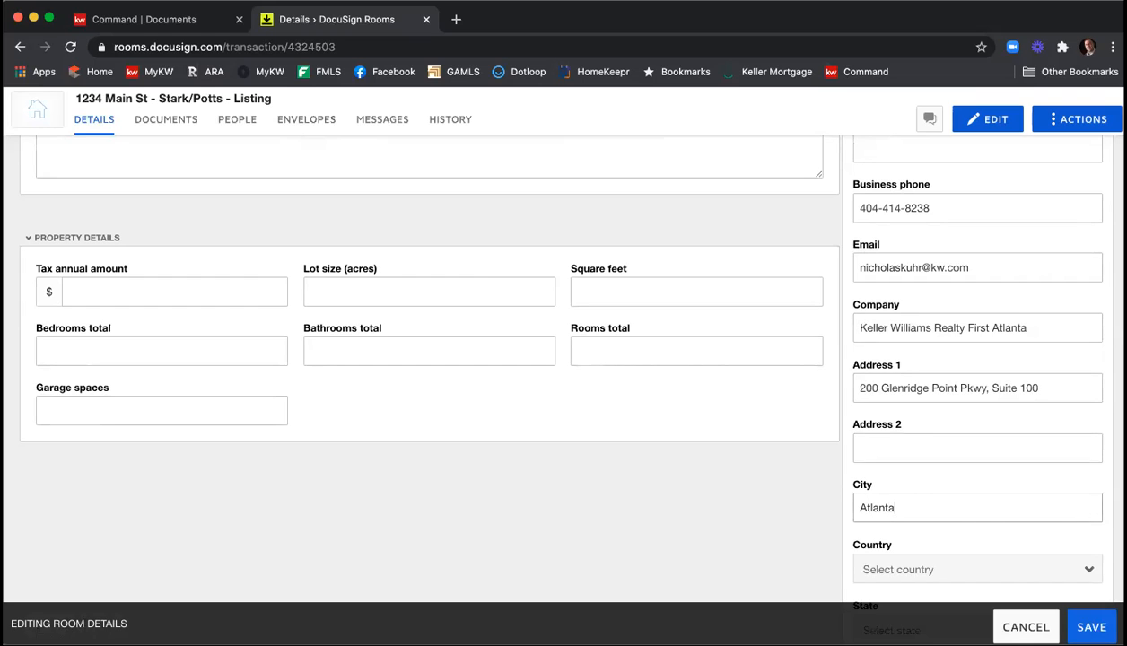
scroll(924, 493, down, 3)
click(919, 482)
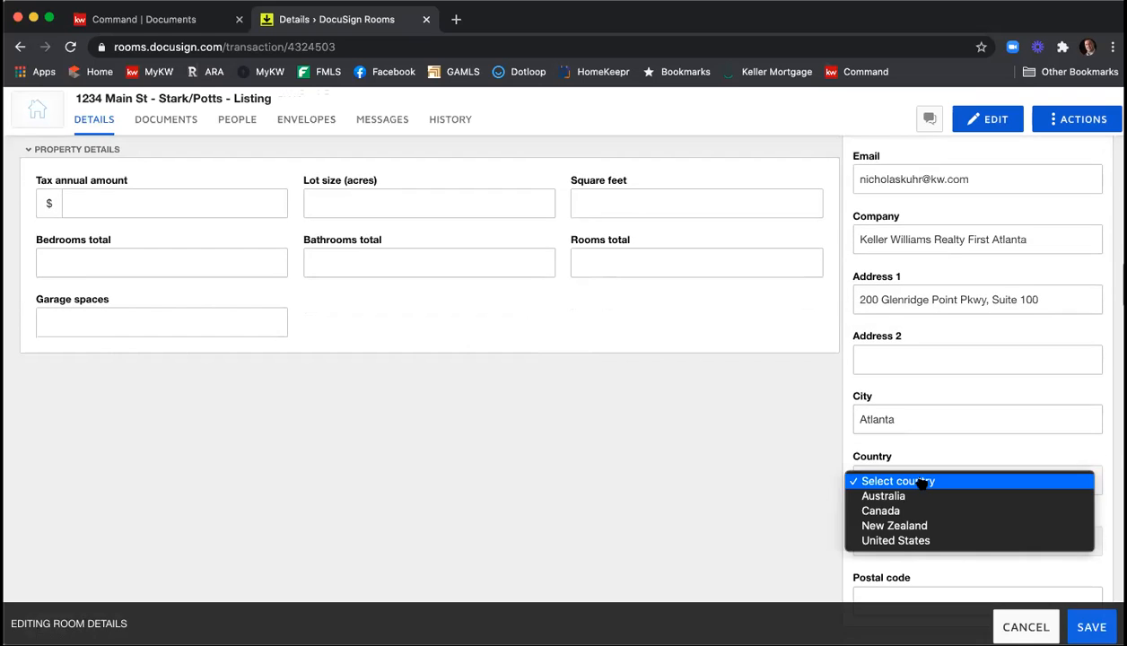
click(924, 539)
Set Listing Agent 1's state to Georgia and enter the agent's postal code.
scroll(936, 460, down, 1)
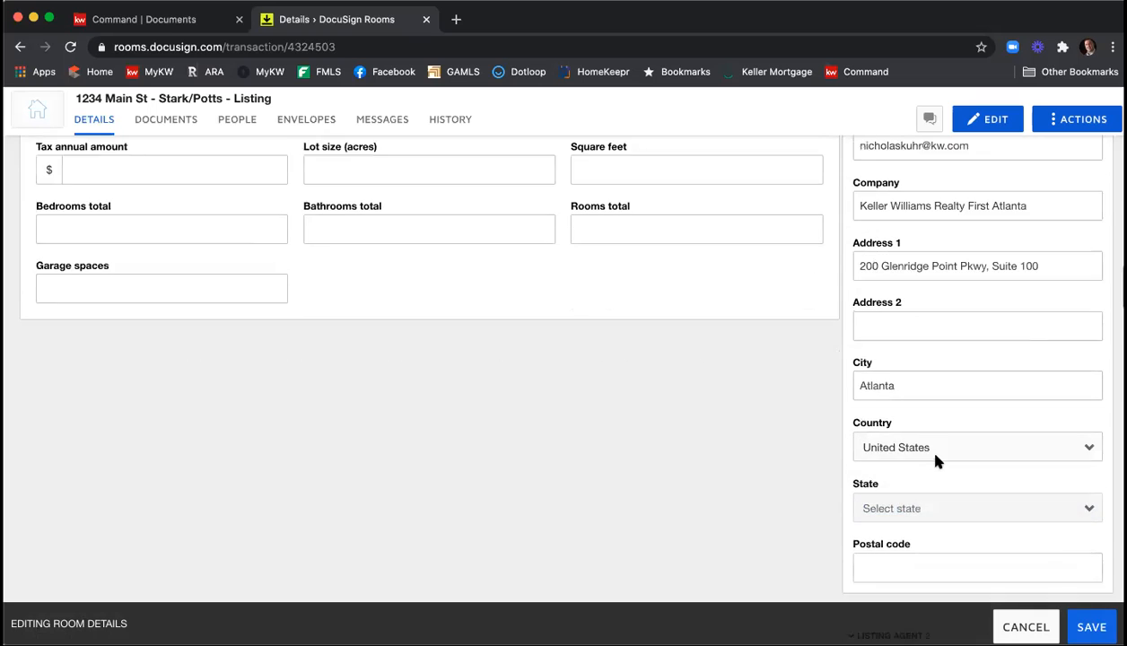
click(938, 484)
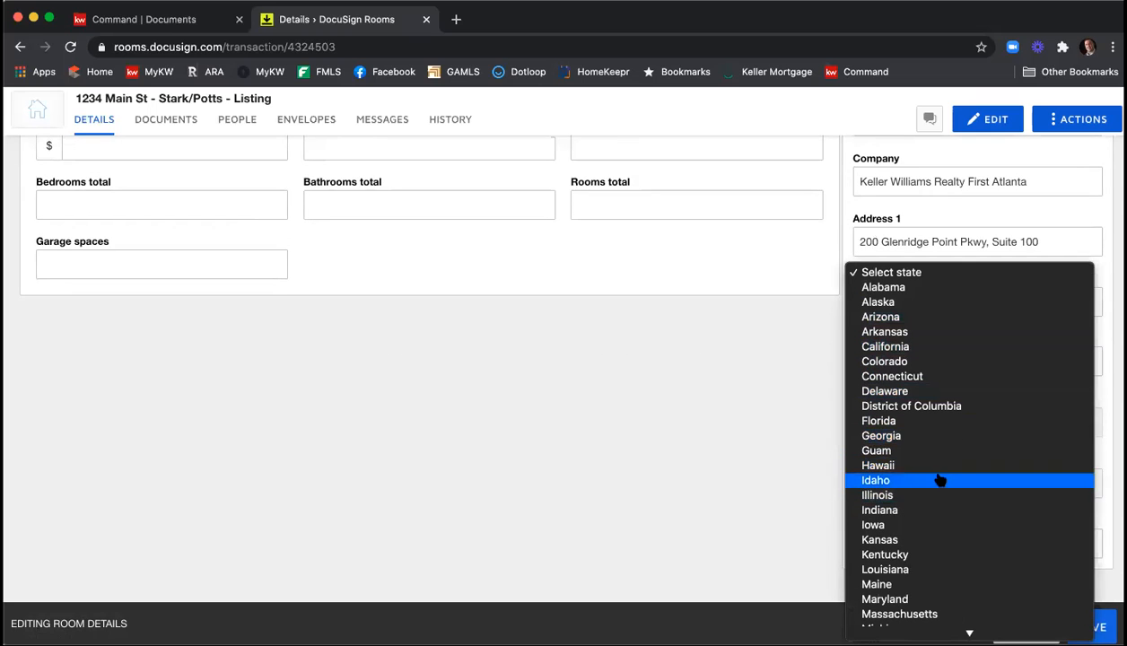
click(938, 436)
click(961, 538)
text(30342)
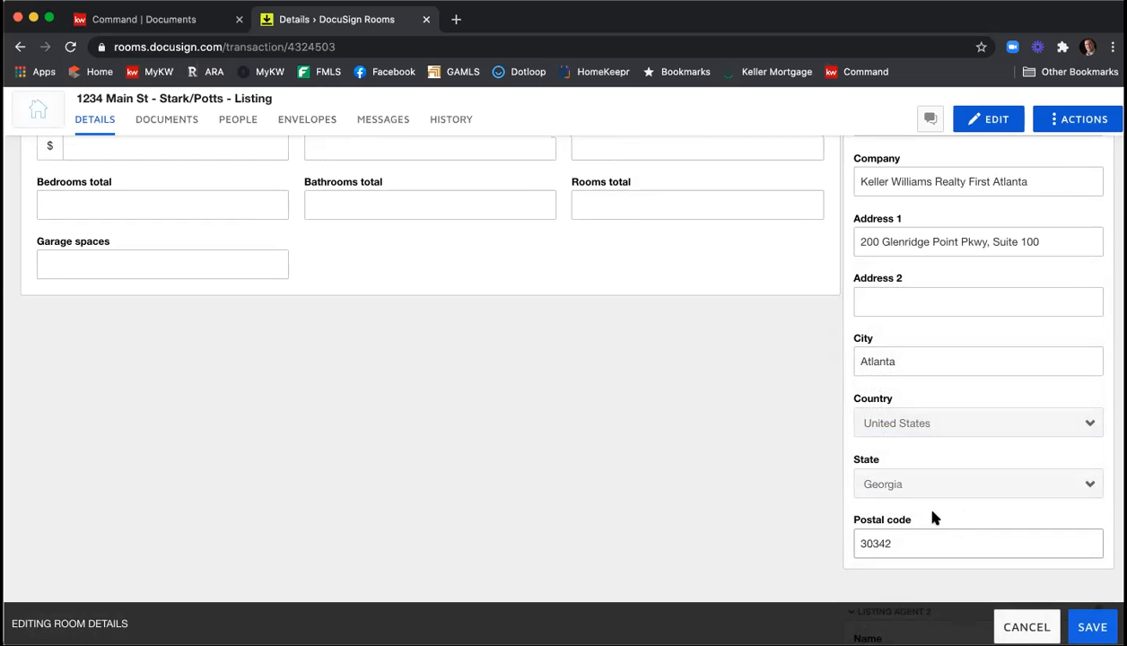
click(815, 444)
Examine the contact fields for Listing Agent 2, Buyer 1, Buyer 2 and Buyer Agent 1.
scroll(820, 423, down, 1)
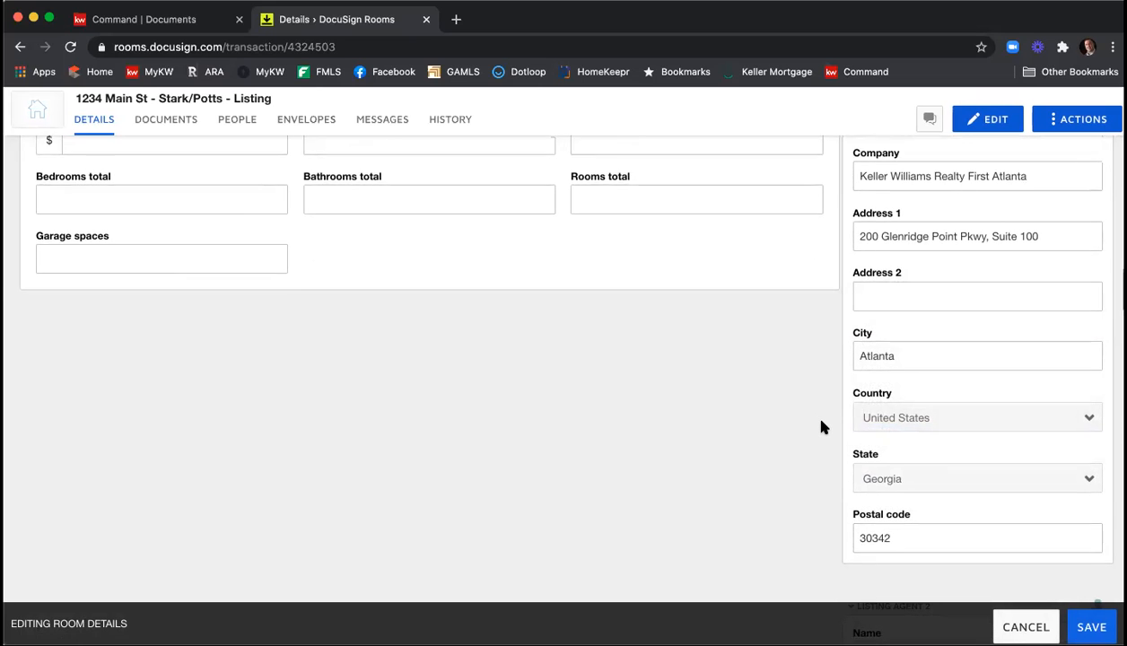
scroll(821, 427, down, 5)
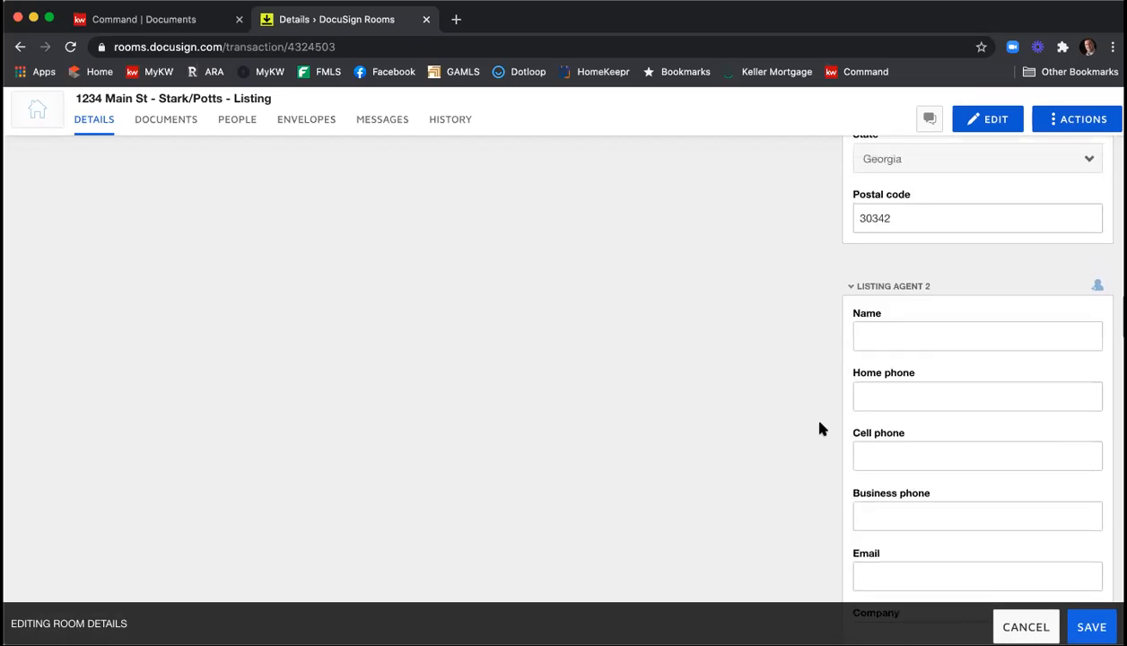
scroll(819, 429, down, 2)
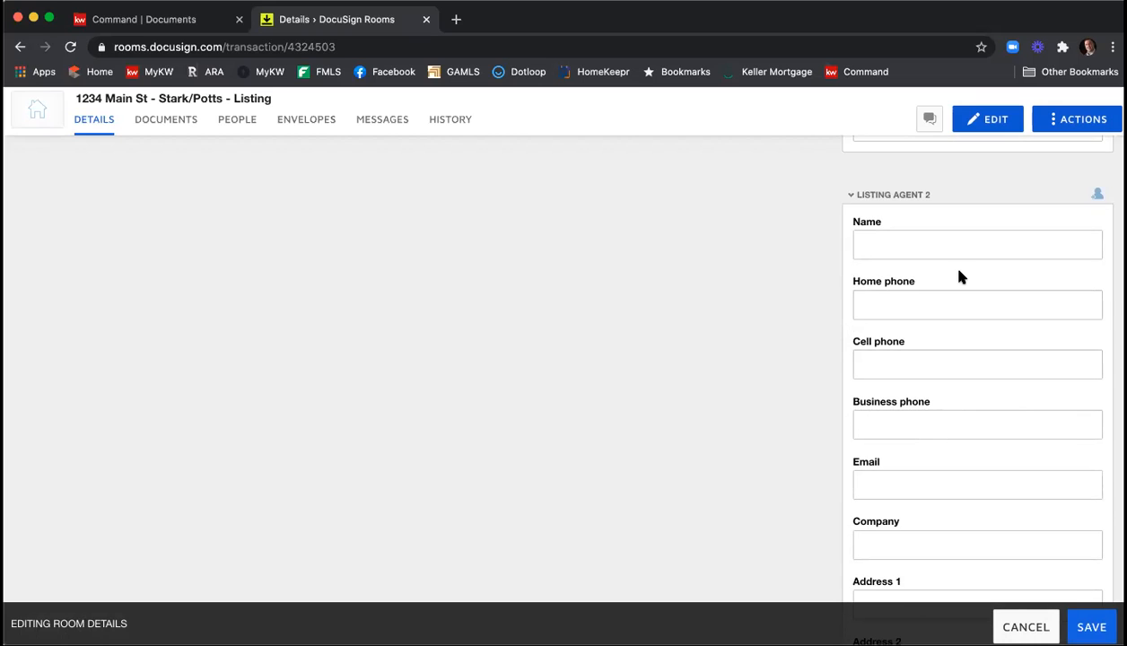
scroll(789, 271, down, 5)
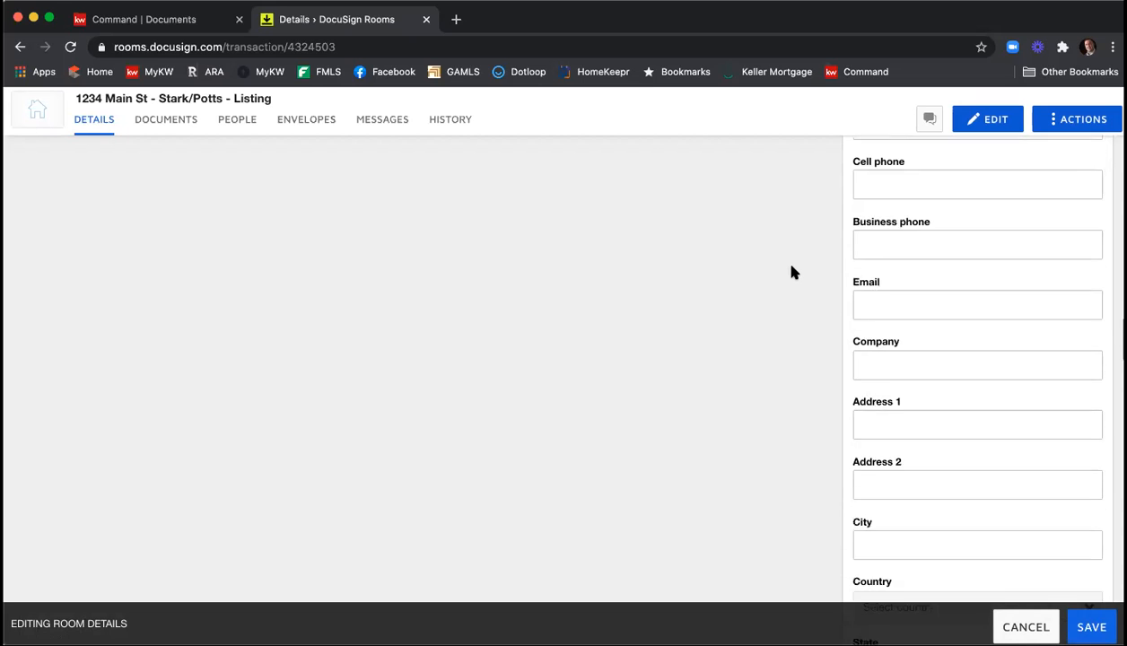
scroll(792, 272, down, 5)
scroll(791, 271, up, 1)
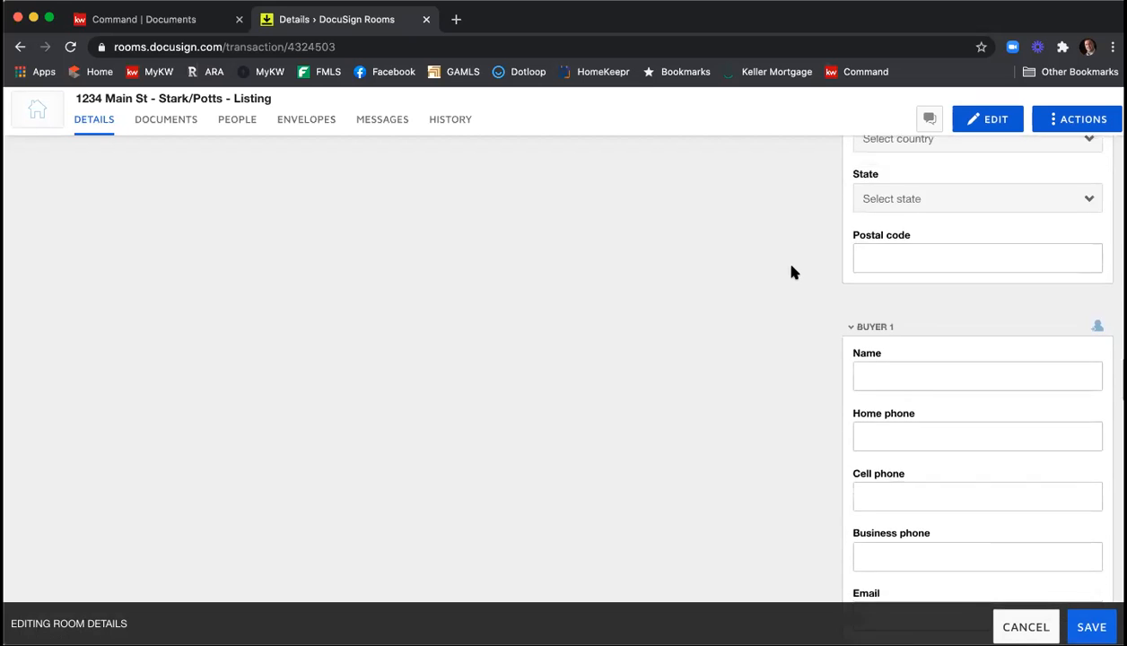
scroll(792, 272, down, 2)
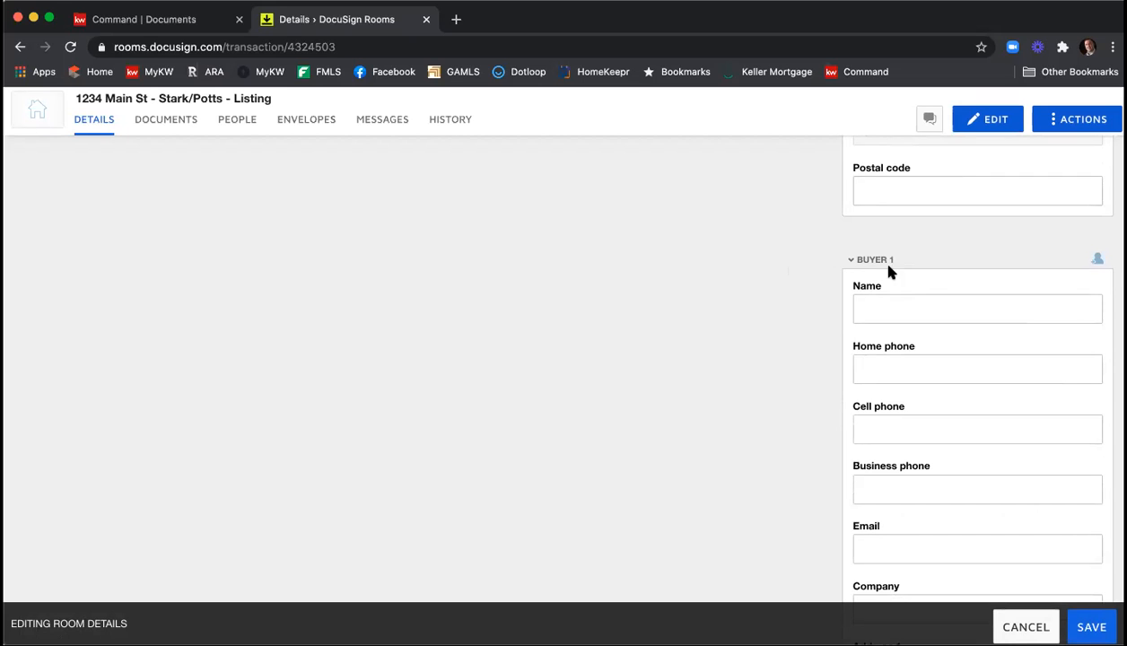
scroll(889, 282, down, 8)
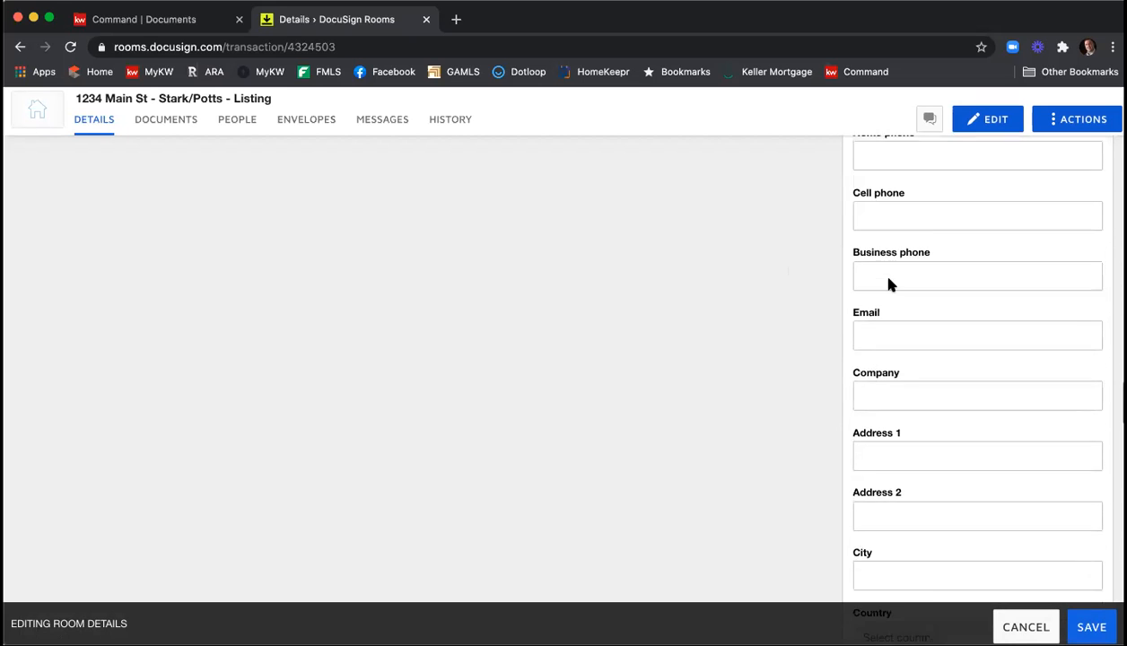
scroll(889, 282, down, 8)
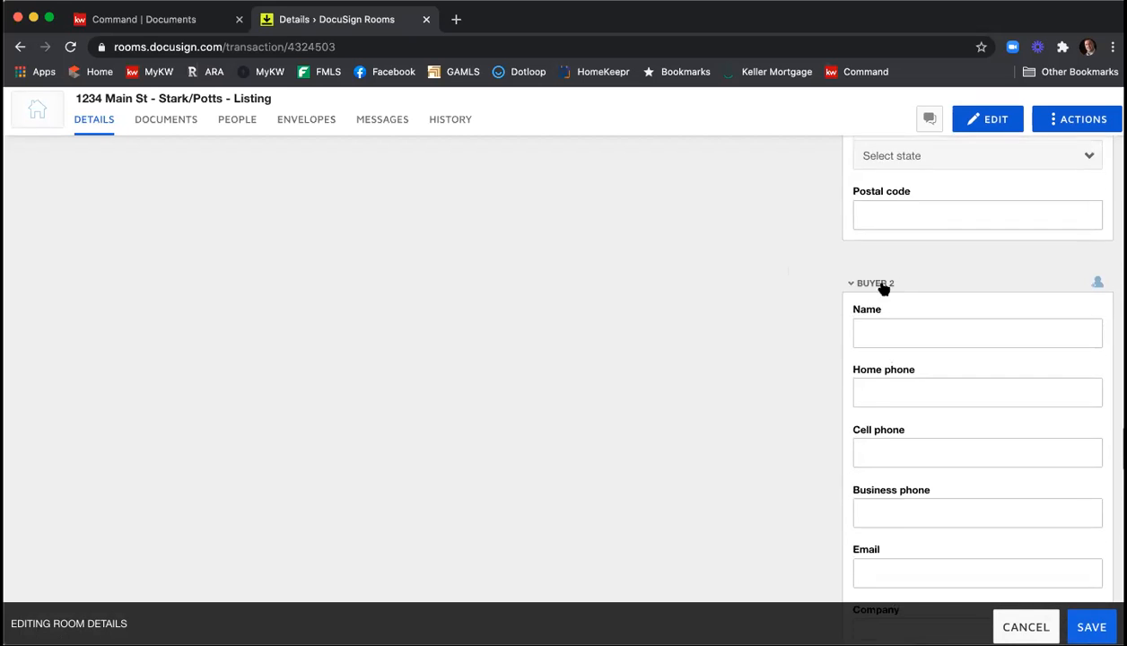
scroll(911, 334, down, 12)
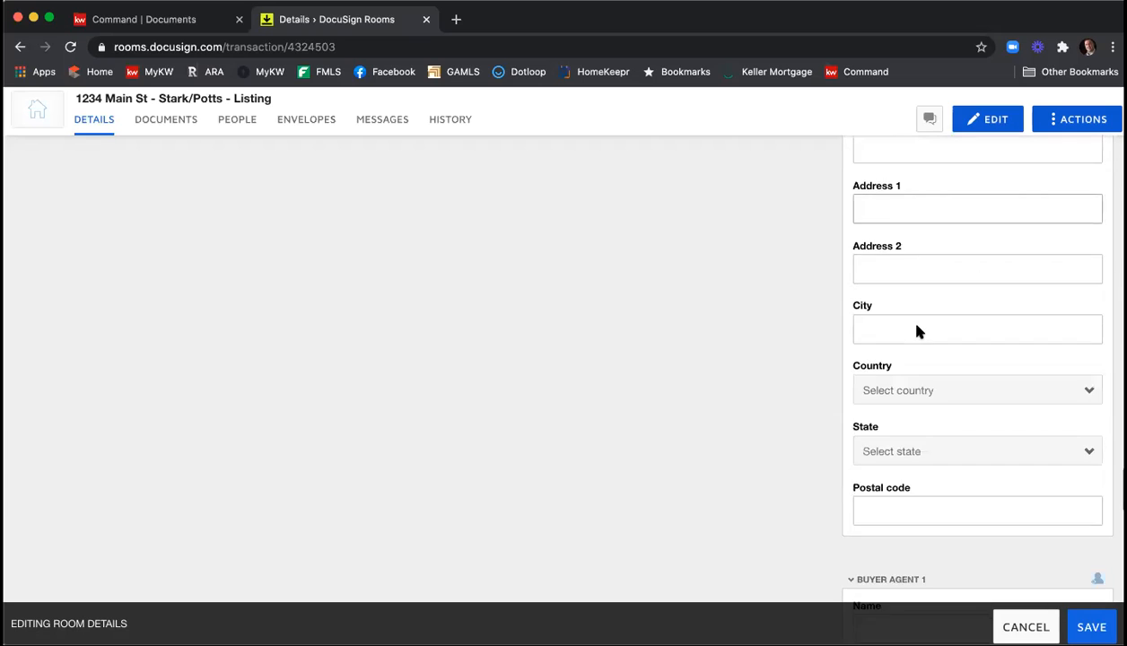
scroll(917, 332, down, 4)
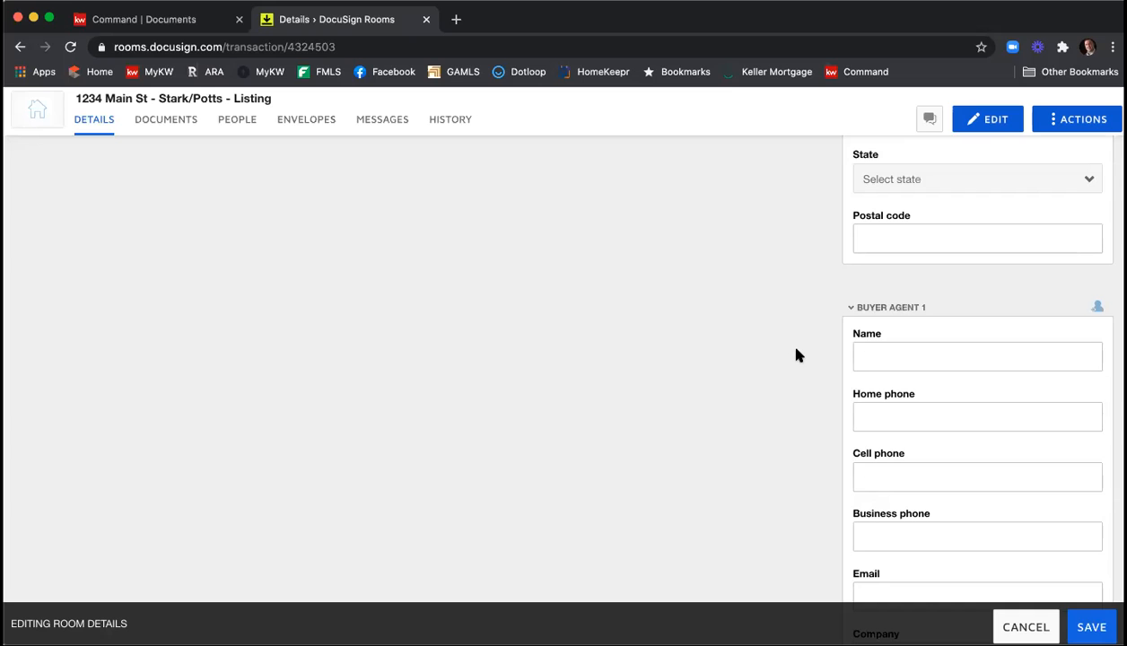
scroll(807, 336, down, 6)
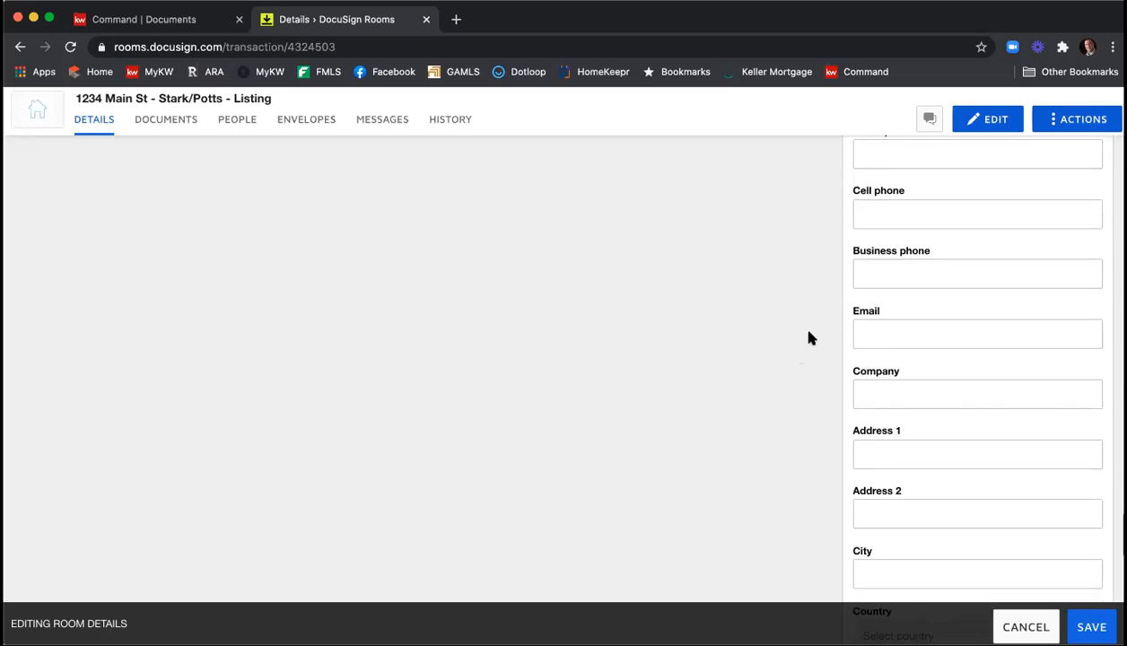
Look over the remaining contact sections and save the edited room details.
scroll(807, 337, down, 10)
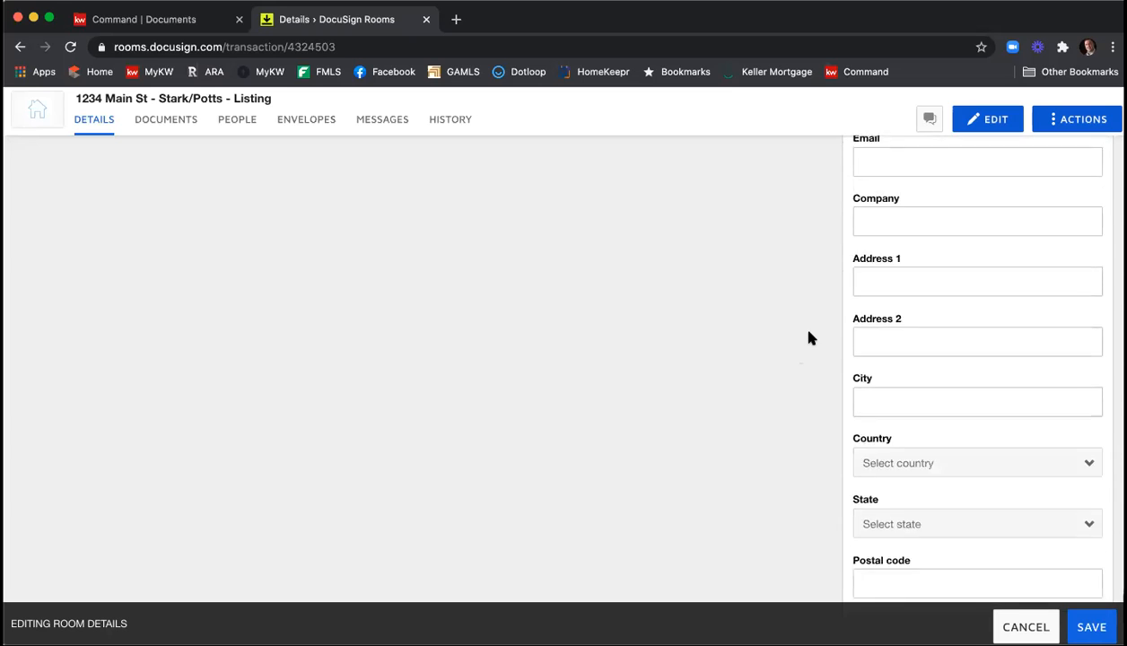
scroll(807, 339, up, 10)
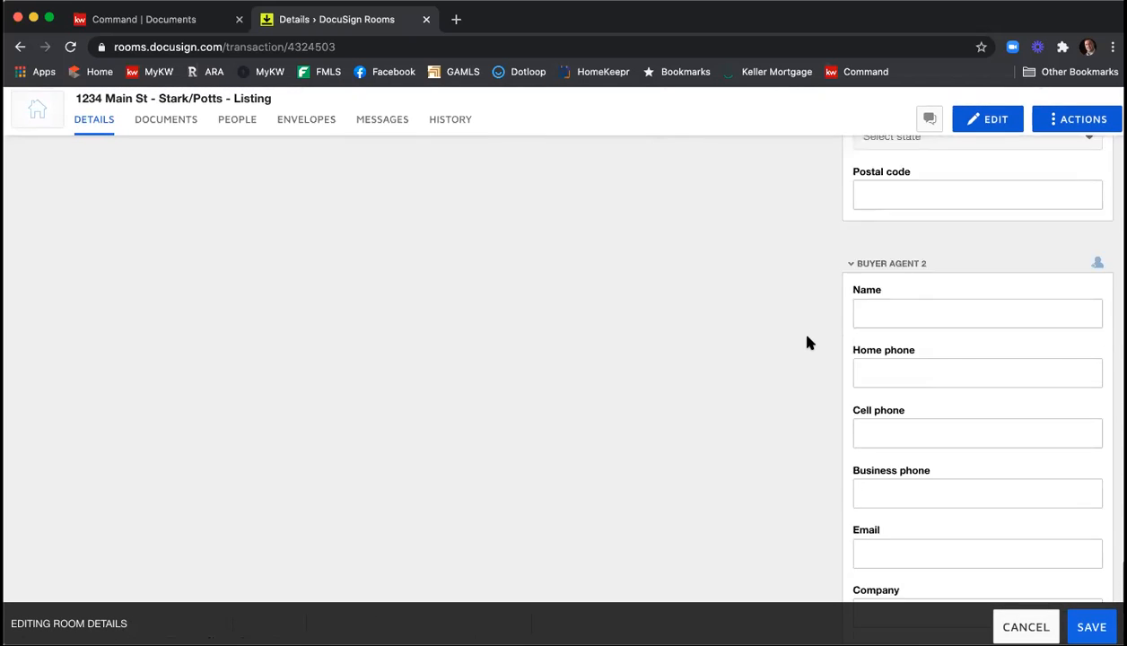
scroll(808, 343, up, 20)
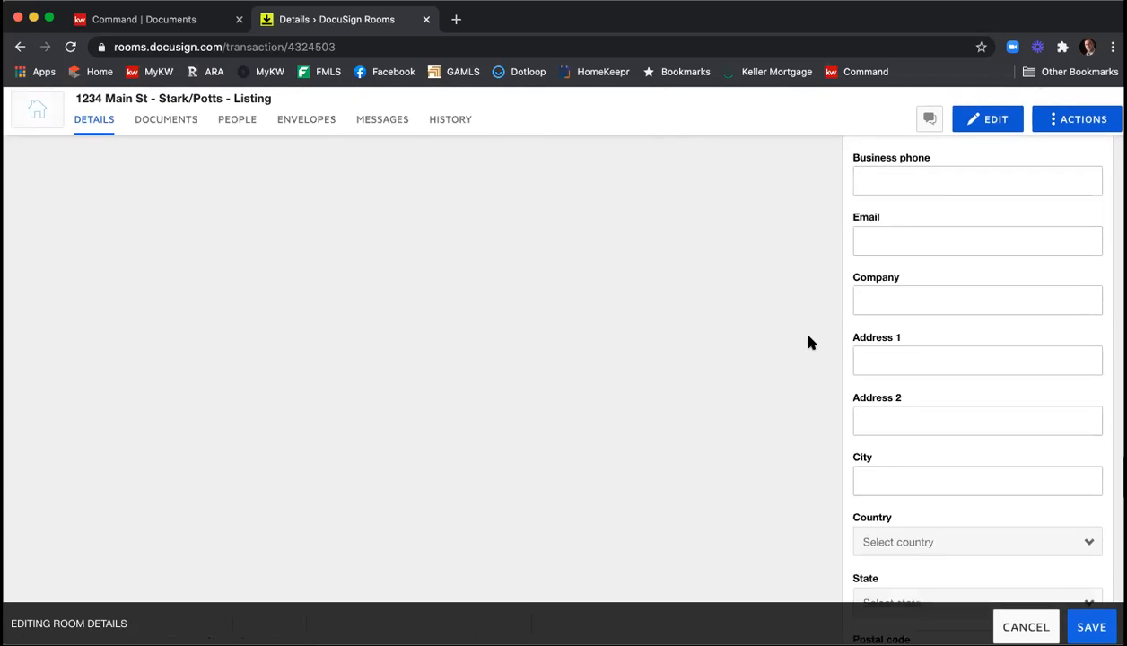
scroll(807, 342, up, 20)
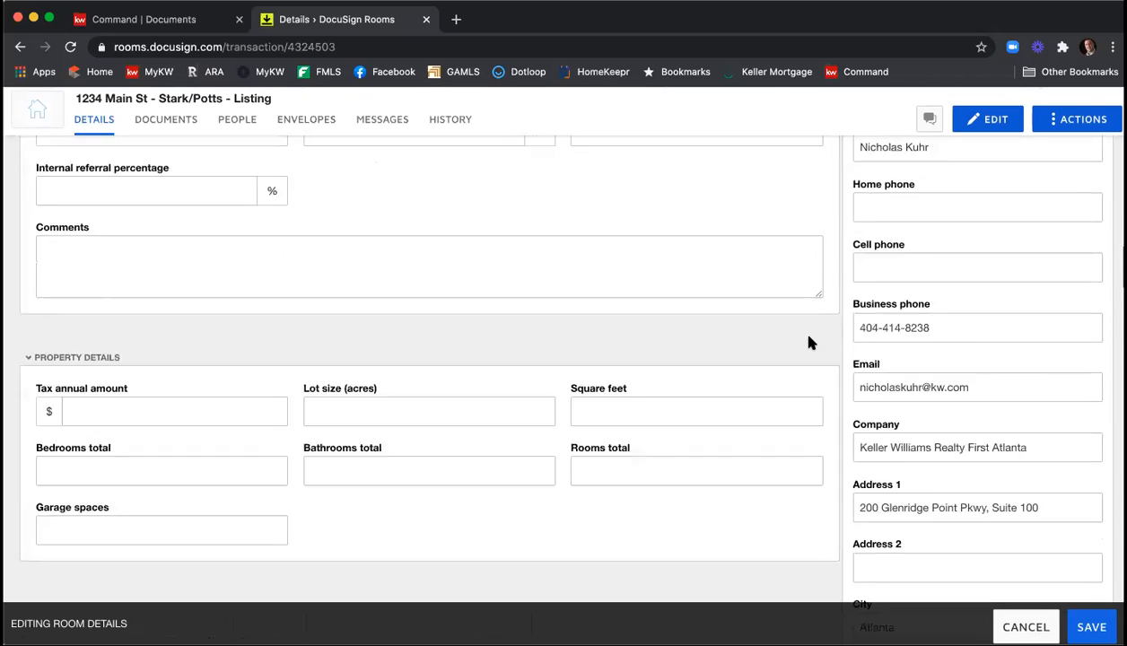
scroll(808, 341, up, 20)
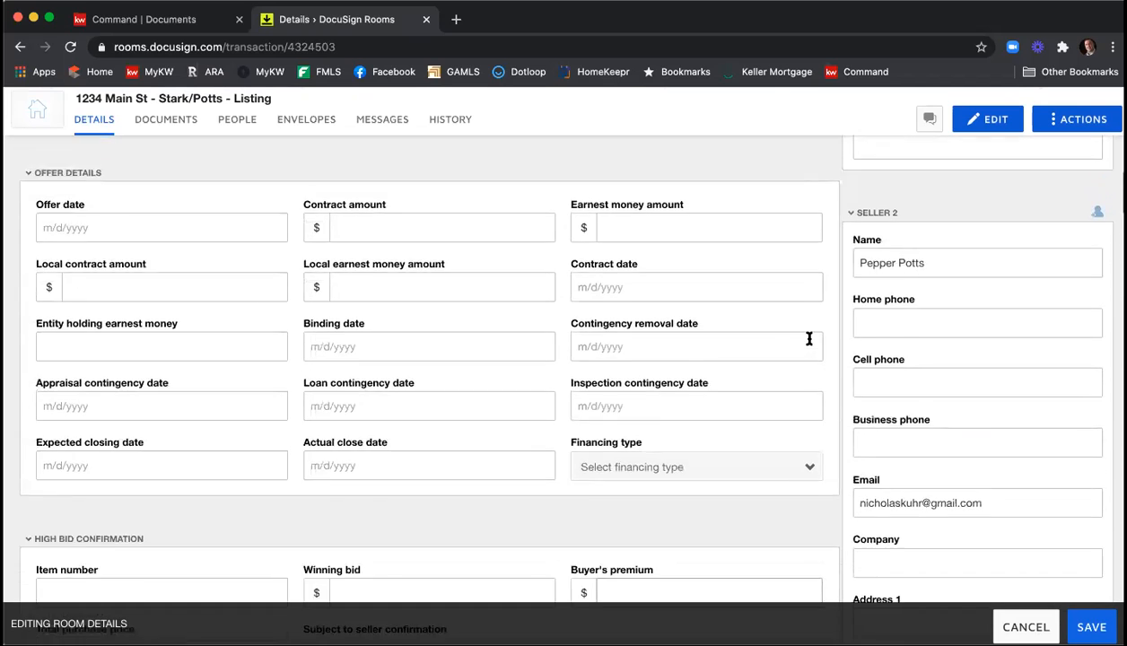
scroll(809, 341, up, 12)
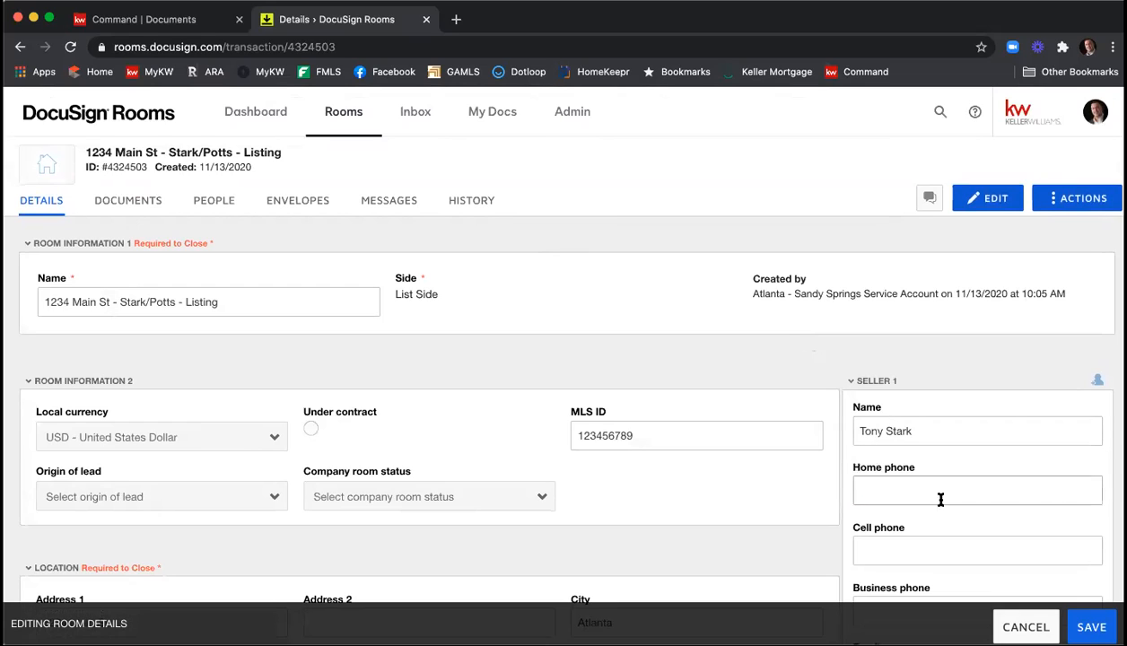
click(1091, 626)
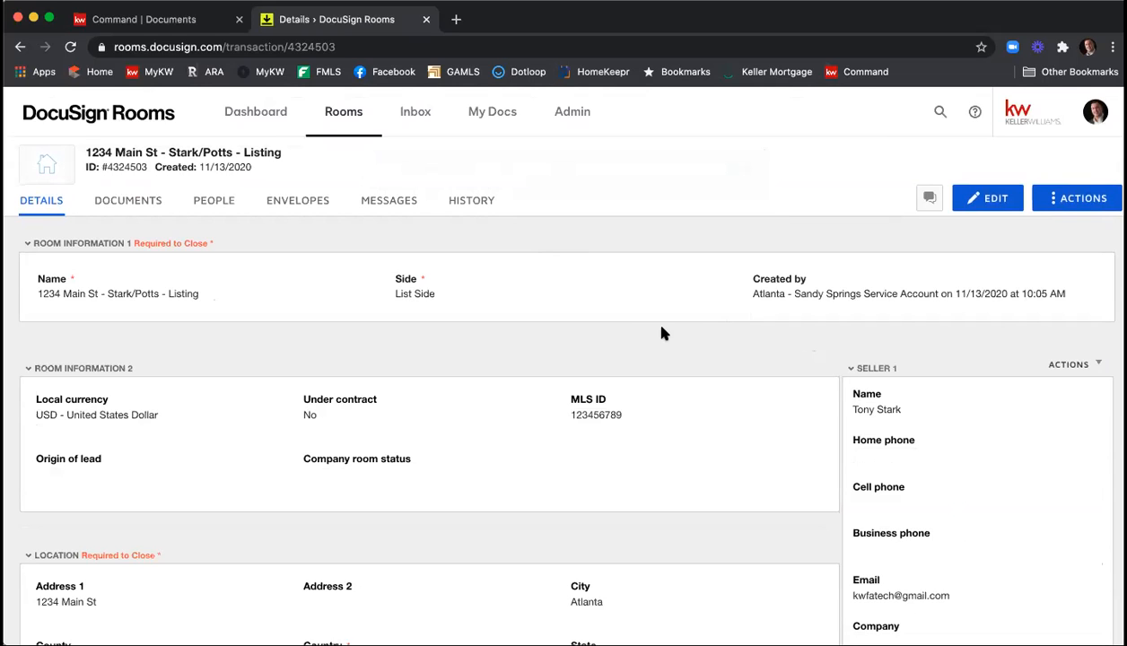
Create a folder named "Listing Agreement" in the room's documents.
click(128, 204)
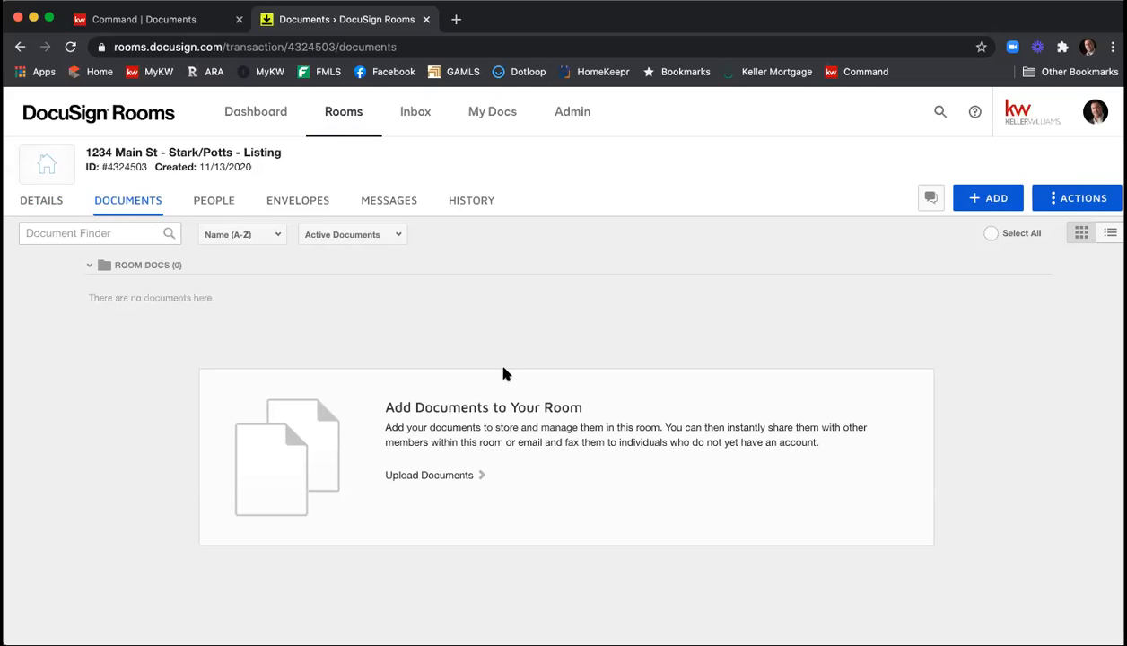
click(1064, 199)
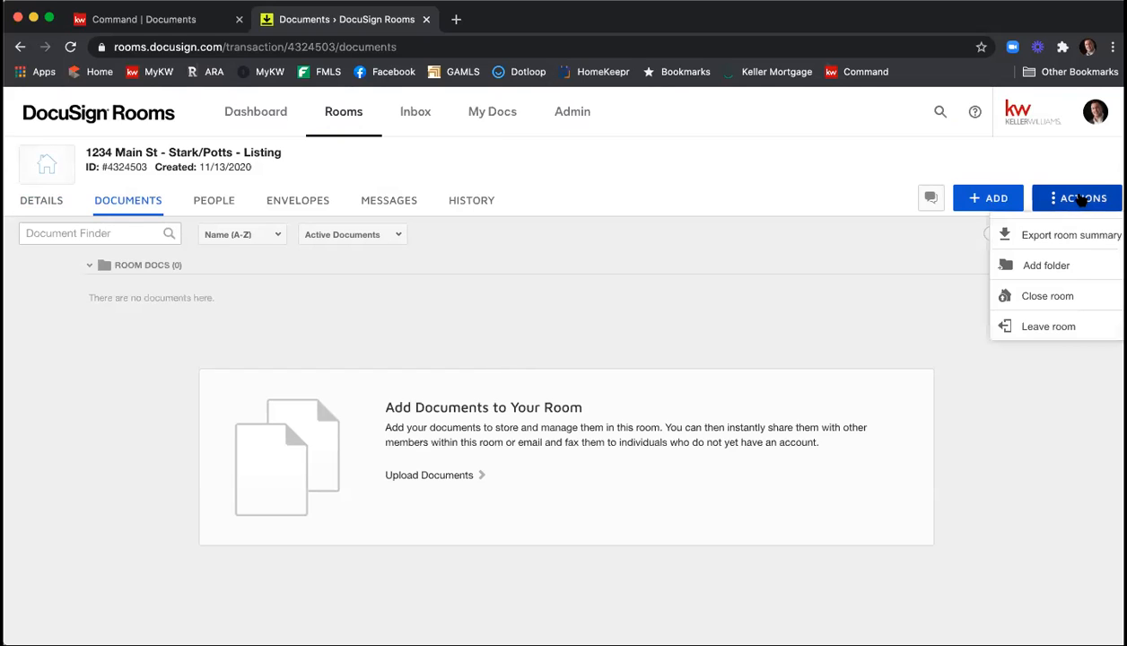
click(1048, 266)
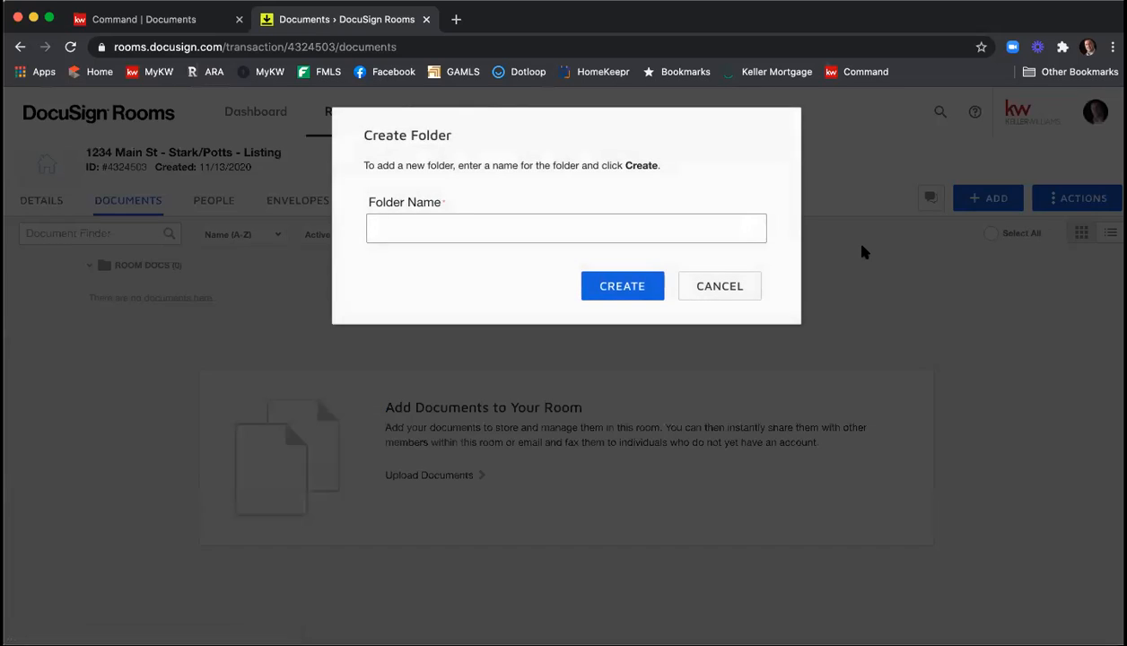
text(Listing Documents)
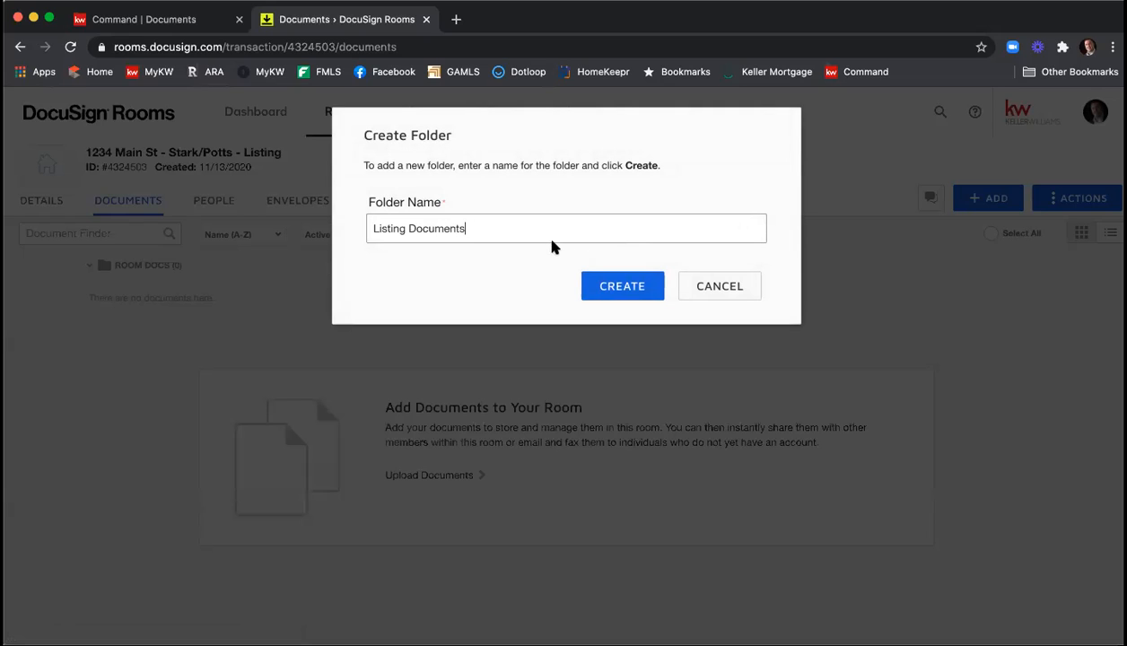
drag(405, 230, 515, 235)
text(Agreement)
click(601, 296)
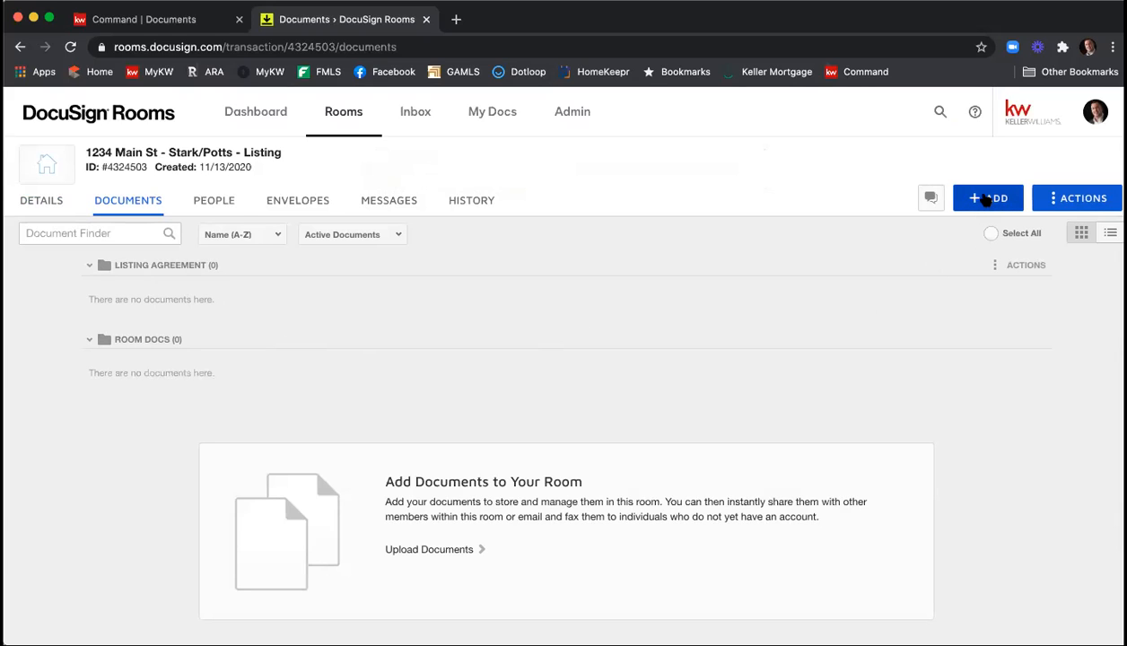
Start adding DocuSign Forms to the room from the GAR - Georgia Association of Realtors library.
click(978, 199)
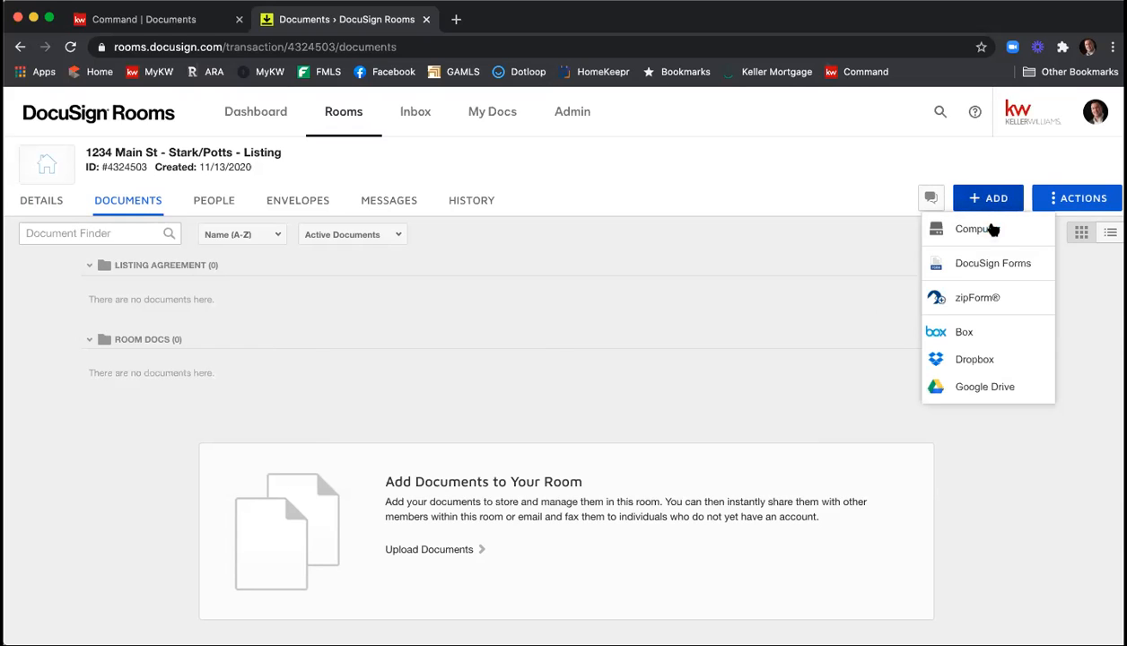
click(992, 263)
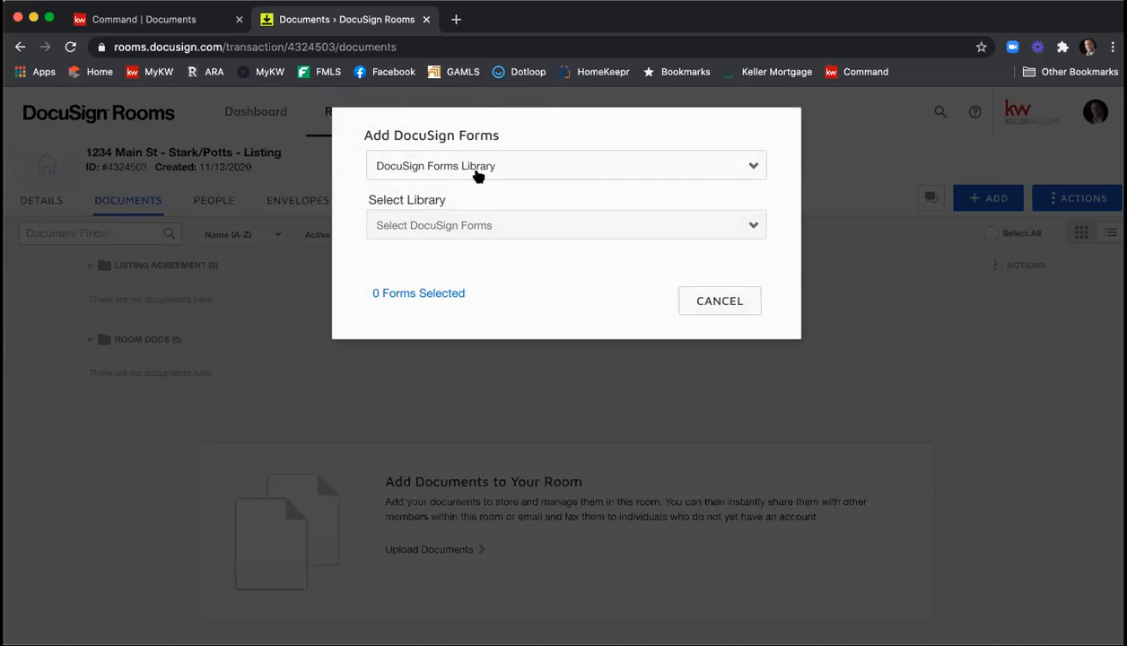
click(475, 174)
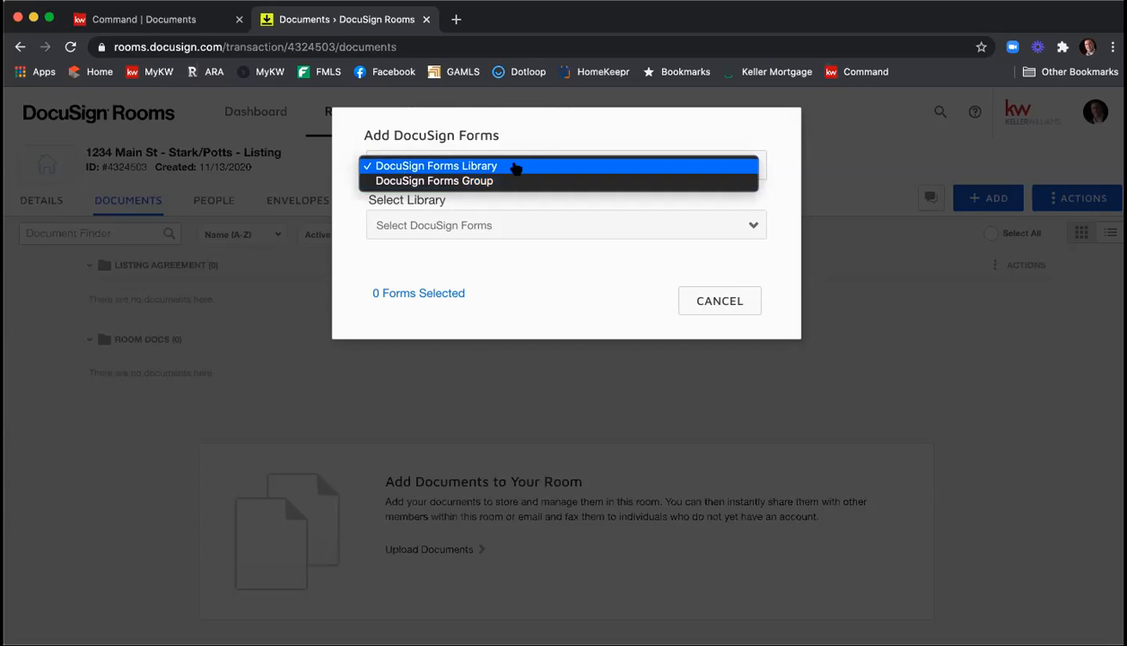
click(517, 167)
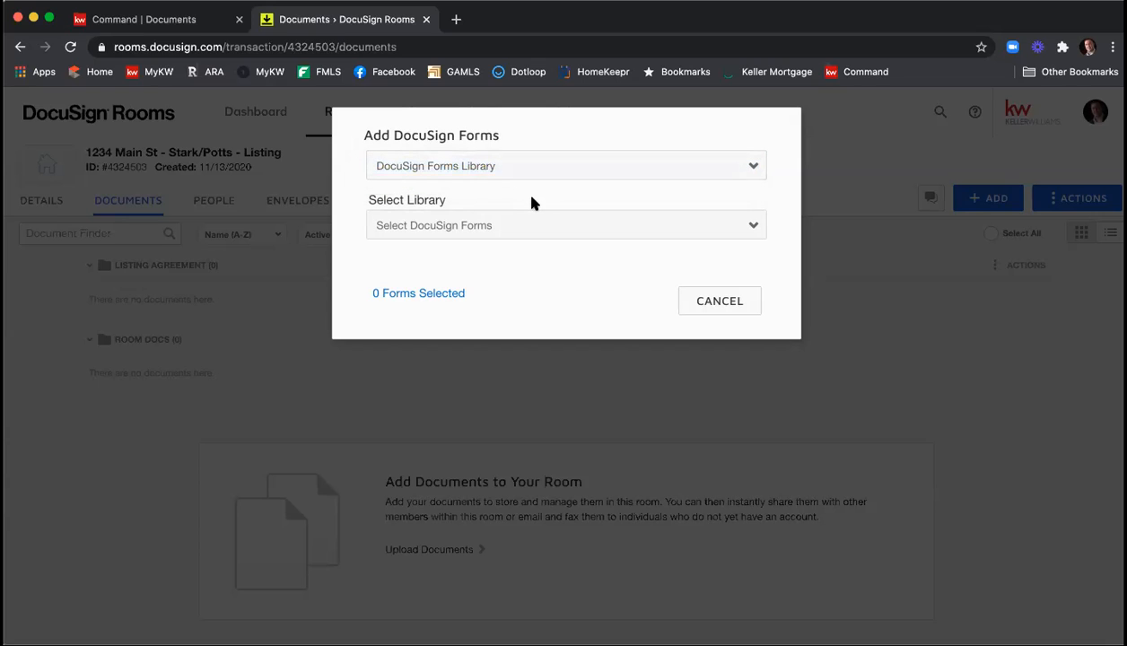
click(539, 225)
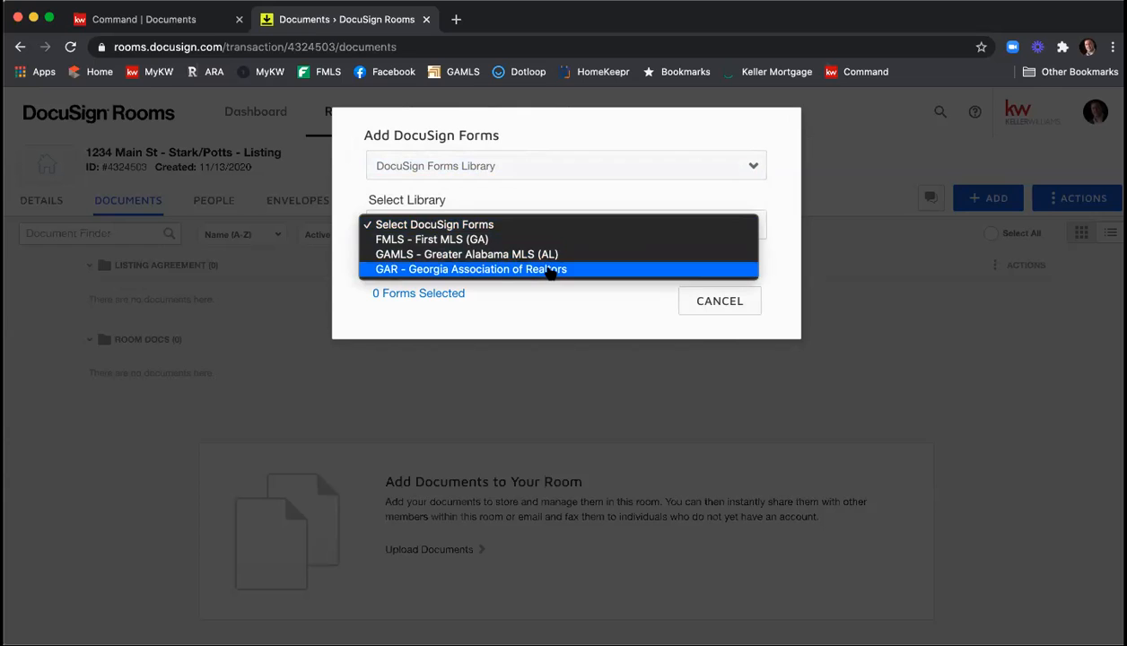
click(550, 269)
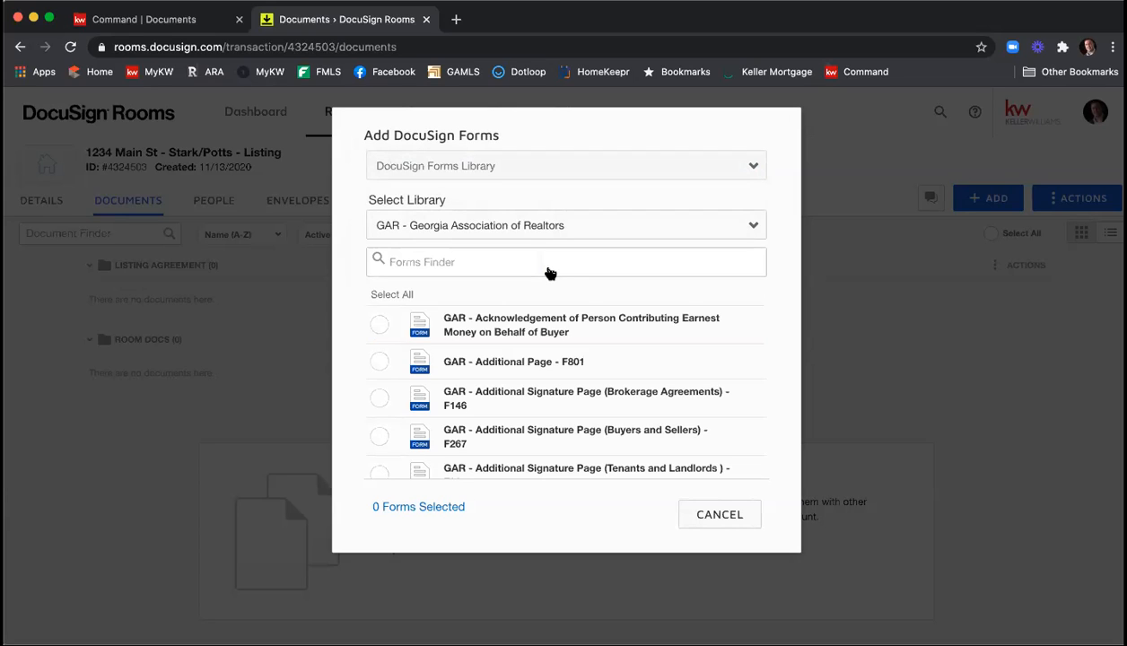
Search the forms for "Exclusive seller" and select GAR - Exclusive Seller Listing Agreement - F101.
click(597, 263)
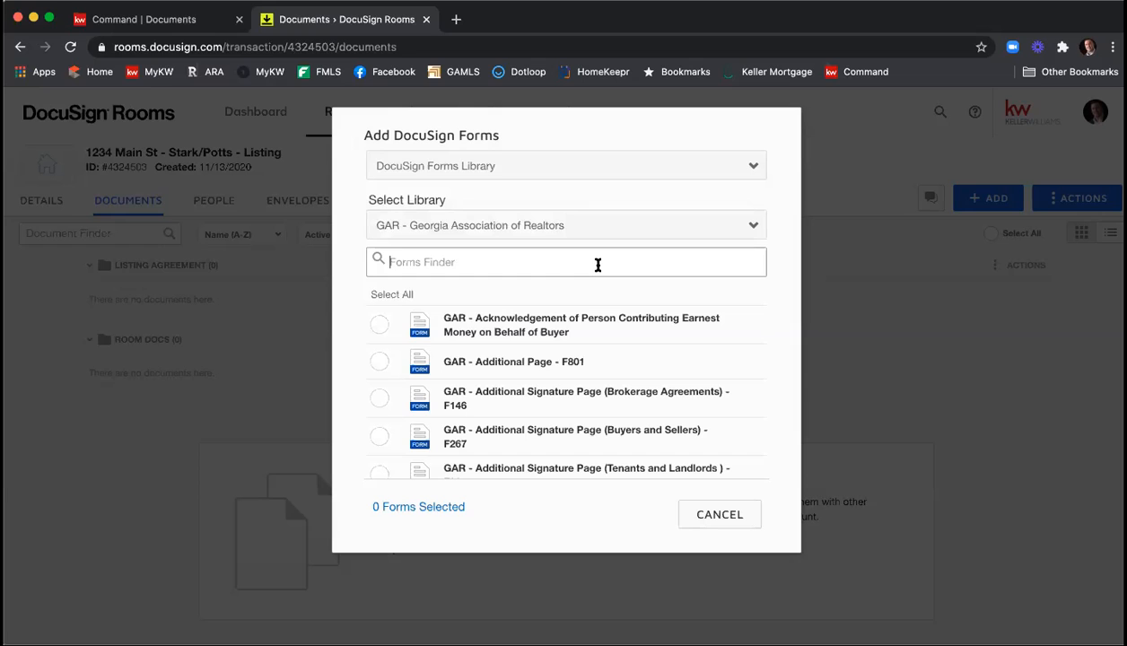
text(Exclusive seller)
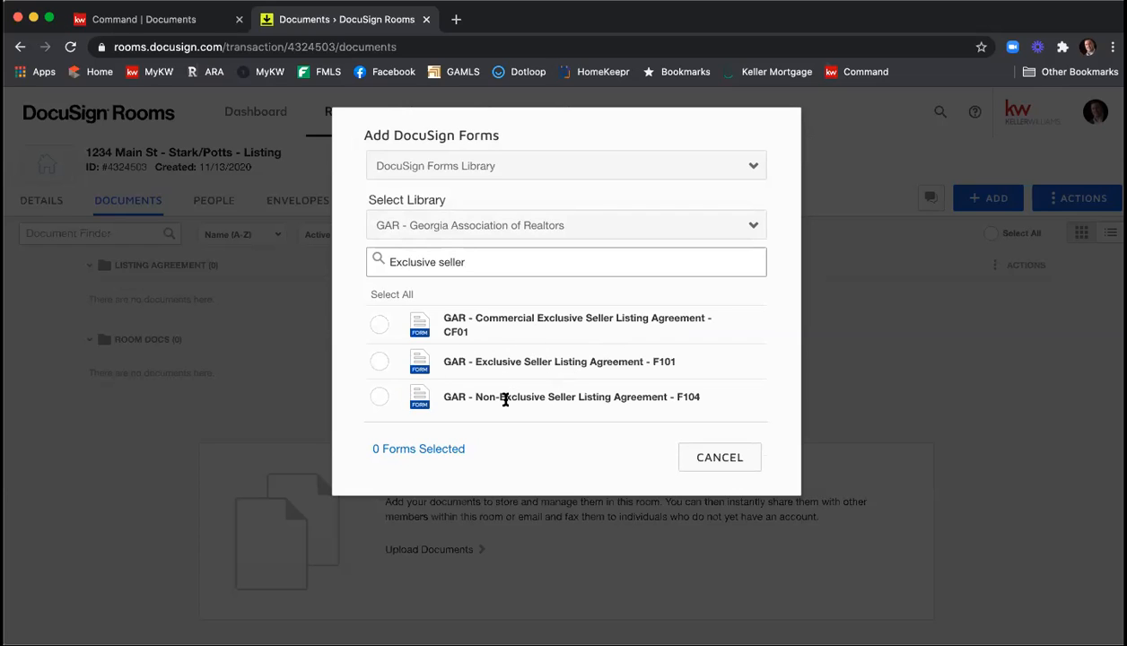
click(382, 364)
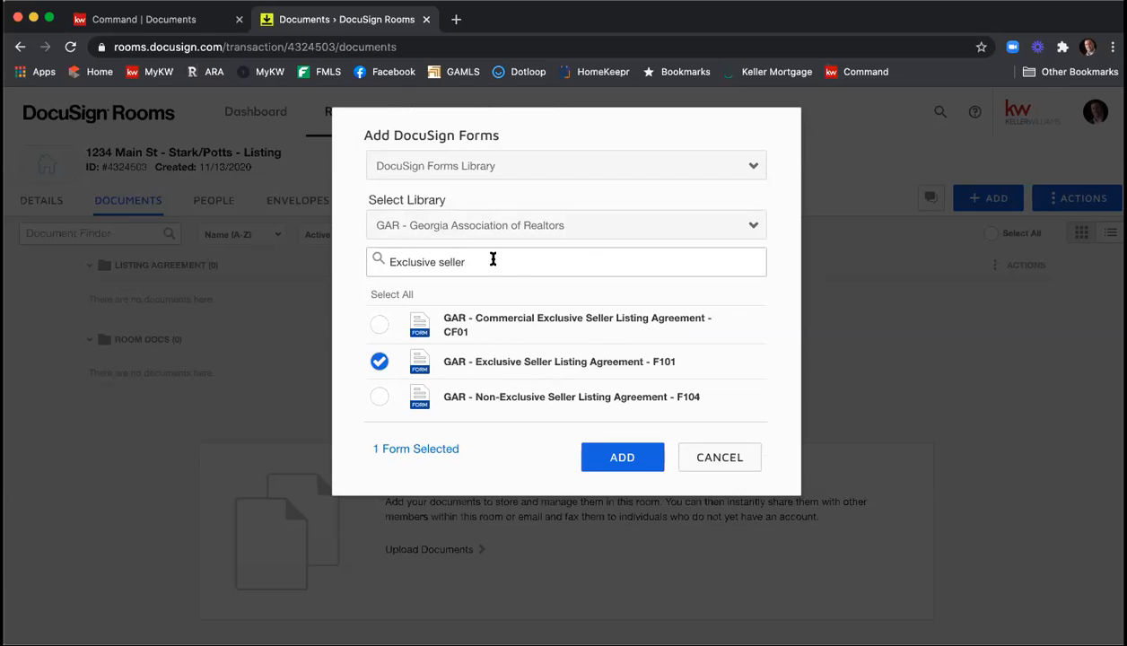
Search the forms for "seller's prop" and select GAR - Seller's Property Disclosure Statement Exhibit - F301.
drag(481, 261, 372, 250)
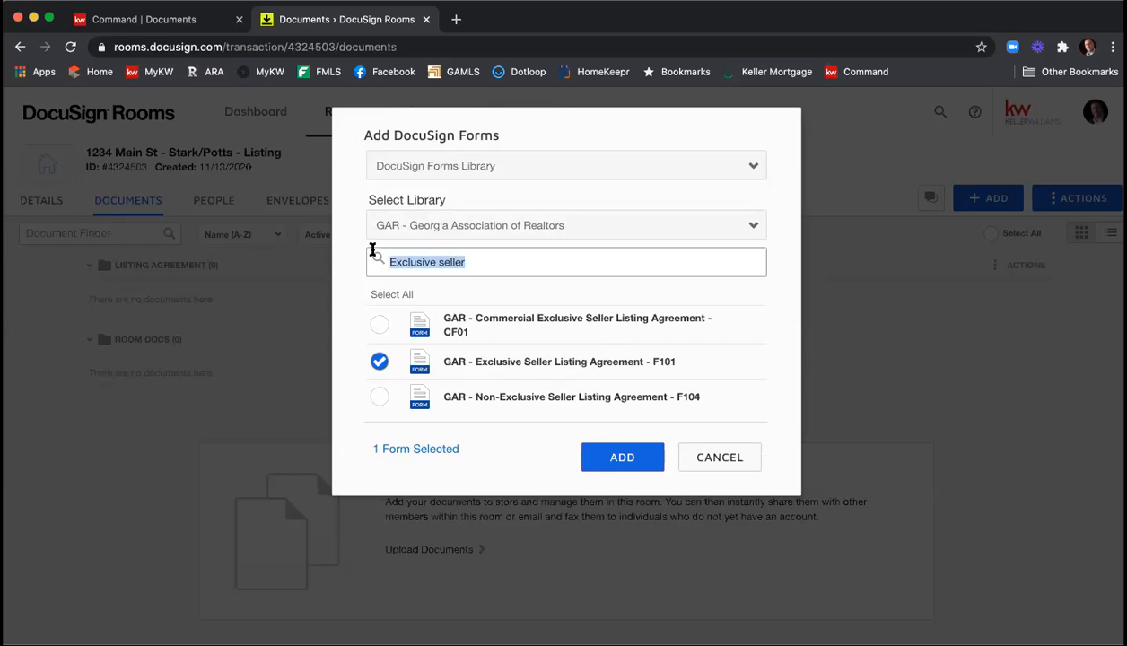
text(seller's prop)
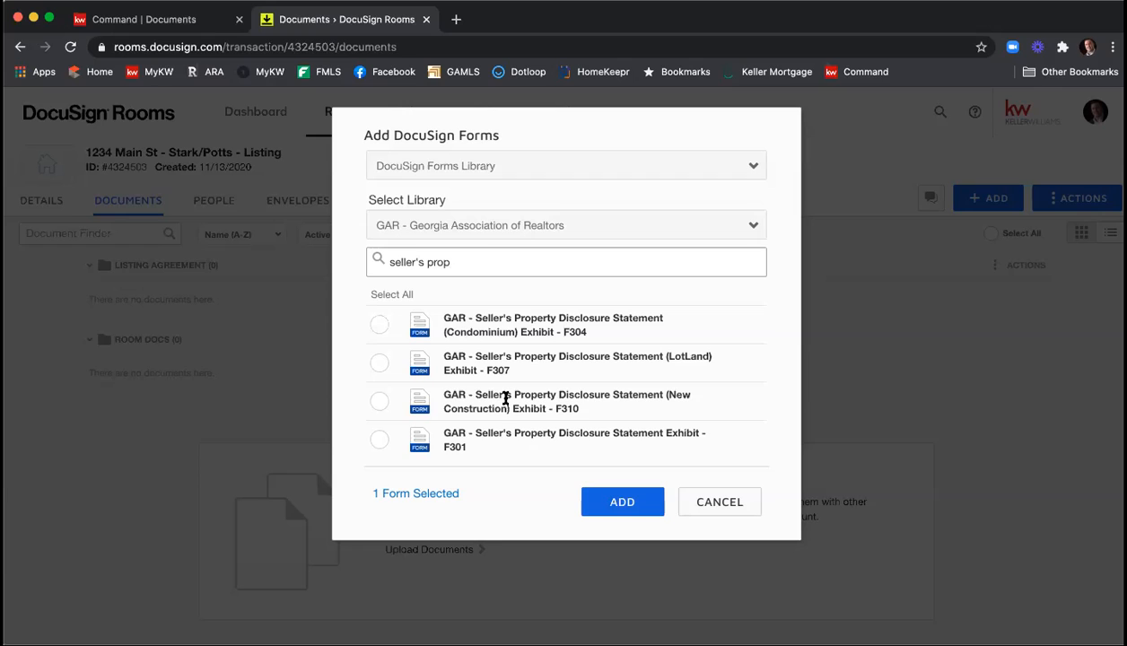
click(379, 439)
Search the forms for "community" and select GAR - Community Association Fees, Disclosures and Related Issues - F322.
drag(470, 264, 355, 256)
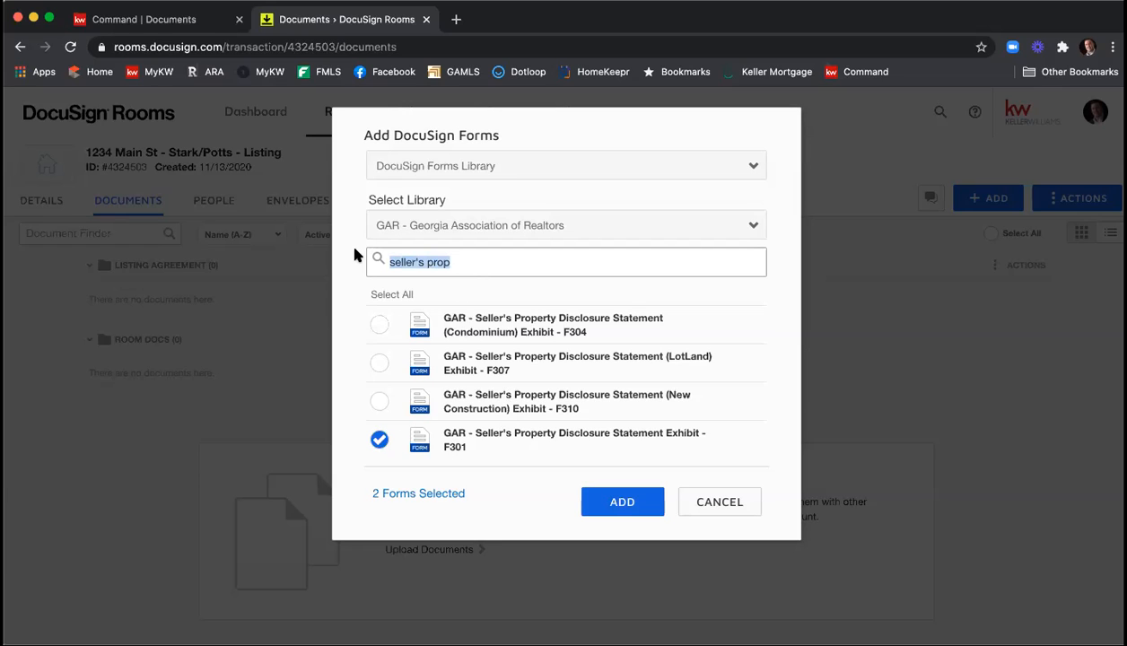
text(community)
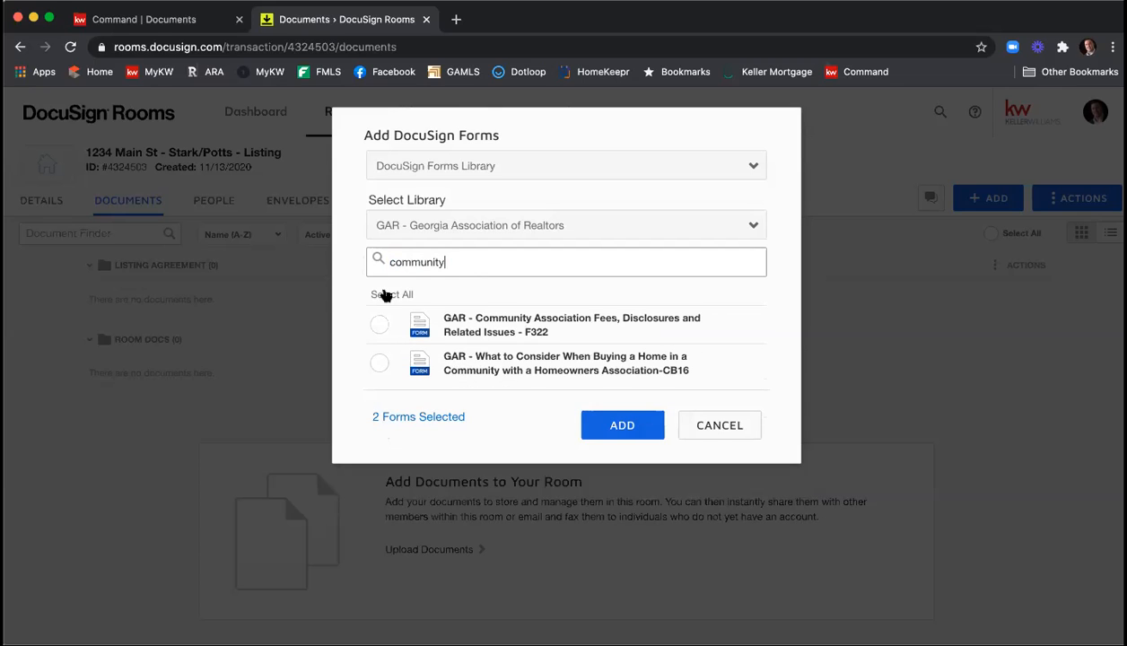
click(377, 325)
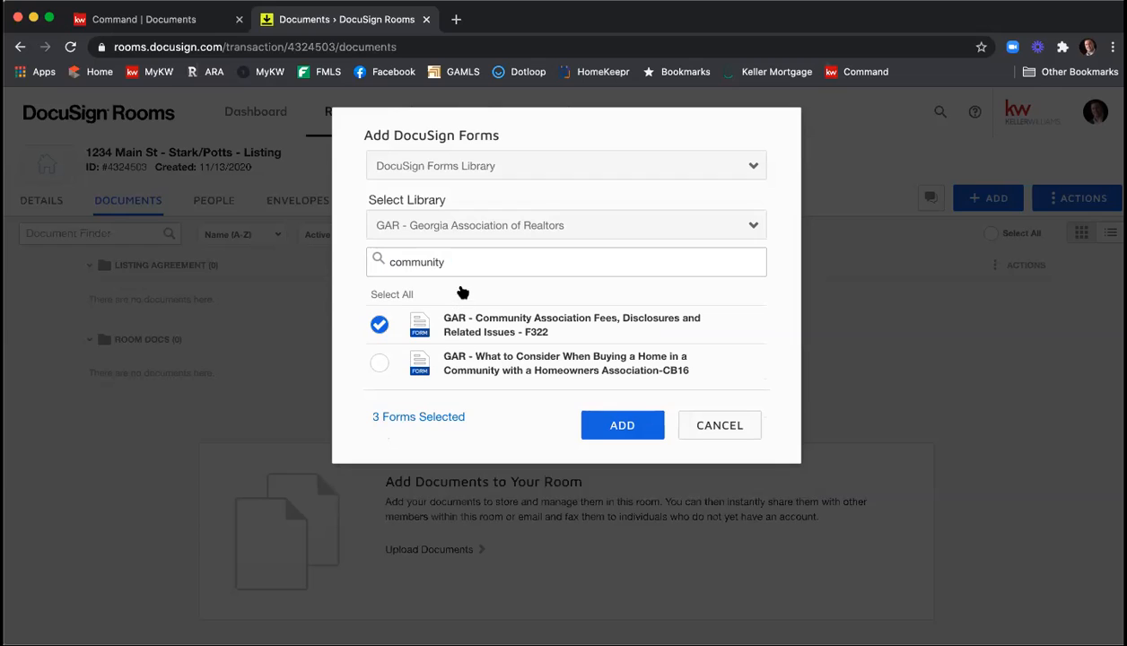
Find form "f201", select GAR - Purchase and Sale Agreement - F201, and add all the selected forms to the room.
drag(454, 262, 367, 255)
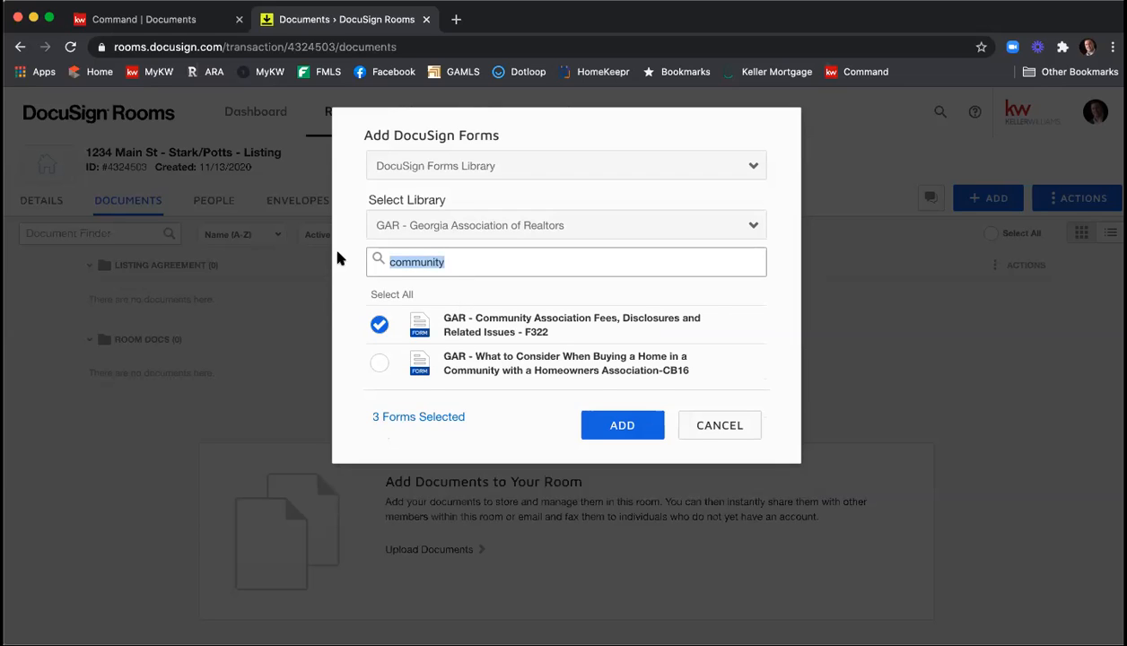
text(f201)
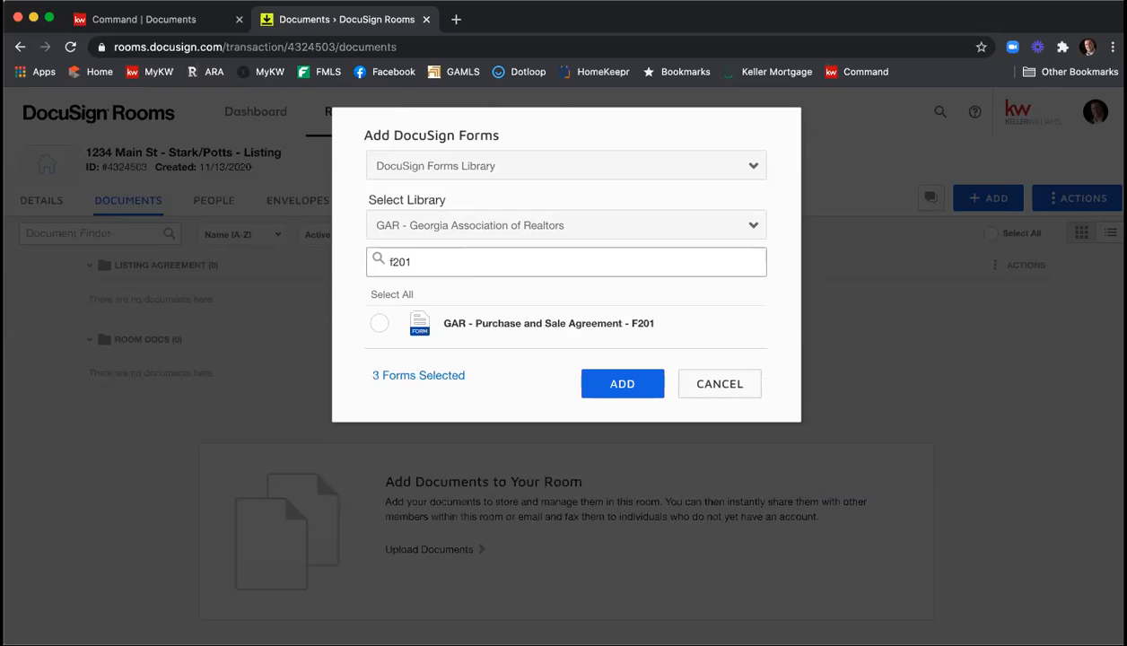
click(379, 325)
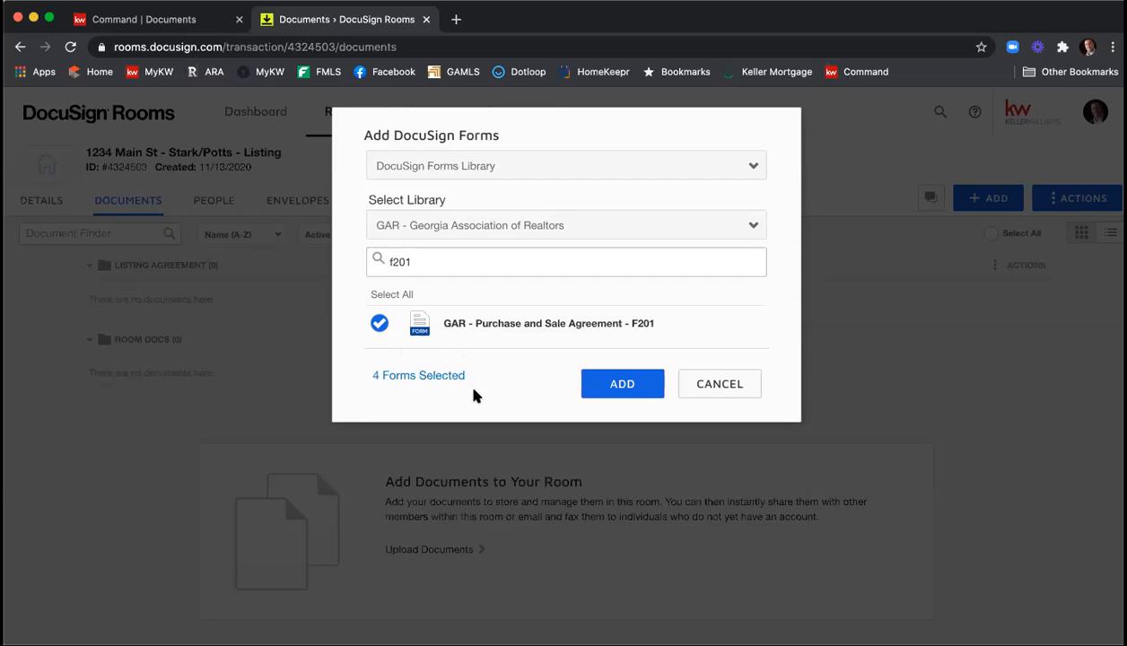
click(603, 395)
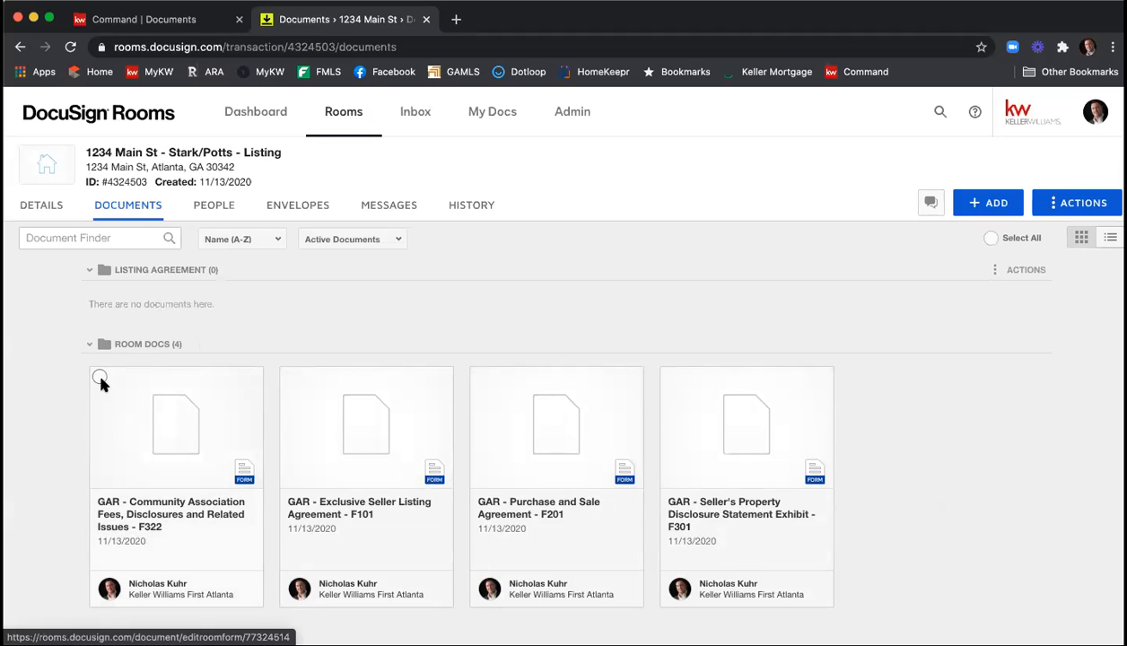
Move the Community Association F322 and Exclusive Seller Listing Agreement F101 forms to the current room's Listing Agreement folder.
click(99, 377)
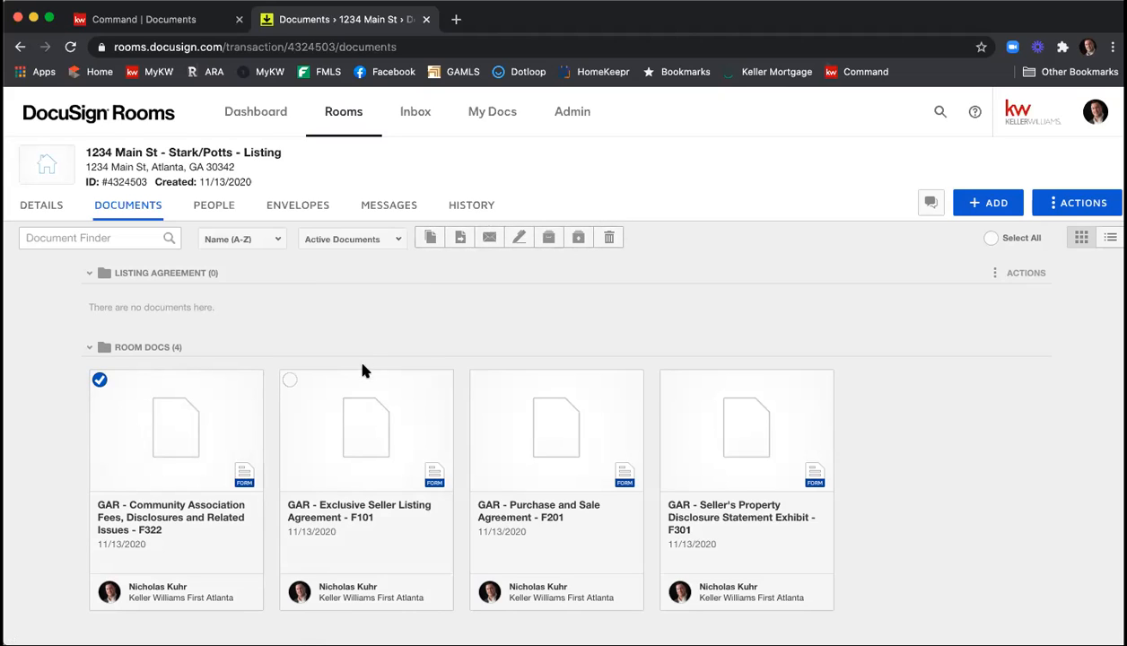
click(291, 382)
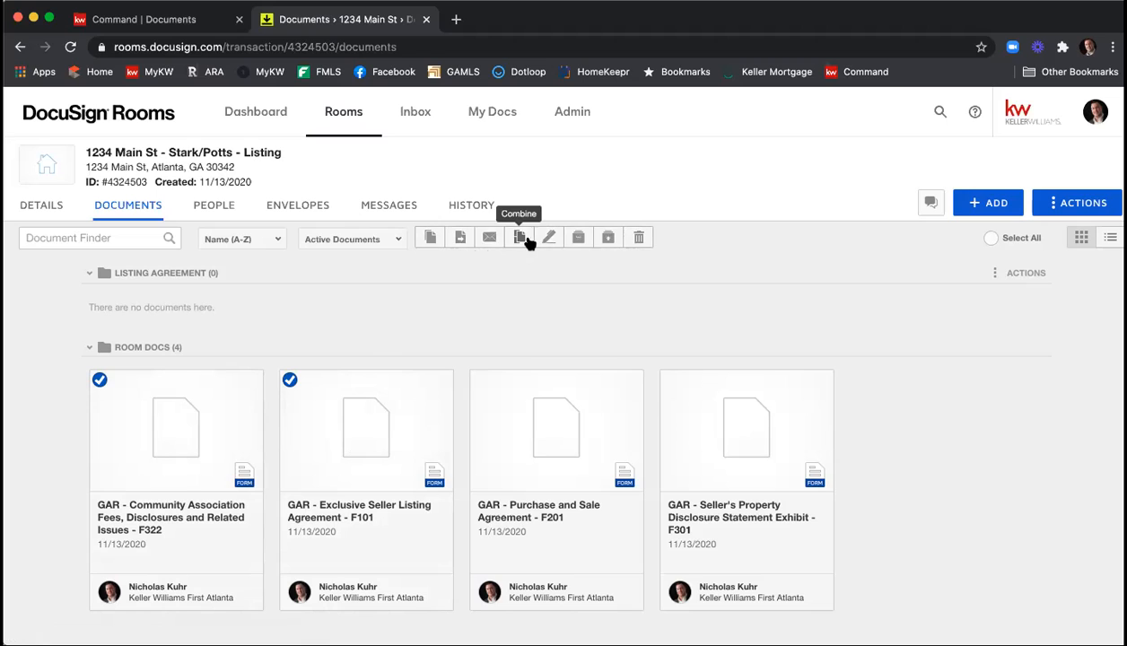
click(460, 239)
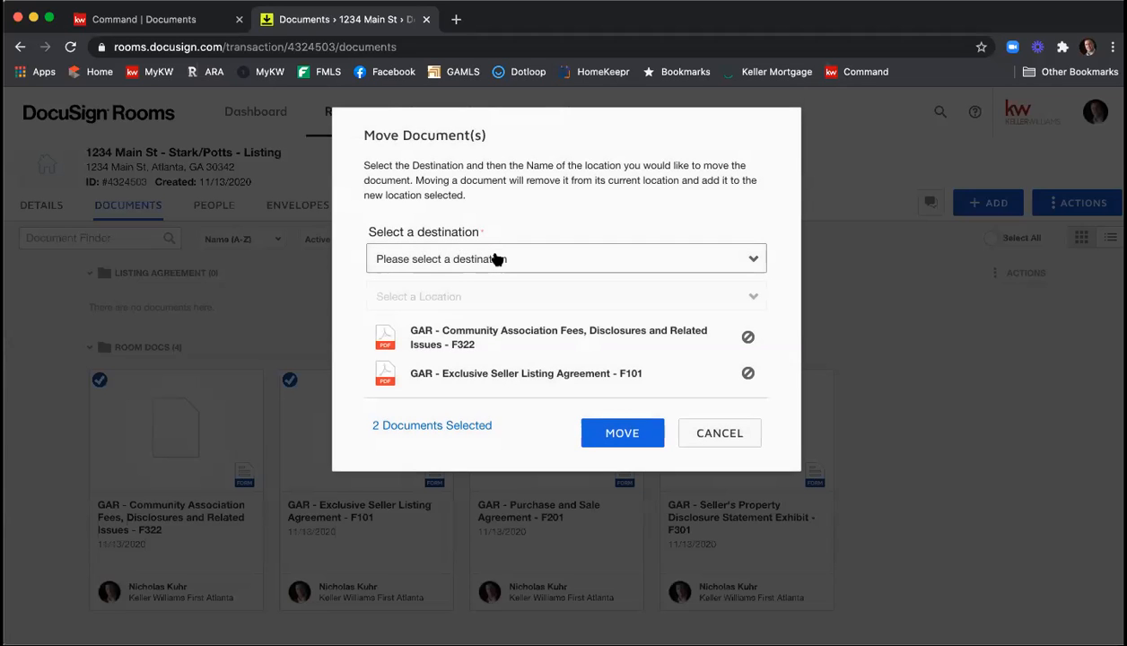
click(498, 260)
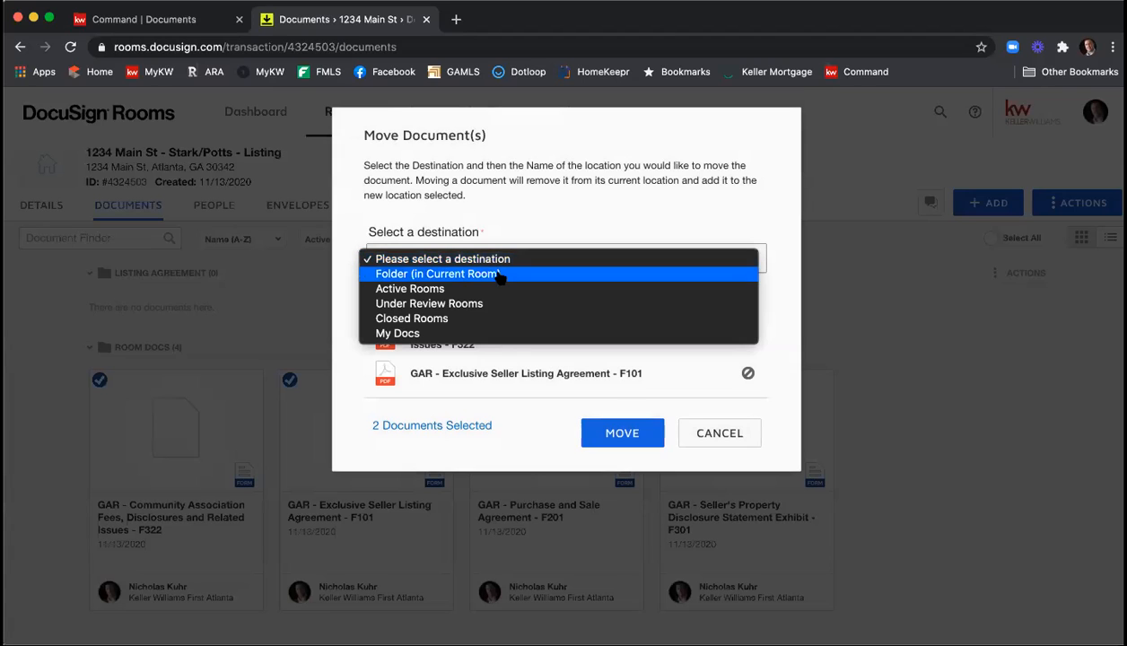
click(499, 276)
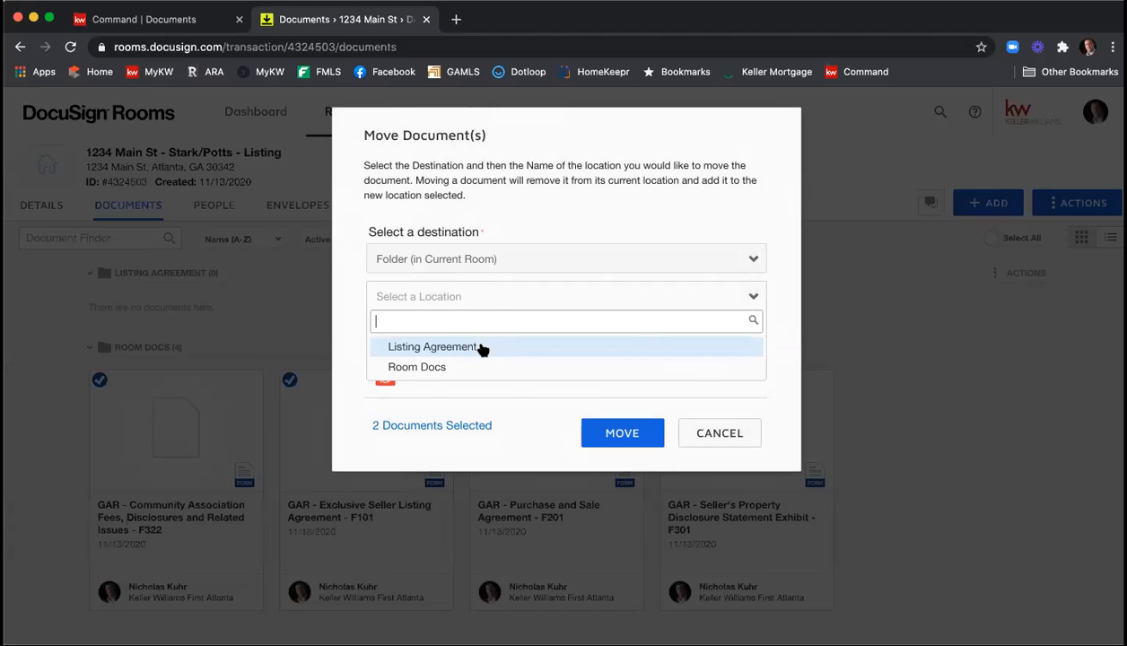
click(482, 348)
click(619, 433)
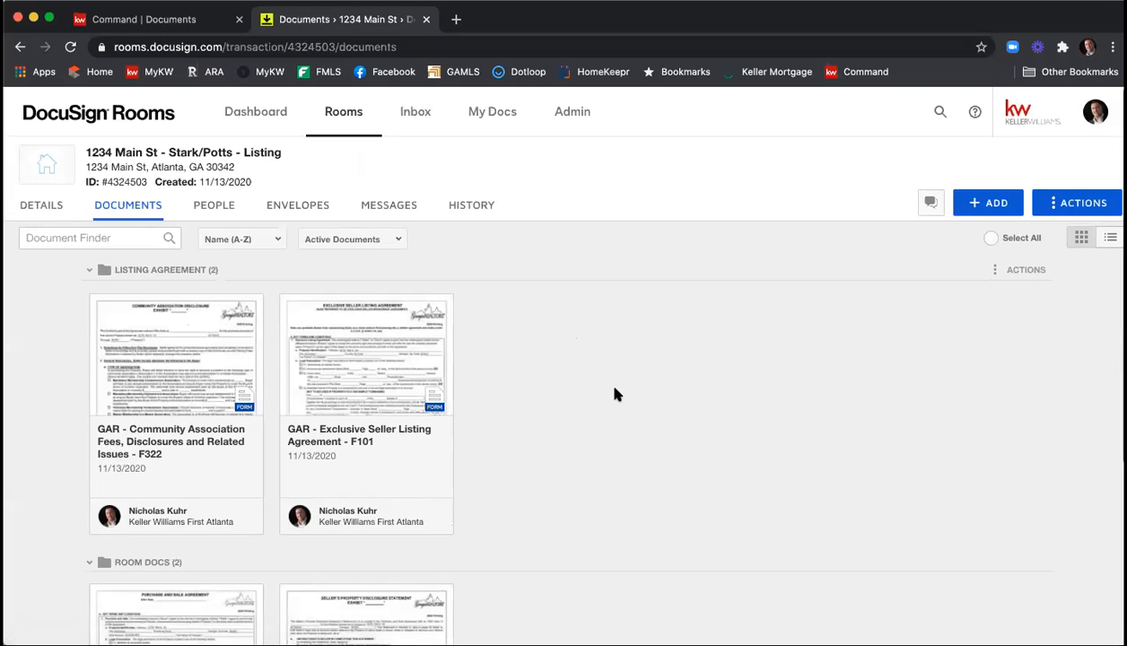
Move GAR - Seller's Property Disclosure Statement Exhibit - F301 from Room Docs into the Listing Agreement folder.
scroll(616, 352, down, 5)
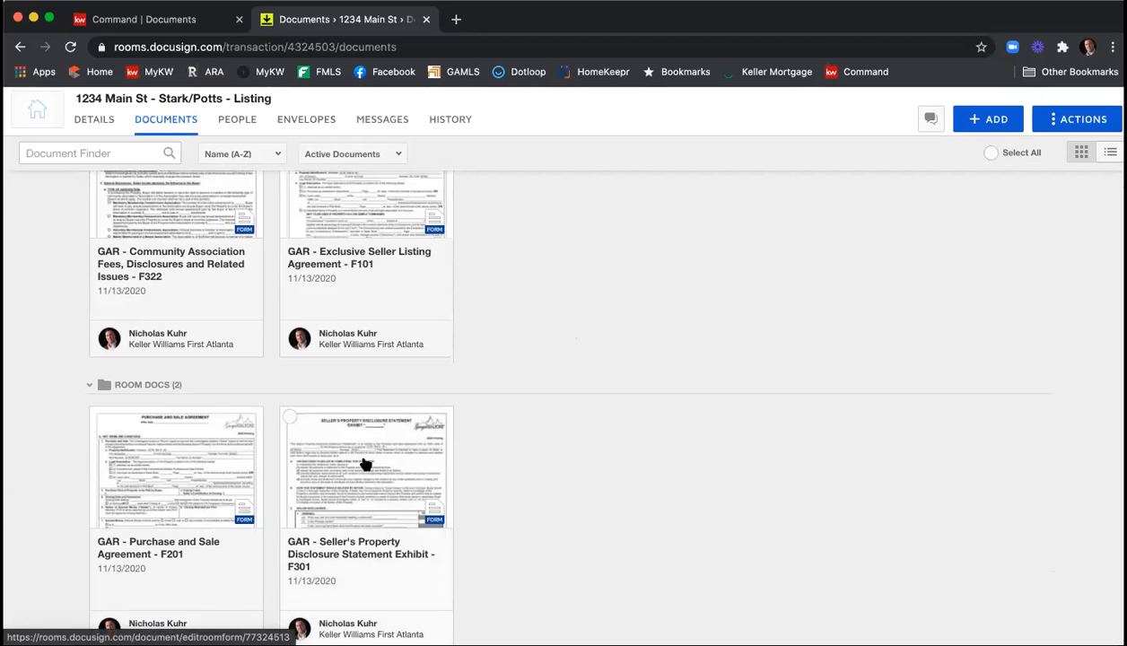
drag(366, 464, 511, 287)
drag(514, 199, 512, 191)
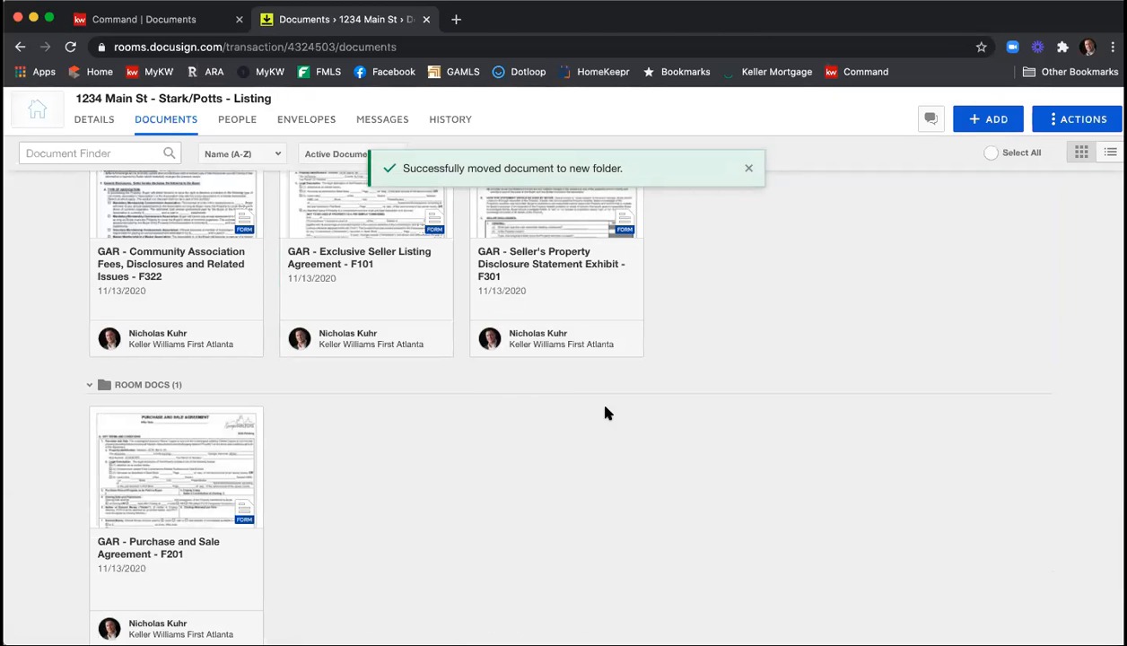
In the Exclusive Seller Listing Agreement F101, enter the tax parcel ID number and mark the legal description as attached as an exhibit.
scroll(685, 432, up, 2)
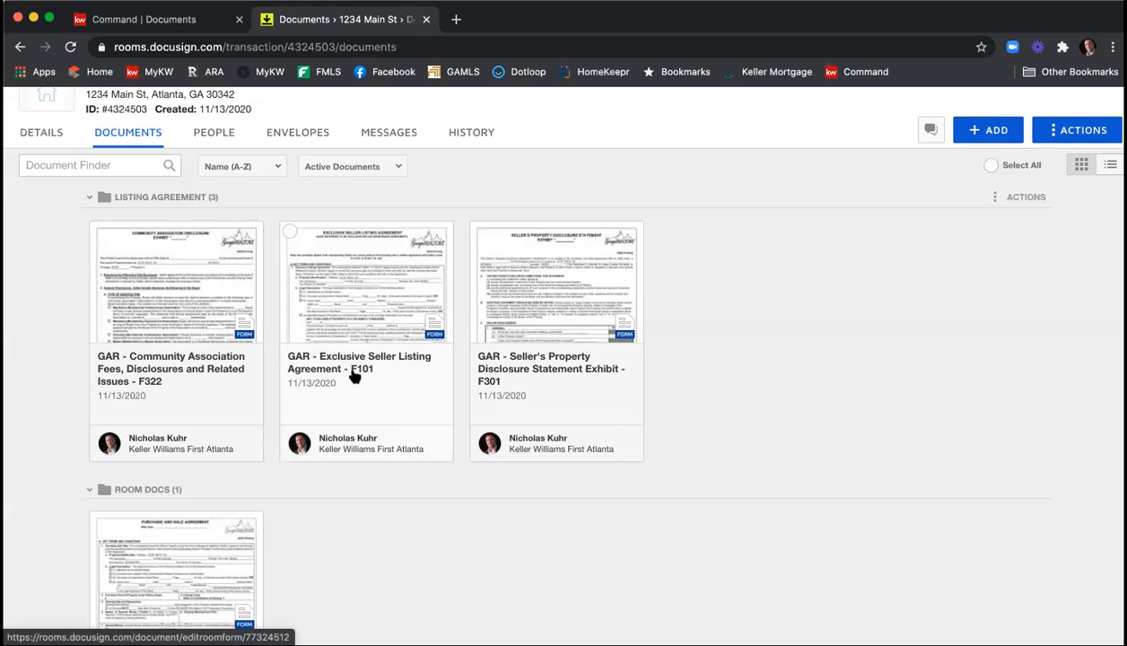
click(375, 297)
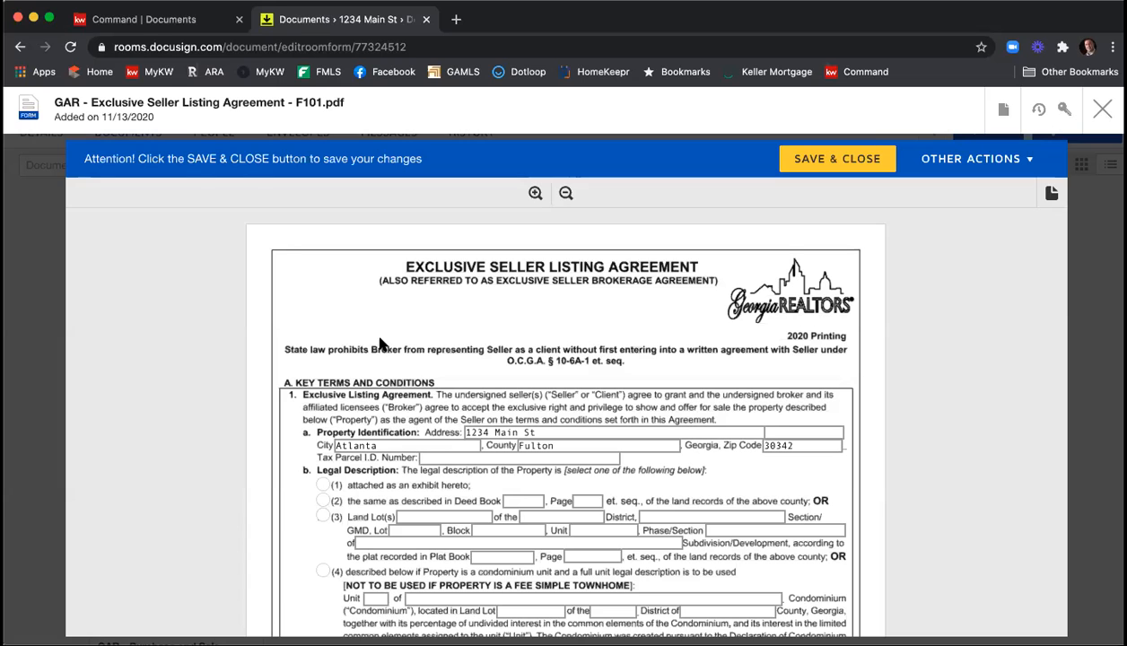
scroll(338, 327, down, 2)
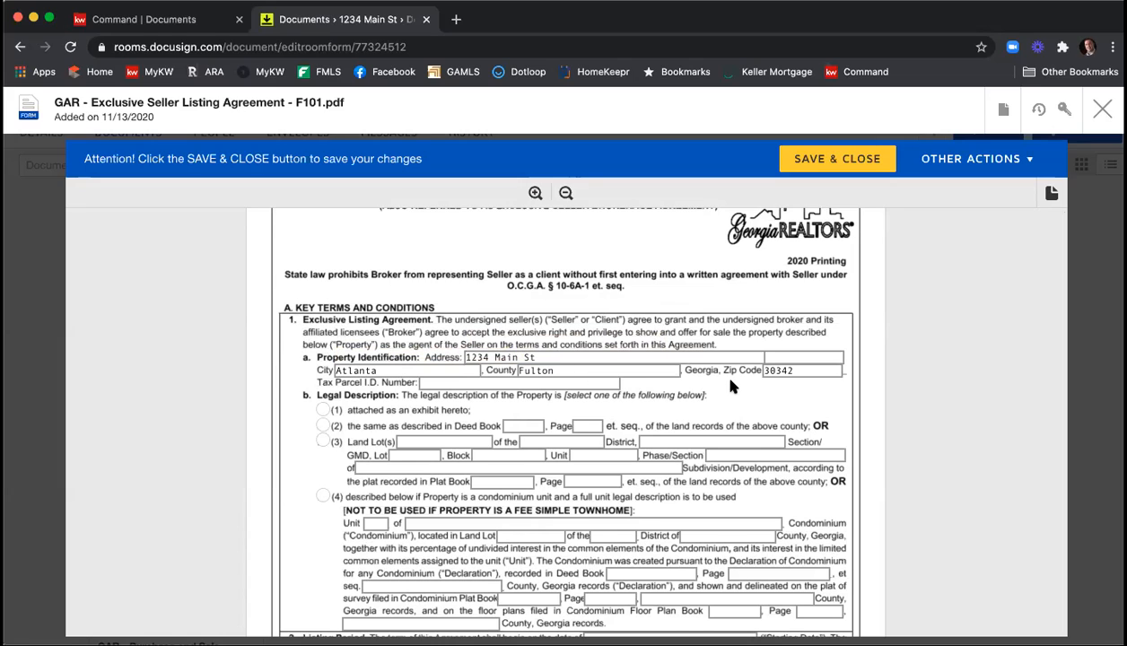
click(570, 381)
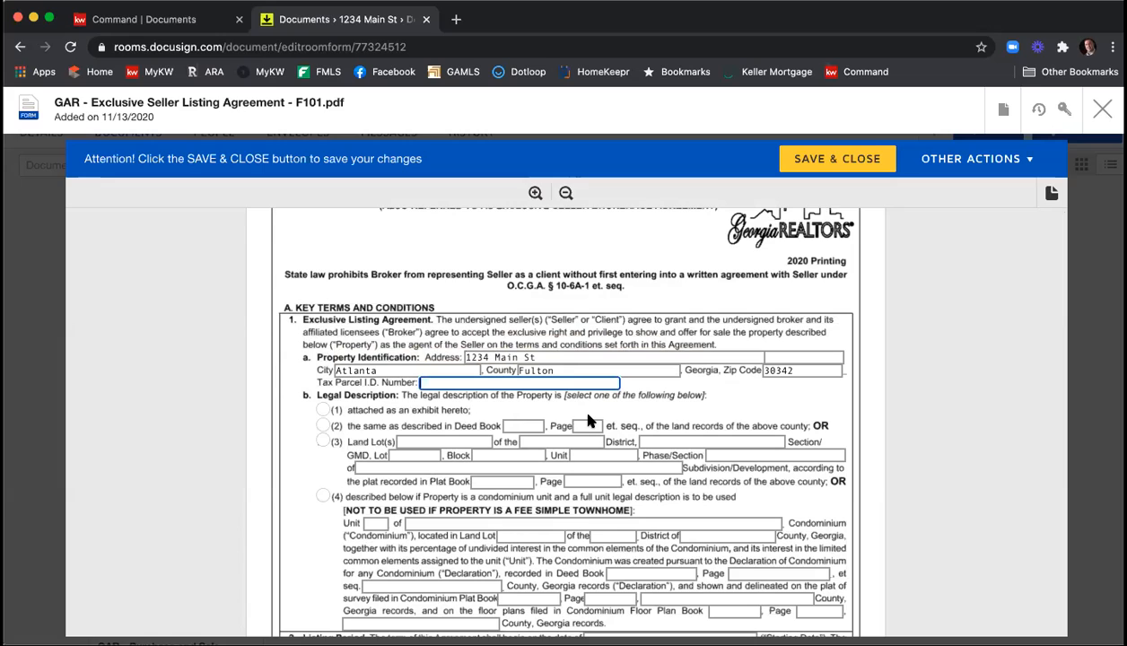
text(123456789)
scroll(291, 437, down, 1)
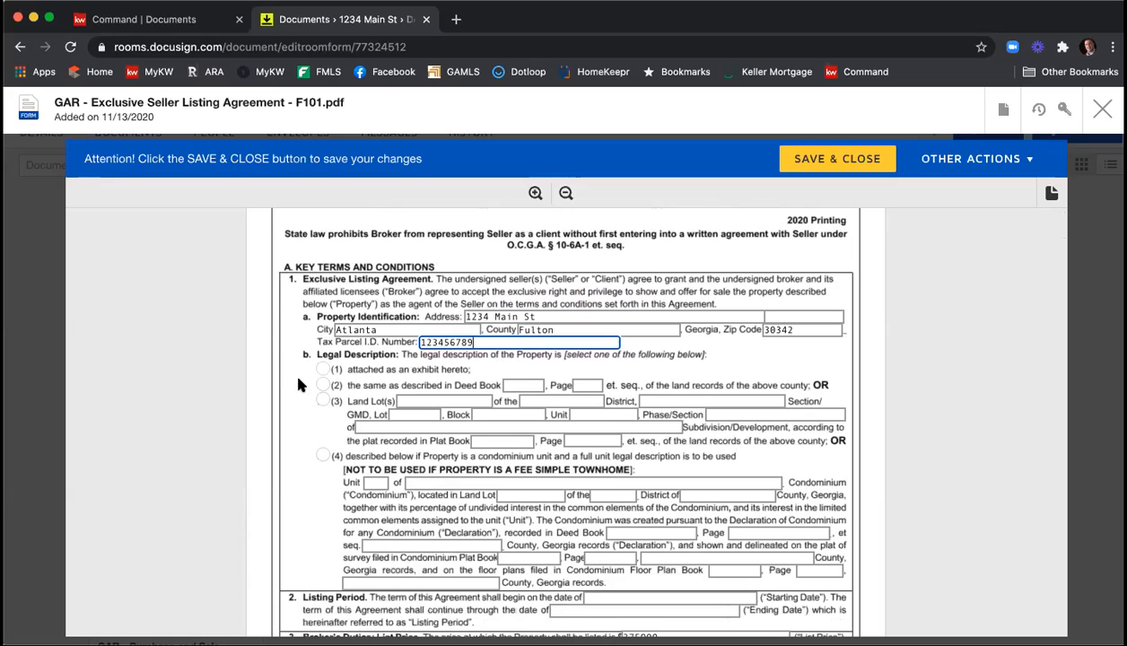
click(323, 370)
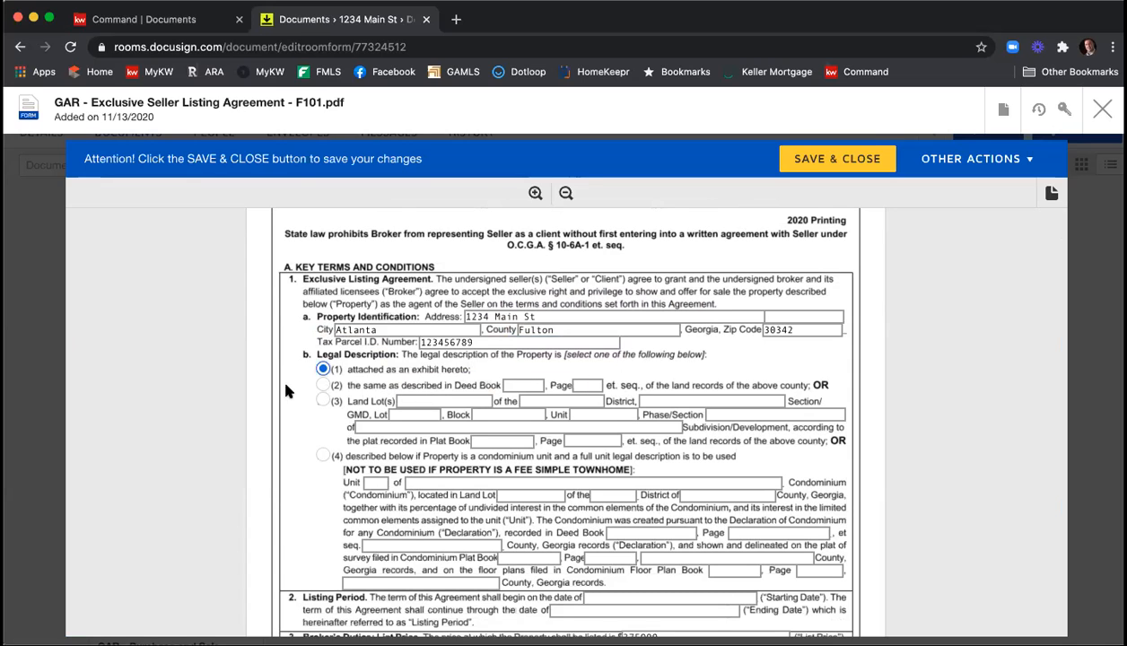
Set the listing period to start on 11/13/2020 and end on 12/13/2020.
scroll(287, 377, down, 4)
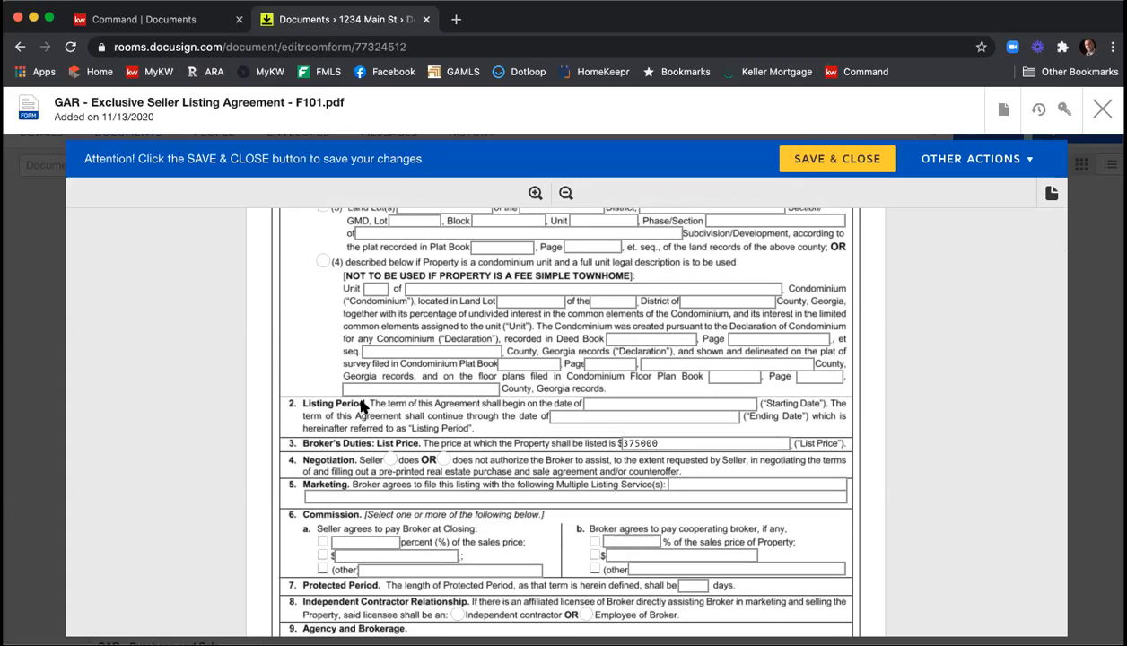
click(612, 402)
text(11/13/2020)
key(Tab)
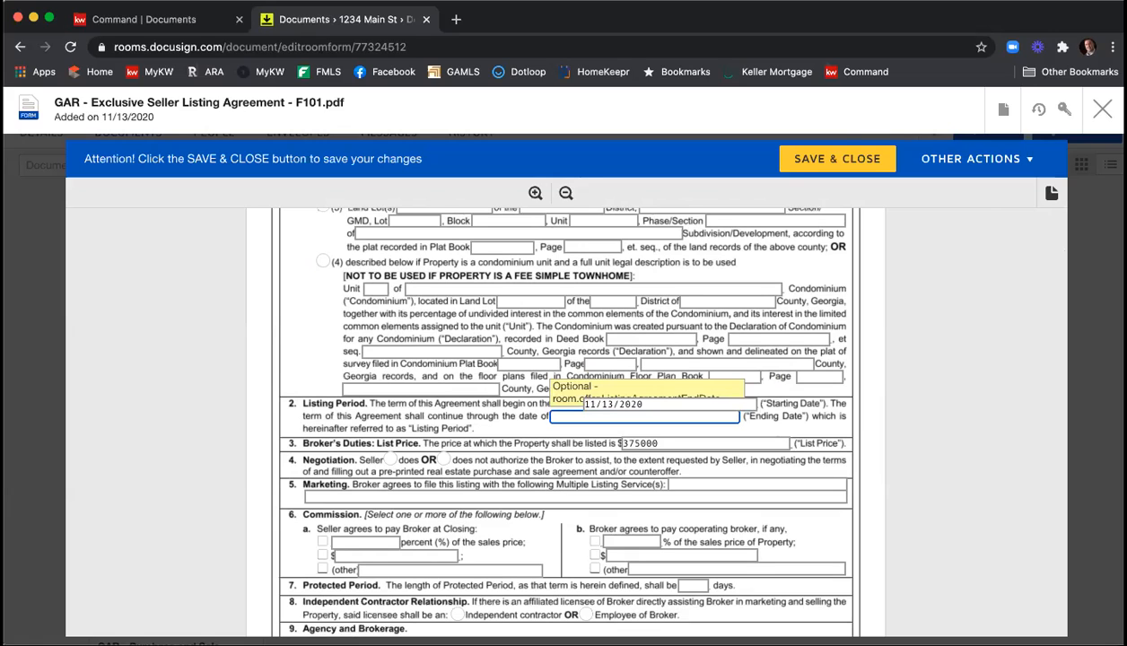
text(12/13/2020)
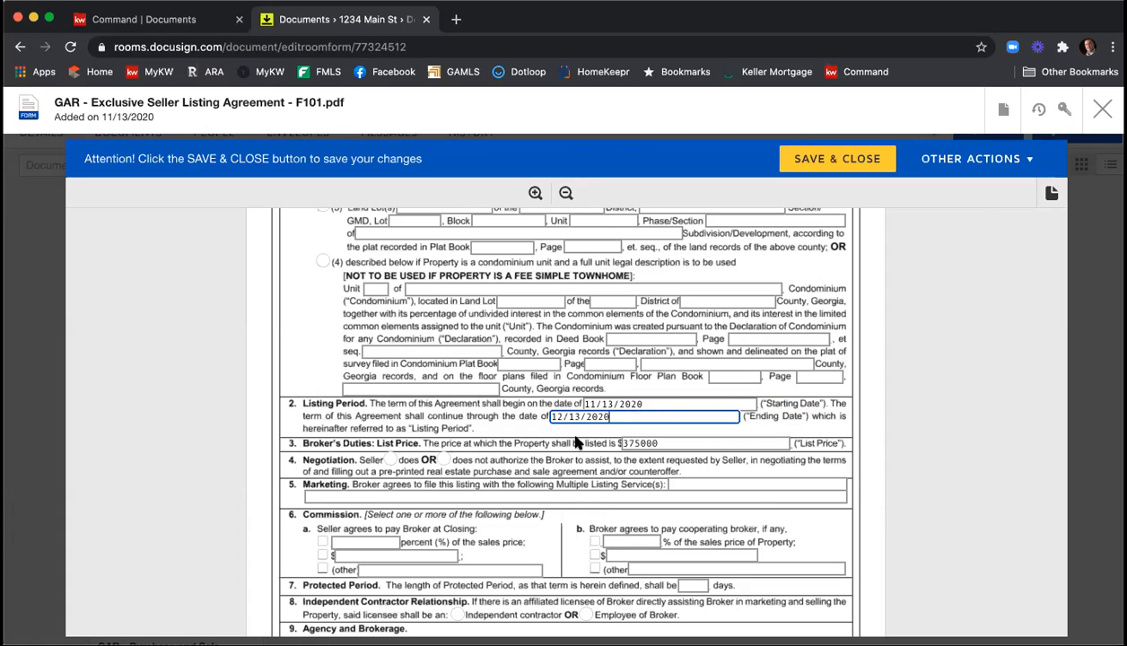
Mark that the seller does authorize negotiation assistance, and enter "FMLS, GAMLS, & KWLS" as the multiple listing services.
scroll(575, 442, down, 1)
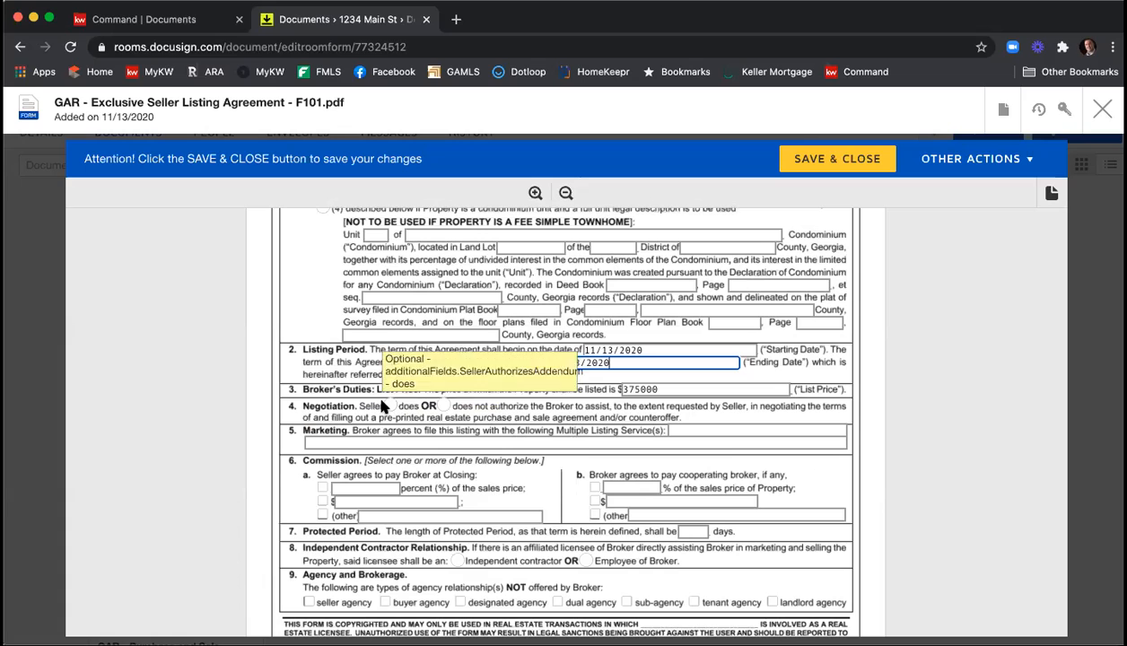
click(392, 406)
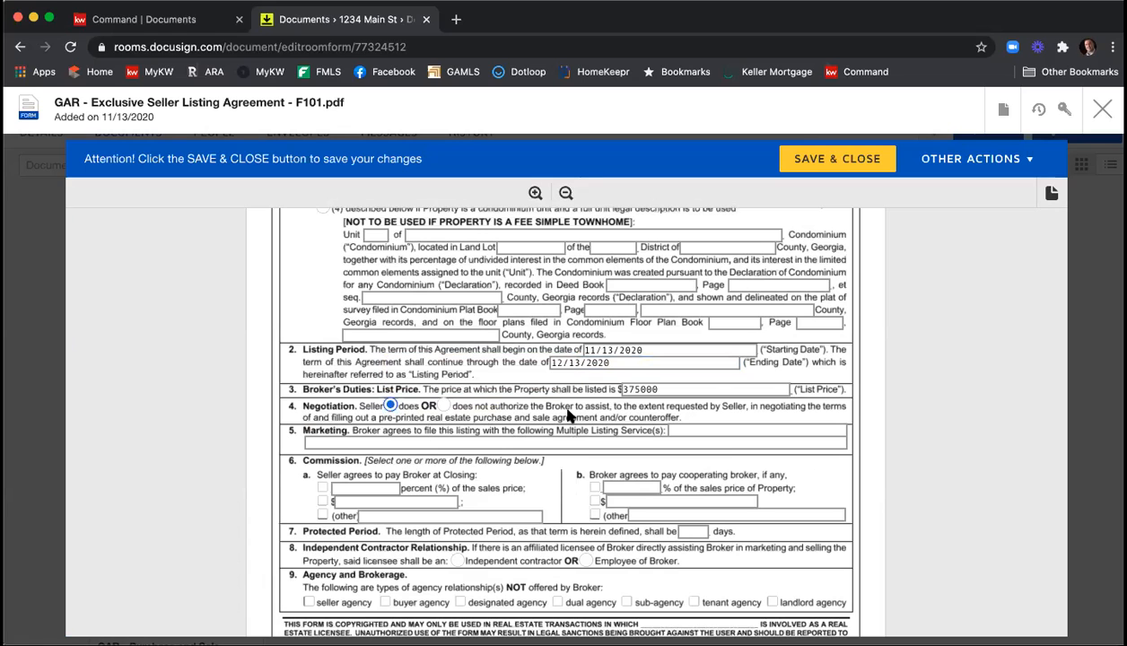
scroll(572, 413, down, 1)
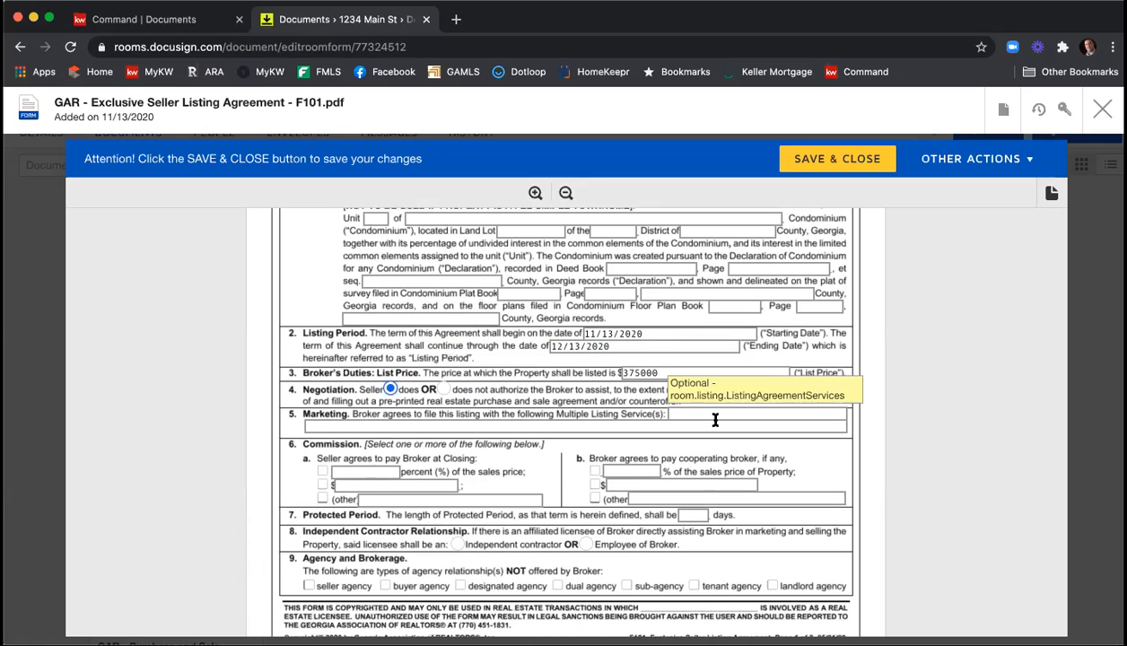
click(683, 417)
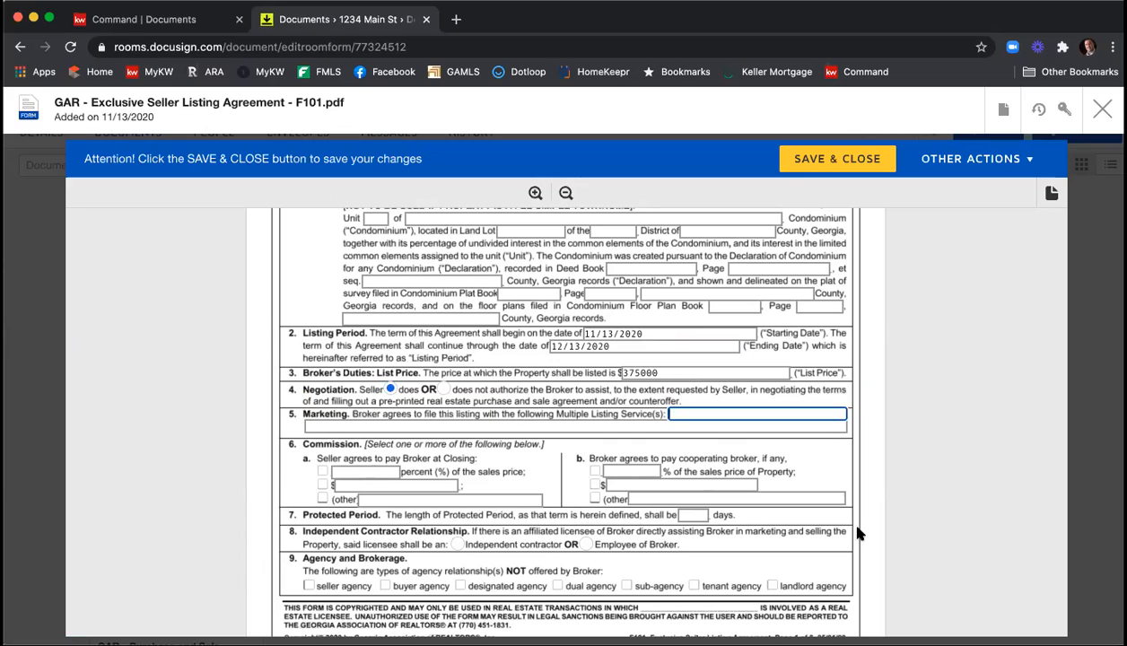
text(FMLS, GAMLS, & KWLS)
Set the seller-paid commission to 6 percent of the sales price and the cooperating broker's share to 3 percent.
click(321, 473)
text(6)
click(595, 471)
text(3)
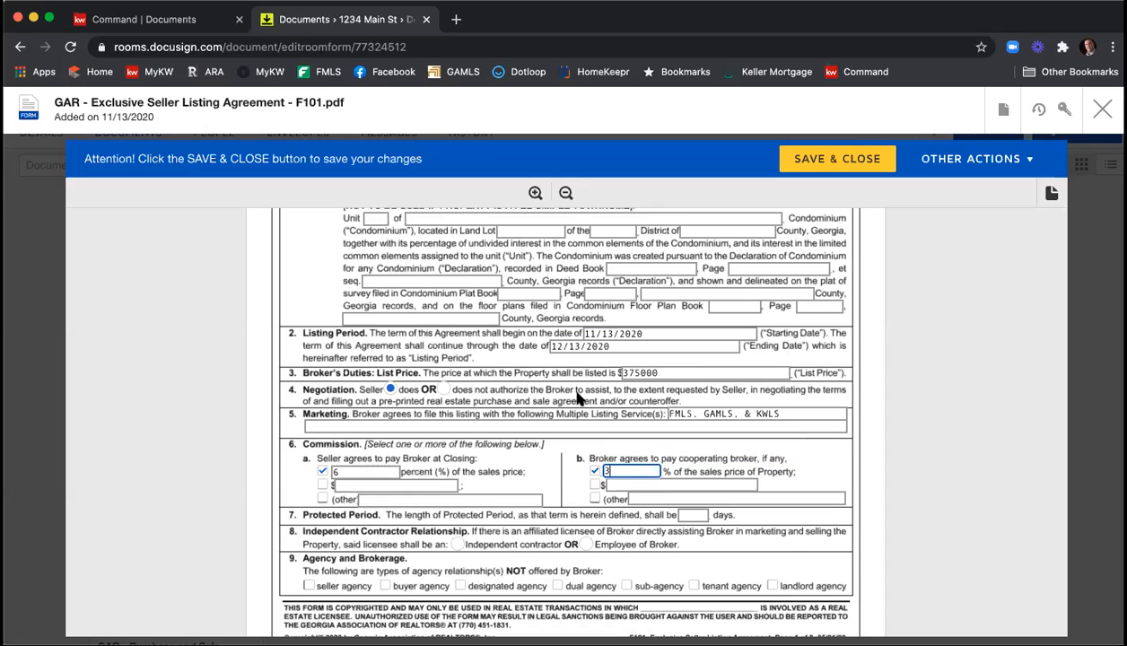
Set the length of the Protected Period to 90 days.
scroll(574, 394, down, 1)
click(687, 487)
text(90)
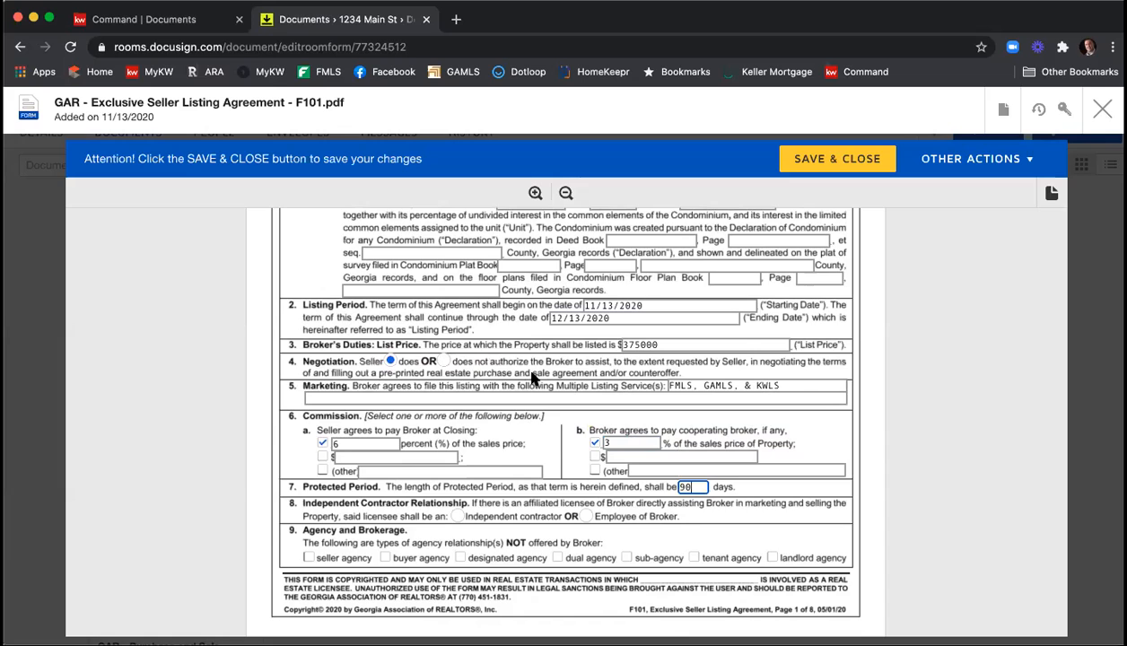
Mark the licensee as an independent contractor, and check dual agency and sub-agency as relationships not offered by the broker.
scroll(503, 415, down, 1)
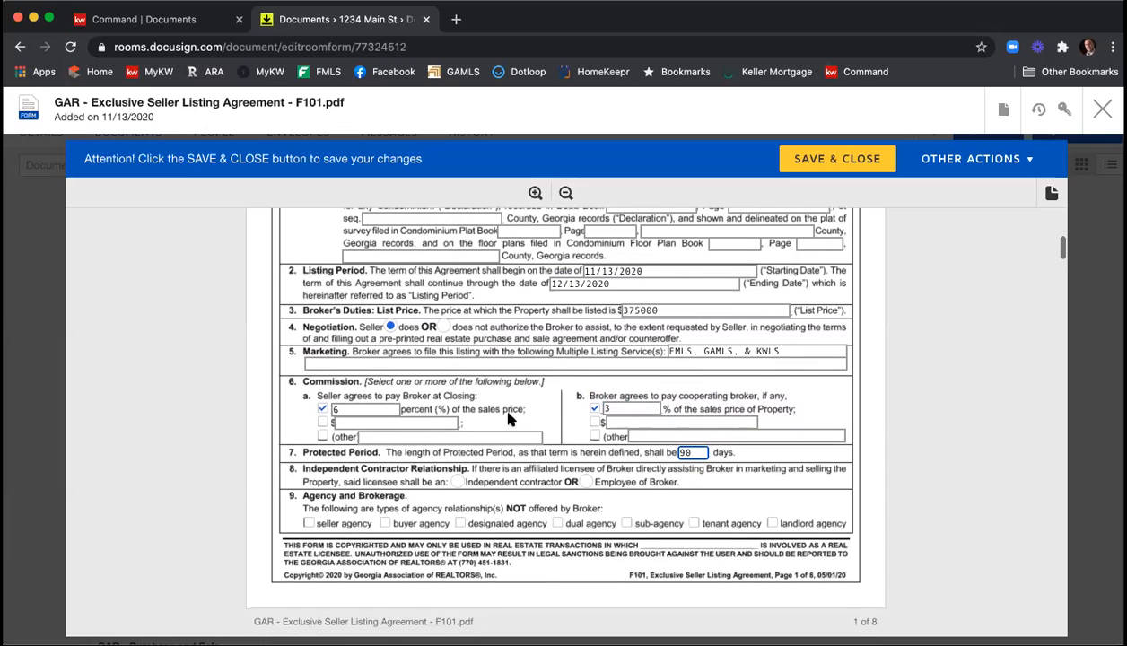
click(457, 482)
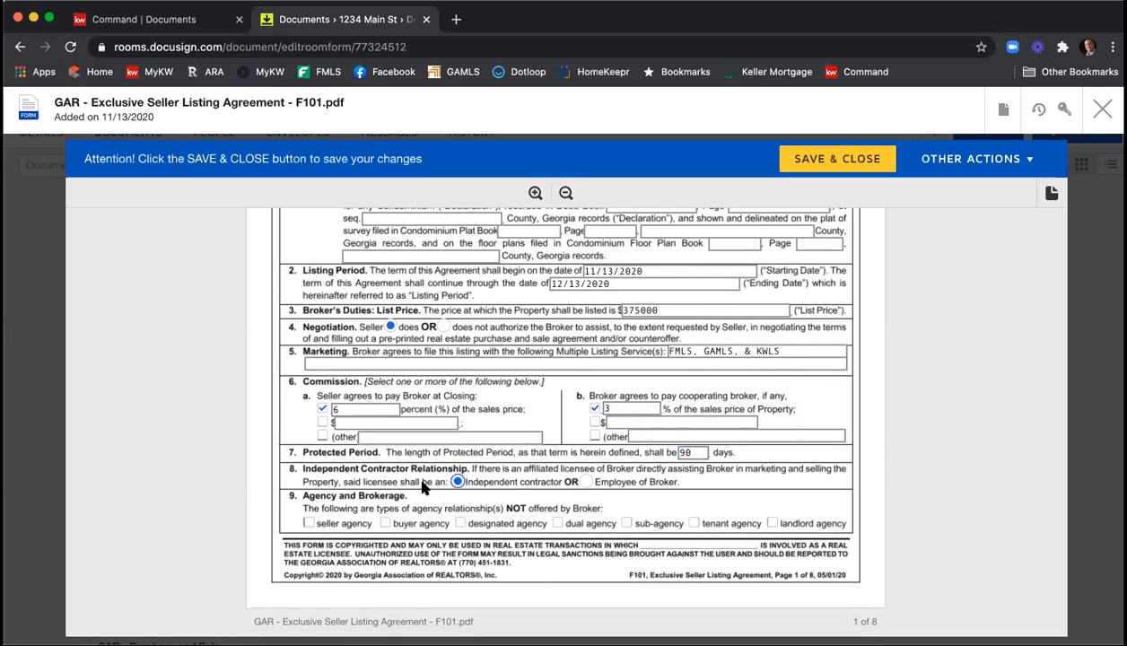
click(556, 526)
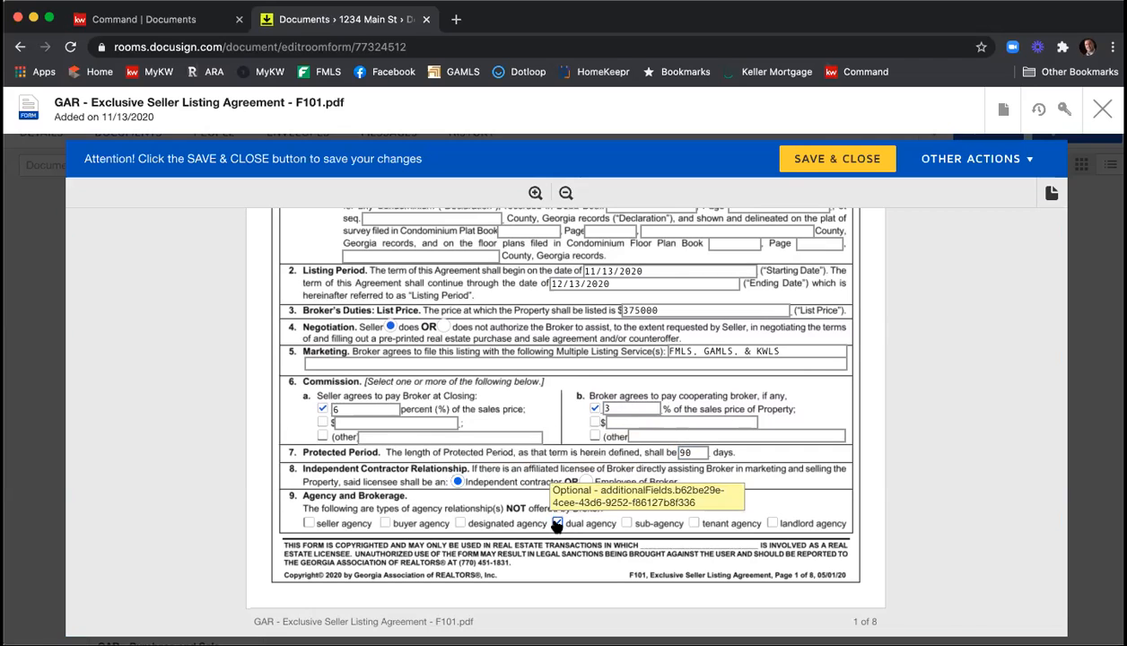
click(626, 524)
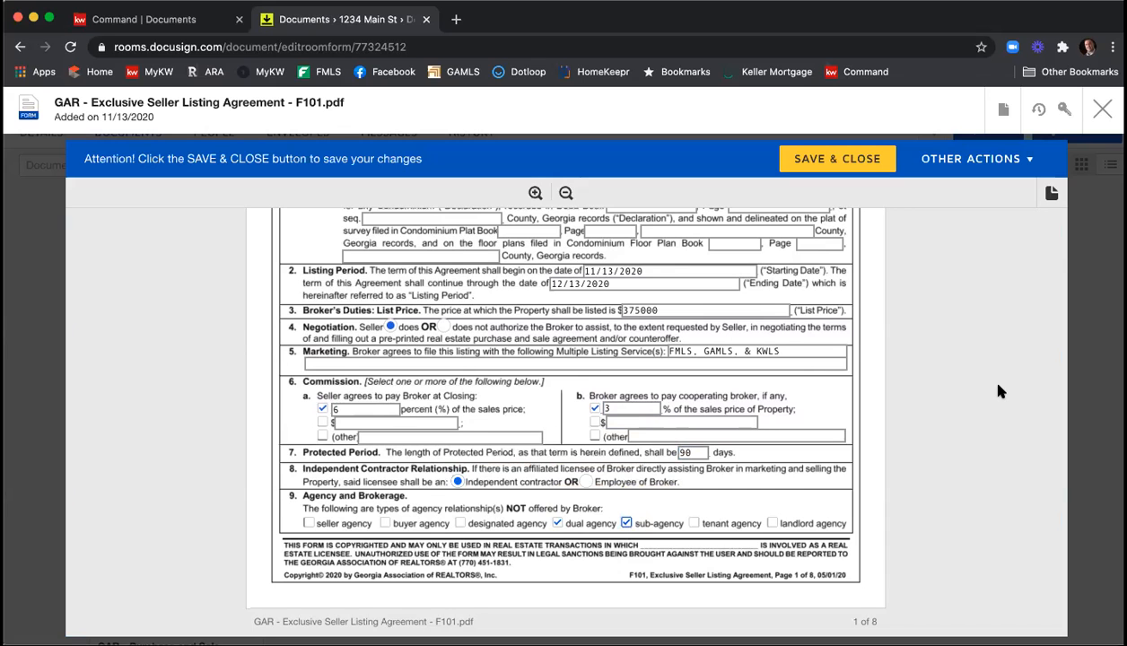
In the Brochures section, check CB01, CB07 Mold Pamphlet, CB08 Radon Pamphlet and CB10 Protect Yourself When Selling a House as received.
scroll(948, 355, down, 5)
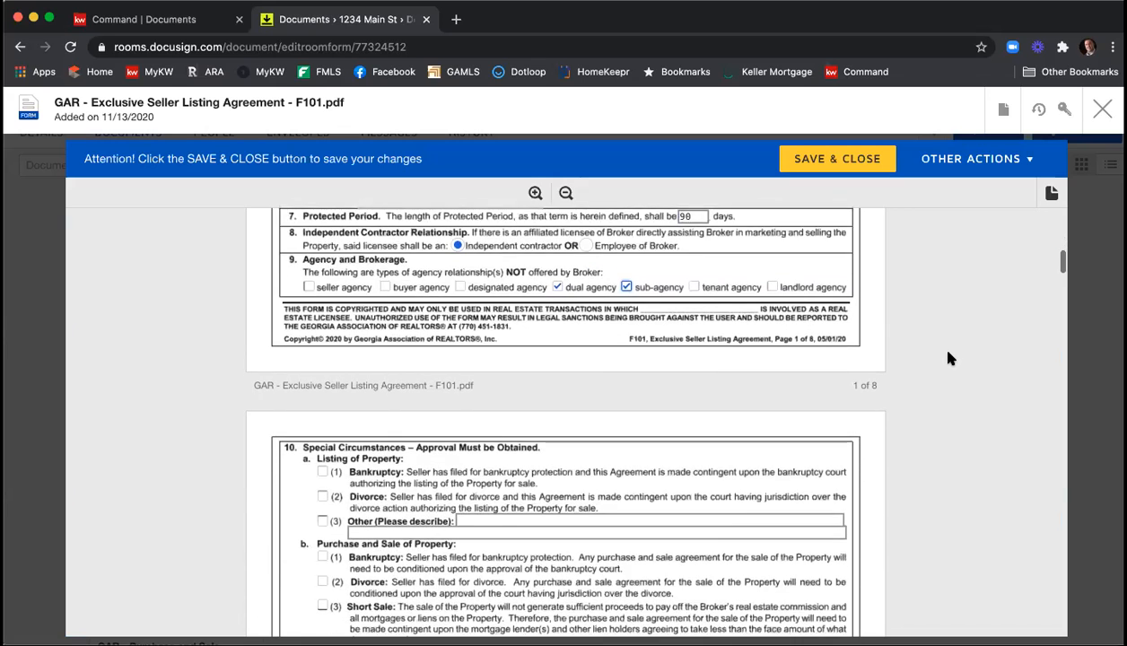
scroll(948, 357, down, 2)
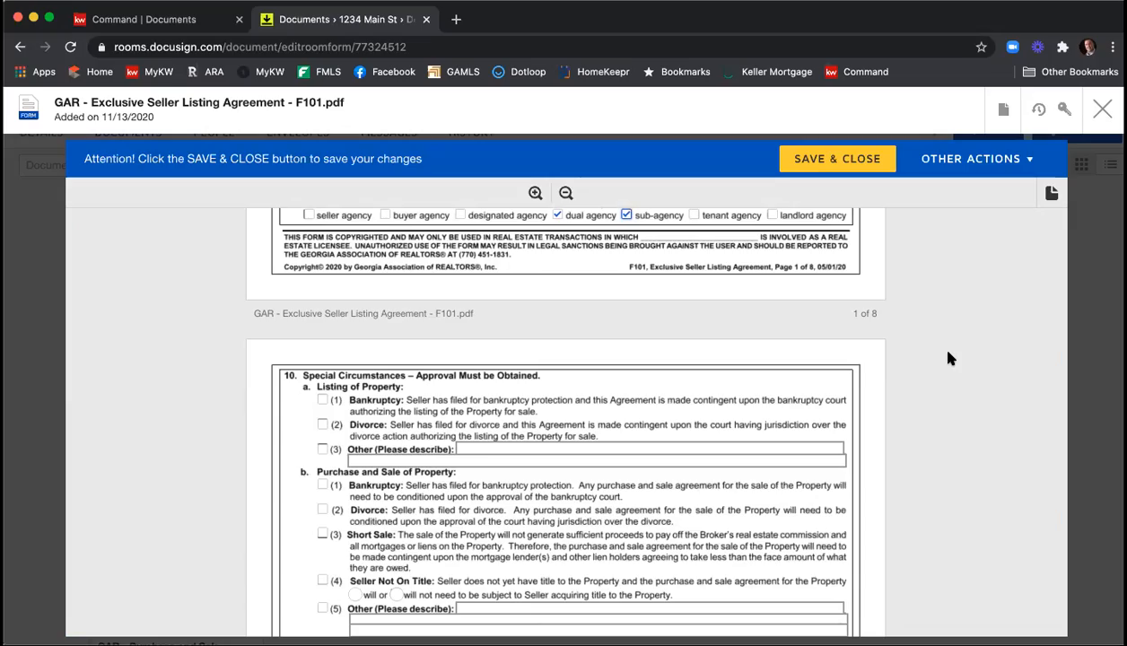
scroll(948, 357, down, 6)
scroll(950, 359, down, 10)
scroll(950, 360, down, 10)
scroll(948, 359, down, 10)
scroll(950, 360, down, 10)
scroll(950, 360, down, 10)
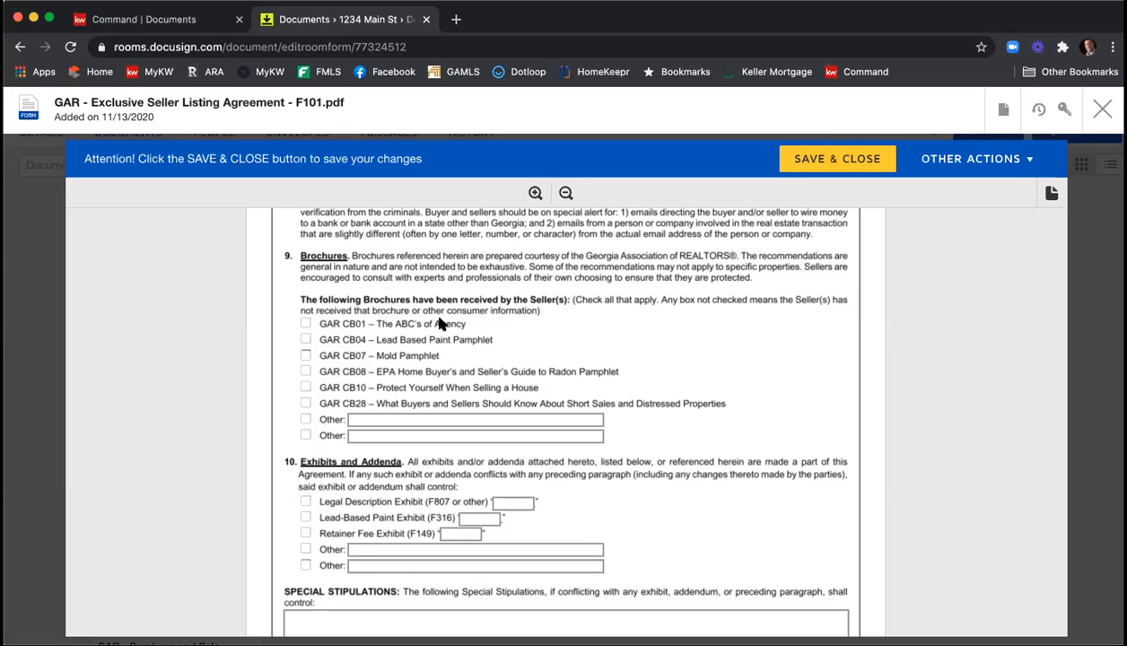
click(306, 356)
click(312, 341)
click(306, 371)
click(306, 386)
Under Exhibits and Addenda, check the Legal Description Exhibit (F807 or other) and label it "A".
scroll(822, 419, down, 1)
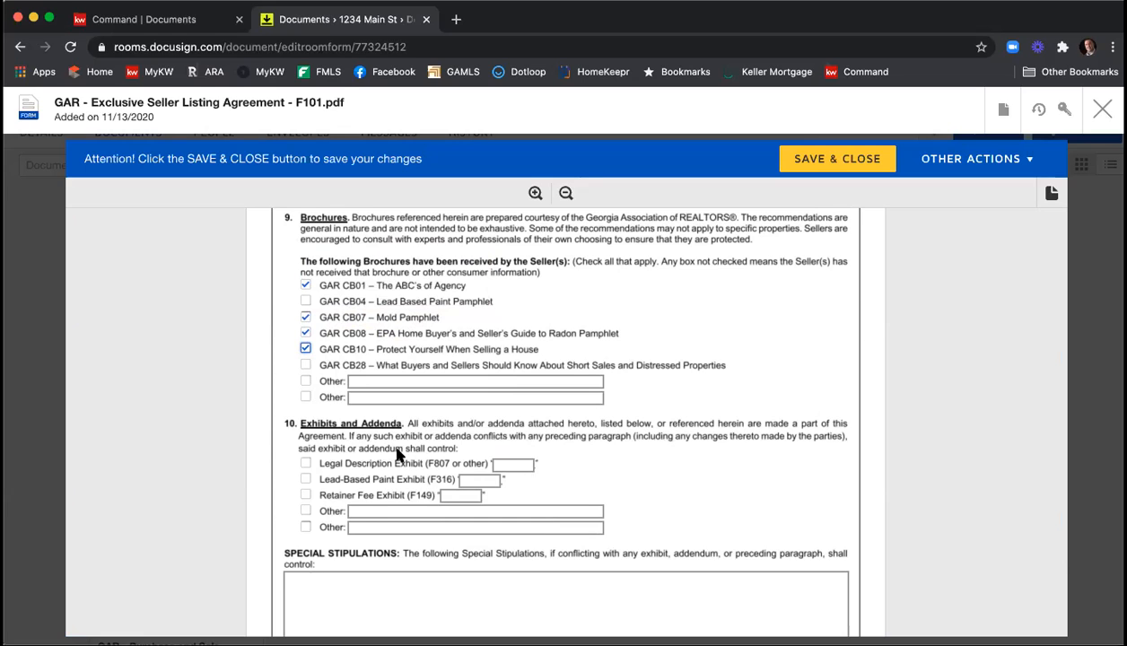
scroll(394, 449, down, 1)
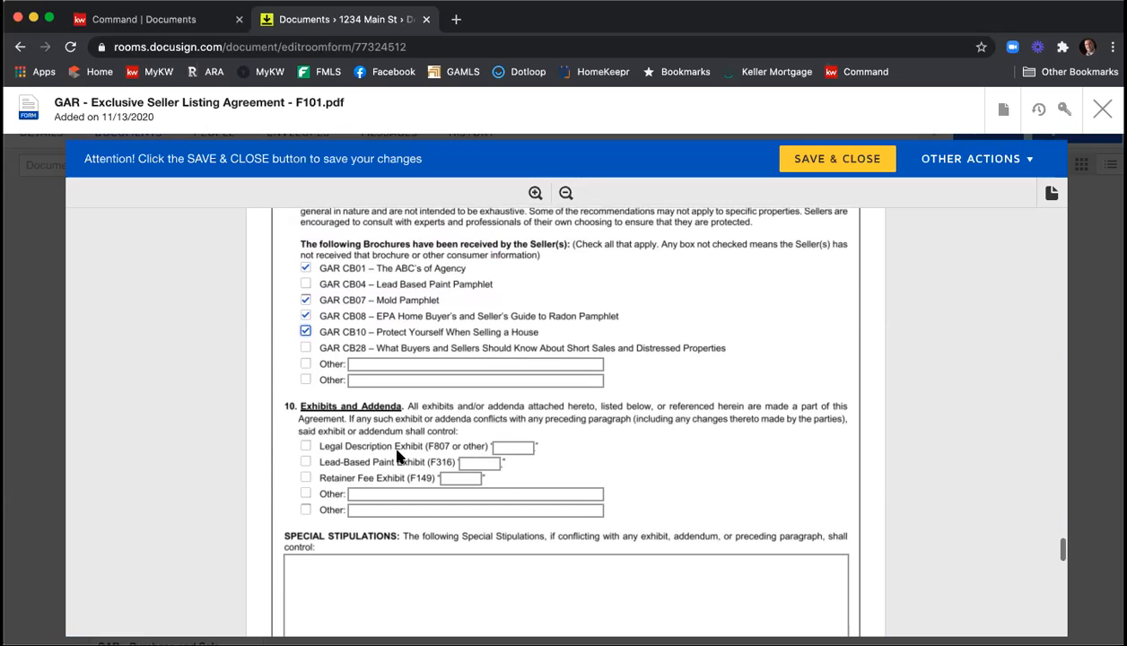
click(305, 446)
click(502, 446)
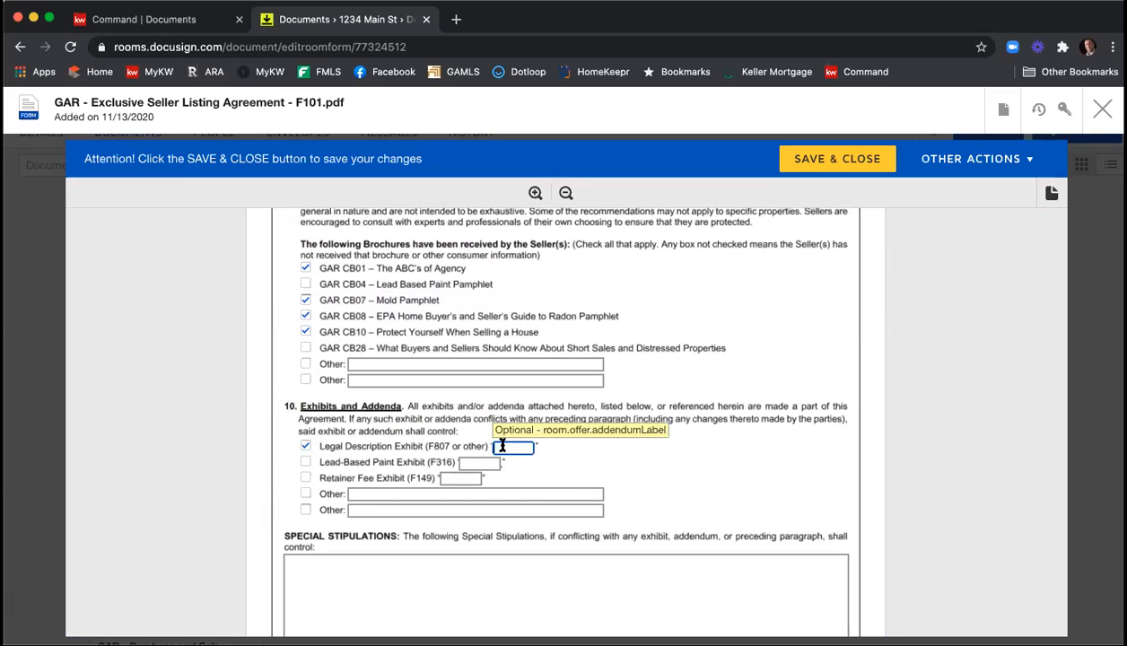
text(A)
Fill in the Special Stipulations with "You can type in your stipulations here." and, after a blank line, "Add as many as you like.".
scroll(760, 404, down, 3)
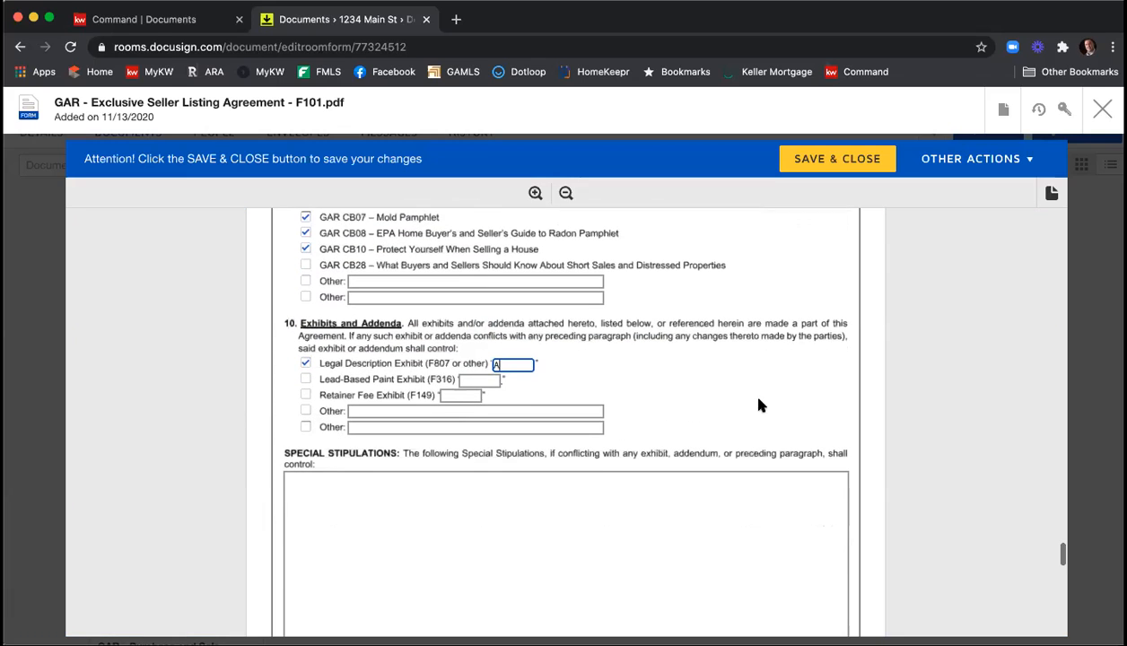
scroll(760, 404, down, 2)
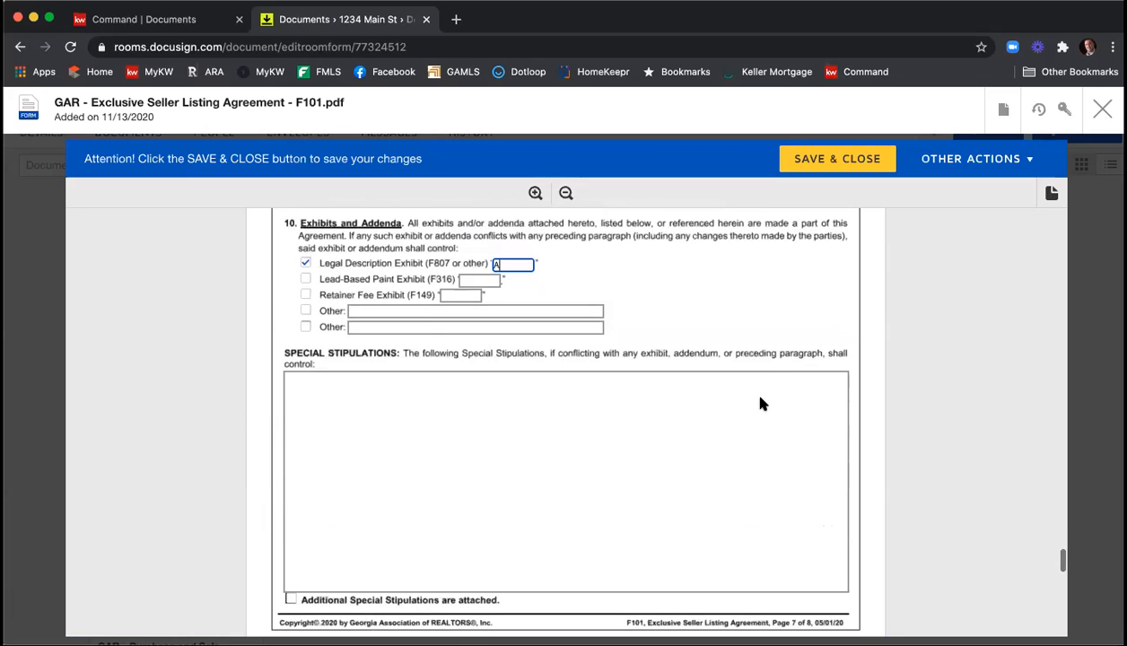
click(448, 429)
text(You can type in your stuip)
key(BackSpace)
key(BackSpace)
key(BackSpace)
key(BackSpace)
text(tipulations here.)
key(Return)
key(Return)
text(Add as many as you like.)
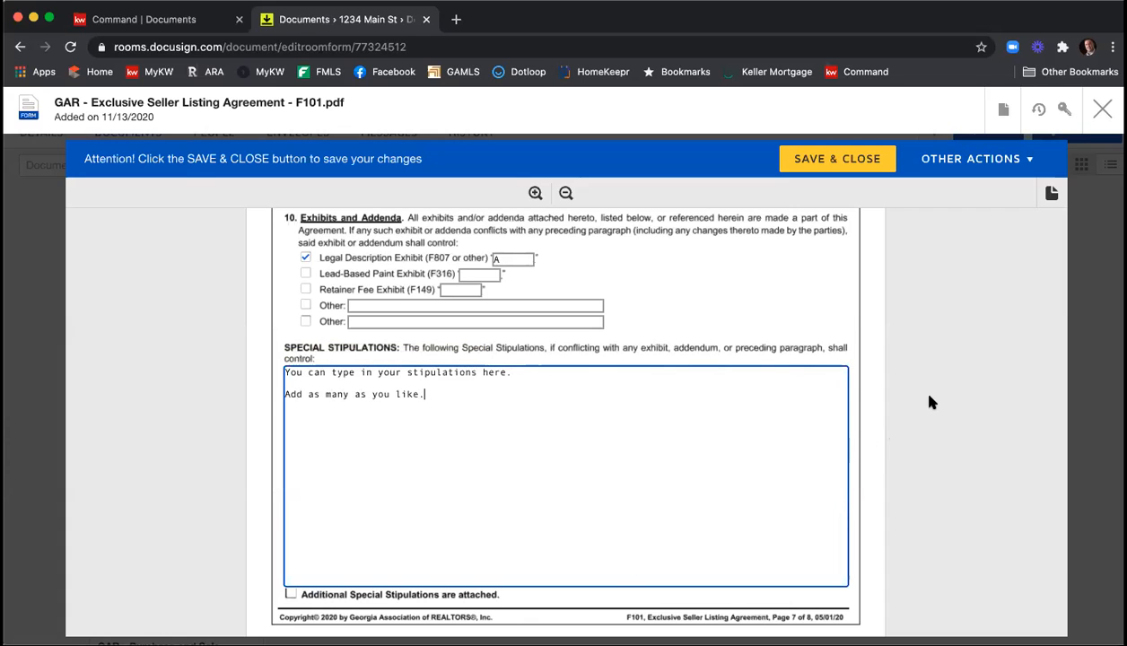
In the broker contact section on page 8, remove "Realty" so the Listing Broker reads "Keller Williams First Atlanta".
scroll(930, 402, down, 5)
scroll(931, 402, down, 5)
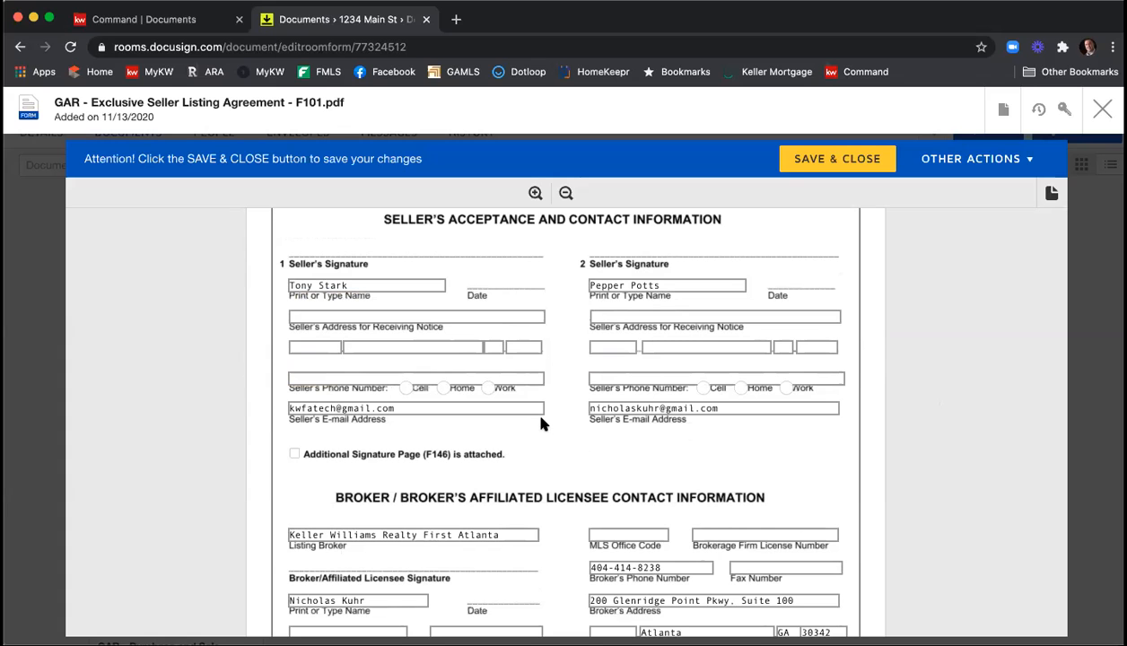
scroll(541, 418, down, 3)
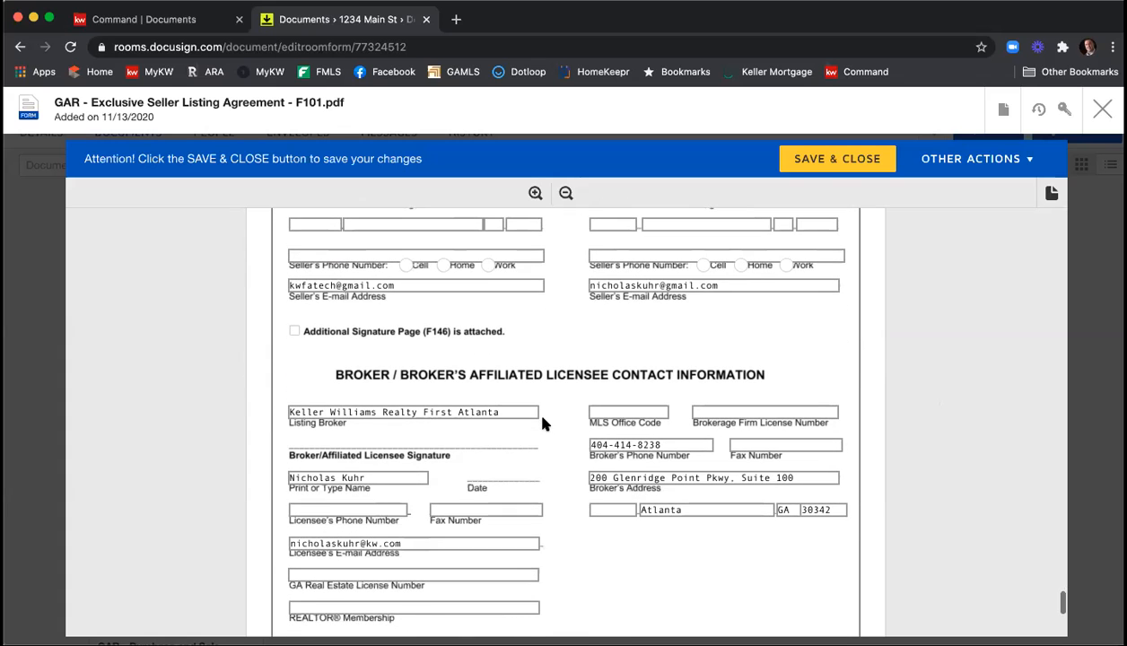
scroll(541, 422, down, 2)
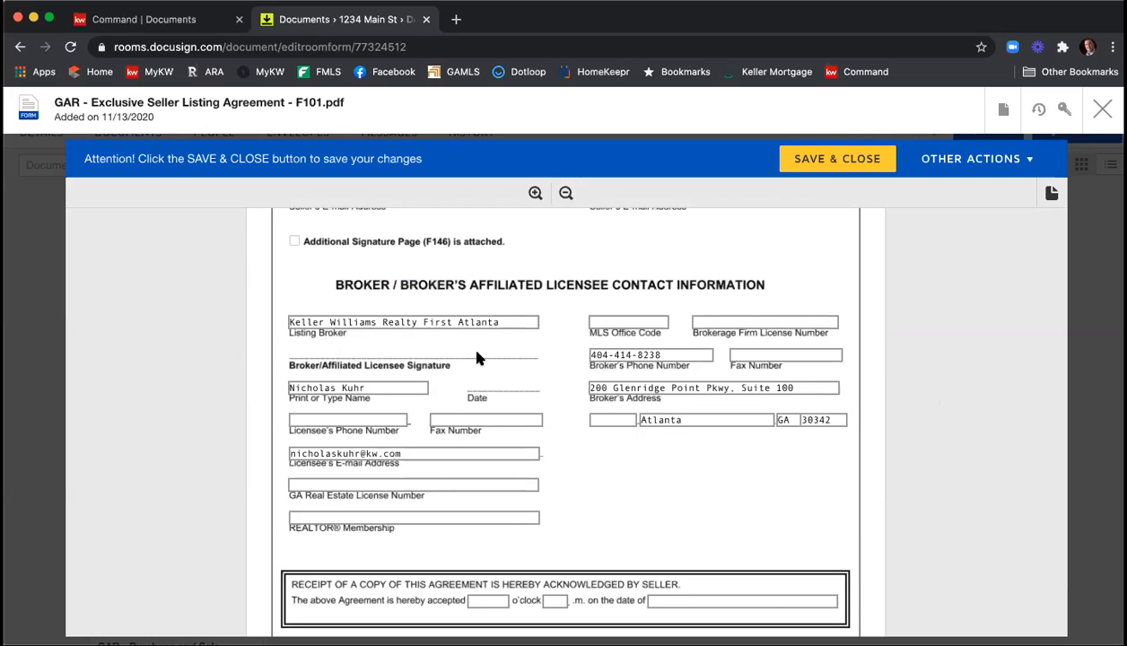
double_click(403, 322)
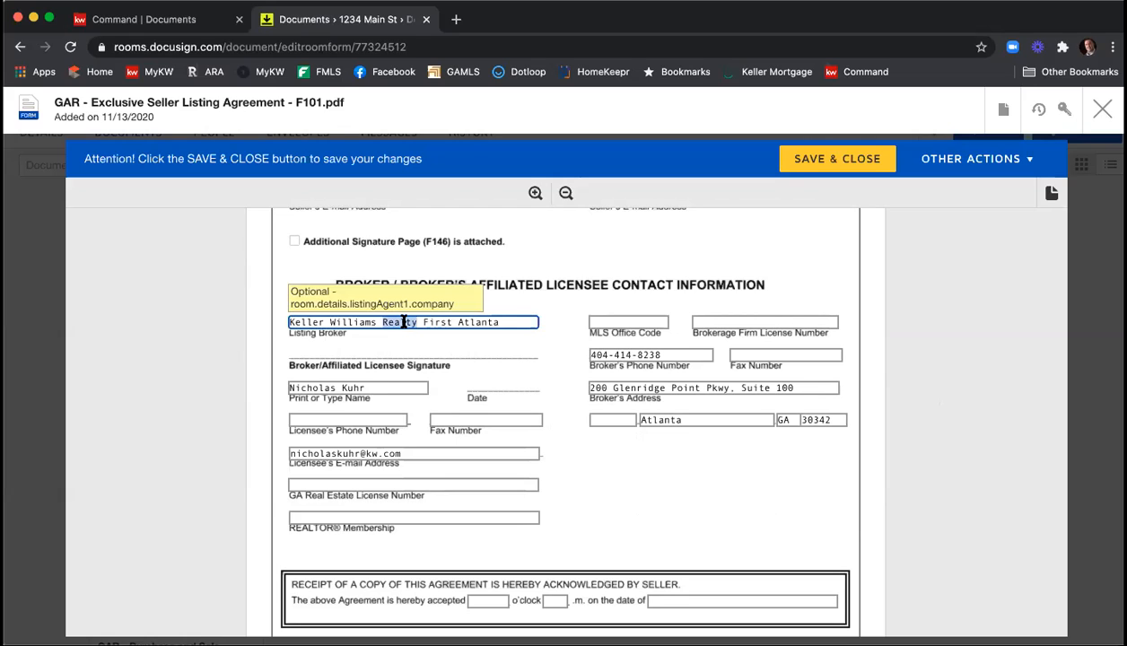
key(BackSpace)
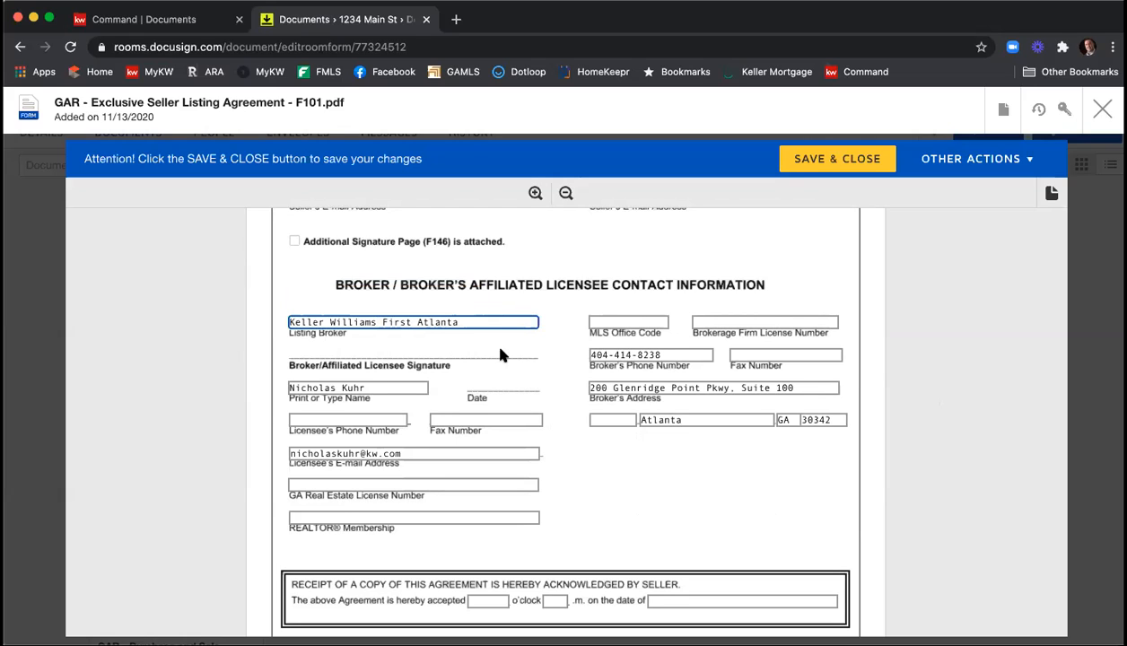
click(550, 356)
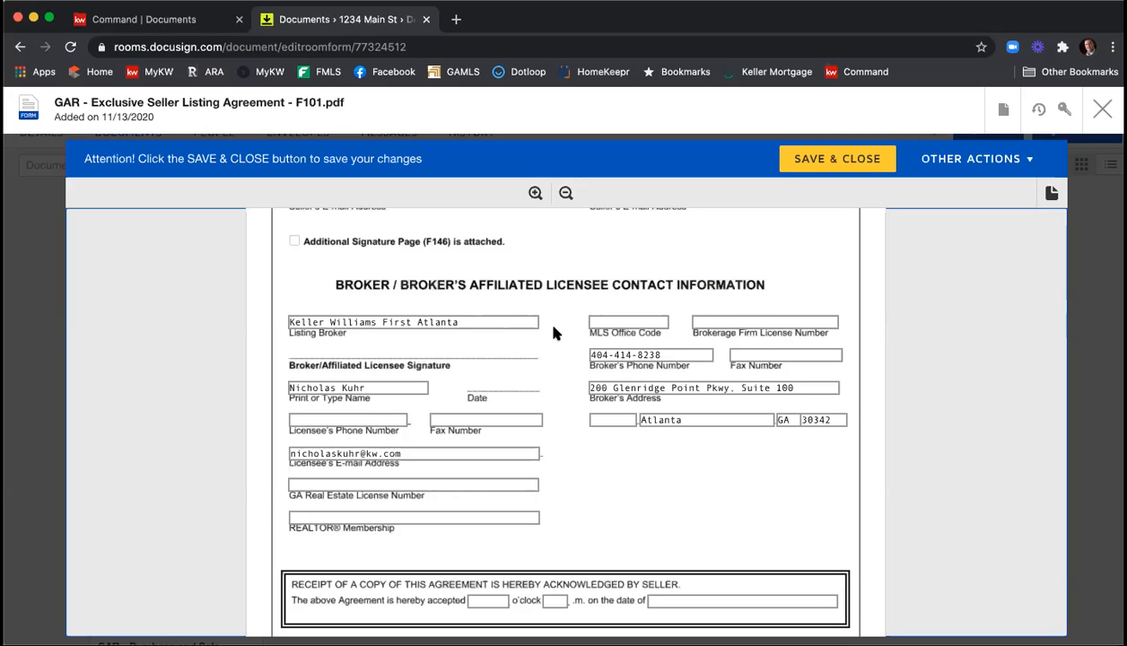
Fill in the MLS Office Code as KWFA01, along with the Brokerage Firm License Number and the broker's fax number.
click(617, 321)
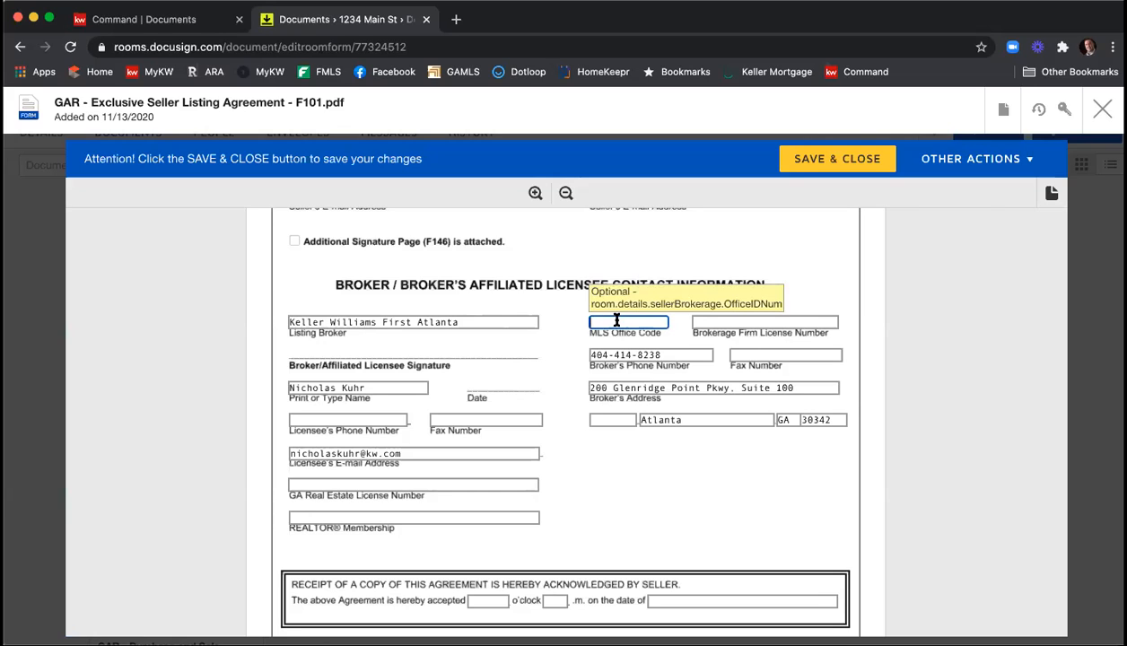
text(KWFA01)
key(Tab)
text(H-333-)
key(BackSpace)
text(13)
click(732, 357)
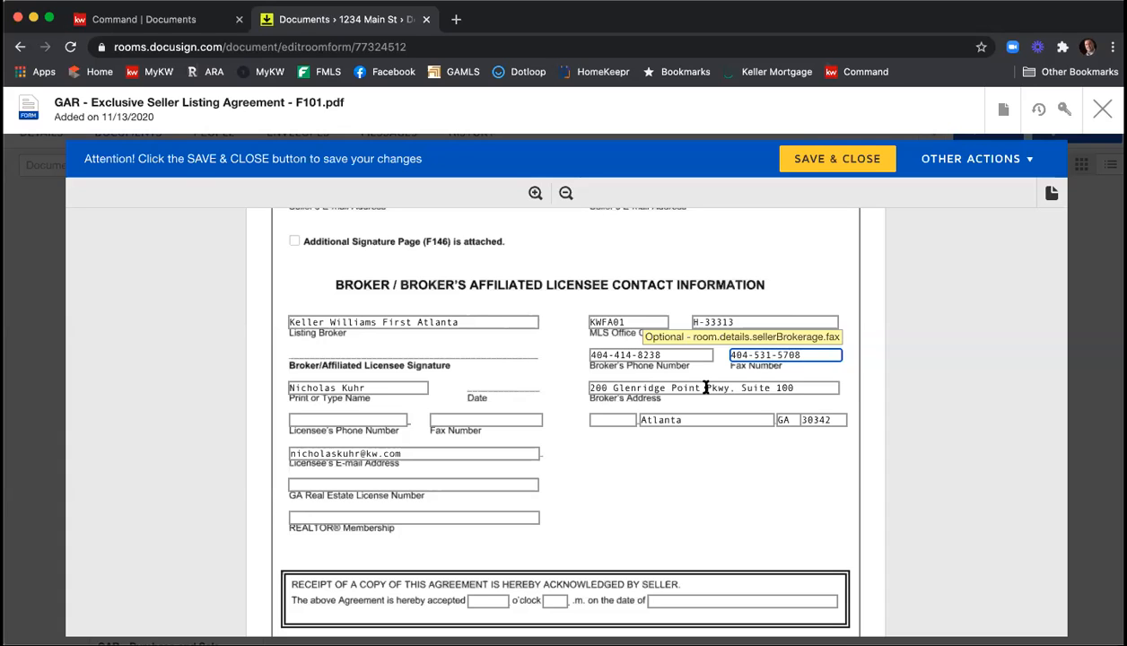
Fill in the licensee's fax number and GA Real Estate License Number.
click(396, 420)
text(379844)
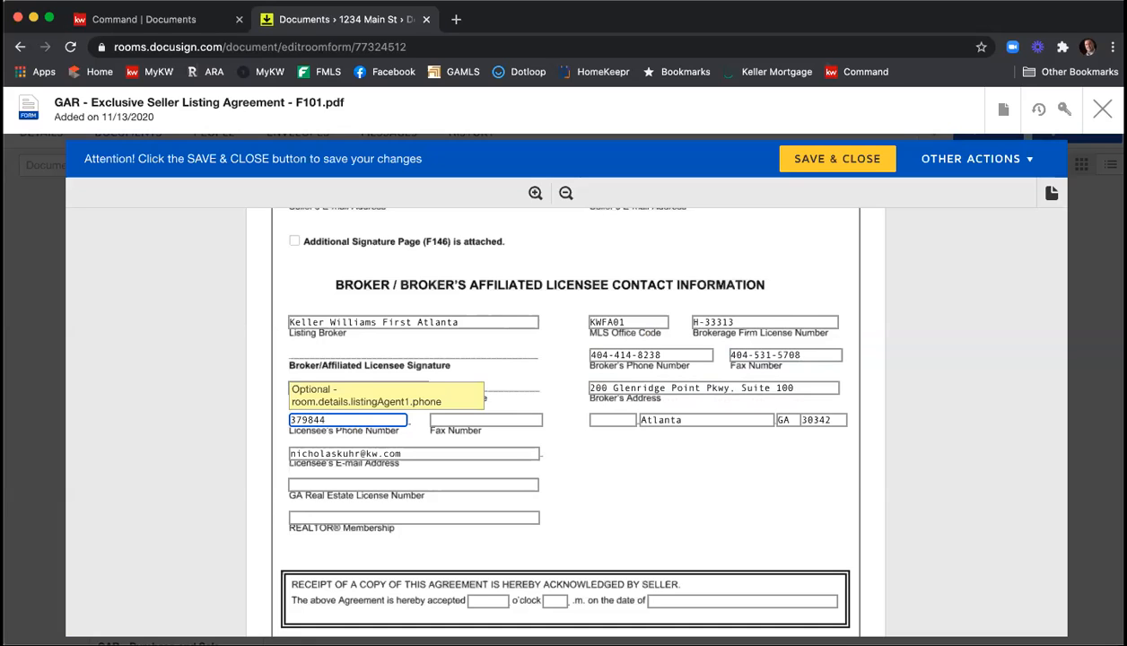
key(Tab)
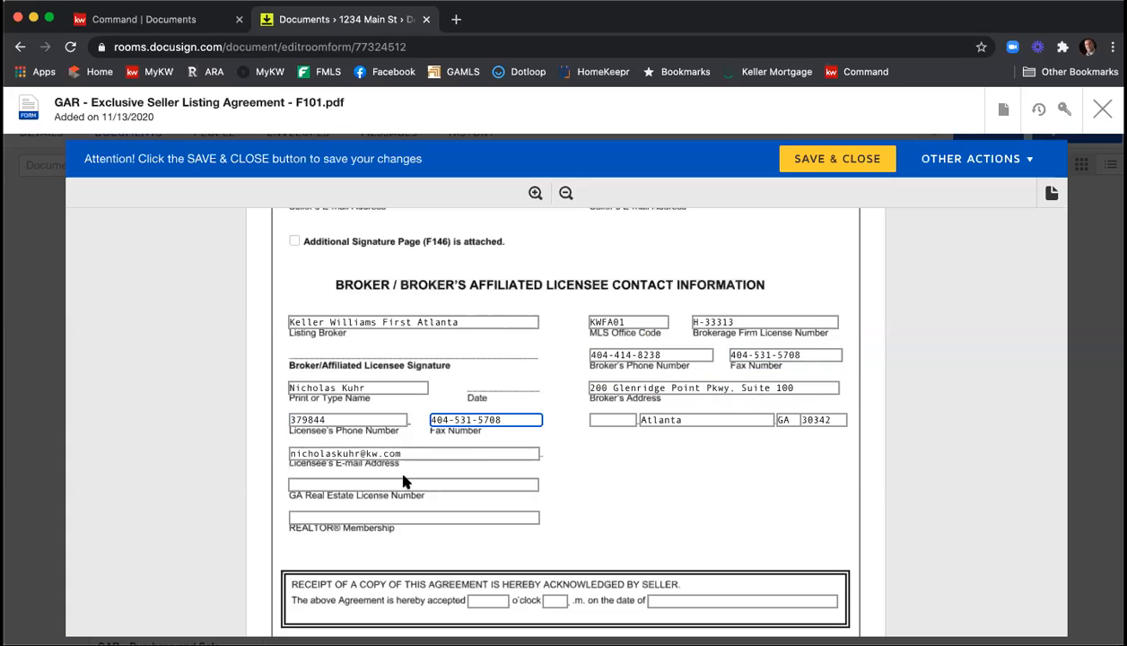
click(405, 483)
text(379844)
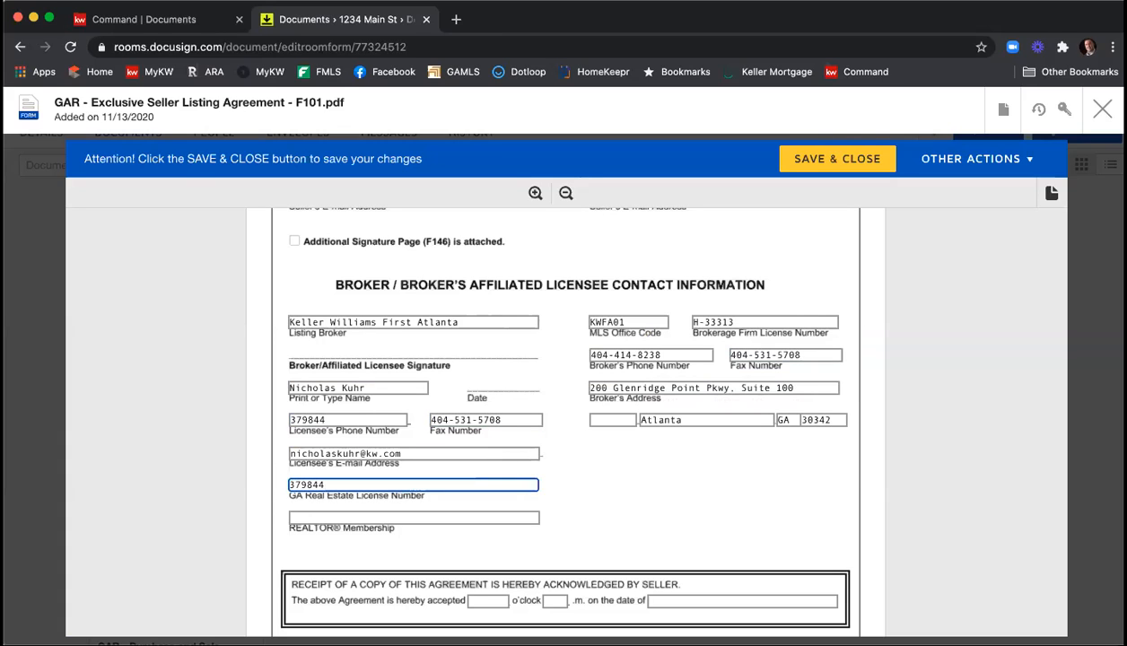
Replace the entry for the licensee's phone number with the correct phone number and set REALTOR Membership to "ATLANTA".
double_click(337, 418)
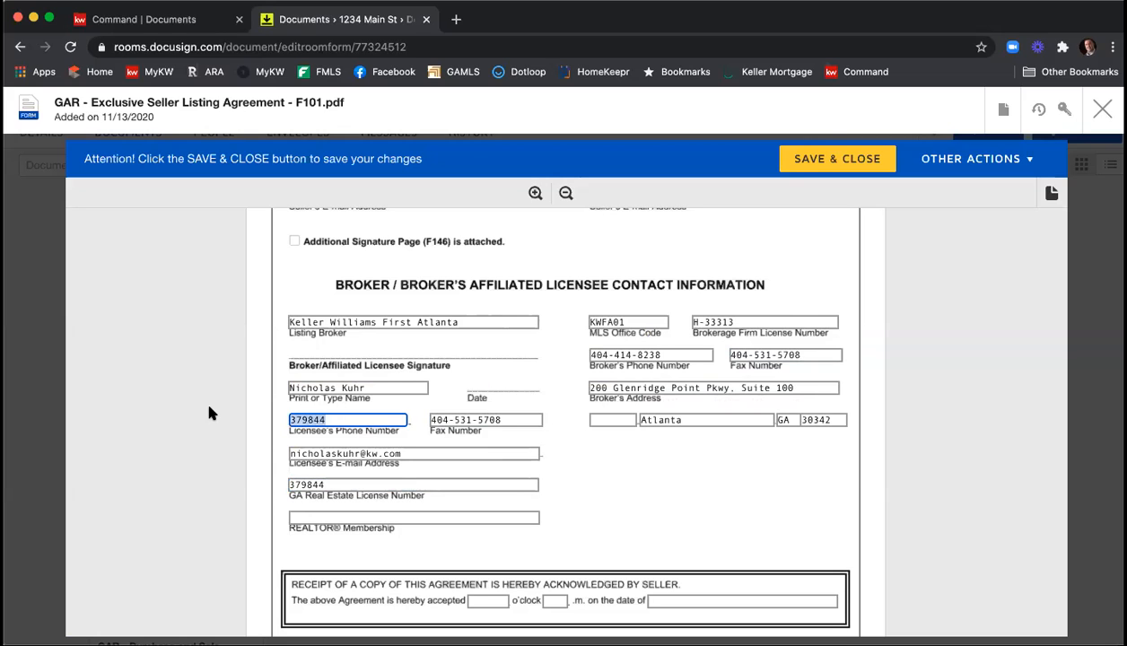
click(315, 517)
text(ATLANTA)
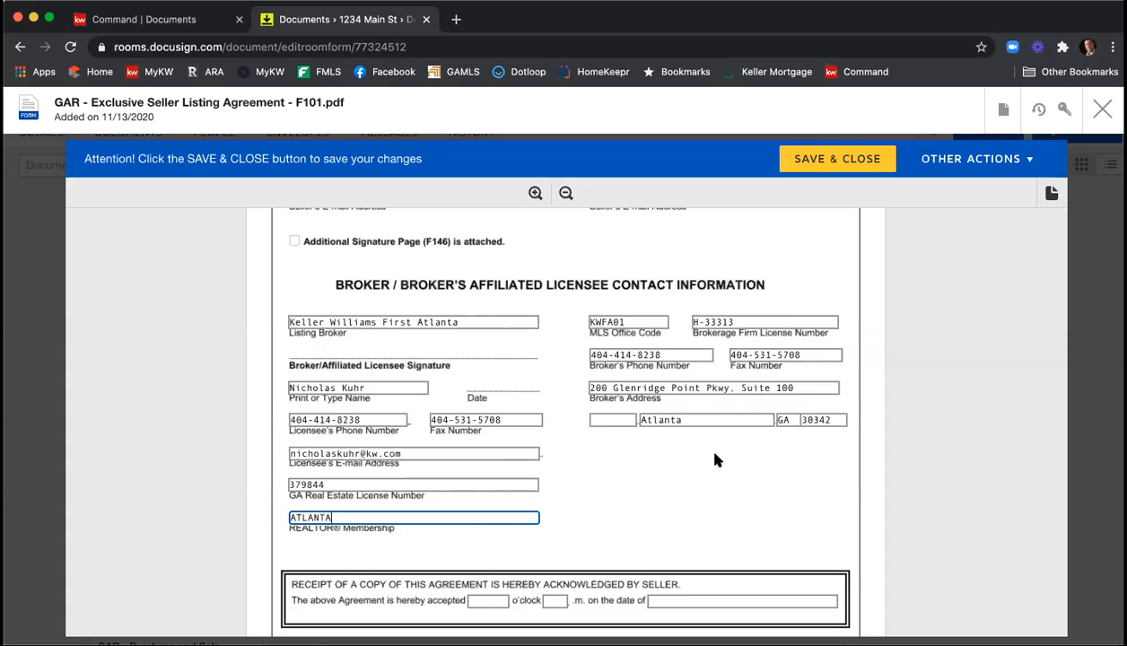
Save and close the completed Exclusive Seller Listing Agreement.
scroll(718, 457, down, 4)
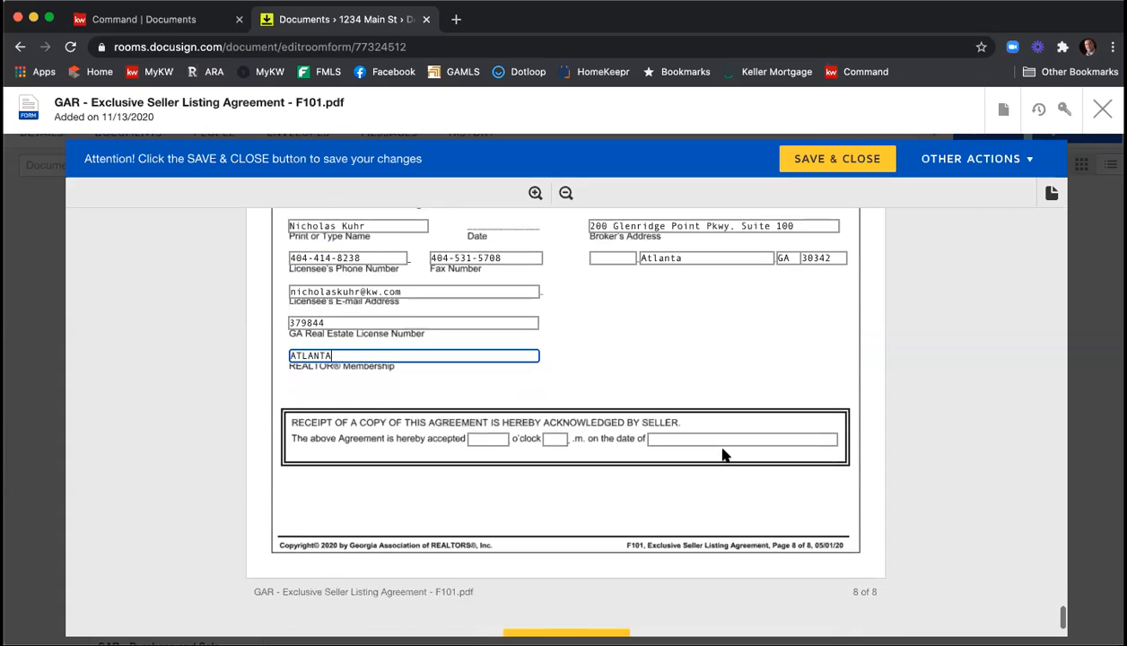
scroll(723, 455, down, 1)
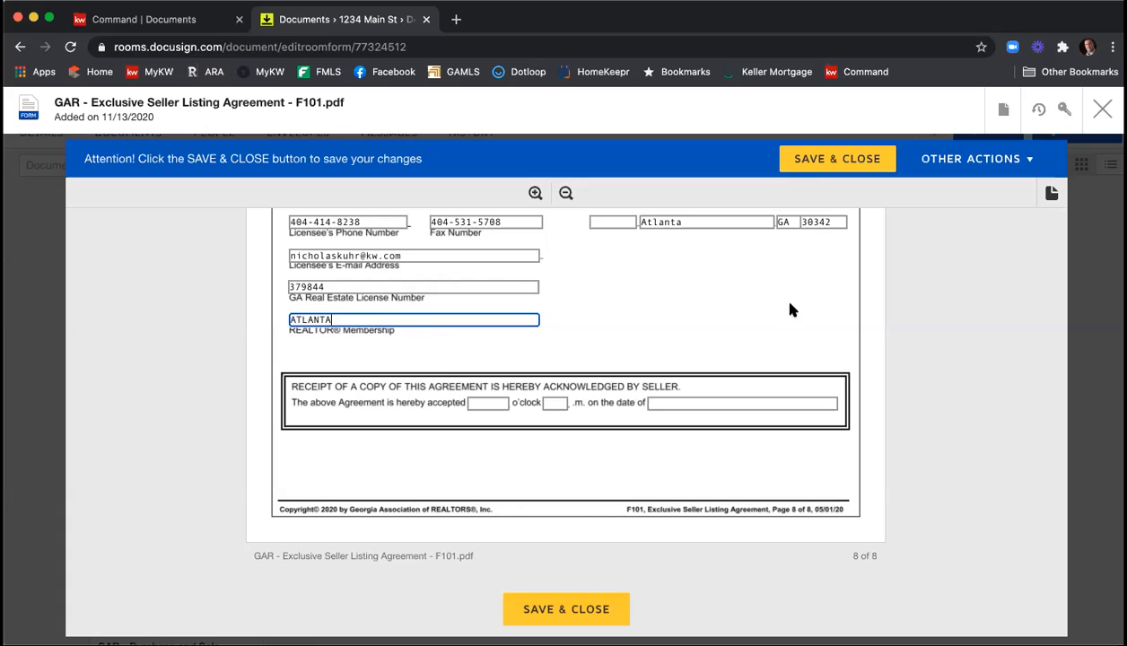
click(832, 165)
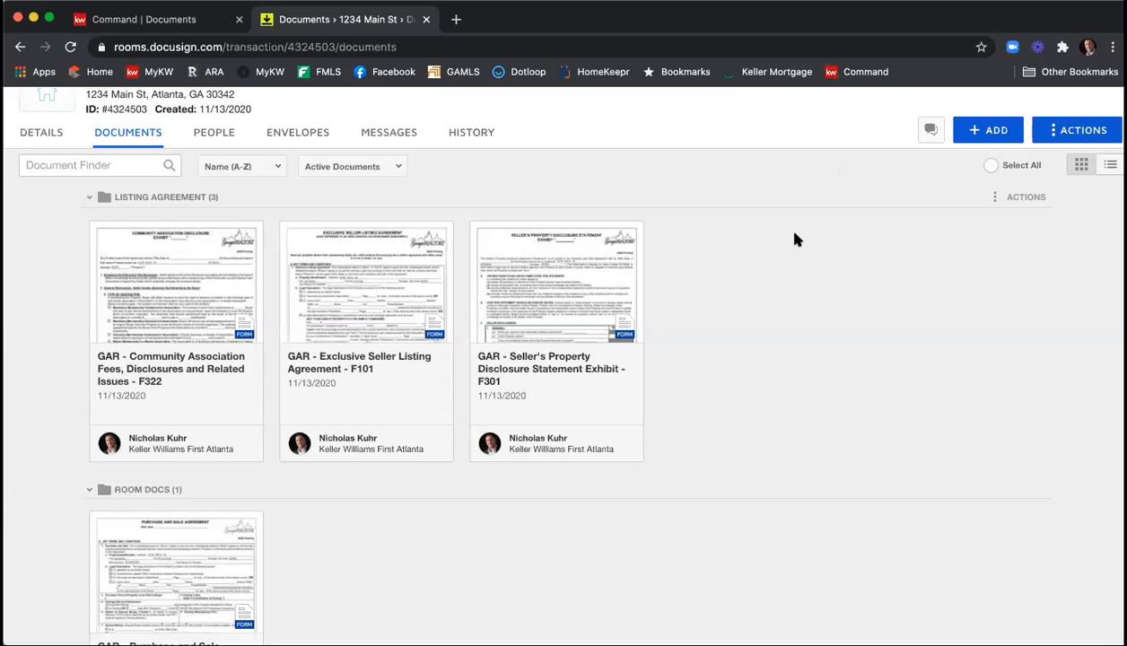
Open the GAR Seller's Property Disclosure Statement Exhibit F301 and review its instructions and the first Seller Disclosures questions.
click(530, 297)
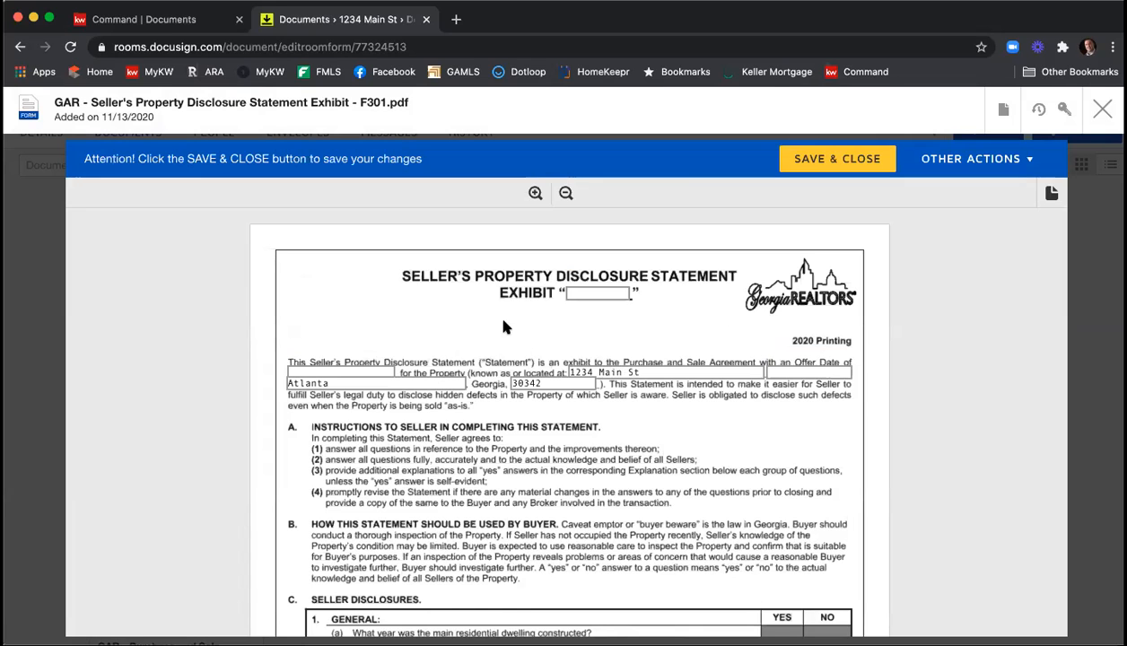
scroll(503, 327, down, 4)
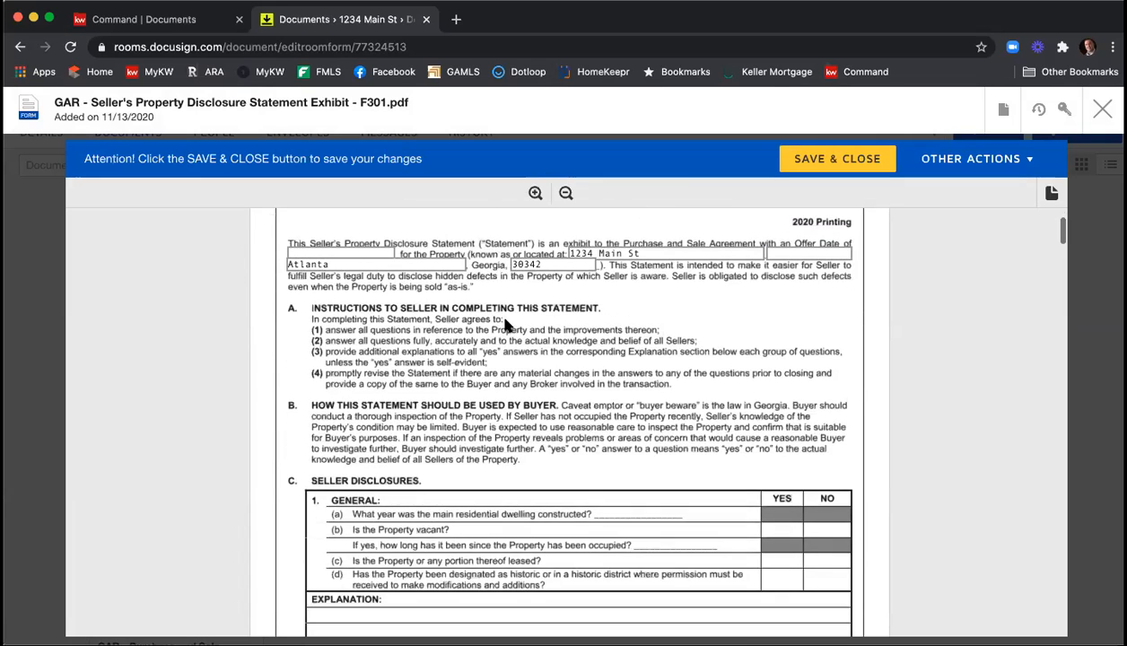
scroll(505, 328, down, 1)
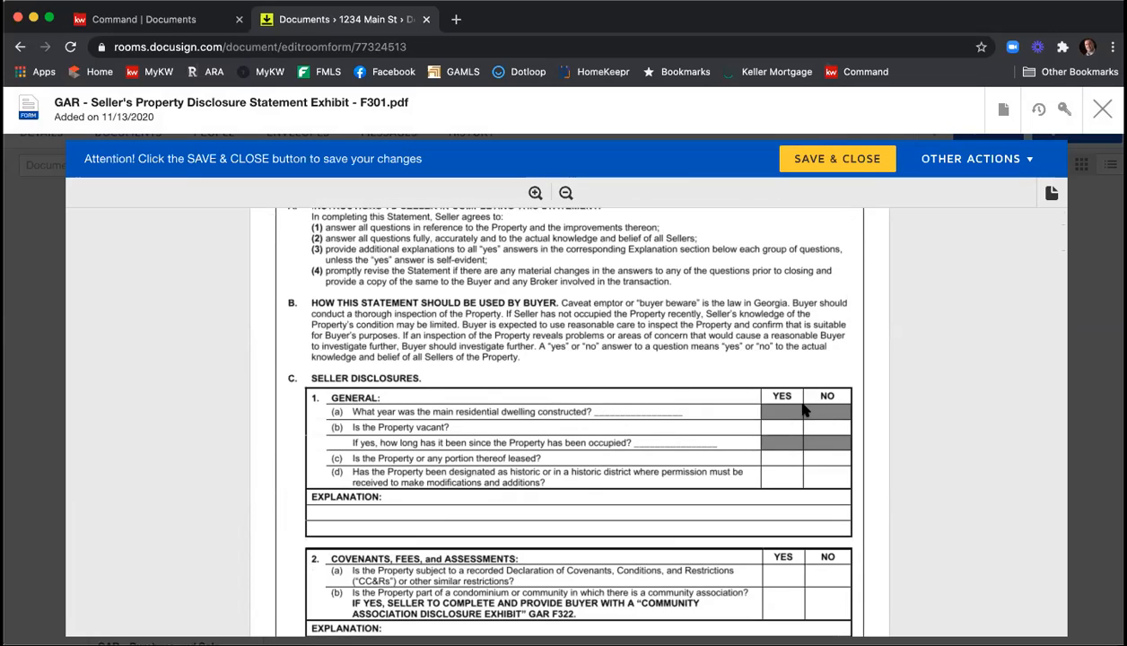
scroll(737, 428, down, 1)
scroll(643, 447, down, 1)
scroll(643, 446, down, 1)
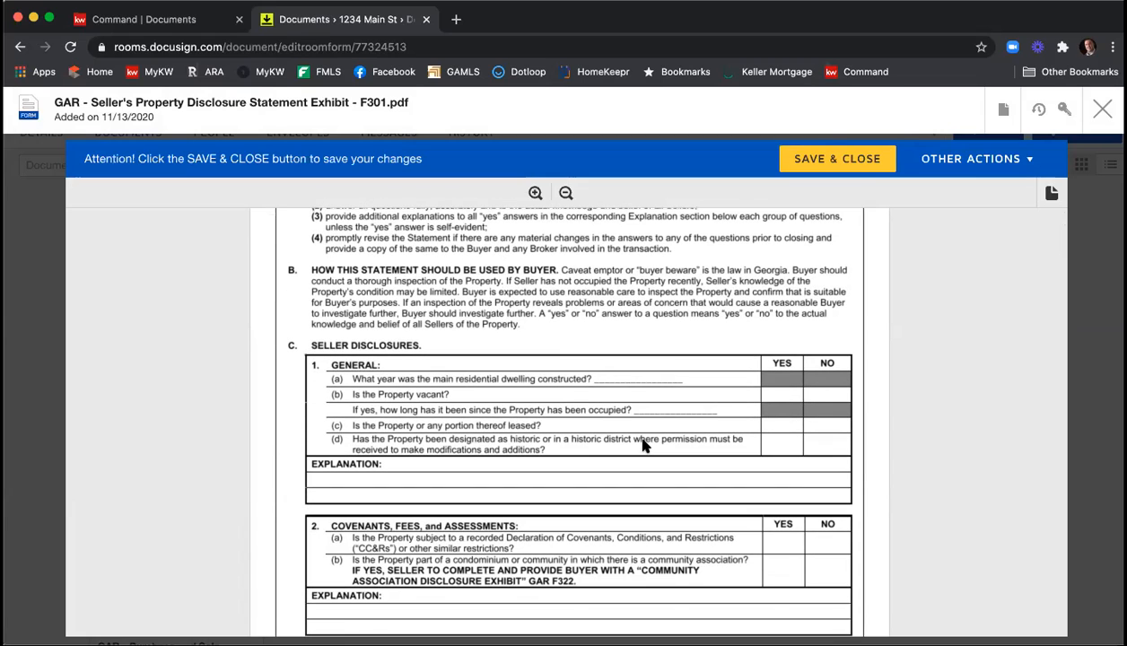
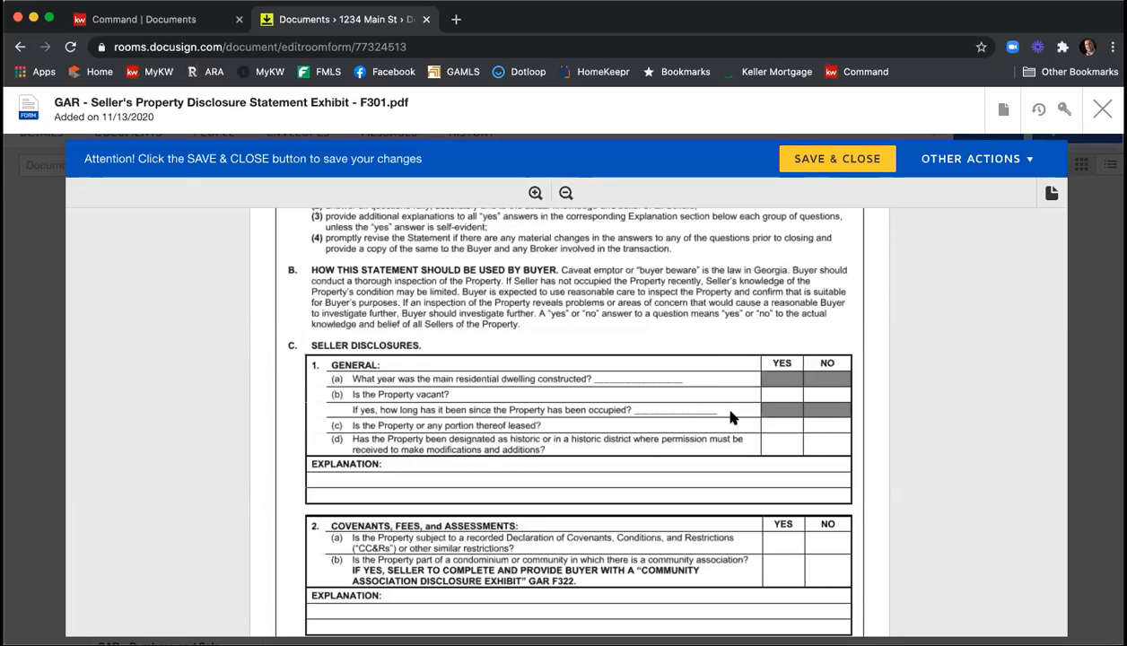
Review the remaining pages of the Seller's Property Disclosure Statement through the signature page, and save and close the form.
scroll(731, 417, down, 10)
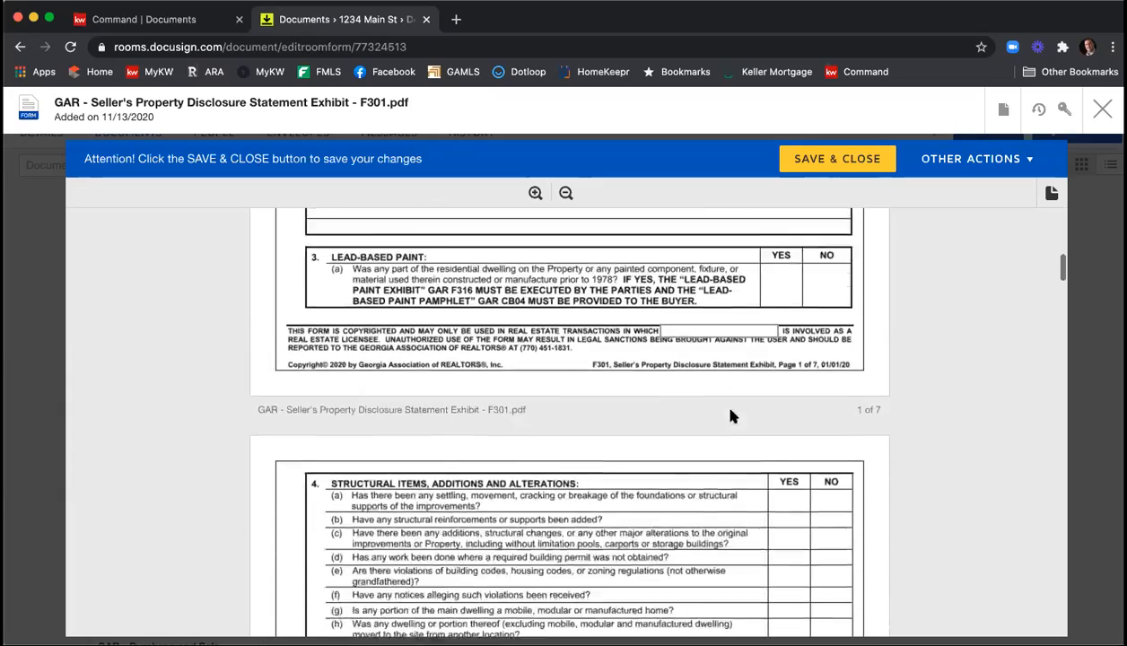
scroll(726, 417, down, 10)
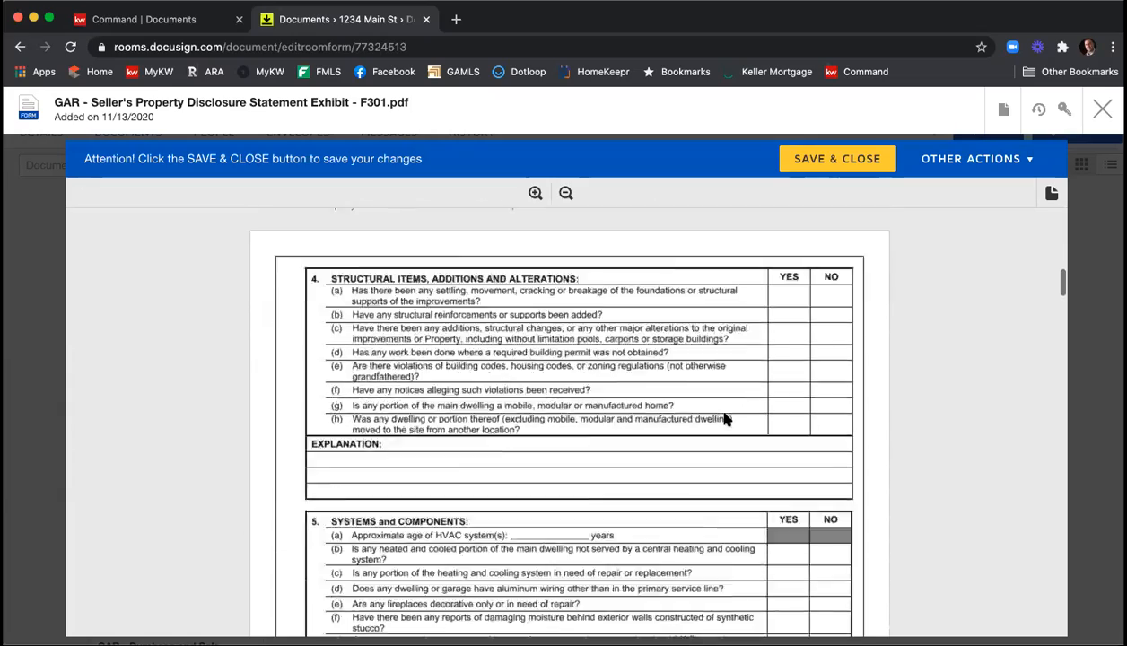
scroll(726, 418, down, 10)
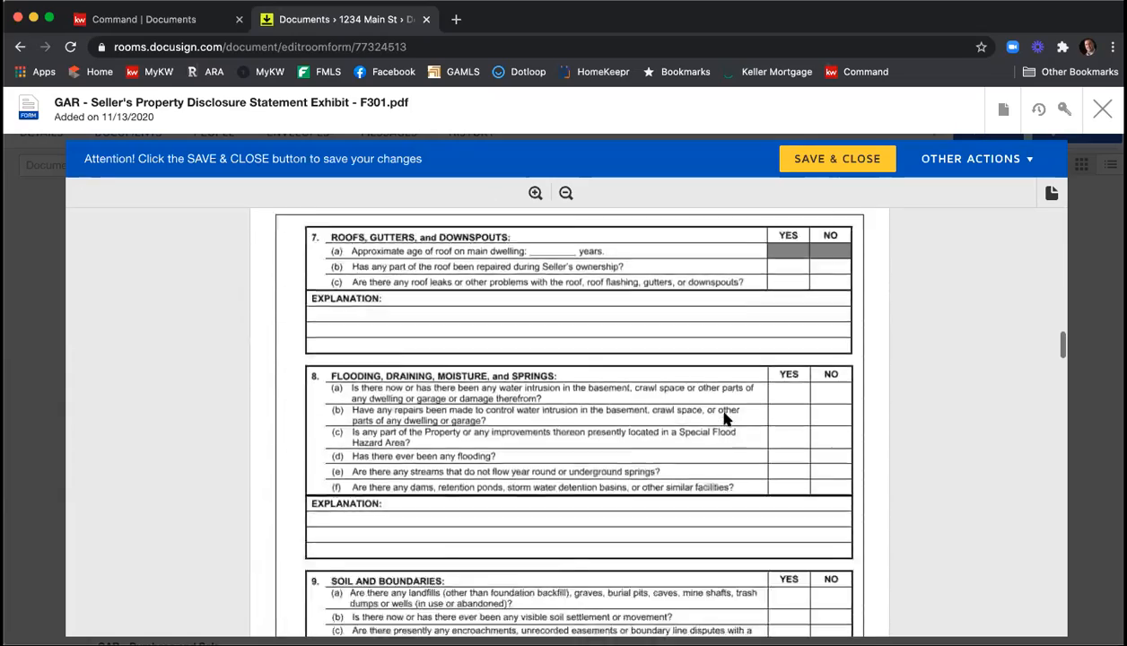
scroll(727, 418, down, 10)
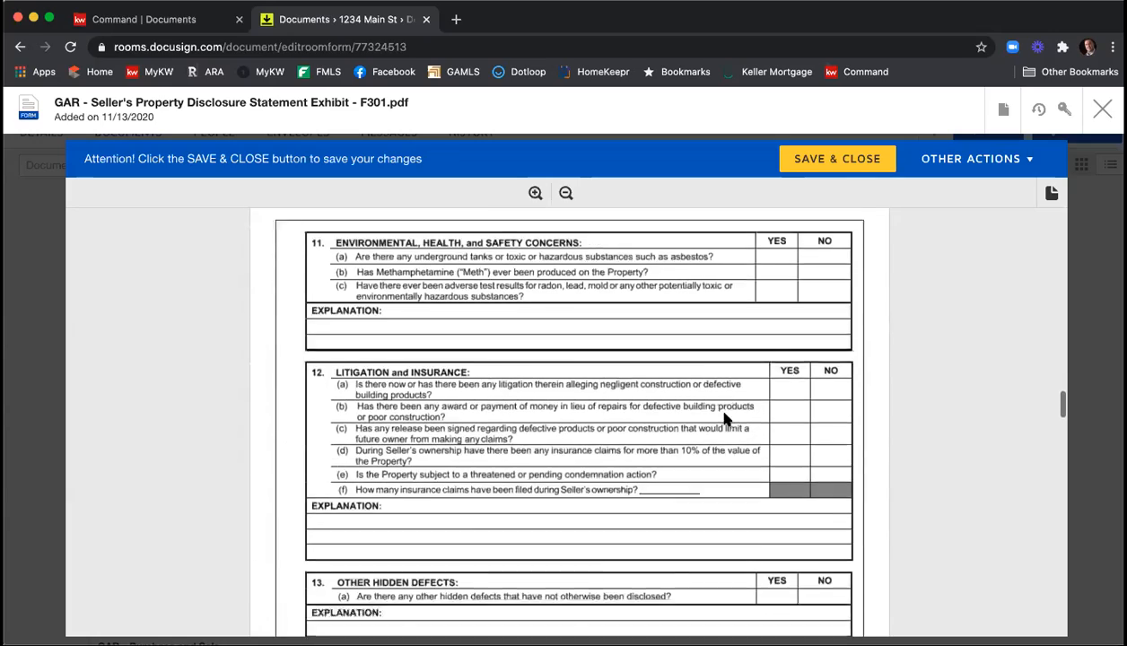
scroll(727, 419, down, 10)
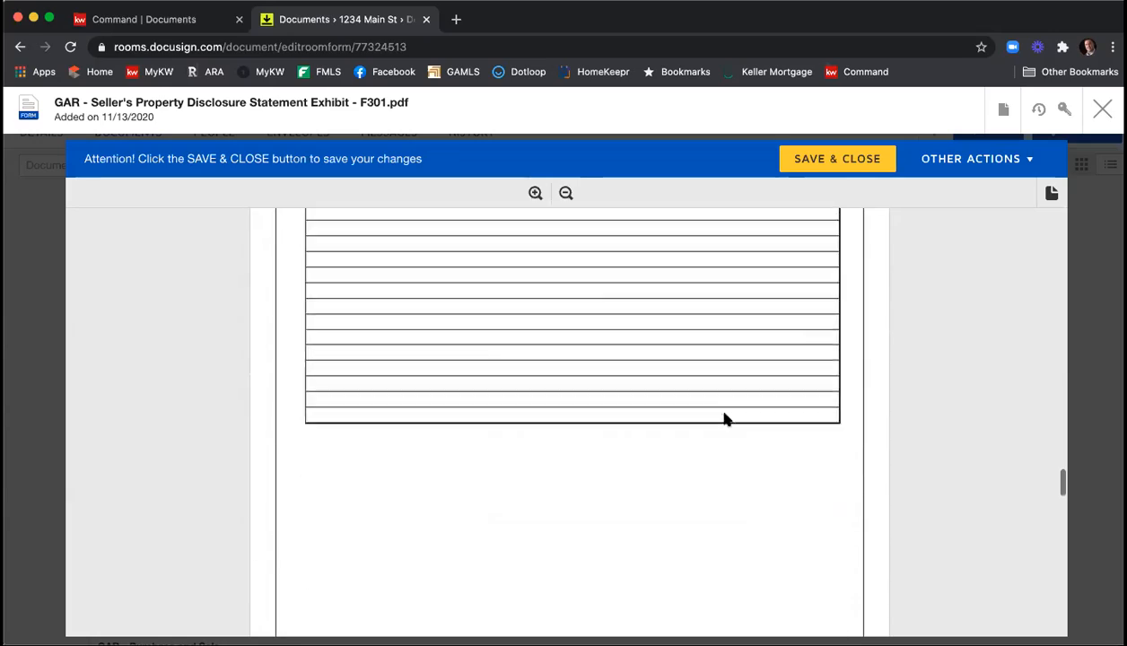
scroll(727, 419, down, 10)
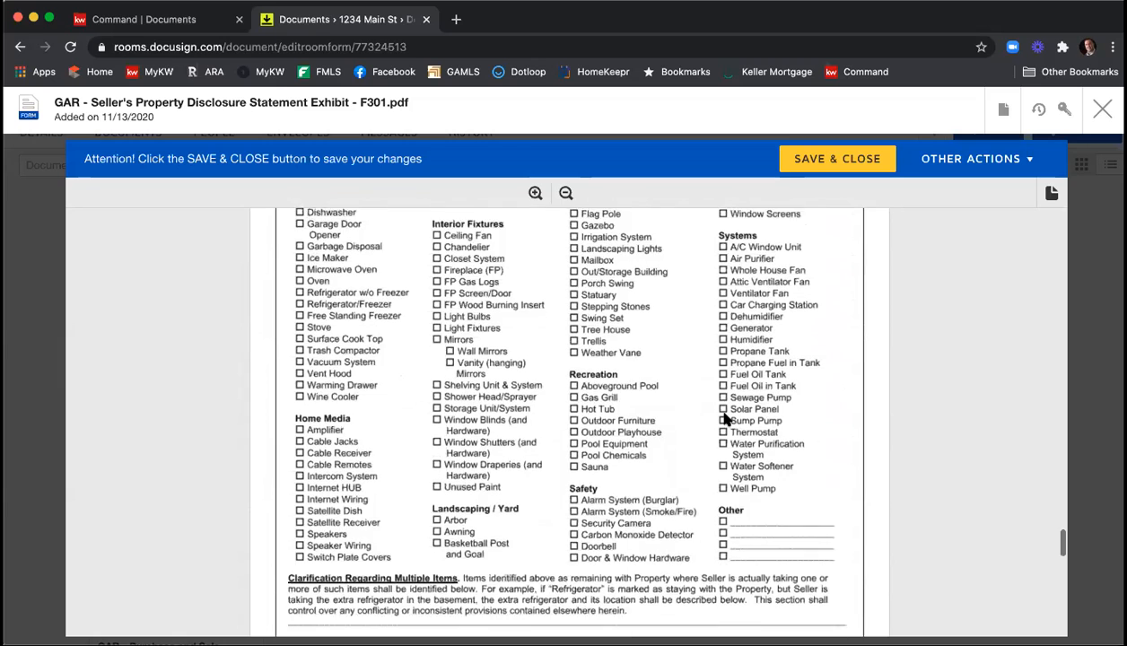
scroll(727, 419, down, 8)
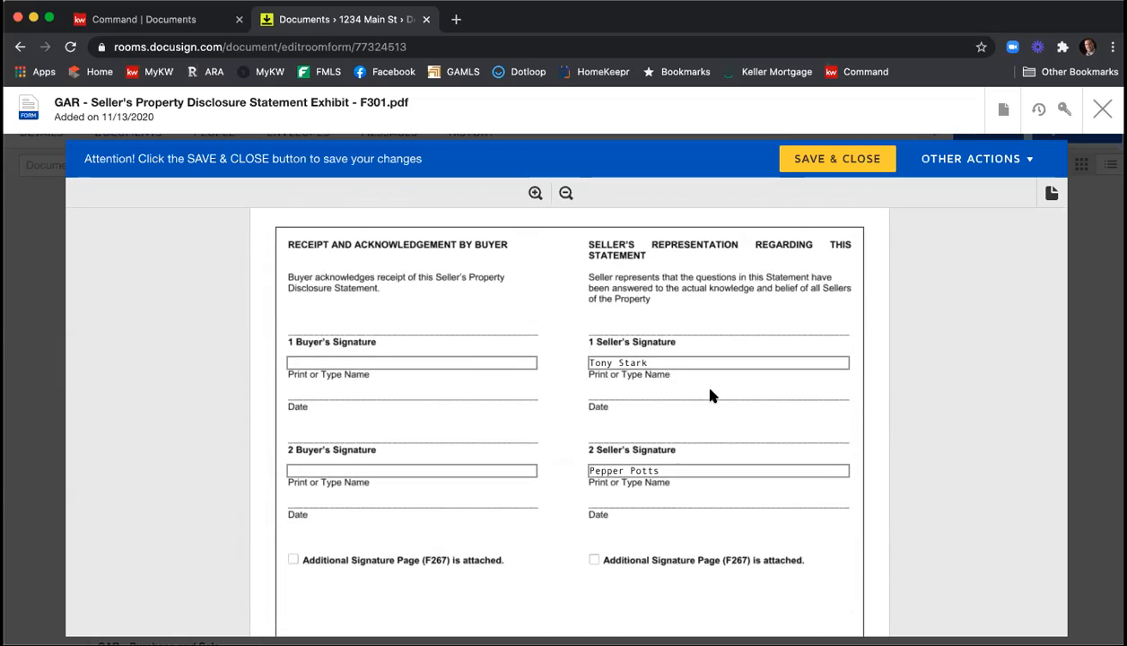
scroll(708, 394, down, 5)
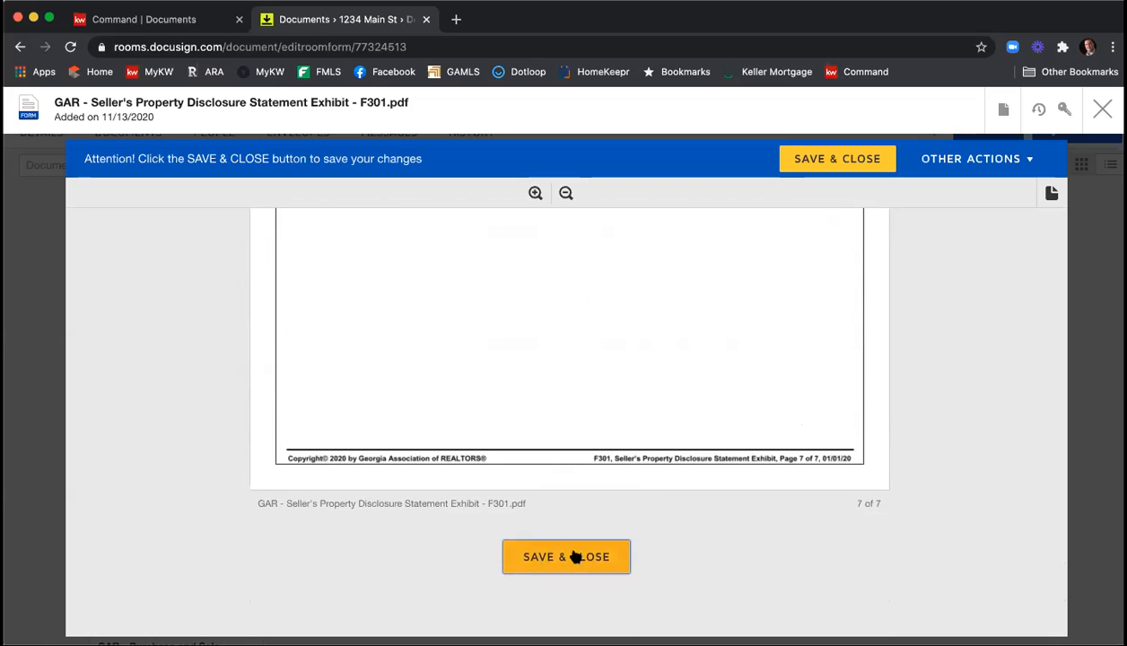
click(574, 555)
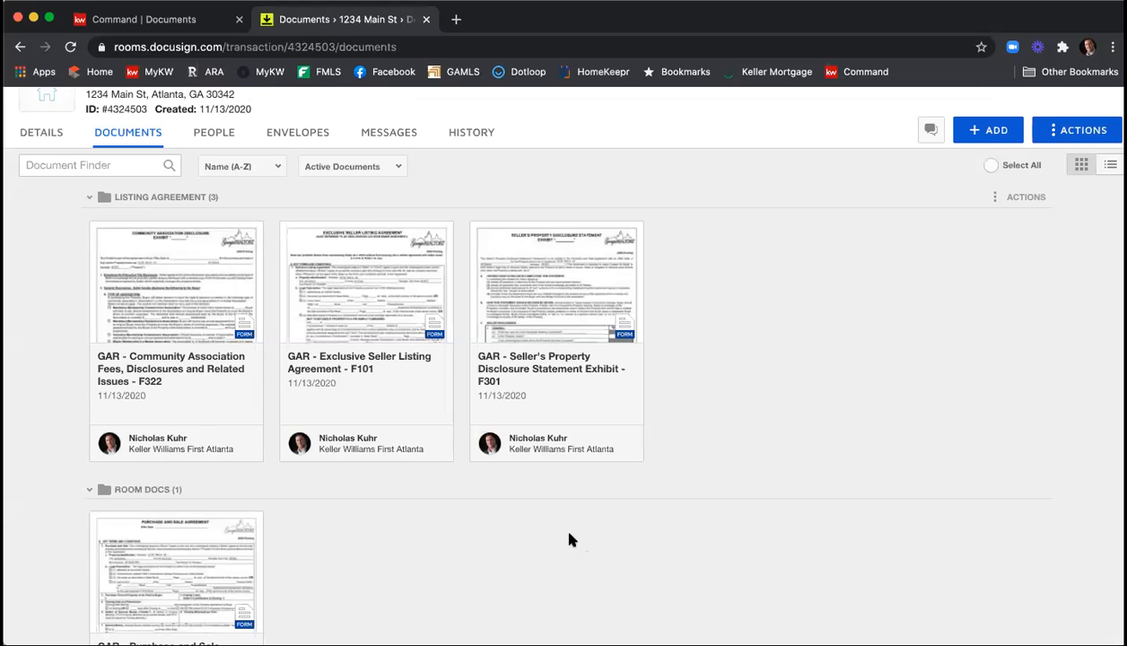
Open the GAR Community Association Fees, Disclosures and Related Issues form F322, review its three pages, and save and close it.
click(186, 298)
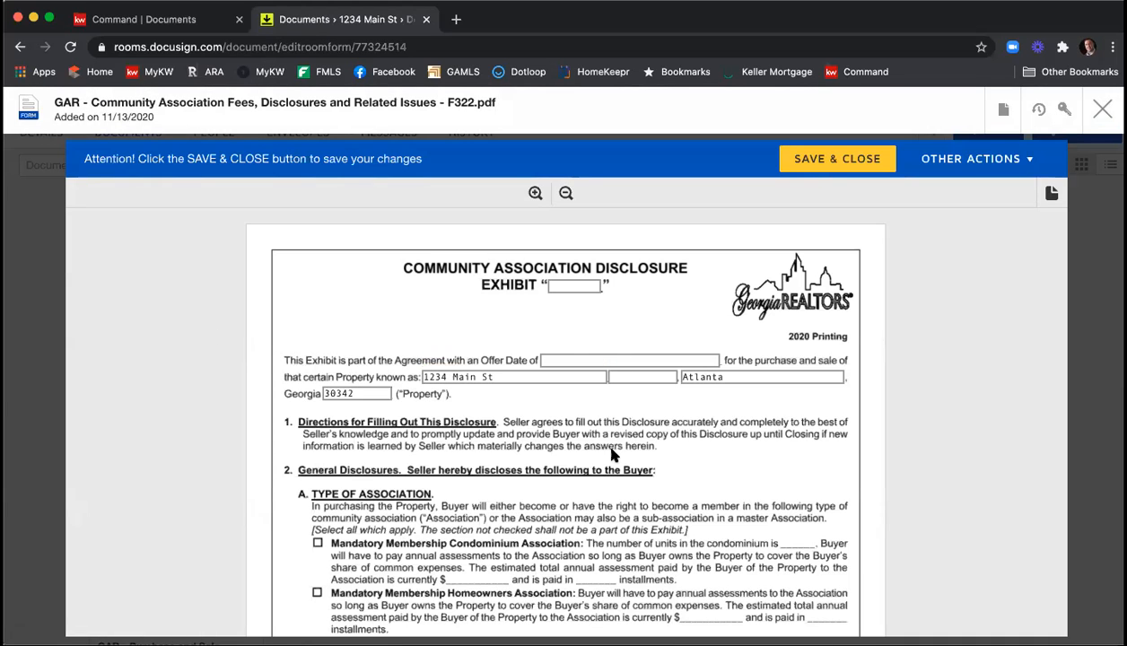
scroll(566, 296, down, 1)
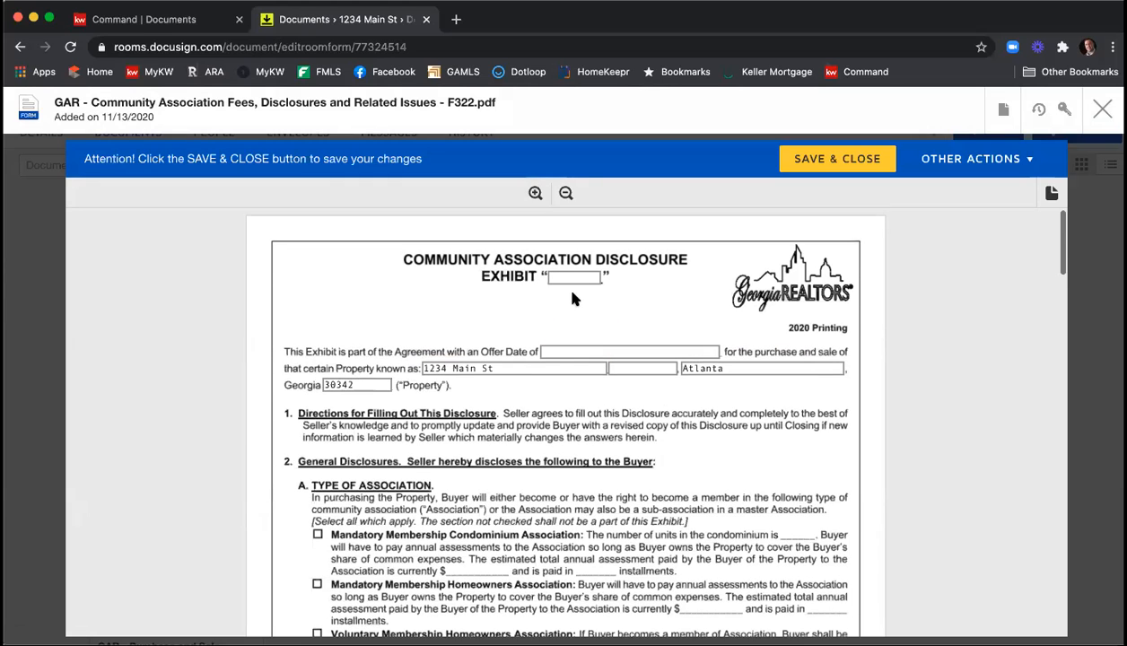
scroll(693, 285, down, 5)
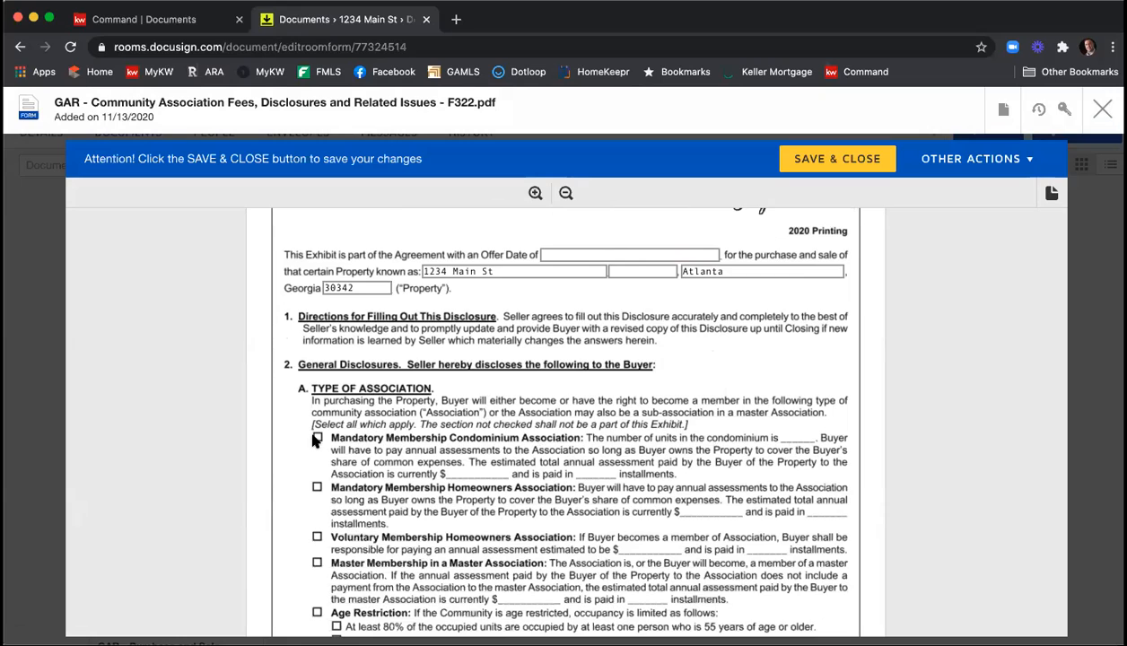
scroll(432, 426, down, 2)
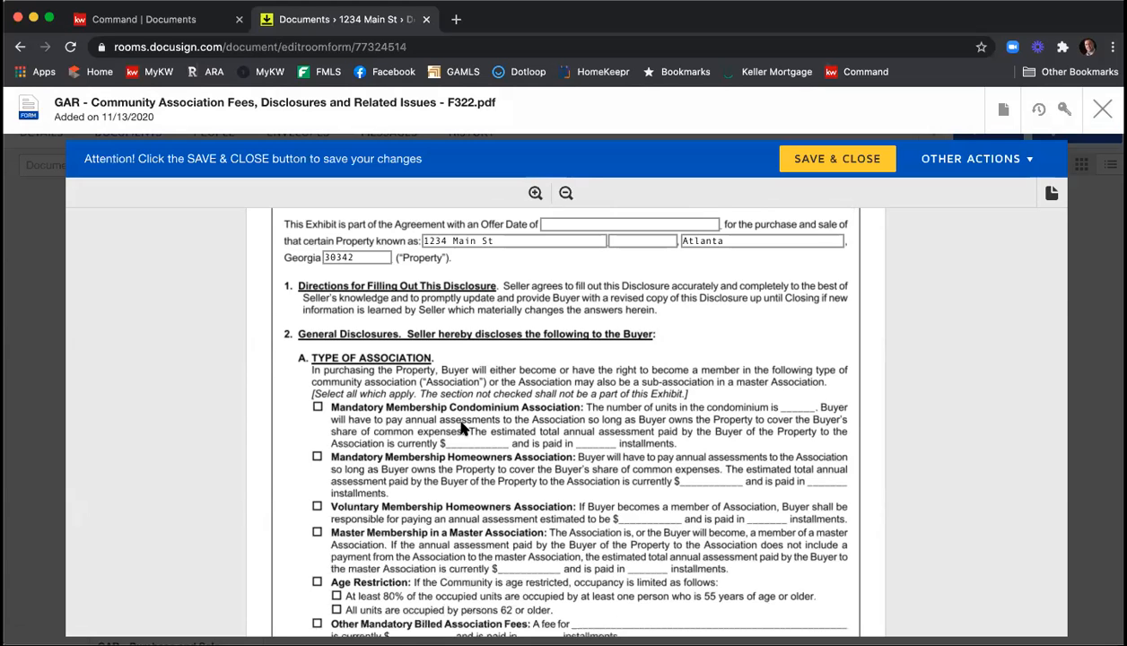
scroll(460, 427, down, 5)
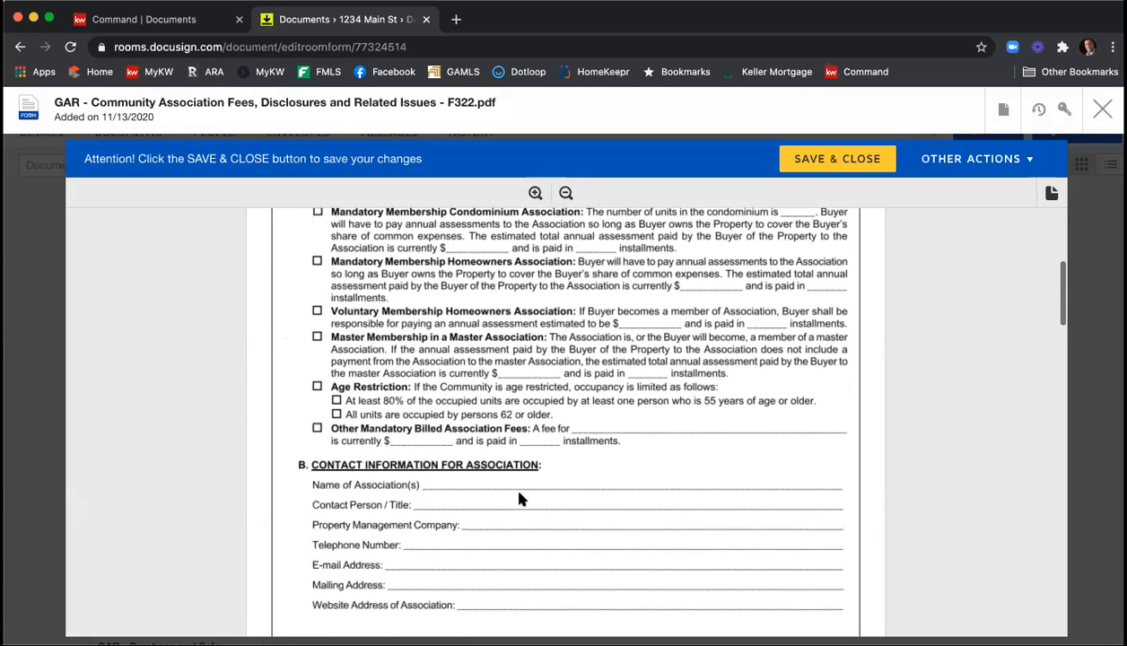
scroll(541, 503, down, 2)
scroll(613, 446, down, 15)
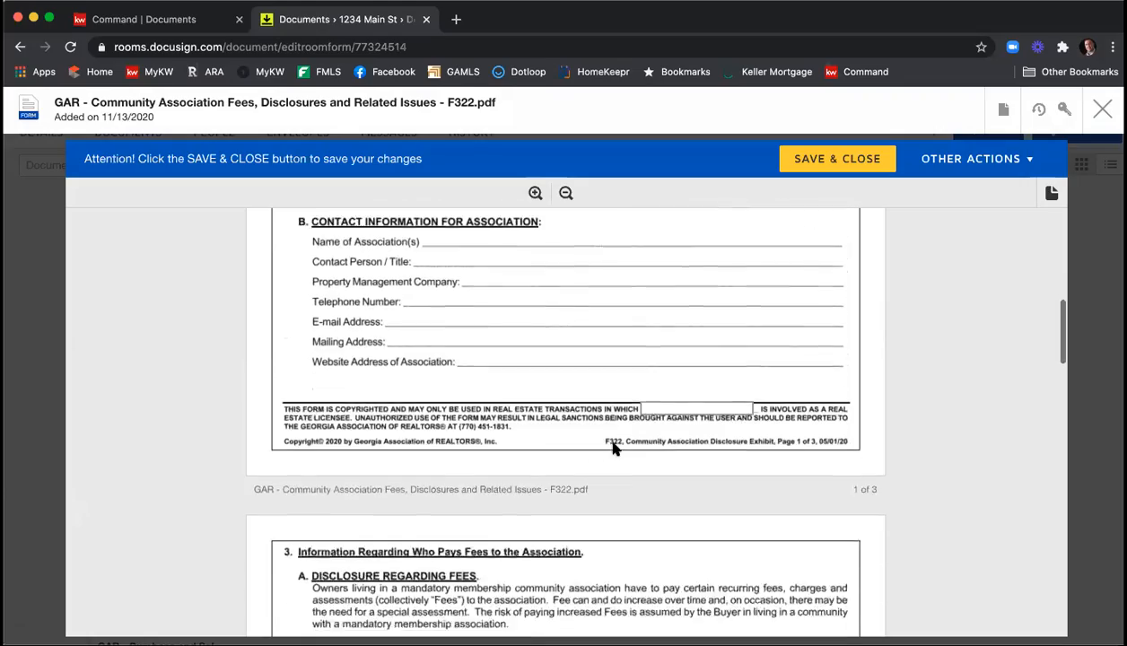
scroll(612, 448, down, 15)
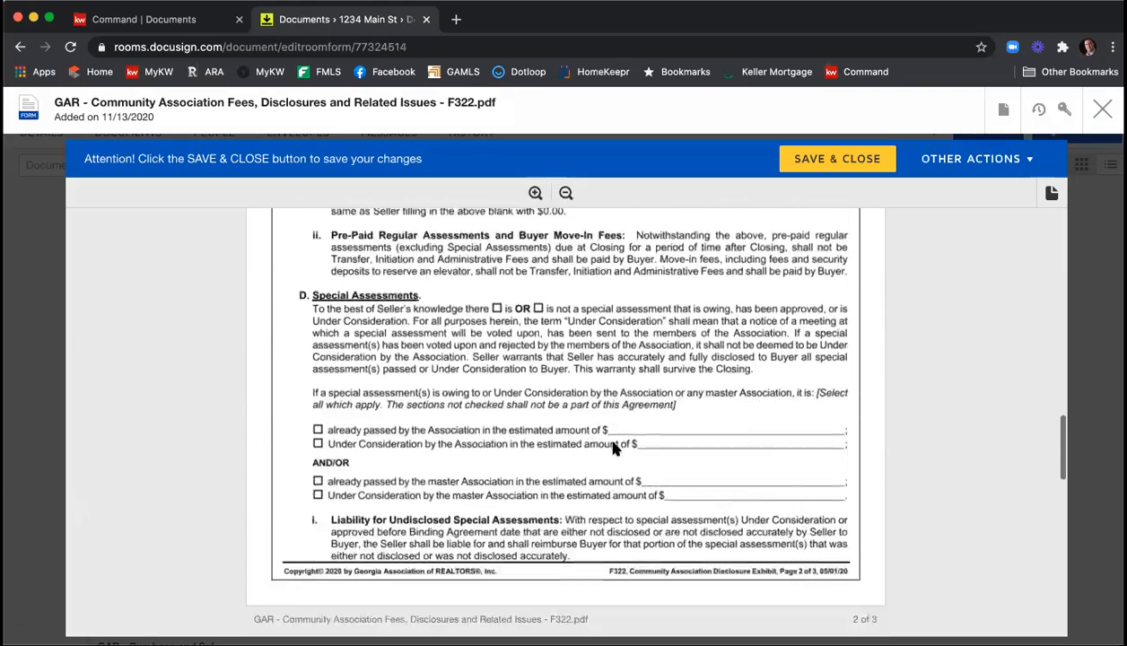
scroll(613, 449, down, 8)
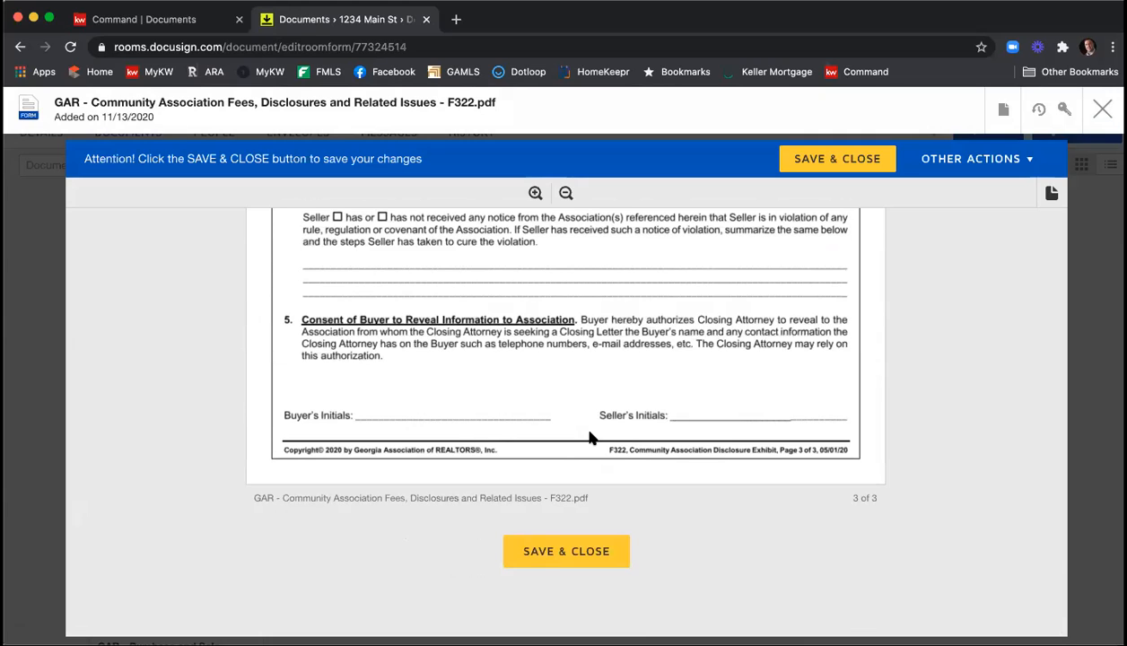
click(557, 556)
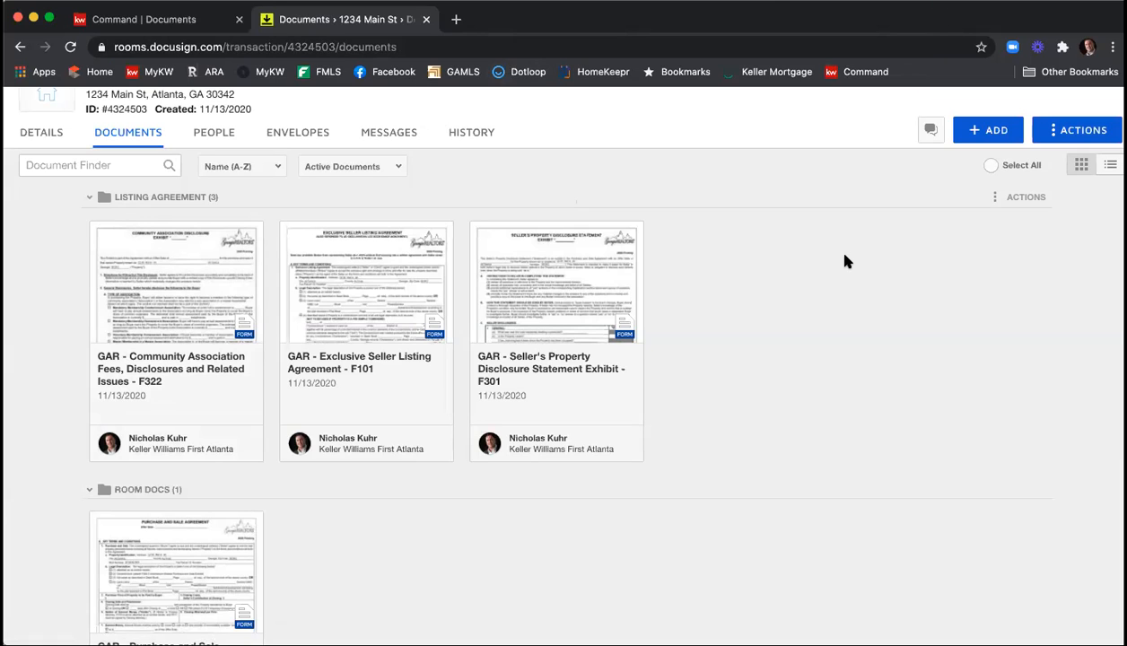
Open the GAR Purchase and Sale Agreement F201 from Room Docs and set the Offer Date to 11/13/2020.
scroll(825, 296, down, 3)
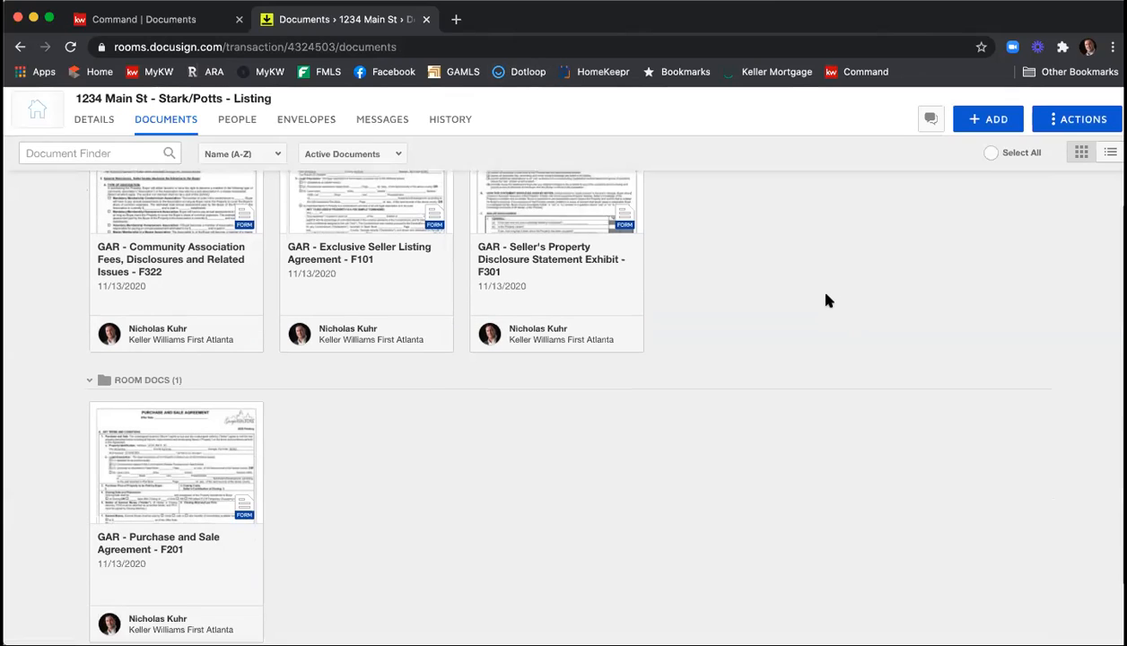
scroll(826, 300, down, 2)
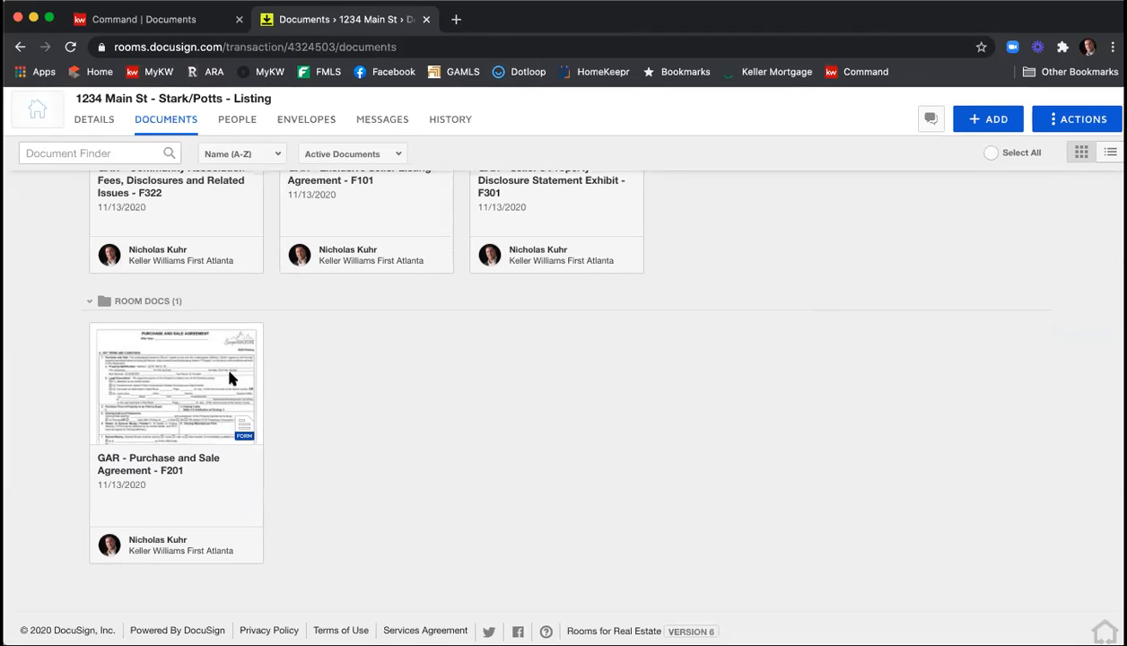
click(194, 384)
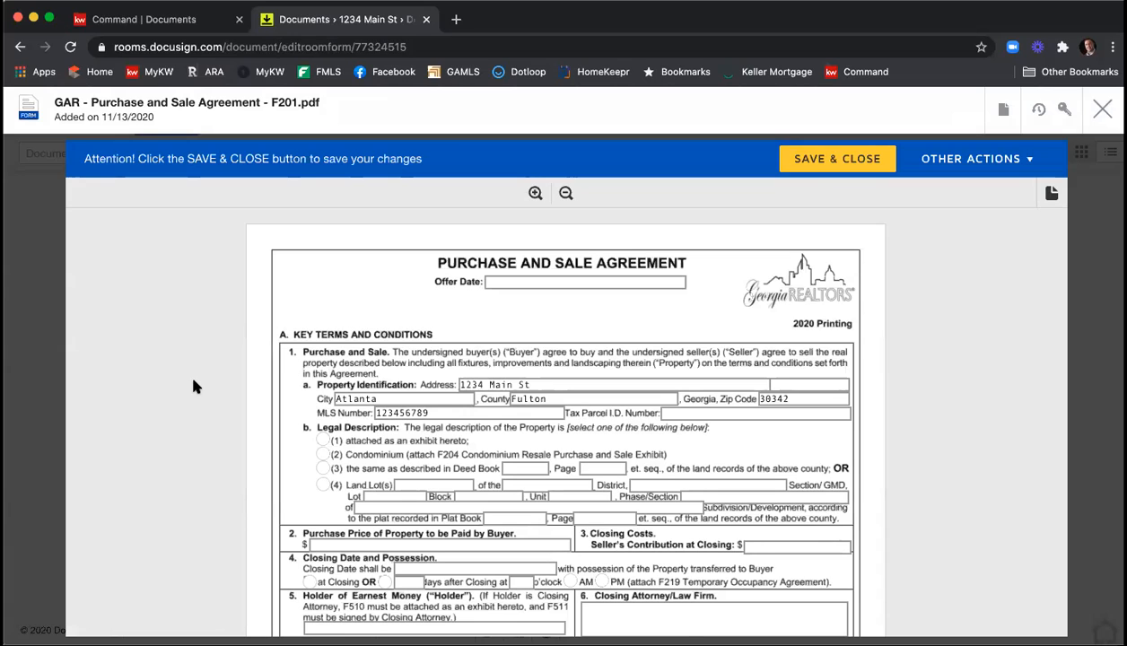
click(511, 282)
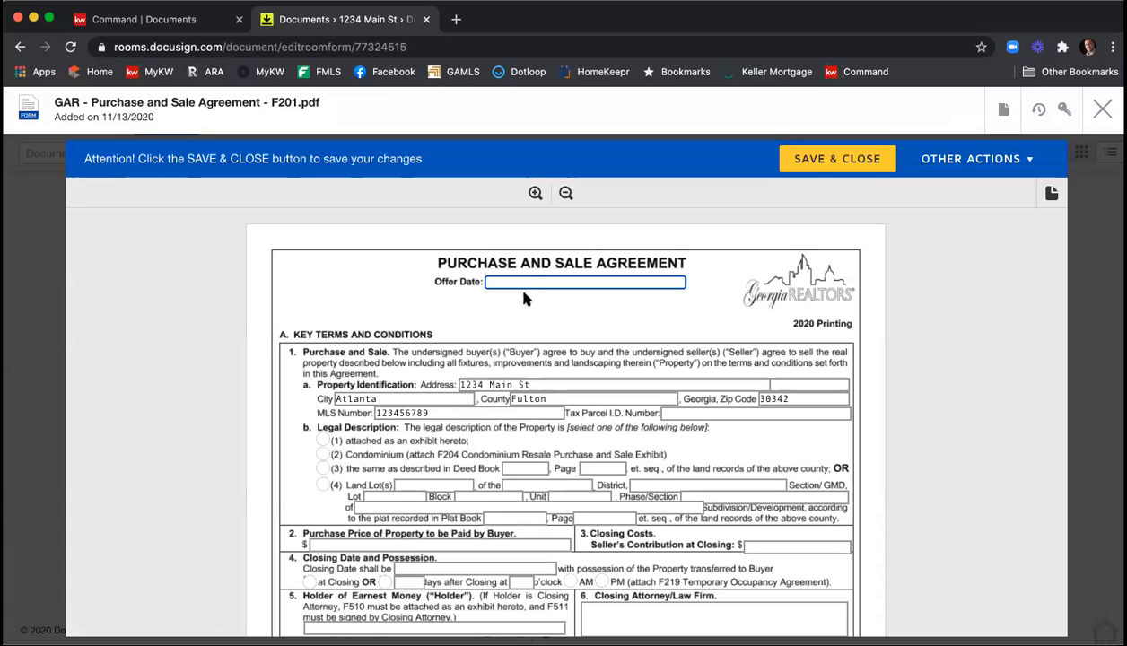
text(11/13/2020)
Fill in the Tax Parcel I.D. Number and set the Legal Description to option (1), attached as an exhibit hereto.
scroll(373, 293, down, 1)
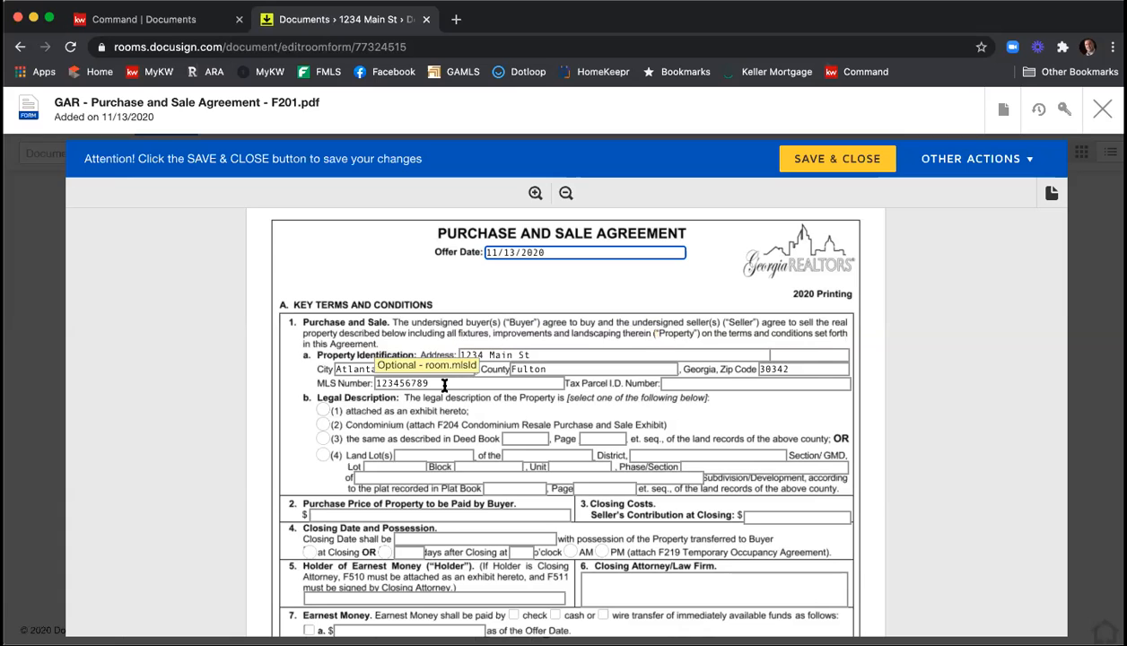
click(695, 383)
text(1)
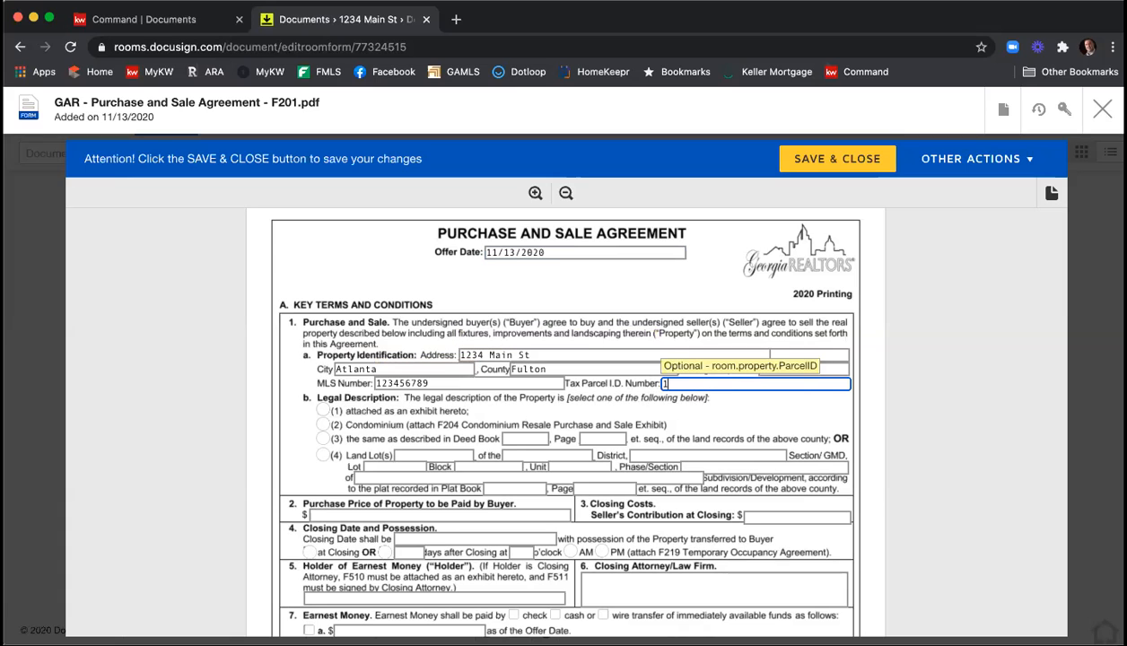
text(23456789)
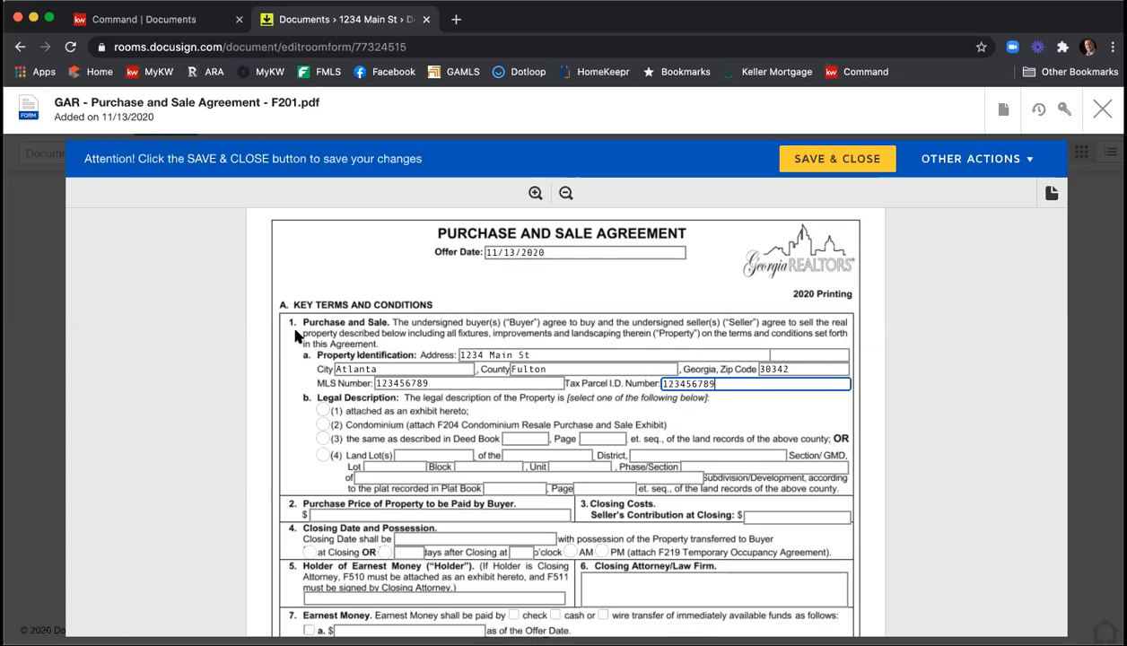
scroll(291, 328, down, 2)
scroll(291, 330, down, 2)
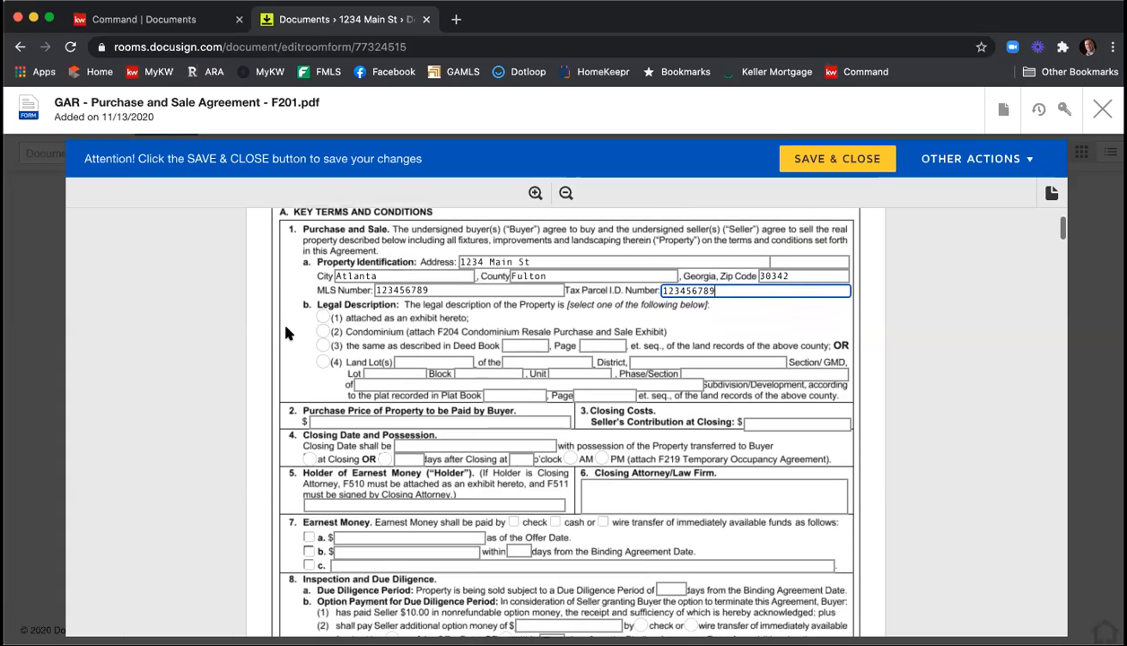
click(322, 319)
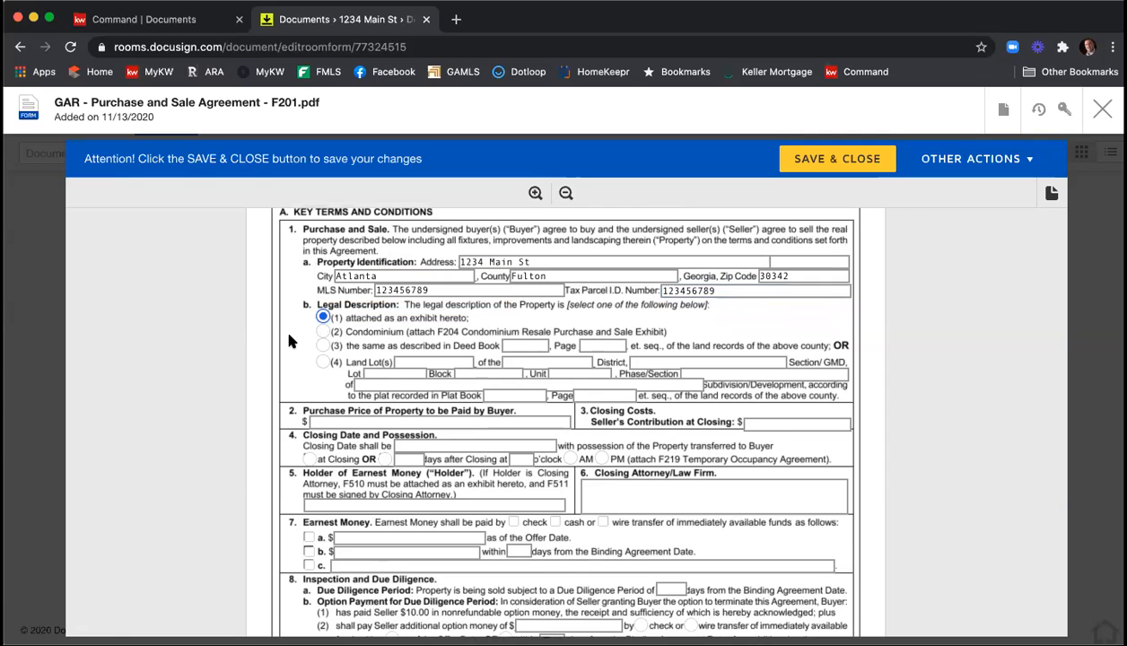
Set the purchase price to 370000 and the Seller's Contribution at Closing to 5000.
scroll(297, 339, down, 2)
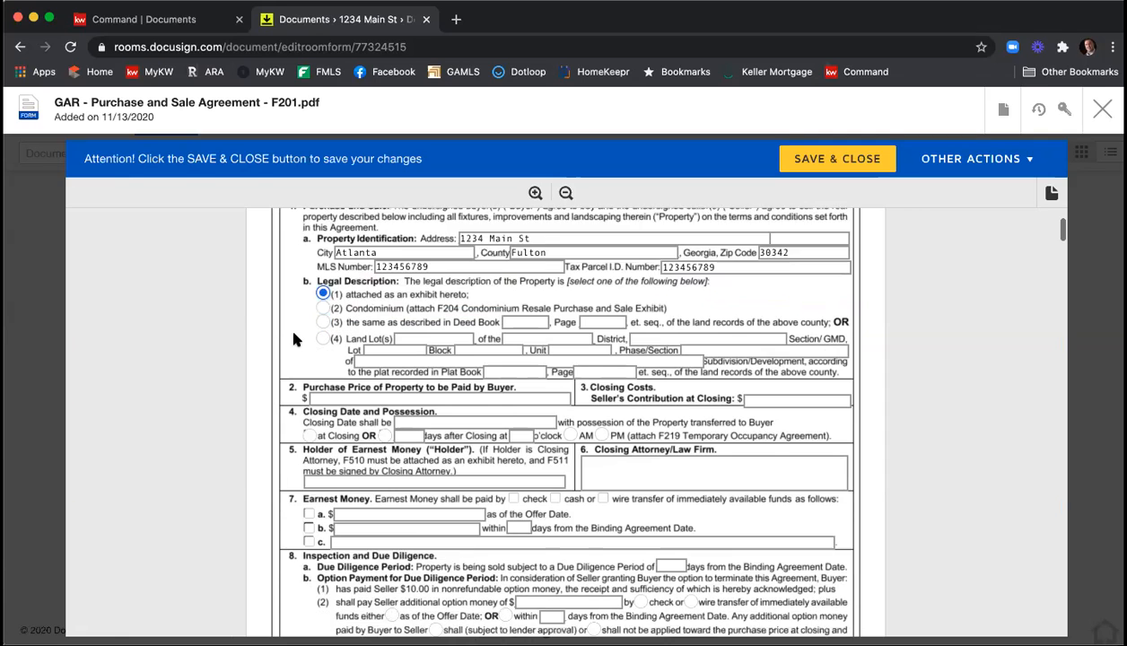
click(381, 366)
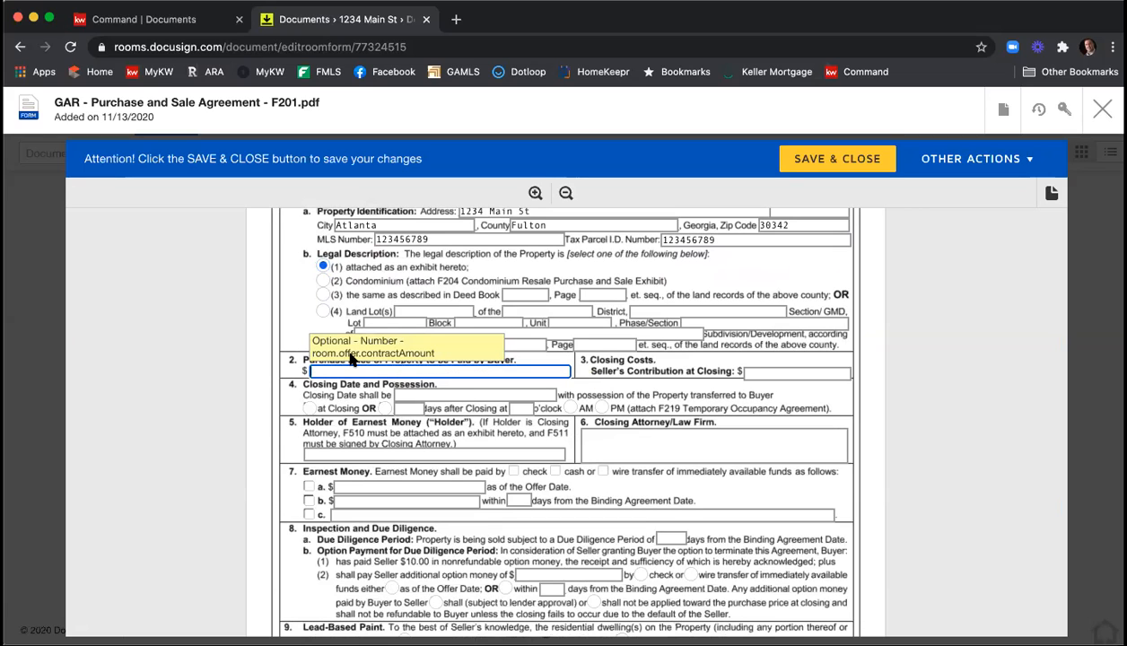
text(370000)
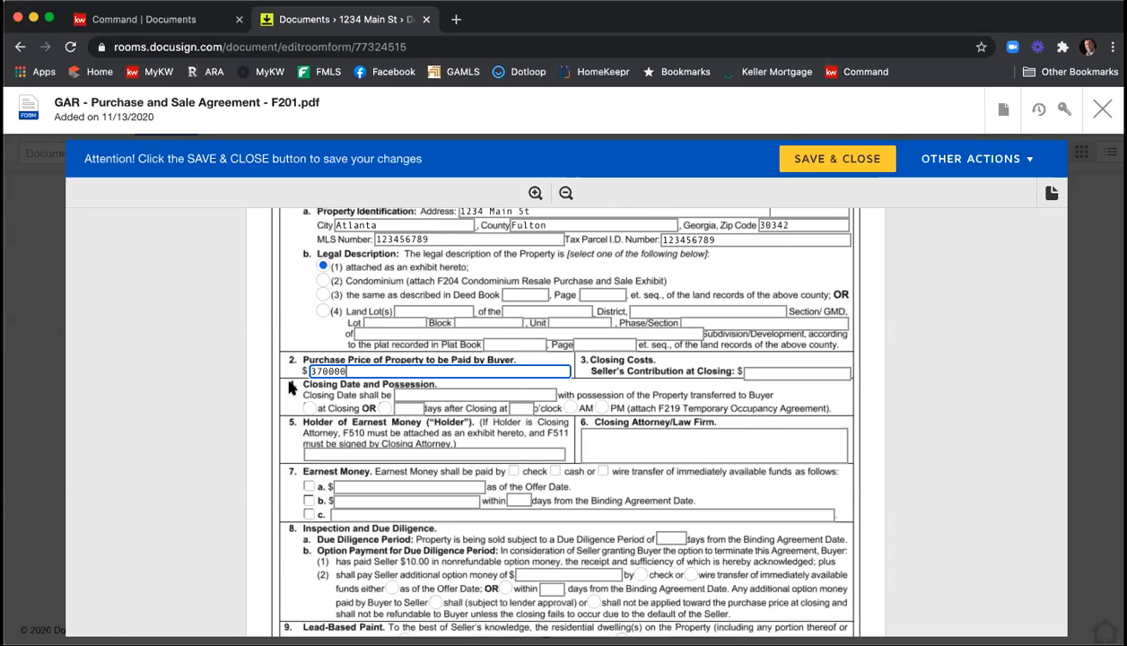
click(781, 372)
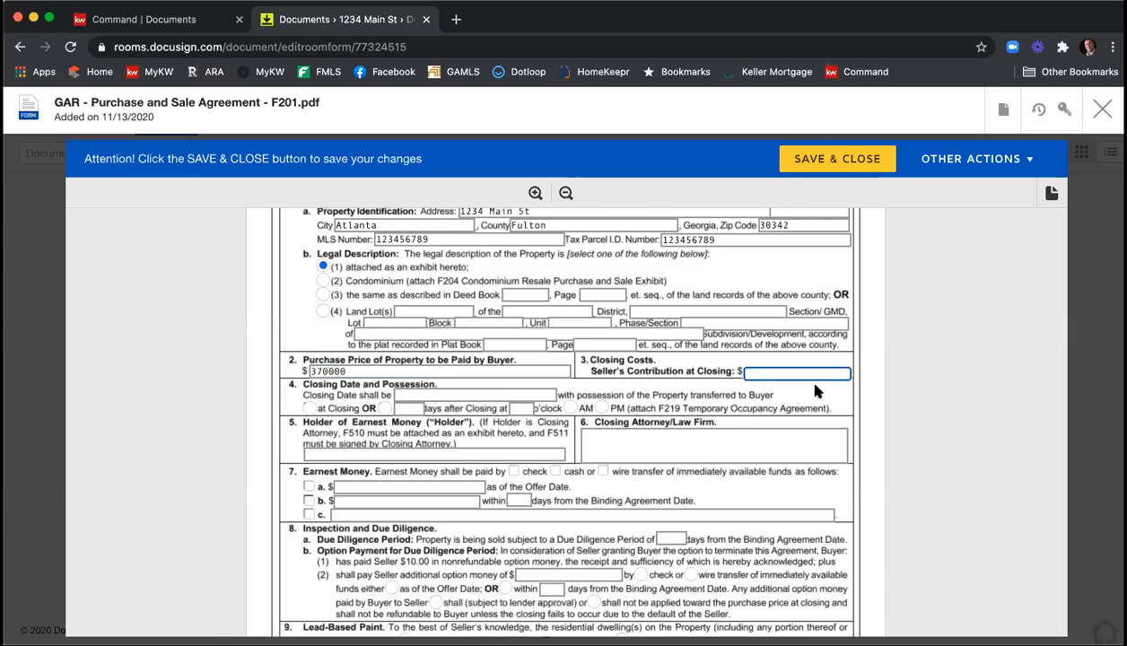
text(5000)
Set the Closing Date to 12/13/2020 with possession of the property transferred to the buyer at Closing.
click(432, 396)
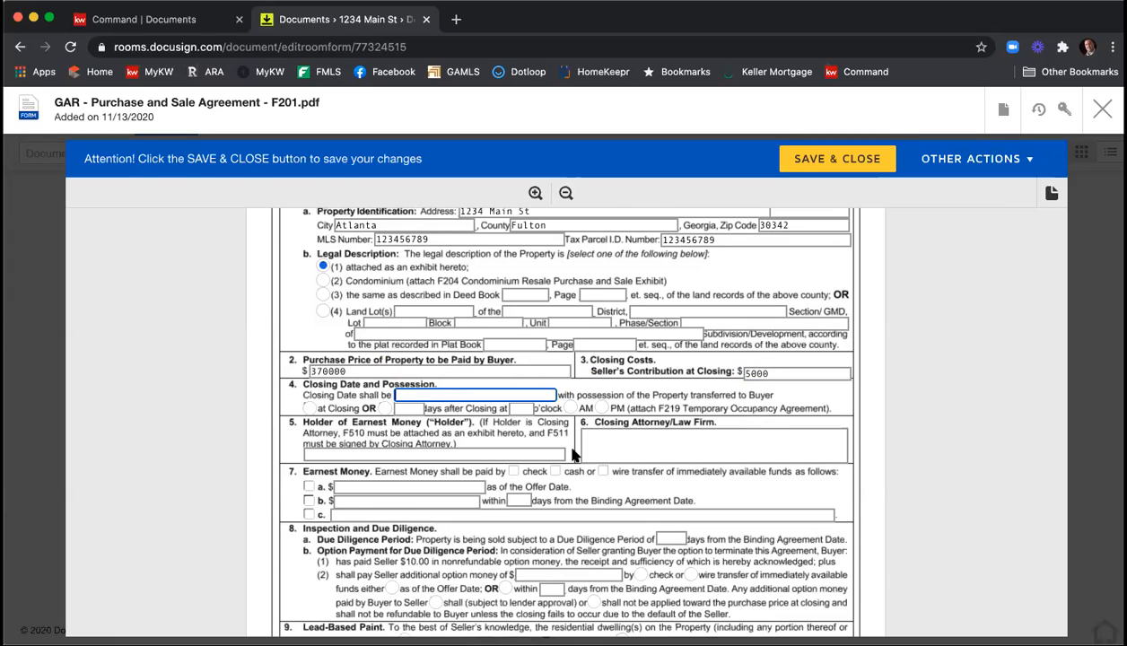
text(12/13/2020)
click(313, 409)
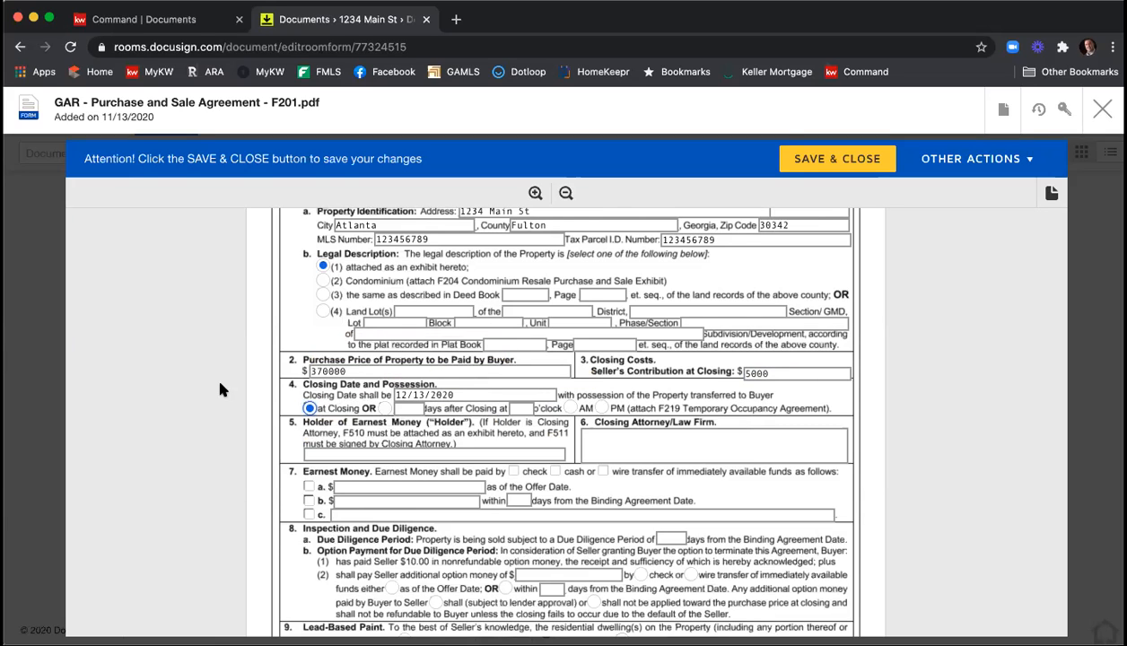
scroll(220, 389, down, 1)
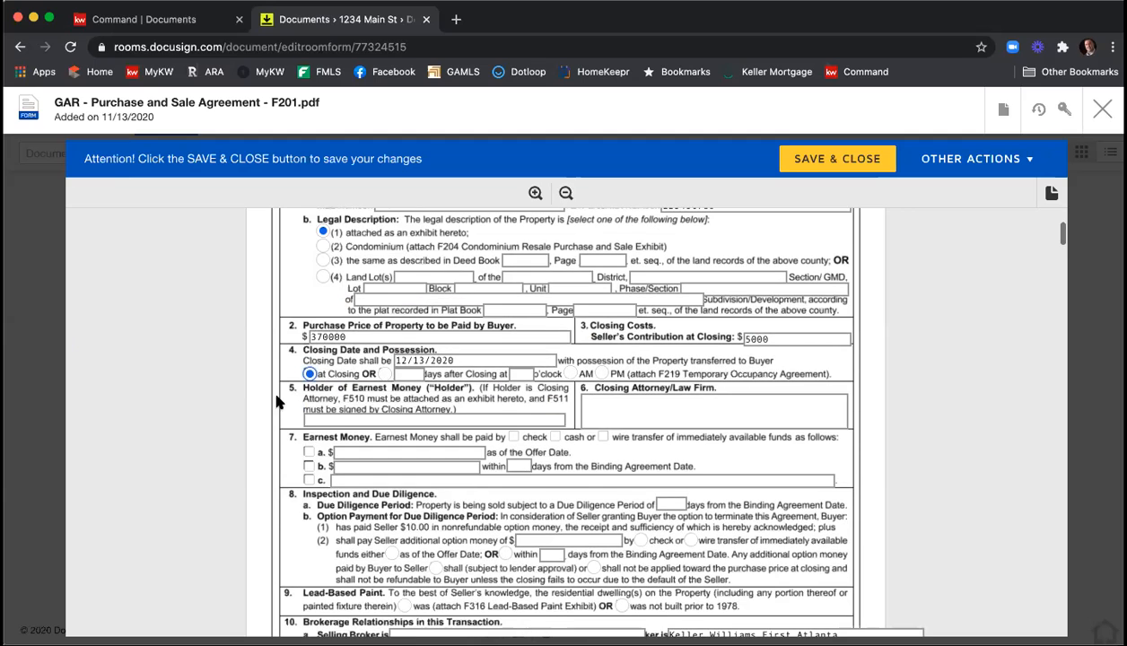
Enter KWFA as the Holder of Earnest Money and C&B as the Closing Attorney/Law Firm.
click(330, 415)
text(KWD)
key(BackSpace)
key(BackSpace)
text(WFA)
key(Tab)
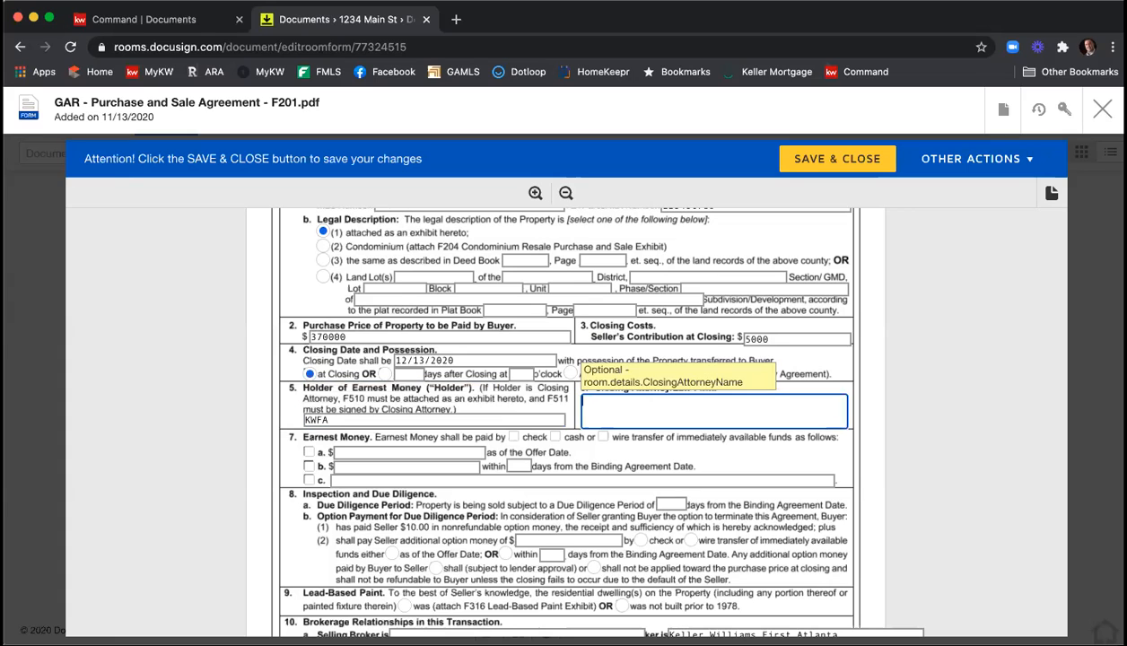
text(C&B)
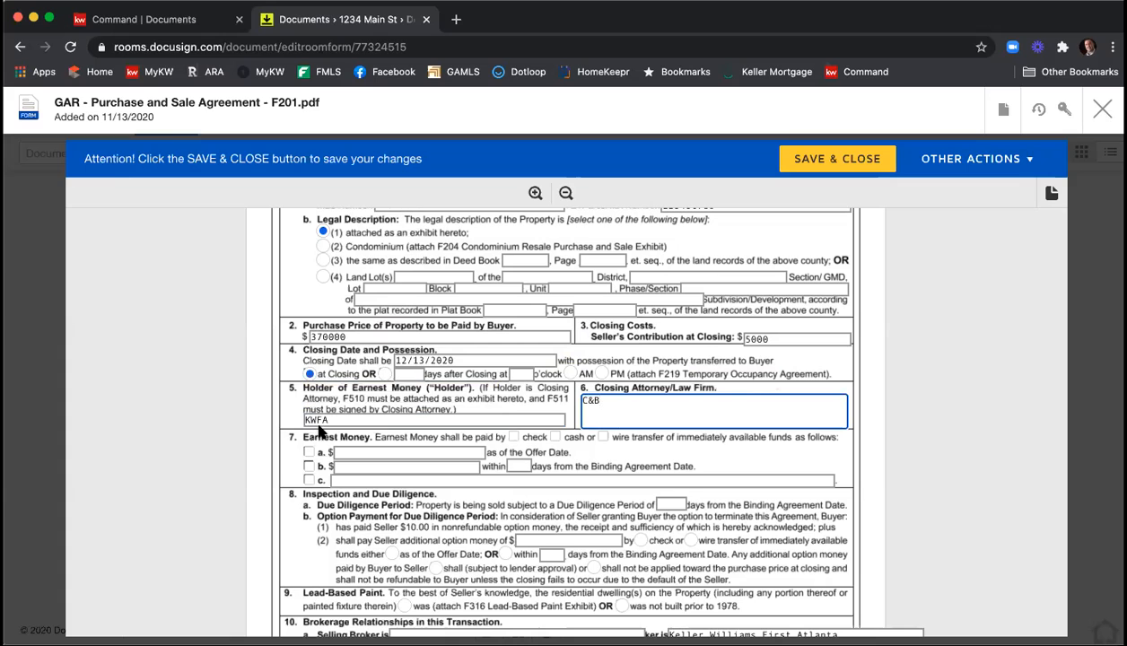
Set the earnest money to be paid by check under option b, 3700 within 3 days from the Binding Agreement Date.
click(511, 438)
click(308, 466)
click(380, 466)
text(3700)
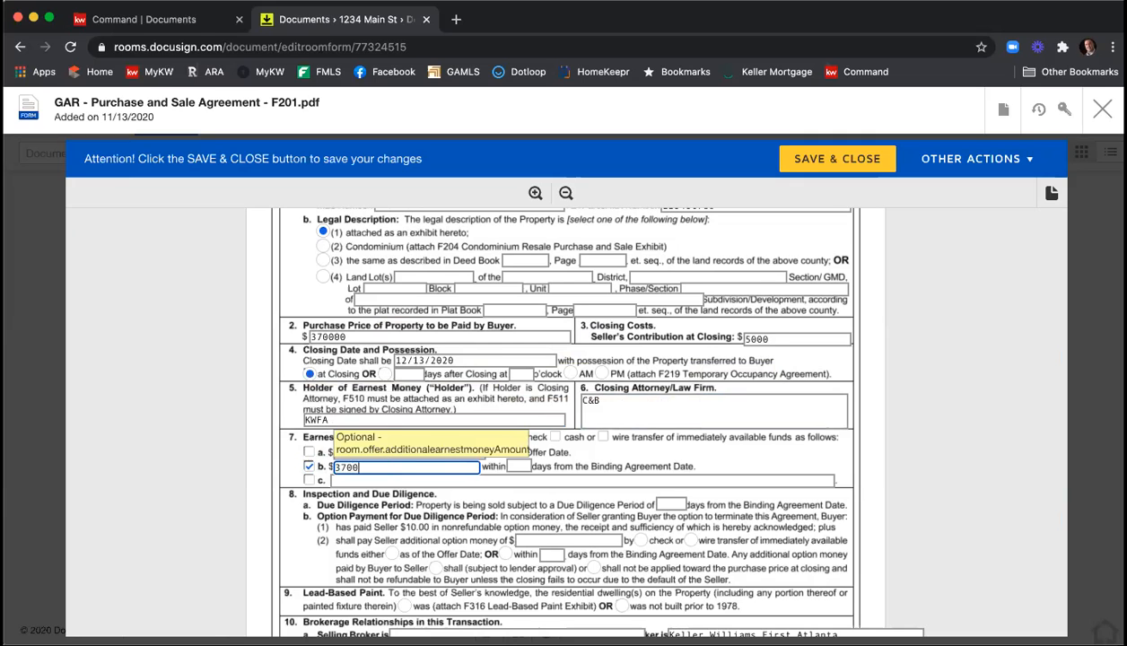
key(Tab)
text(3)
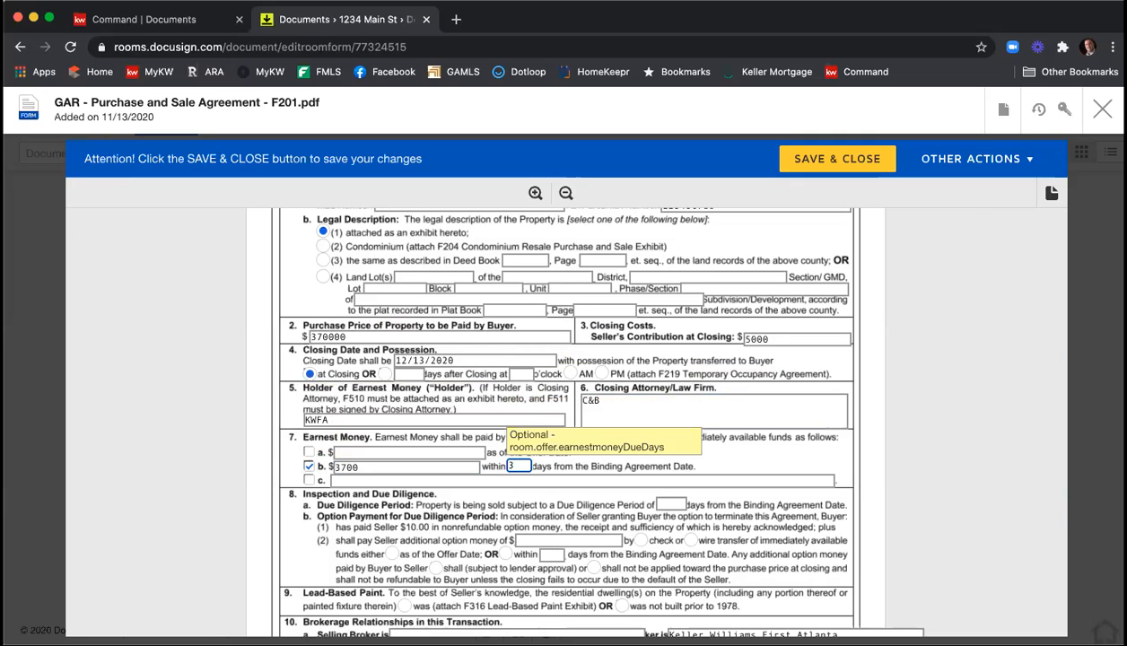
Set the Due Diligence Period to 10 days and mark under Lead-Based Paint that the dwelling was not built prior to 1978.
scroll(779, 435, down, 3)
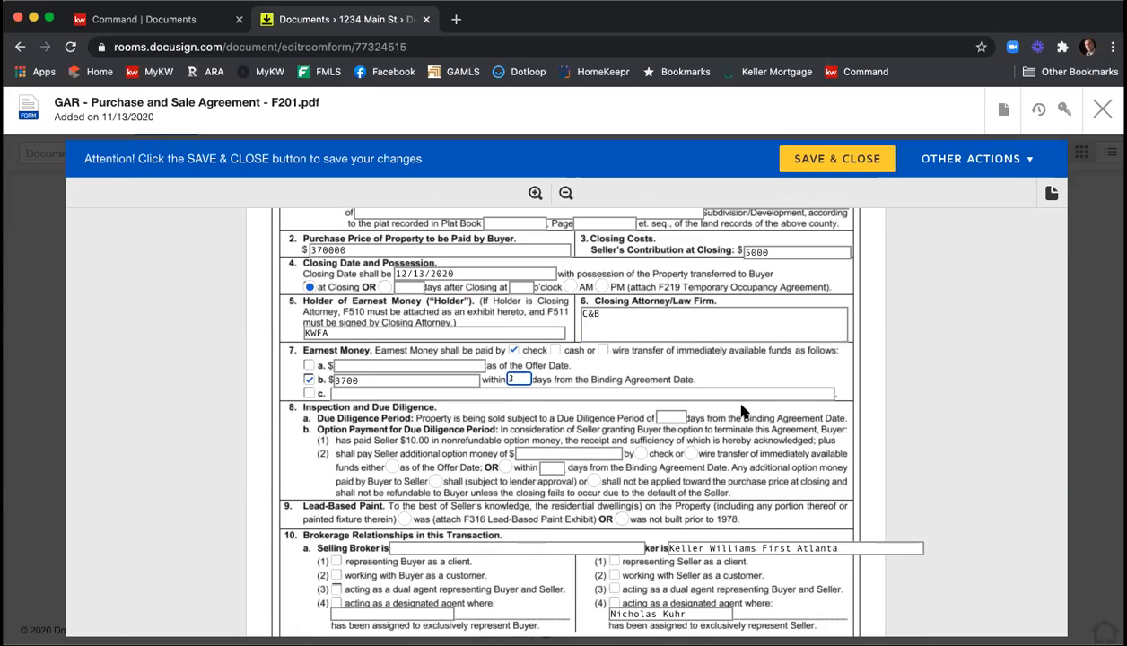
scroll(728, 401, down, 1)
click(669, 393)
text(10)
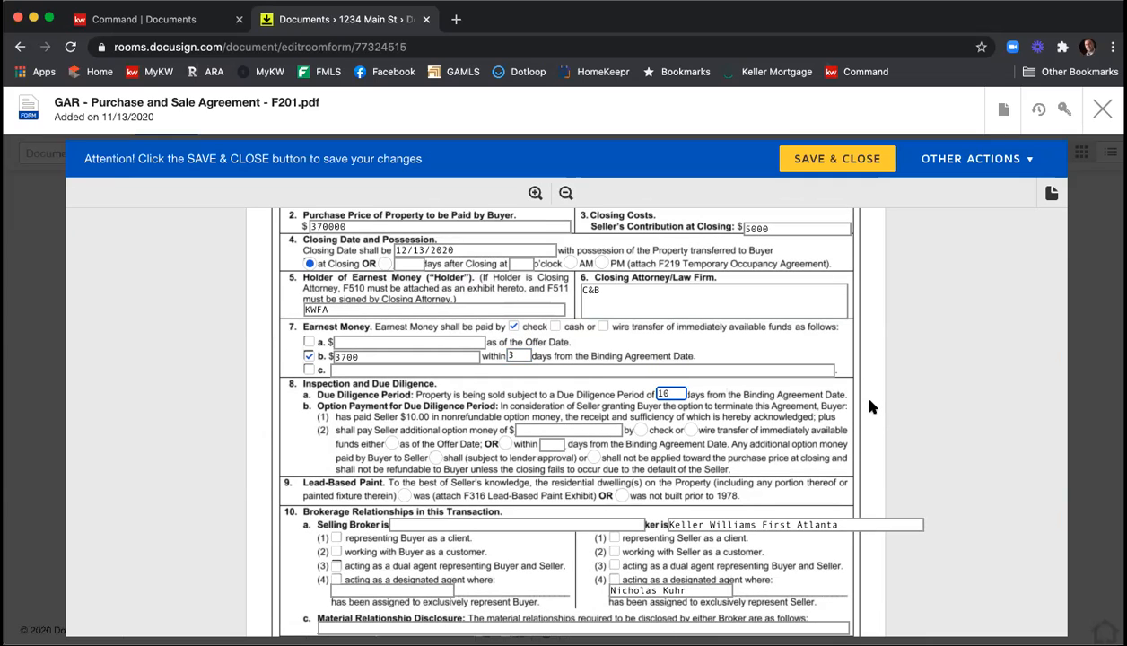
scroll(866, 399, down, 3)
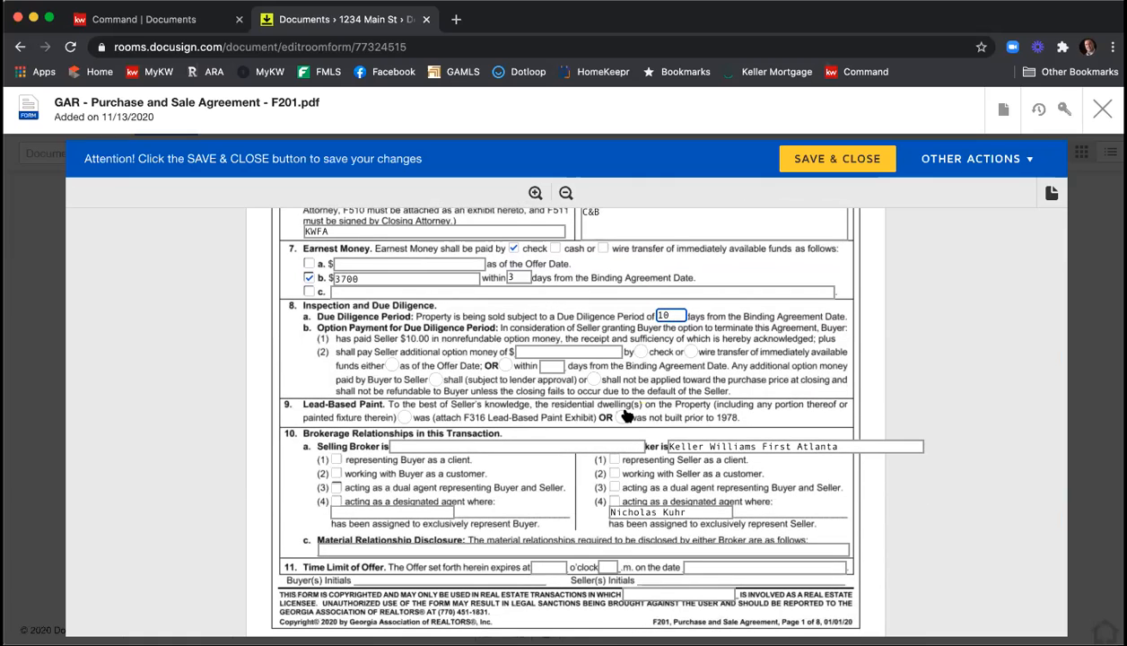
click(621, 417)
Enter Harry Norman as Selling Broker representing Buyer as a client, and mark the listing broker as representing Seller as a client.
scroll(793, 398, down, 2)
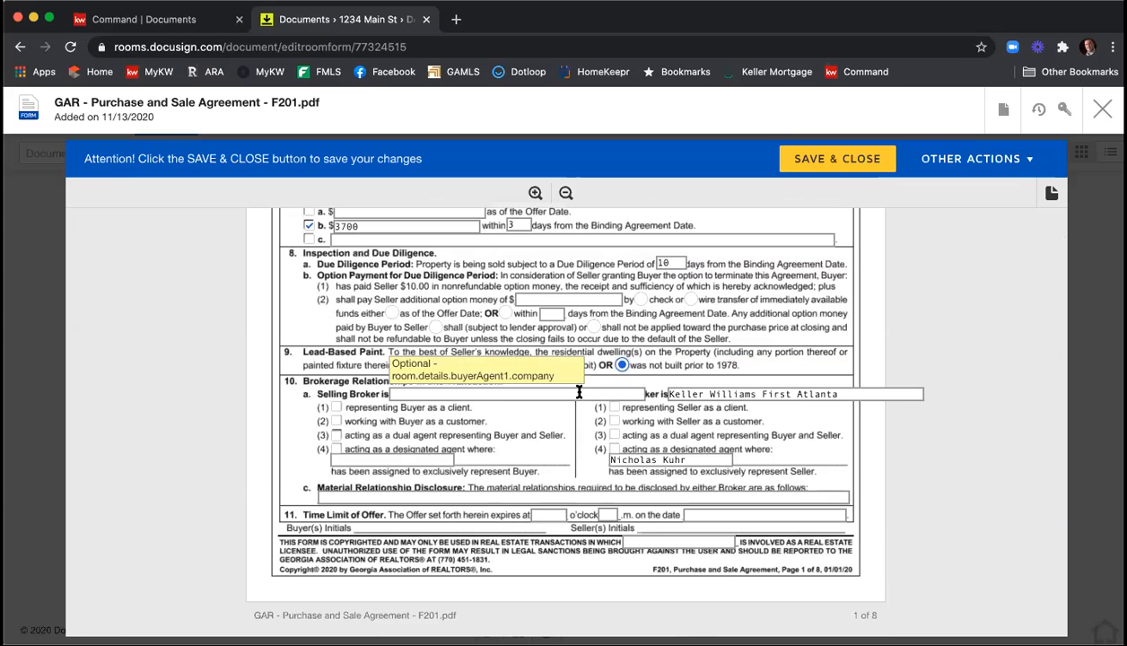
click(433, 393)
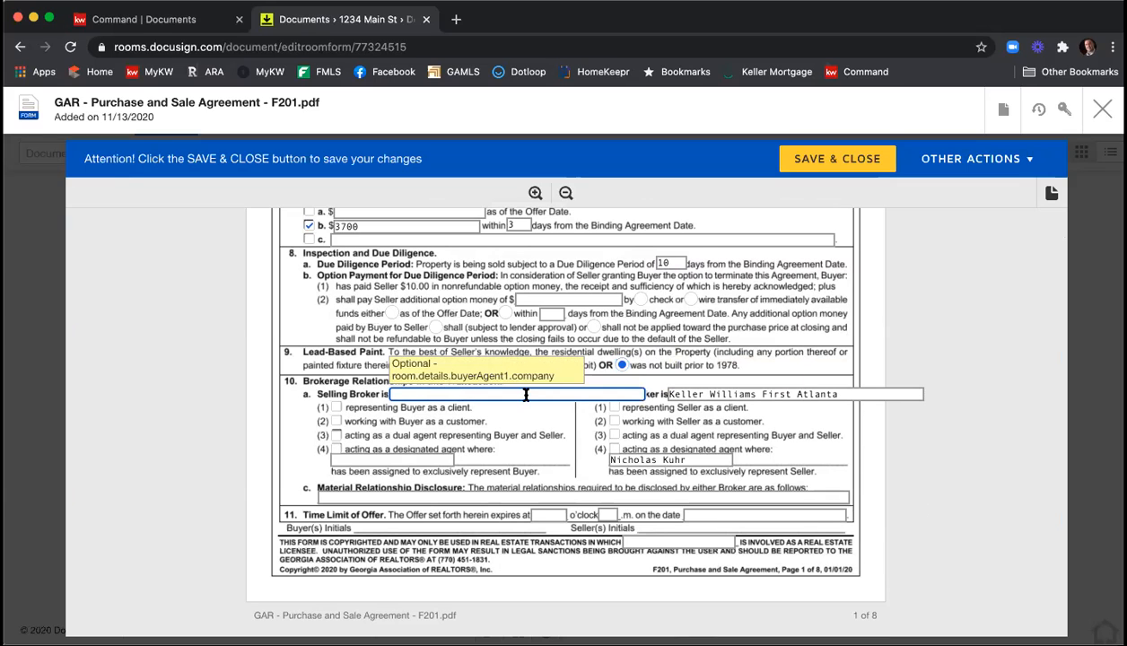
text(Harry Norman)
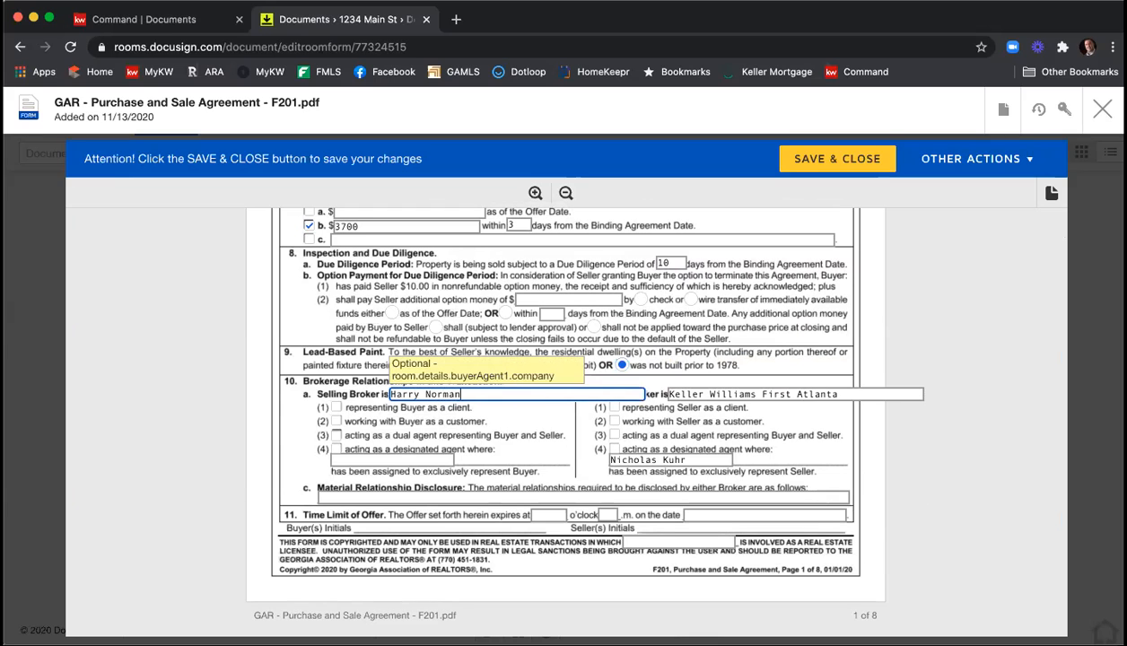
click(336, 408)
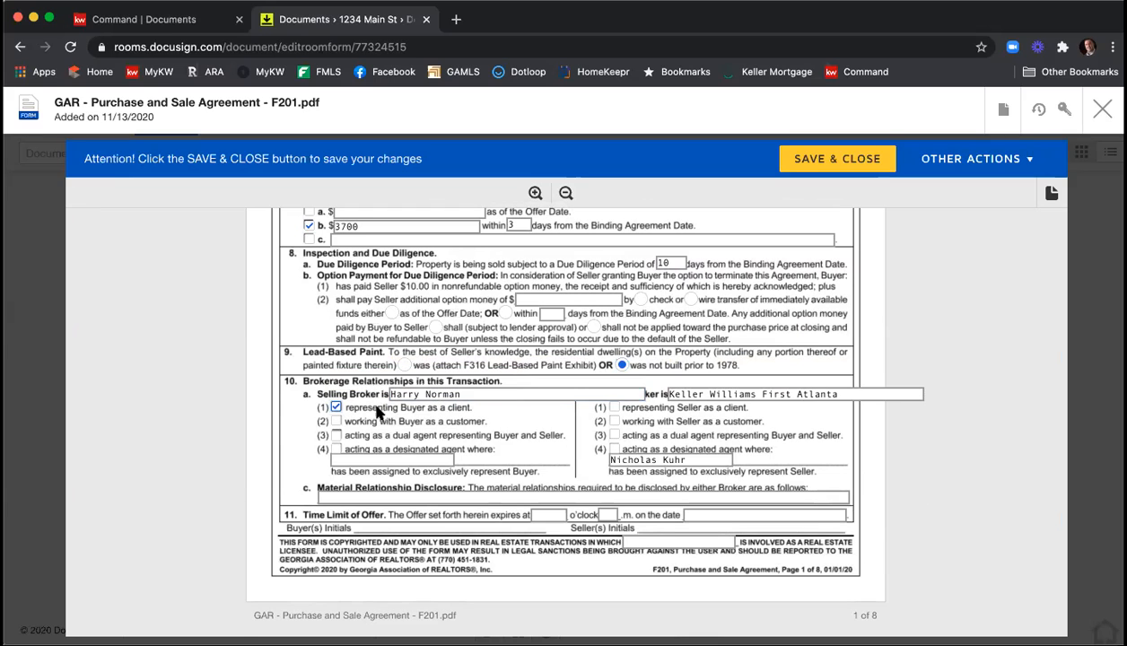
click(614, 407)
Enter N/A for the Material Relationship Disclosure in section 10.
scroll(922, 465, down, 1)
click(478, 473)
text(N/A)
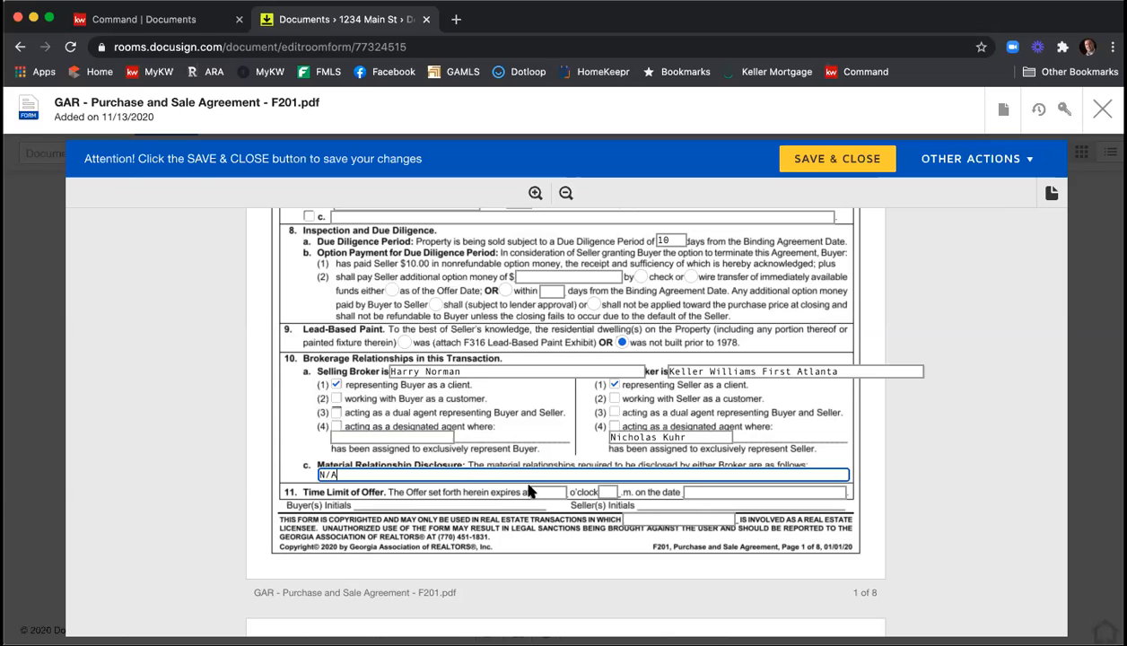
Set the Time Limit of Offer to expire at 12 o'clock p.m. on 11/14/2020.
click(541, 489)
text(12)
key(Tab)
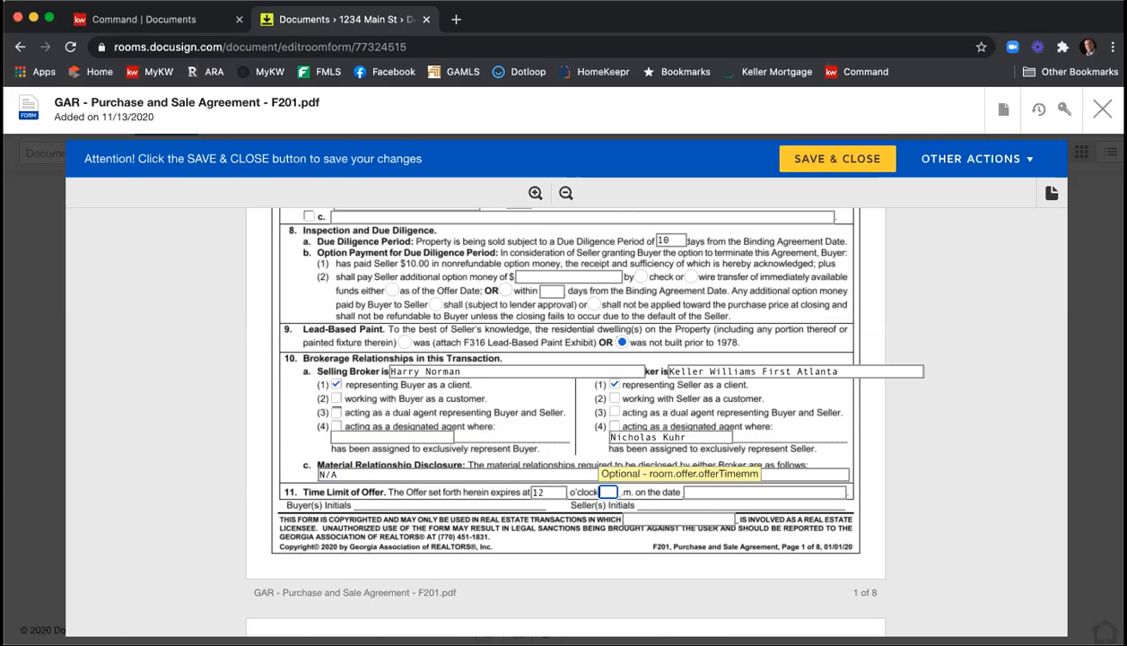
text(p)
key(Tab)
text(1)
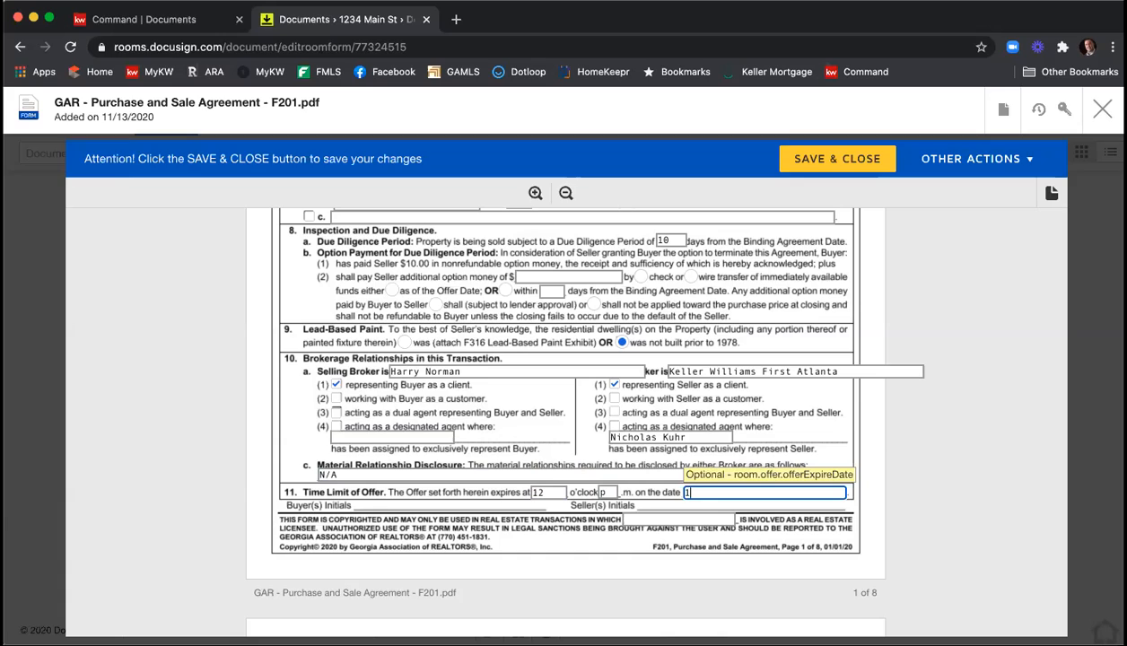
text(1/14/2020)
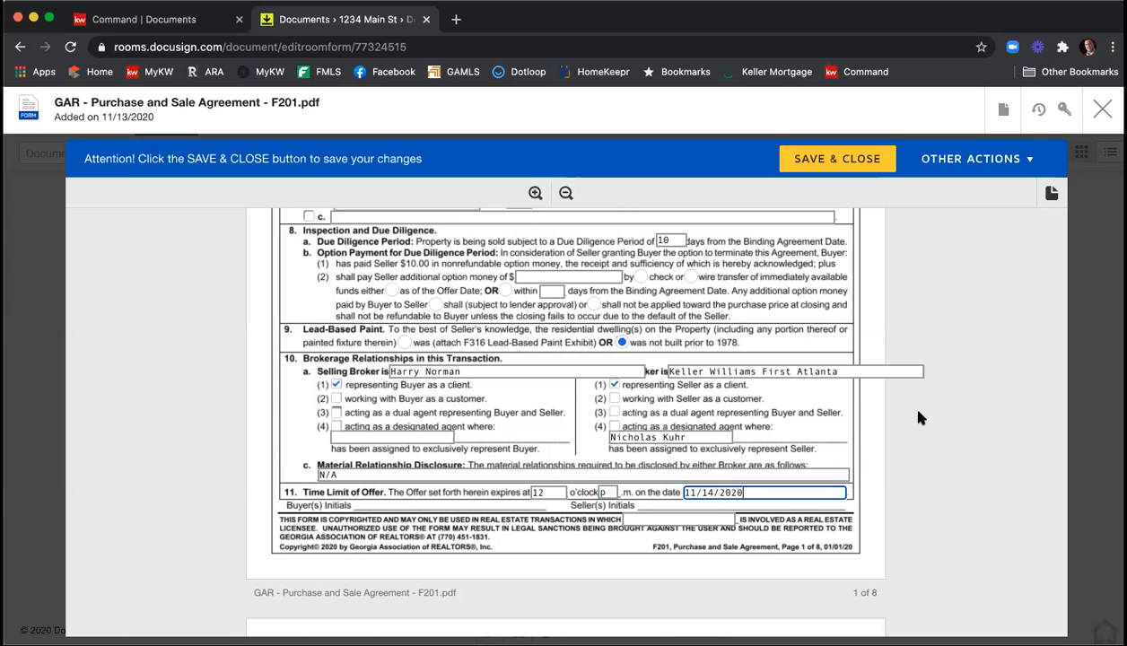
Deselect the All Cash Sale Exhibit (F401) under Exhibits and Addenda and clear its exhibit letter.
scroll(917, 414, down, 5)
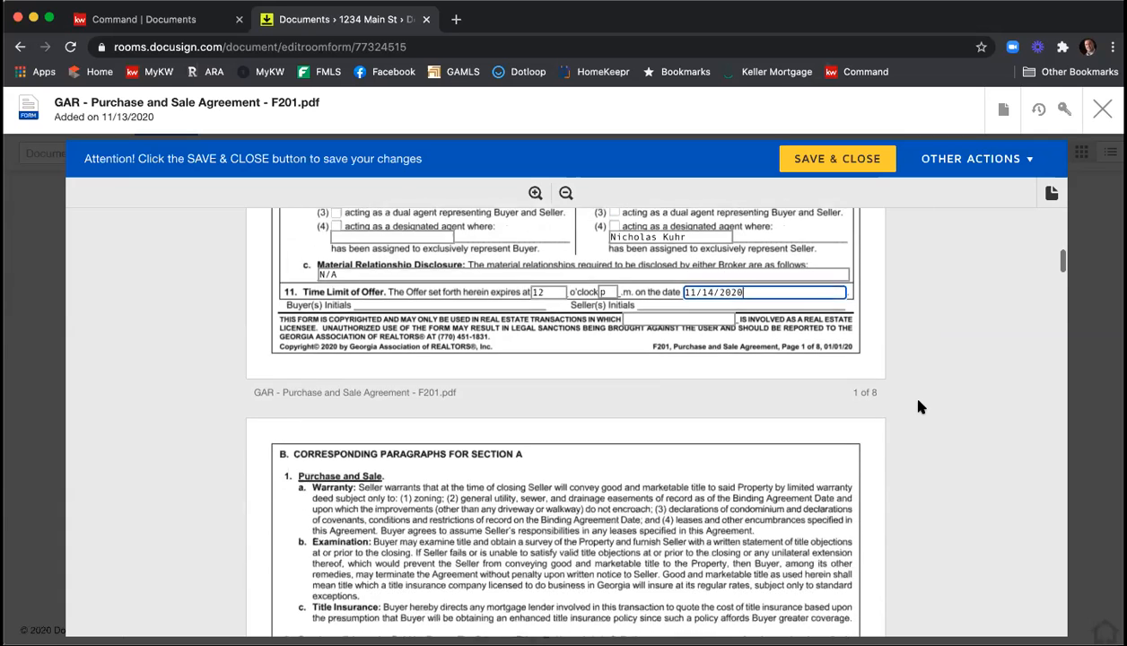
scroll(919, 406, down, 8)
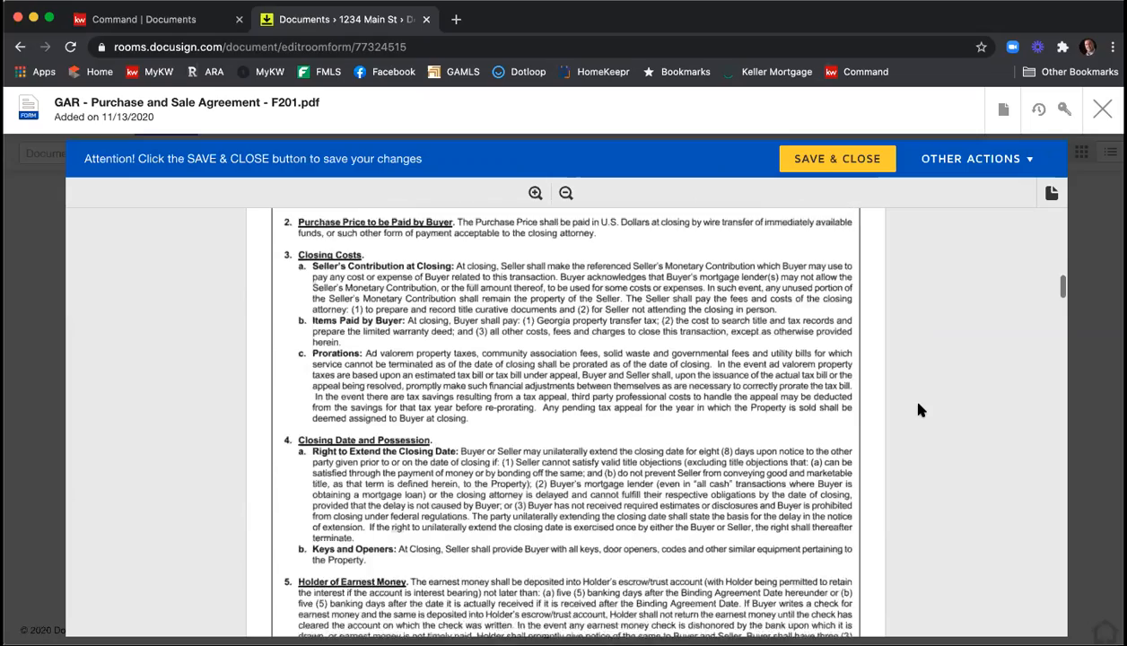
scroll(916, 410, down, 5)
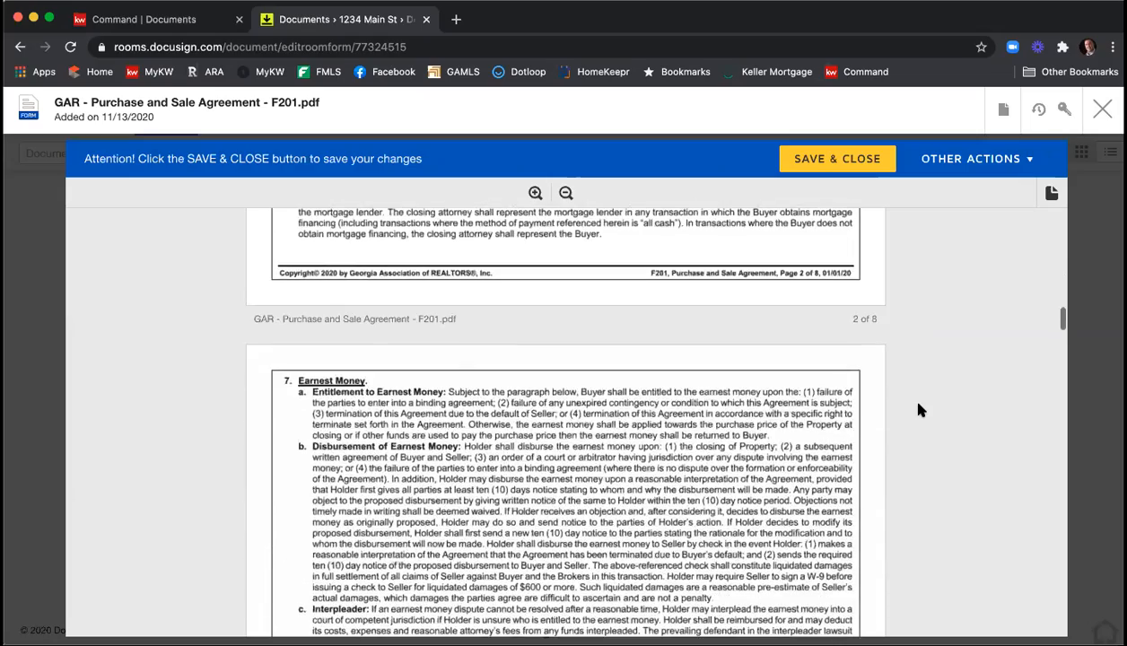
scroll(917, 409, down, 10)
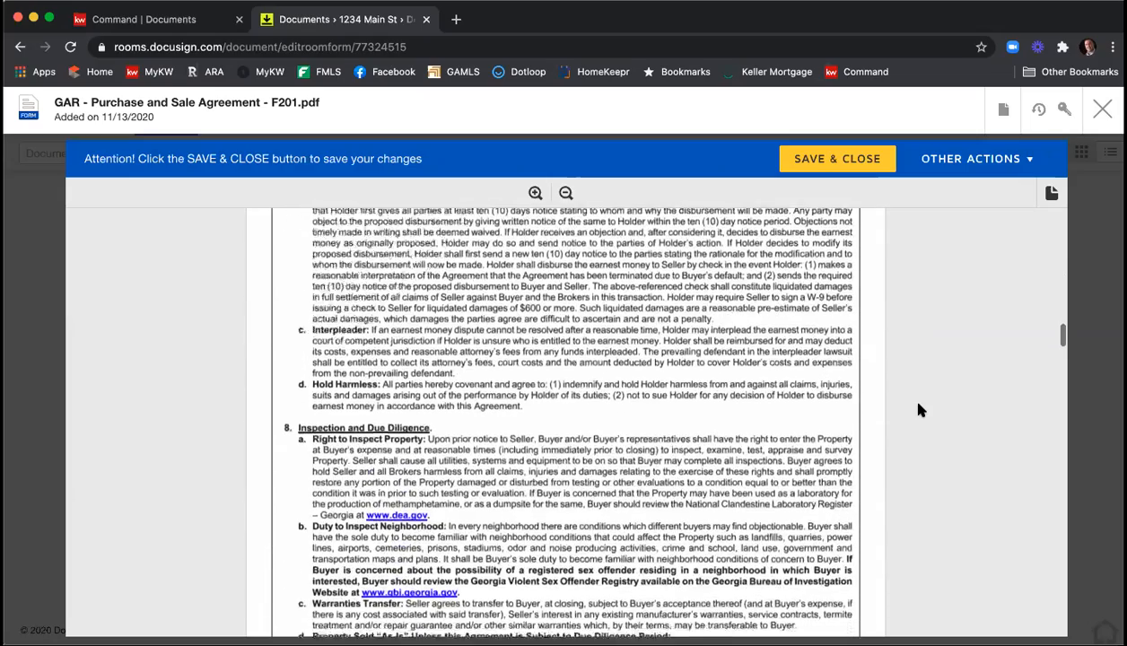
scroll(916, 410, down, 15)
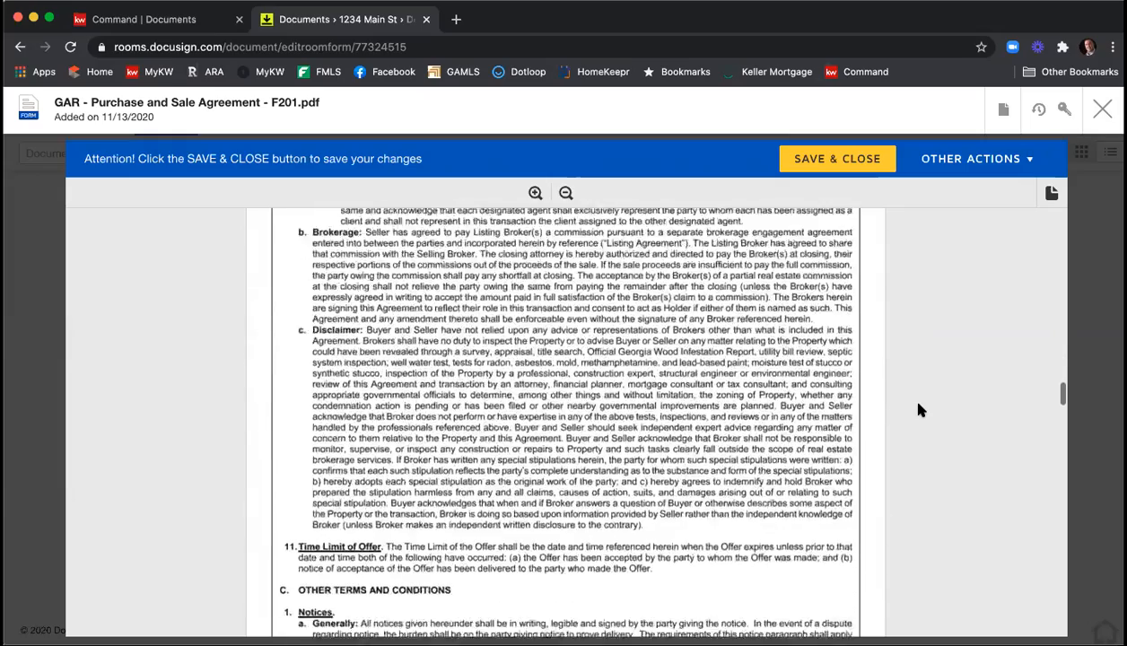
scroll(917, 410, down, 10)
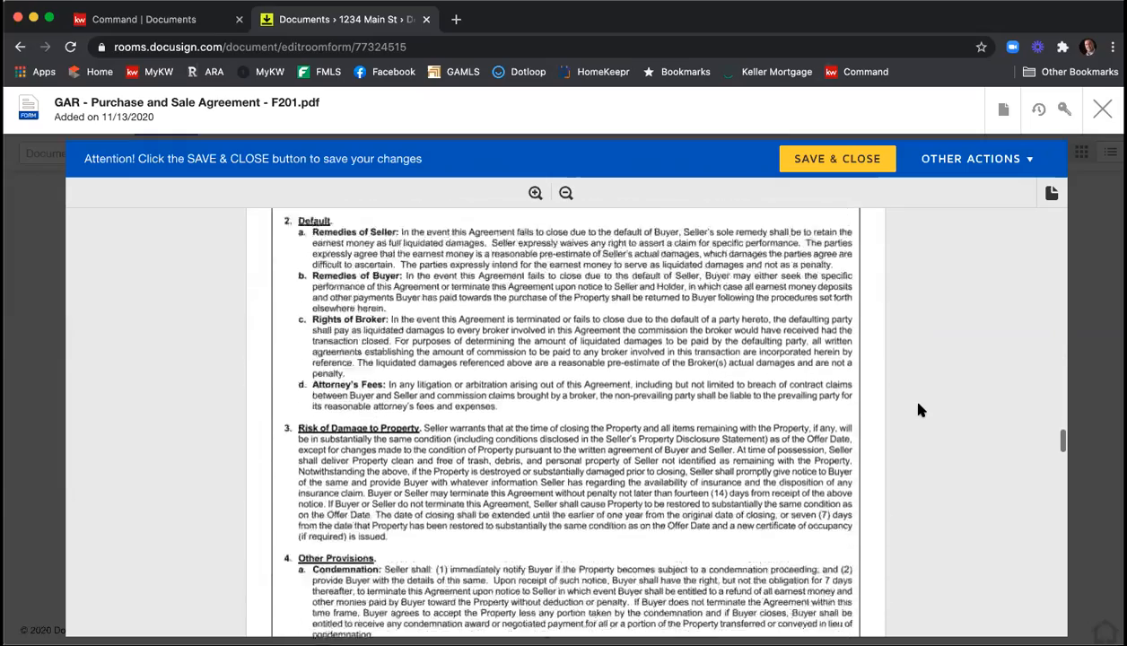
scroll(917, 410, down, 10)
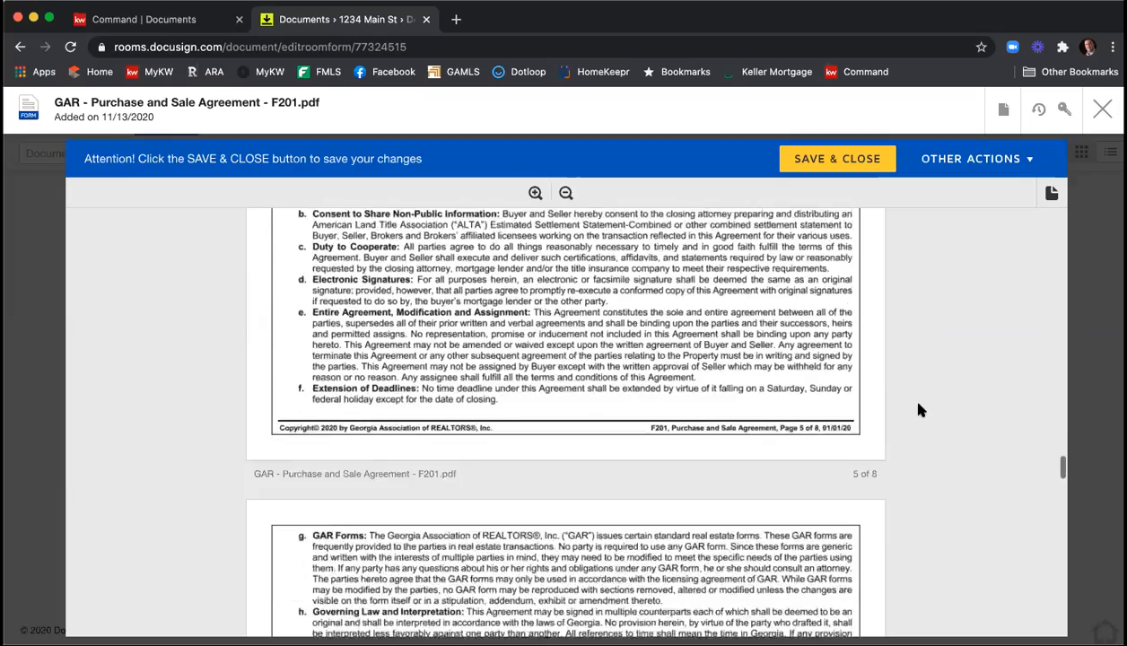
scroll(917, 410, down, 5)
scroll(917, 410, up, 5)
scroll(917, 410, down, 8)
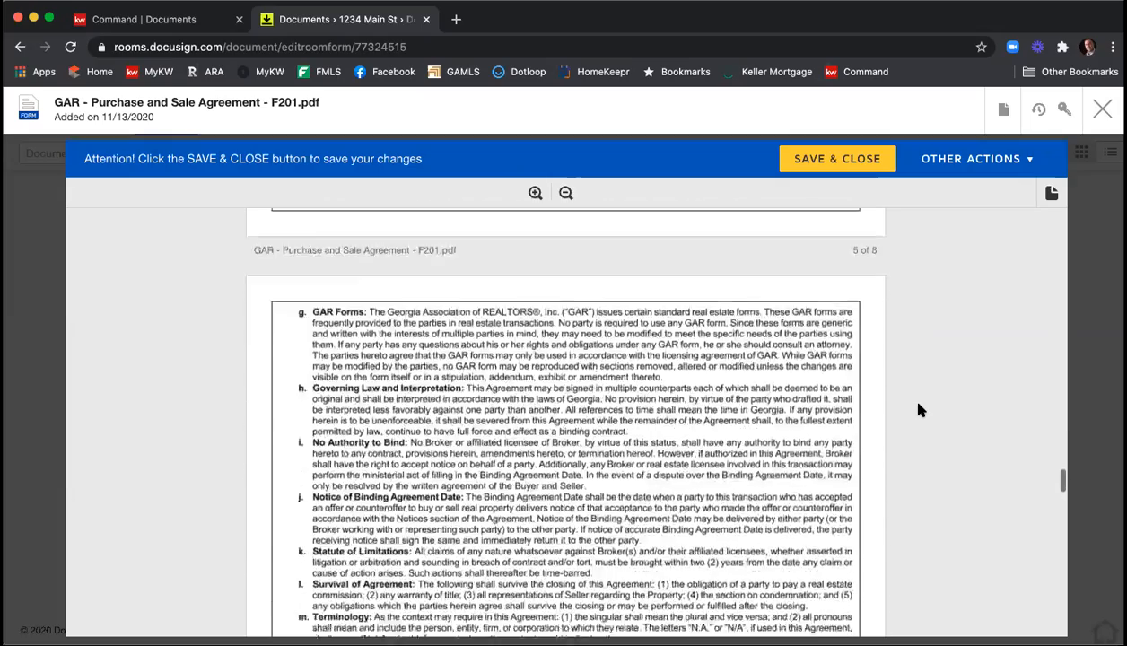
scroll(917, 410, down, 10)
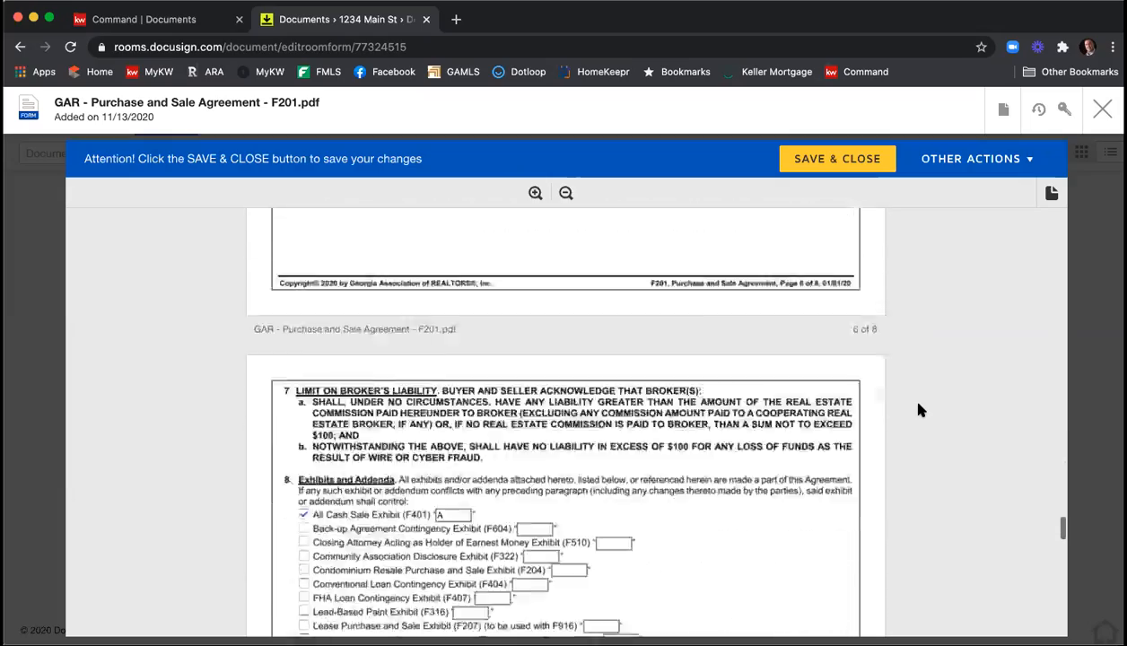
scroll(917, 410, down, 1)
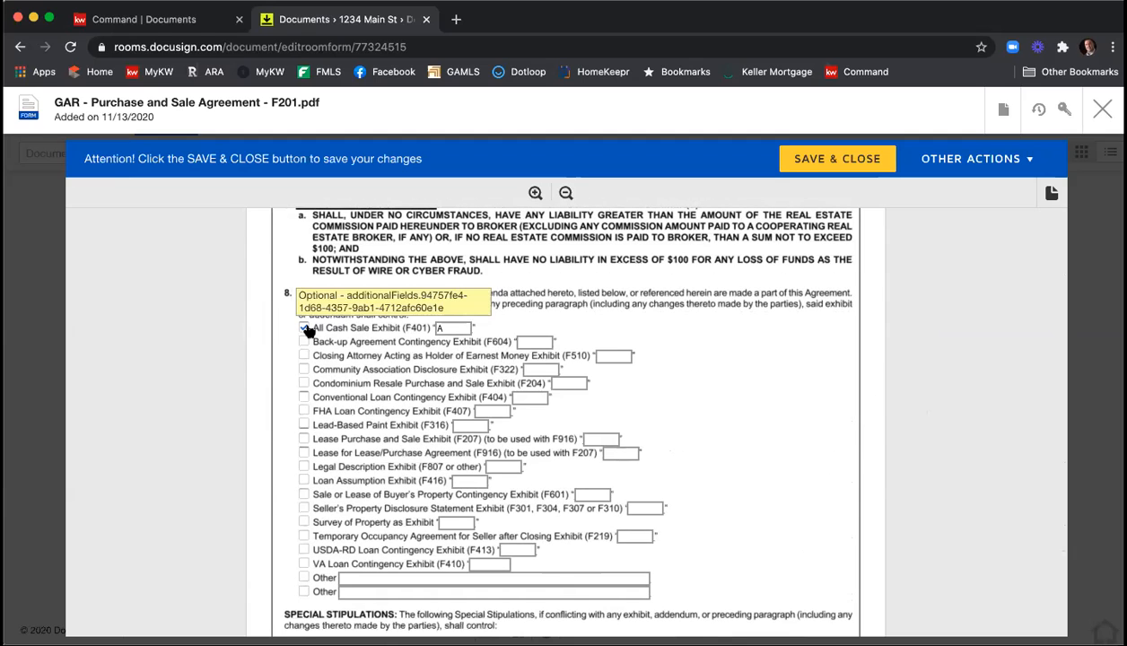
click(449, 328)
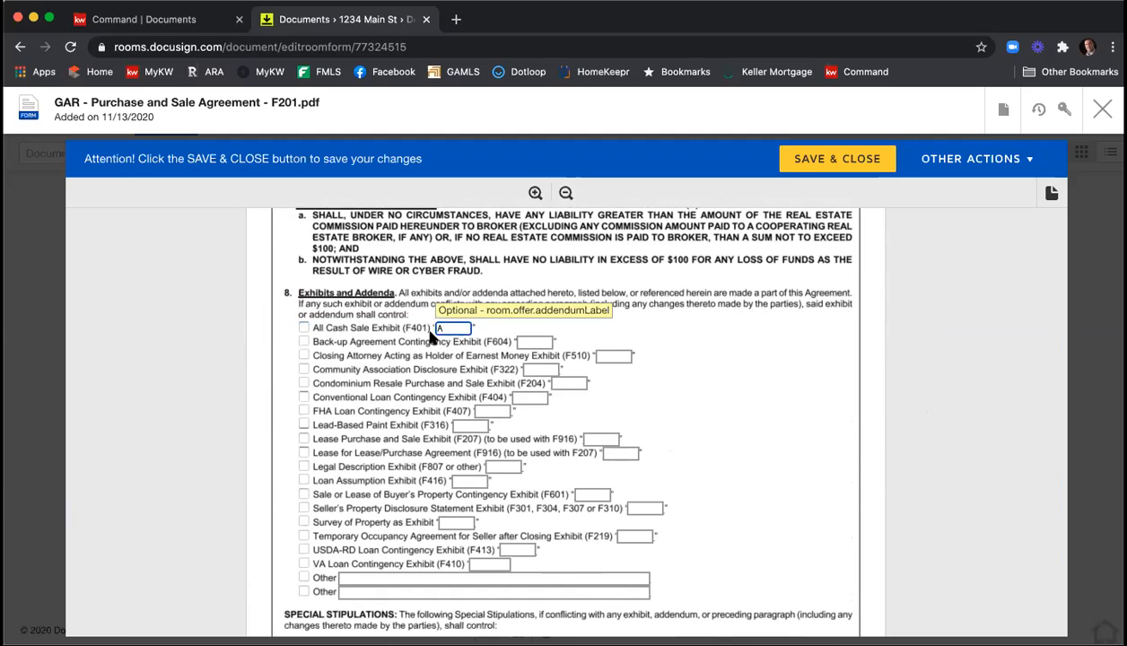
key(BackSpace)
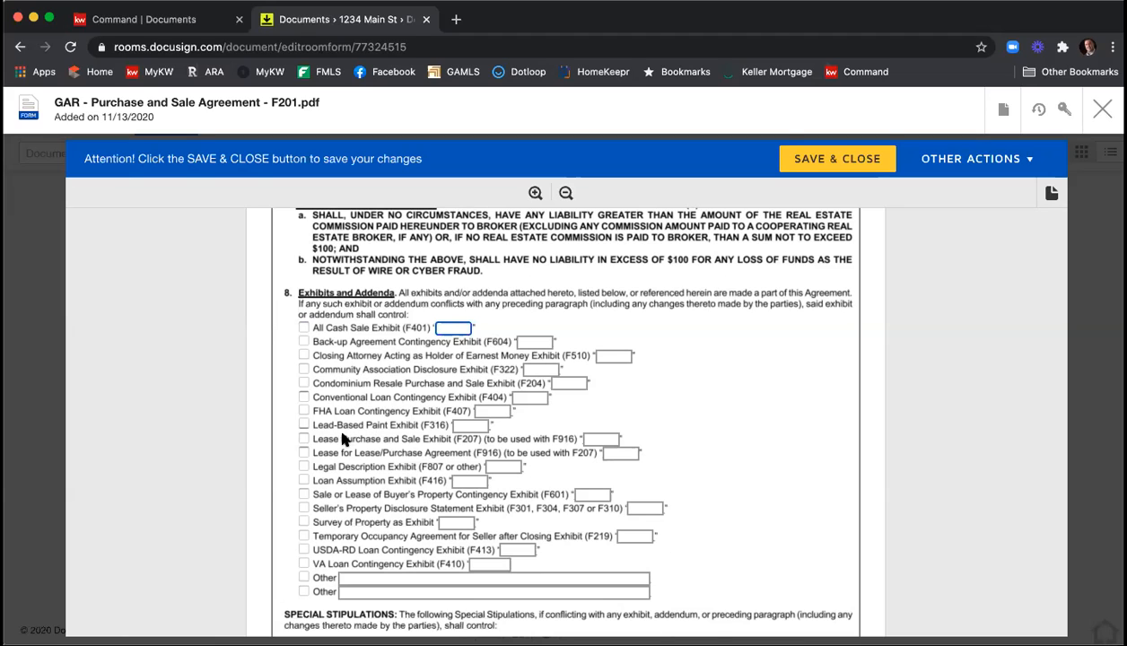
Include the Legal Description Exhibit (F807 or other) as A and the Seller's Property Disclosure Statement Exhibit as B.
click(304, 465)
click(498, 466)
text(A)
click(304, 508)
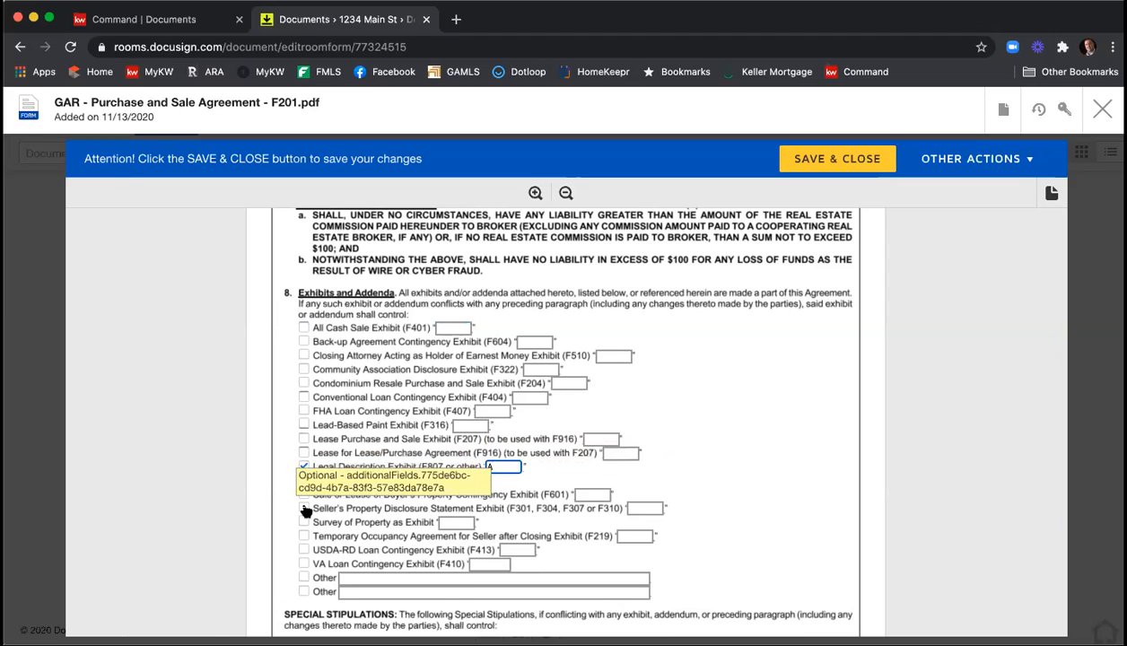
click(628, 508)
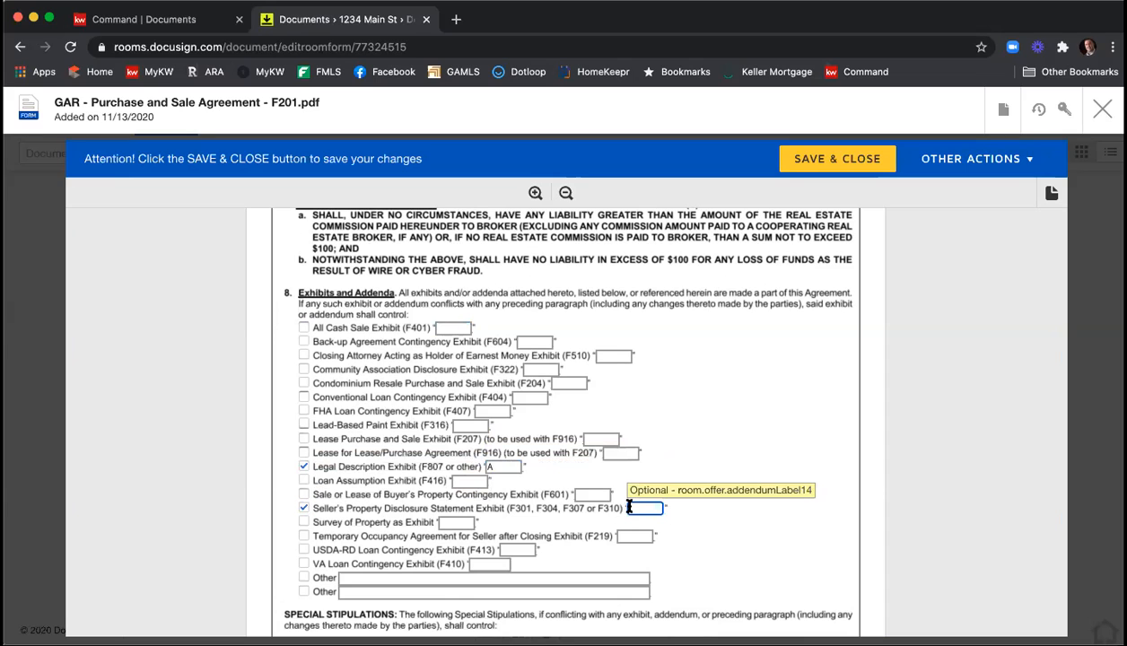
text(B)
Include the Community Association Disclosure Exhibit (F322) as exhibit C.
click(303, 368)
click(540, 371)
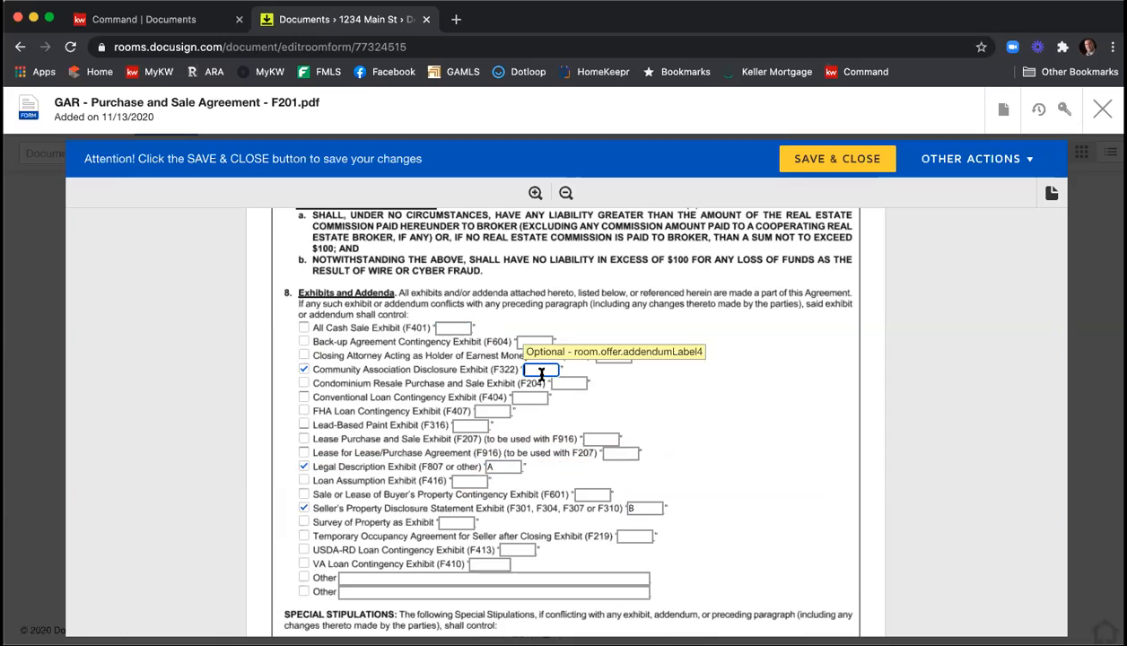
text(C)
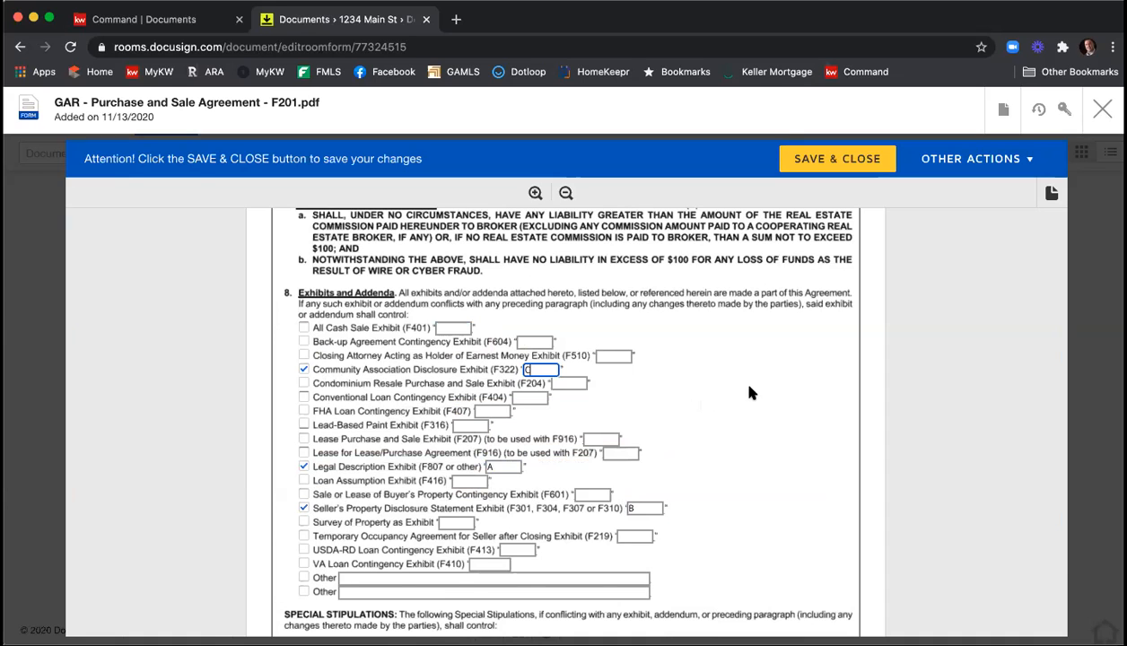
Fill in the Special Stipulations with the separate lines "Type in some stips", "Lots of them", "More of them", "Stips" and "Stips", leaving blank lines between them.
scroll(750, 390, down, 2)
scroll(752, 390, down, 5)
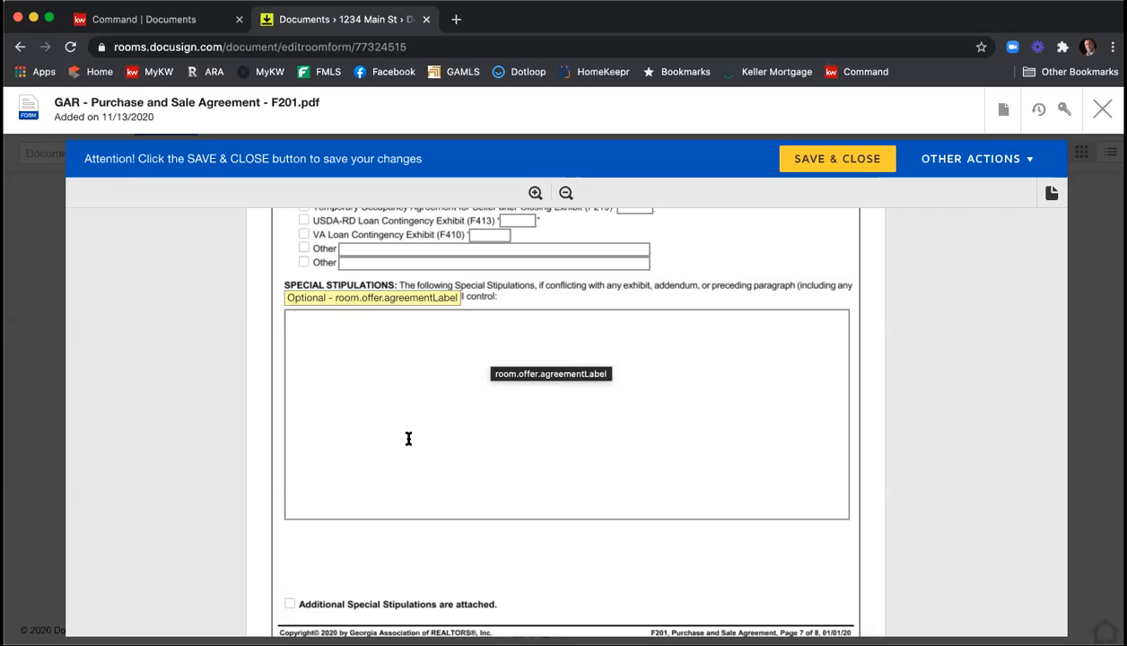
scroll(304, 389, up, 1)
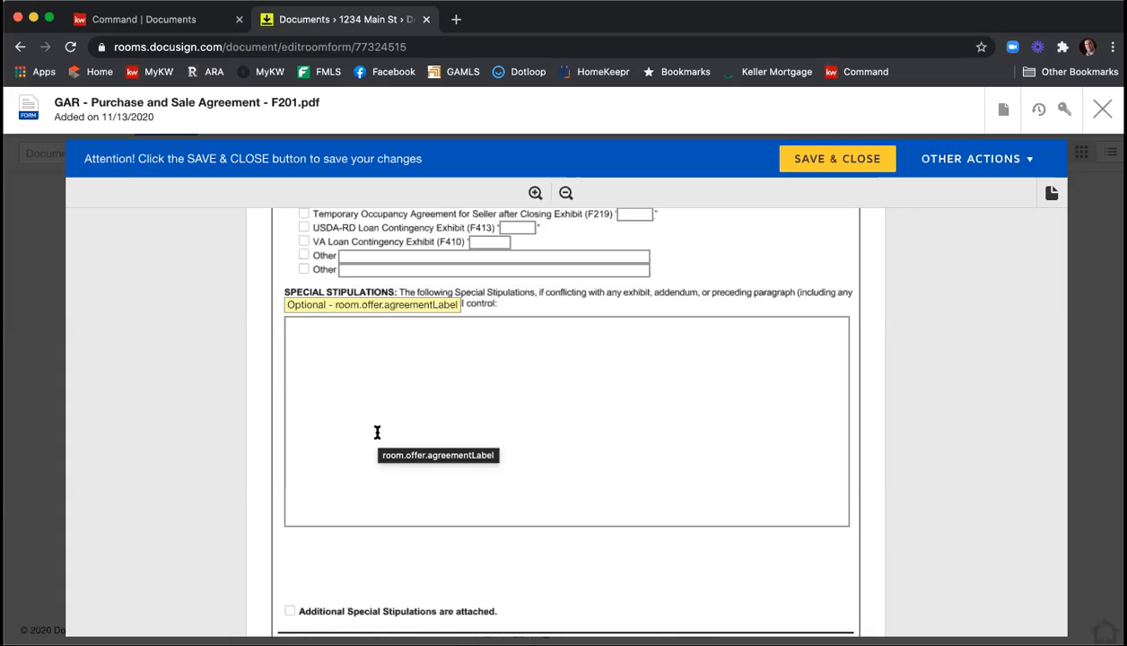
click(325, 369)
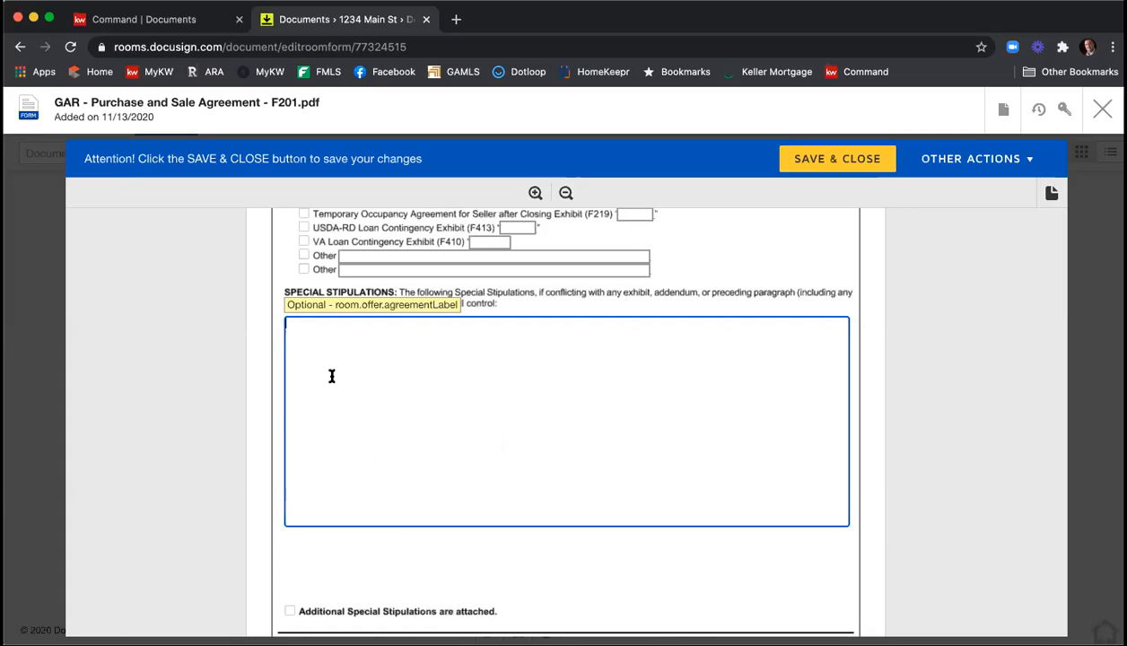
text(Type in some stu)
key(BackSpace)
text(ips)
key(Return)
key(Return)
text(Lots of them)
key(Return)
key(Return)
text(More of them)
key(Return)
key(Return)
text(Stips)
key(Return)
key(Return)
text(Stips)
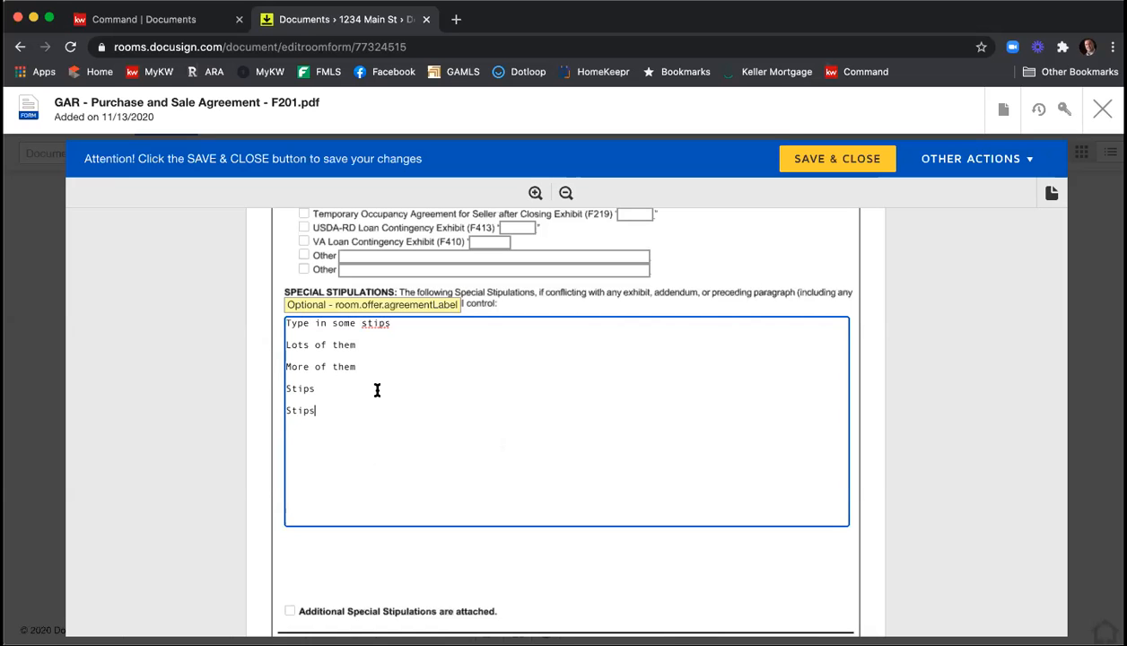
In the listing licensee's contact information, enter Atlanta as the REALTOR Membership and replace the GA Real Estate License number.
scroll(486, 388, down, 3)
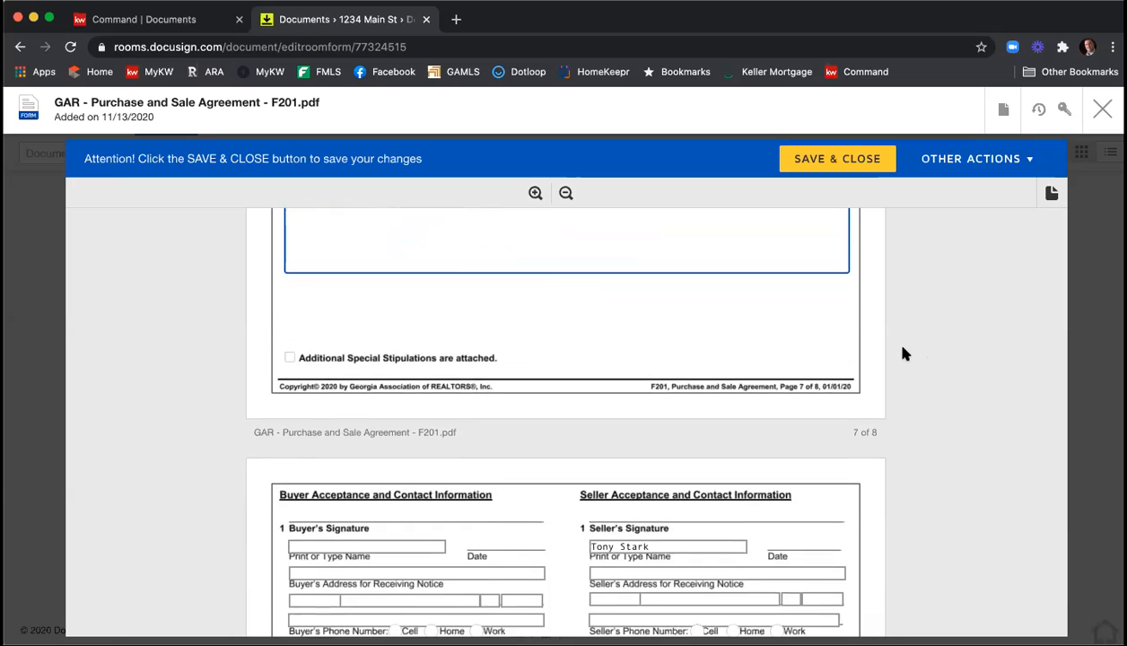
scroll(899, 351, down, 2)
scroll(904, 353, down, 2)
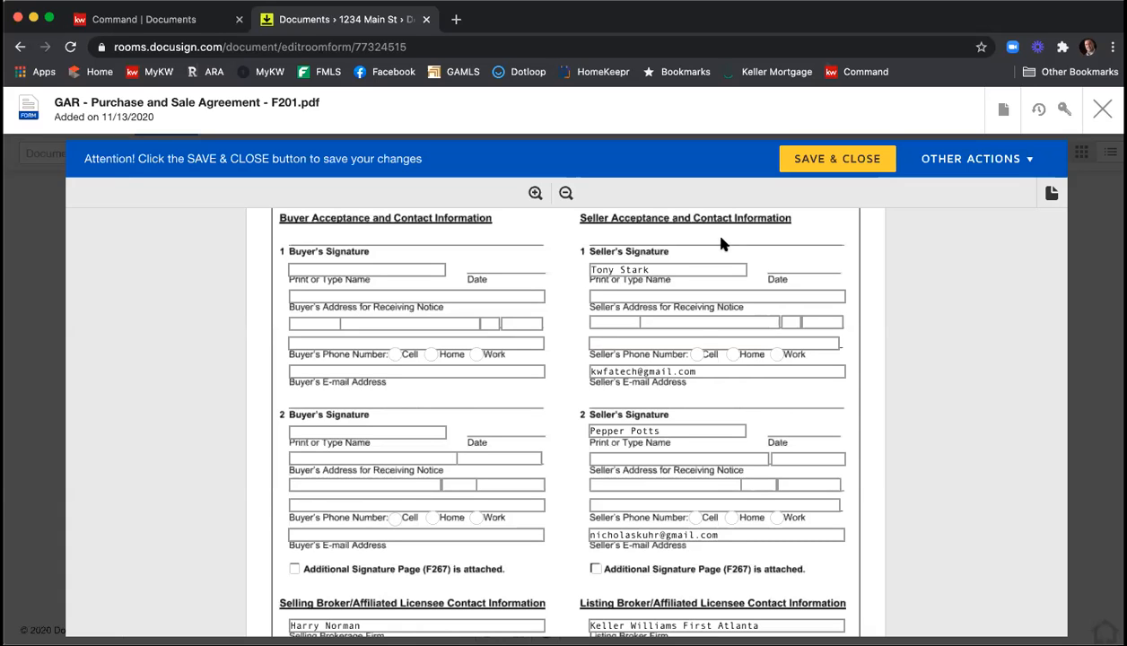
scroll(988, 325, down, 4)
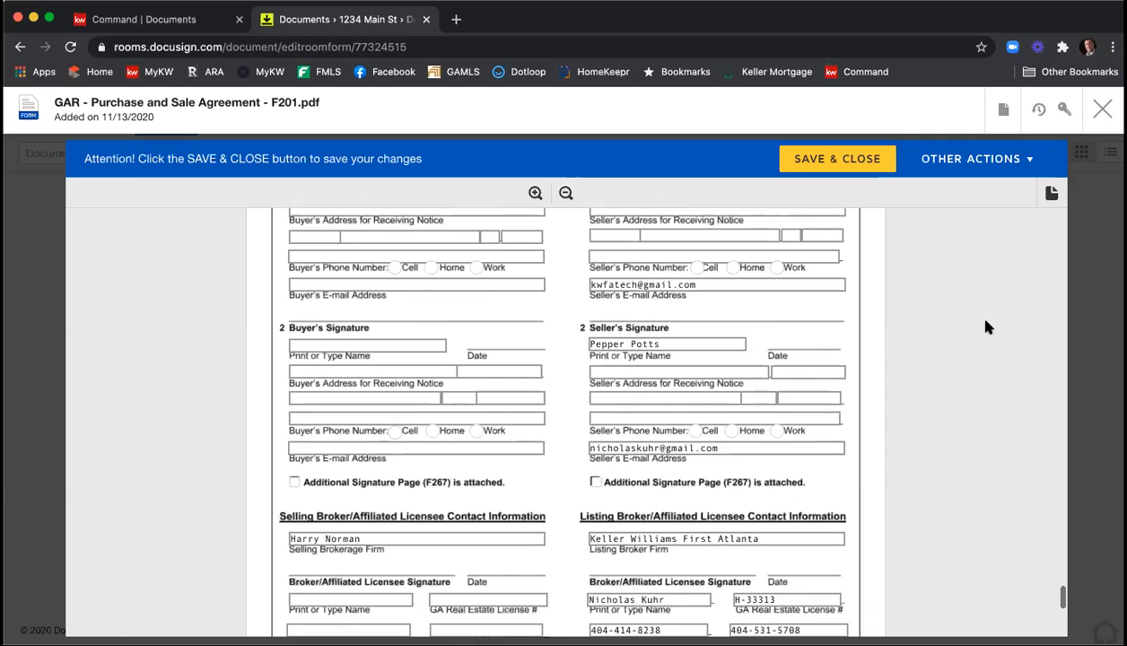
scroll(985, 327, down, 4)
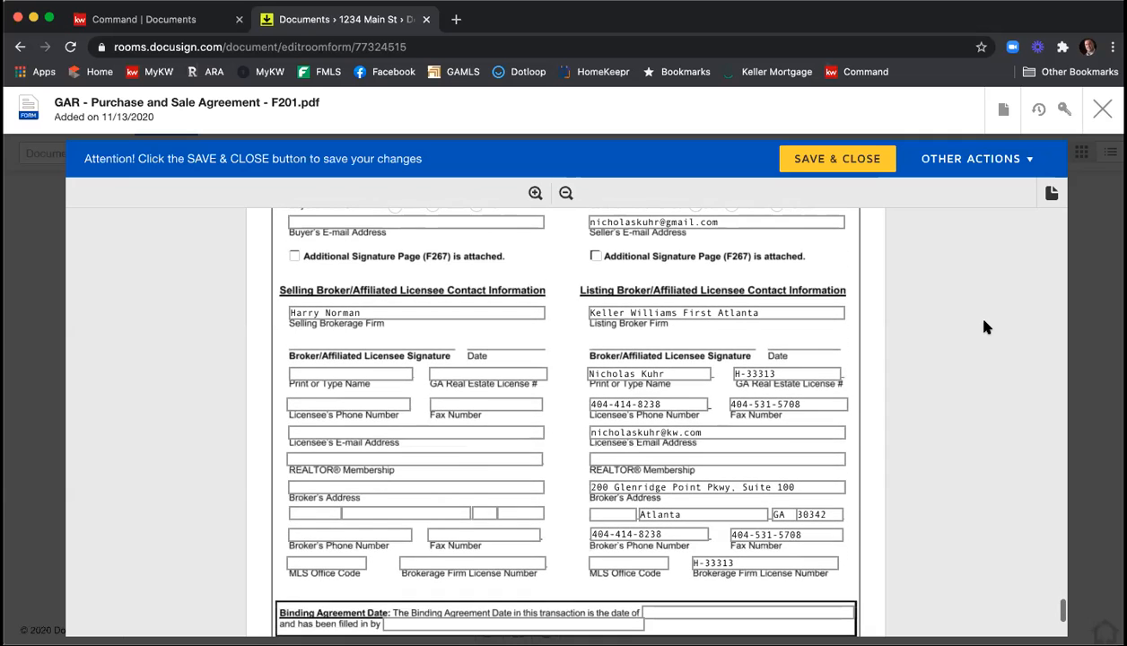
scroll(984, 326, down, 1)
scroll(984, 326, down, 1)
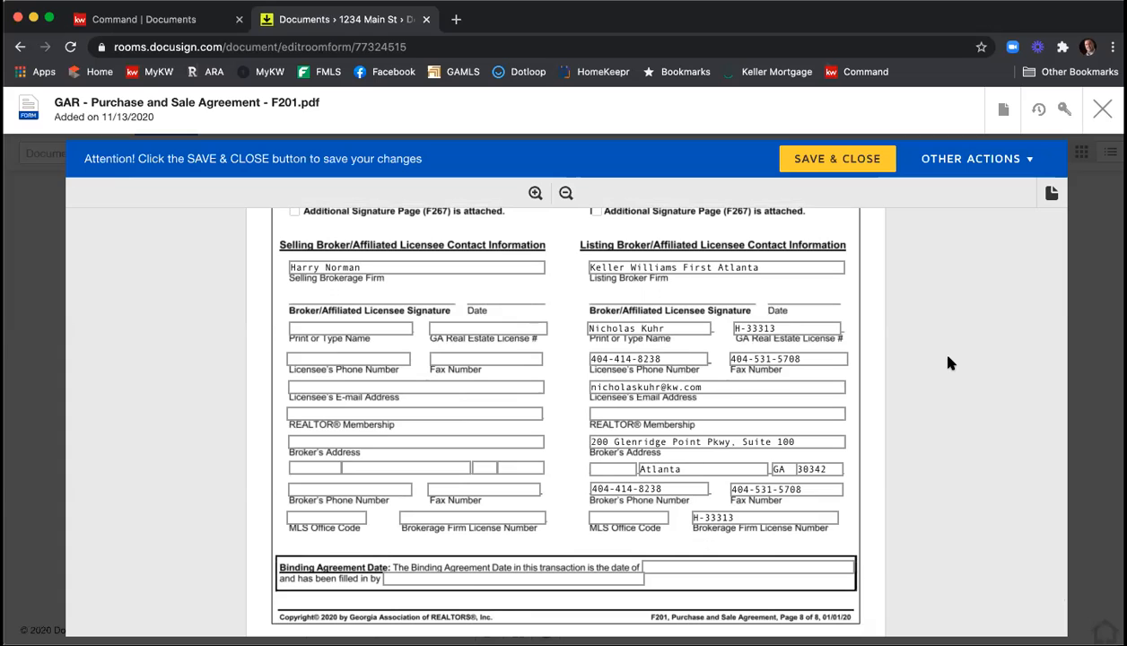
click(749, 412)
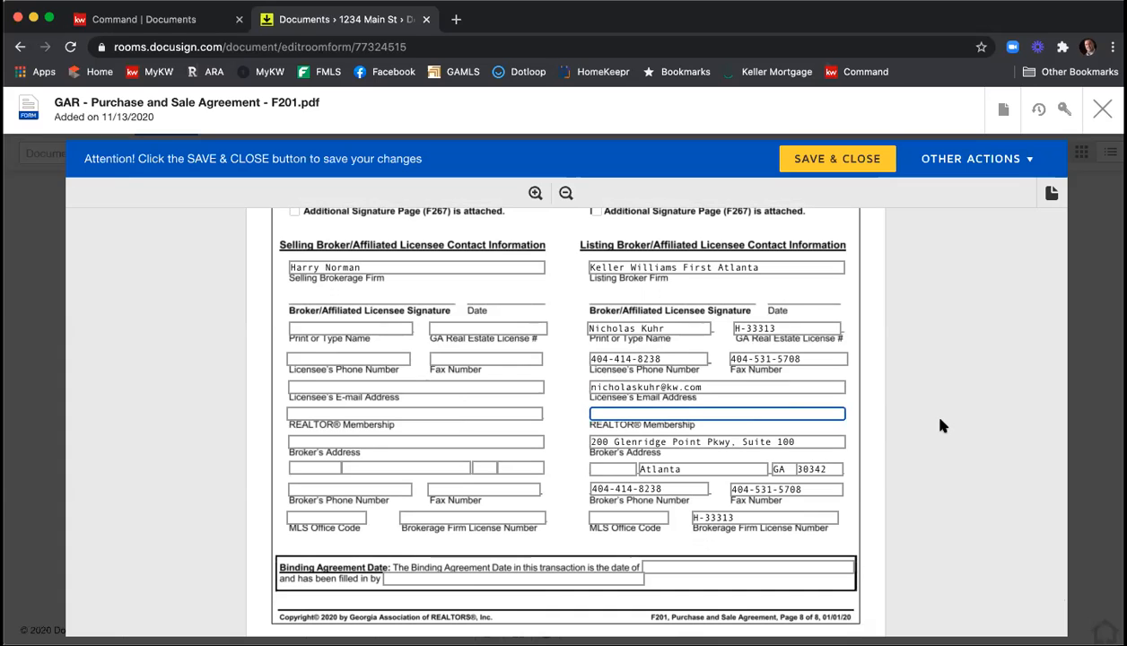
text(Atlanta)
click(798, 329)
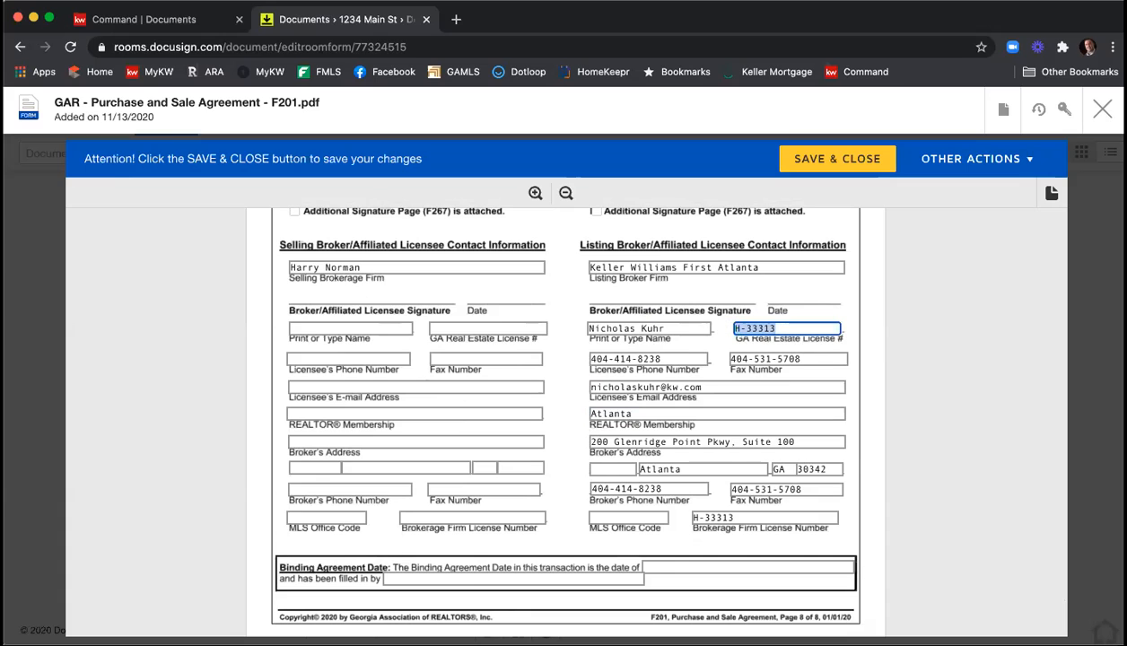
text(379844)
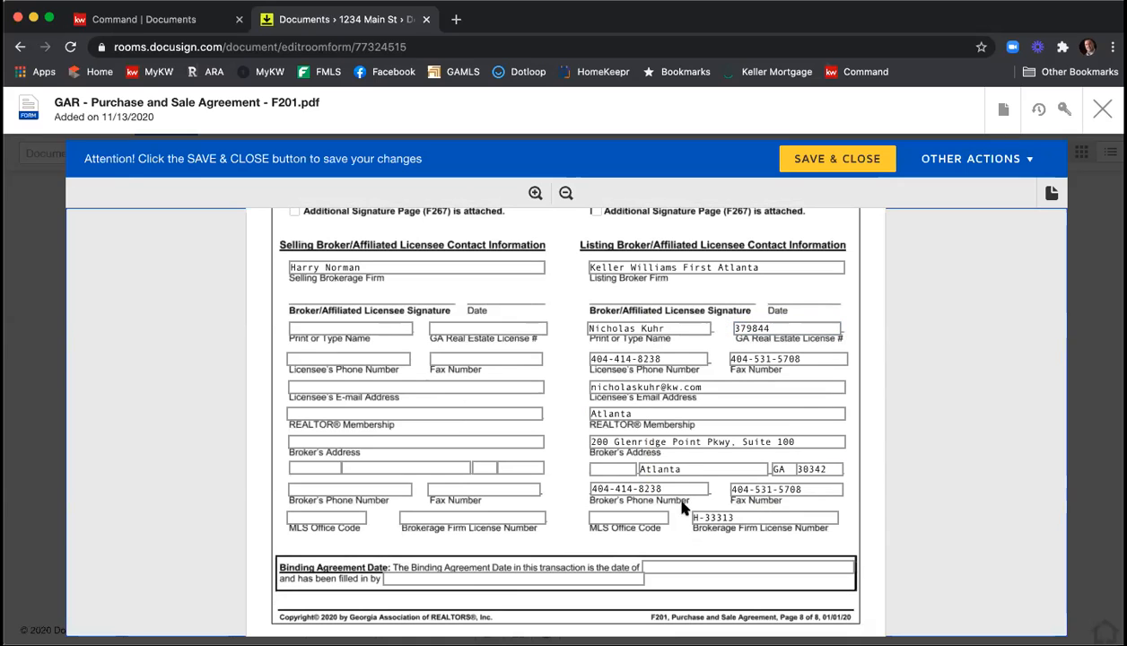
Set the listing broker's MLS Office Code to KWFA01 and save and close the Purchase and Sale Agreement.
click(642, 518)
text(KWFA01)
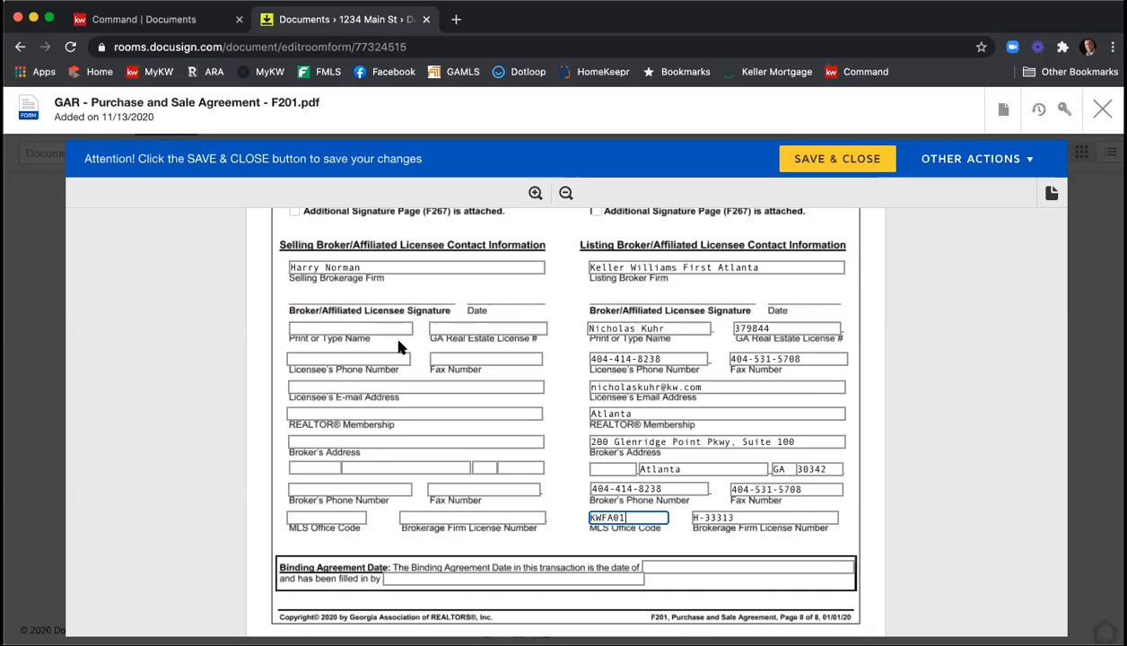
scroll(535, 326, down, 2)
scroll(536, 330, down, 3)
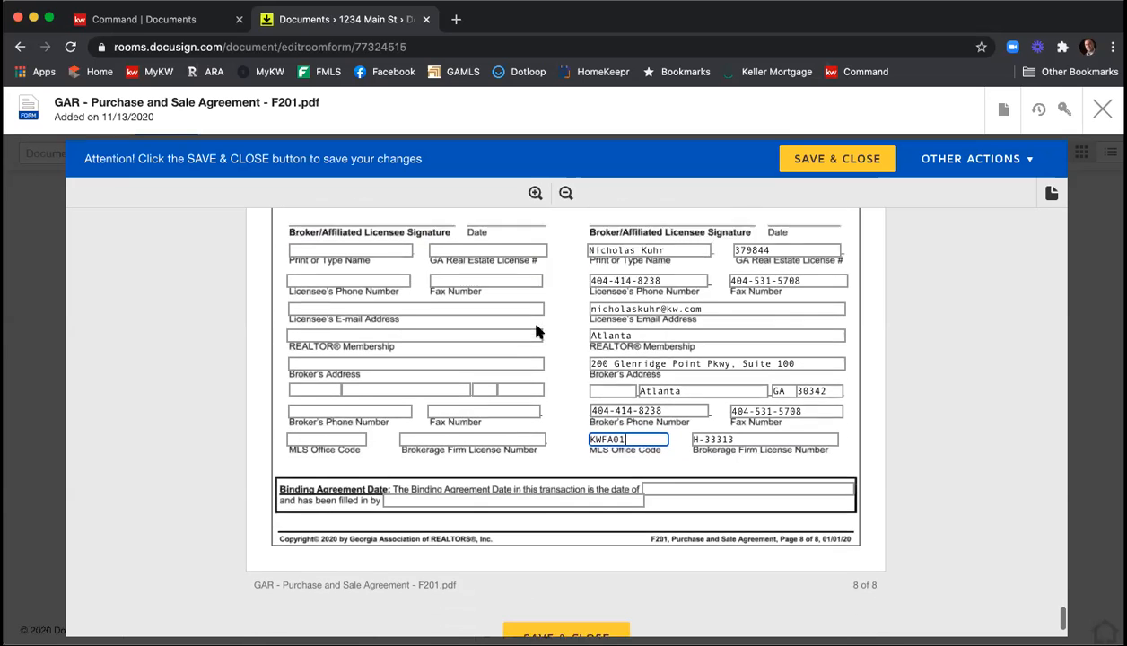
click(580, 556)
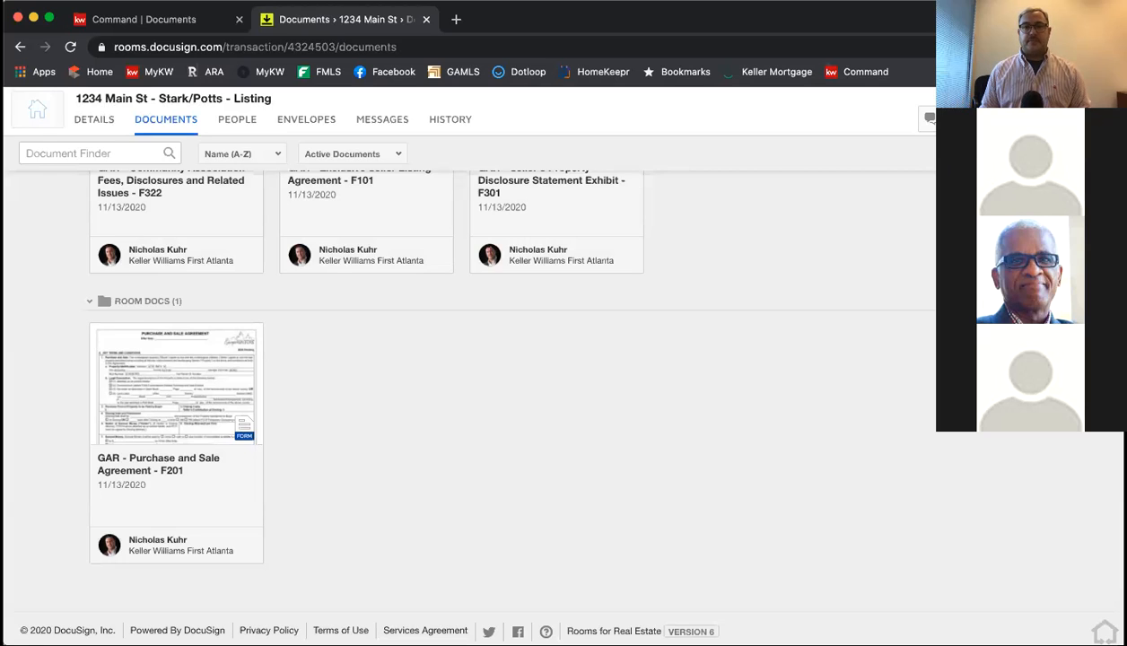
click(948, 32)
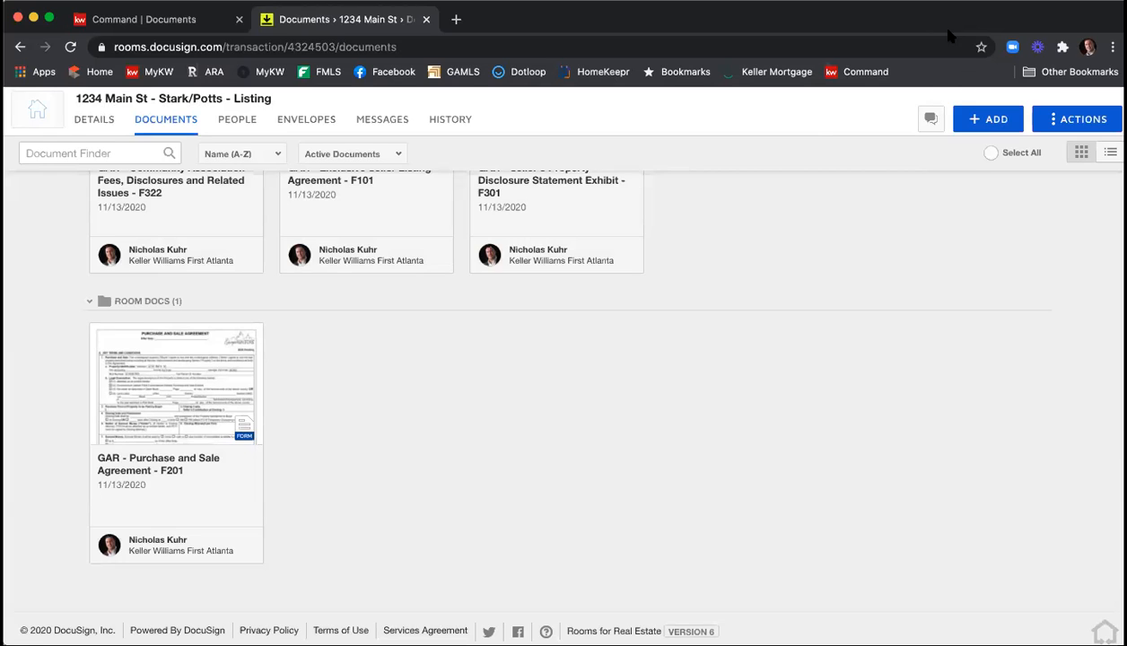
scroll(705, 239, up, 5)
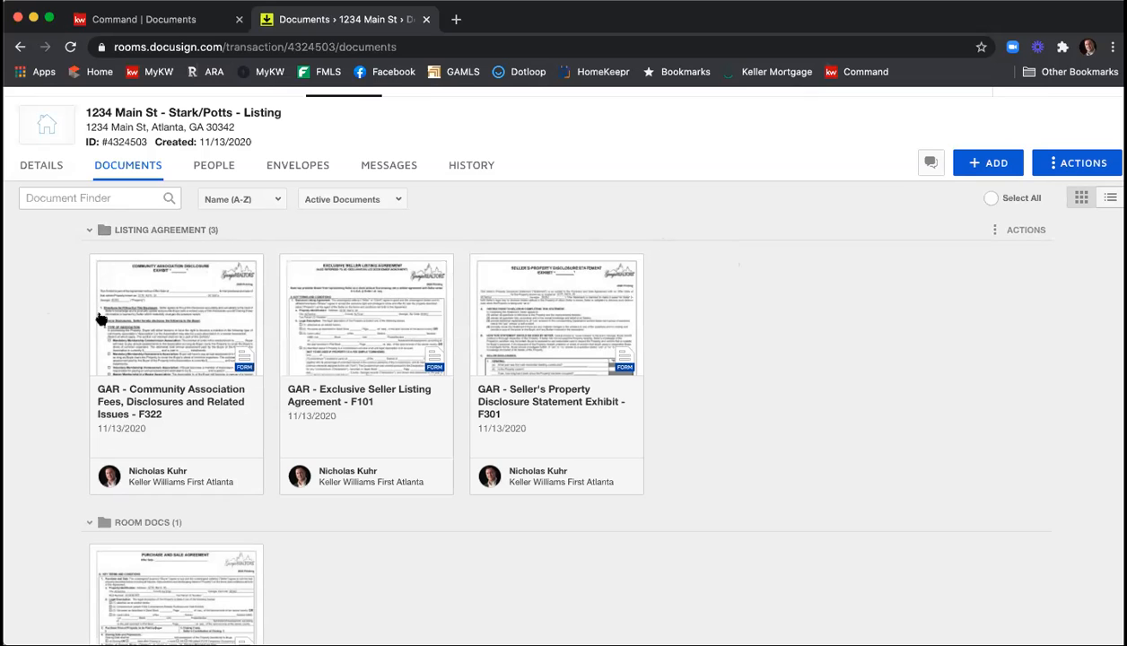
click(99, 263)
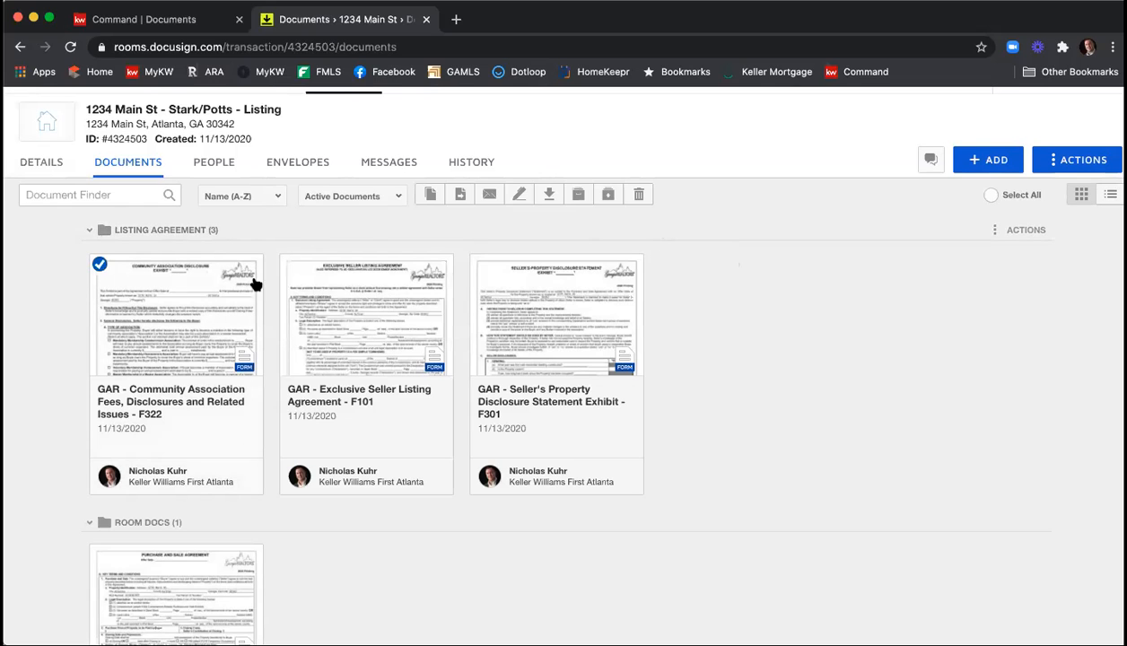
click(289, 265)
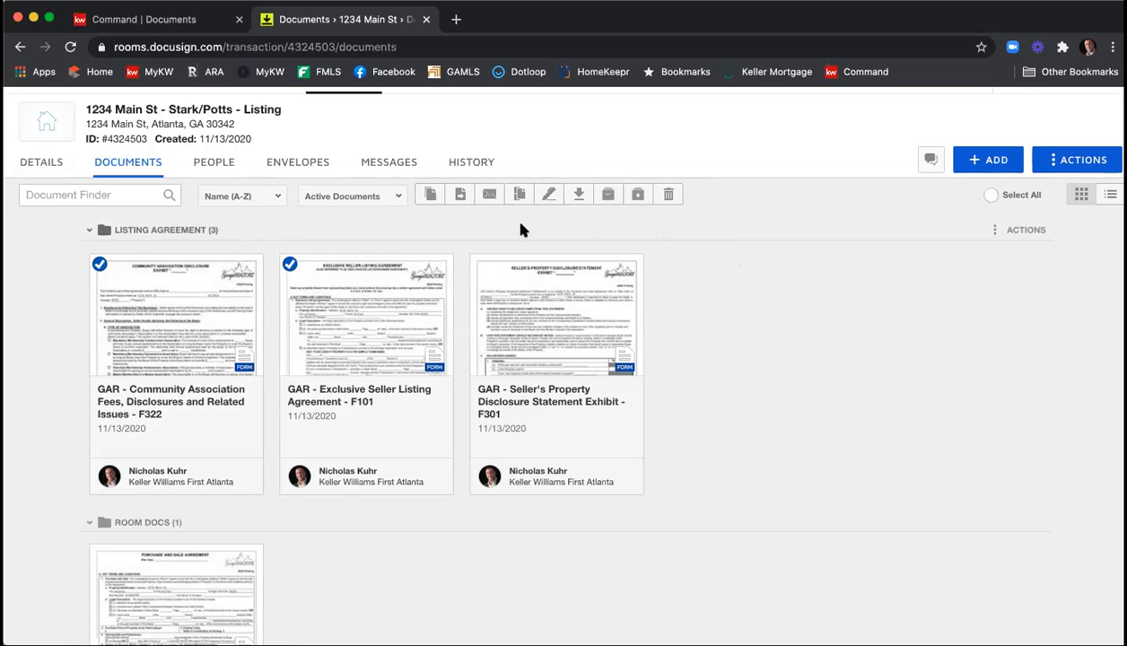
Create a new envelope in the room and name it with the property's street address followed by "- ESLA & PSA".
click(311, 169)
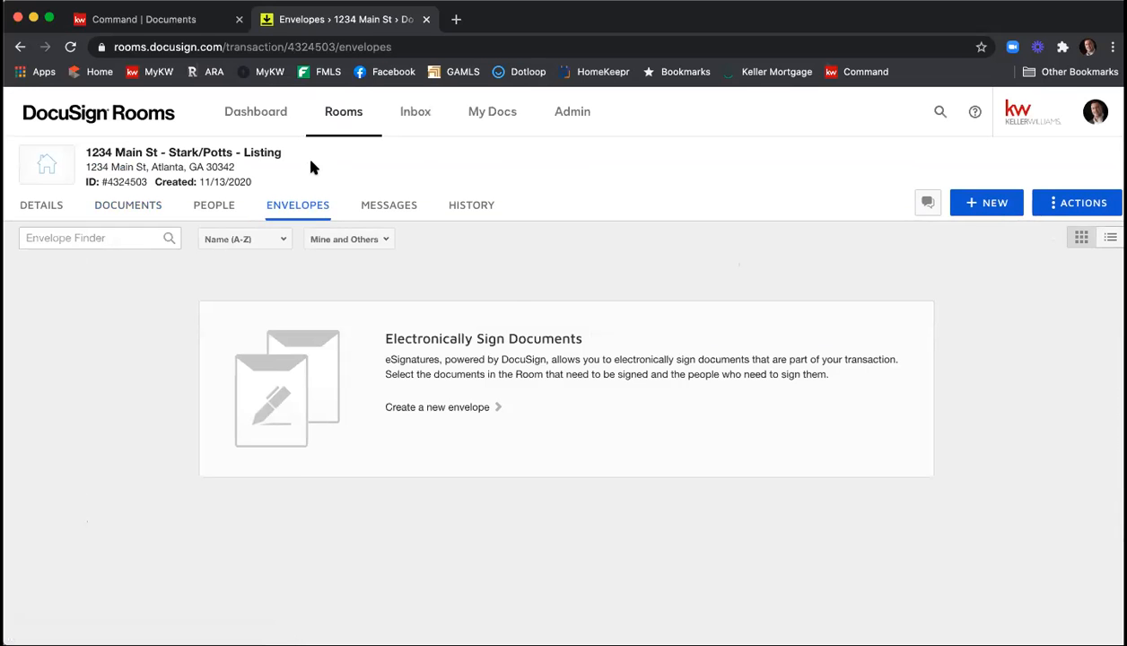
click(994, 204)
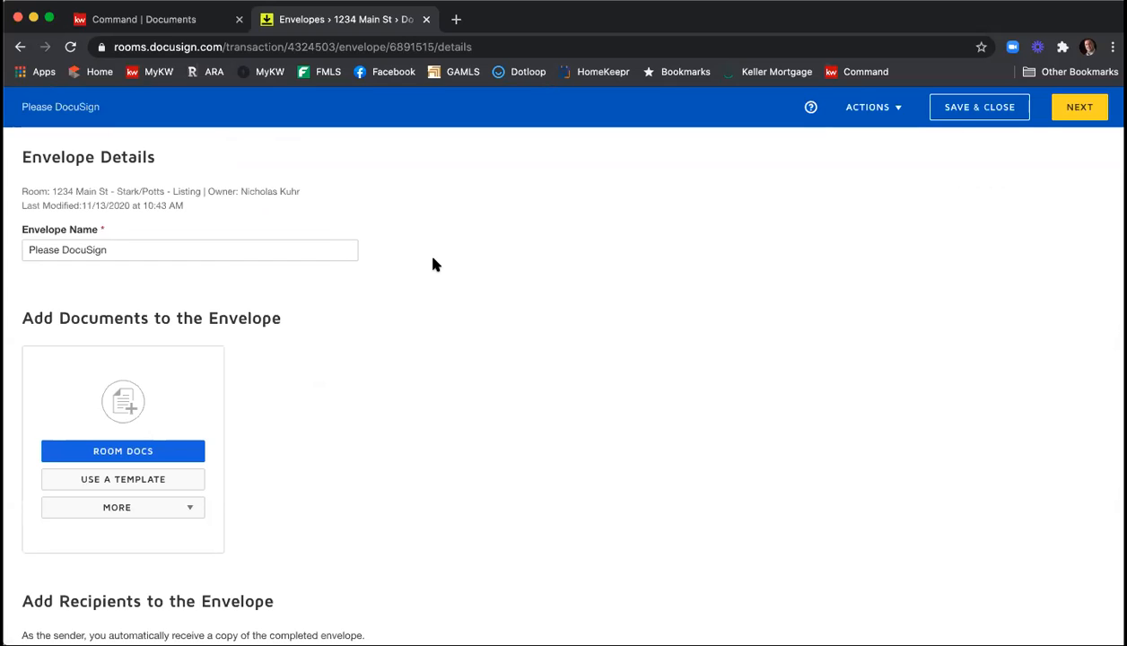
drag(239, 248, 35, 239)
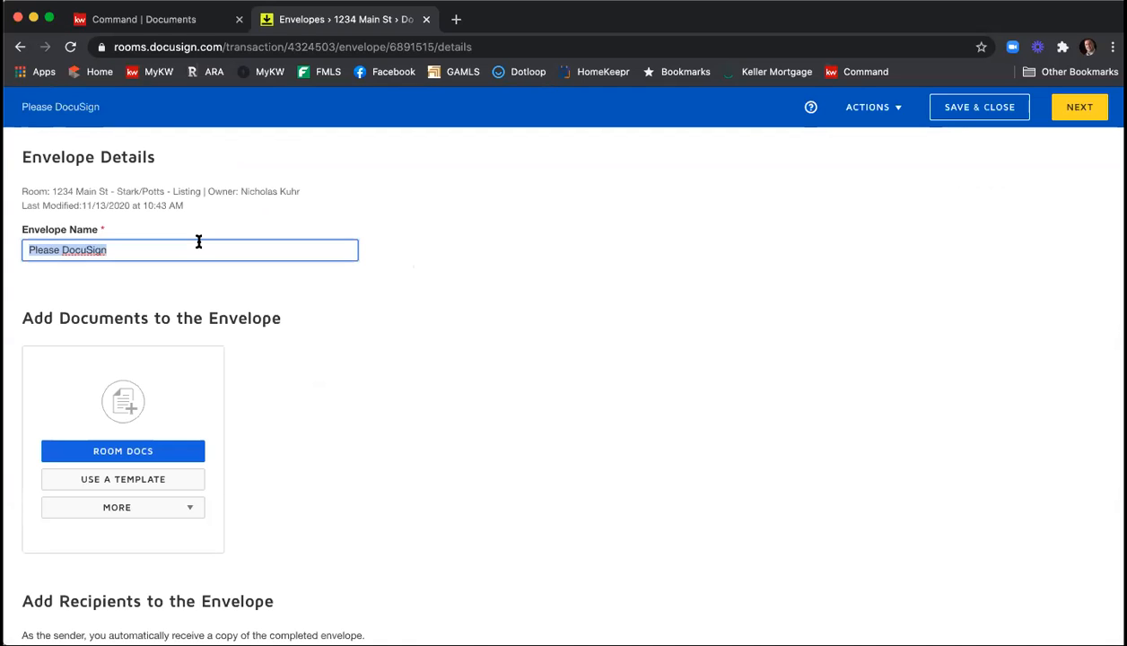
text(1234 )
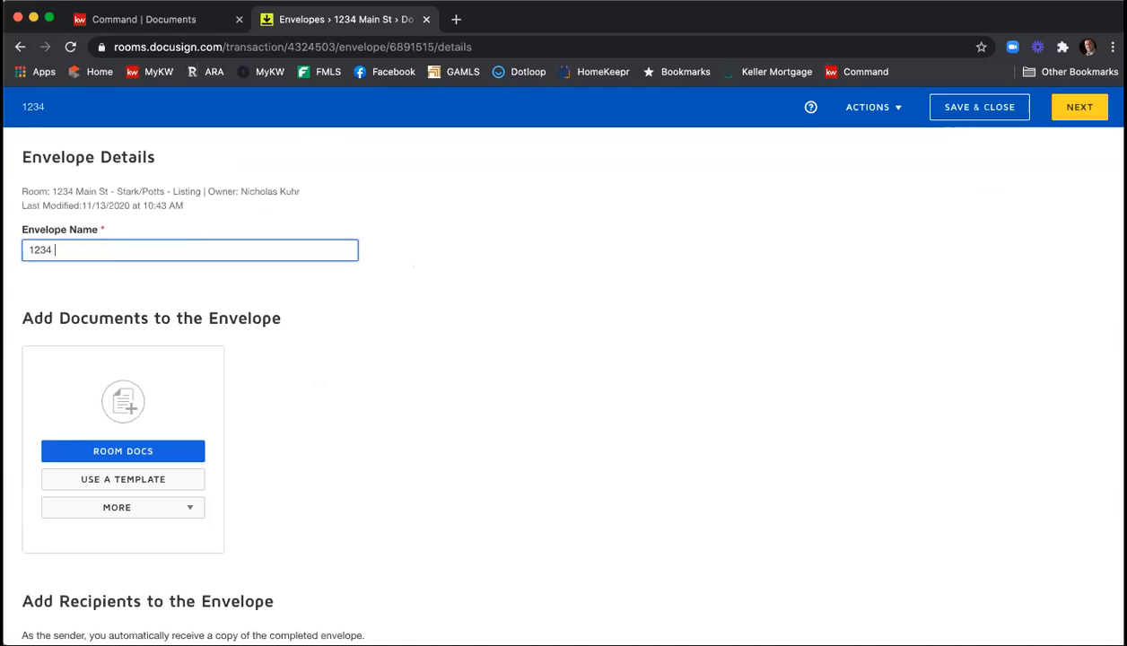
text(Main St -)
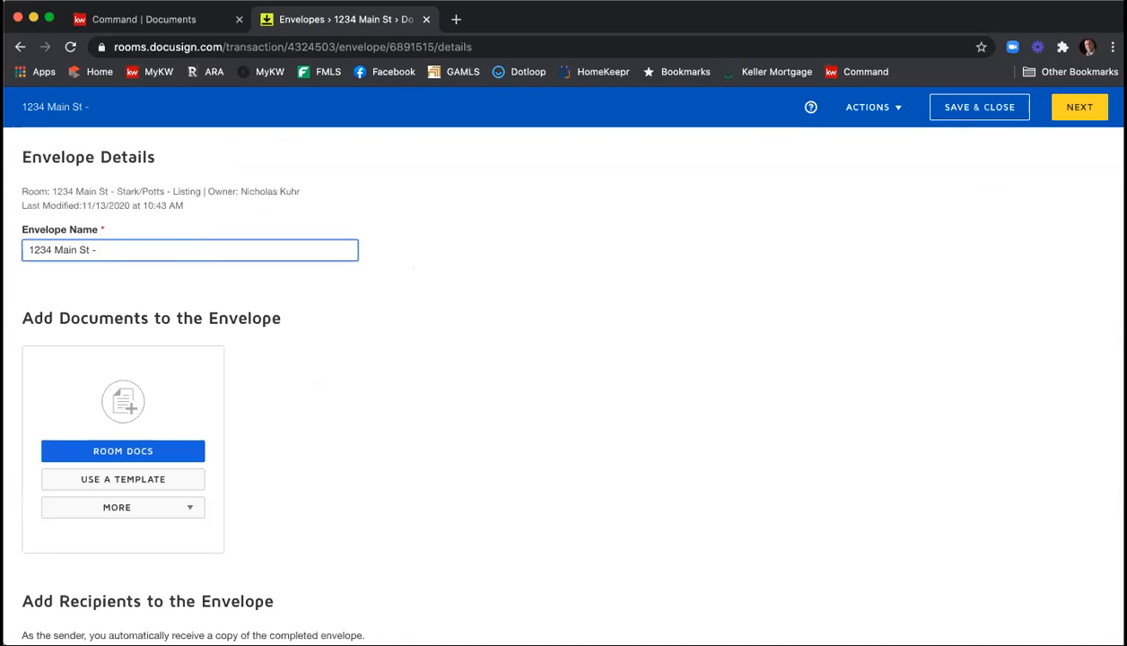
text( ESLA & PSA)
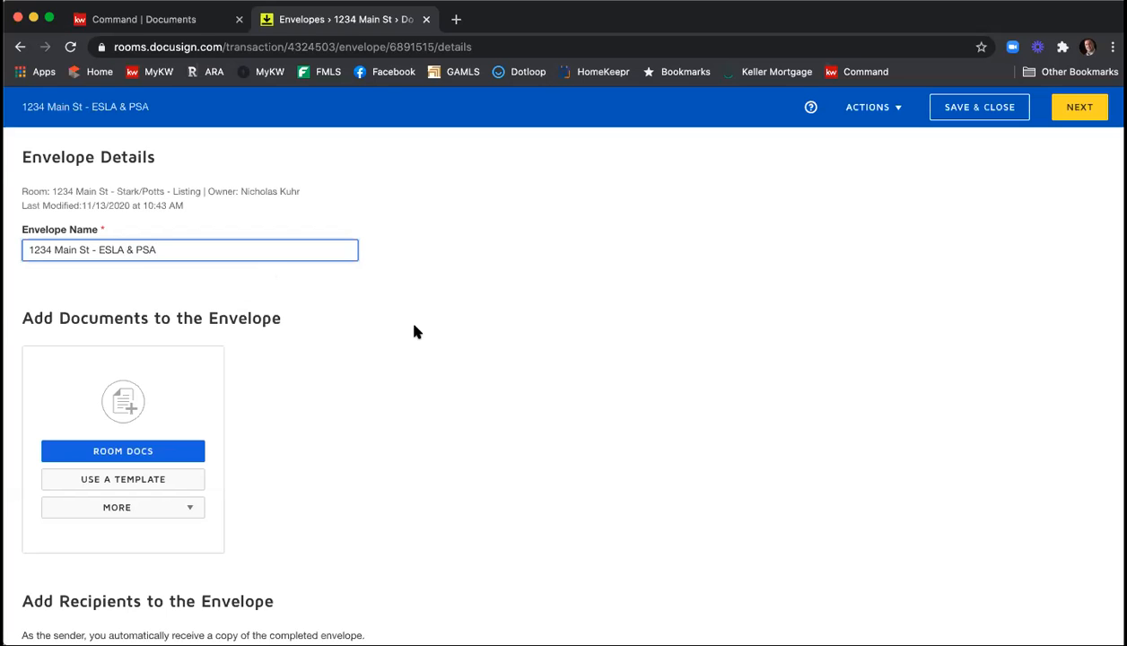
Add the room documents F322, F101, F201 and F301 to the envelope.
scroll(414, 332, down, 1)
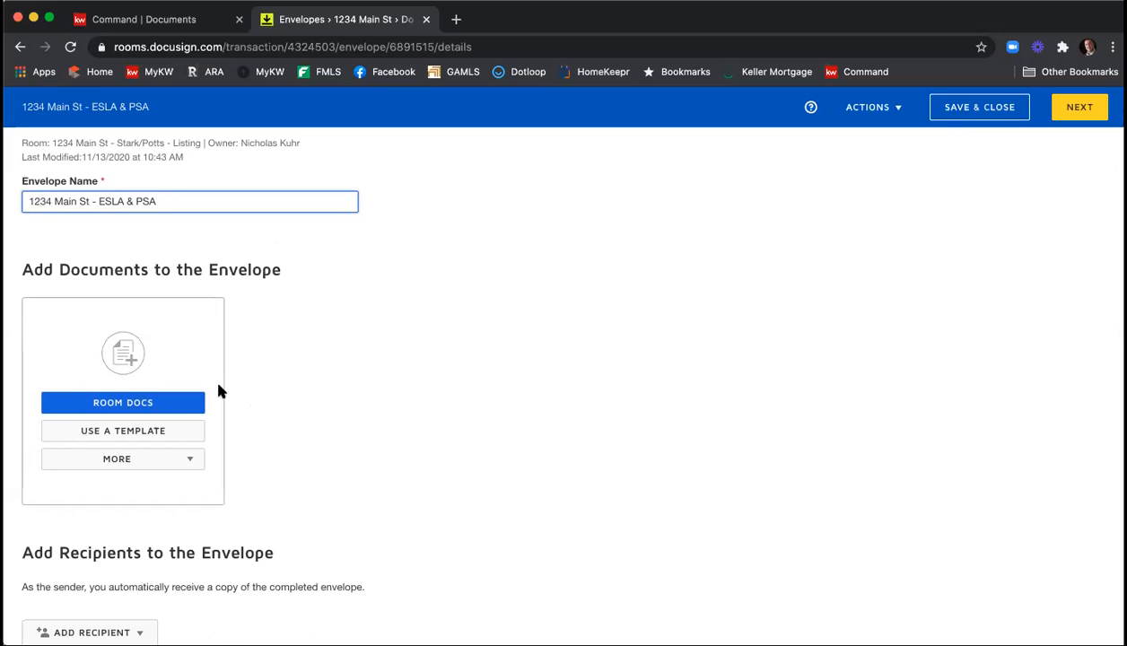
click(178, 403)
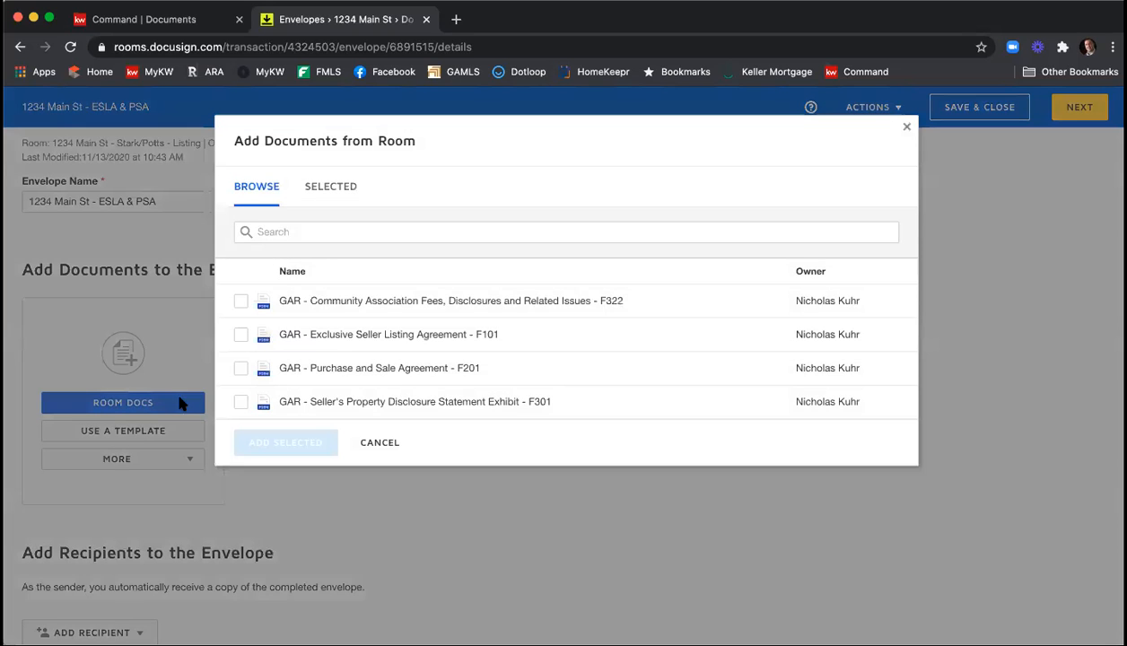
click(240, 301)
click(241, 334)
click(241, 368)
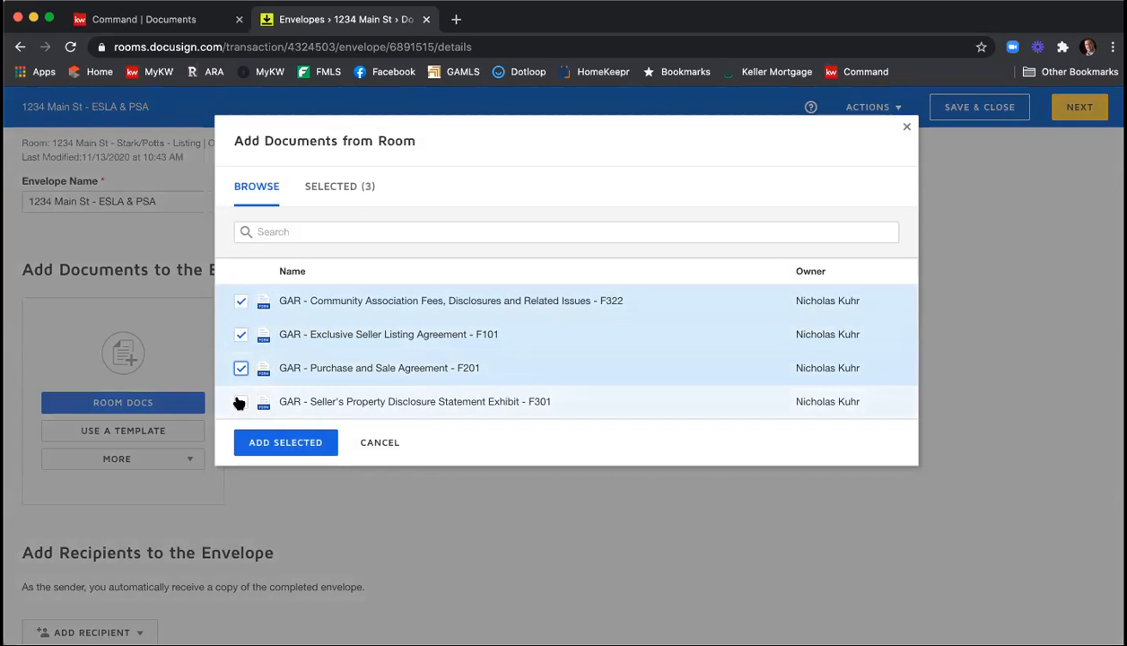
click(240, 401)
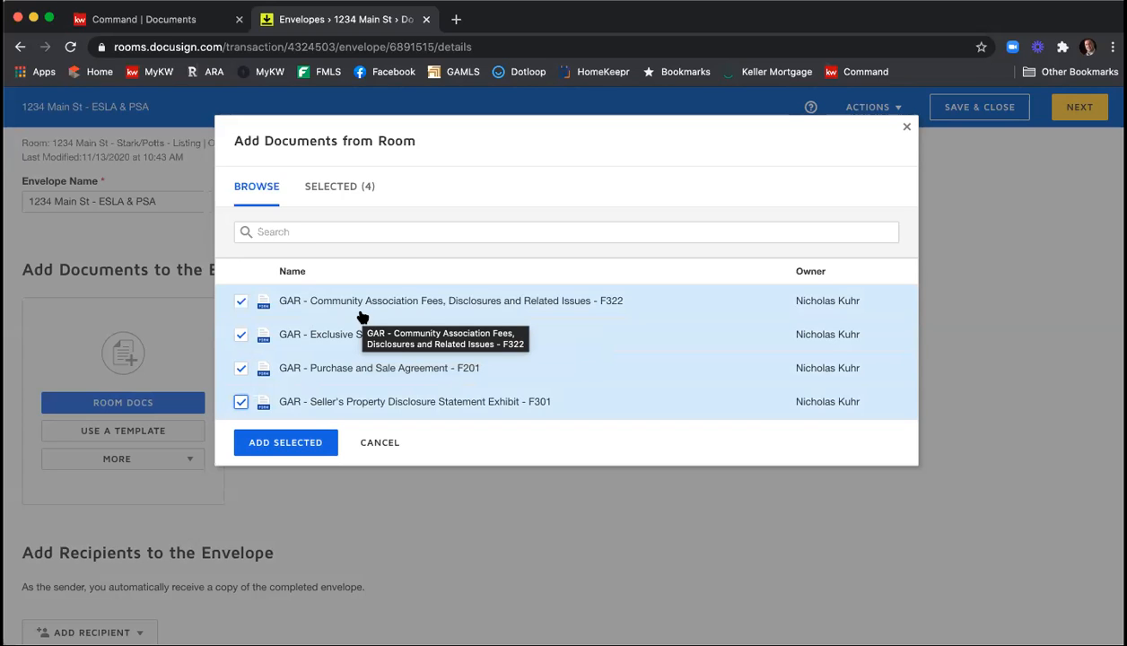
click(266, 440)
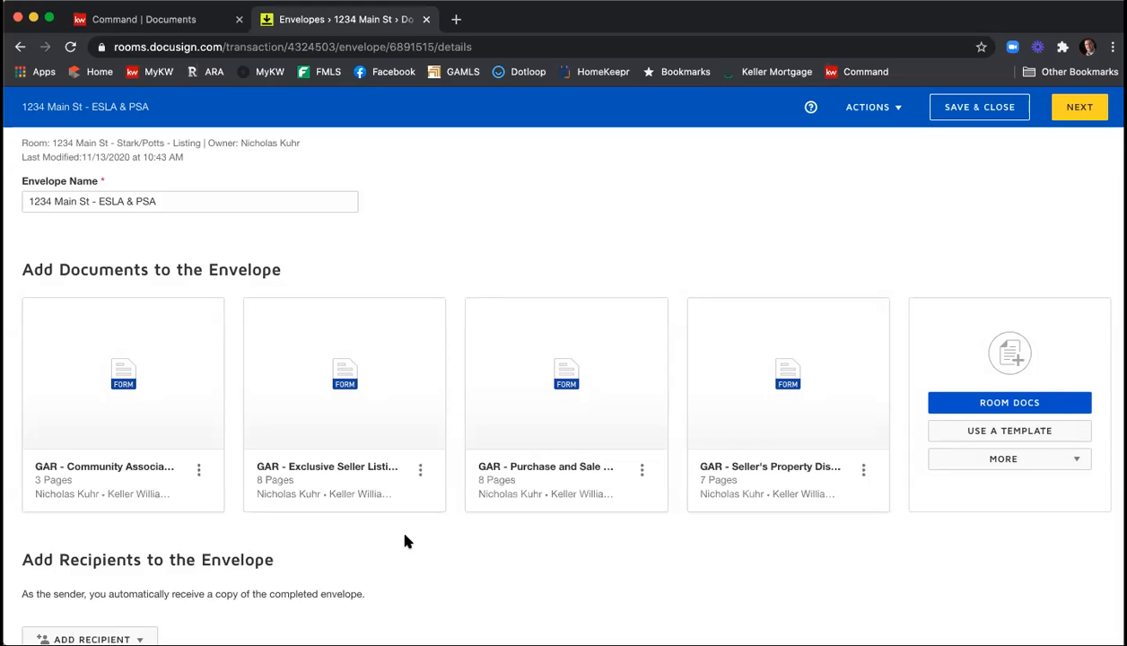
Add the shared templates Seller - Affiliated Marketing Disclosure and Seller - Wire Fraud Disclosure to the envelope.
click(976, 433)
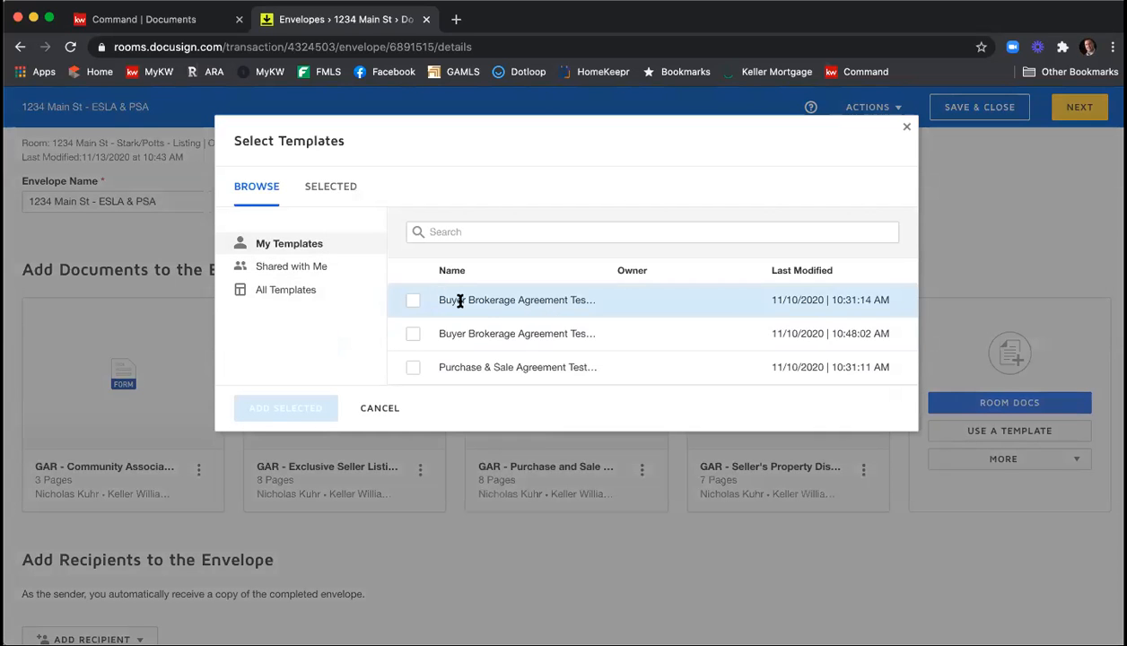
click(325, 278)
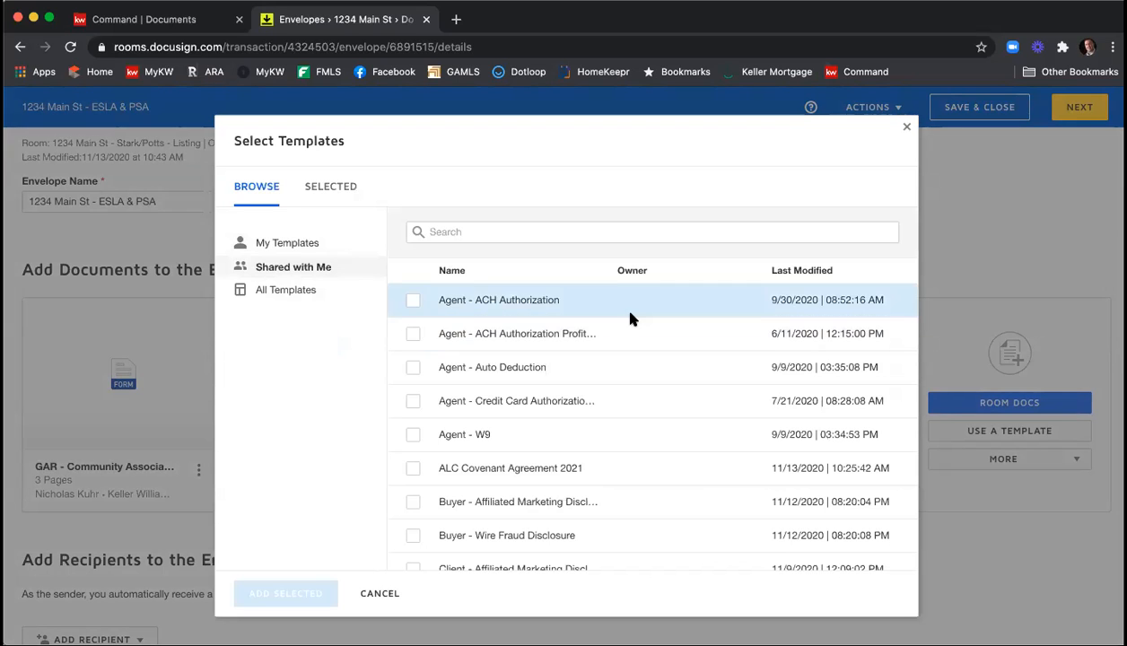
scroll(628, 319, down, 3)
scroll(633, 320, down, 1)
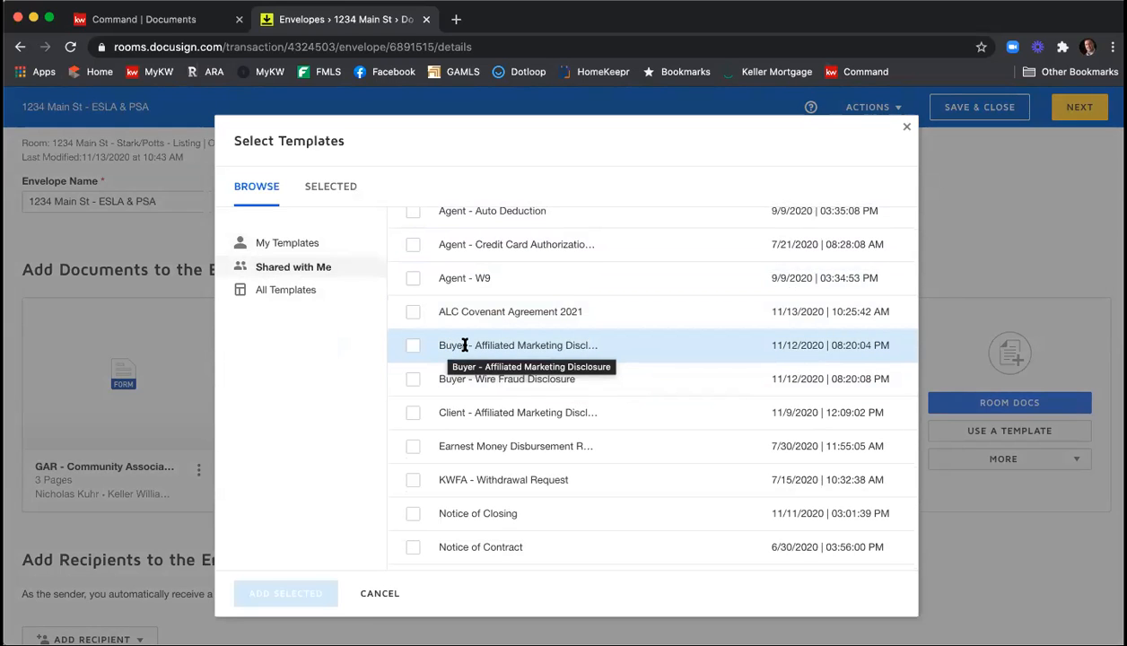
scroll(510, 339, down, 5)
scroll(513, 377, down, 1)
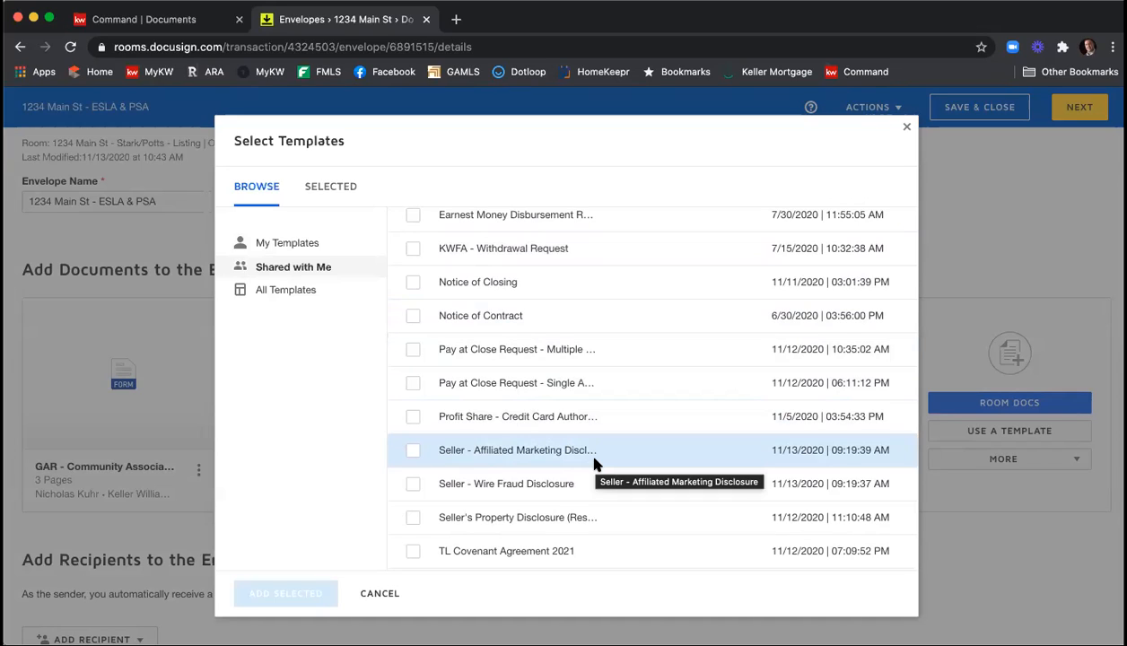
click(410, 453)
click(409, 483)
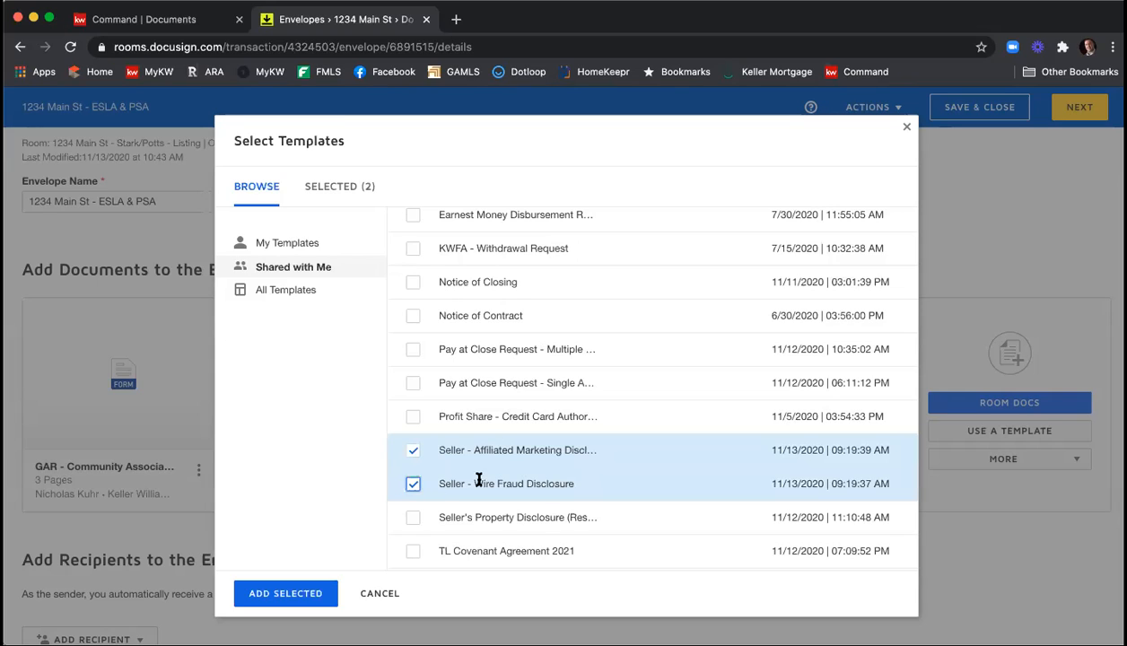
click(304, 594)
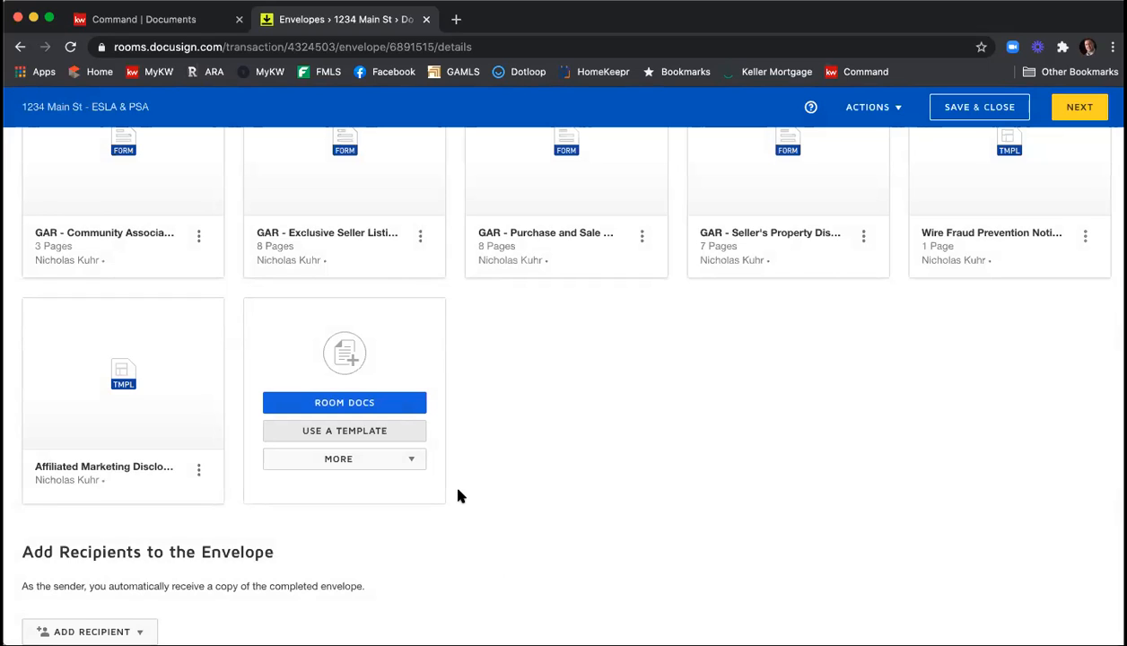
click(405, 459)
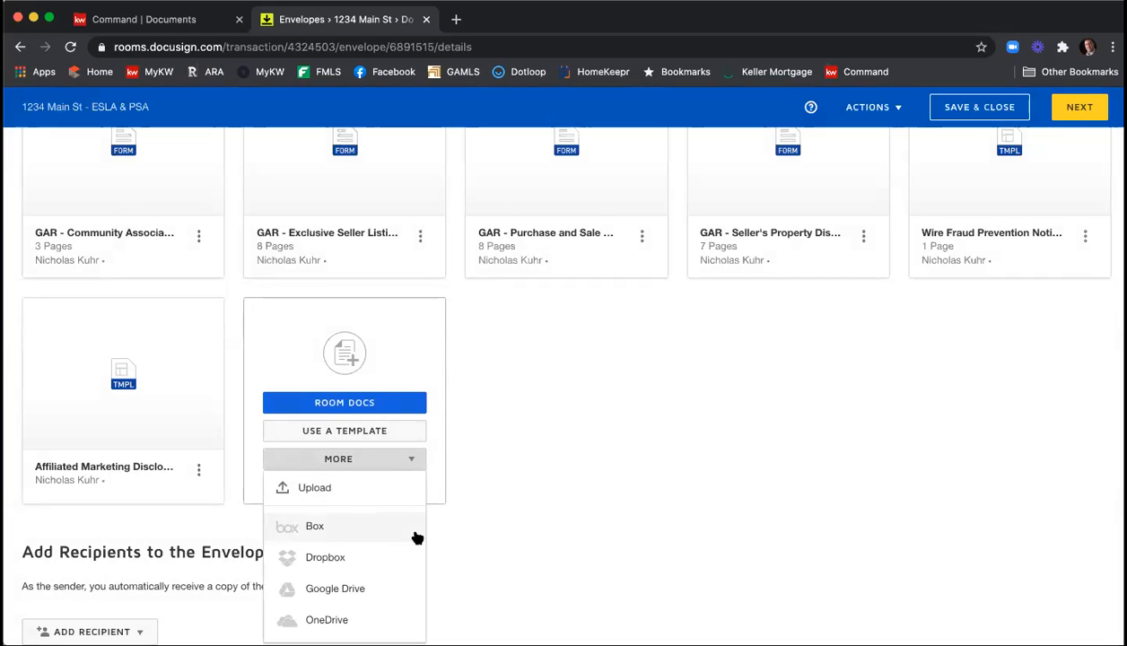
click(468, 531)
Reorder the envelope documents: Exclusive Seller Listing Agreement first, Seller's Property Disclosure second, and Purchase and Sale Agreement last.
scroll(471, 529, up, 3)
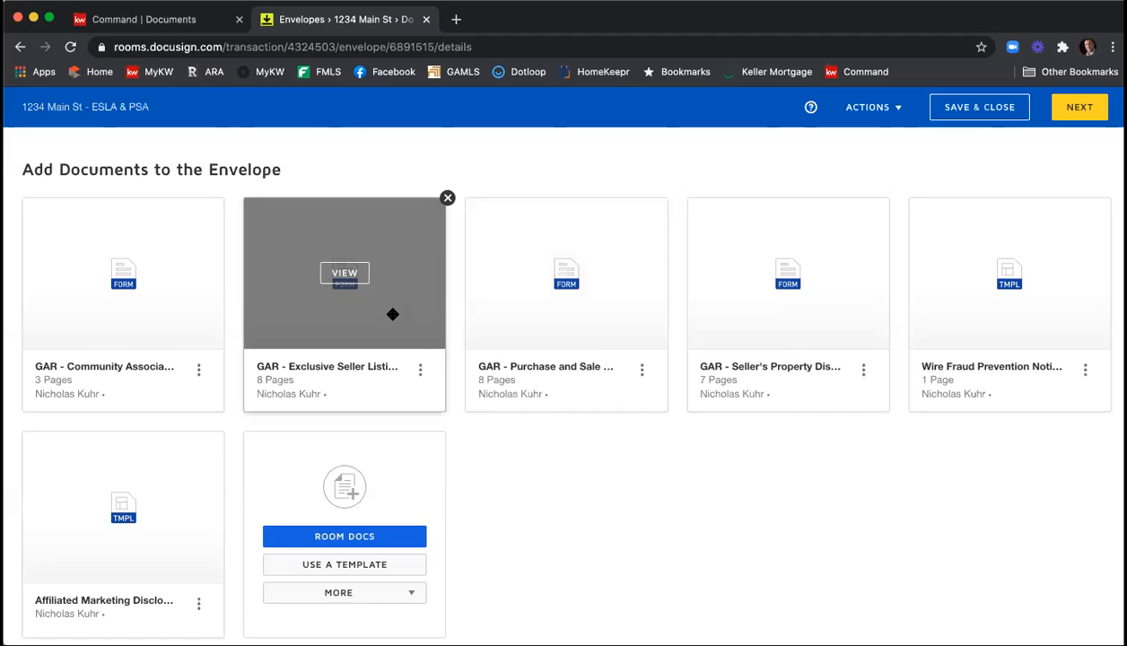
drag(392, 314, 199, 313)
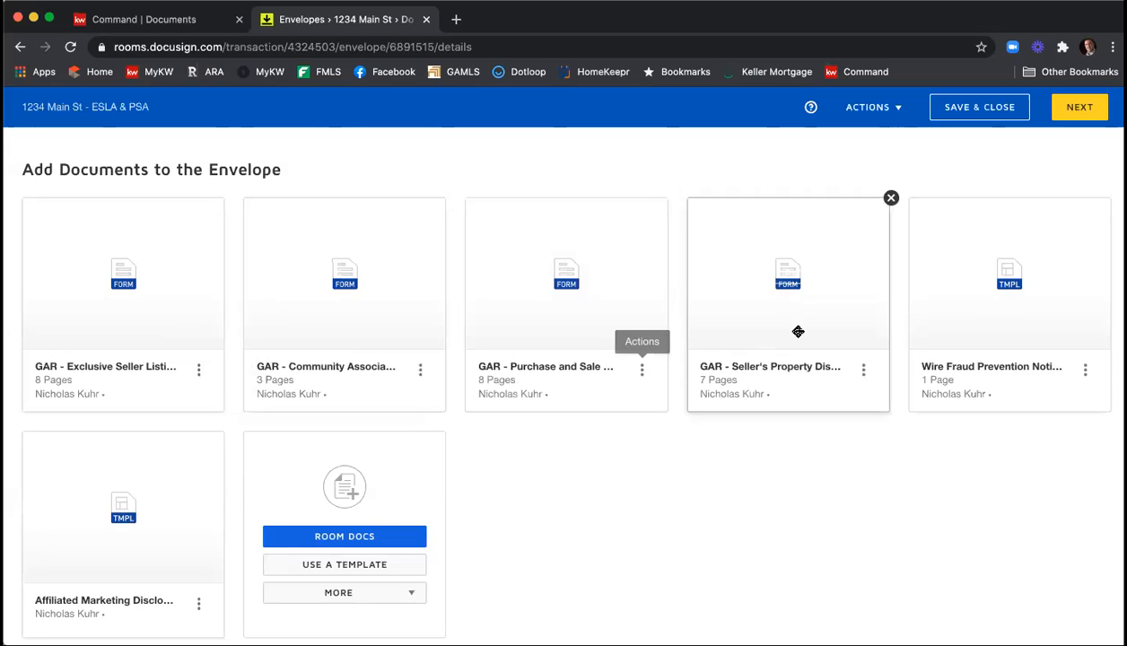
drag(823, 320, 386, 354)
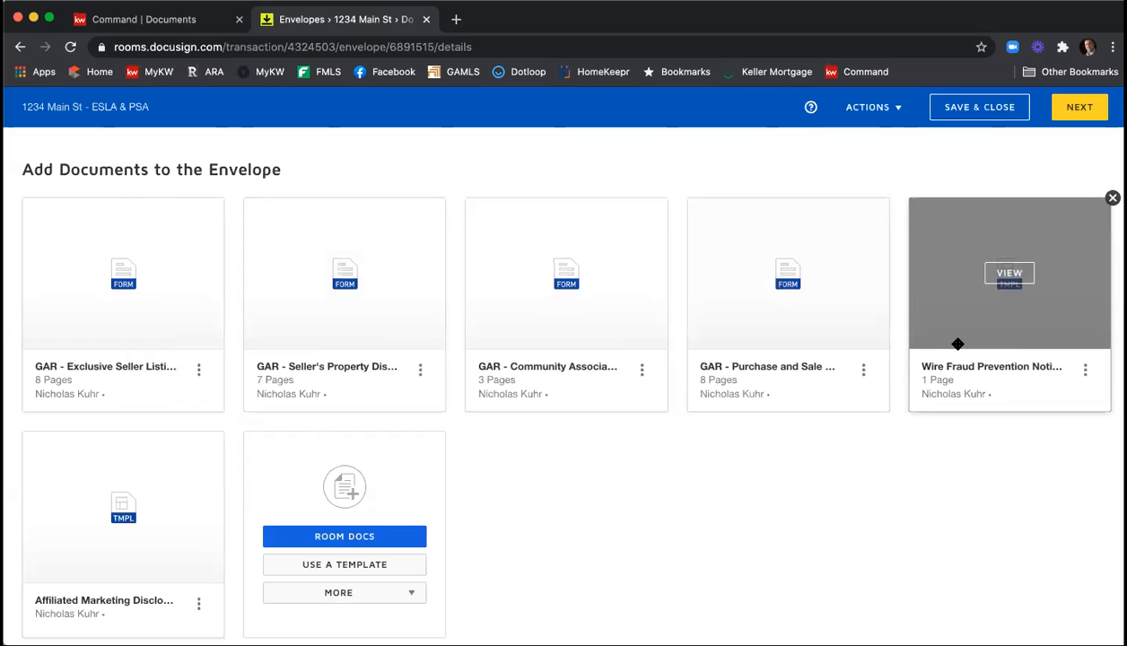
drag(825, 324, 188, 511)
Start adding pre-tagged roles as recipients, assigning the two seller clients to the Seller One and Seller Two roles.
scroll(608, 459, down, 1)
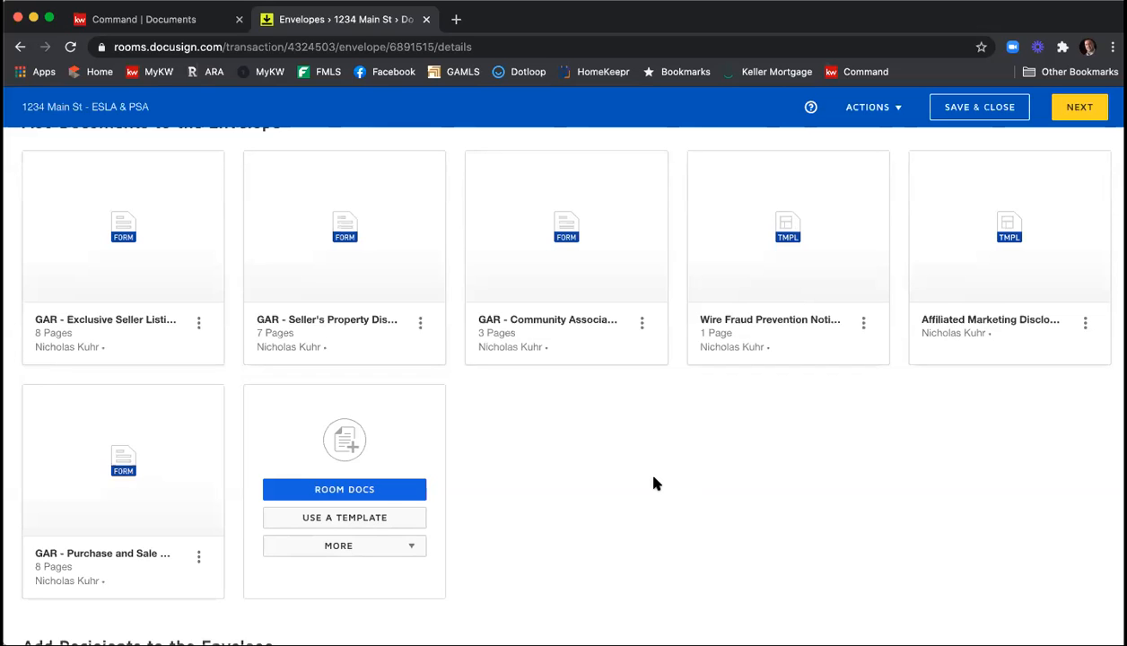
scroll(653, 483, down, 5)
scroll(653, 484, down, 4)
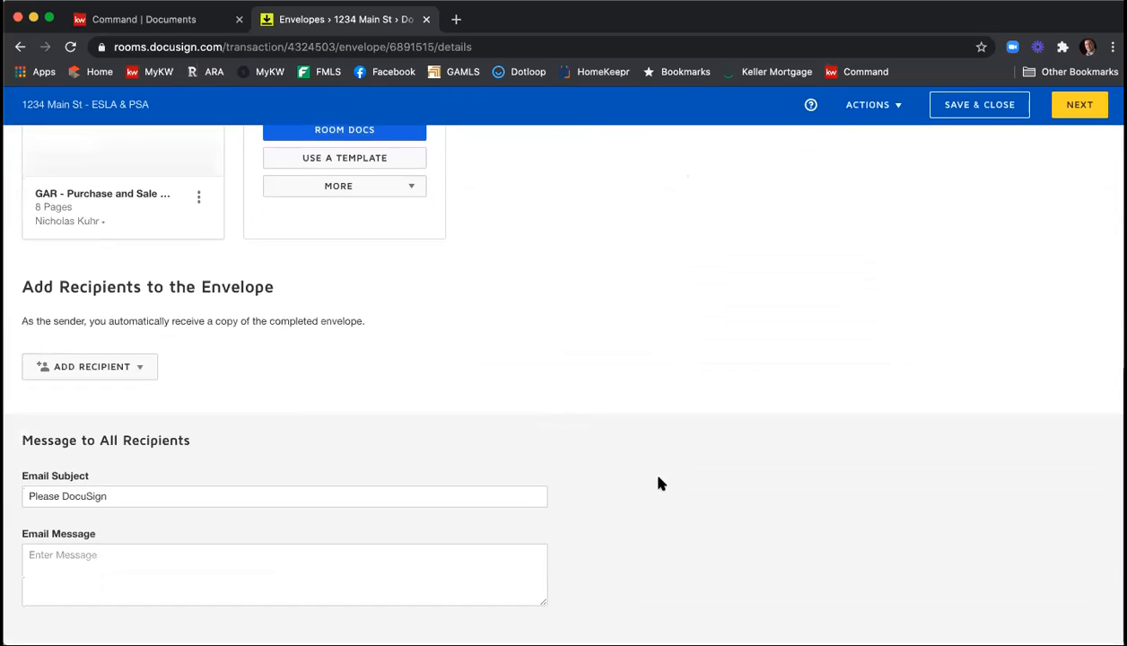
click(137, 375)
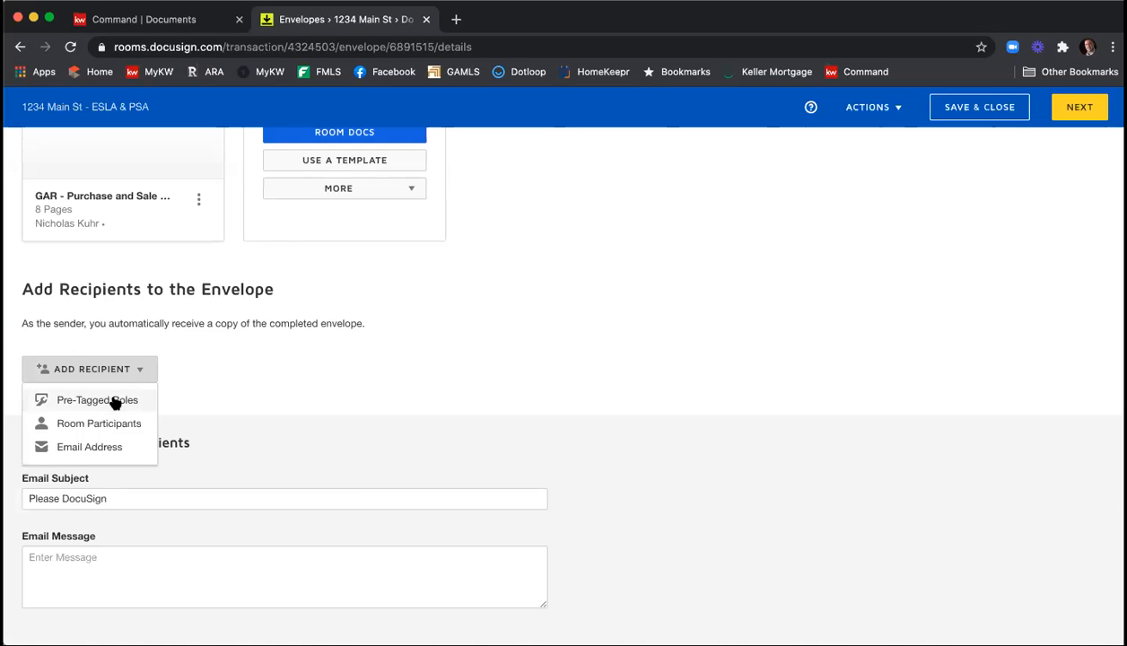
click(115, 401)
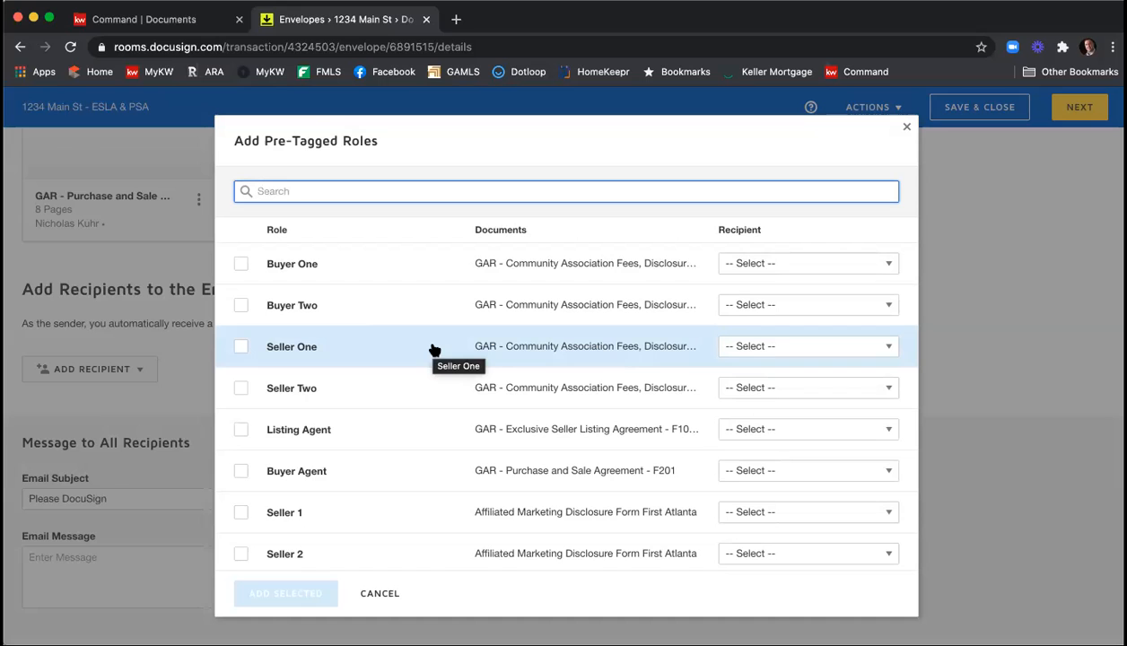
click(769, 352)
scroll(803, 404, down, 1)
scroll(803, 404, down, 1)
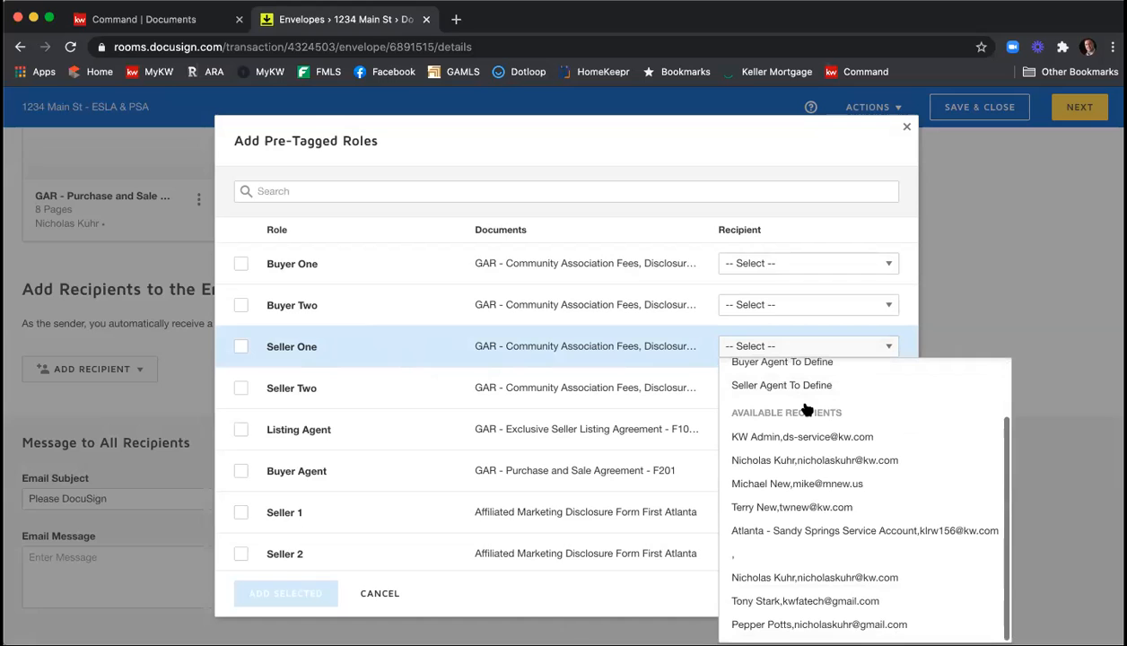
click(812, 601)
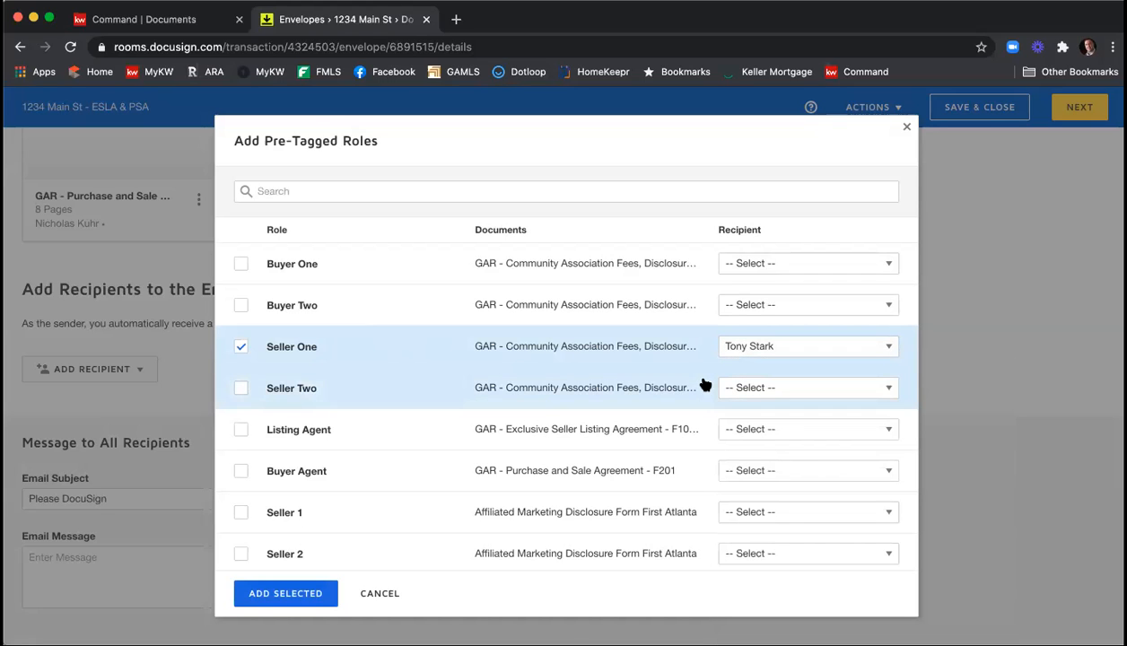
click(777, 388)
scroll(801, 296, down, 2)
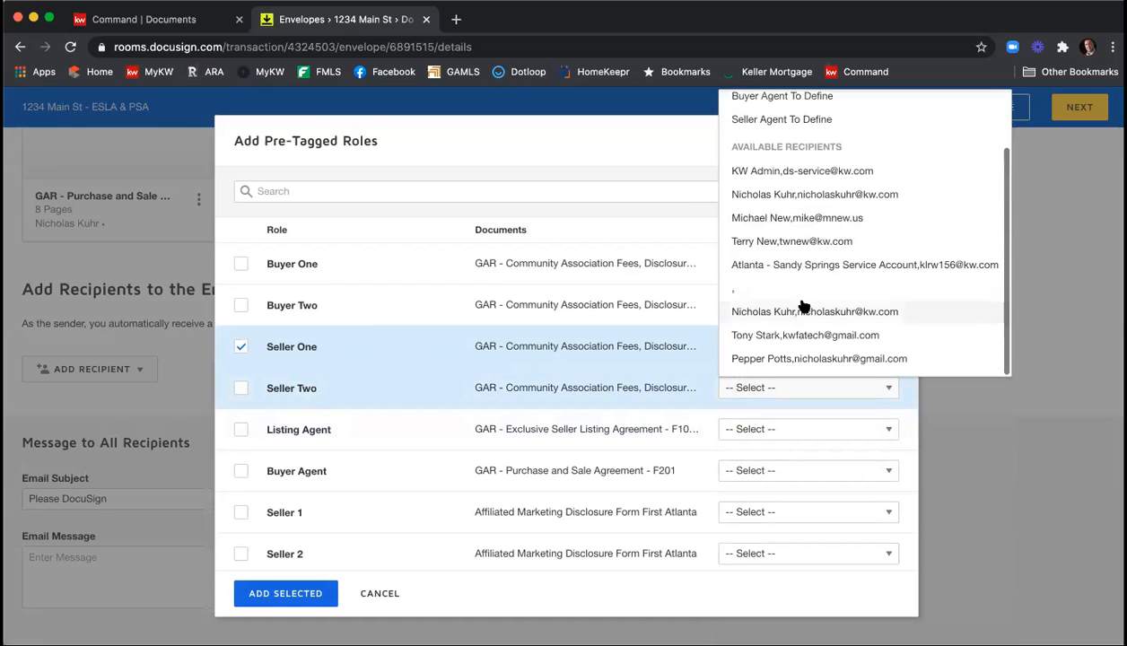
click(796, 361)
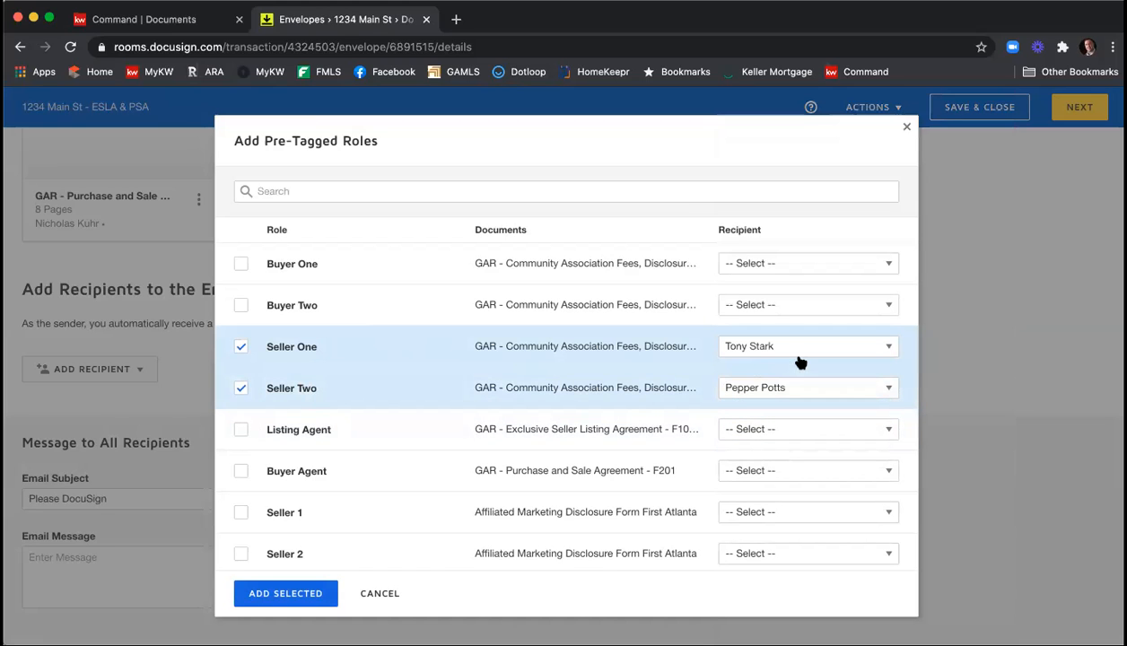
Assign the room owner to the Listing Agent role and add the selected roles to the envelope.
click(803, 431)
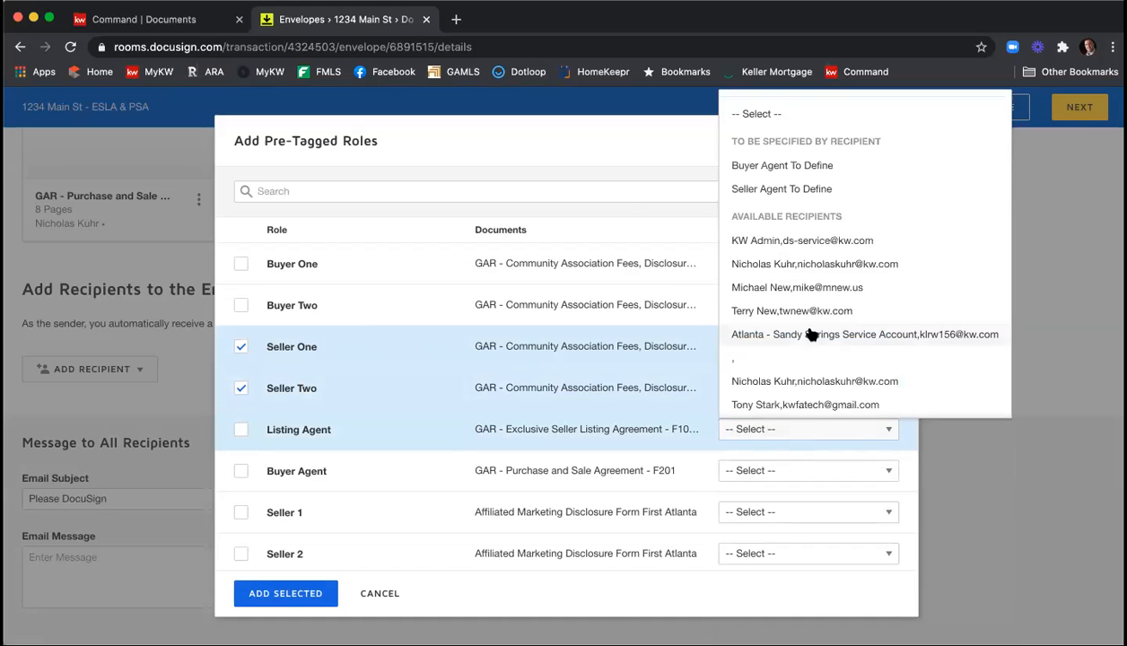
scroll(807, 329, down, 1)
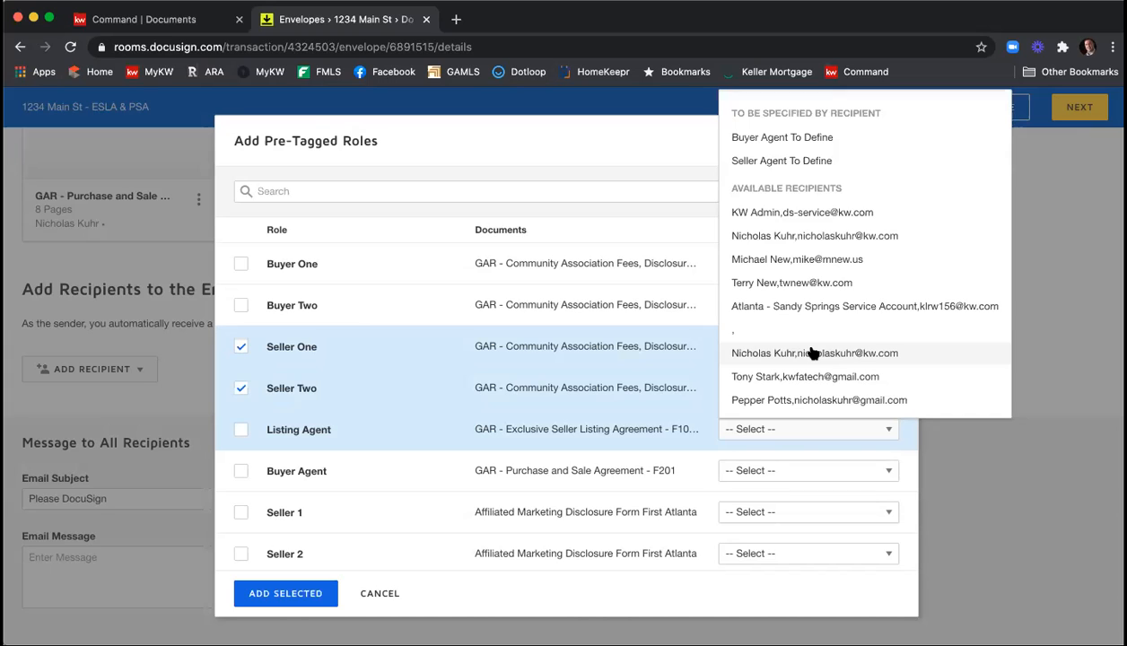
click(810, 352)
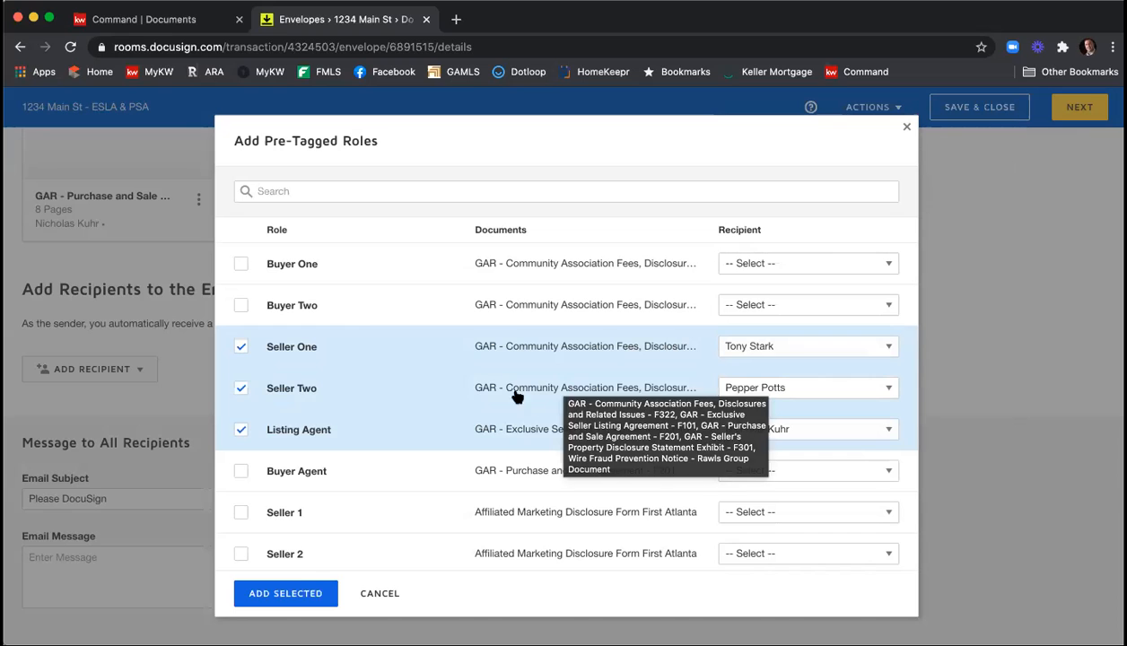
click(303, 594)
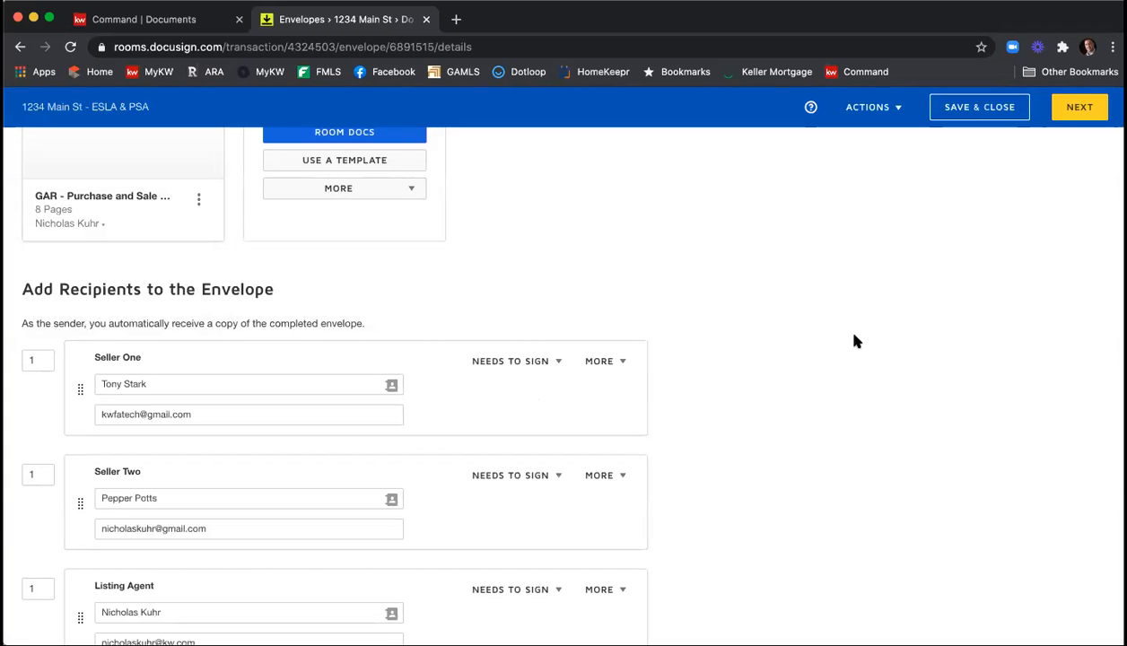
Set the signing order to 2 for Seller Two and 3 for the Listing Agent.
scroll(853, 338, down, 2)
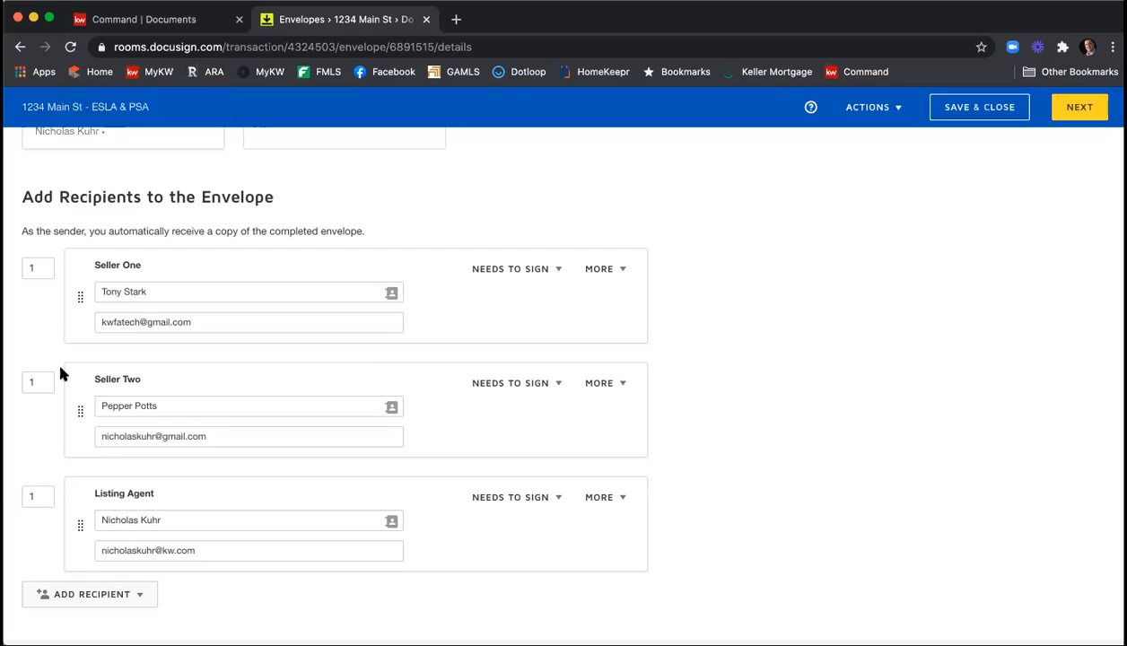
double_click(26, 377)
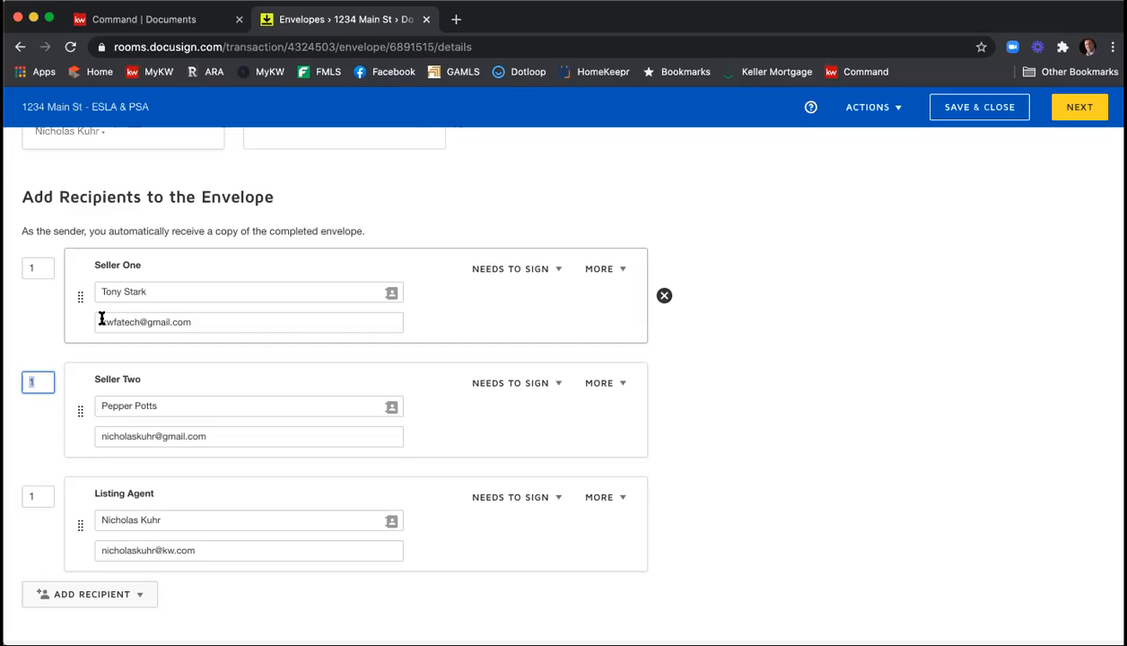
text(2)
click(46, 300)
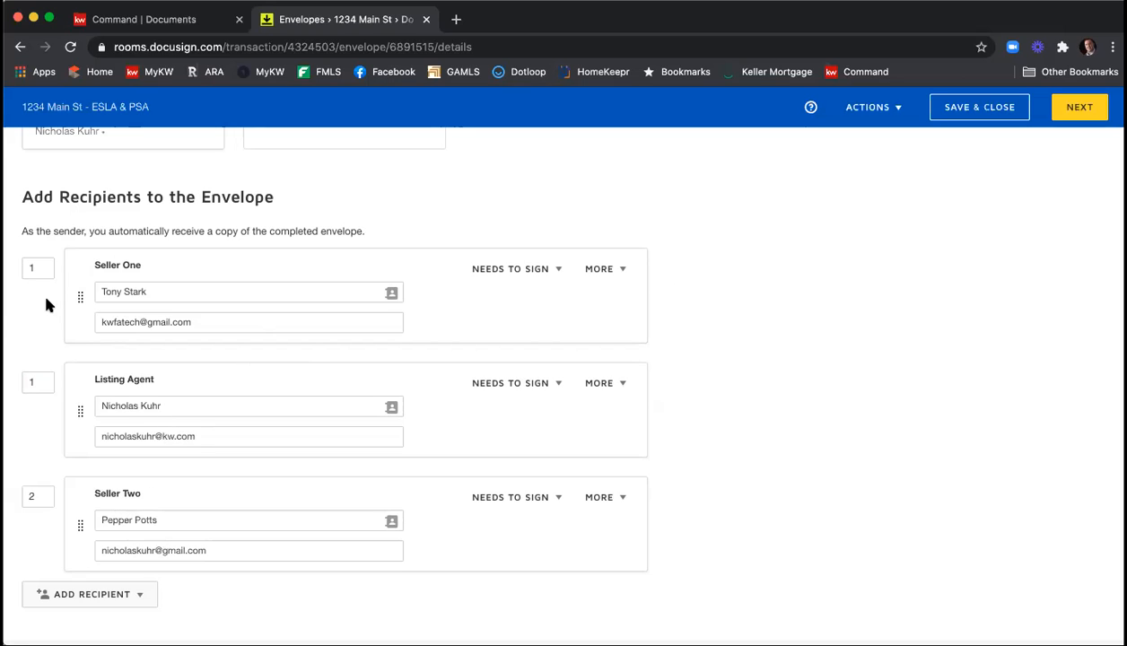
click(42, 380)
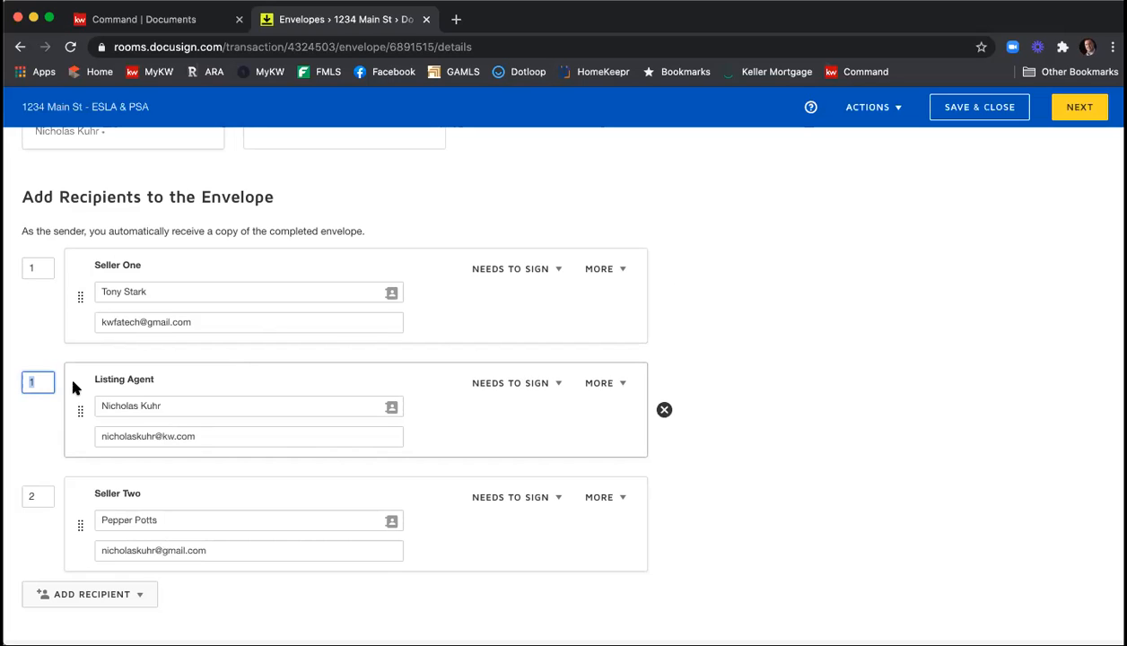
text(3)
click(36, 338)
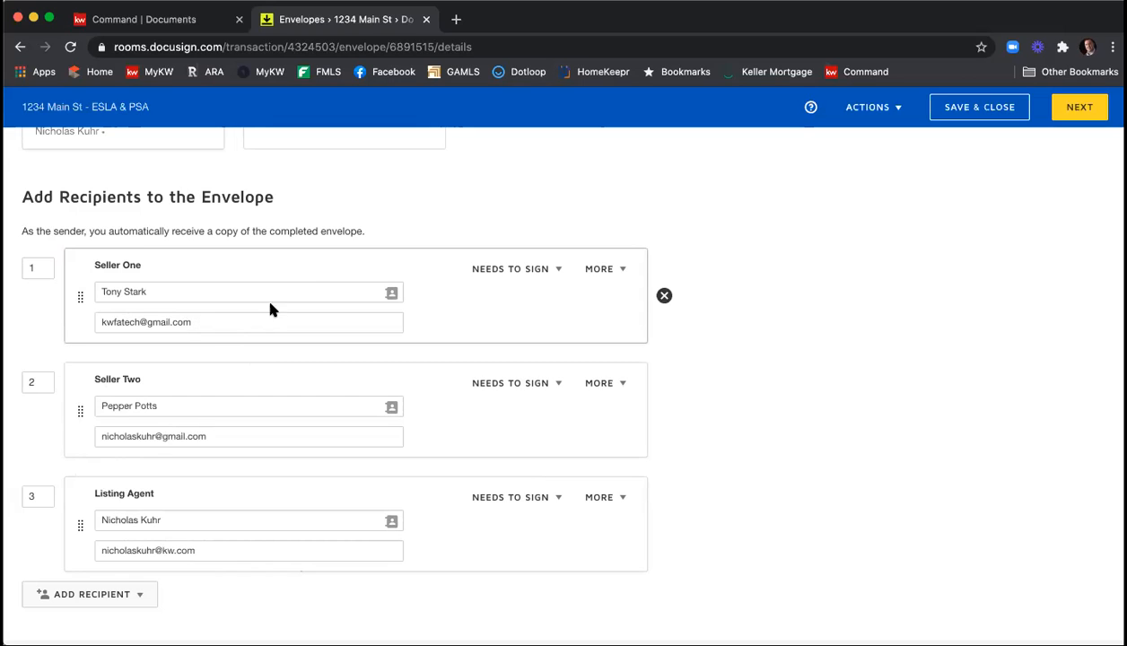
Try adding access authentication for Seller One by entering an access code, and discard it.
click(557, 275)
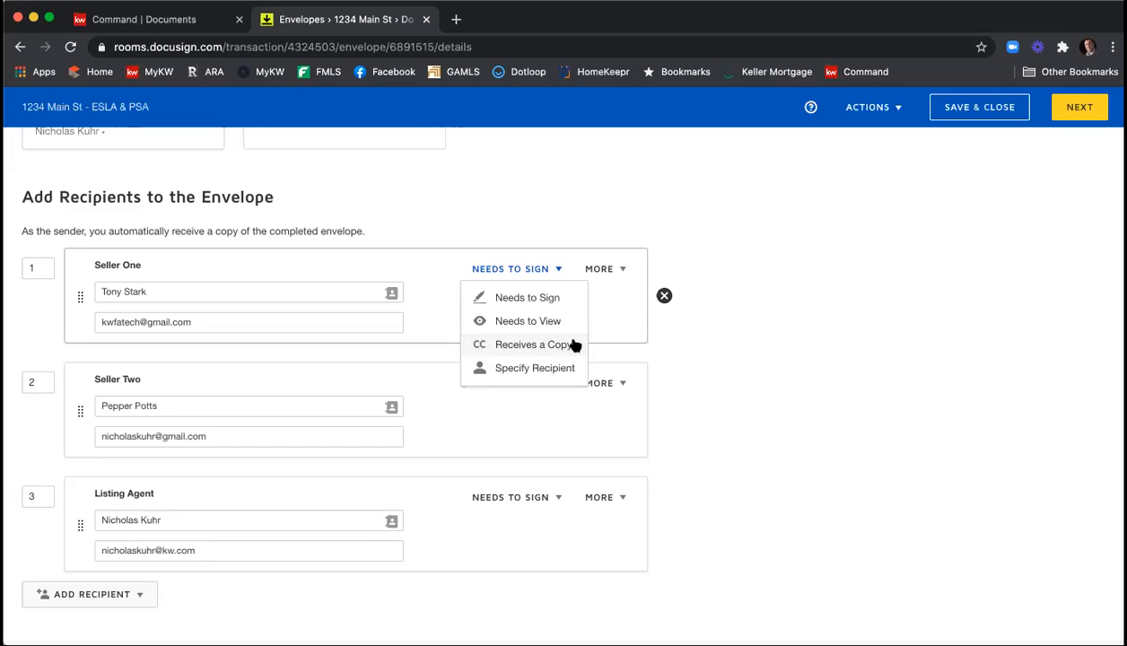
click(623, 272)
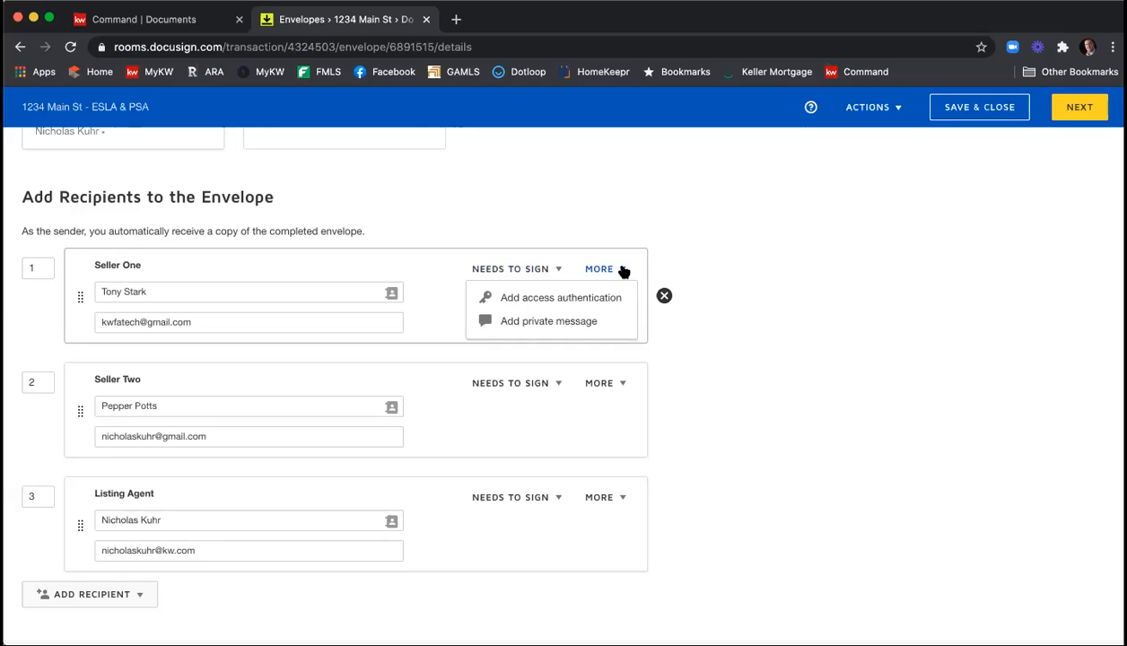
click(581, 297)
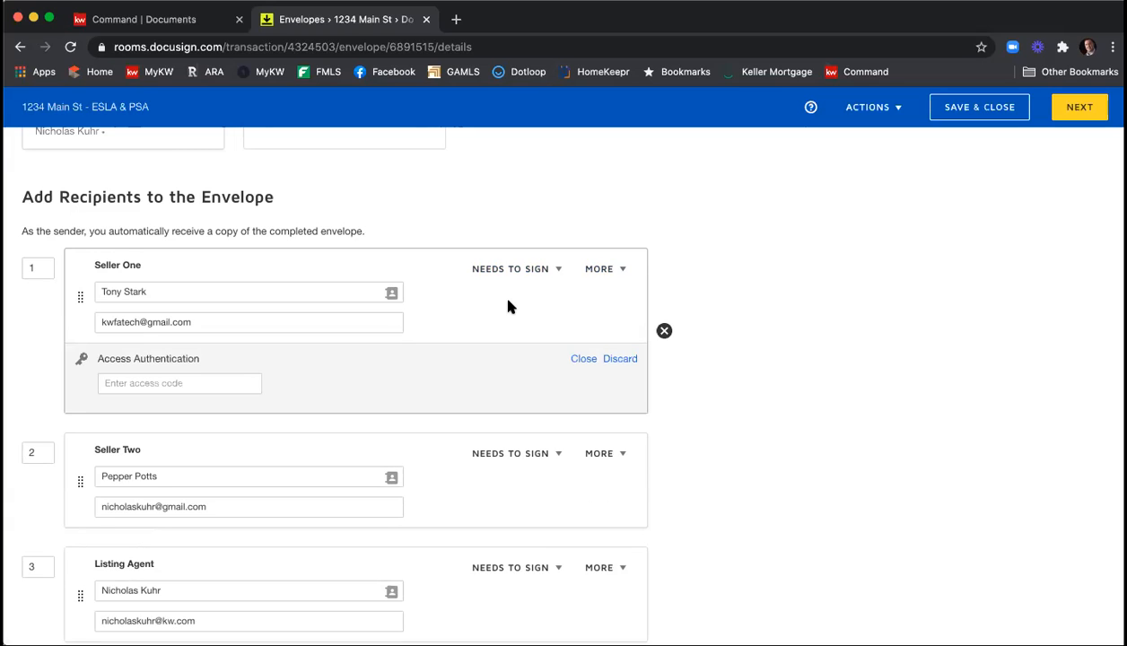
click(229, 377)
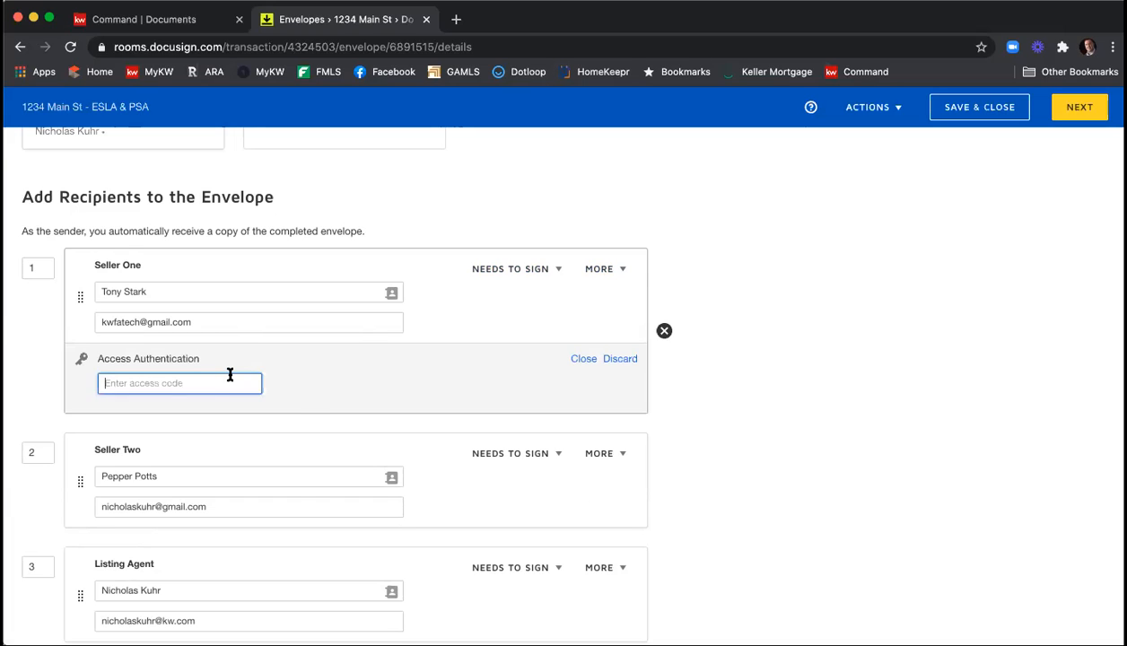
text(12345)
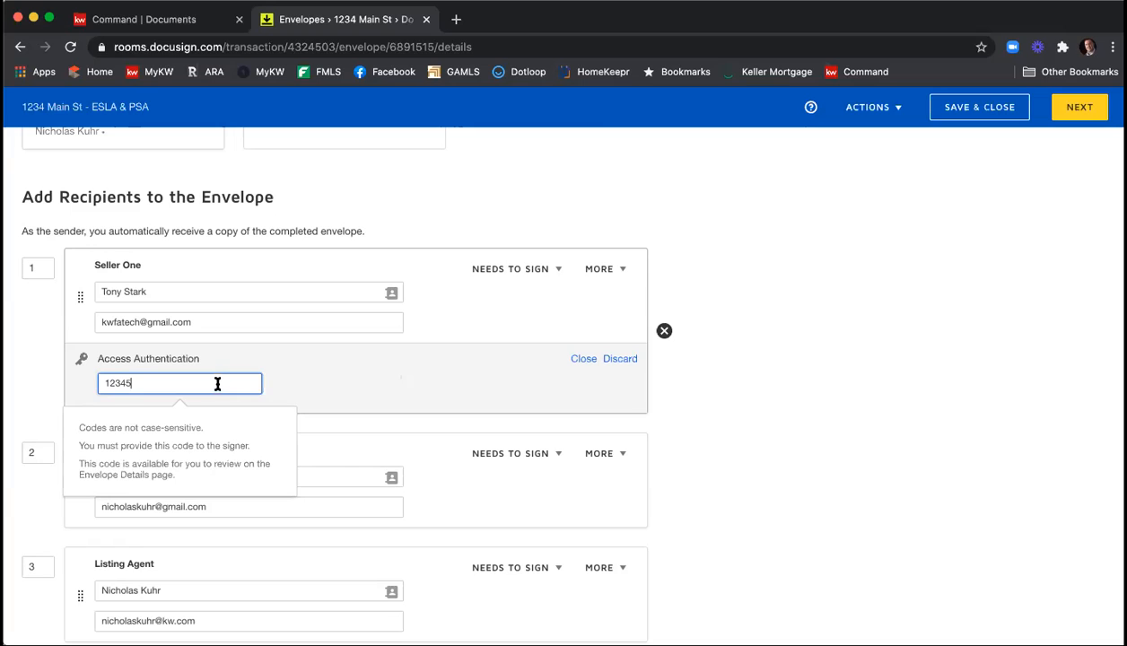
click(622, 363)
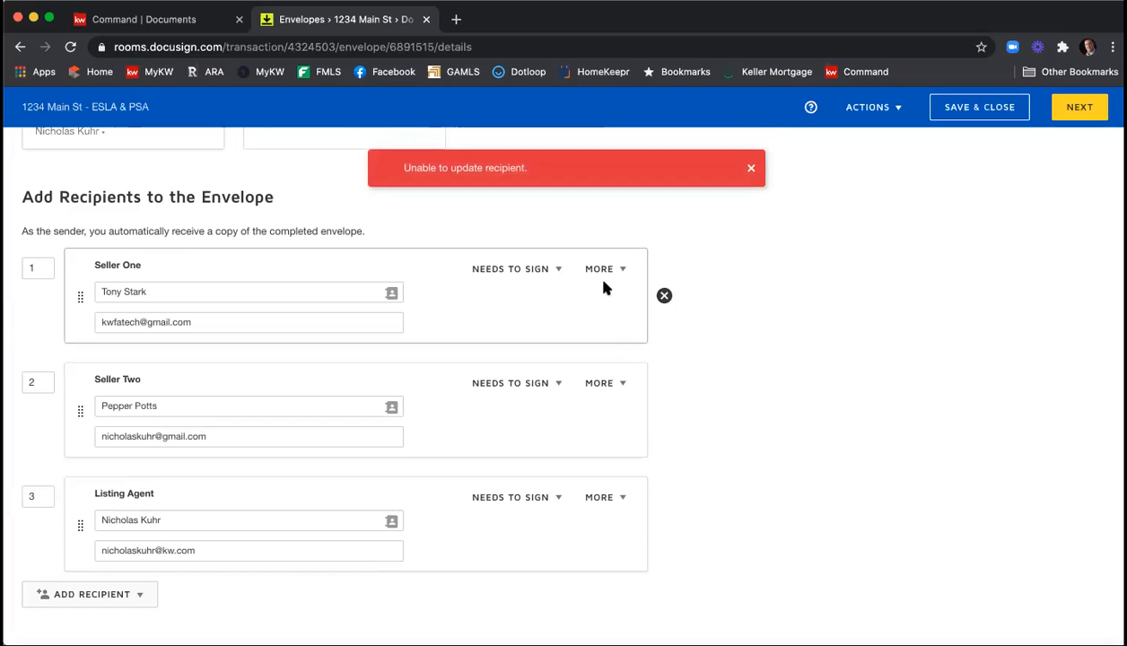
Add a greeted and signed private message for Seller One: "Please be sure to fill in all of the info on the SPD and CAD.".
click(618, 269)
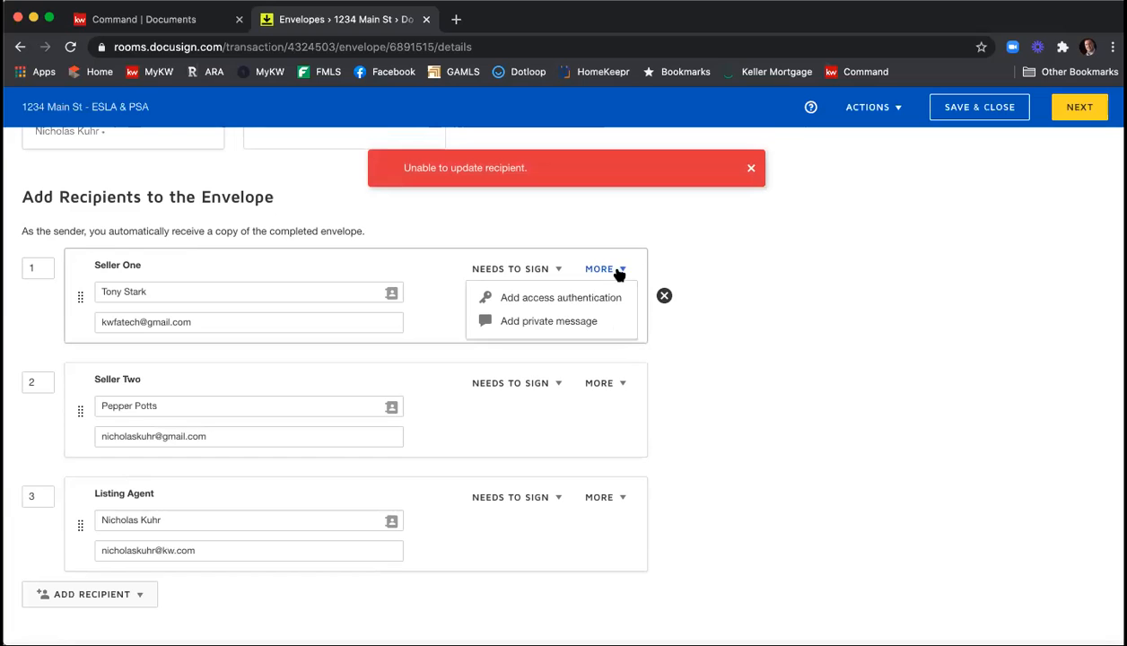
click(579, 321)
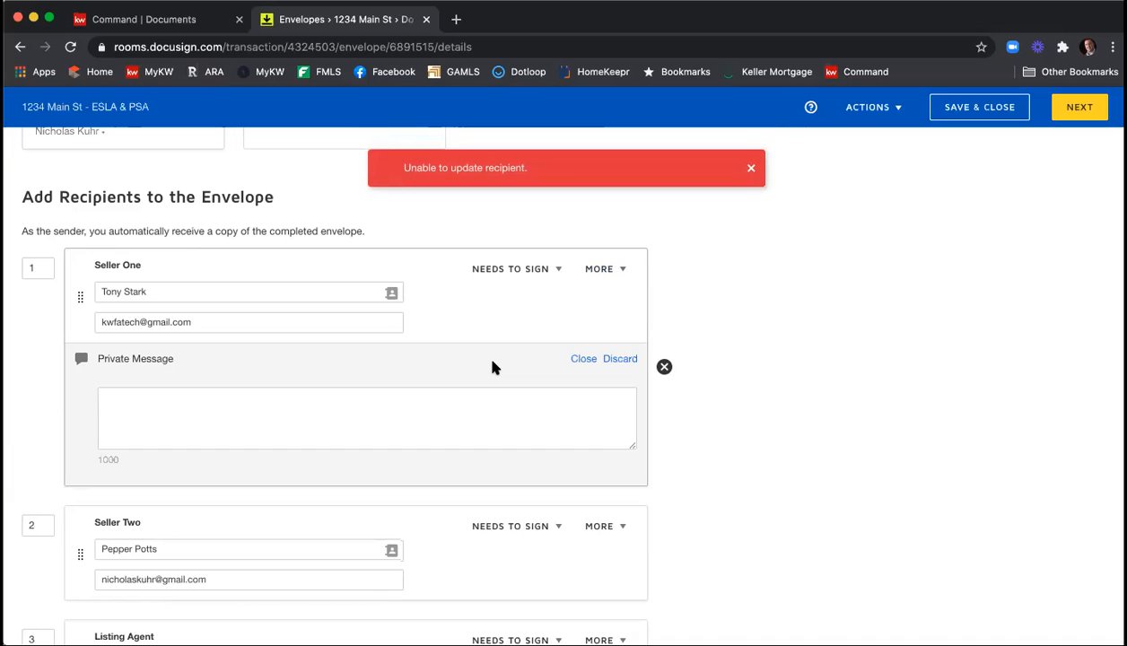
click(501, 392)
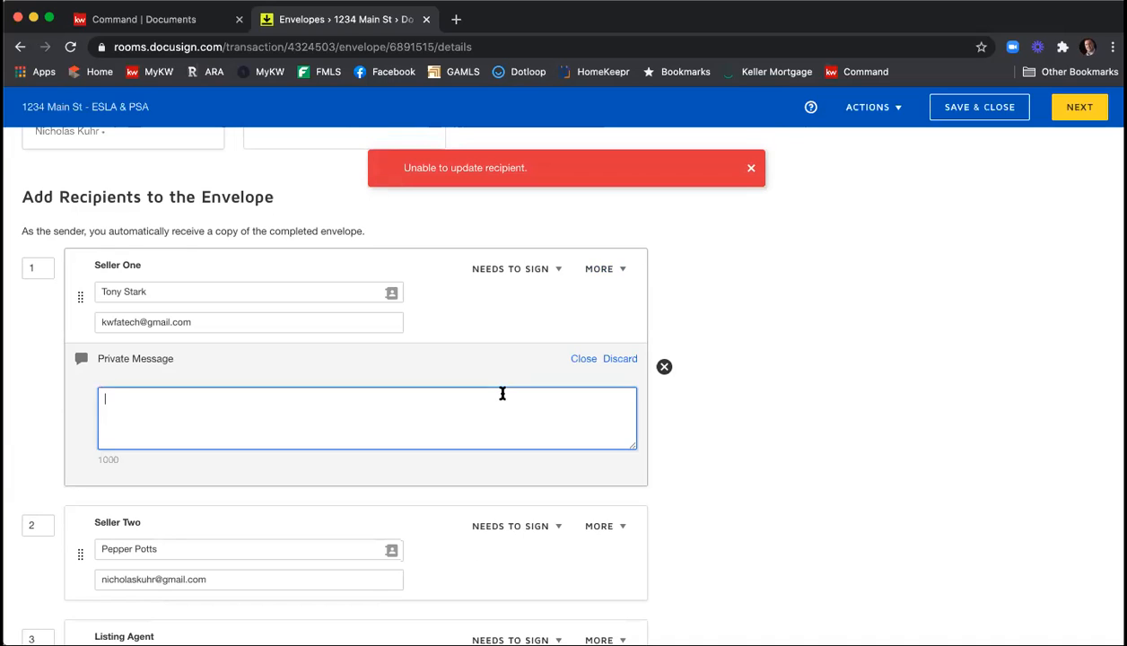
text(Hi Tony,)
key(Return)
text(Please be sure to fill)
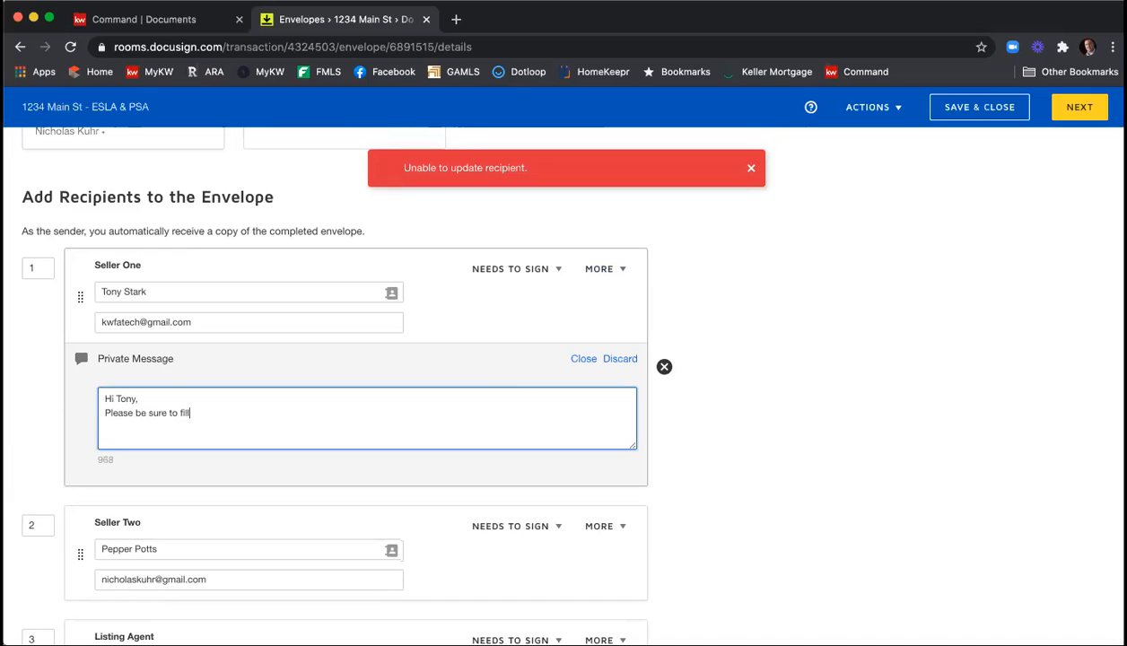
text( in all of the info on the SPD and CAD.)
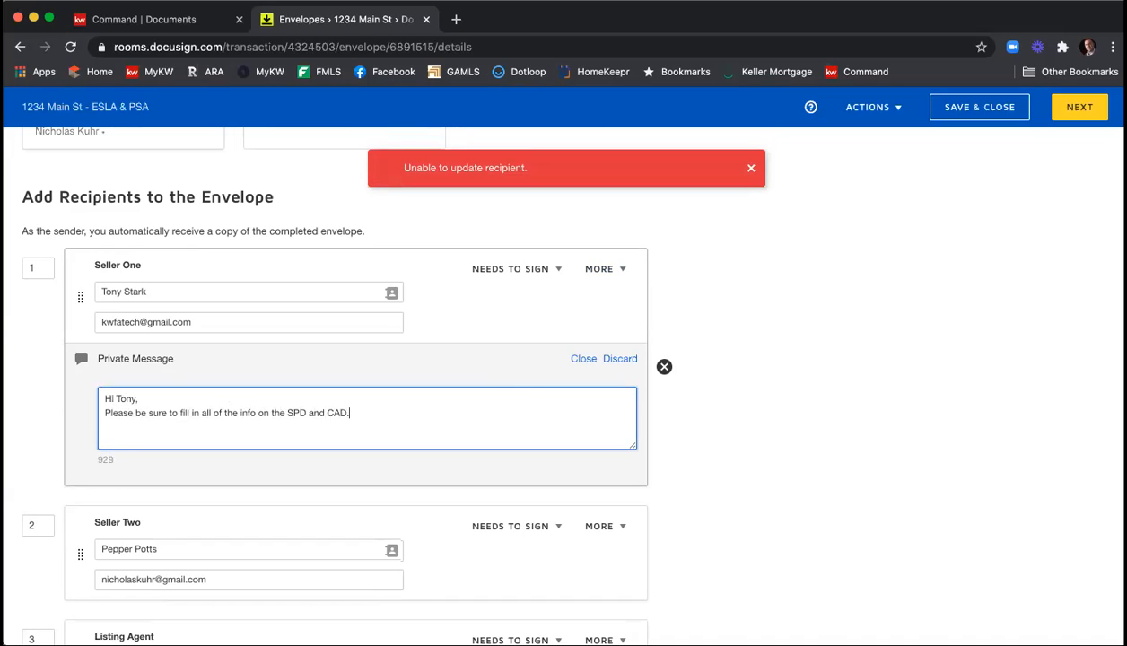
key(Return)
text(Thank you,)
key(Return)
text(Nick)
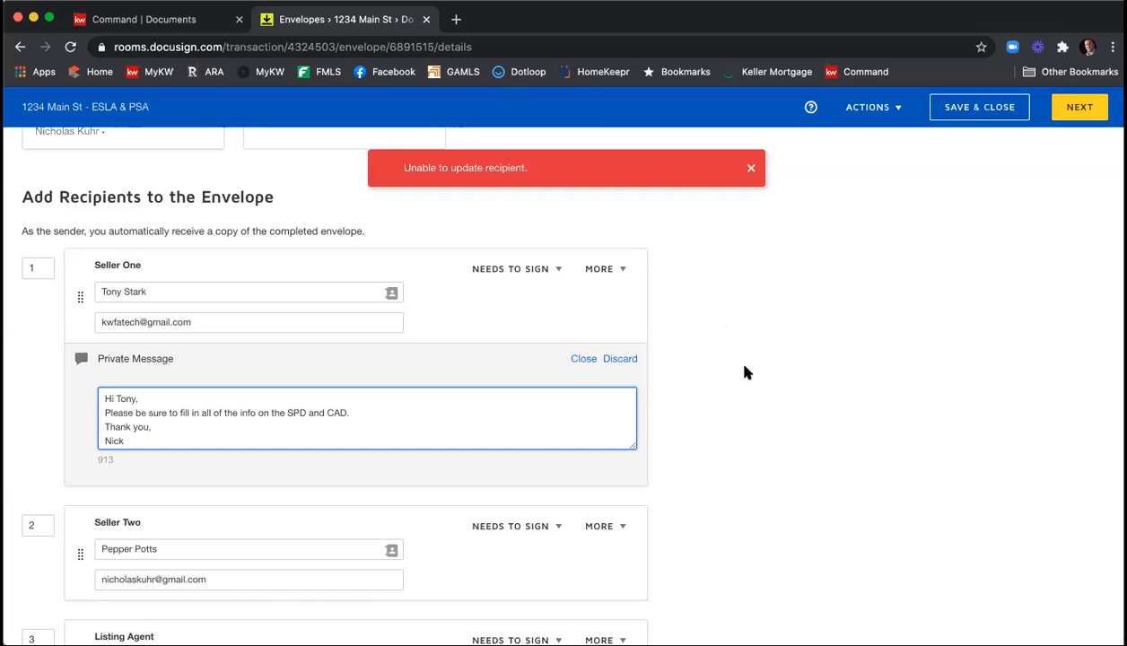
Extend the email subject to all recipients after "Please DocuSign" with the property's street address and "ESLA & PSA", separated by hyphens.
scroll(744, 371, down, 5)
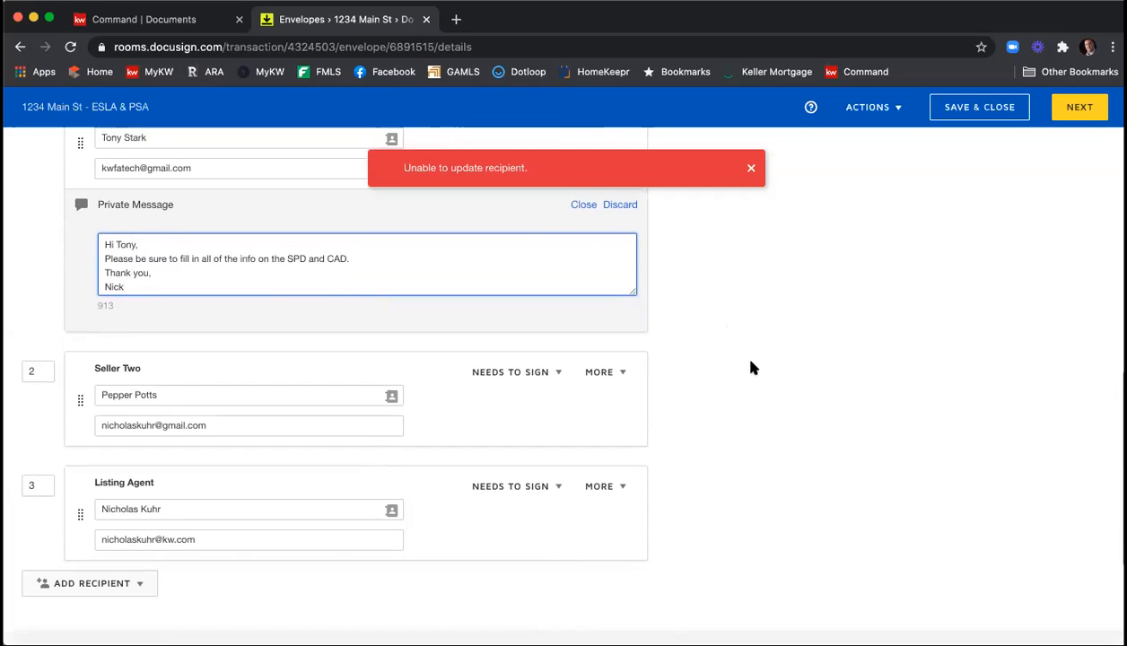
scroll(752, 368, down, 2)
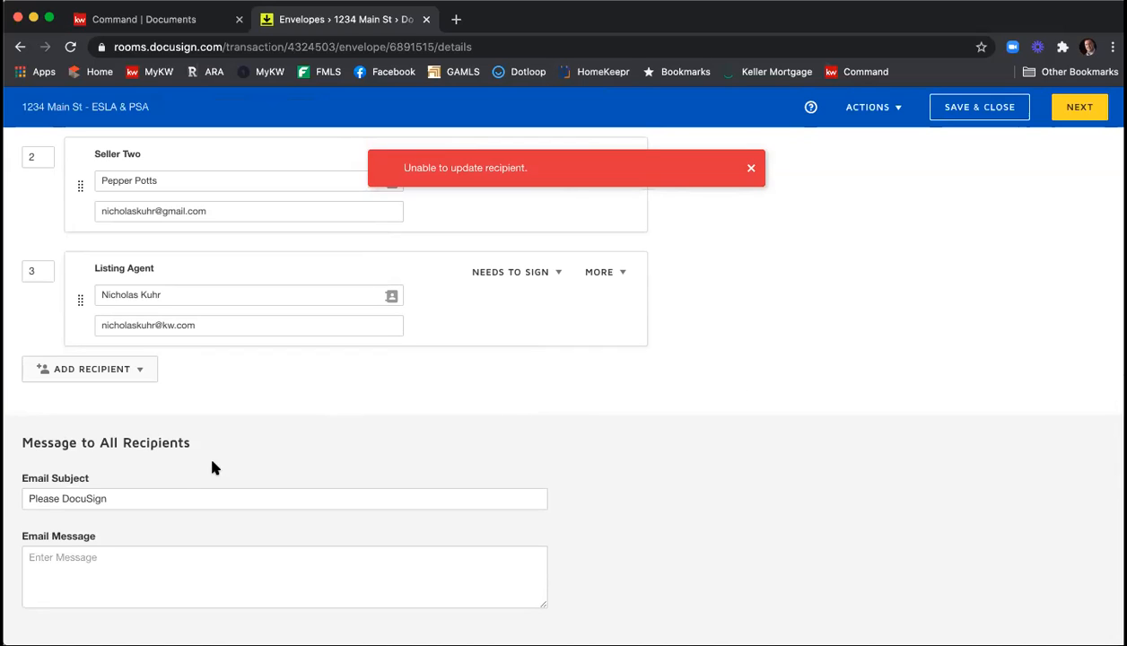
click(151, 495)
text(- )
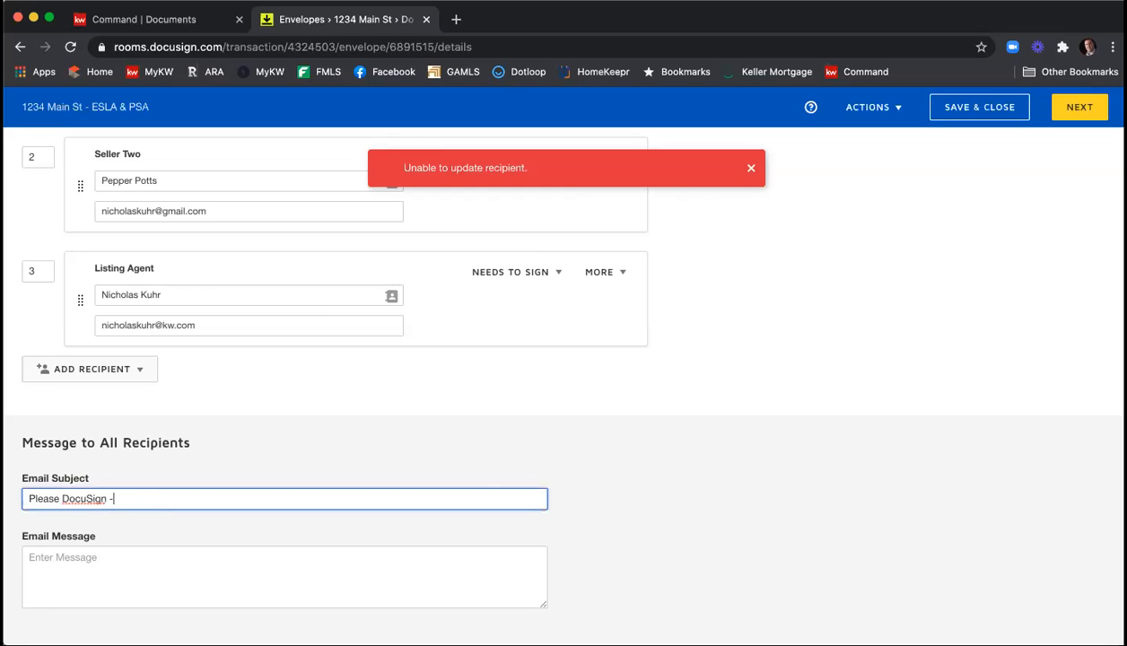
text(1234 Main St - ESLA & PSA)
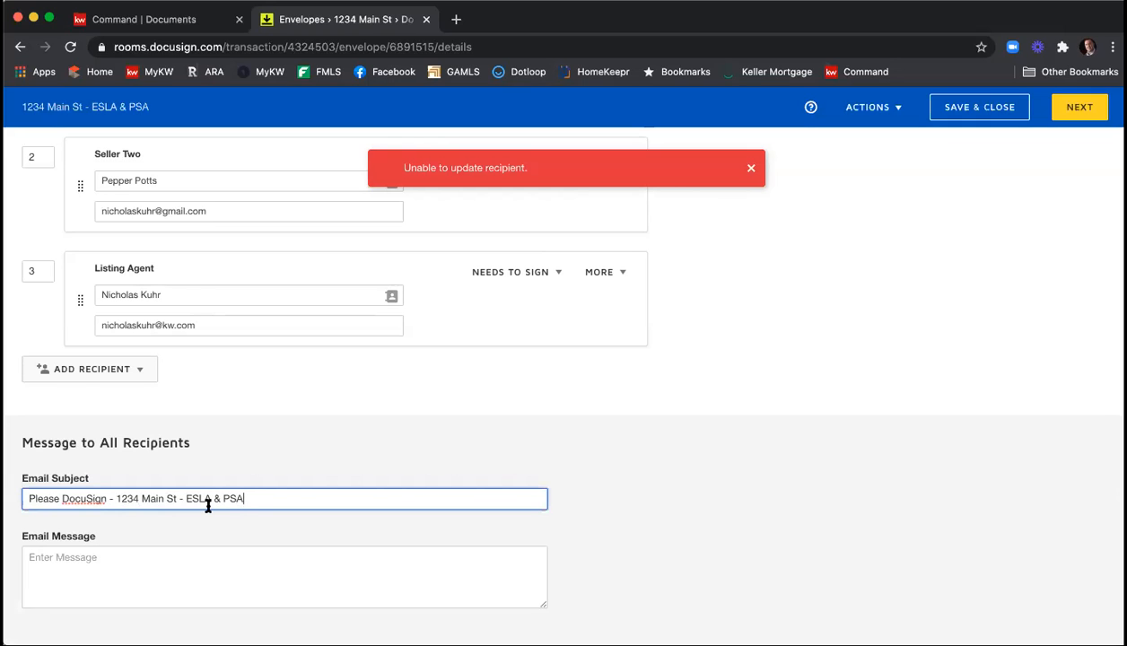
Write a greeted and signed email message asking both sellers to "review and sign all of the docs for the ESLA & PSA" for the property address.
click(190, 556)
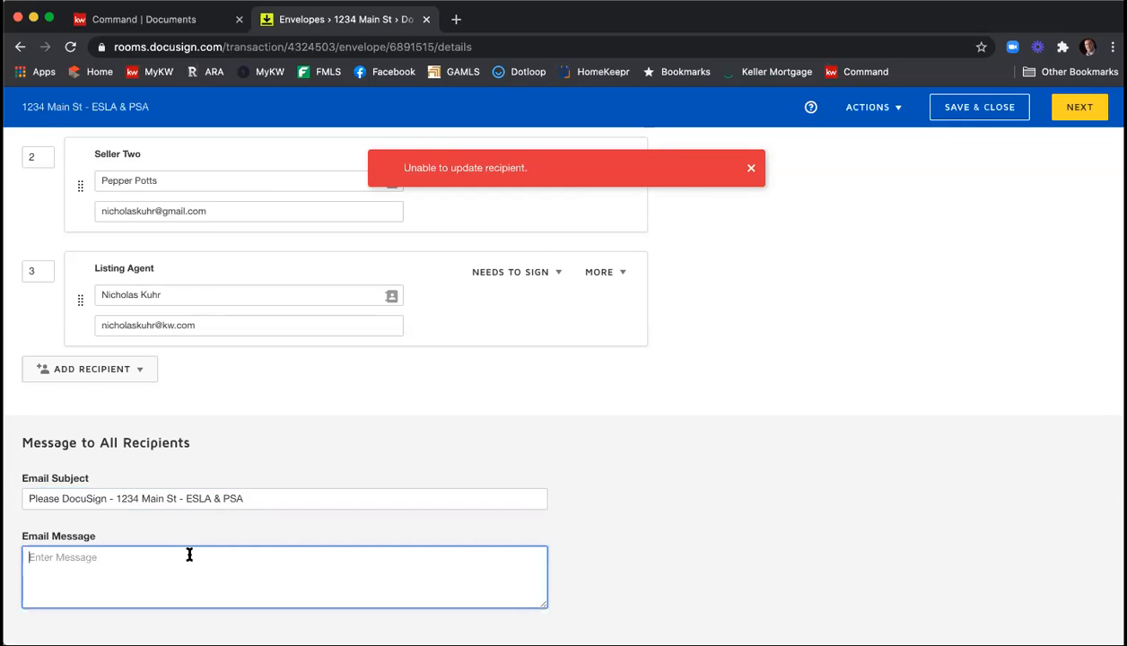
text(Hi Tony & Pepper,)
key(Return)
text(Please review and si)
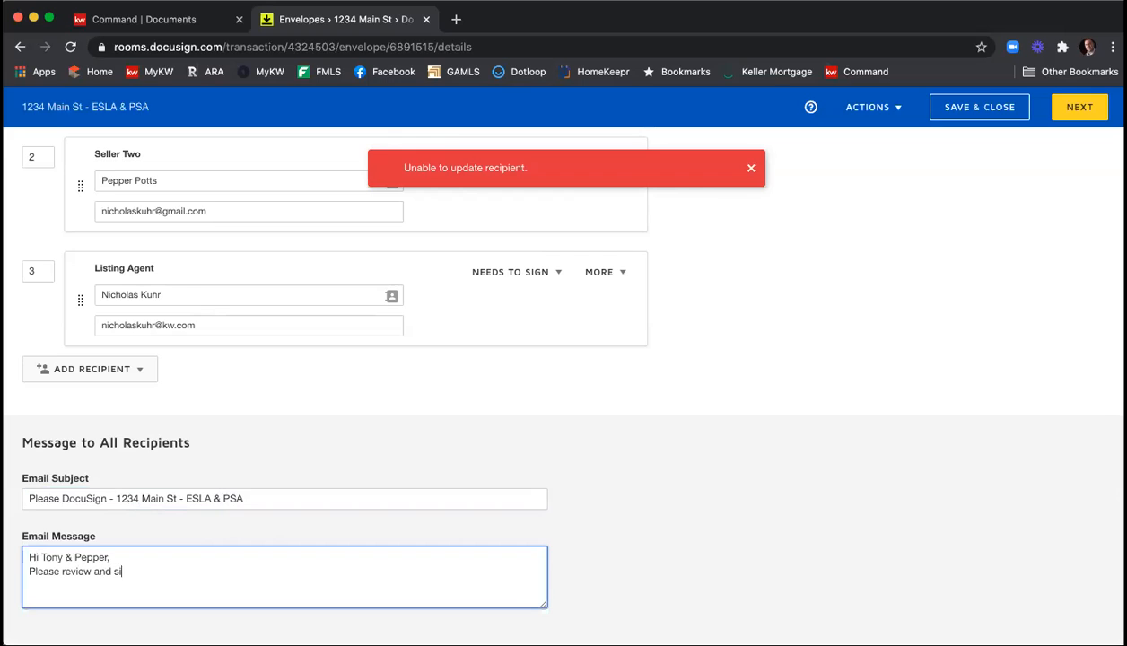
text(gn all of the docs for the)
text( E)
text(& PSA f)
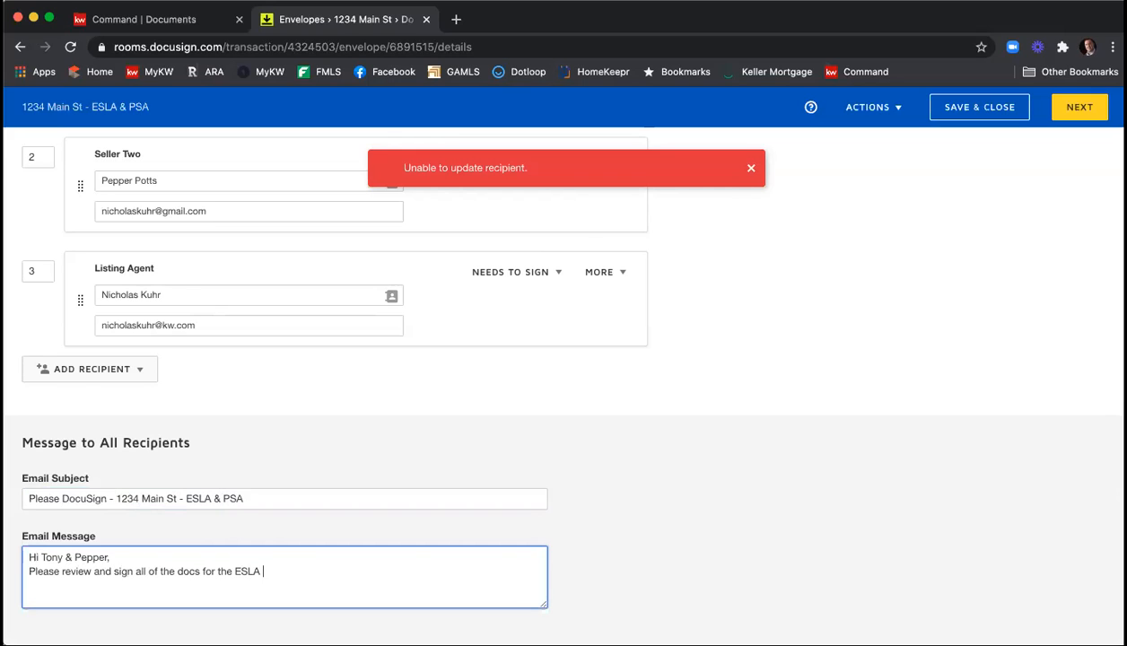
text(or 1234 ain)
key(BackSpace)
key(BackSpace)
key(BackSpace)
key(BackSpace)
text(Main St.)
key(Return)
text(Thank you,)
key(Return)
text(Nick)
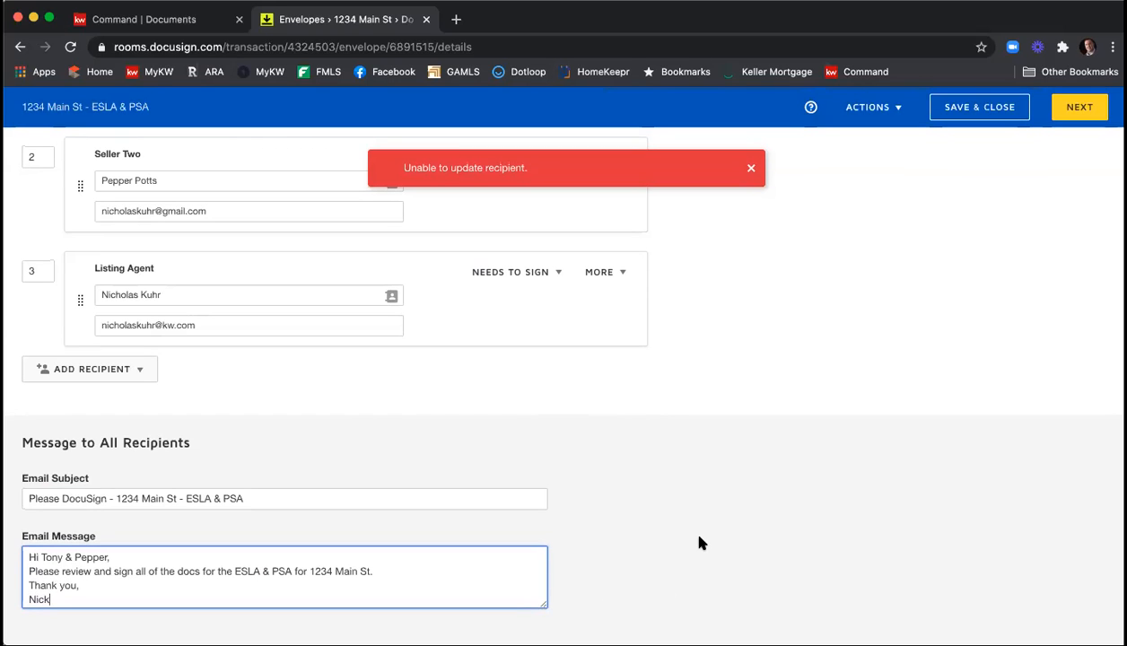
Review the envelope's name, documents, recipients and messages, dismiss the error notice, and continue to the field placement stage.
scroll(700, 542, up, 15)
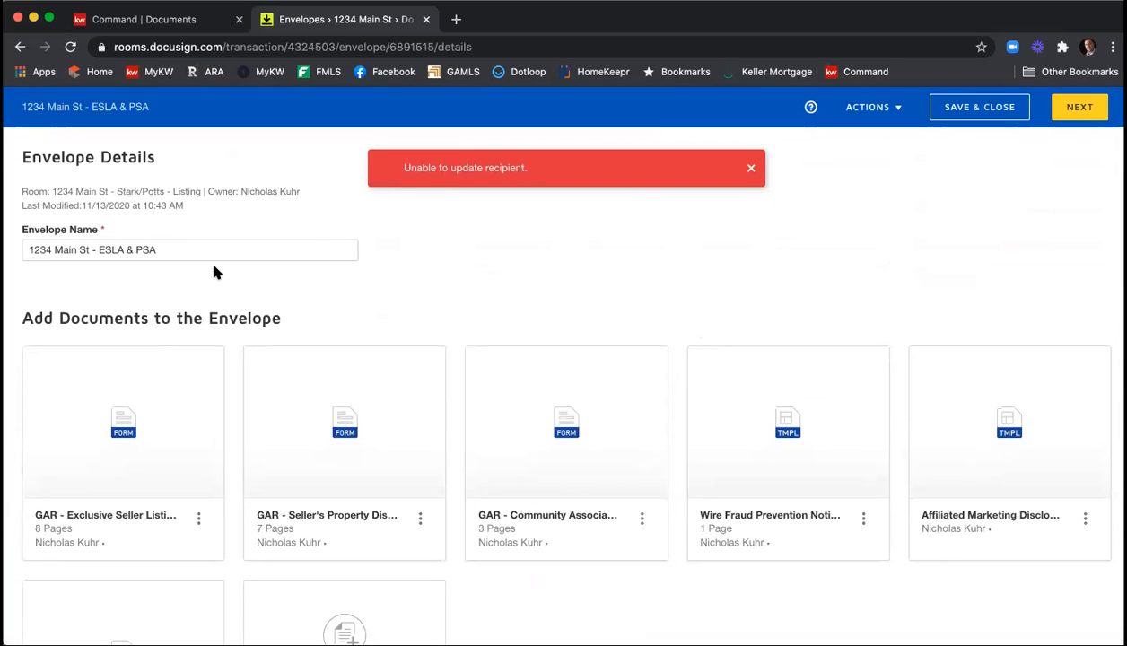
scroll(409, 269, down, 3)
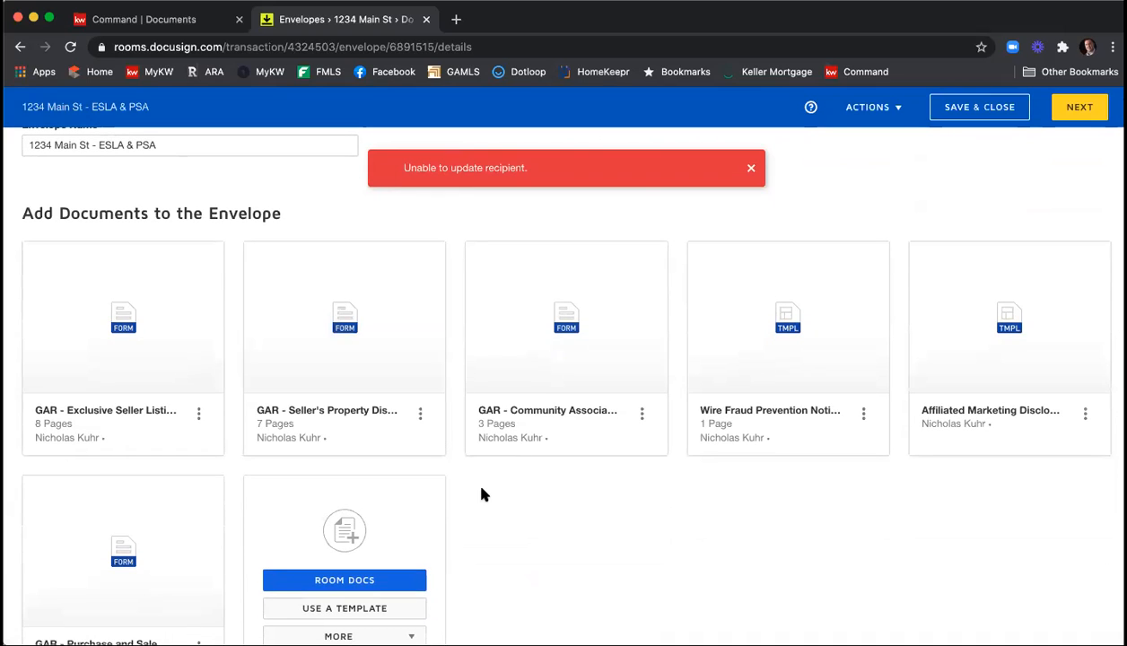
scroll(481, 495, down, 10)
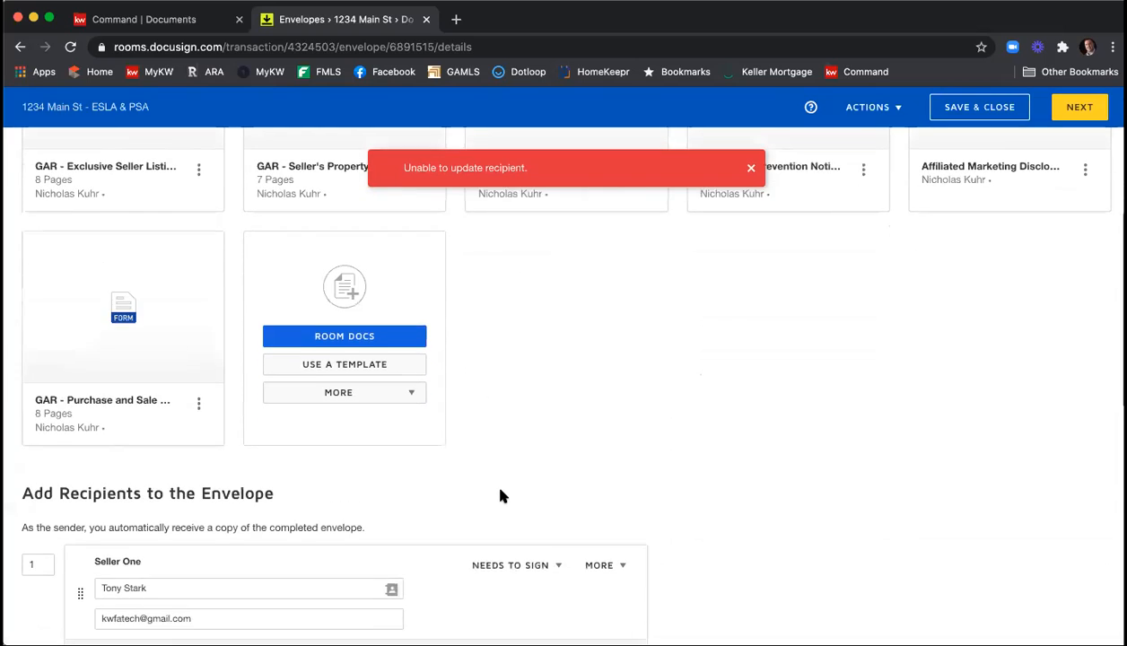
scroll(742, 497, down, 1)
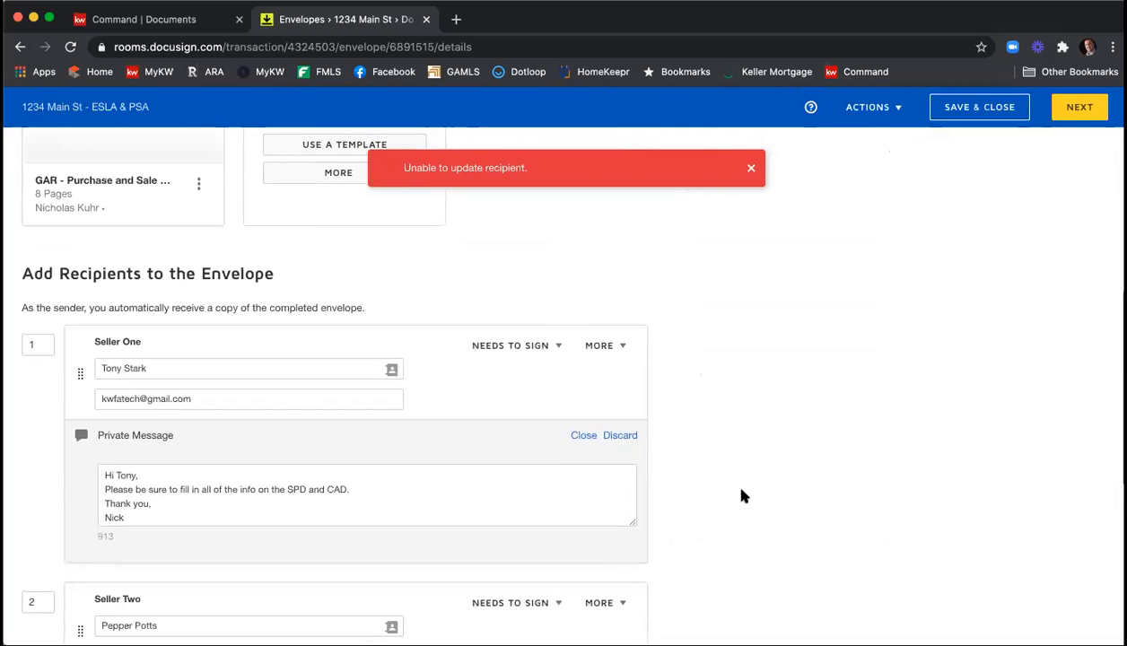
click(750, 168)
scroll(777, 249, down, 7)
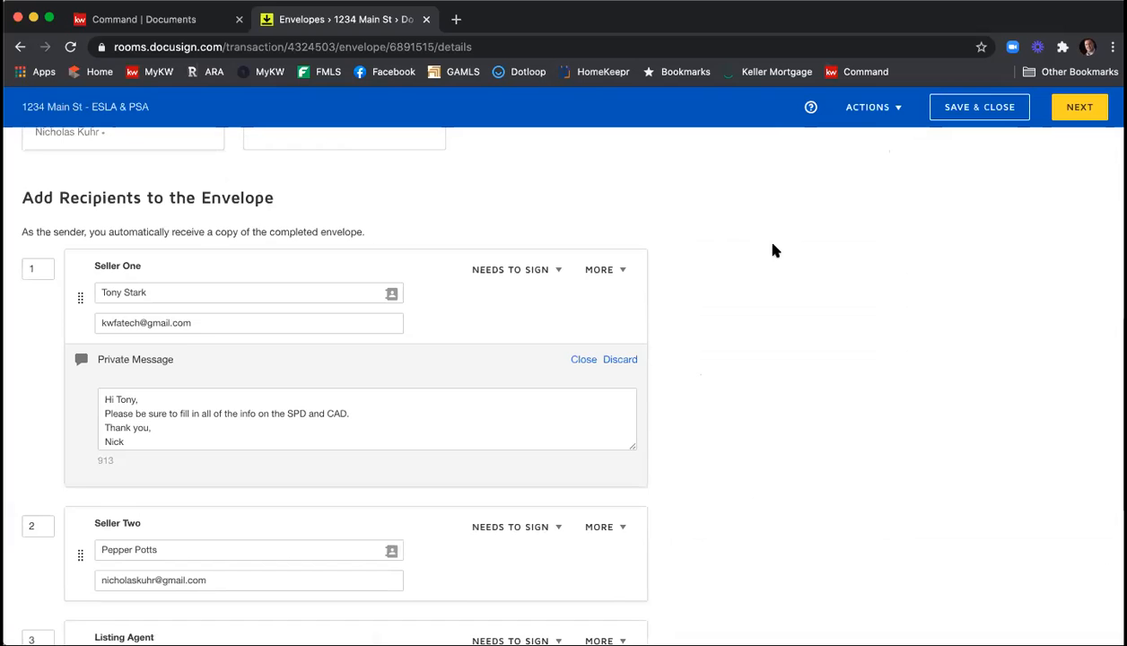
scroll(772, 251, down, 3)
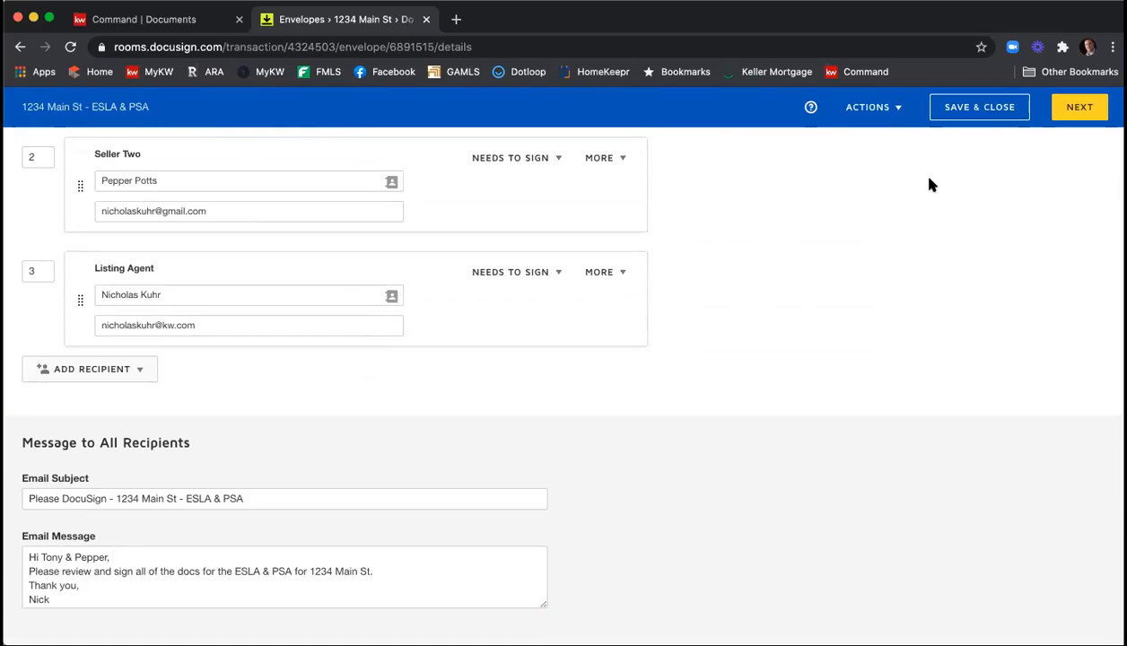
click(1073, 109)
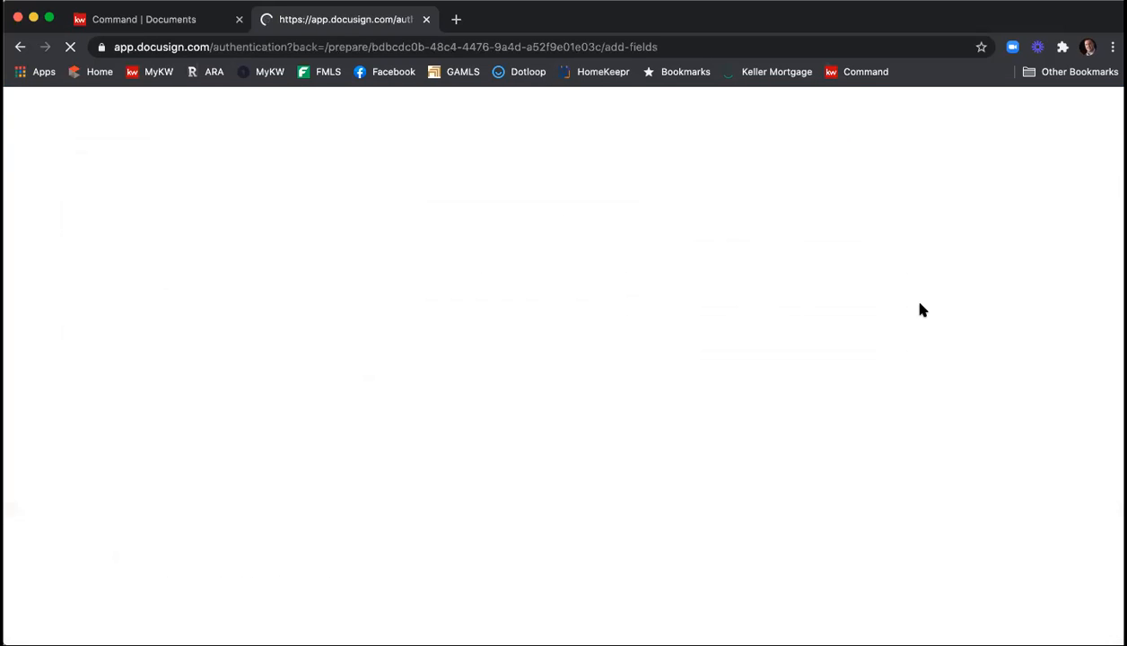
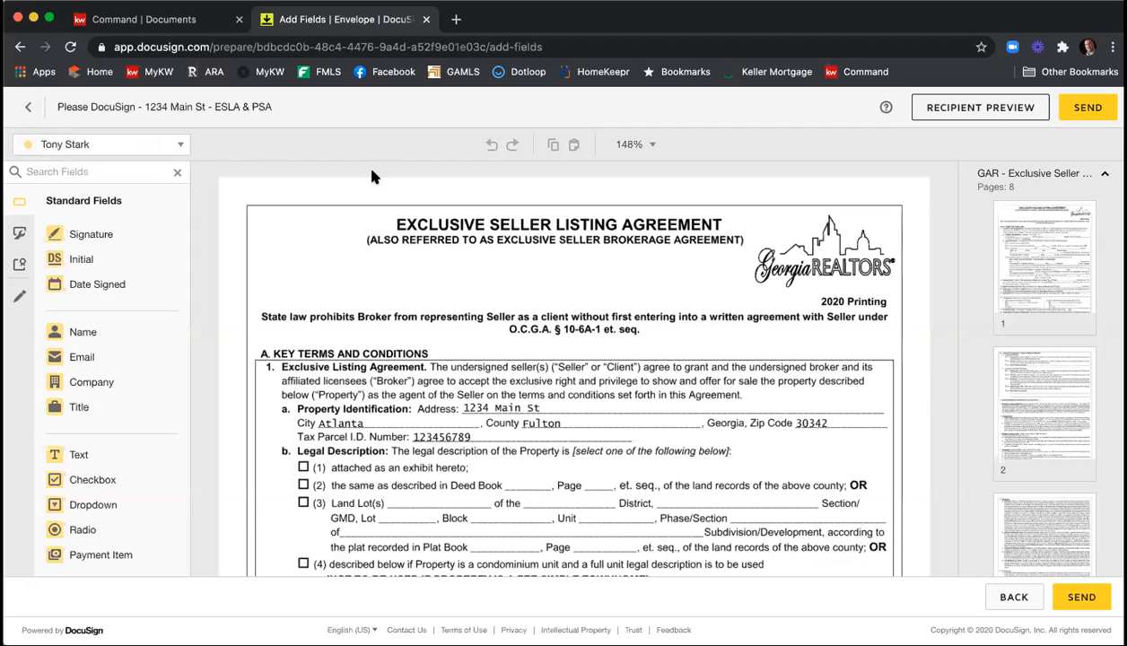
View the second seller's field colour, and set the listing agent as the recipient for new fields.
click(183, 145)
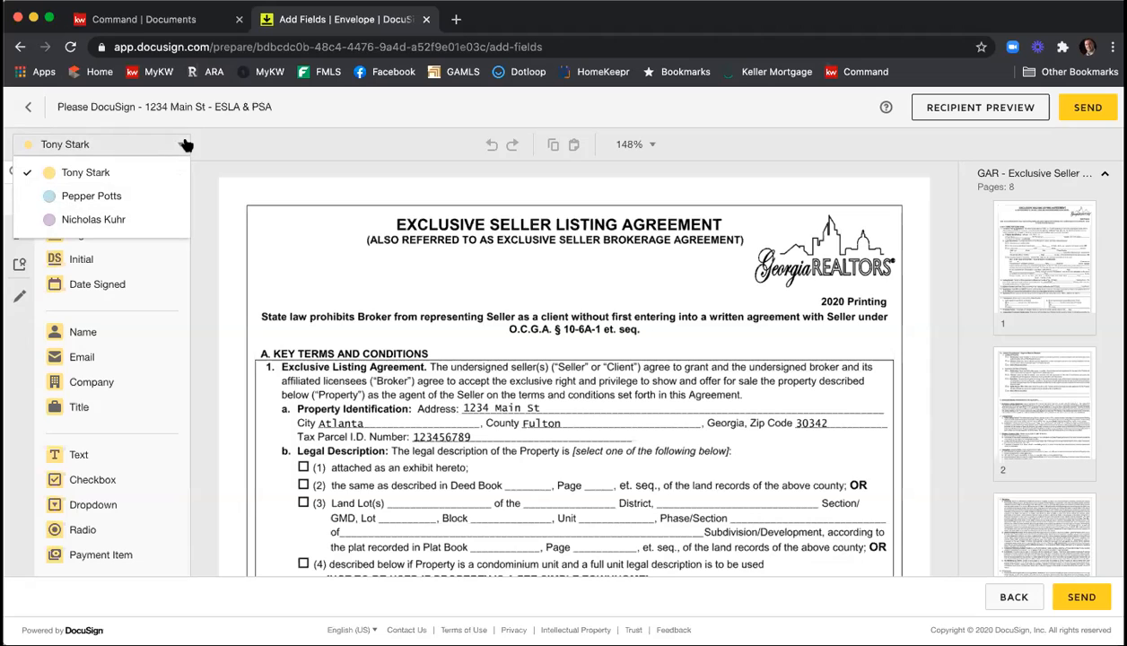
click(127, 195)
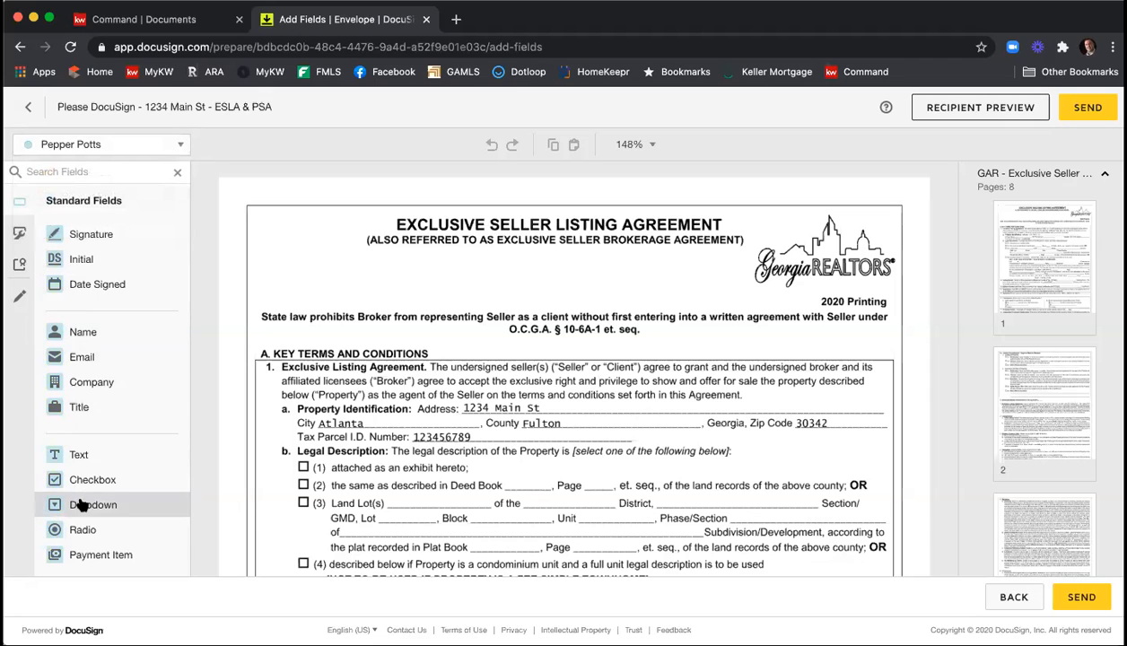
click(127, 146)
click(122, 220)
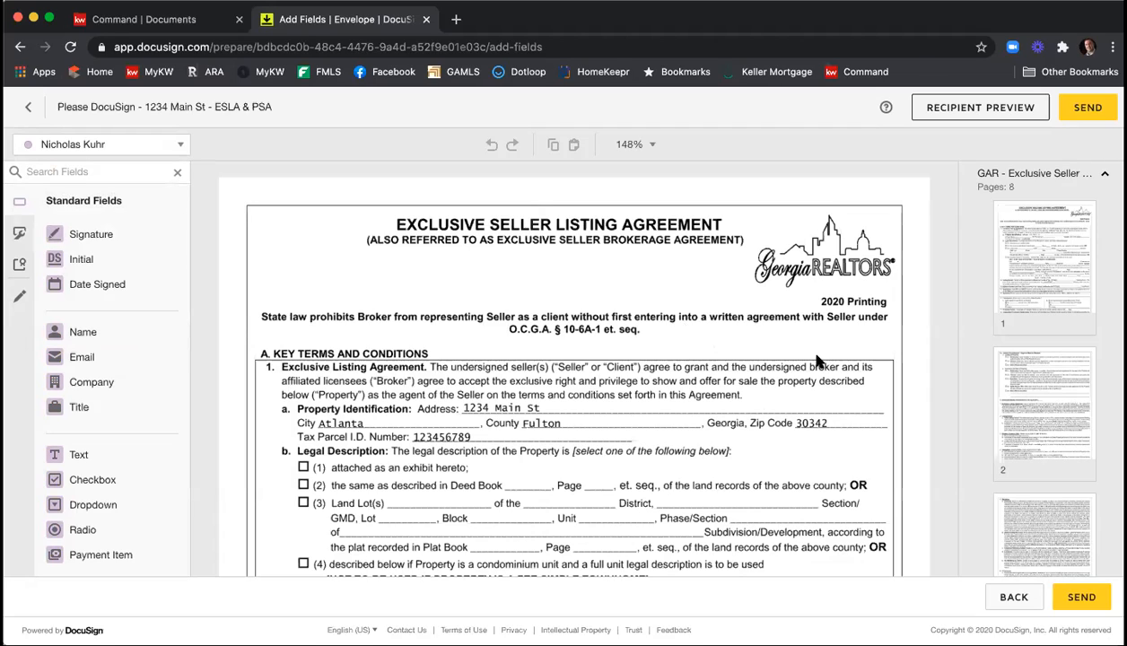
Examine the envelope's document list and the page thumbnails of the Exclusive Seller Listing Agreement and Seller's Property Disclosure for pre-placed recipient tags.
click(1058, 184)
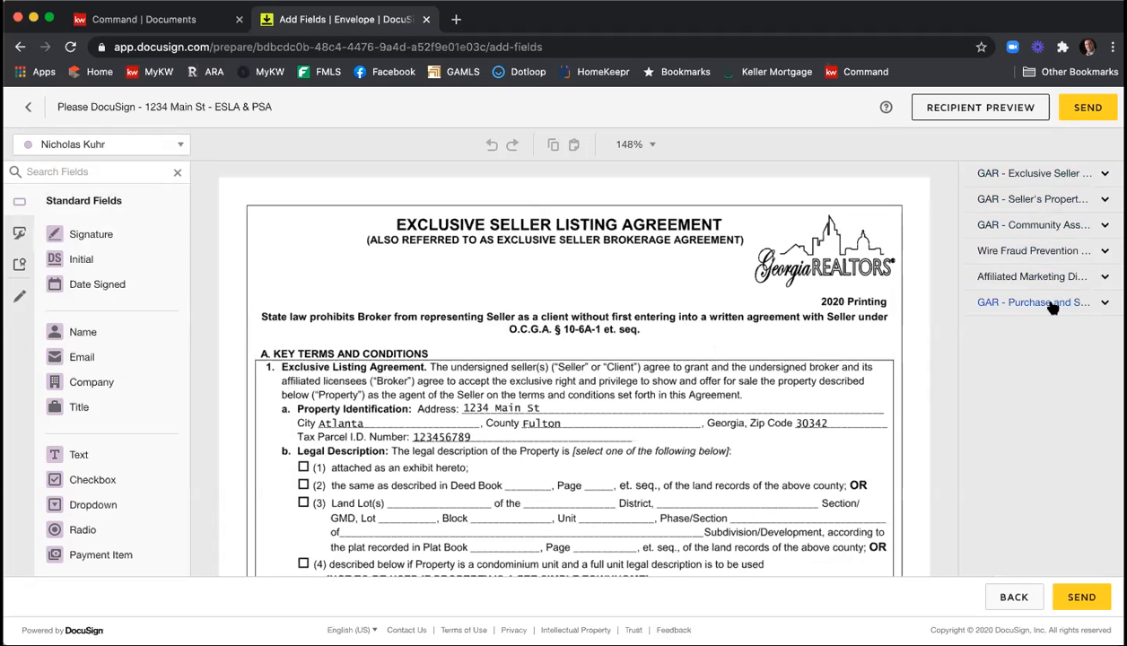
click(1047, 174)
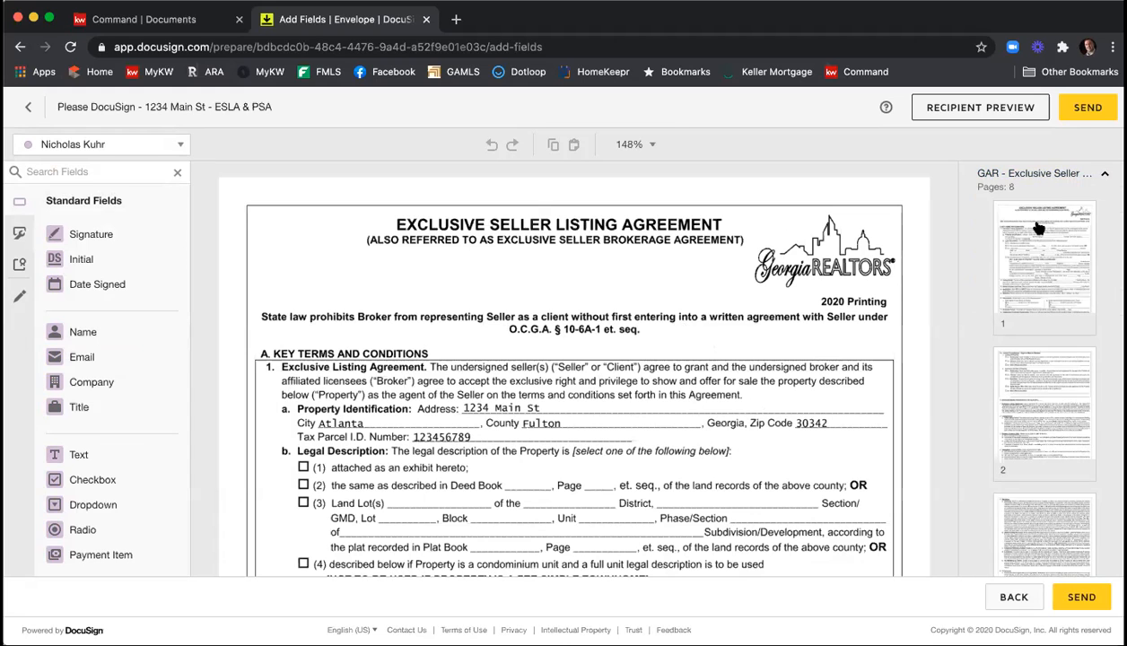
scroll(1041, 232, down, 5)
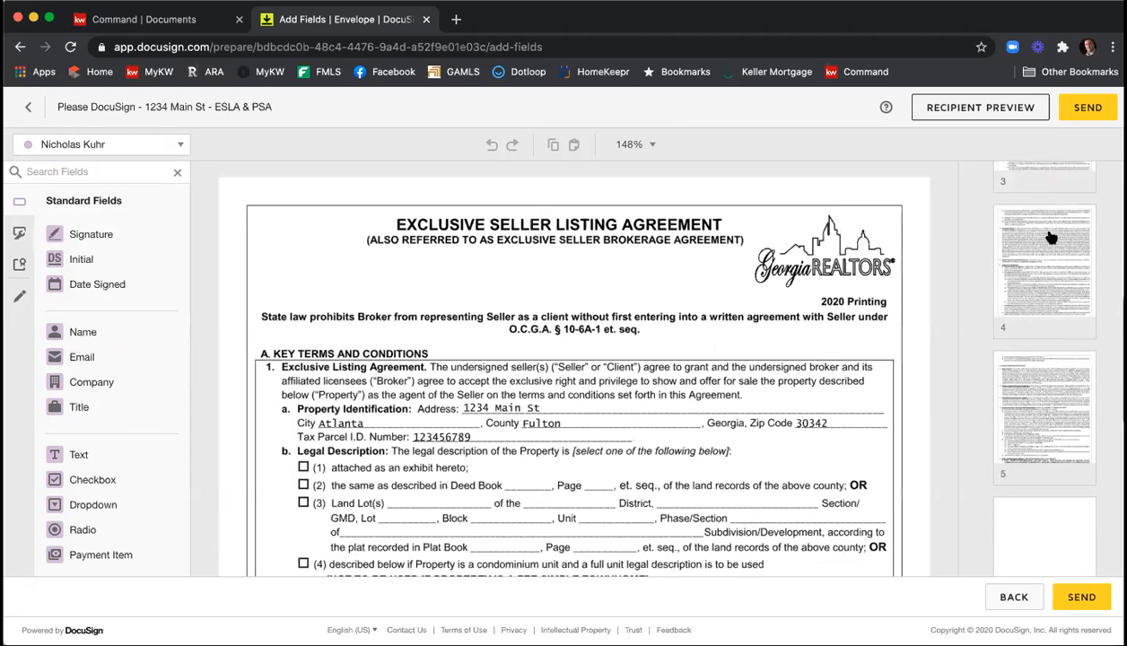
scroll(1048, 241, down, 5)
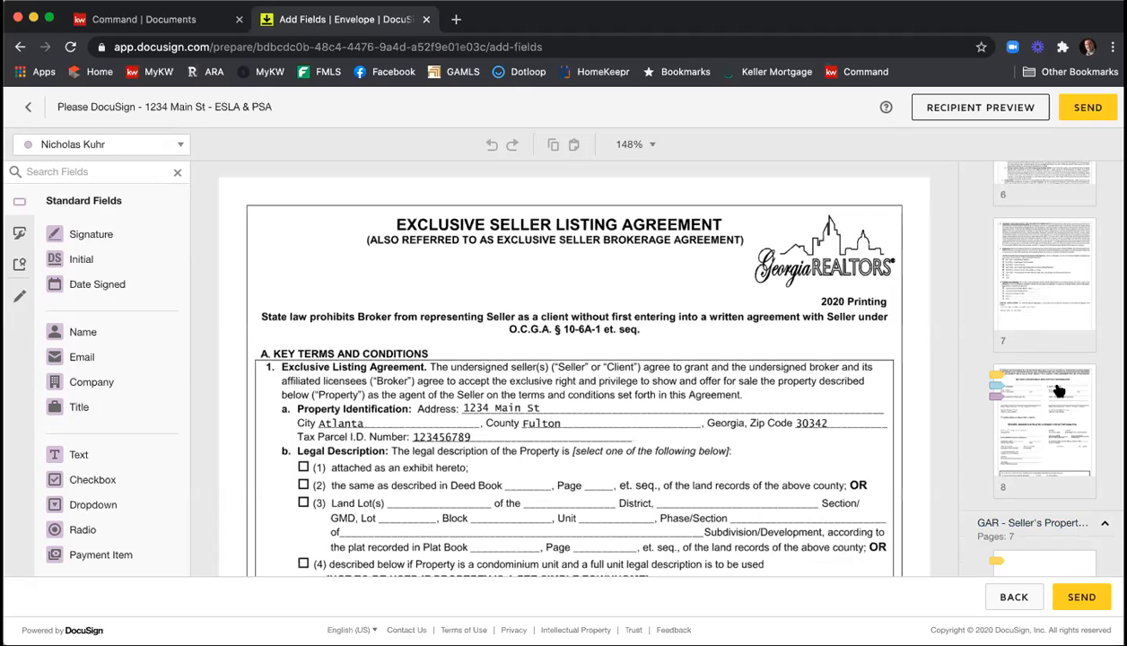
scroll(1059, 390, down, 2)
scroll(1058, 390, down, 3)
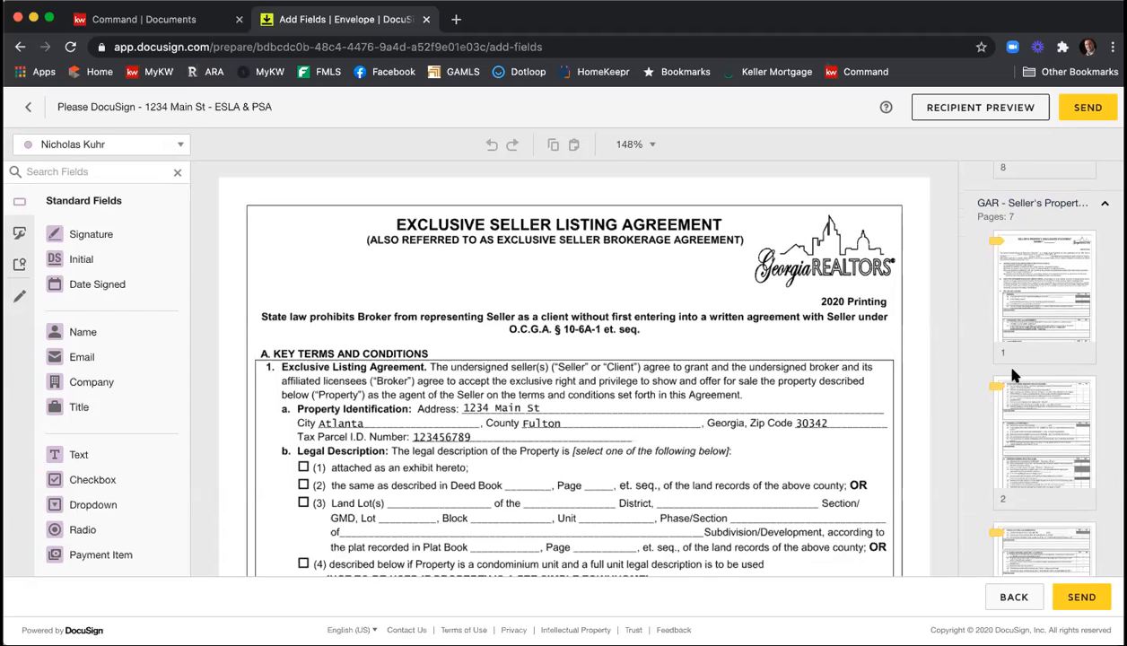
scroll(1014, 376, down, 7)
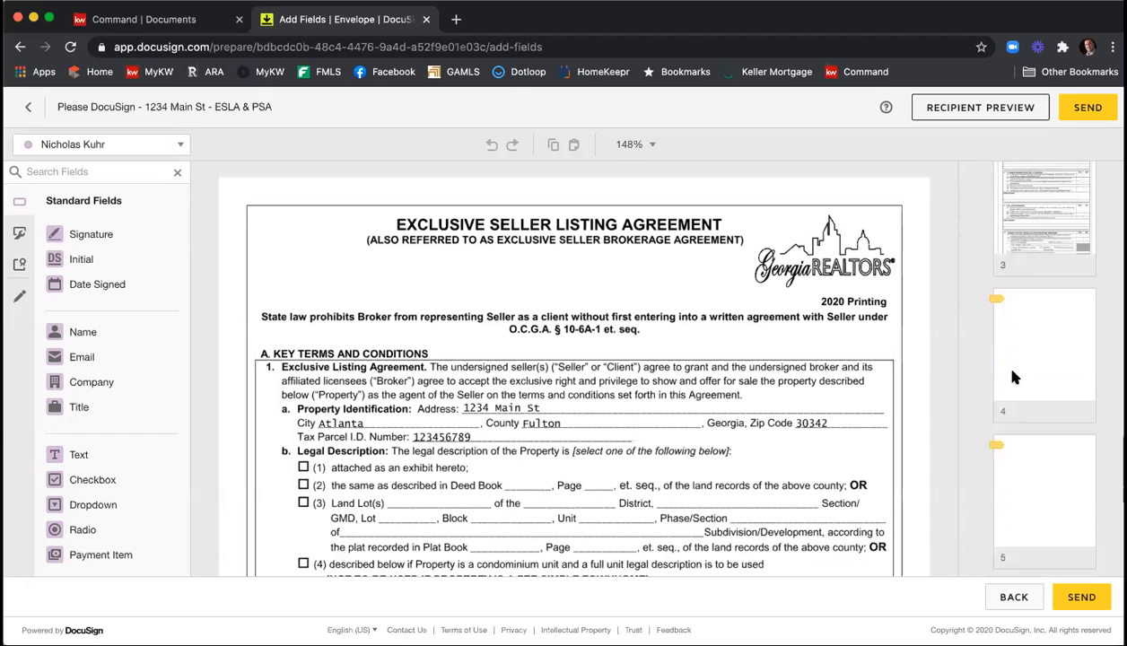
scroll(1019, 378, down, 3)
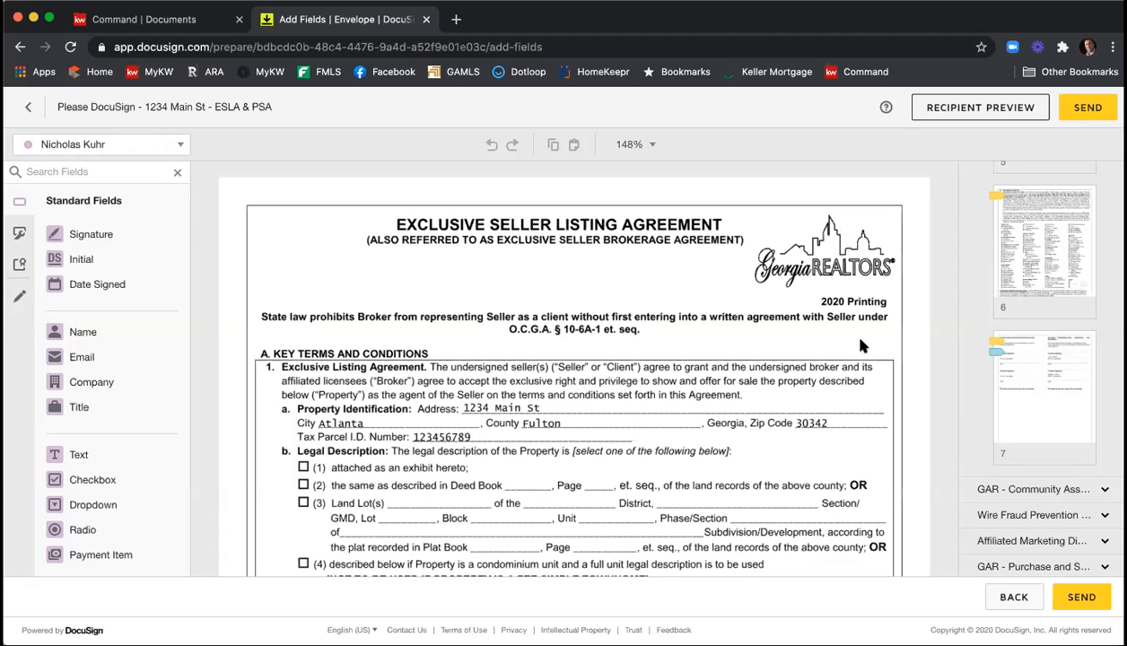
Place a pre-checked, read-only checkbox for the listing agent on legal description option (1), "attached as an exhibit hereto".
scroll(770, 329, down, 3)
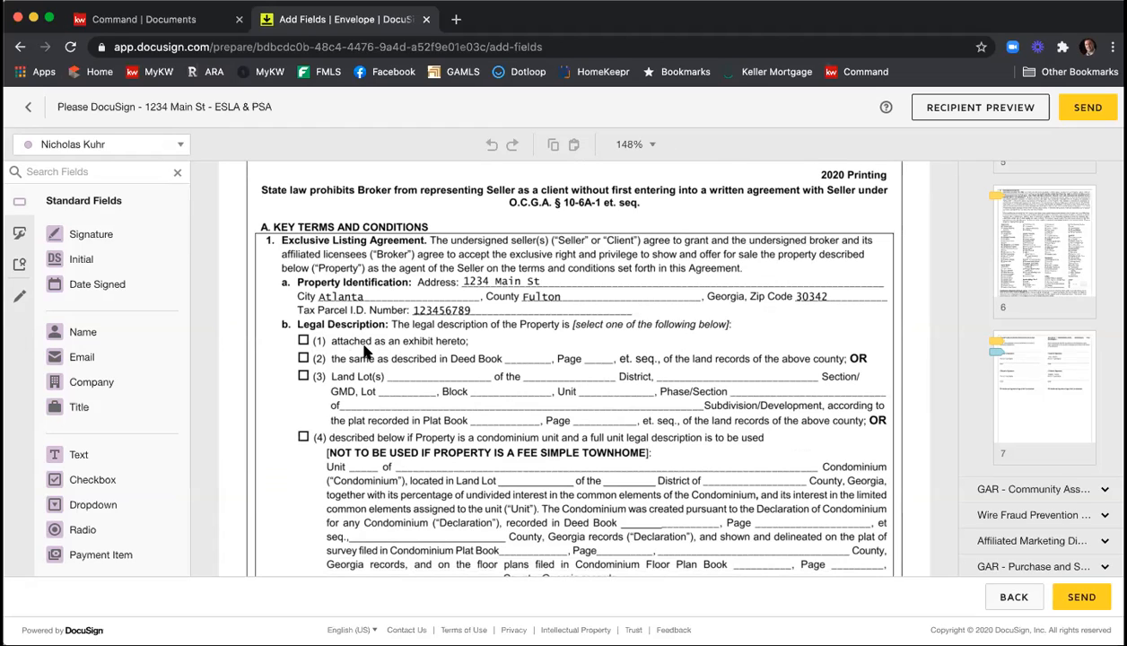
click(104, 480)
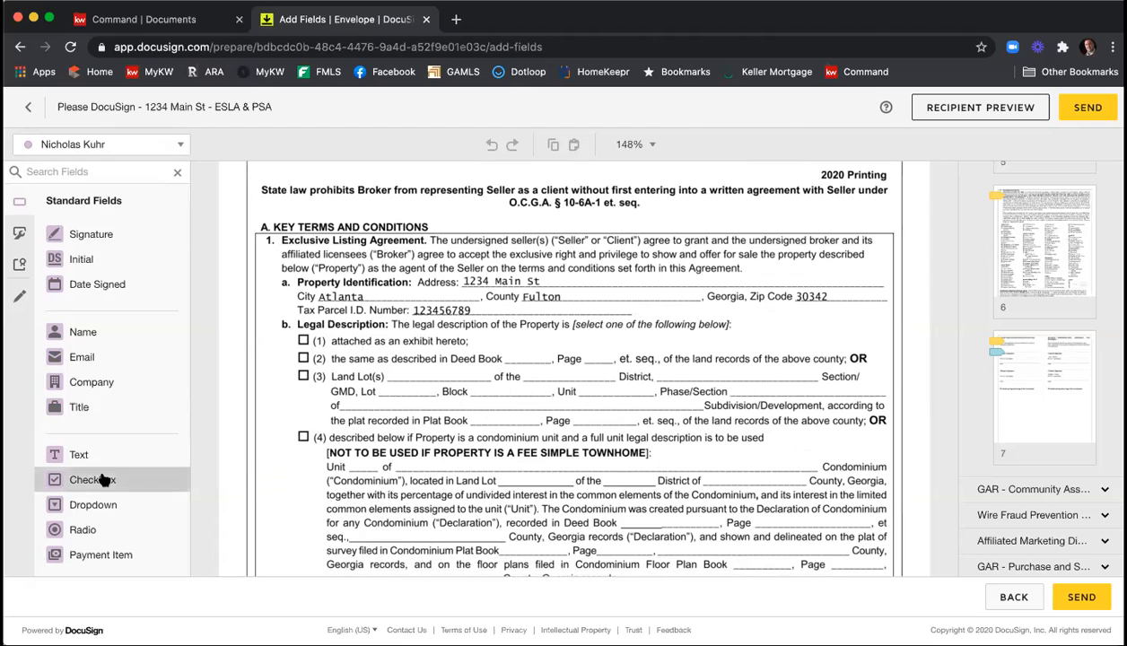
click(301, 339)
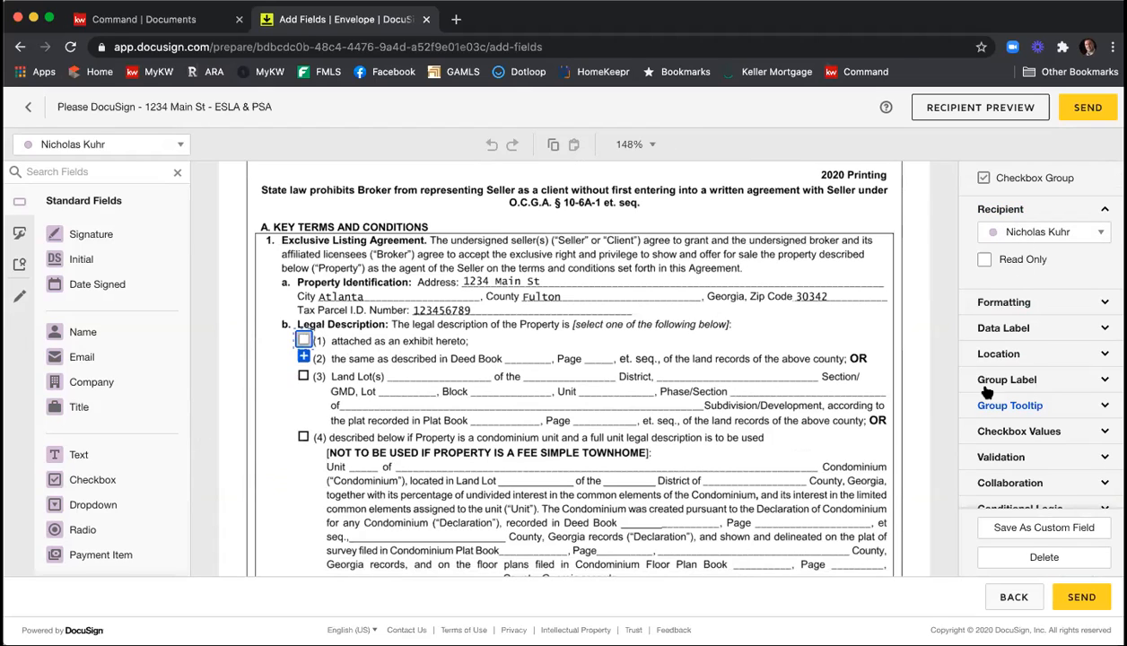
click(1014, 431)
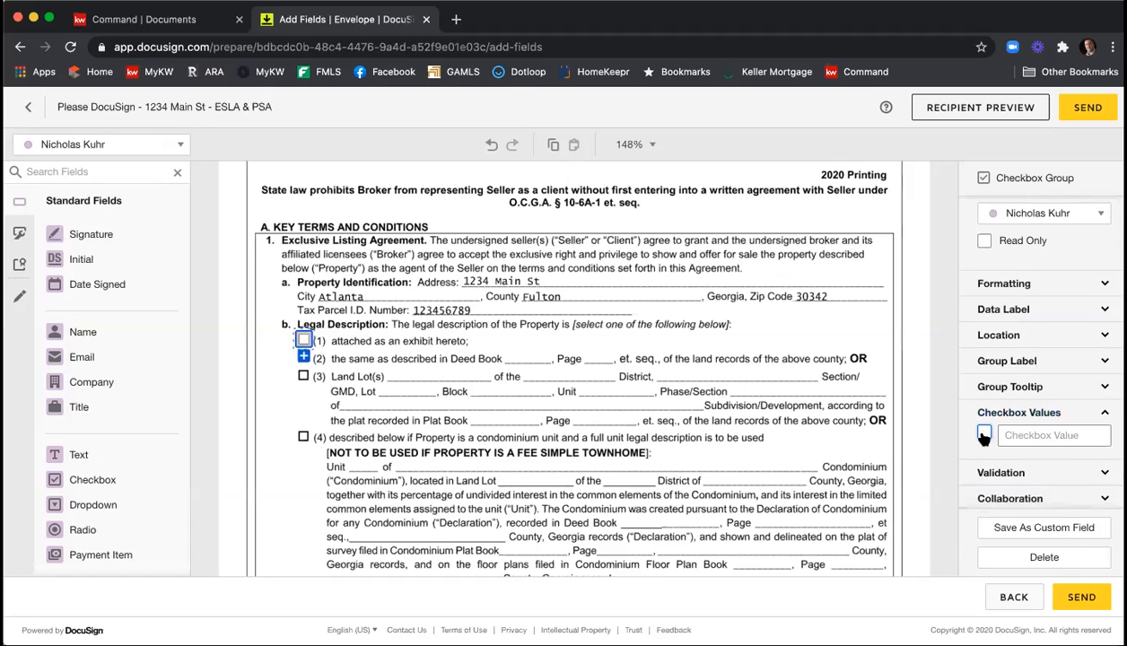
click(984, 435)
click(986, 243)
click(601, 311)
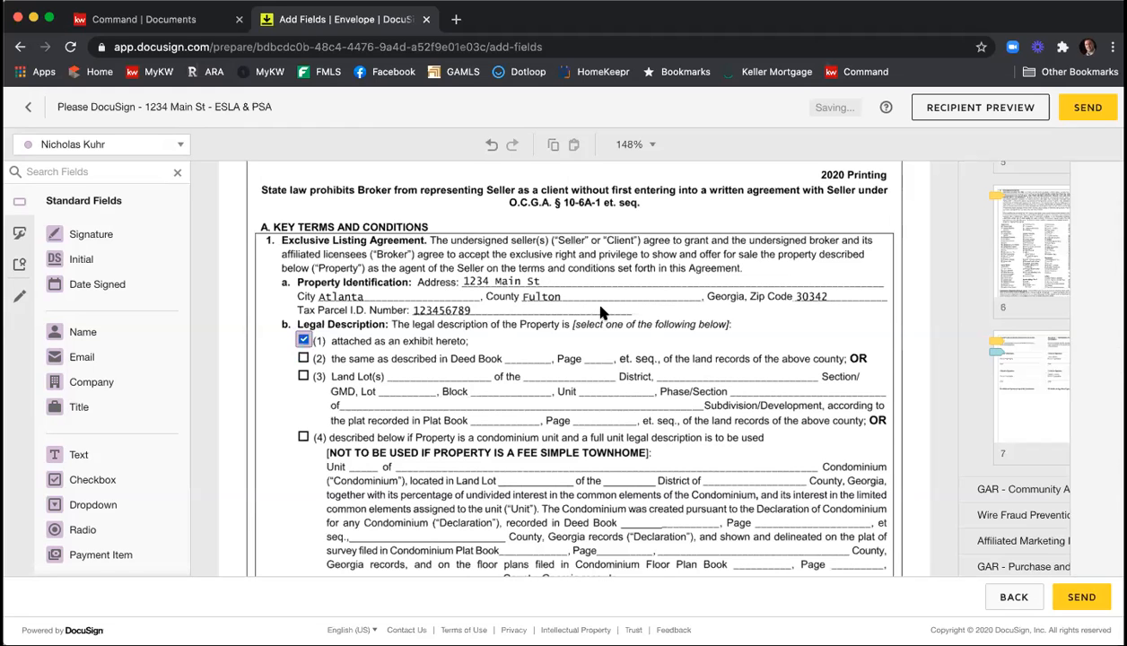
Review the Exclusive Seller Listing Agreement's key terms and the following pages through the start of page 7.
scroll(607, 311, down, 5)
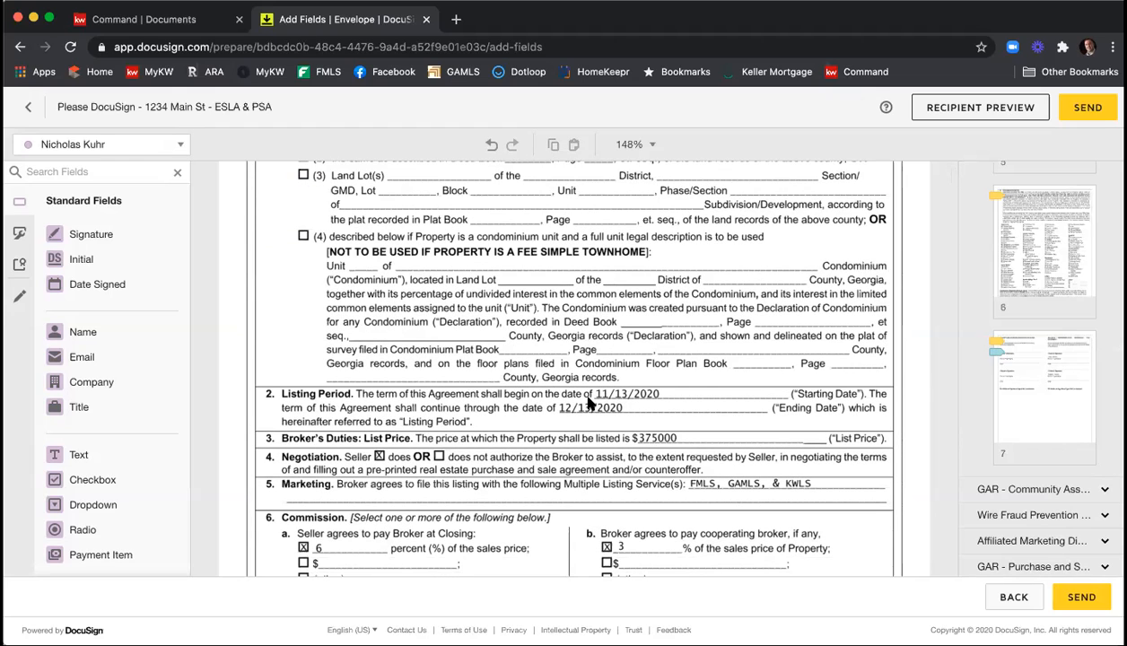
scroll(581, 397, down, 2)
scroll(628, 404, down, 1)
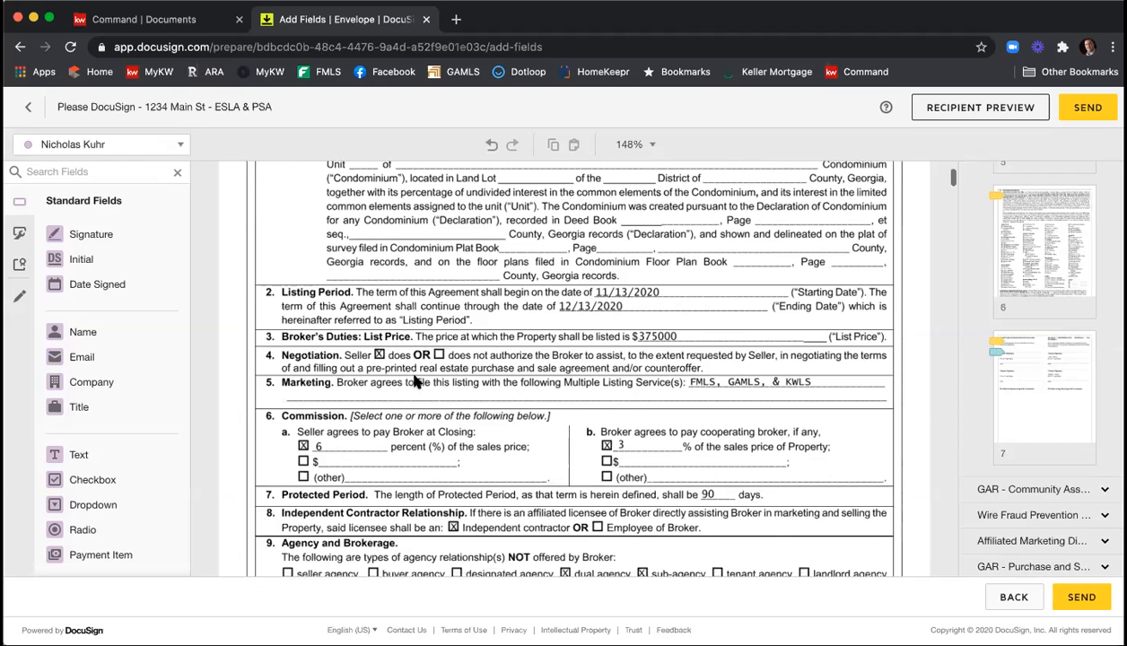
scroll(484, 386, down, 2)
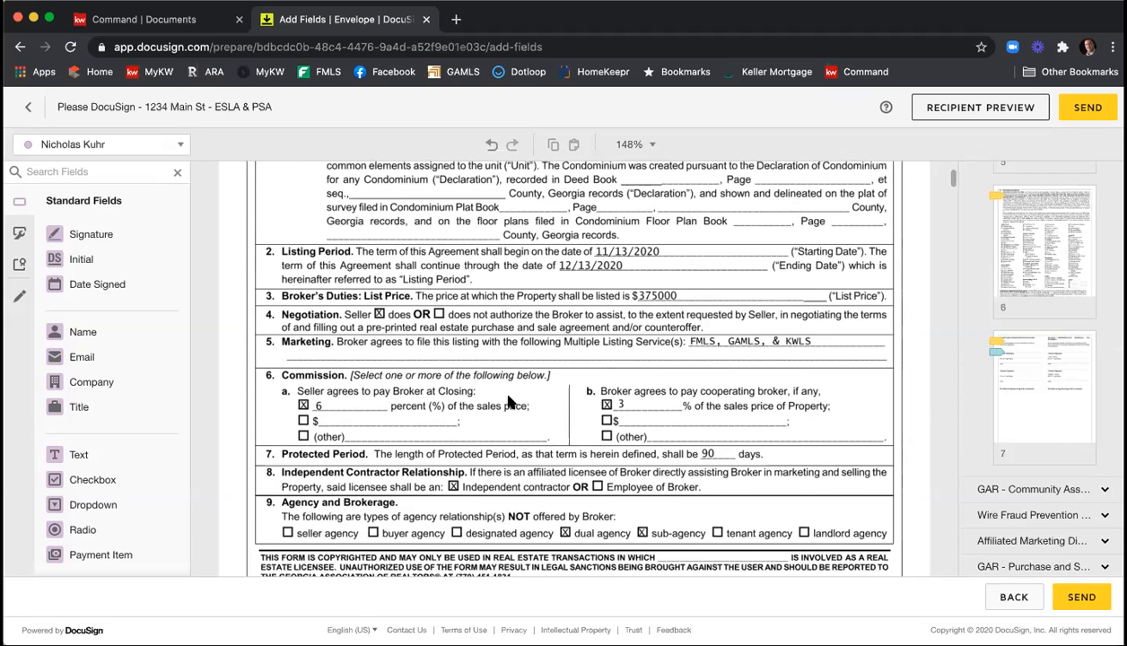
scroll(510, 398, down, 3)
scroll(655, 400, down, 1)
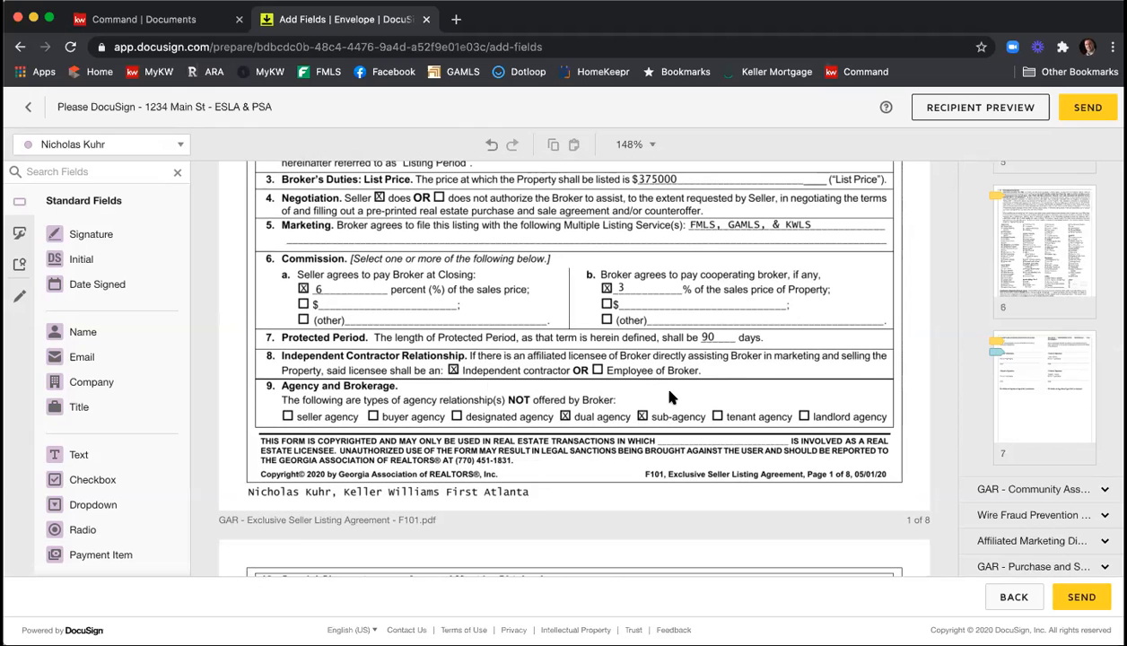
scroll(672, 346, down, 6)
scroll(675, 347, down, 20)
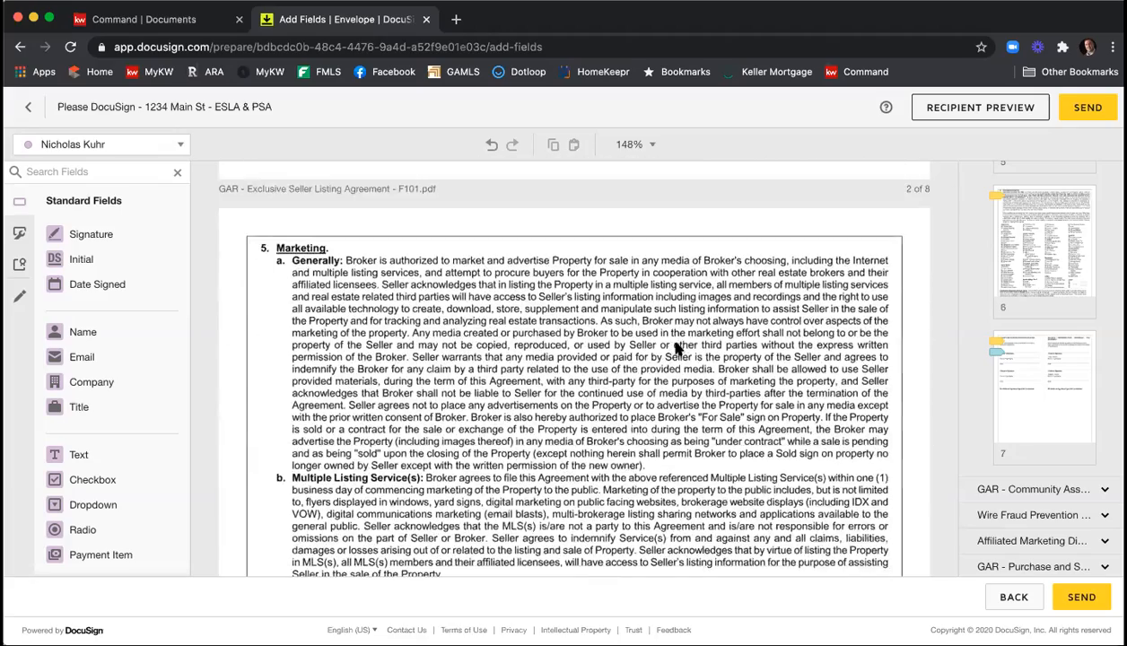
scroll(674, 347, down, 12)
scroll(676, 348, down, 20)
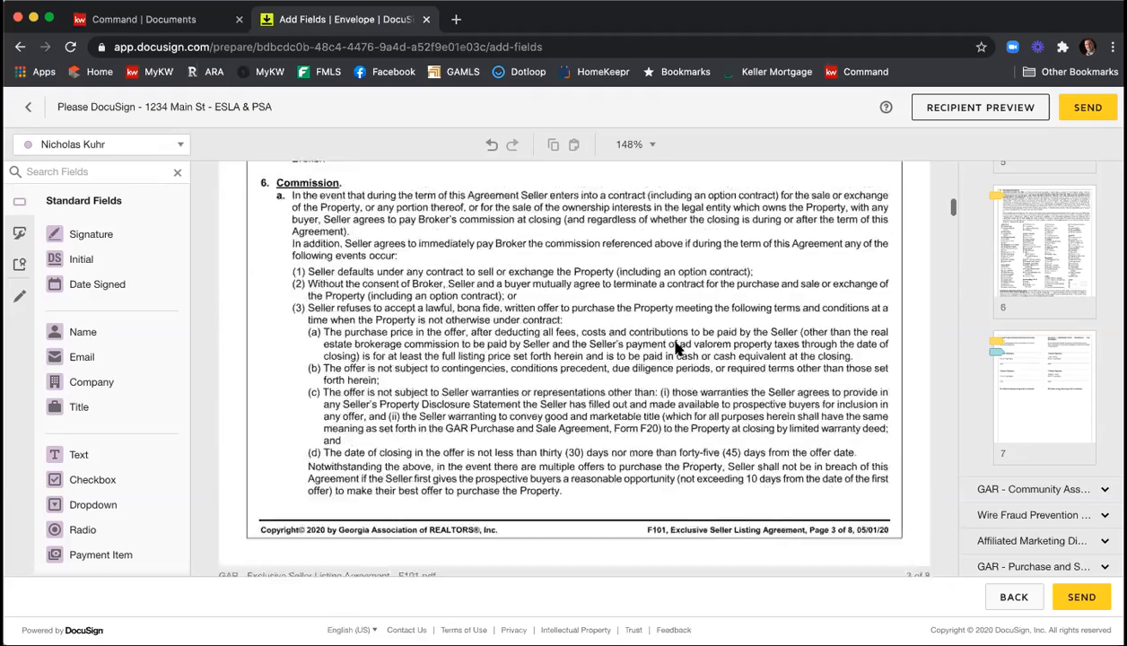
scroll(676, 348, down, 15)
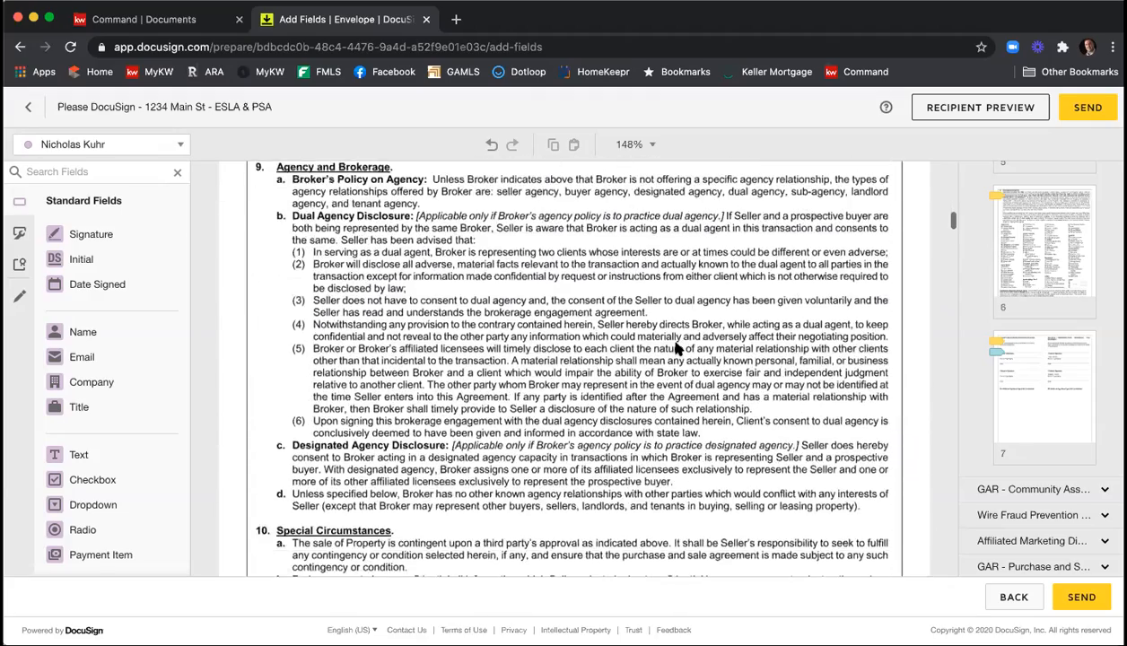
scroll(676, 348, down, 15)
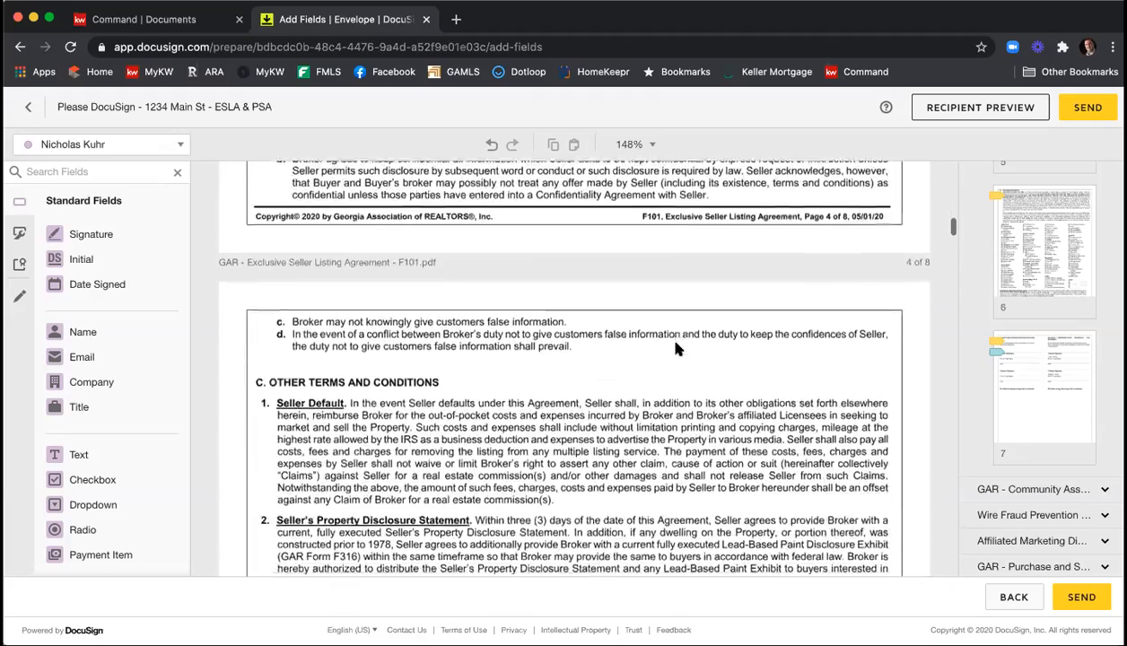
scroll(677, 348, down, 15)
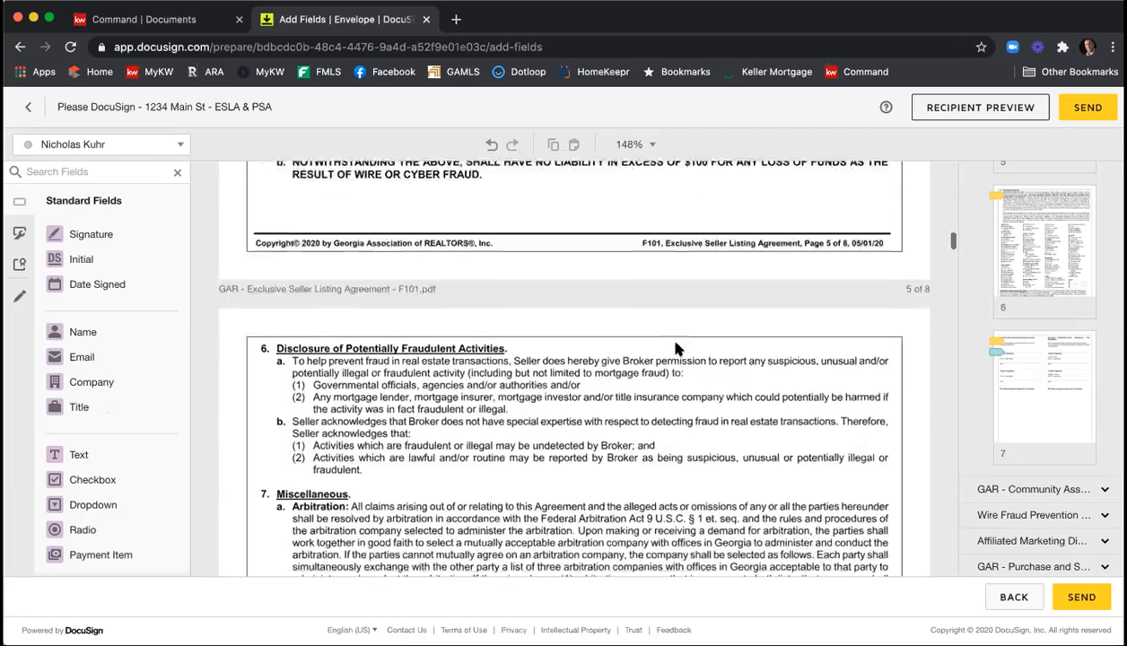
scroll(677, 348, down, 15)
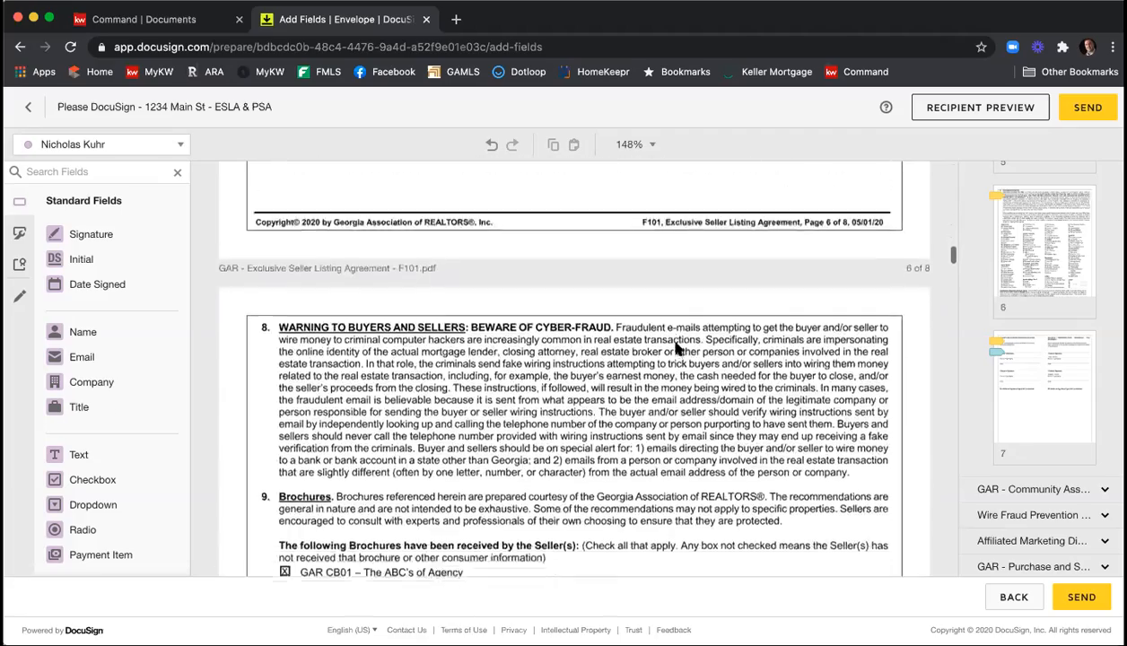
Review the agreement's brochures, exhibits and special stipulations, along with the seller and broker signature fields on the last page.
scroll(676, 348, up, 2)
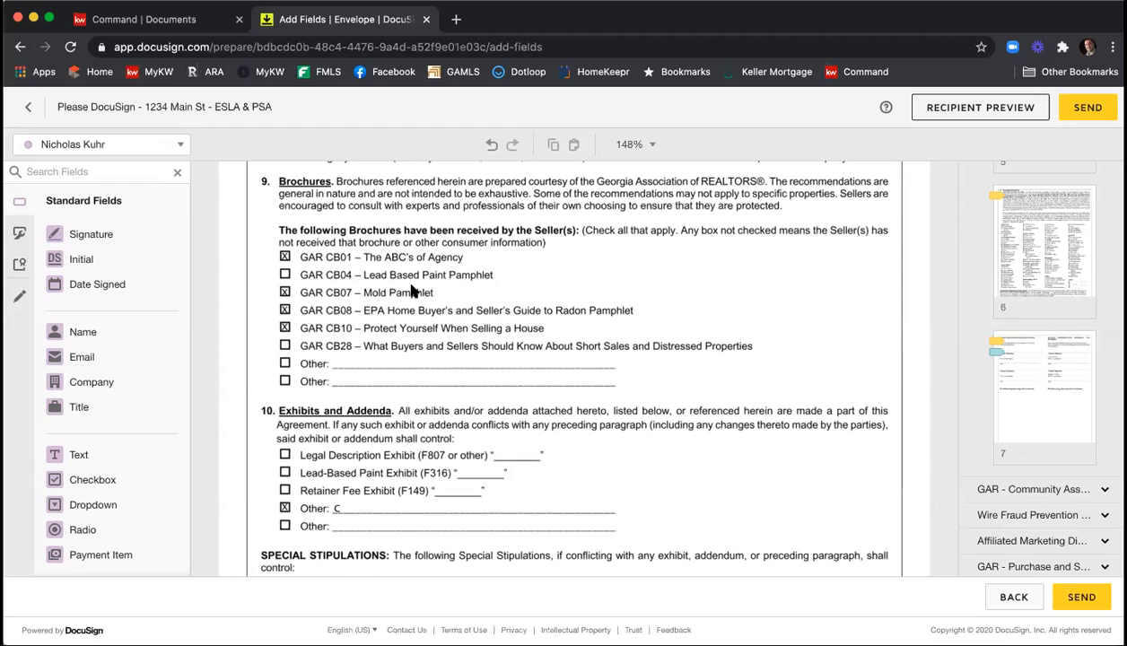
scroll(630, 257, down, 2)
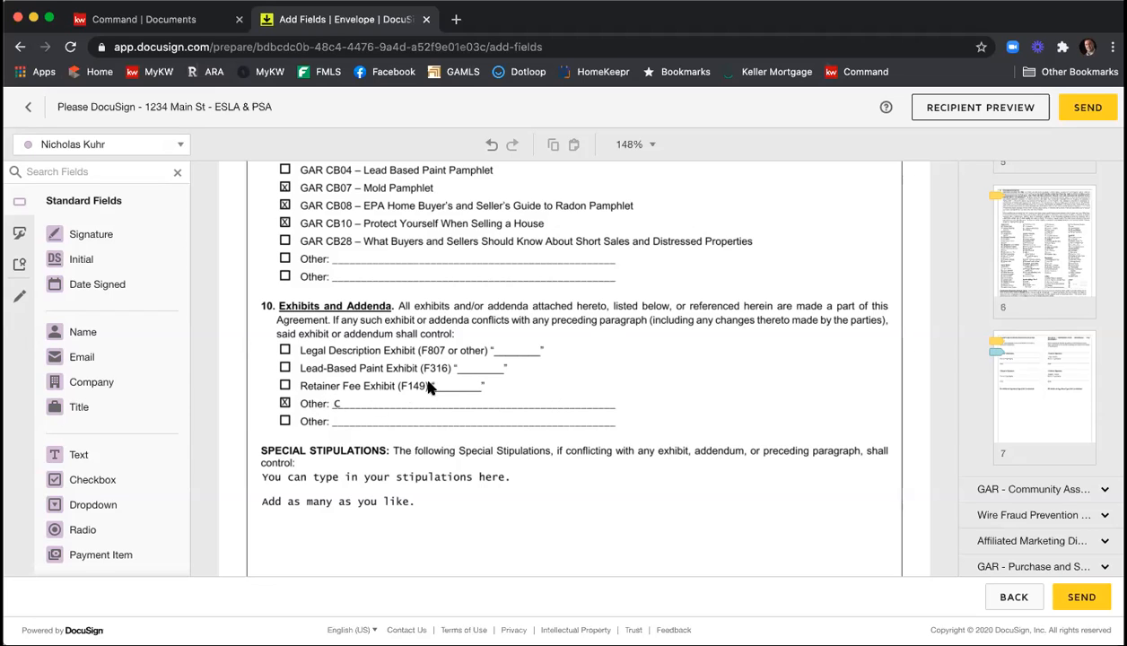
scroll(428, 387, down, 1)
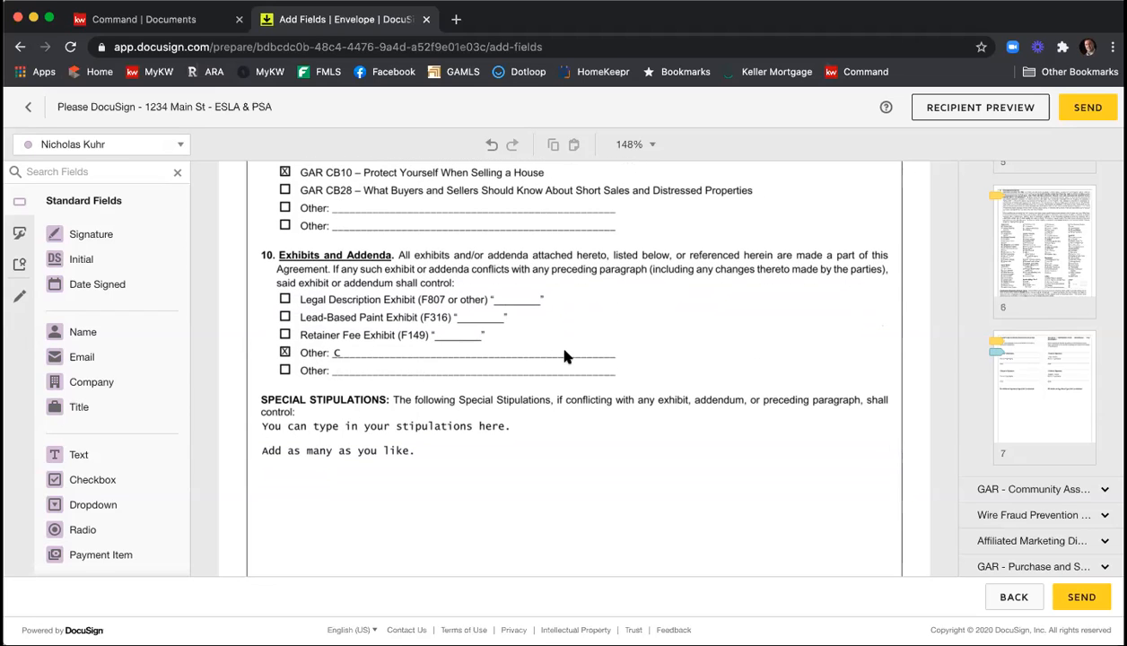
scroll(571, 354, down, 3)
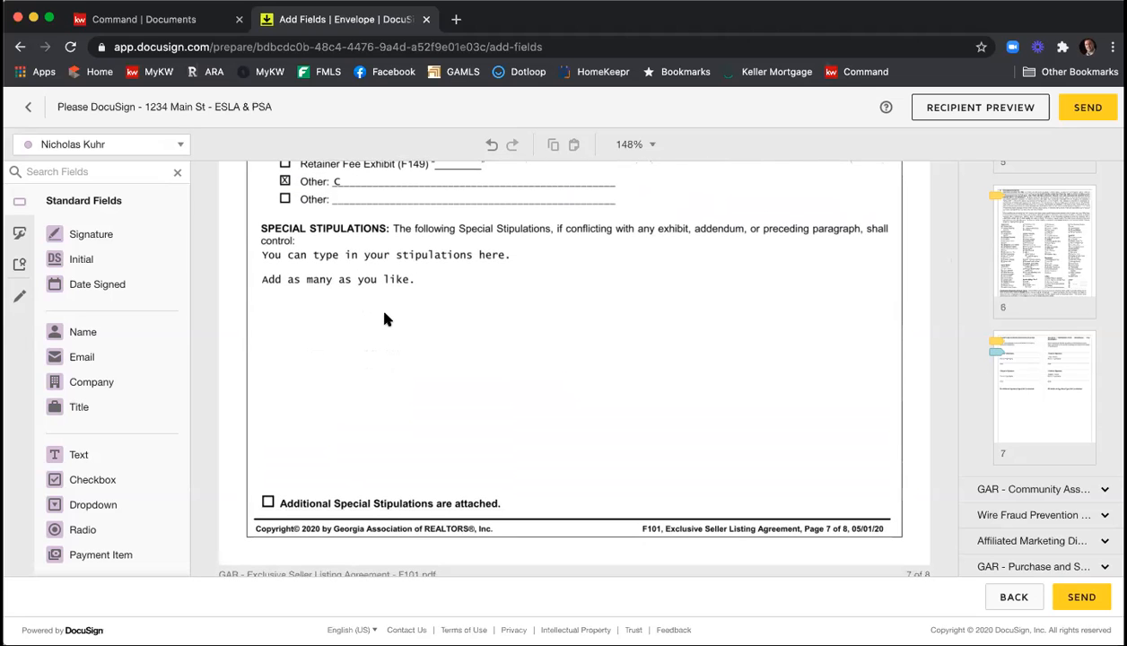
scroll(385, 320, down, 6)
scroll(384, 318, down, 2)
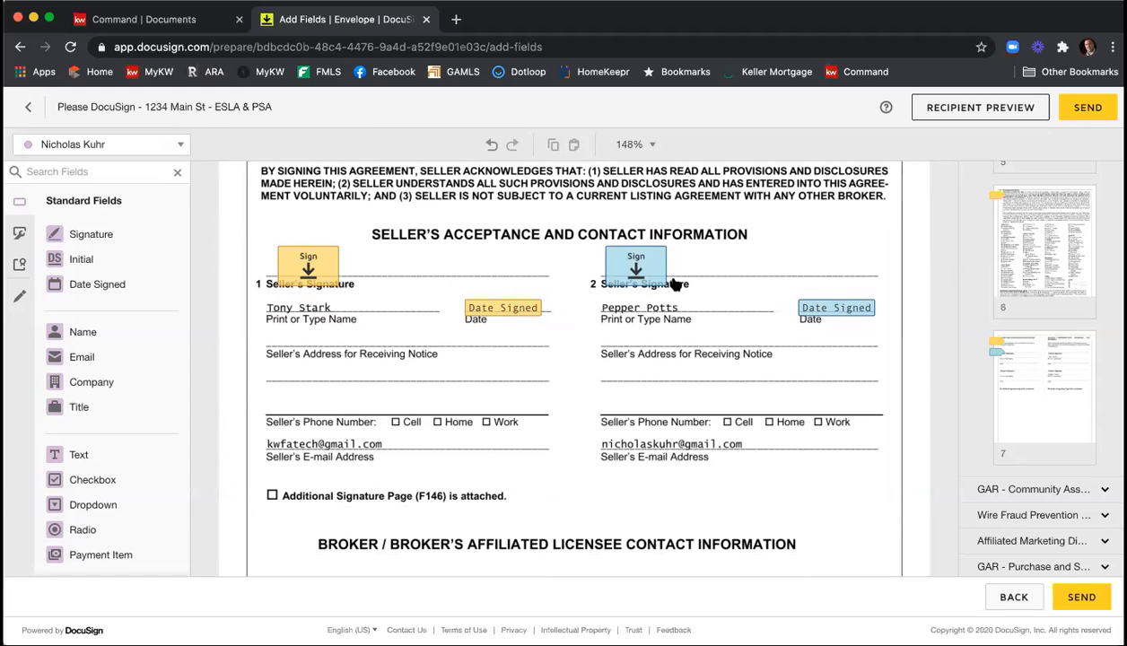
scroll(722, 319, down, 3)
scroll(722, 319, down, 3)
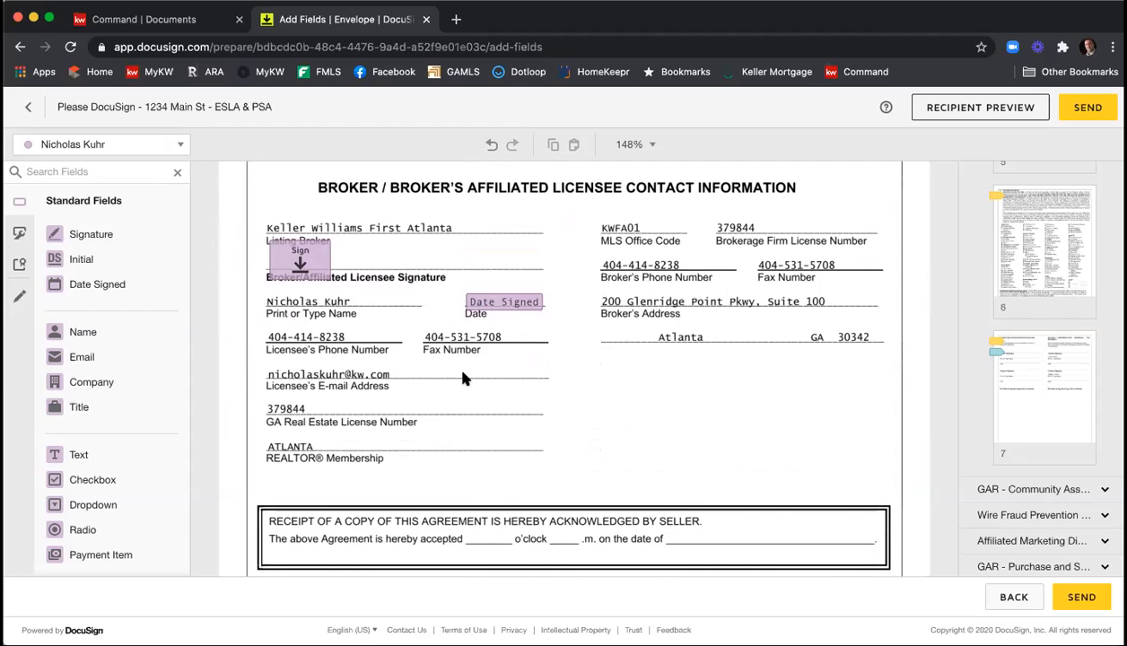
scroll(462, 377, down, 1)
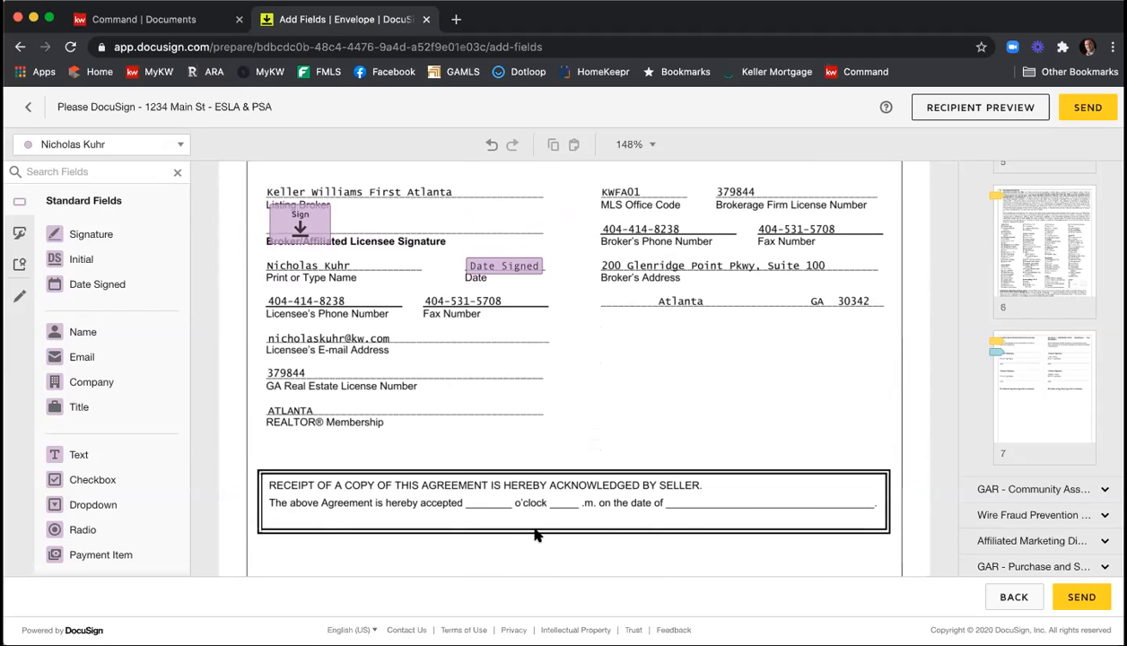
Place a text field for the listing agent on the blank before "o'clock" in the seller's receipt box of the listing agreement.
click(181, 150)
click(123, 220)
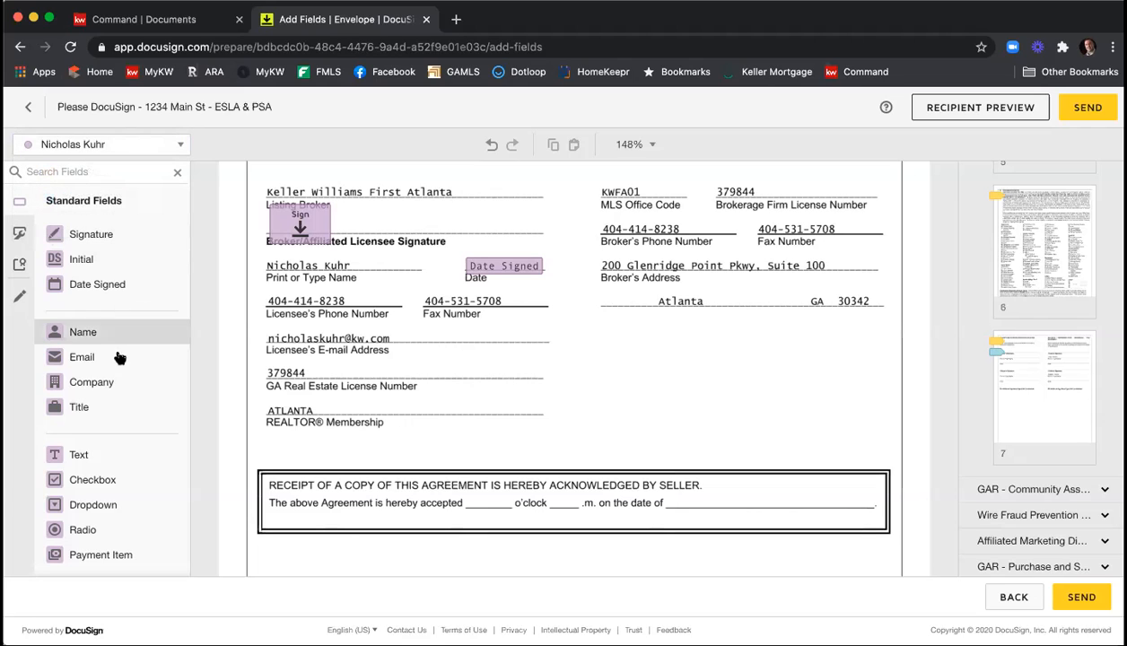
drag(103, 455, 468, 491)
drag(553, 487, 491, 502)
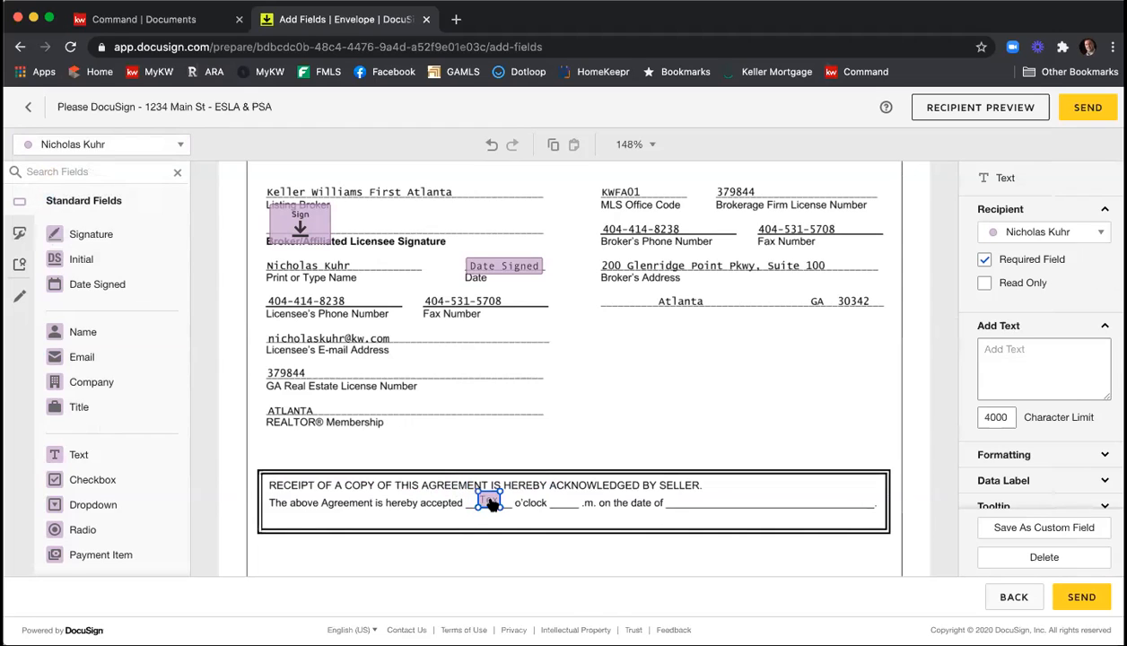
Copy the text field onto the blank before ".m." and place a Date Signed field for the listing agent on the acceptance date line.
right_click(491, 503)
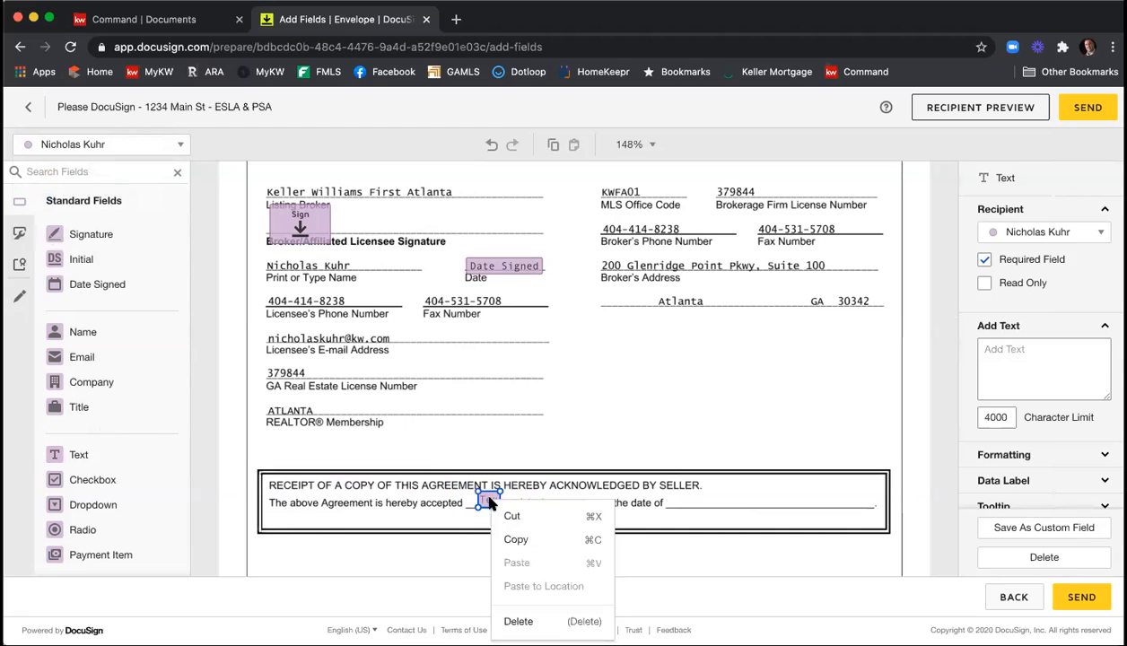
click(513, 537)
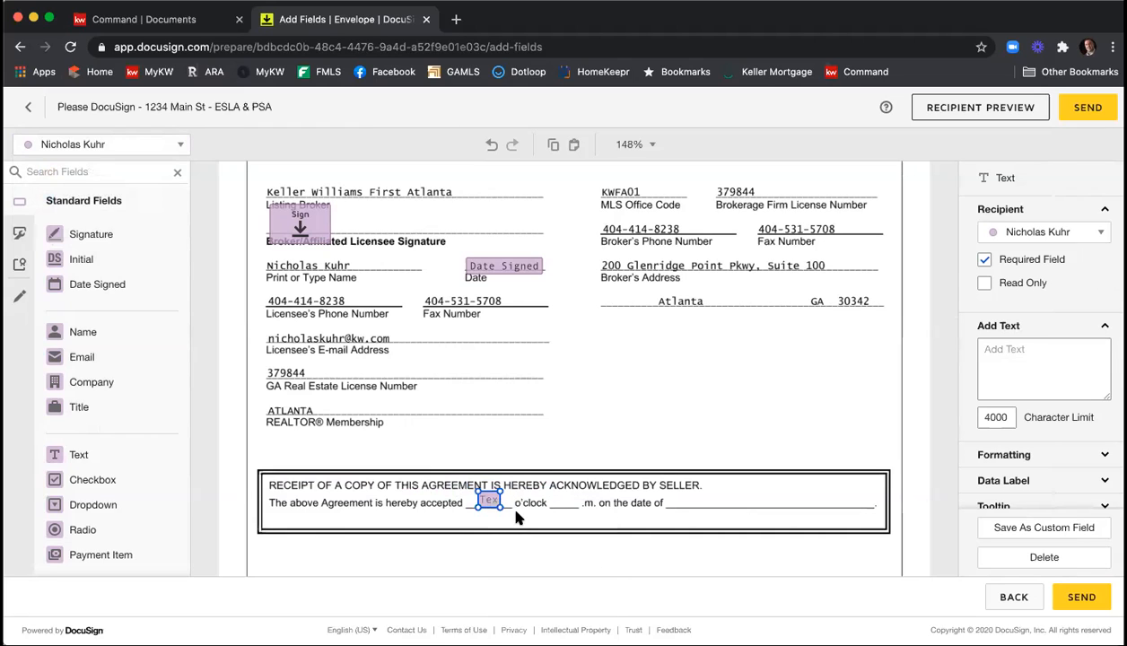
click(516, 517)
right_click(527, 507)
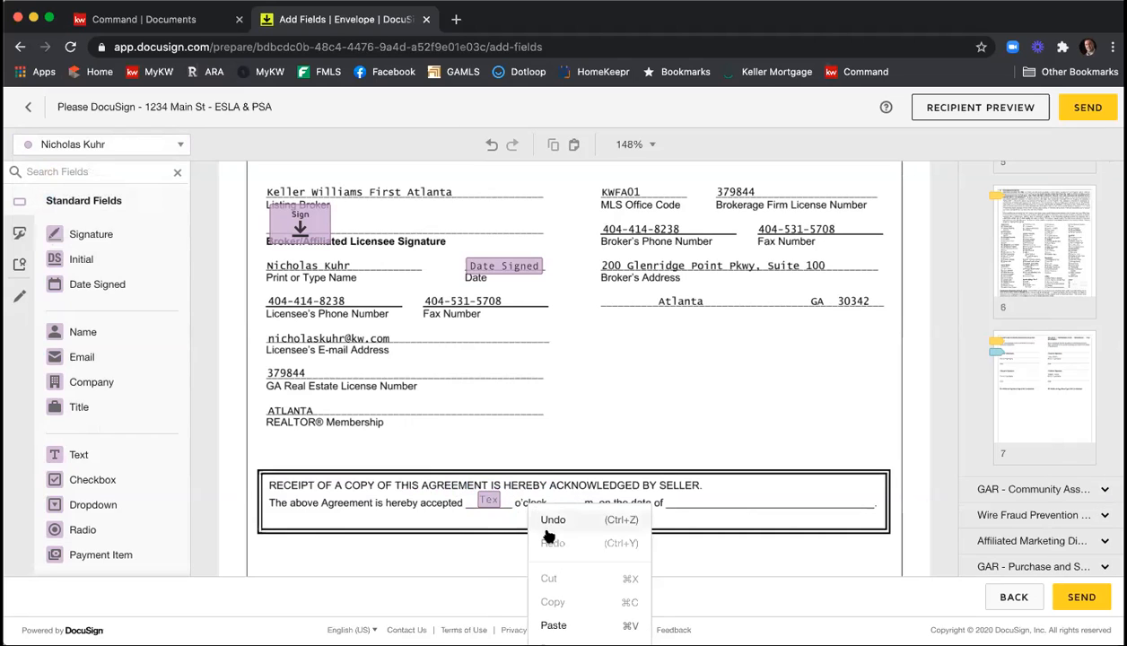
click(565, 624)
drag(524, 512, 563, 501)
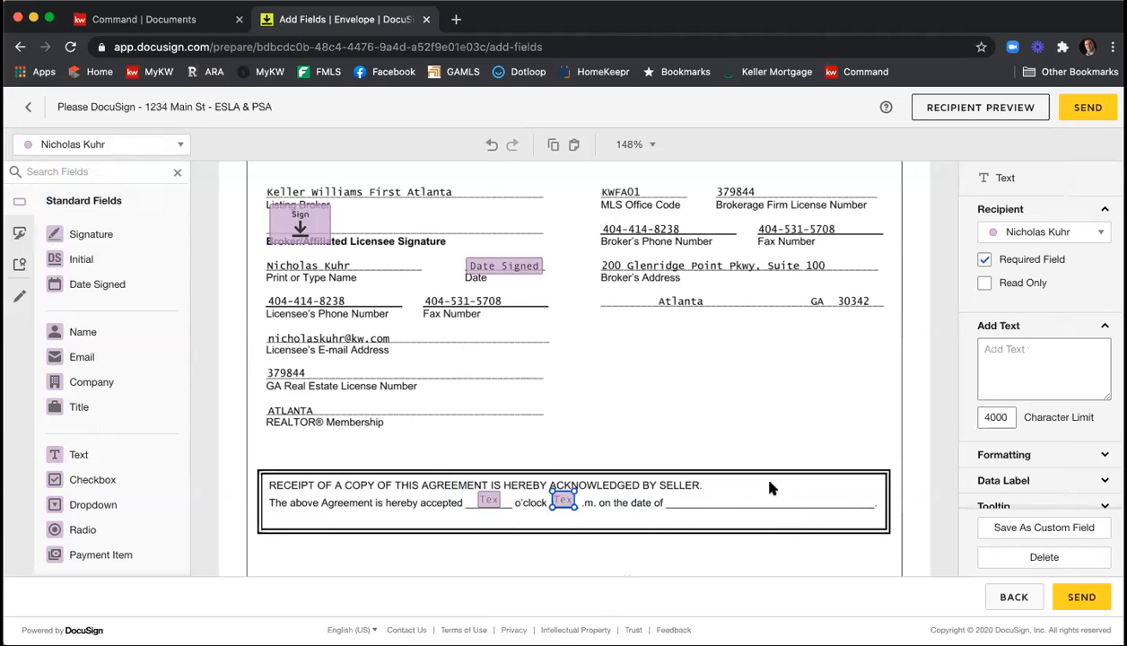
drag(96, 283, 677, 510)
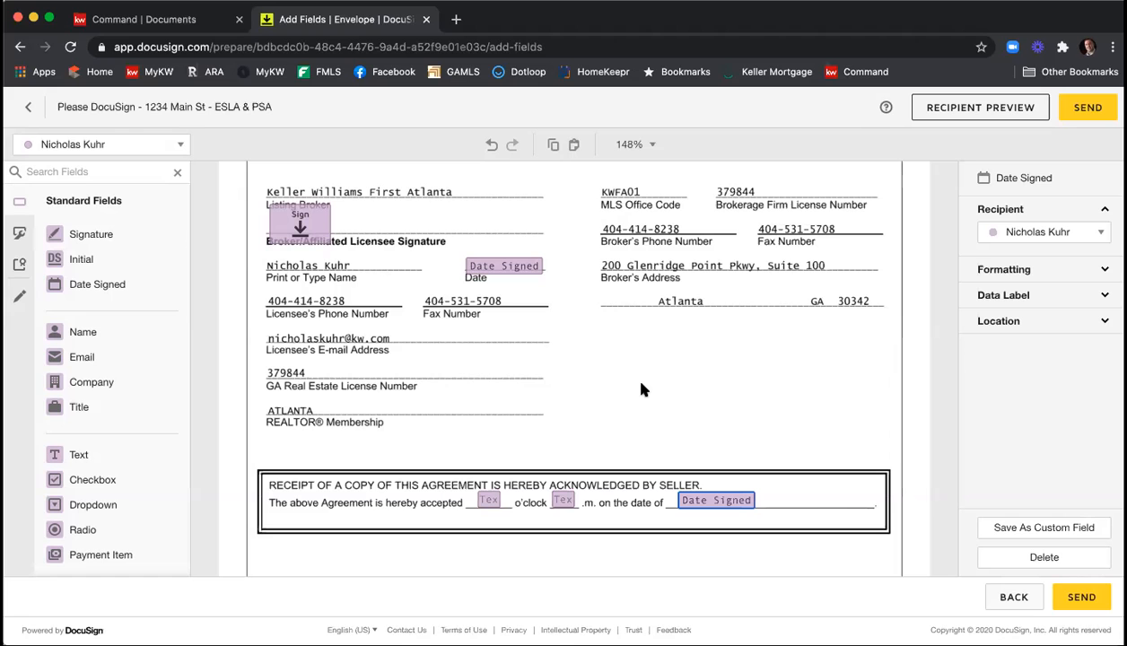
Make the seller's text field for the year the dwelling was constructed a required field in the Seller's Property Disclosure Statement.
scroll(642, 344, down, 8)
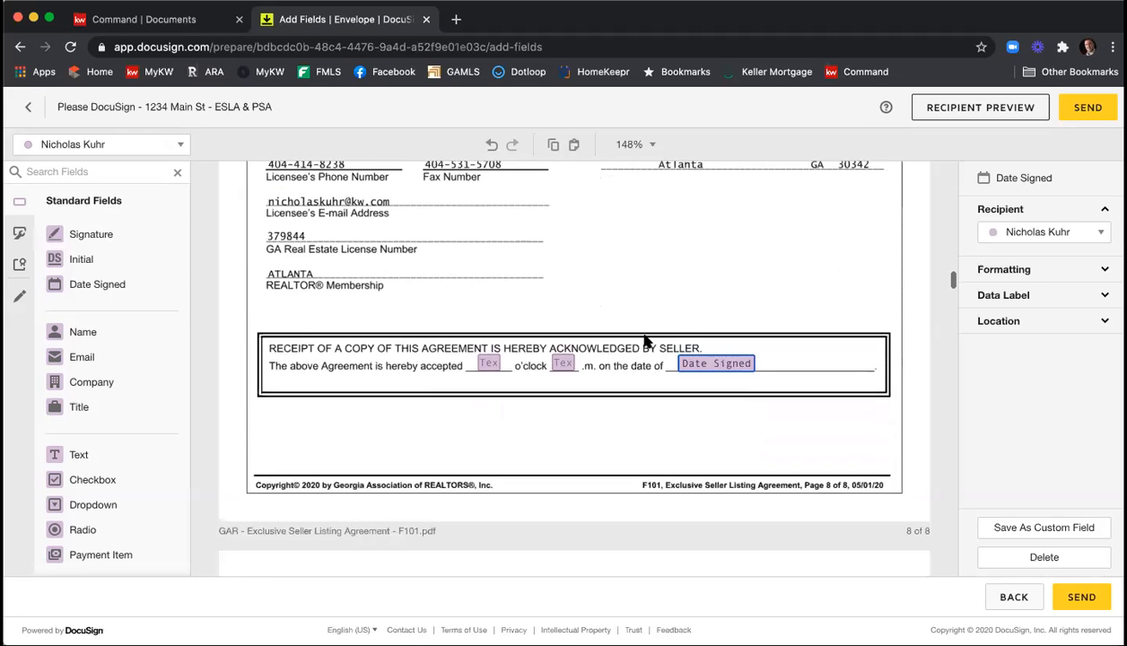
scroll(644, 342, down, 3)
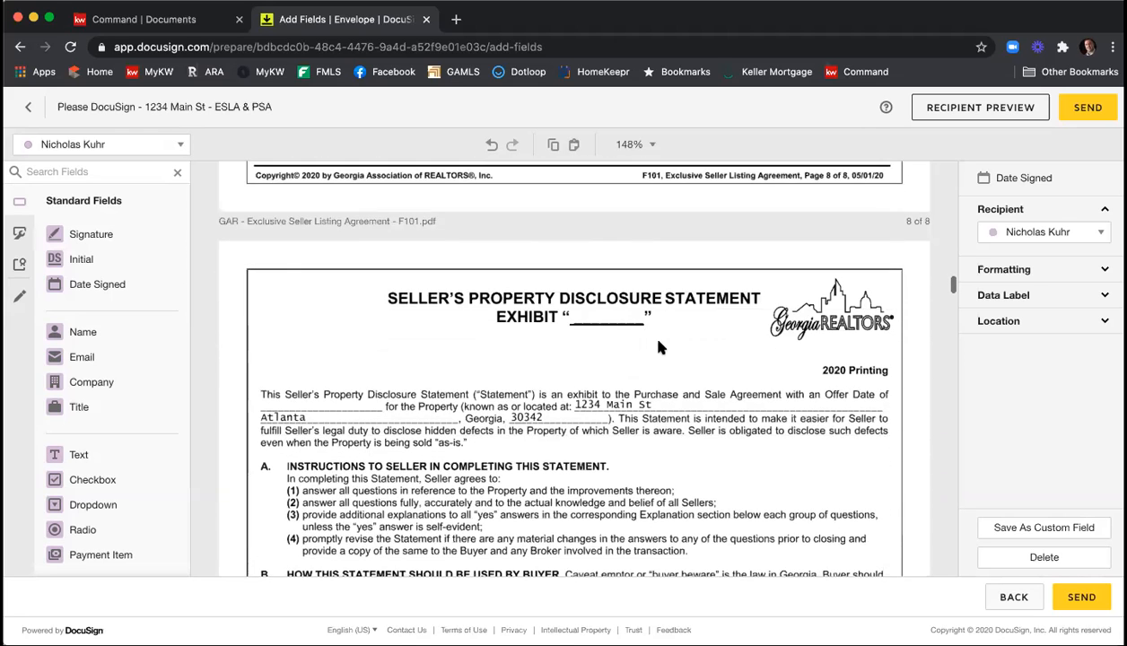
scroll(657, 346, down, 6)
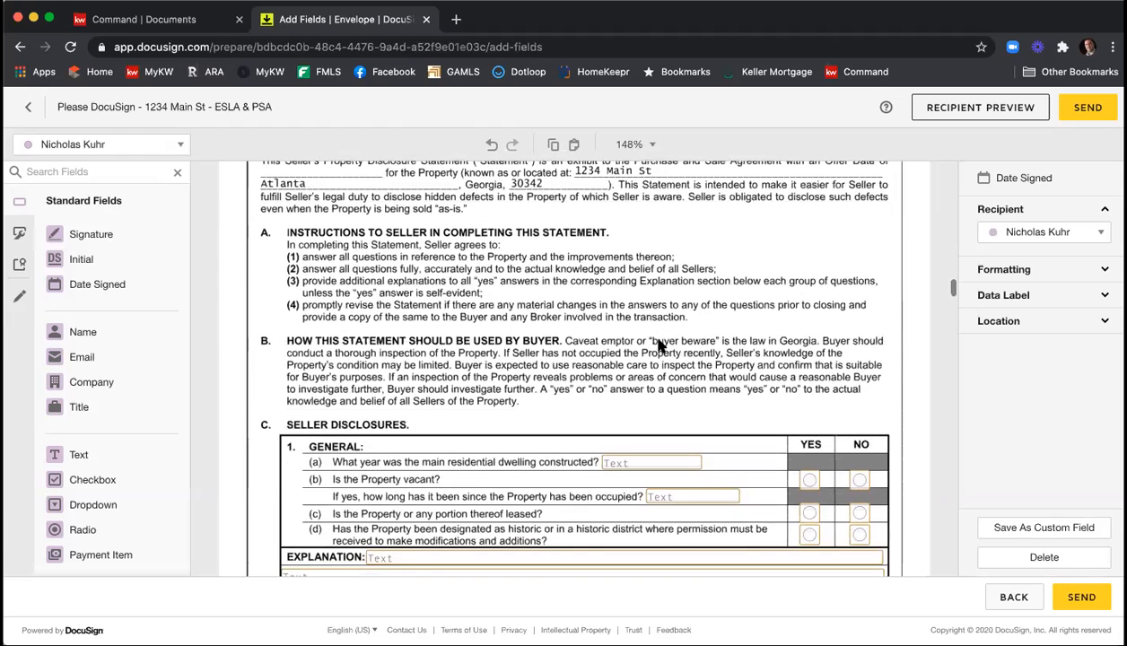
scroll(657, 345, down, 2)
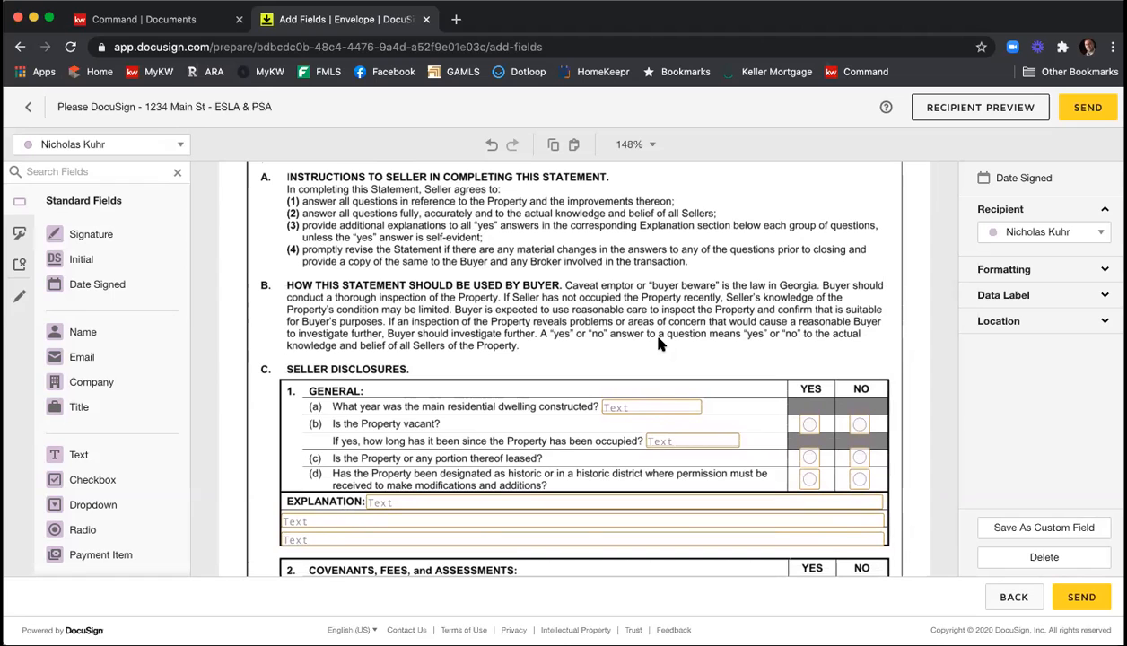
scroll(655, 332, down, 1)
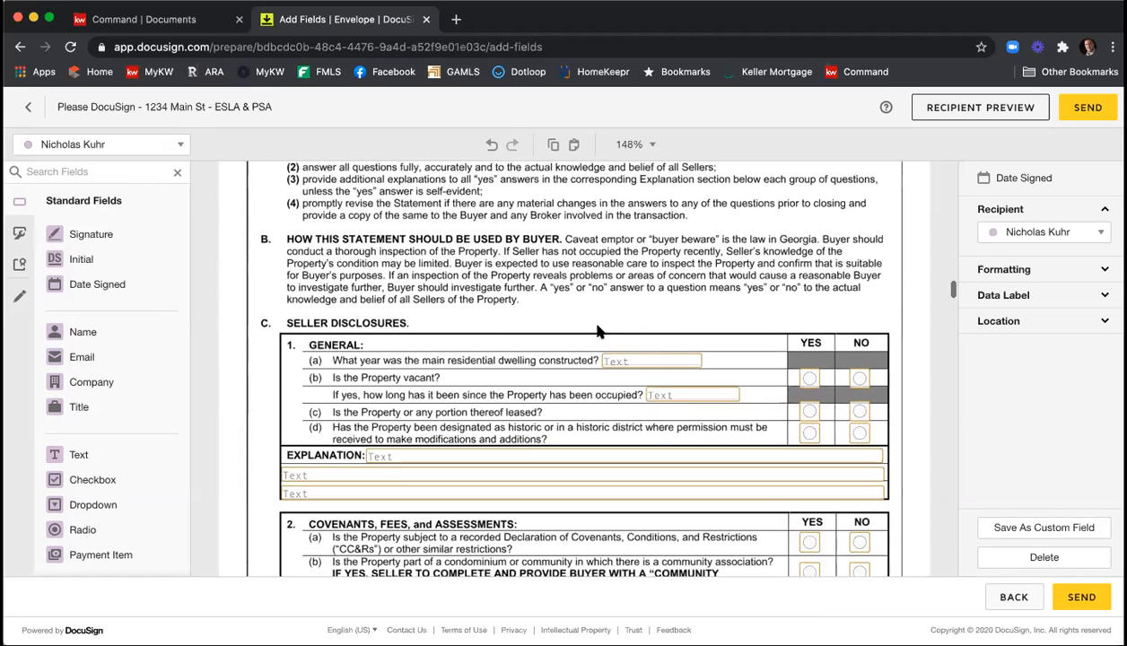
click(653, 310)
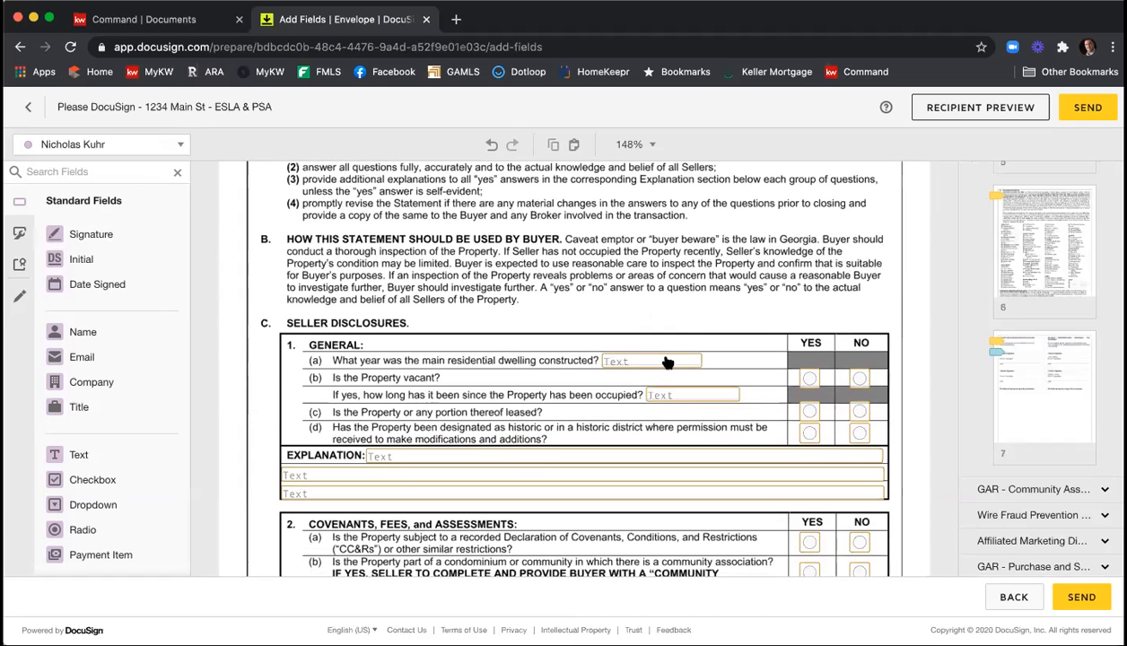
click(664, 362)
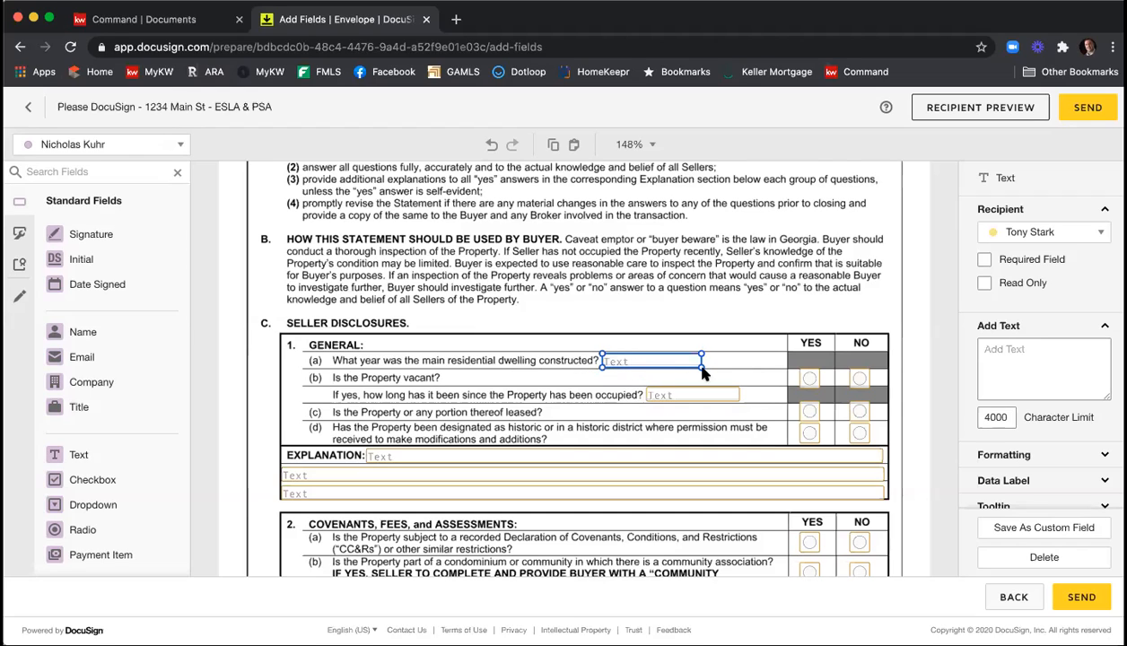
click(1012, 259)
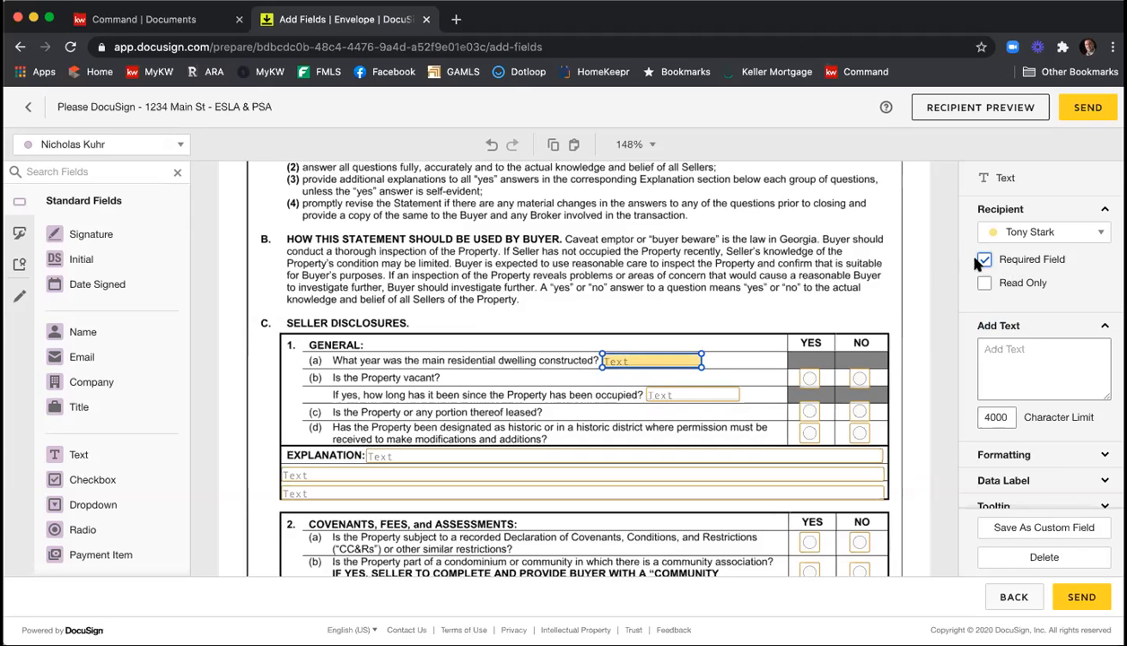
click(770, 301)
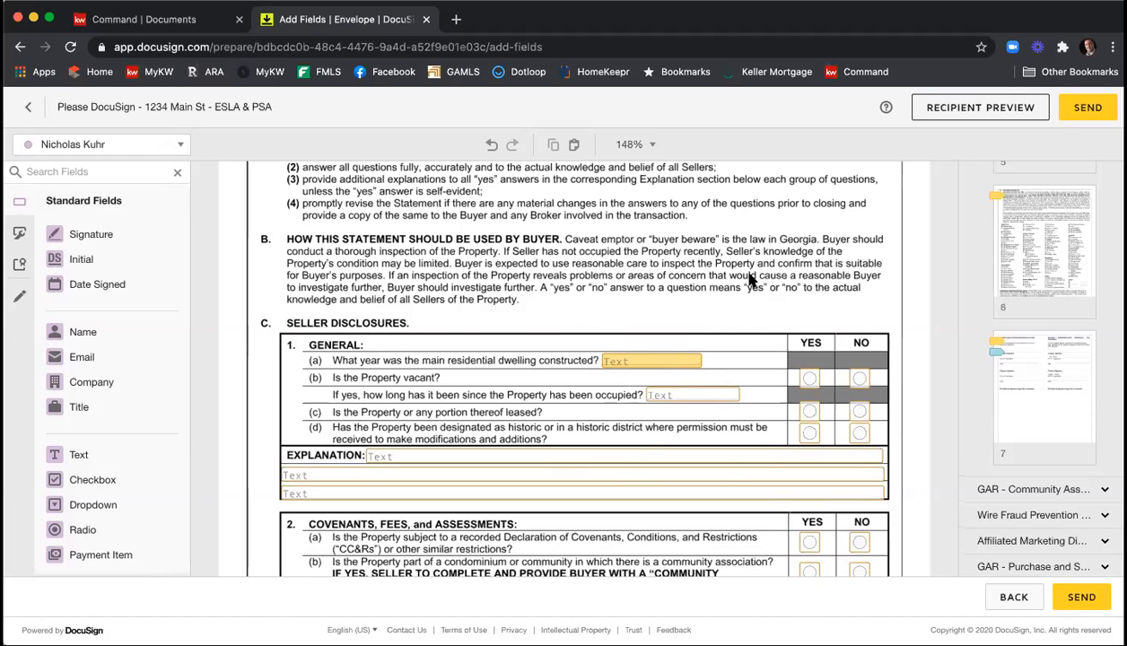
Review the remaining questions and explanation fields of the Seller's Property Disclosure Statement through the seller signature and date fields.
scroll(749, 279, down, 5)
scroll(767, 280, down, 3)
scroll(766, 292, down, 9)
scroll(766, 297, down, 8)
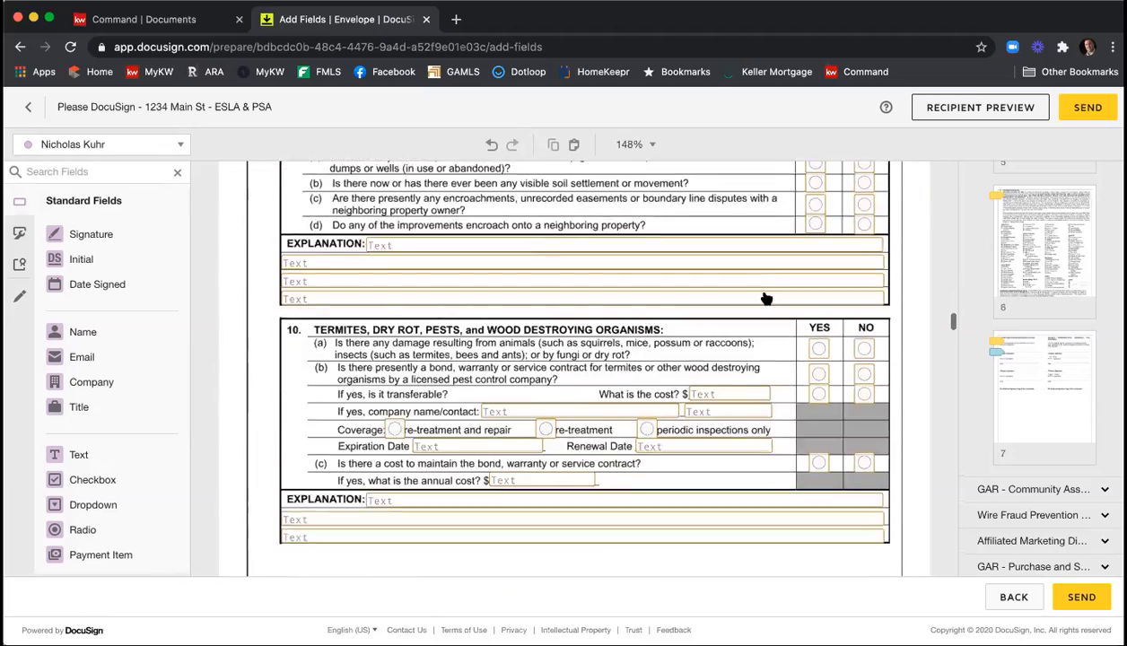
scroll(766, 297, down, 9)
scroll(763, 299, down, 10)
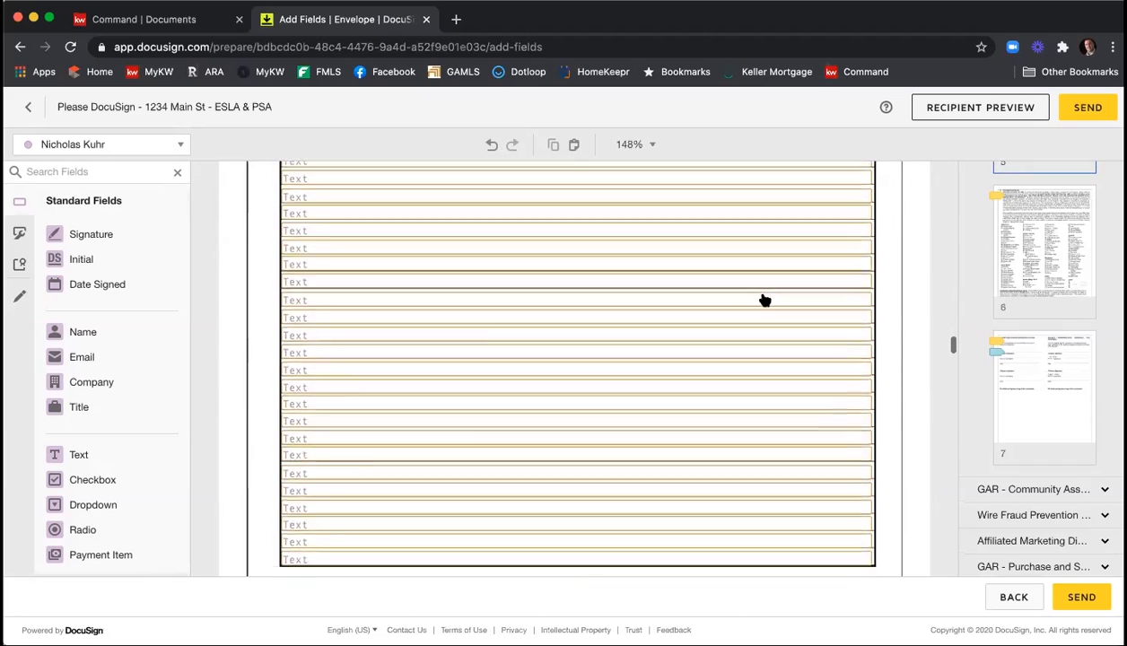
scroll(763, 298, down, 10)
scroll(763, 298, down, 10)
scroll(729, 301, down, 8)
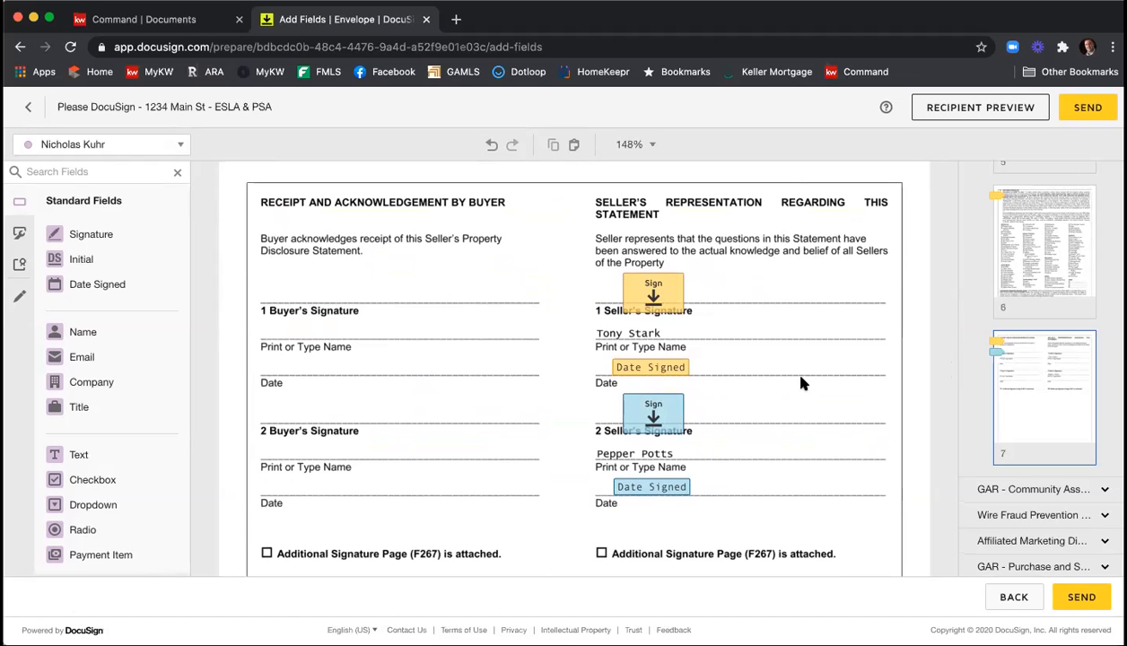
Make the seller's "Name of Association(s)" text field required in the Community Association Disclosure's association contact information.
scroll(806, 354, down, 5)
scroll(805, 355, down, 10)
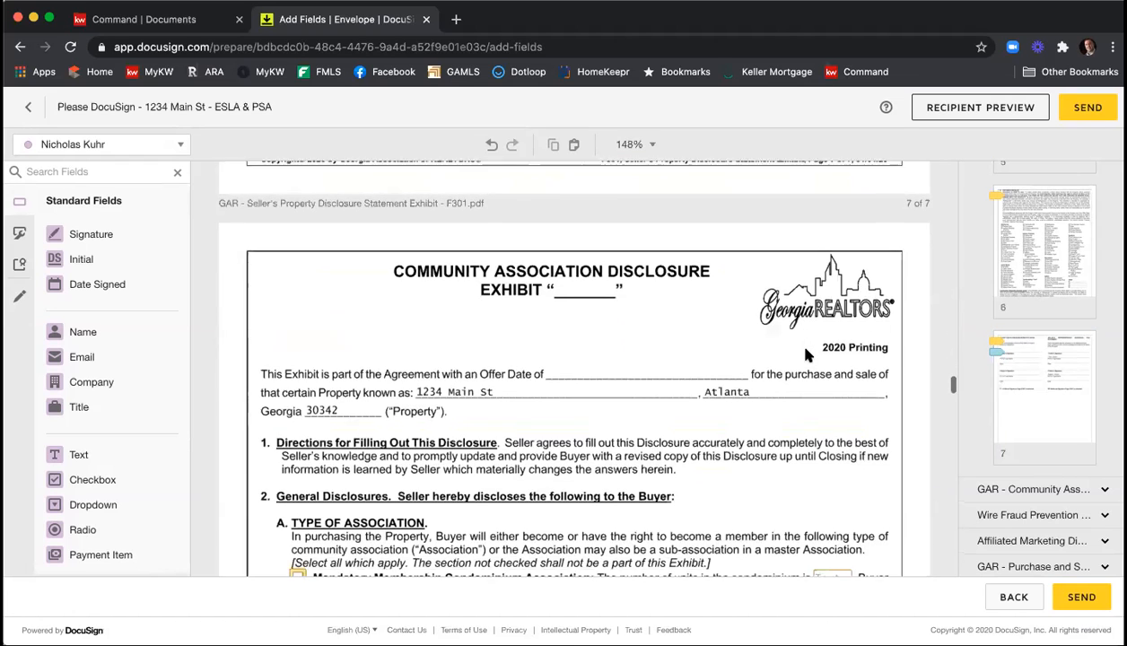
scroll(806, 355, down, 1)
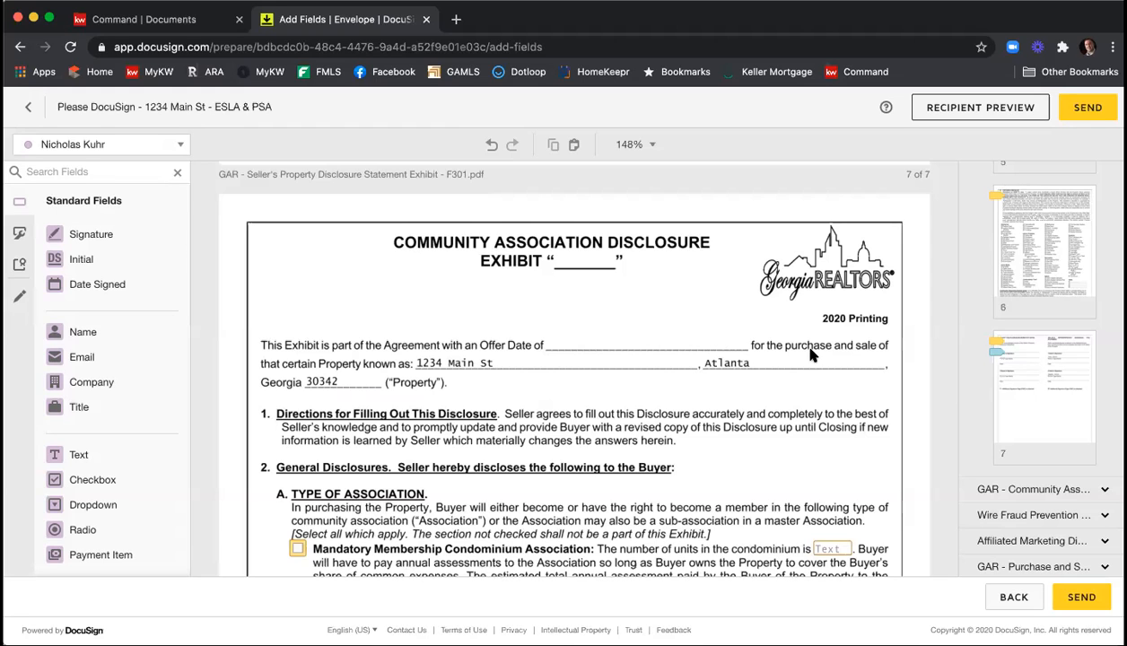
scroll(803, 357, down, 2)
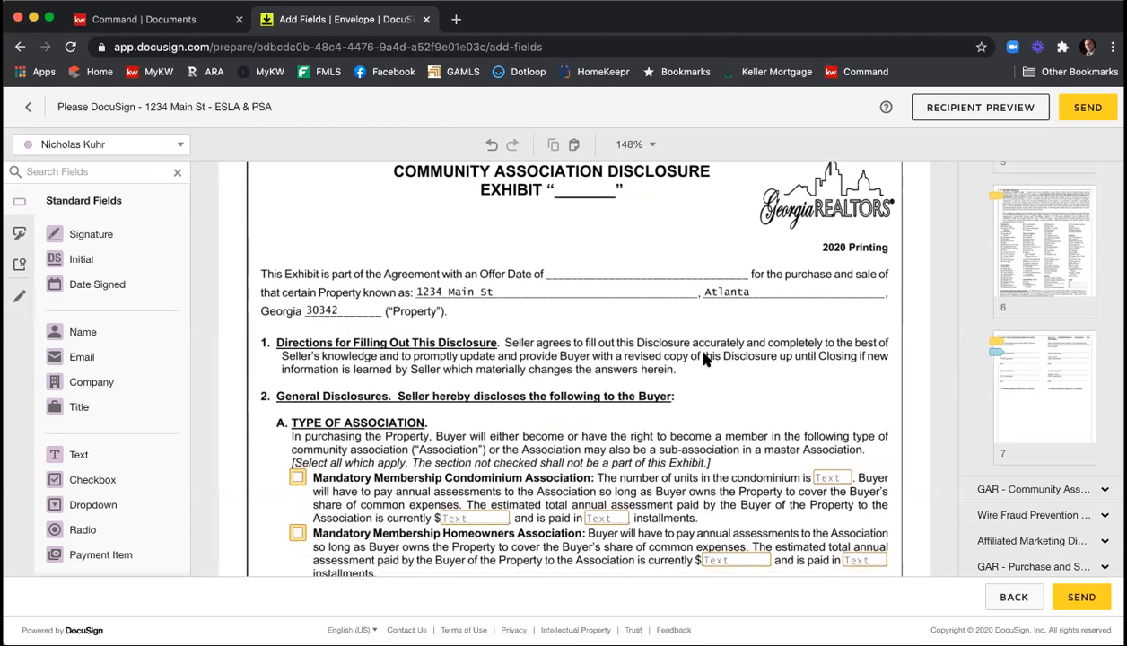
scroll(672, 345, down, 2)
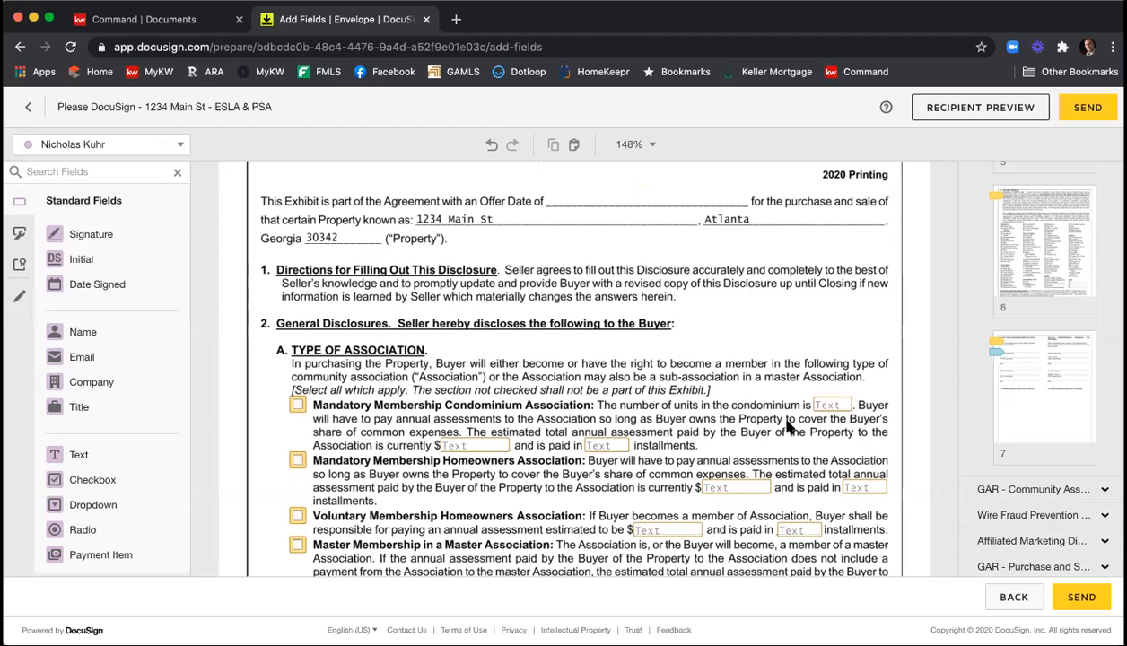
scroll(767, 380, down, 2)
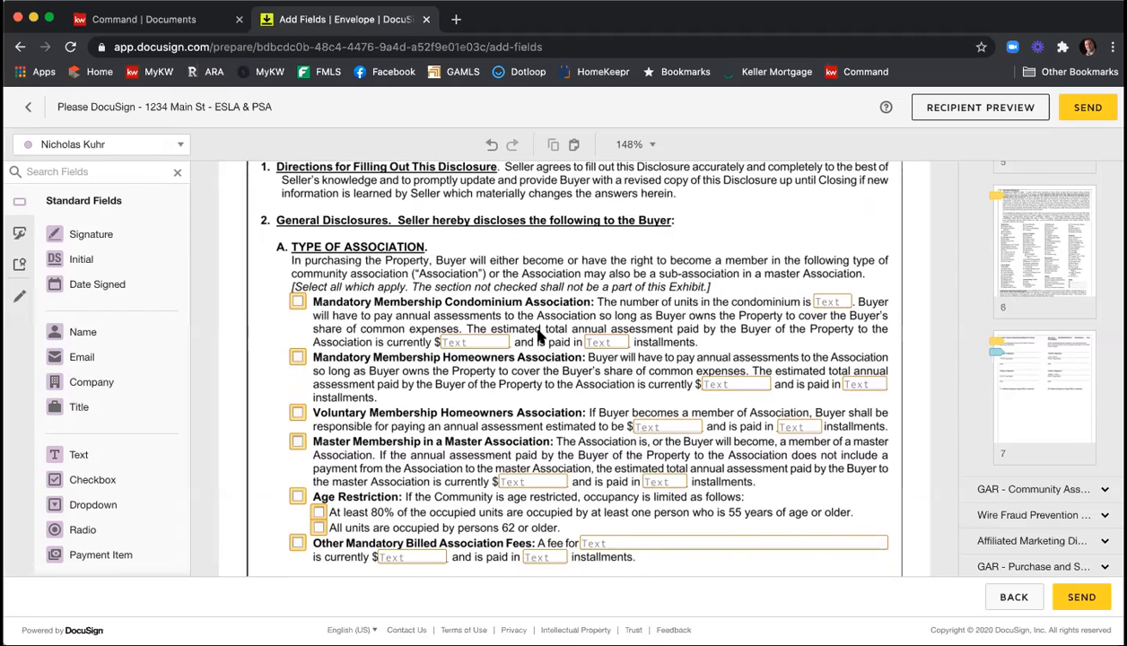
scroll(541, 335, down, 2)
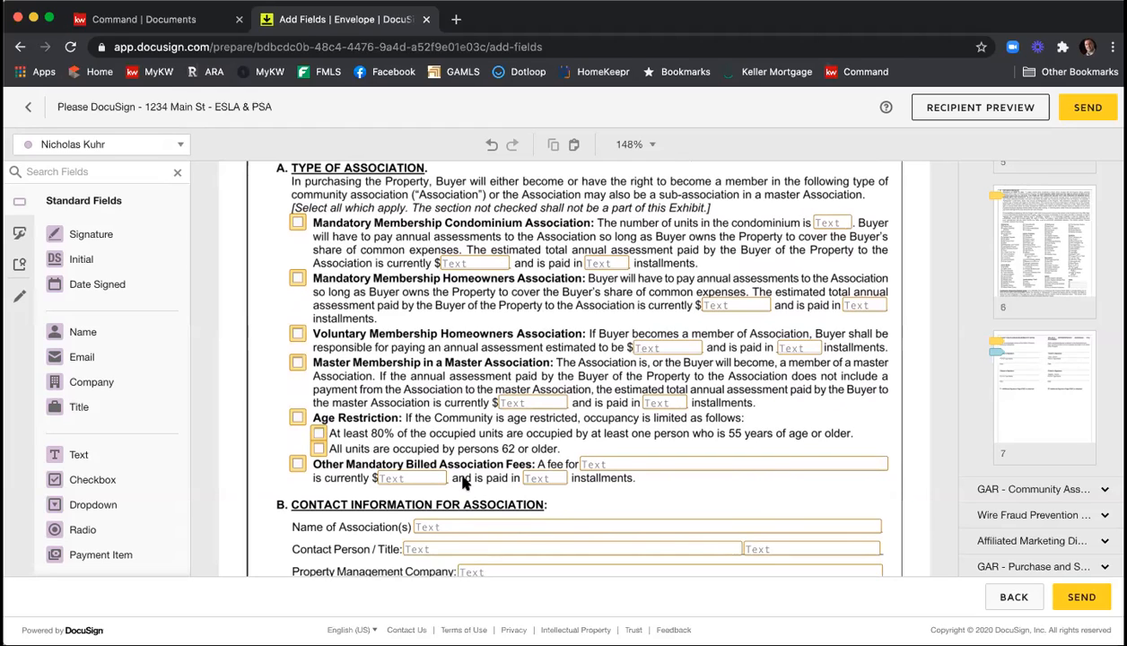
scroll(358, 491, down, 1)
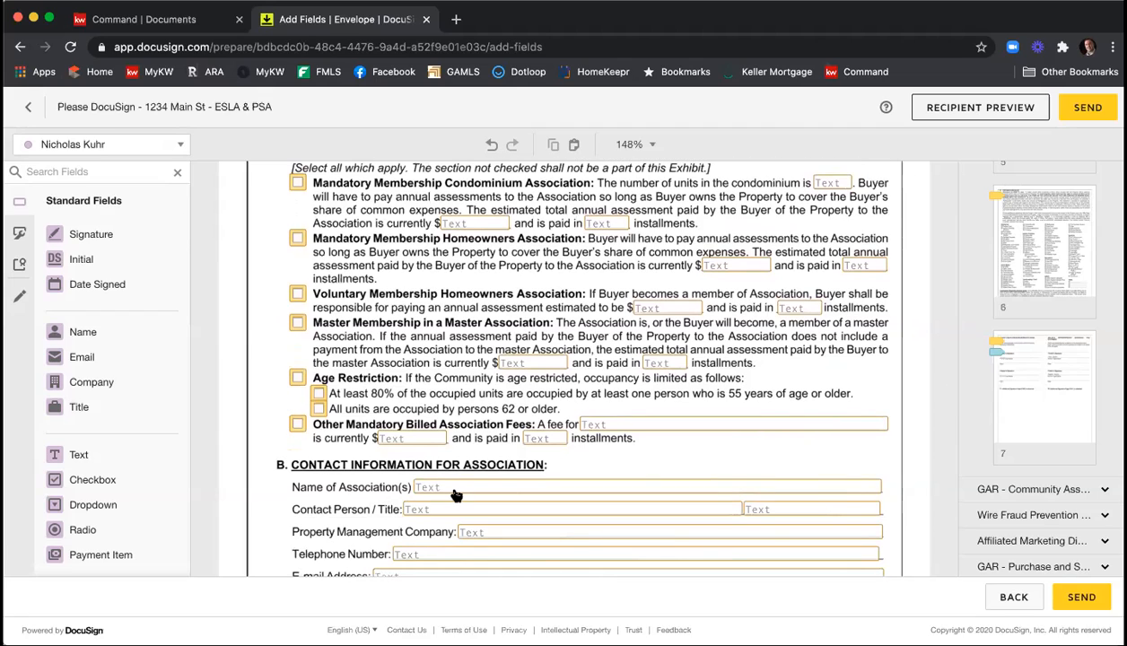
click(455, 491)
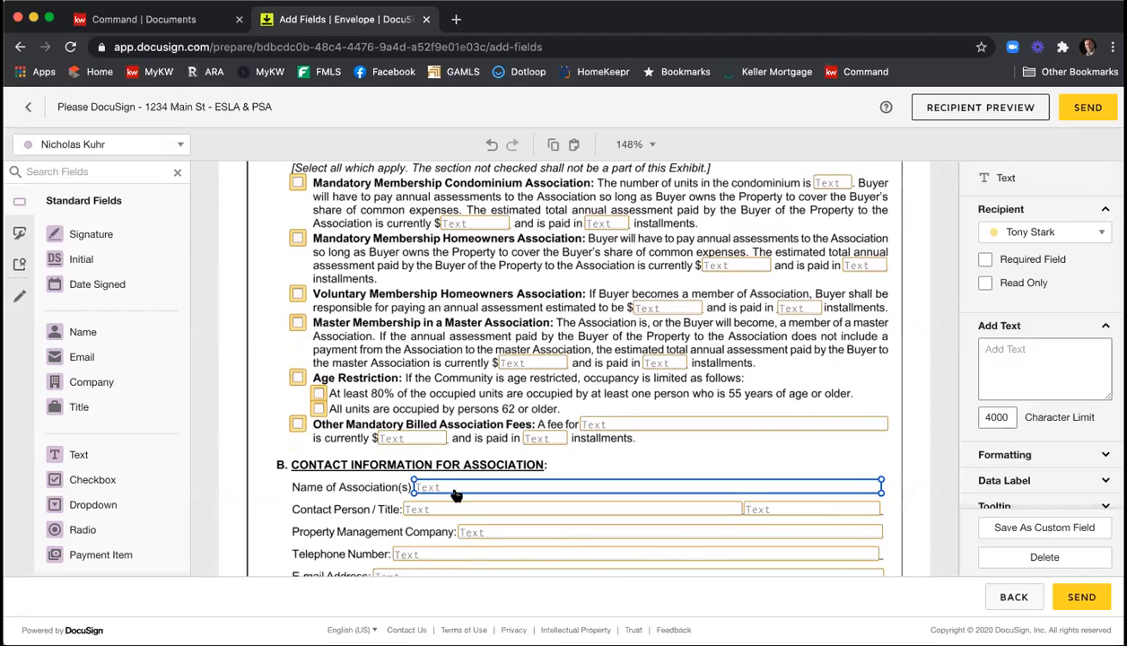
click(984, 260)
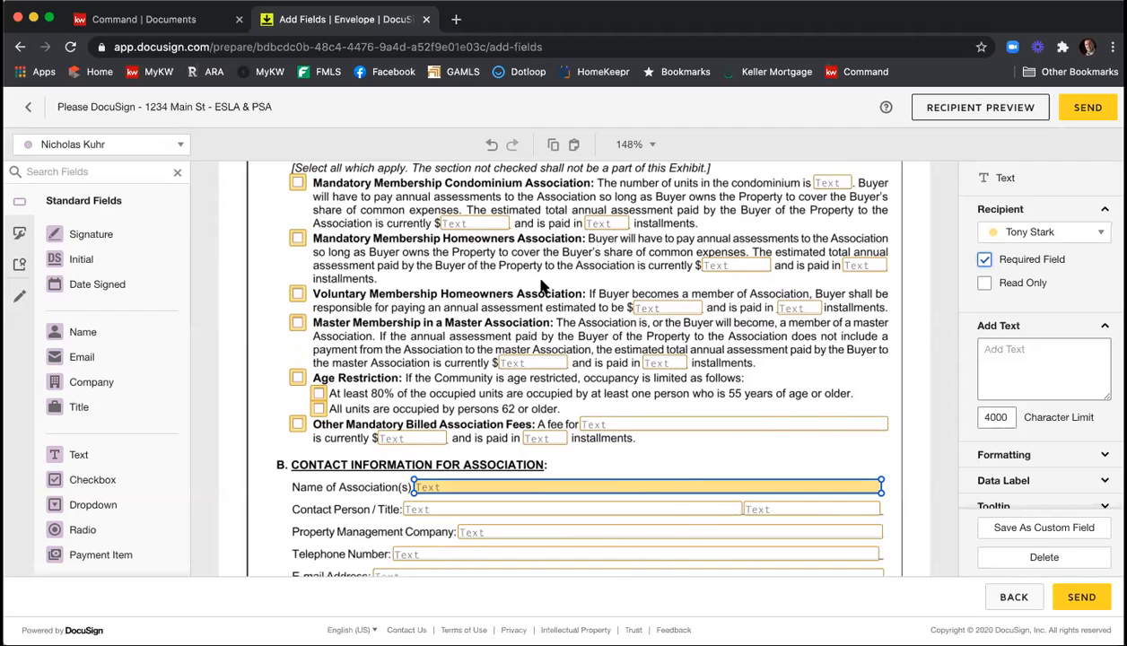
Review the rest of the Community Association Disclosure, including the seller initials, and the signature fields on the wire fraud prevention notice.
scroll(542, 285, down, 1)
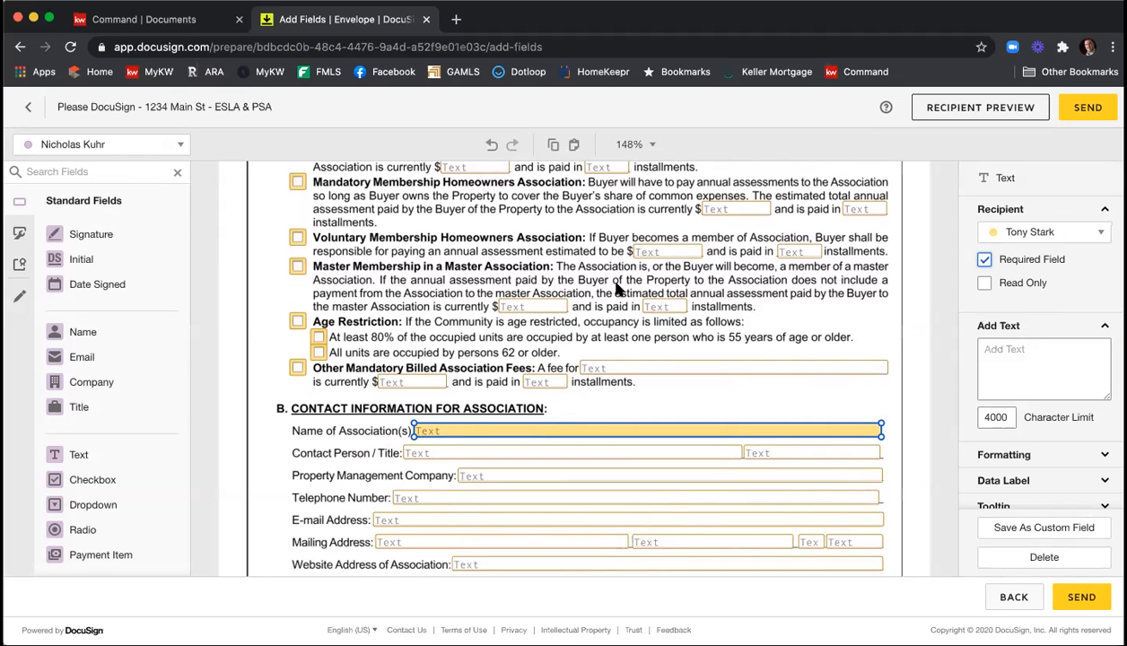
scroll(617, 291, down, 5)
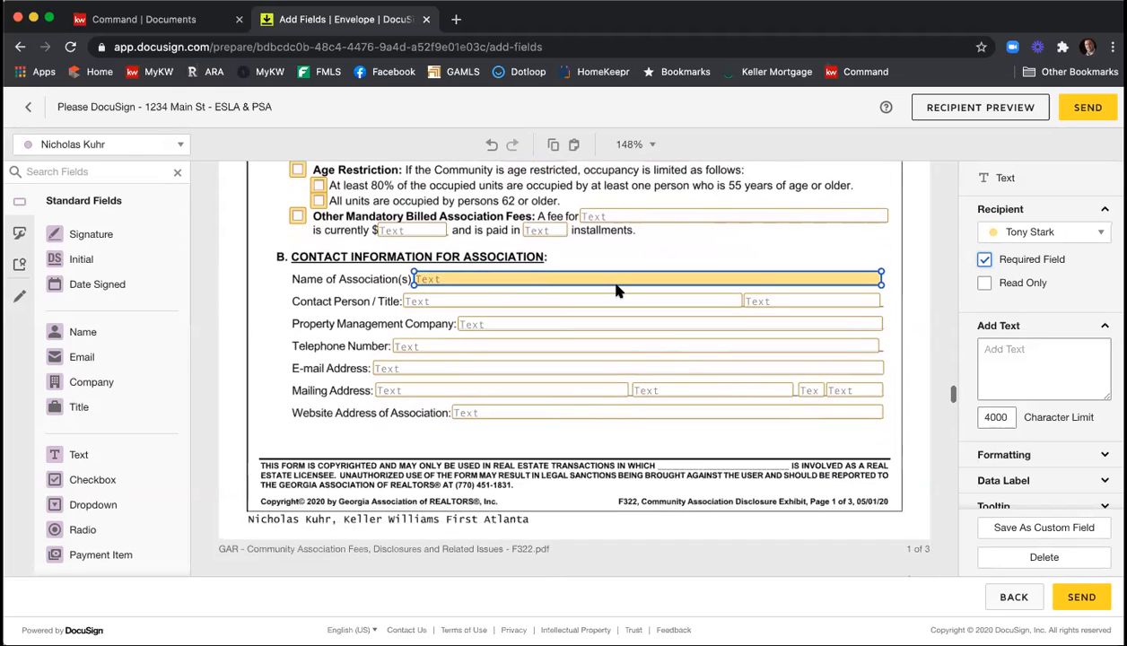
scroll(617, 291, down, 10)
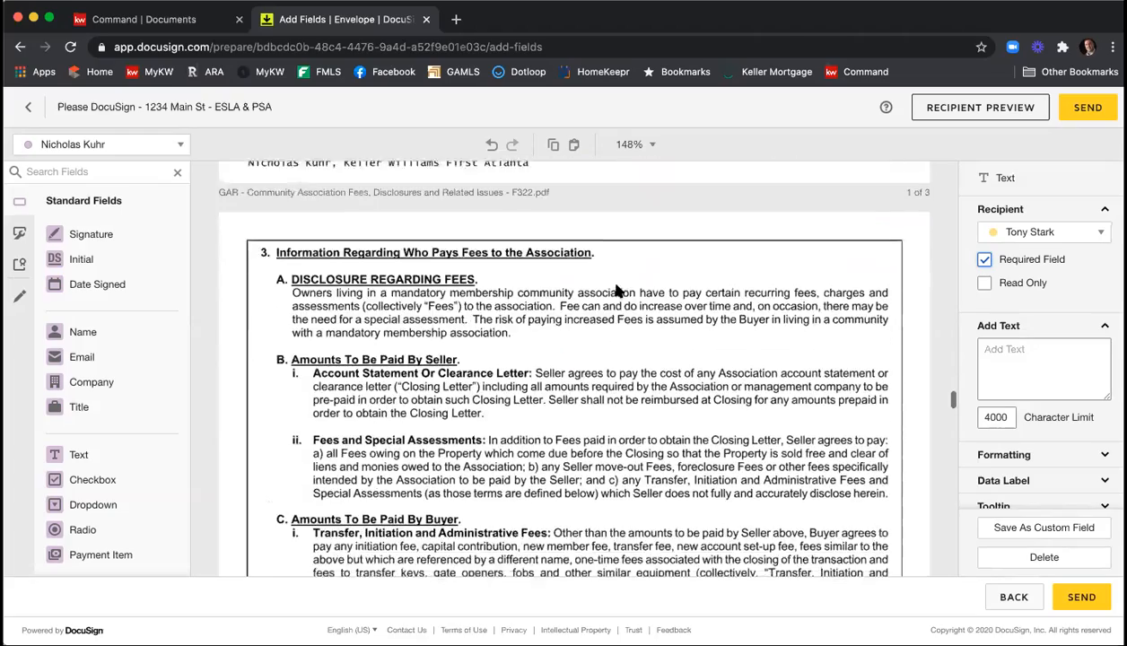
scroll(670, 320, down, 4)
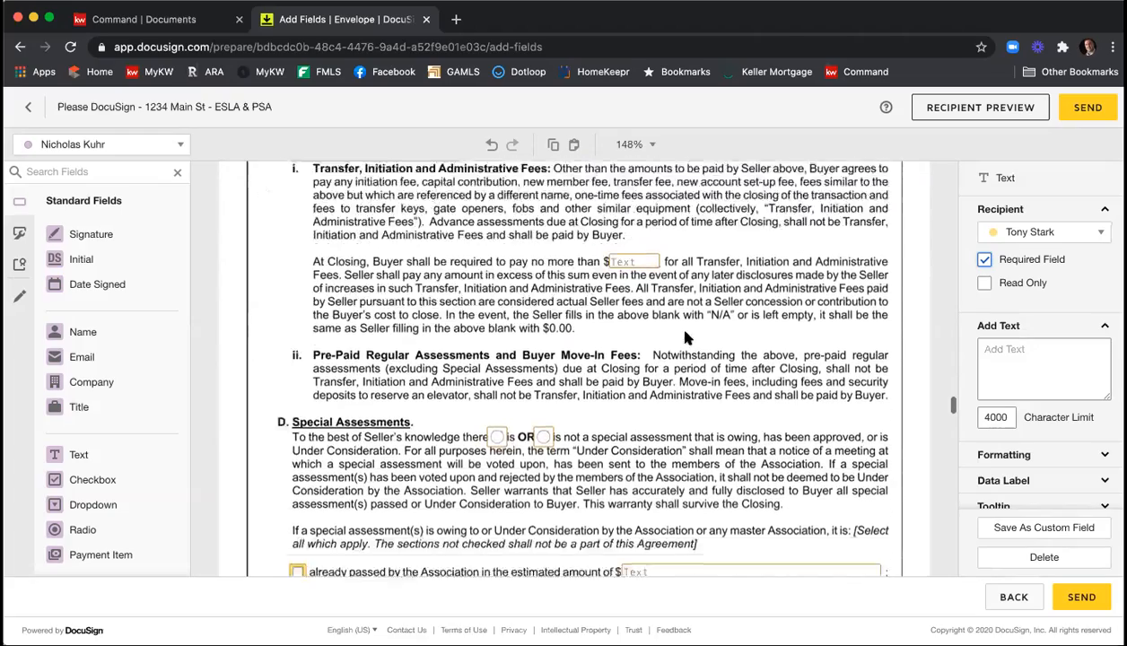
scroll(584, 348, down, 14)
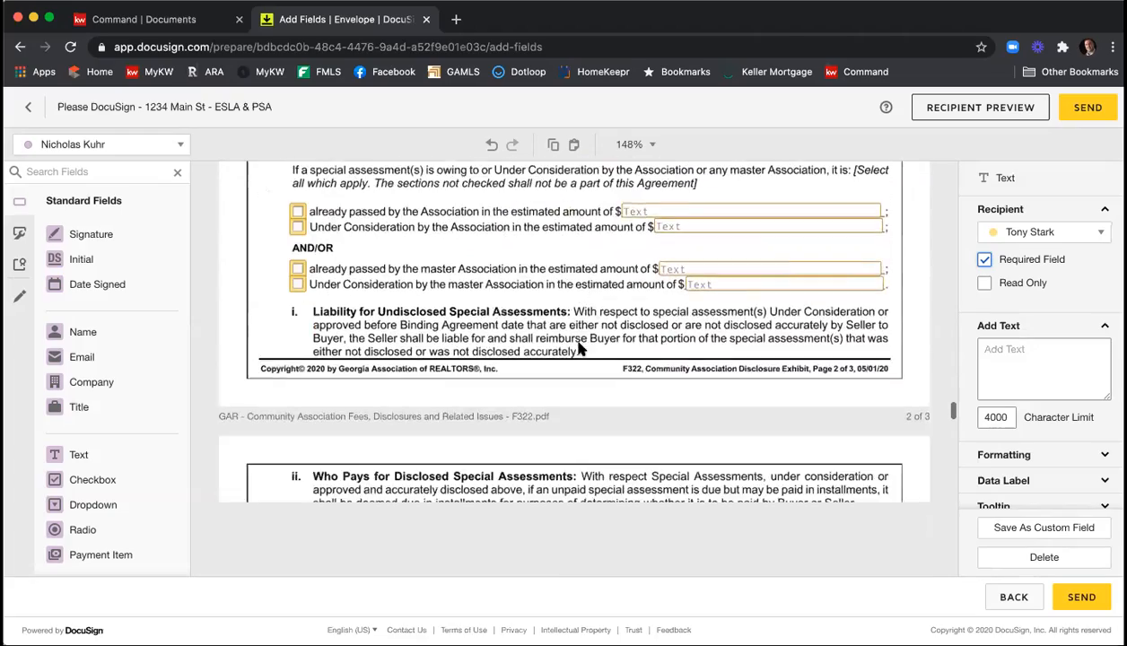
scroll(579, 347, down, 8)
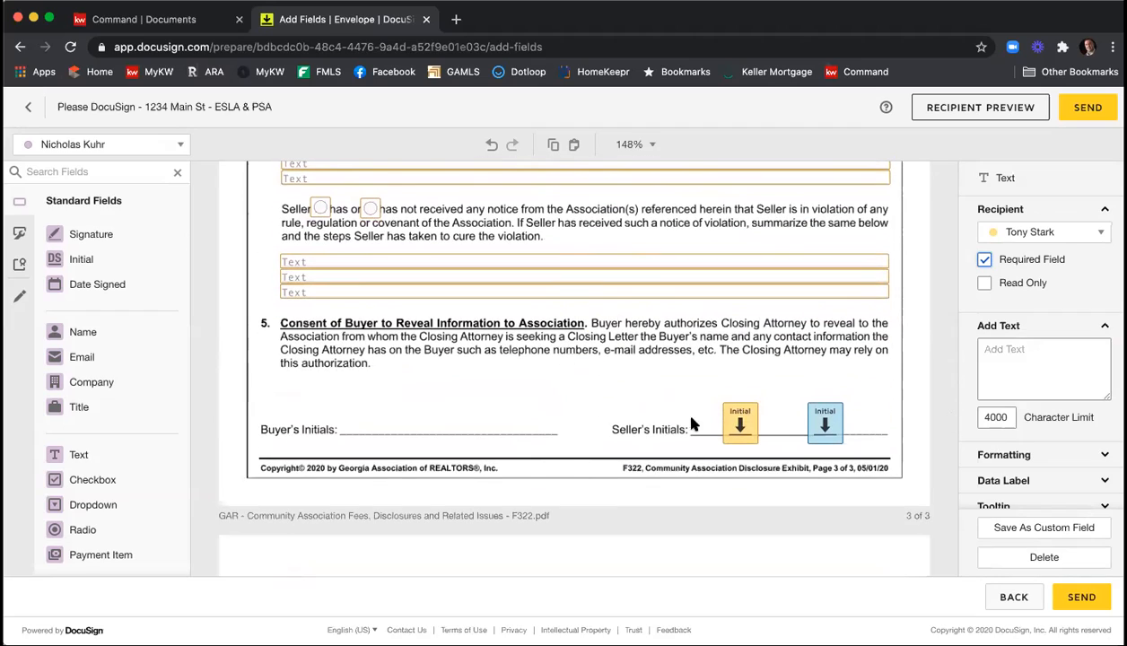
scroll(713, 372, down, 3)
scroll(708, 378, down, 5)
scroll(713, 378, down, 5)
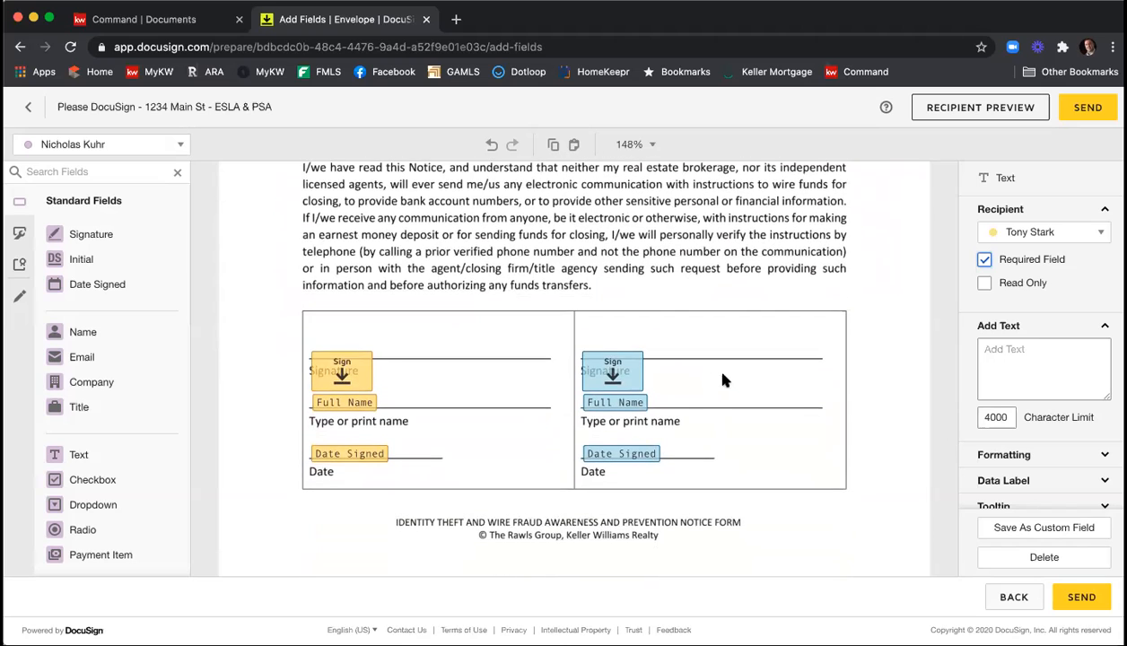
Move both sellers' signature fields onto the signature lines of the wire fraud prevention notice, clear of the "Signature" captions.
drag(367, 383, 372, 352)
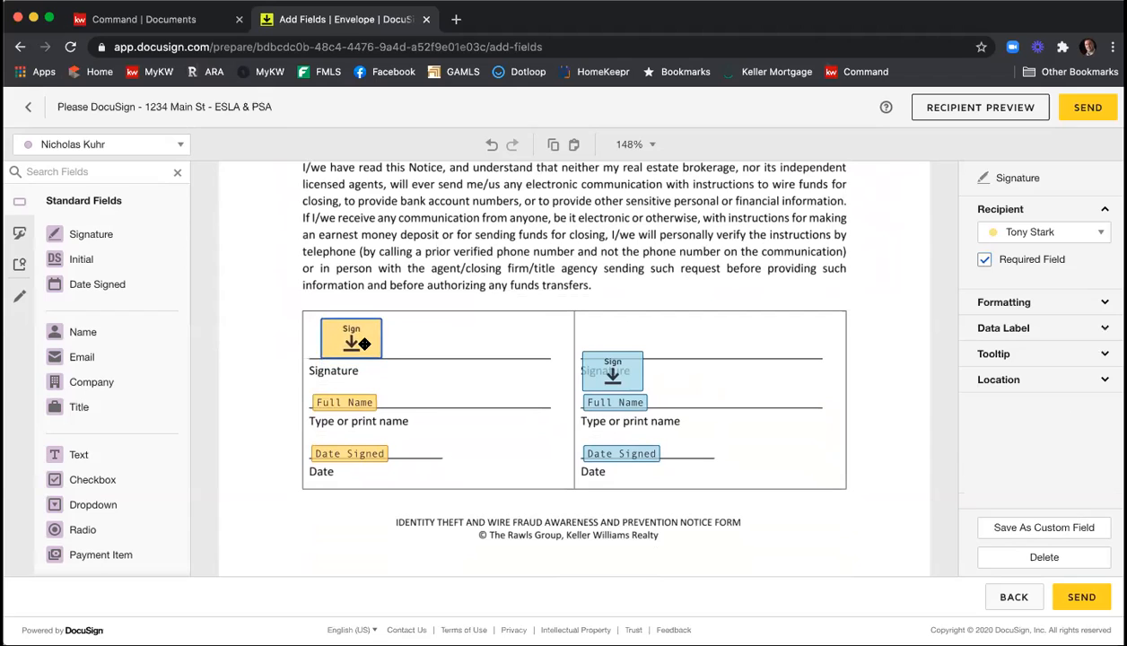
drag(618, 368, 628, 338)
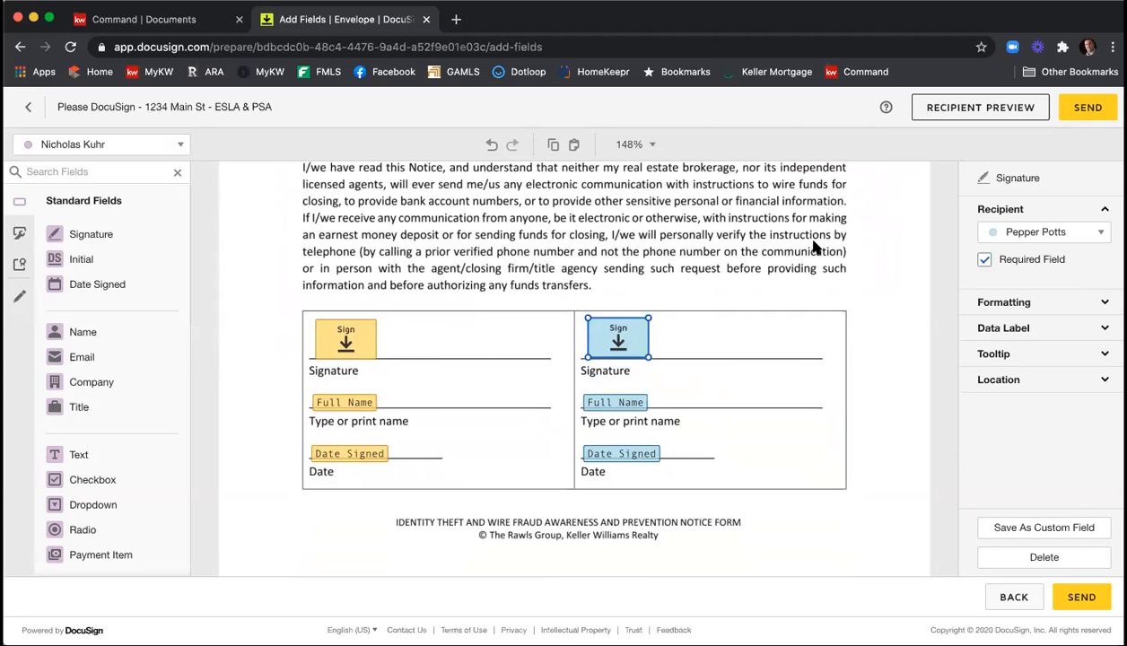
Place the first seller's Signature and Date Signed fields in the first client box of the Affiliated Marketing Disclosure Statement.
scroll(802, 238, down, 5)
scroll(803, 238, down, 5)
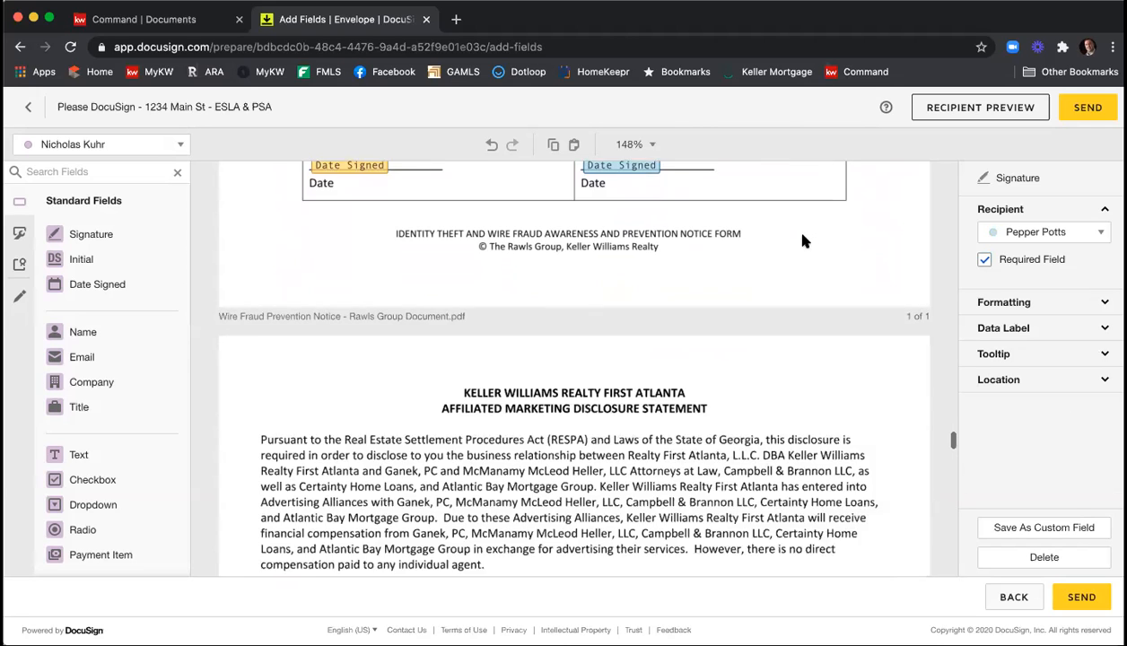
scroll(802, 239, down, 10)
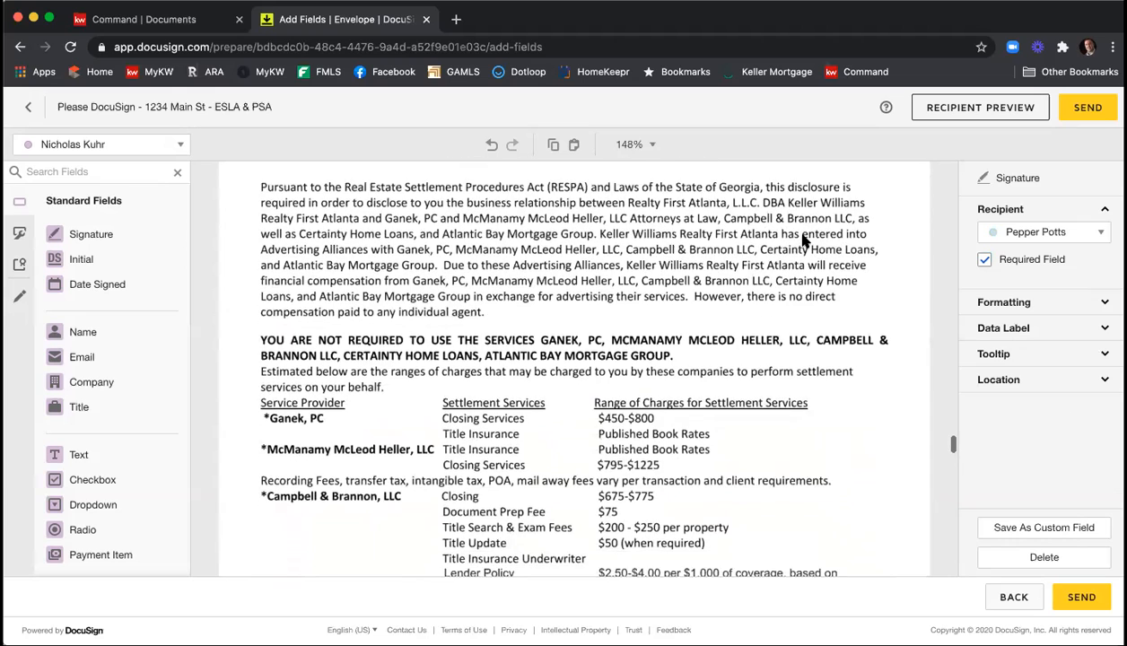
scroll(803, 239, down, 1)
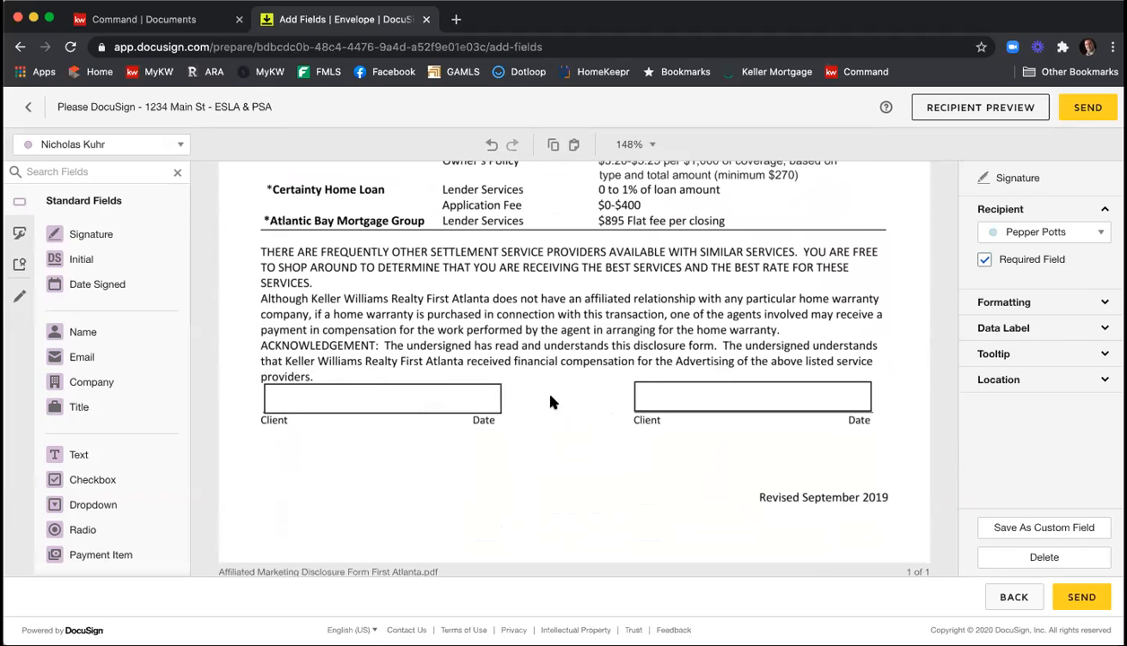
click(150, 148)
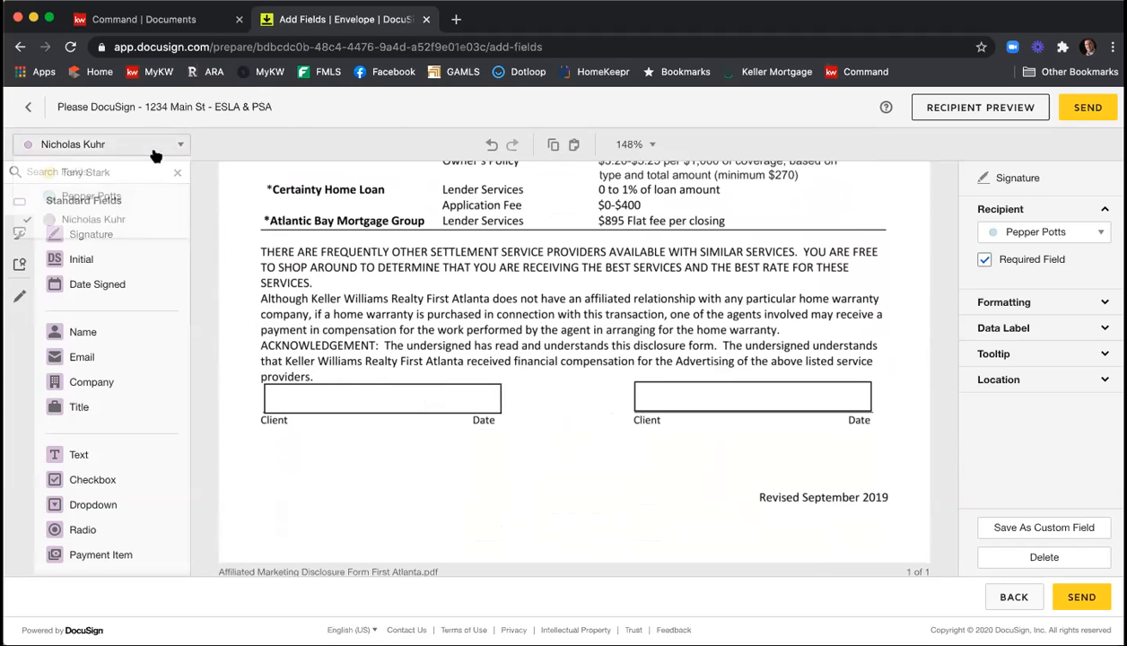
click(141, 172)
click(109, 234)
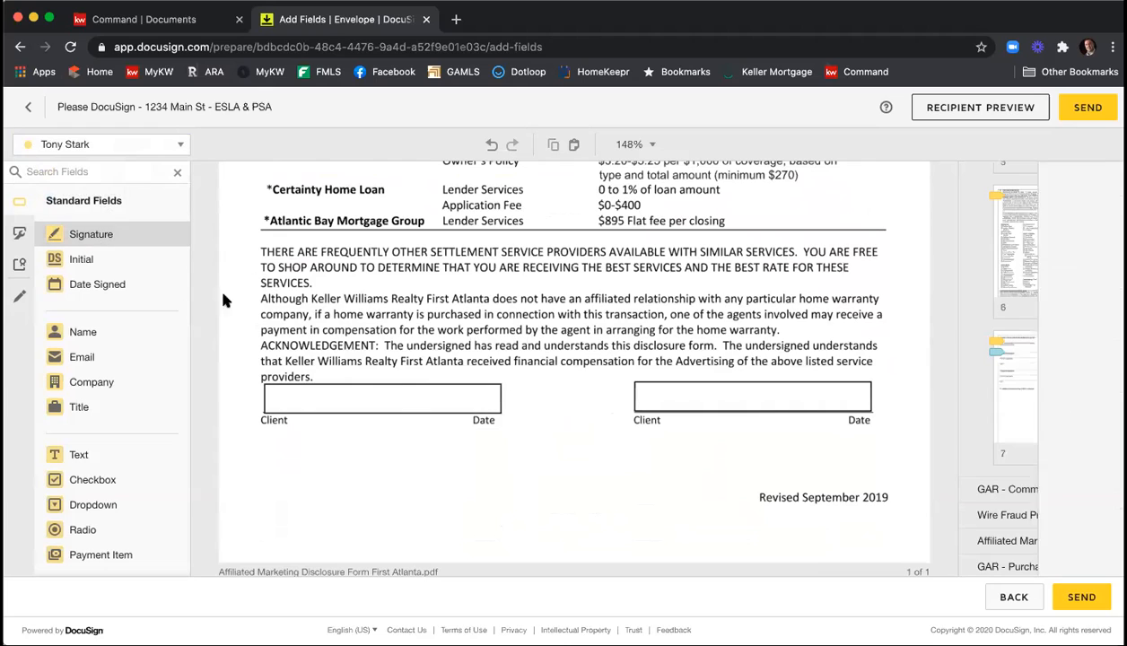
click(267, 382)
click(97, 283)
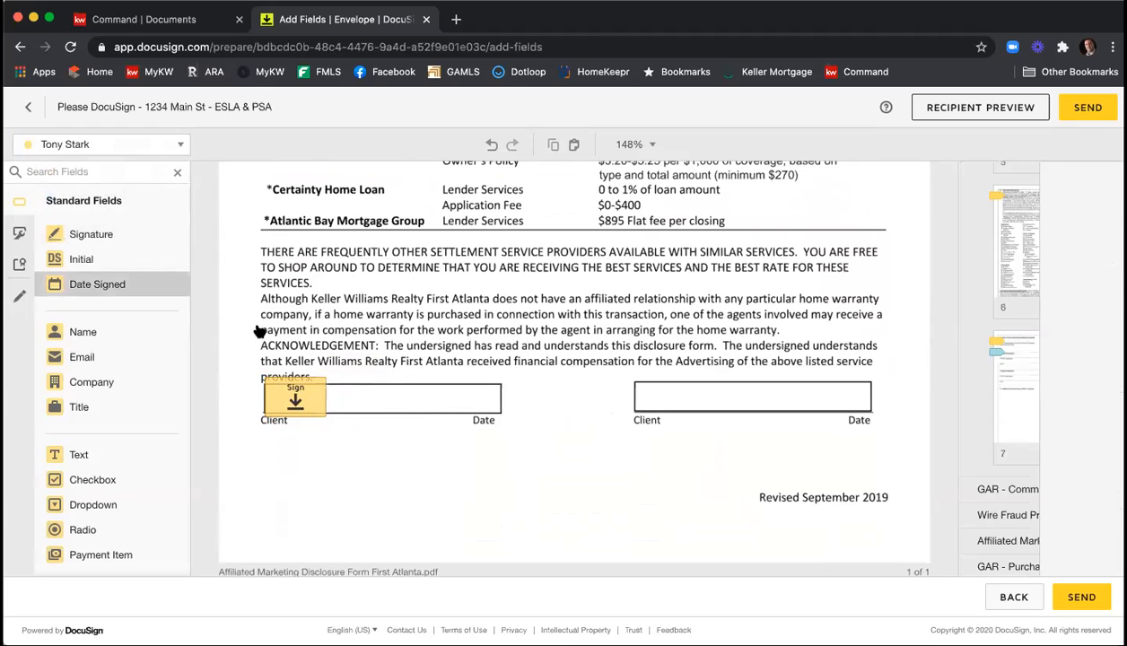
click(368, 401)
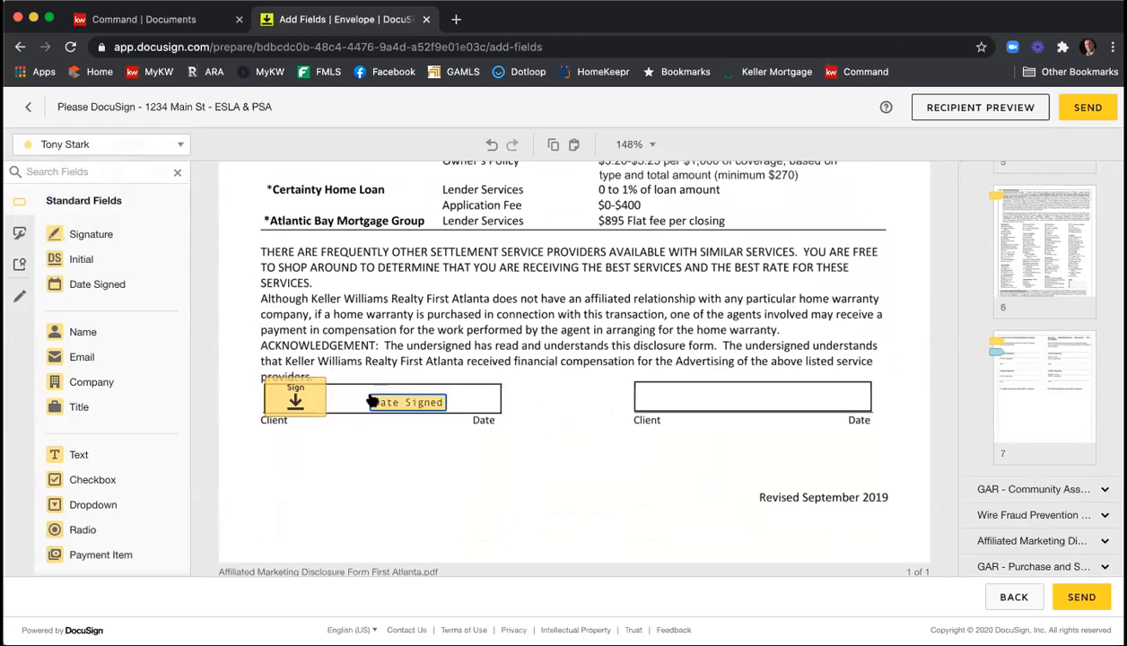
Place the second seller's Signature and Date Signed fields in the second client box of the Affiliated Marketing Disclosure Statement.
click(146, 149)
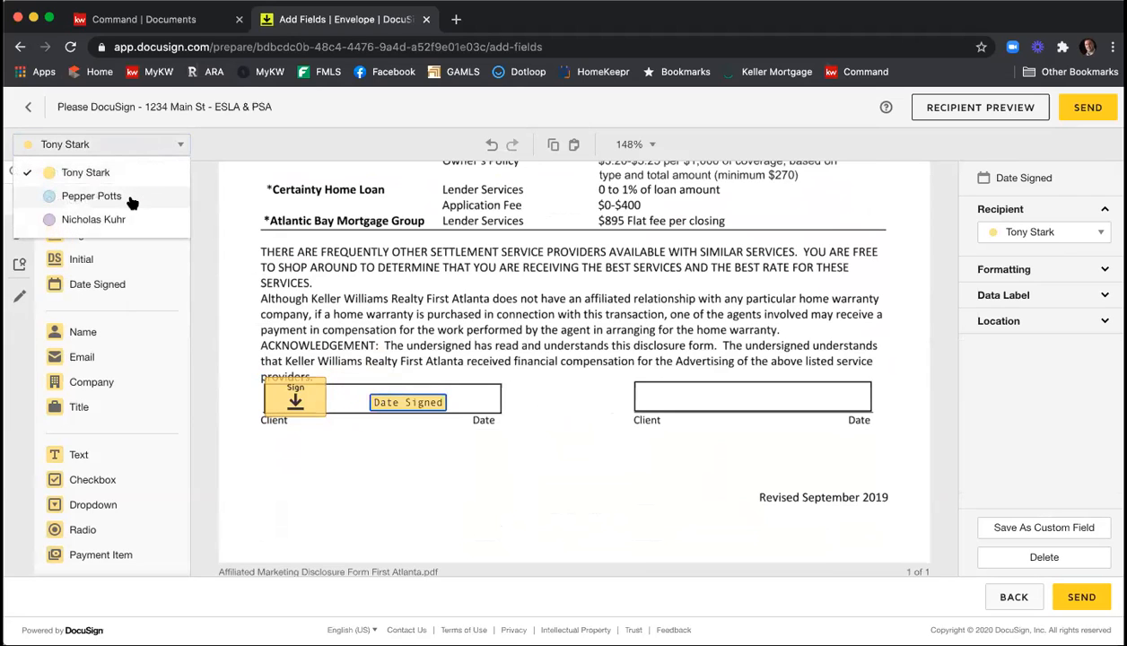
click(130, 198)
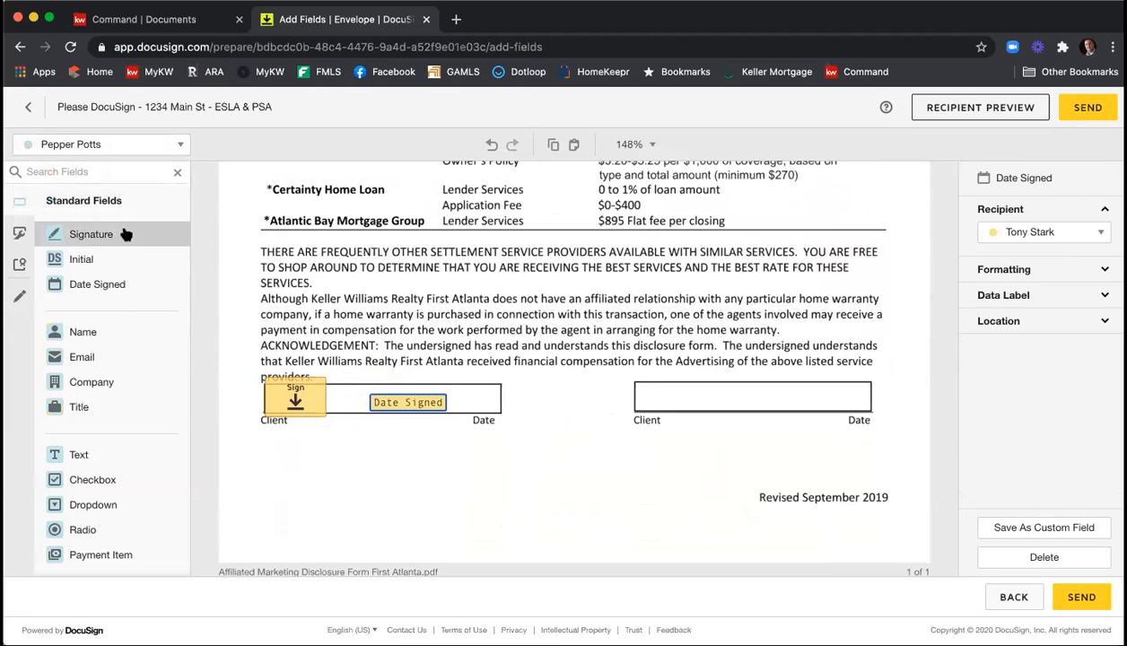
click(116, 233)
click(640, 379)
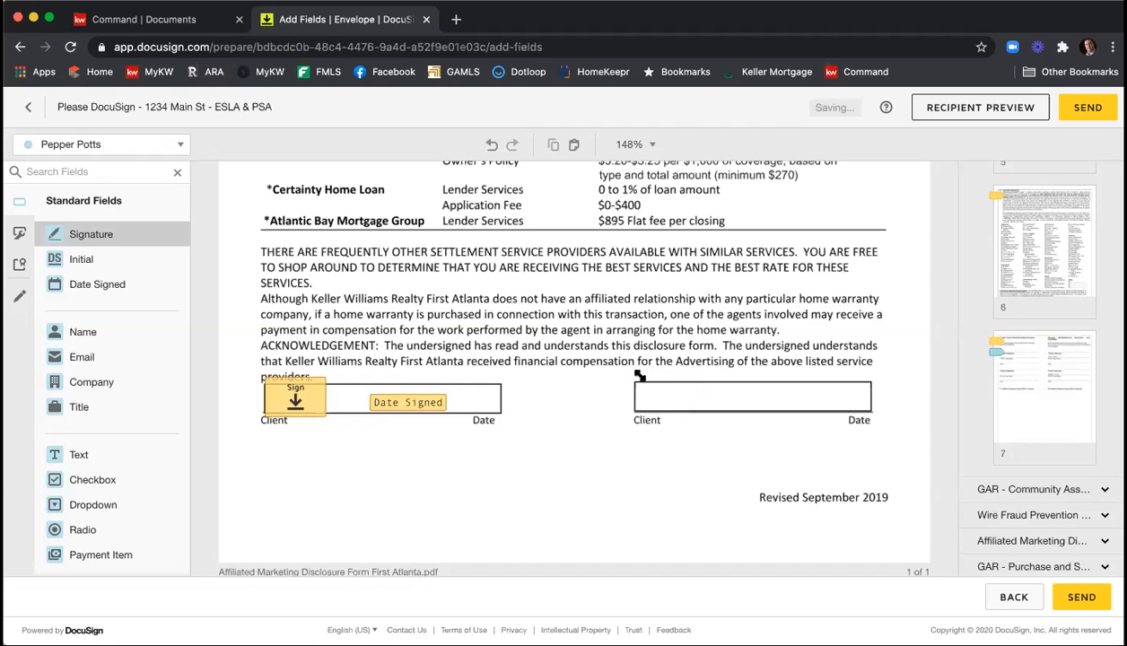
click(117, 284)
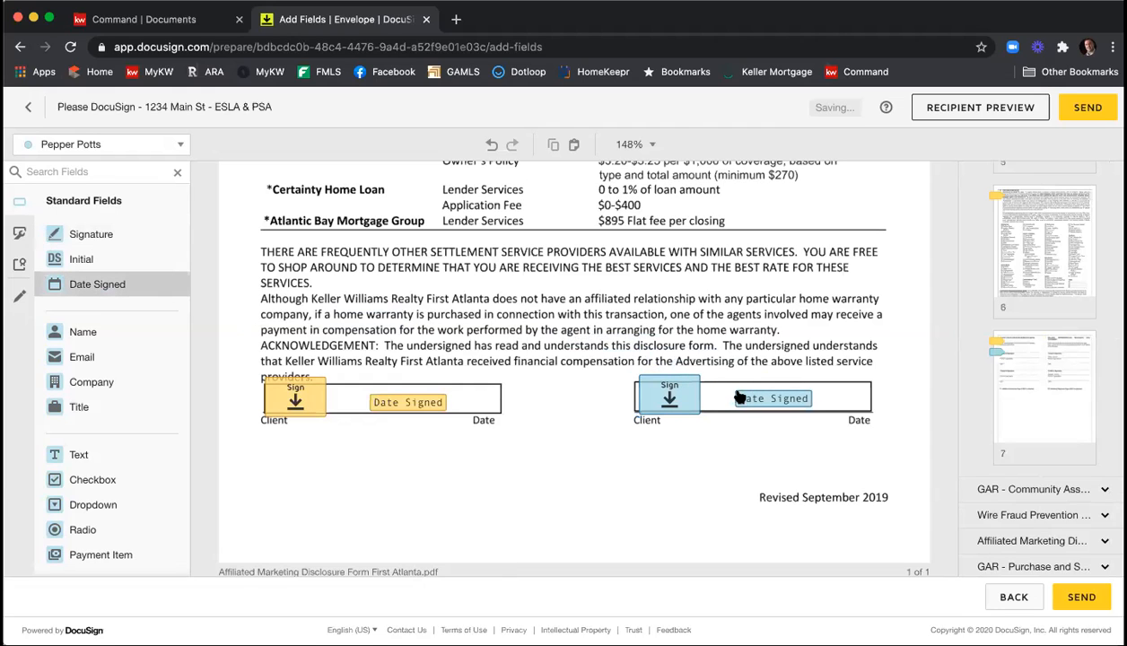
click(746, 401)
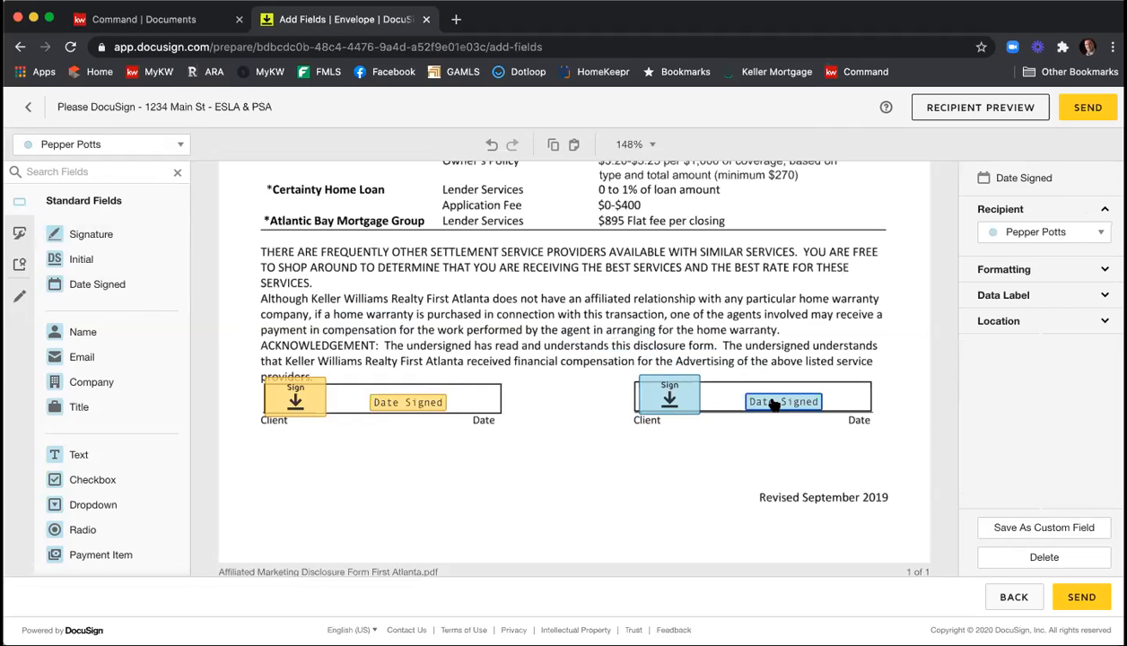
click(1101, 232)
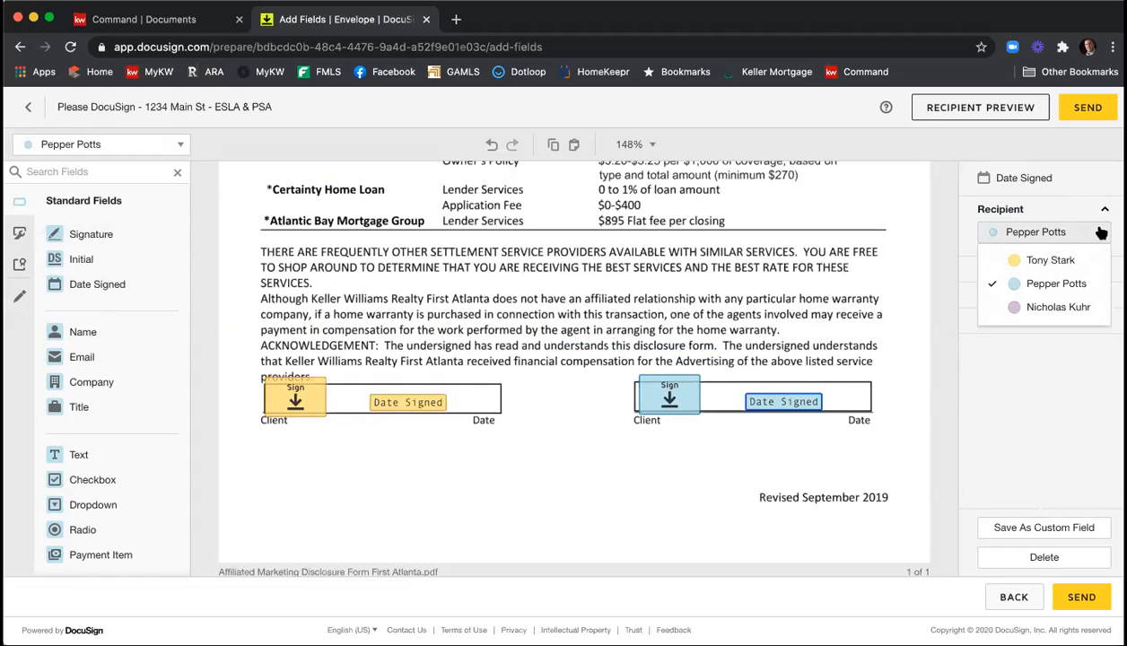
click(865, 232)
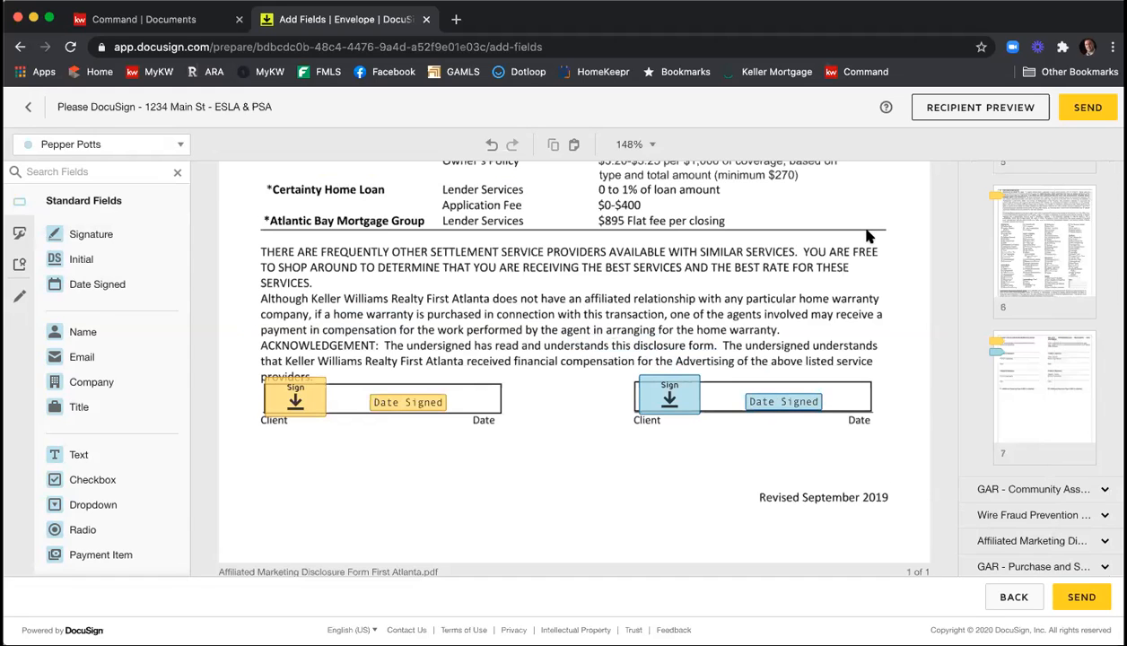
Review the Purchase and Sale Agreement from its key terms and seller initials through the exhibits list and special stipulations on page 7.
scroll(866, 233, down, 5)
scroll(879, 235, down, 2)
scroll(878, 237, down, 4)
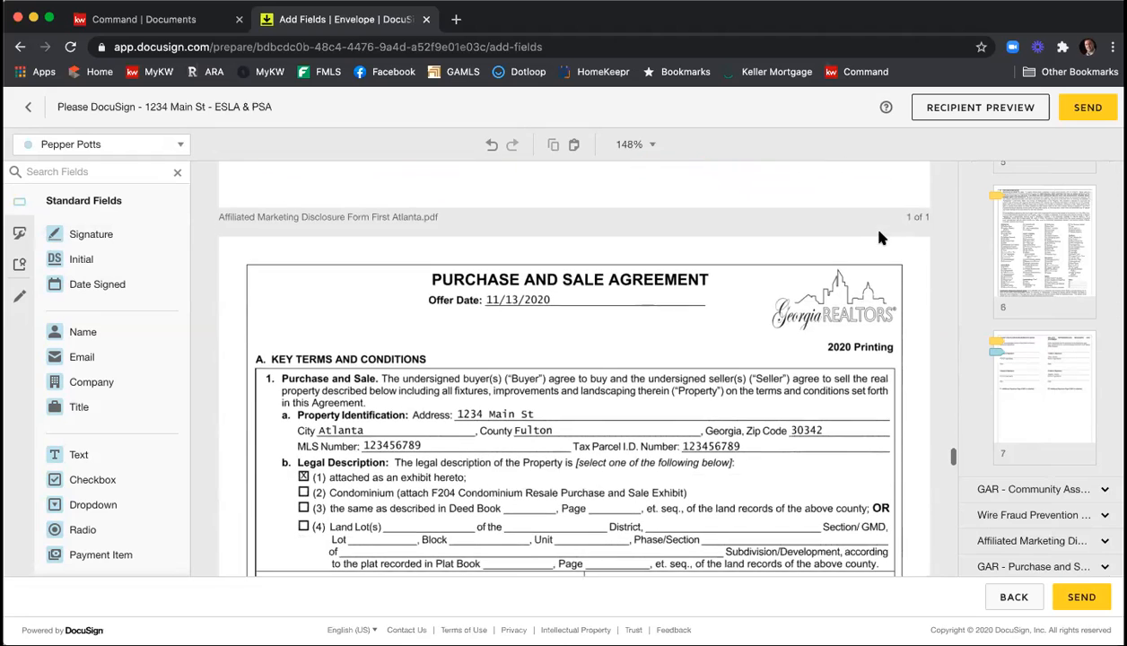
scroll(878, 237, down, 2)
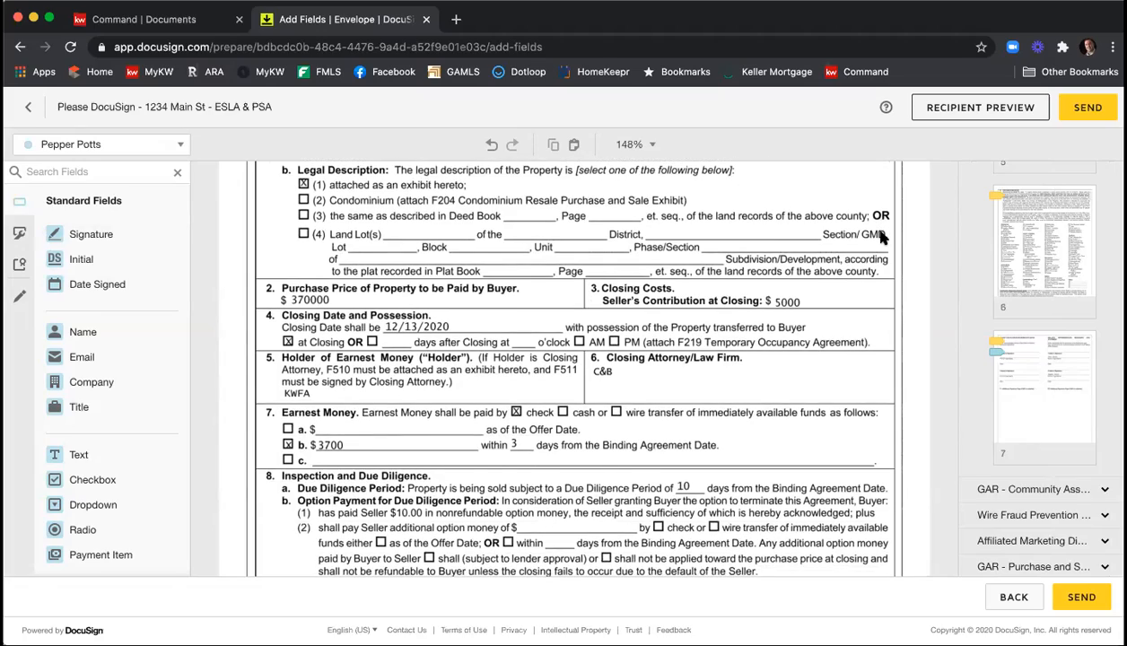
scroll(878, 235, down, 5)
scroll(878, 235, down, 6)
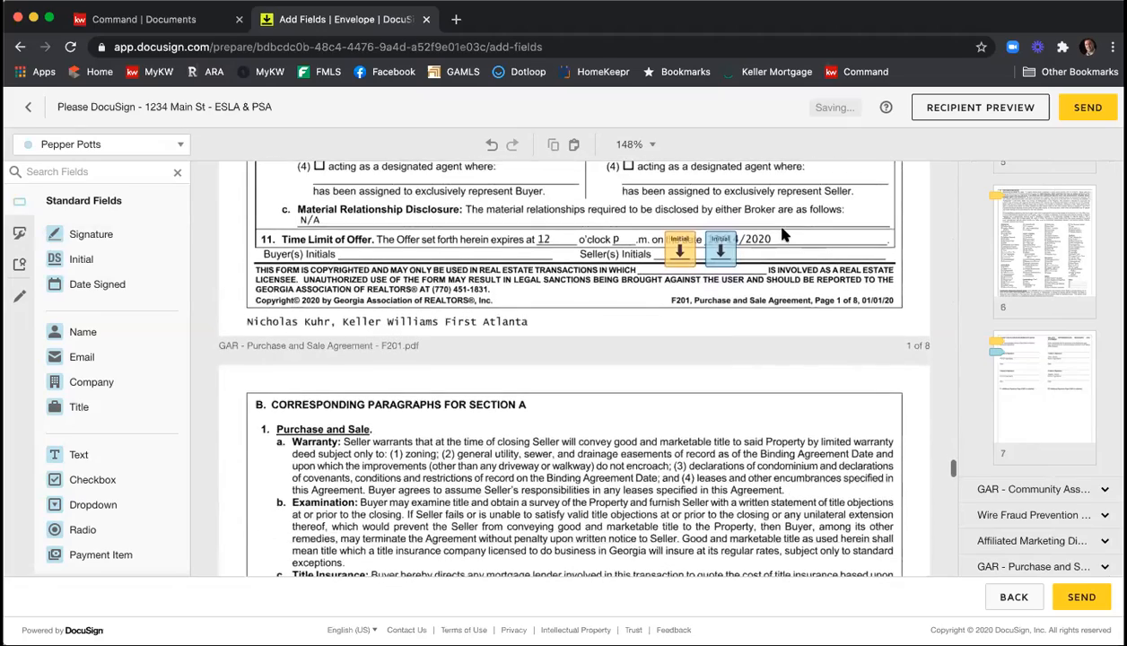
scroll(830, 244, down, 12)
scroll(830, 244, down, 15)
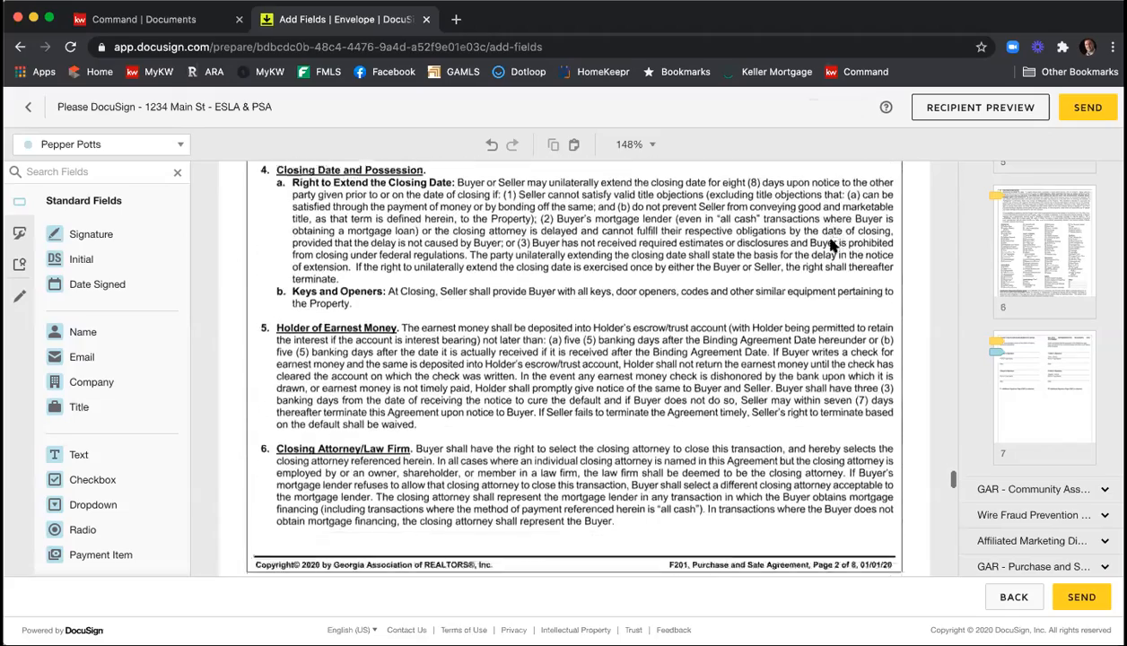
scroll(830, 244, down, 18)
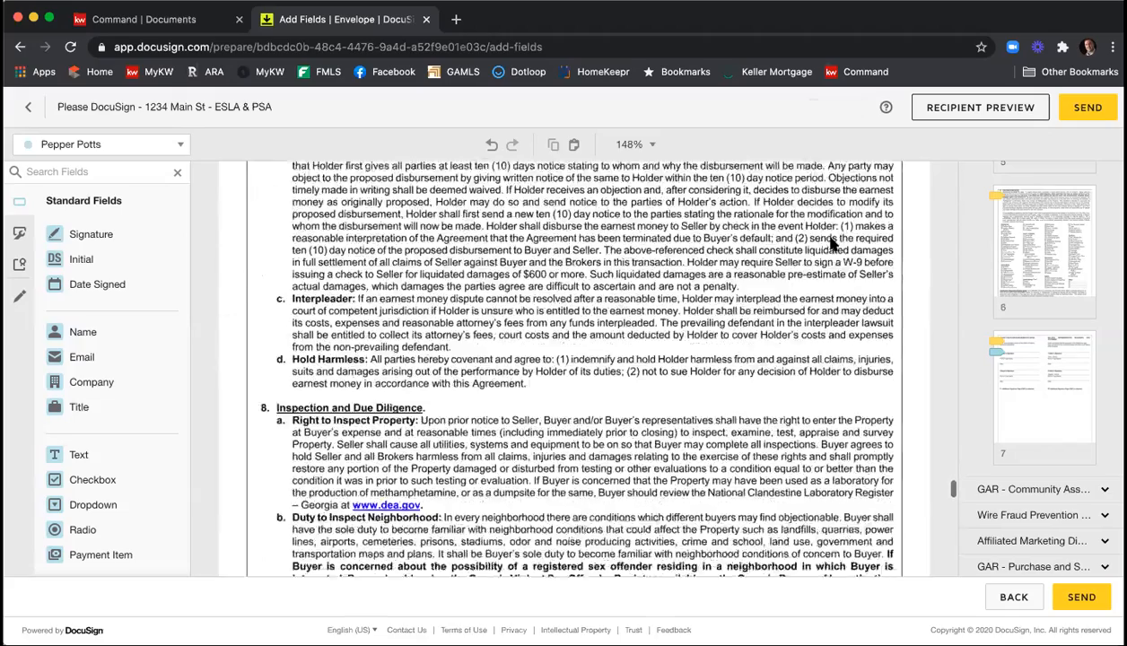
scroll(830, 243, down, 8)
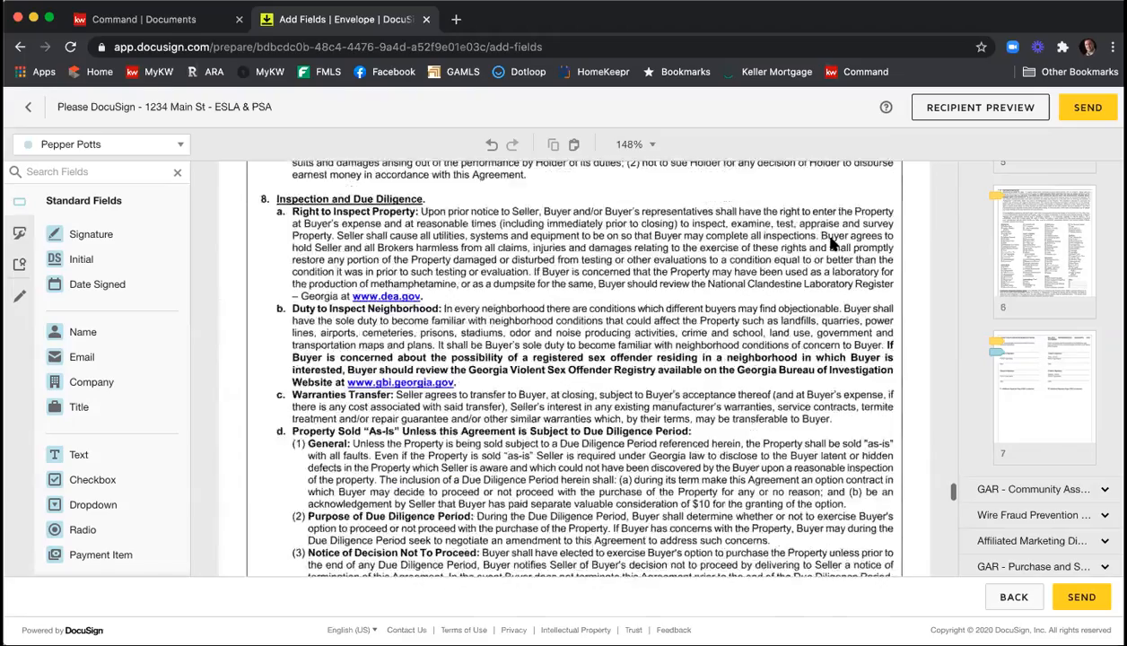
scroll(830, 242, down, 10)
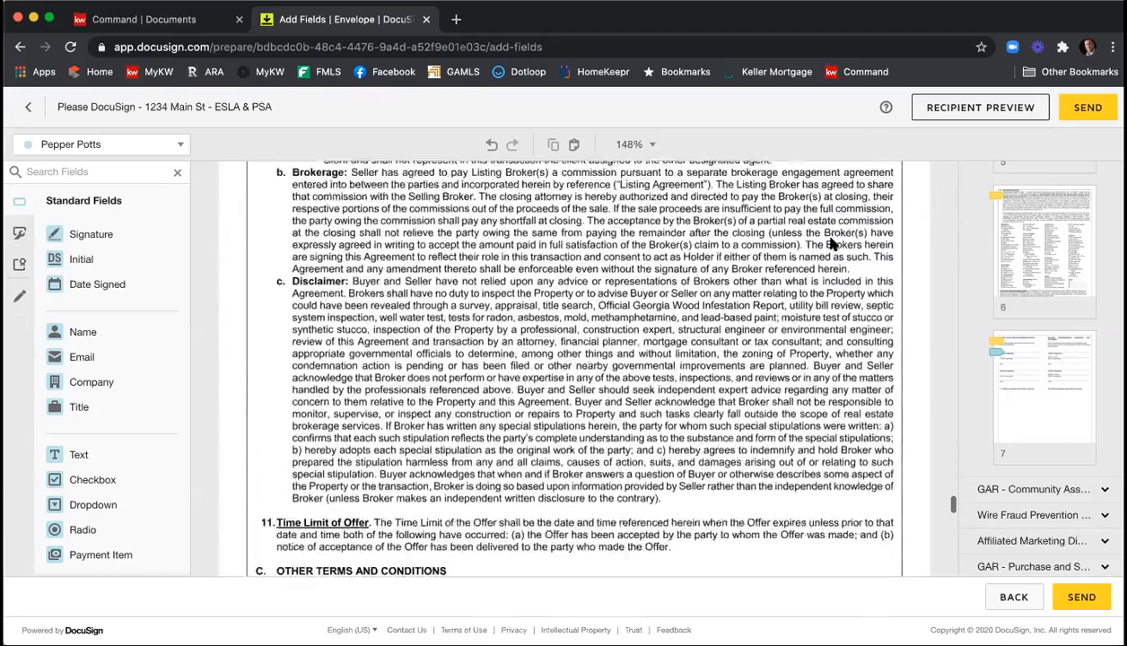
scroll(830, 244, down, 10)
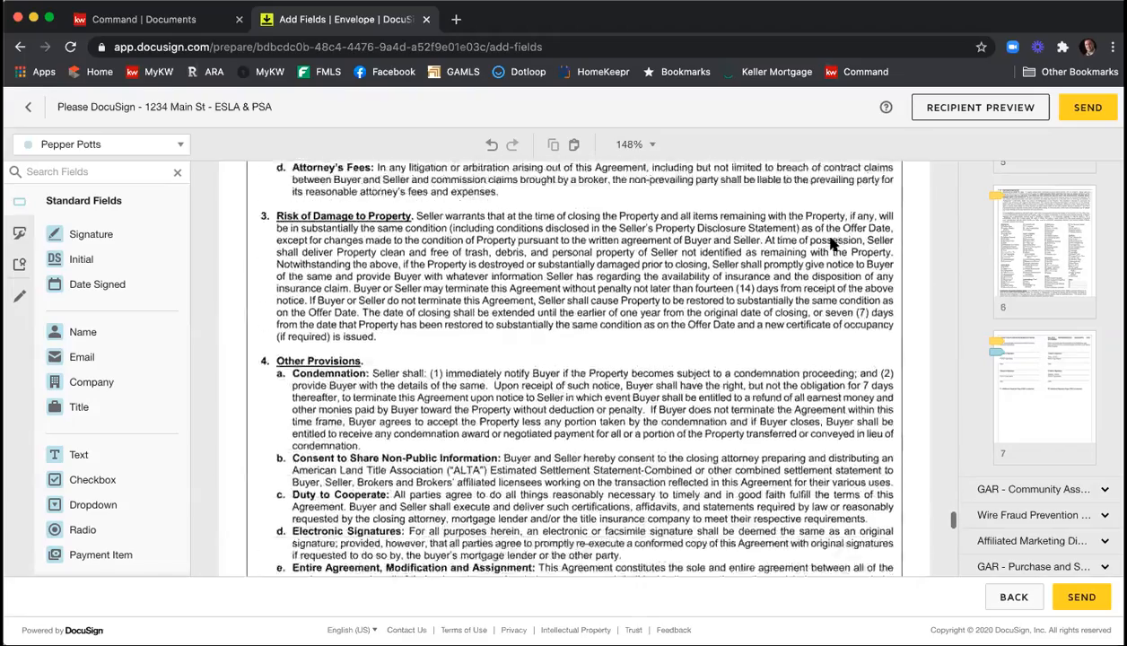
scroll(831, 244, down, 10)
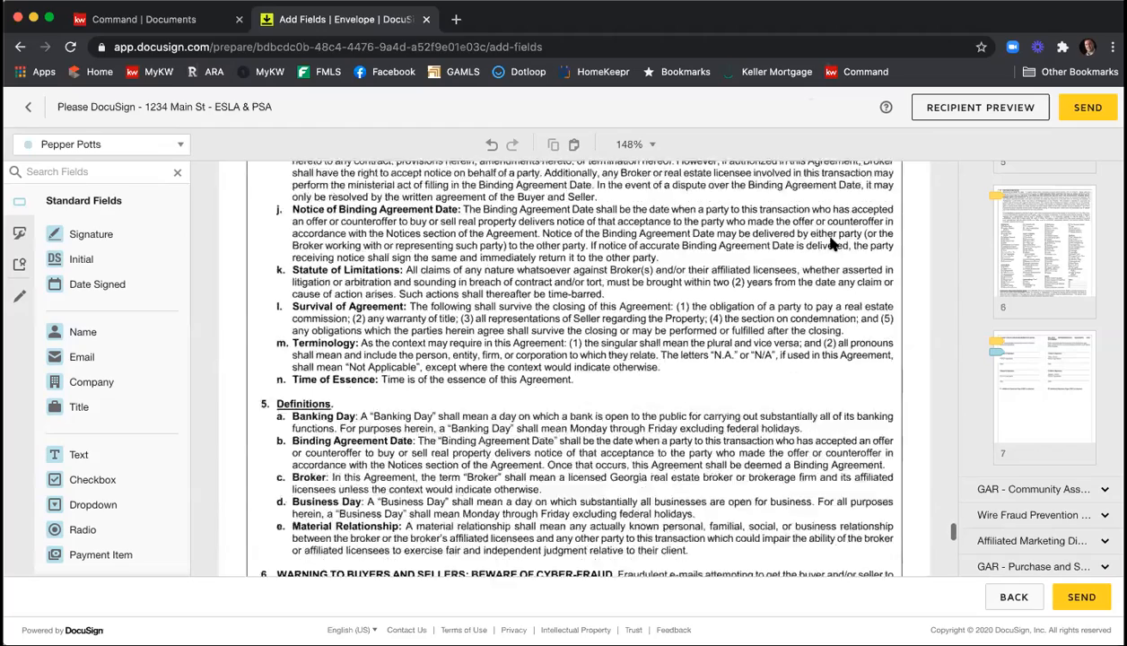
scroll(831, 244, down, 10)
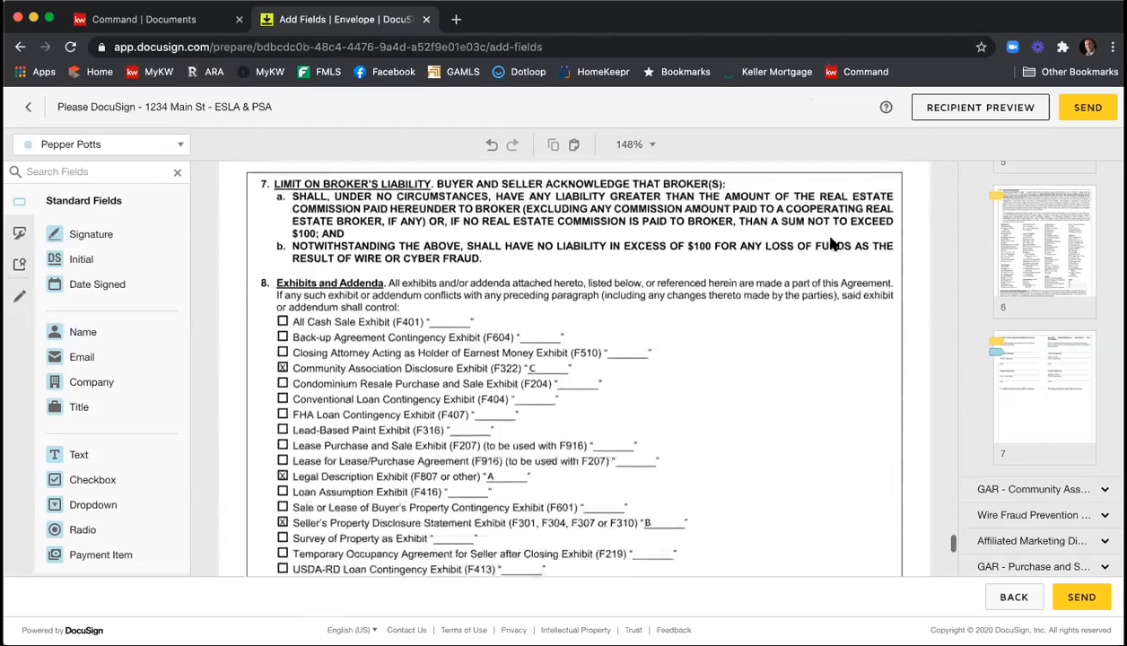
scroll(830, 244, down, 1)
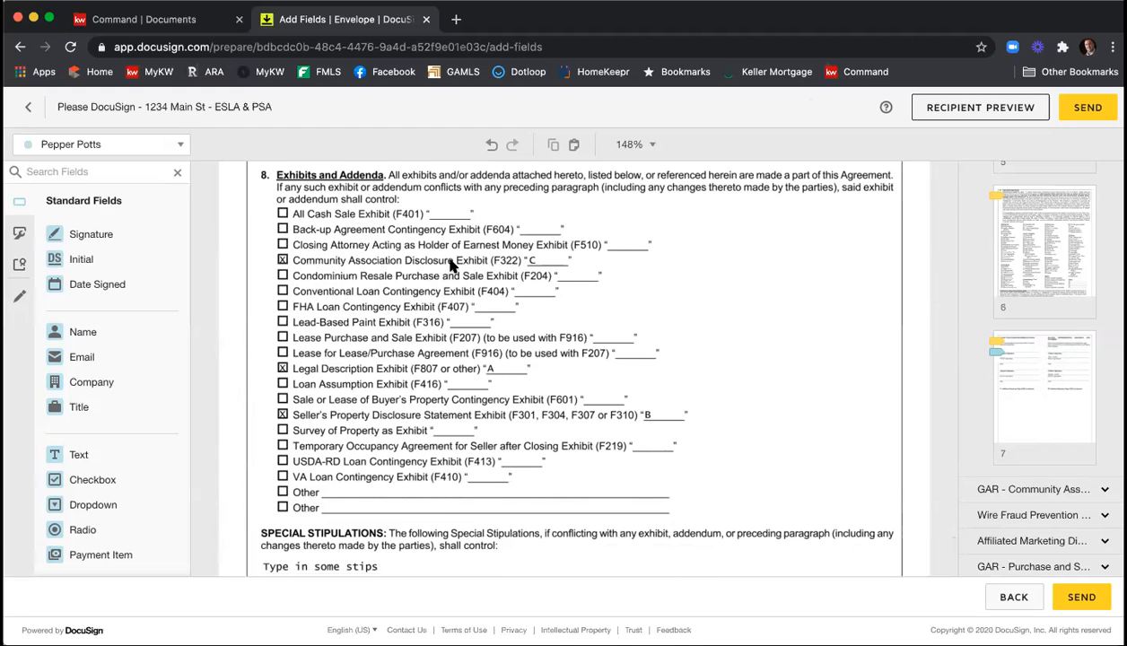
scroll(477, 265, down, 3)
scroll(477, 265, down, 2)
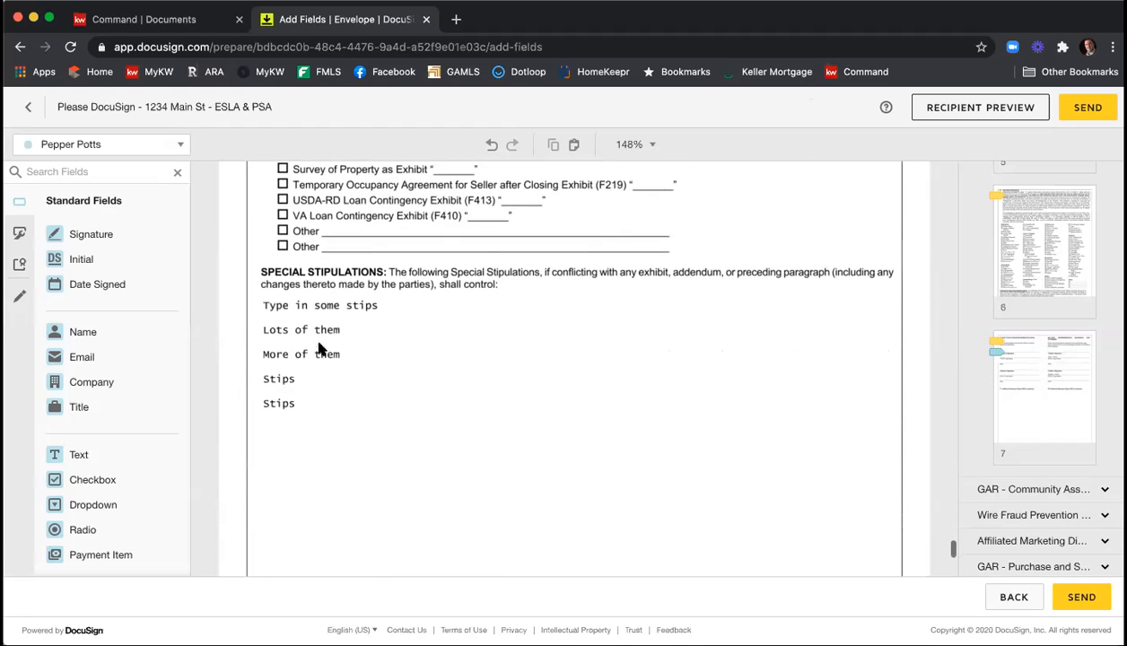
scroll(441, 328, down, 2)
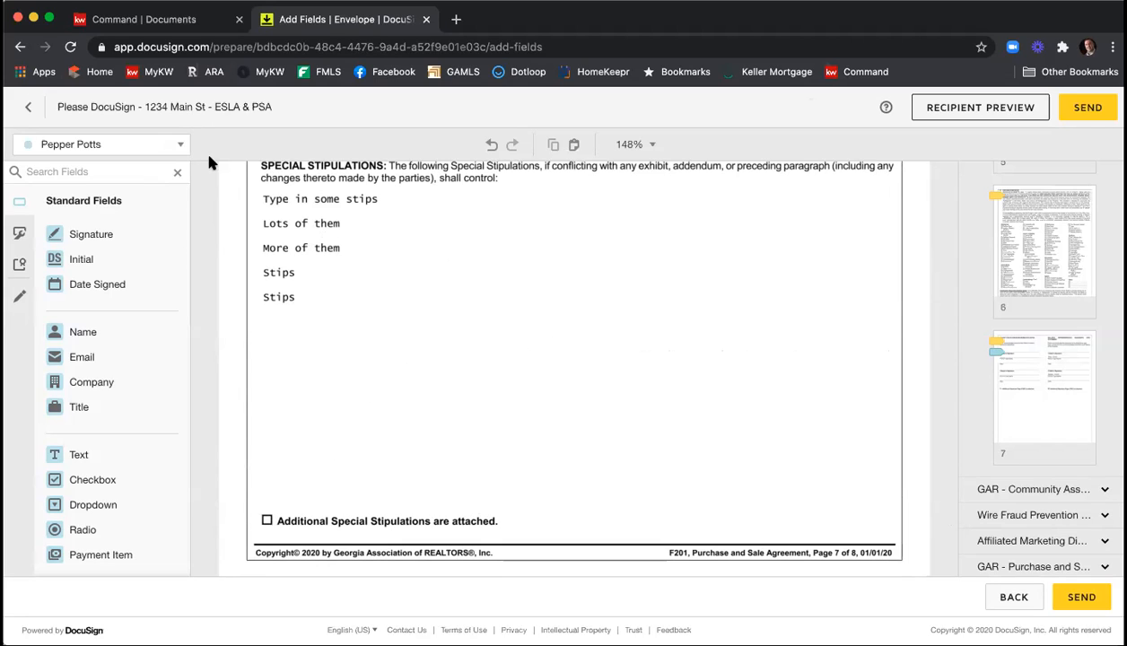
Add a text field for the agent below the existing special stipulations and enlarge it to fill the blank area.
click(182, 146)
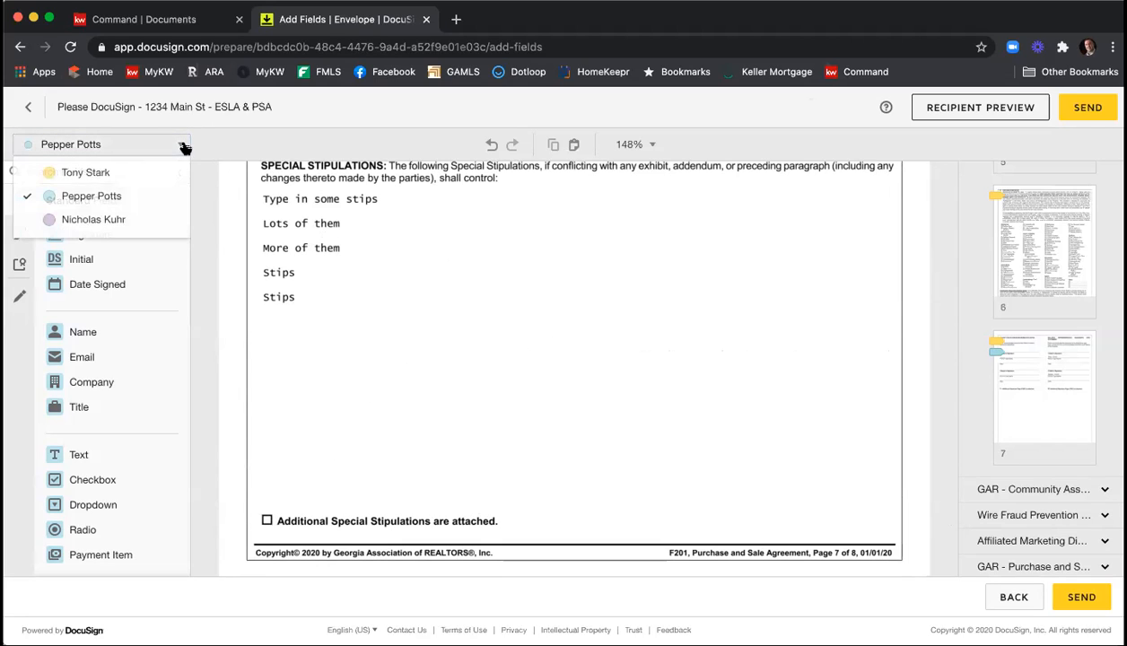
click(140, 221)
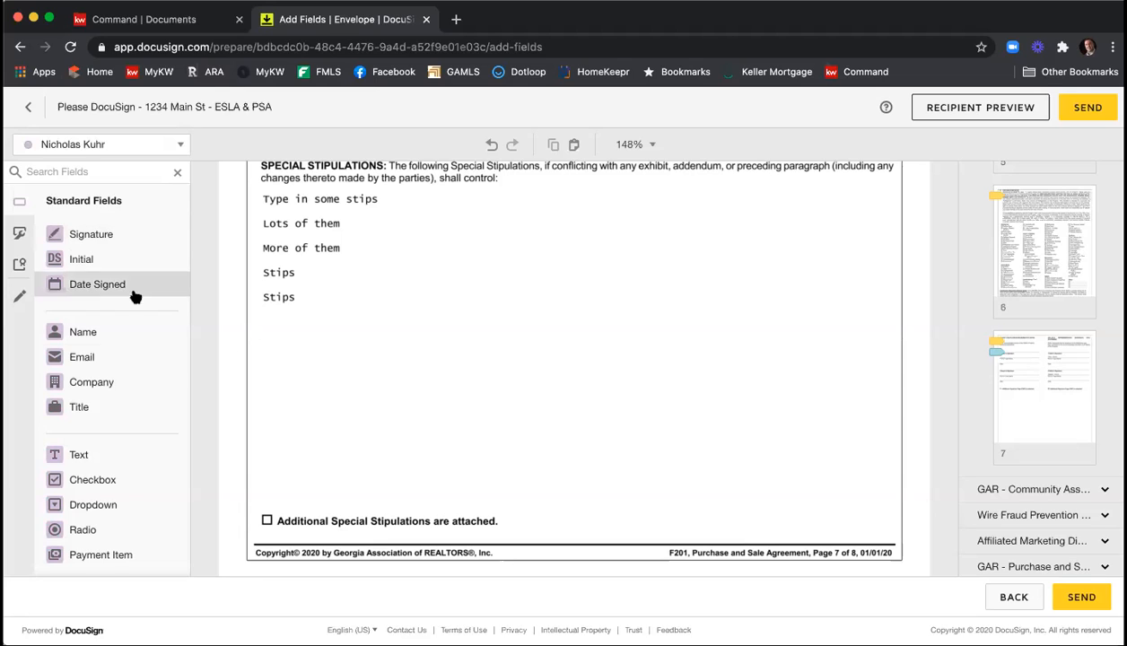
drag(96, 461, 264, 313)
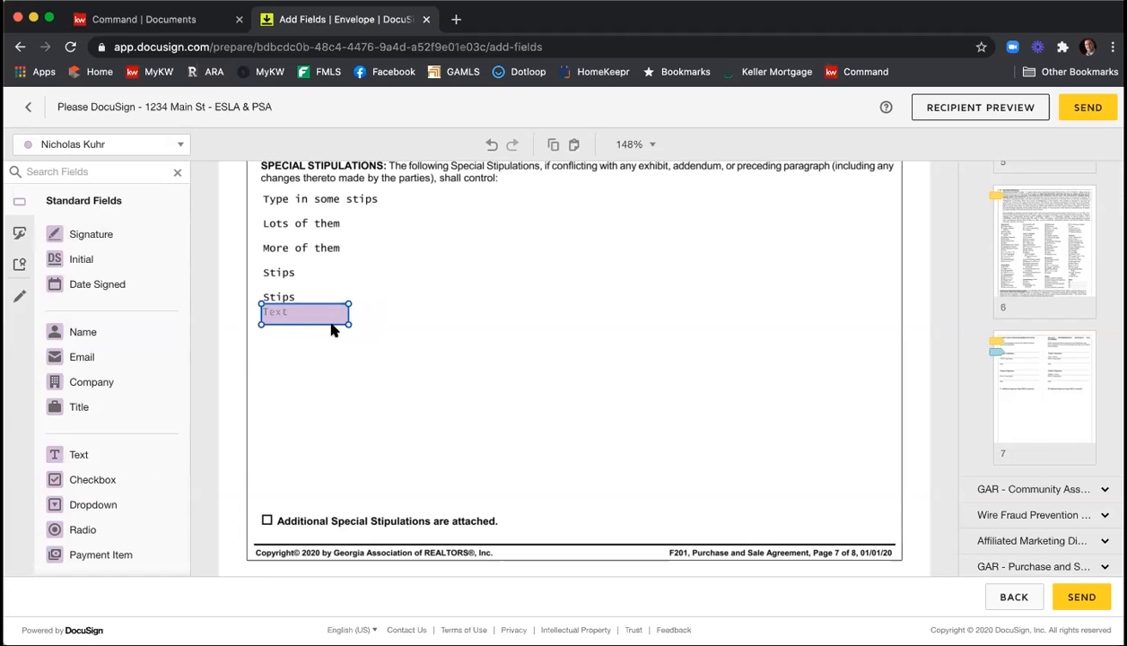
drag(348, 323, 890, 512)
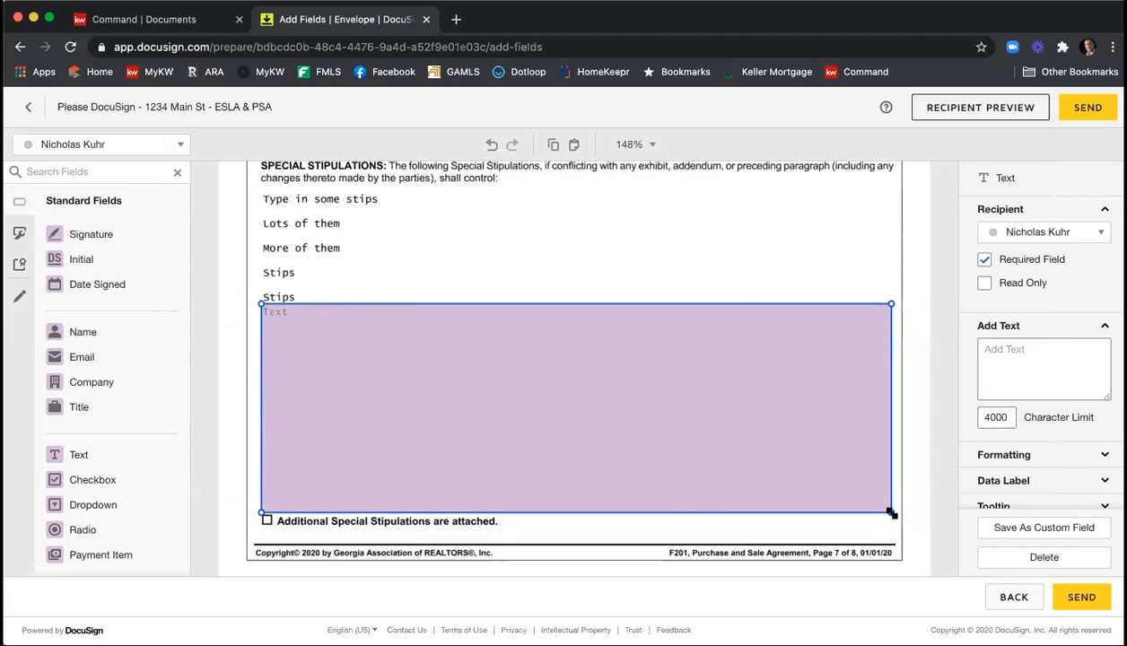
Fill the new special stipulations text field with spaced lines: Stips, Lots, More, even more, Stips, Lots, and, Lots, And, Lots.
click(432, 331)
text(Stu)
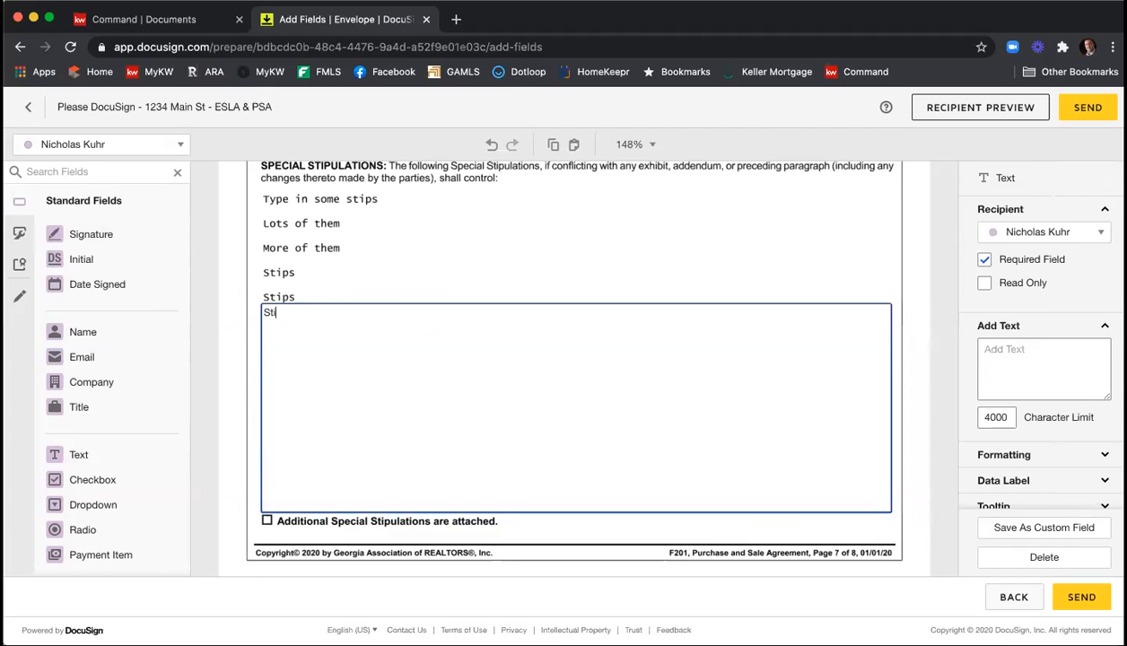
text(Lots)
key(Return)
key(Return)
text(More  )
text(even more)
key(Return)
text(Lots  and  )
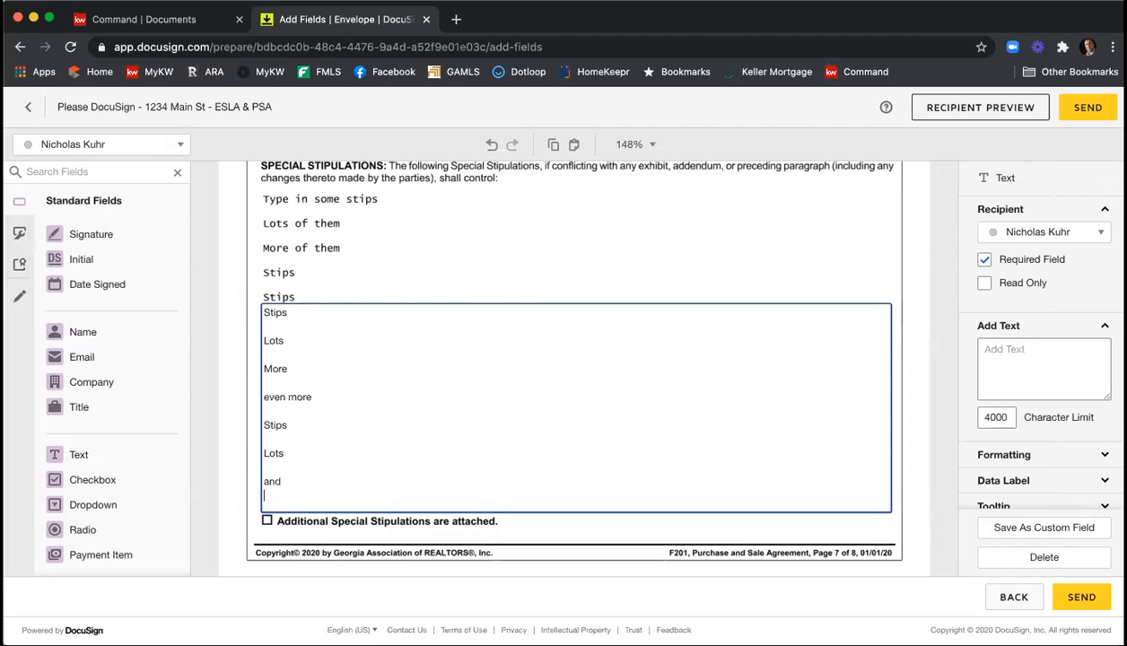
text(Lots)
key(Return)
key(Return)
text(A)
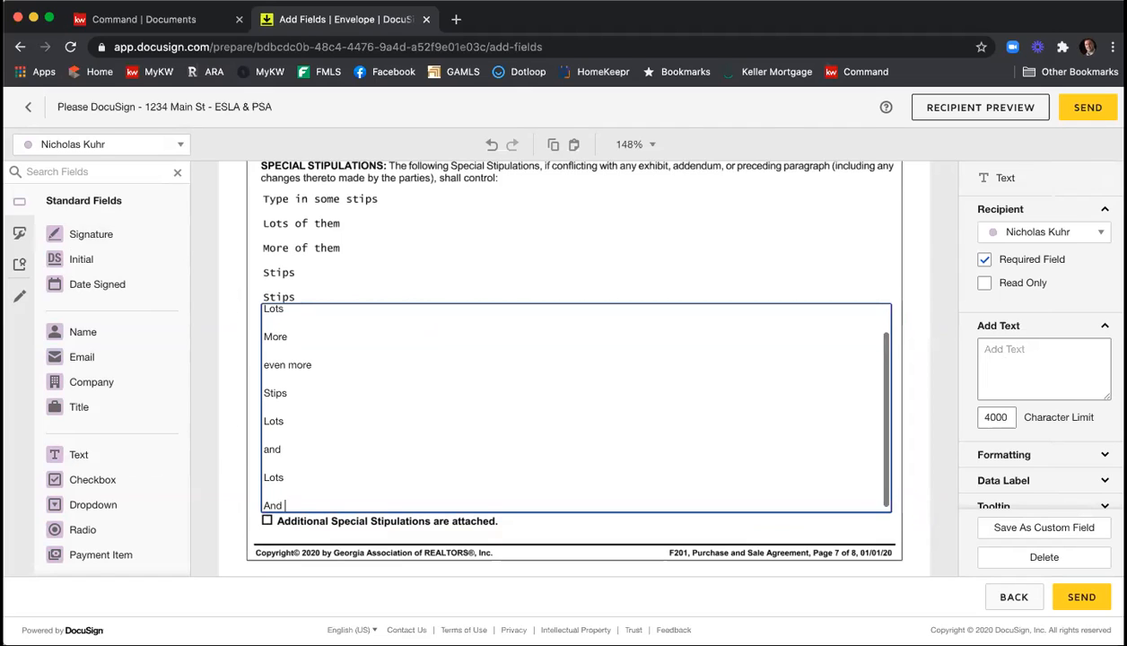
text(nd)
key(Return)
key(Return)
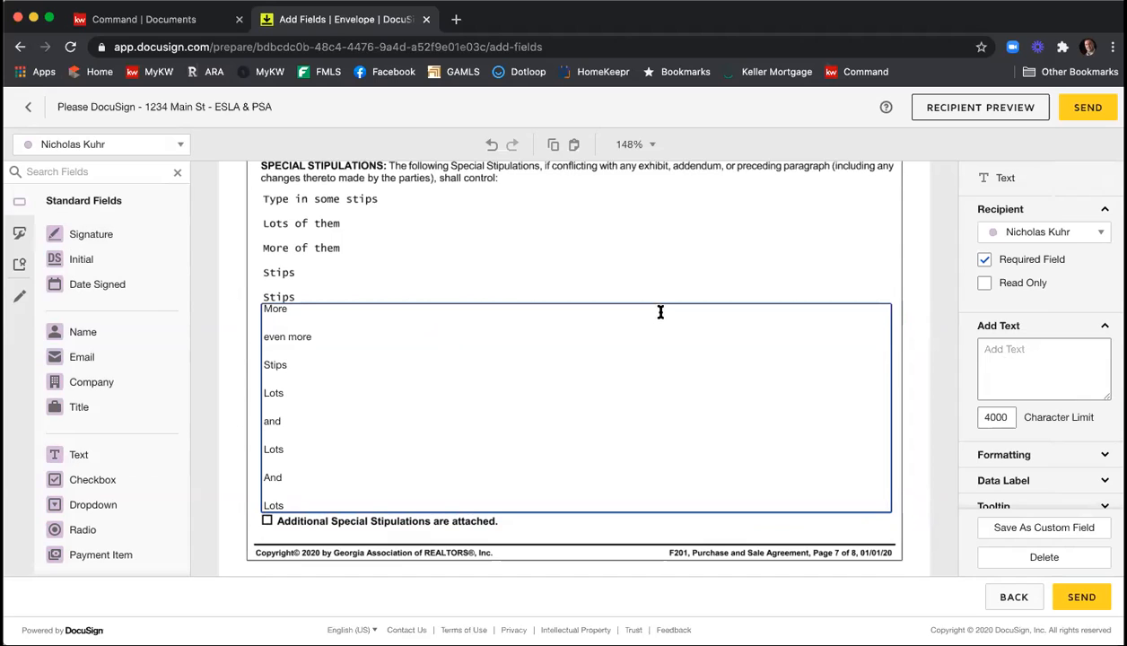
Check the entered stipulations and set the text field's font size to 7.
scroll(666, 417, up, 3)
scroll(667, 416, down, 2)
scroll(666, 416, up, 2)
scroll(666, 415, down, 3)
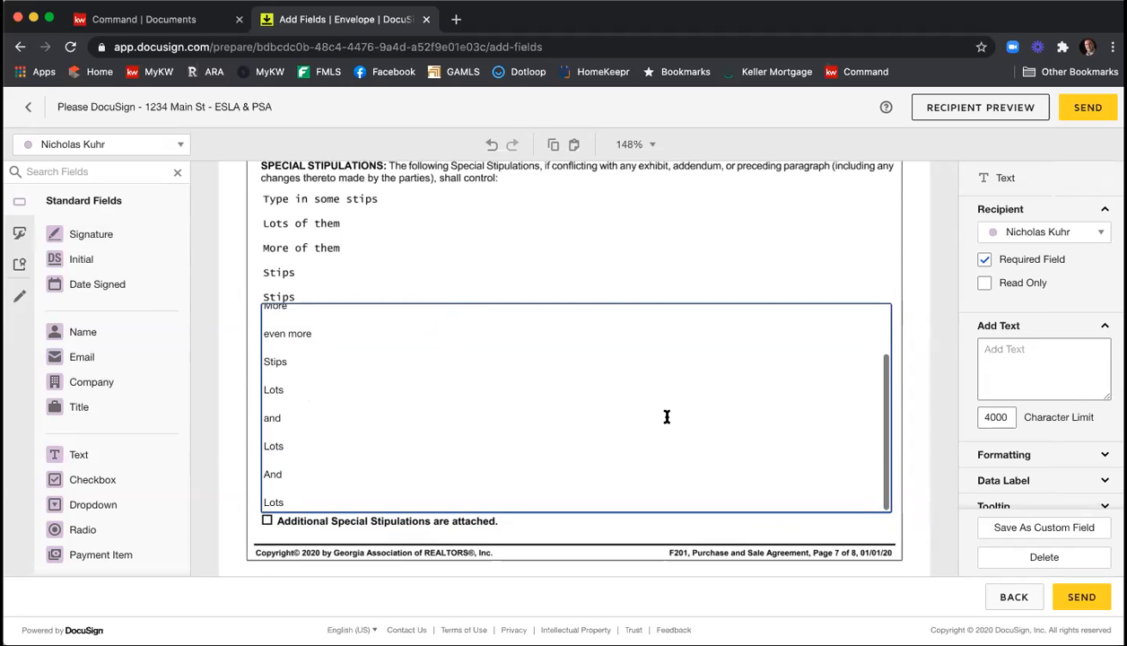
scroll(667, 415, up, 3)
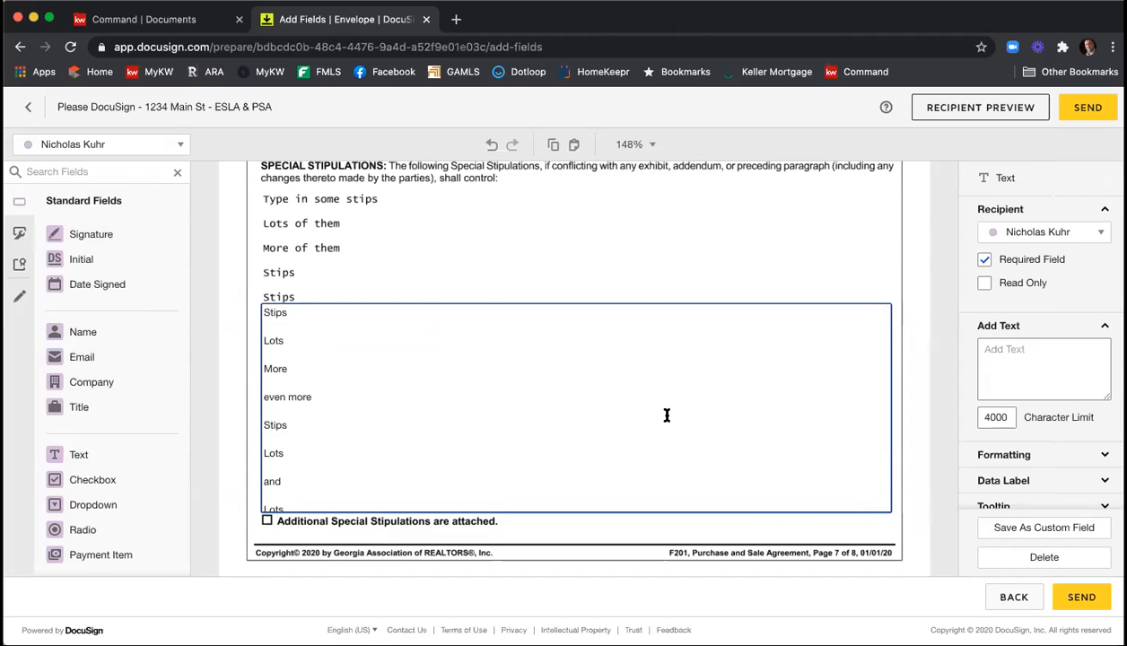
scroll(667, 415, down, 3)
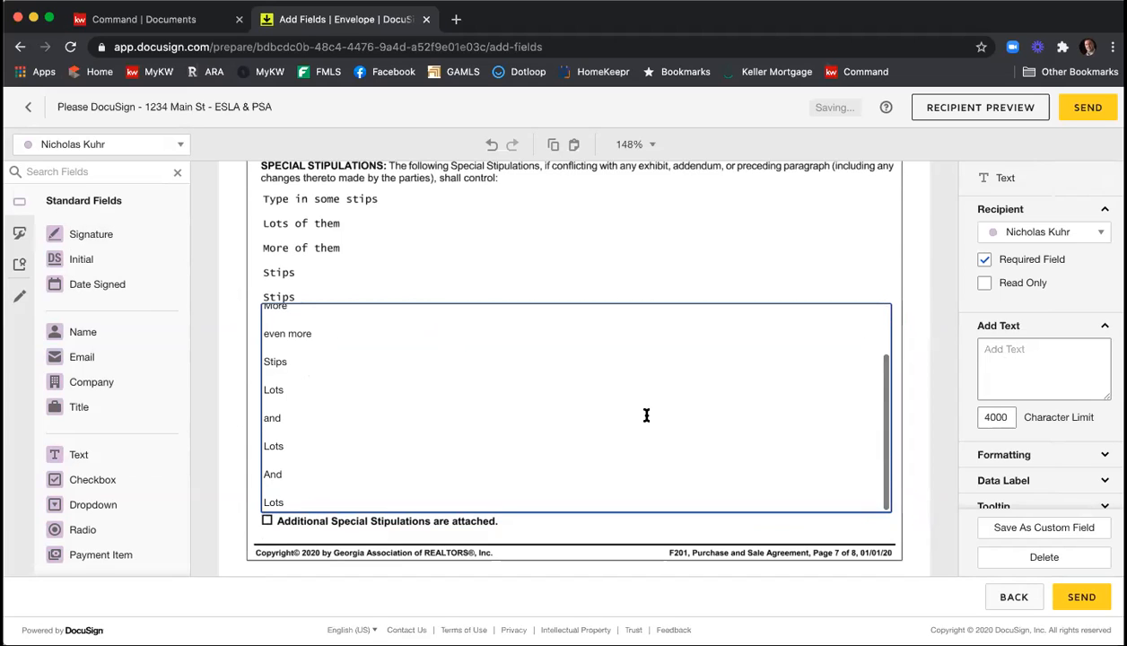
key(super+a)
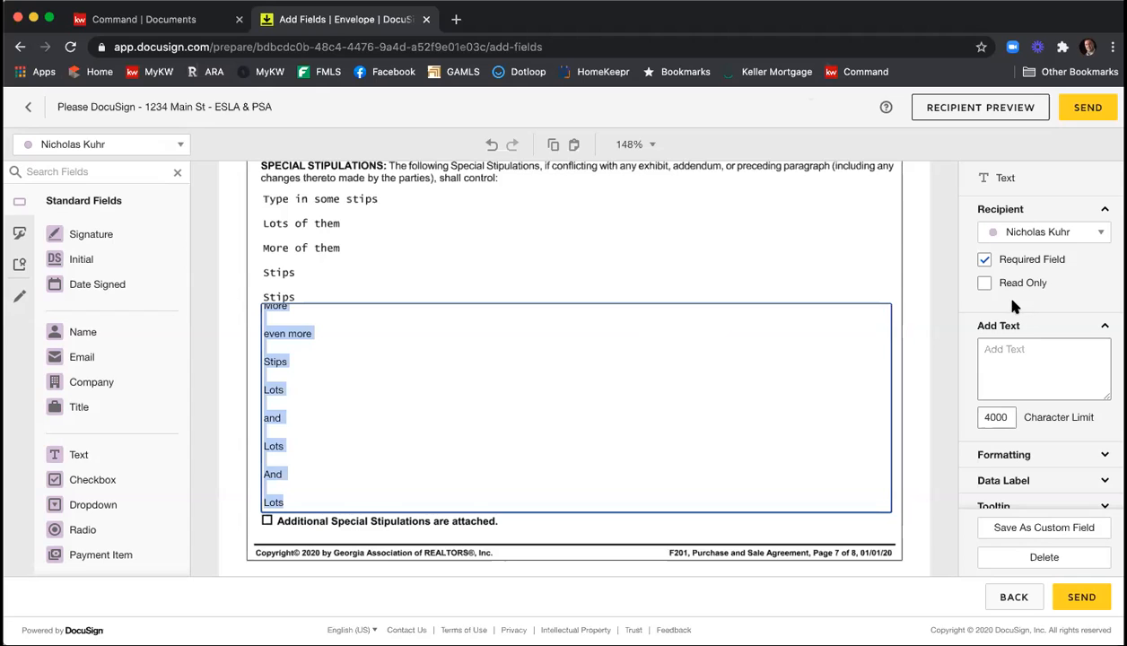
scroll(1018, 314, down, 3)
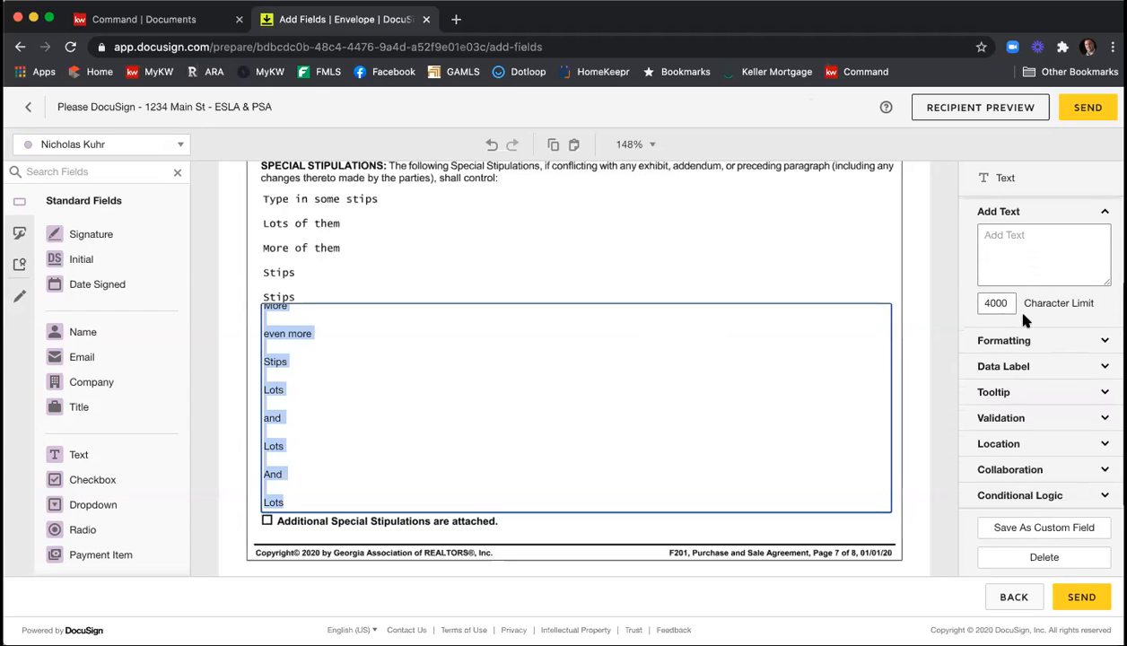
click(1017, 340)
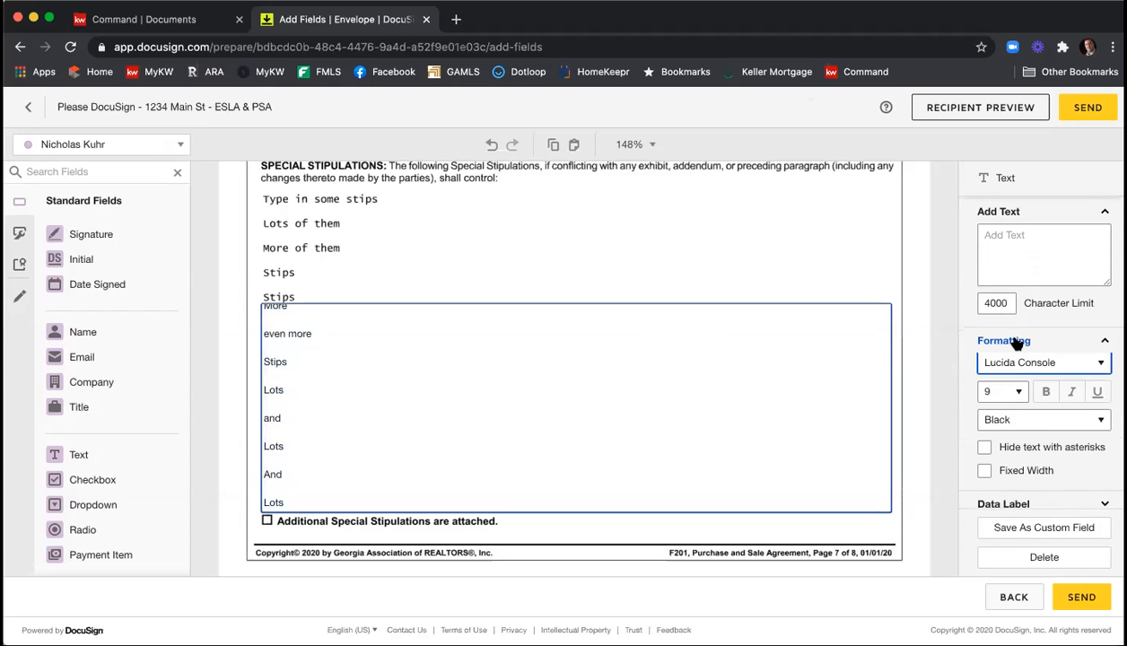
click(1020, 396)
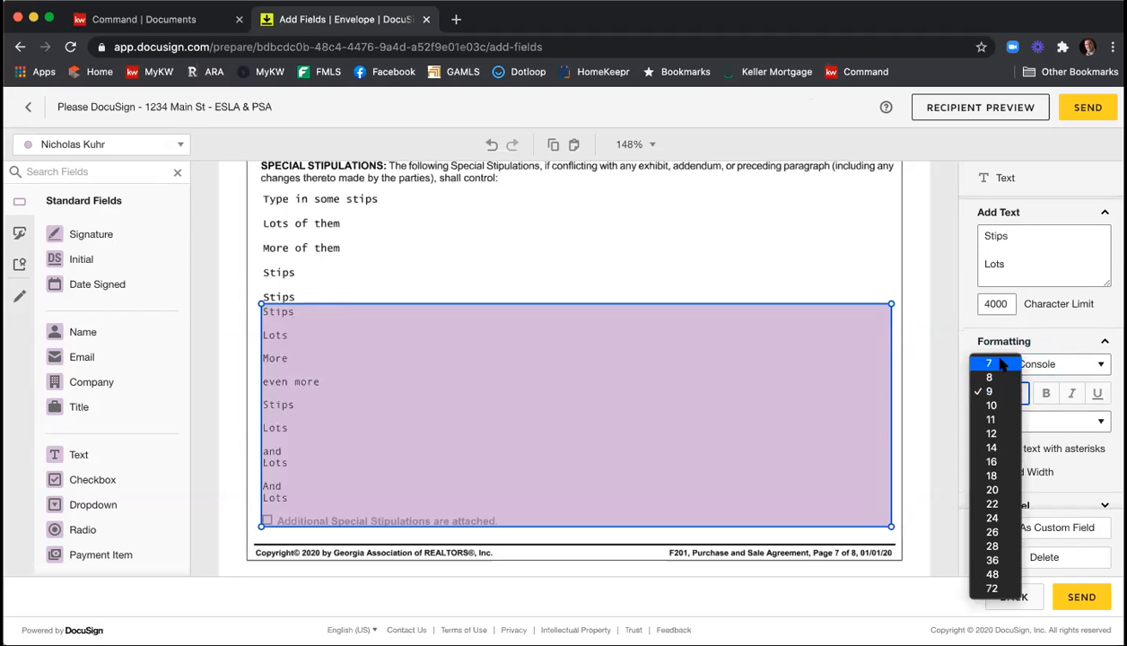
click(1002, 363)
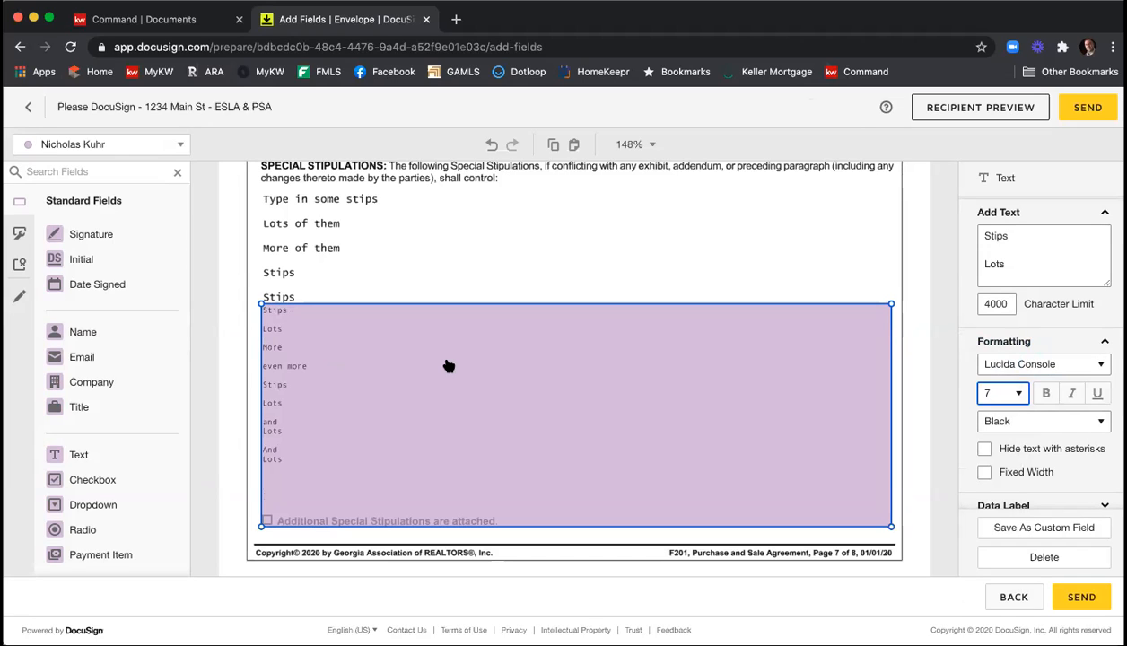
Make the stipulations text field read-only and not required.
scroll(1022, 369, up, 3)
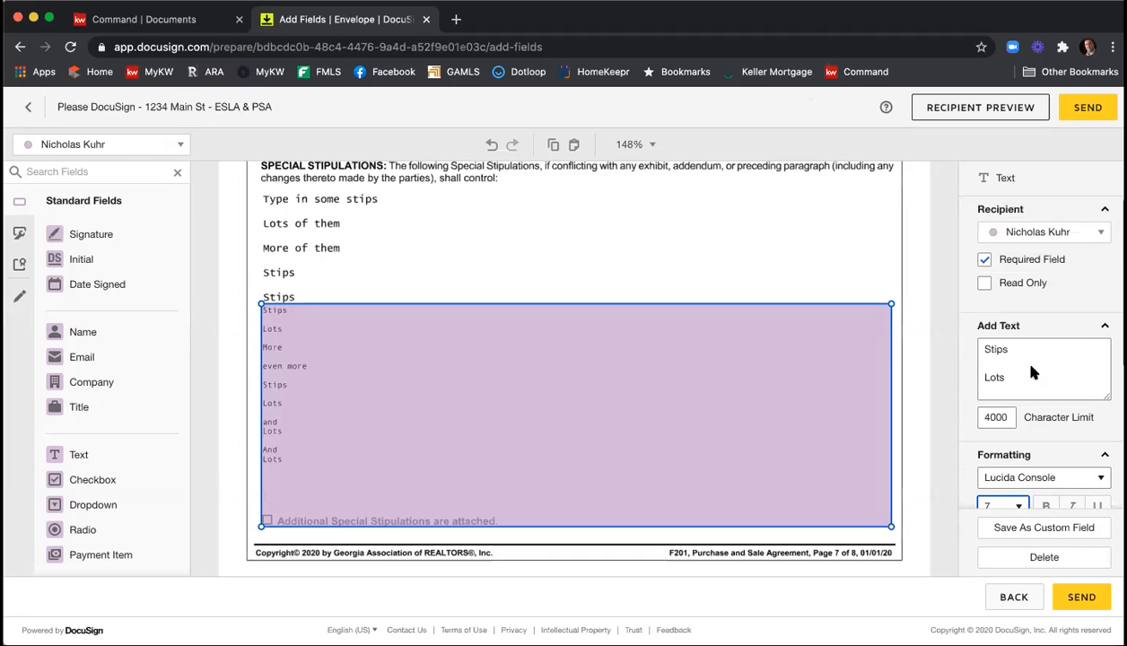
click(985, 260)
click(984, 283)
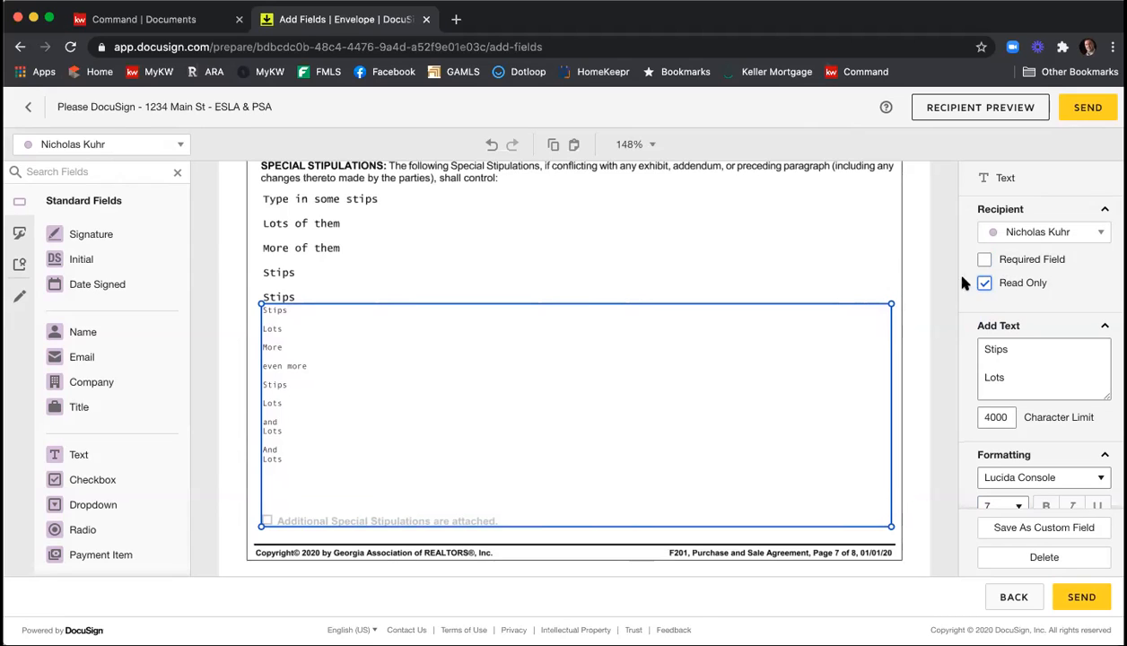
click(865, 240)
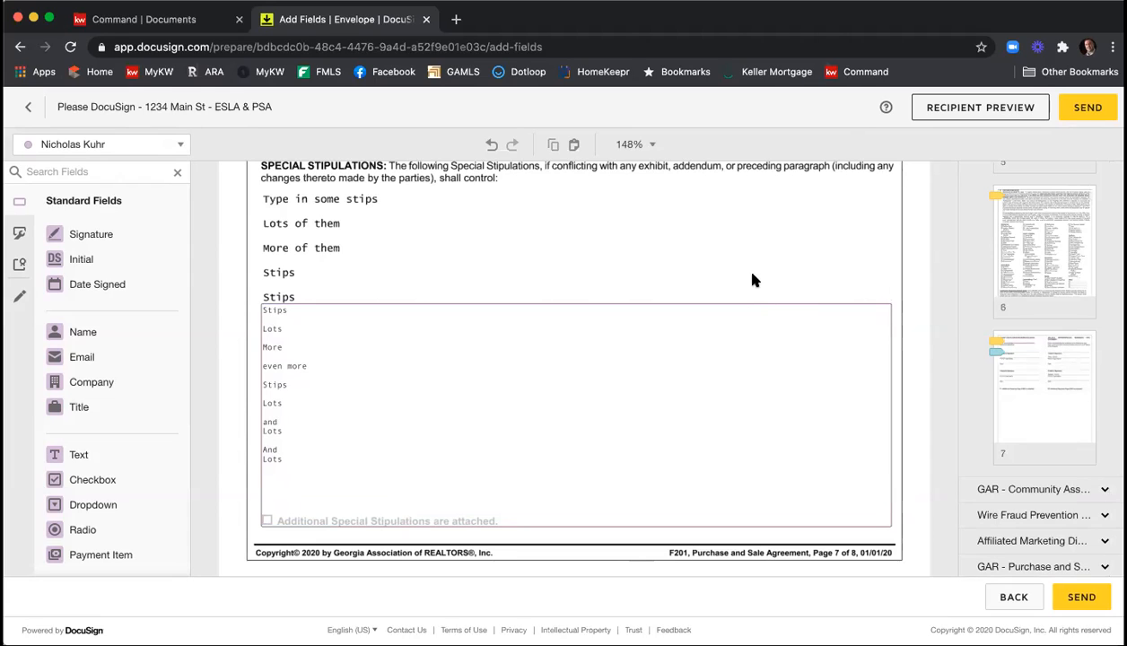
Draw a horizontal markup line across the first seller's e-mail address on the signature page of the Purchase and Sale Agreement.
scroll(754, 227, down, 5)
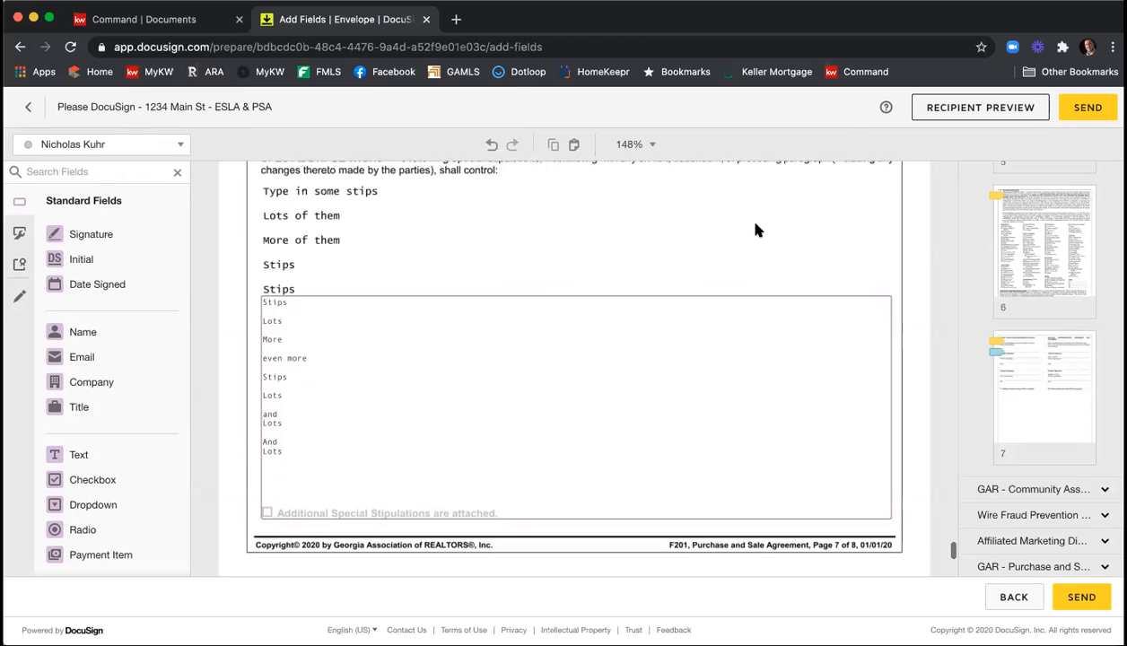
scroll(757, 231, down, 2)
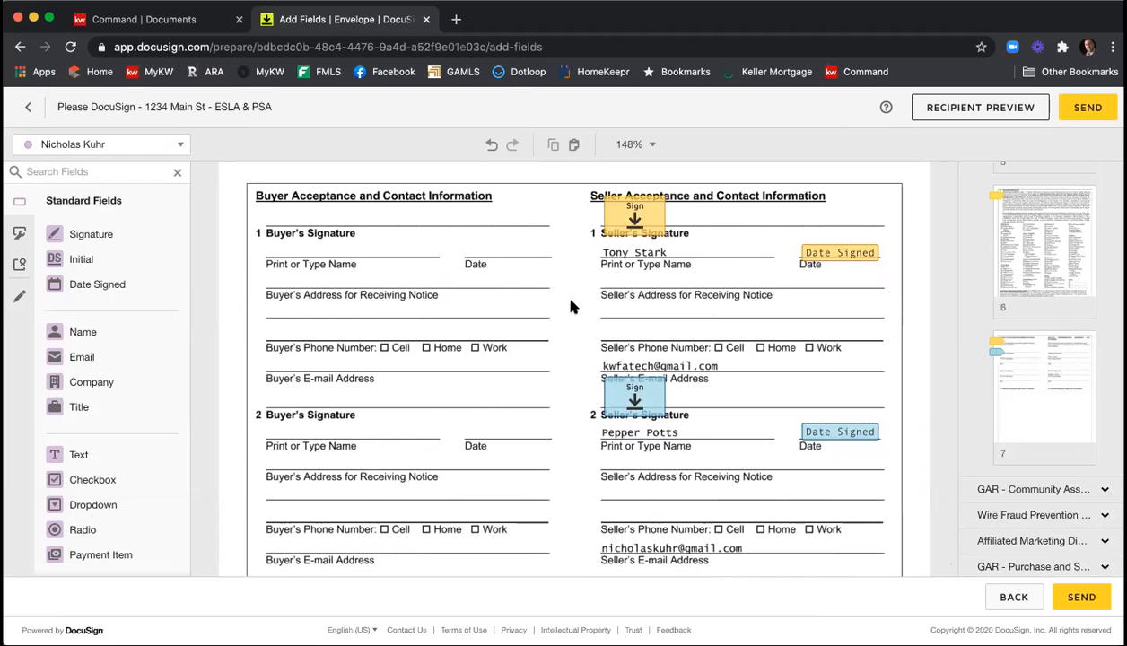
click(20, 299)
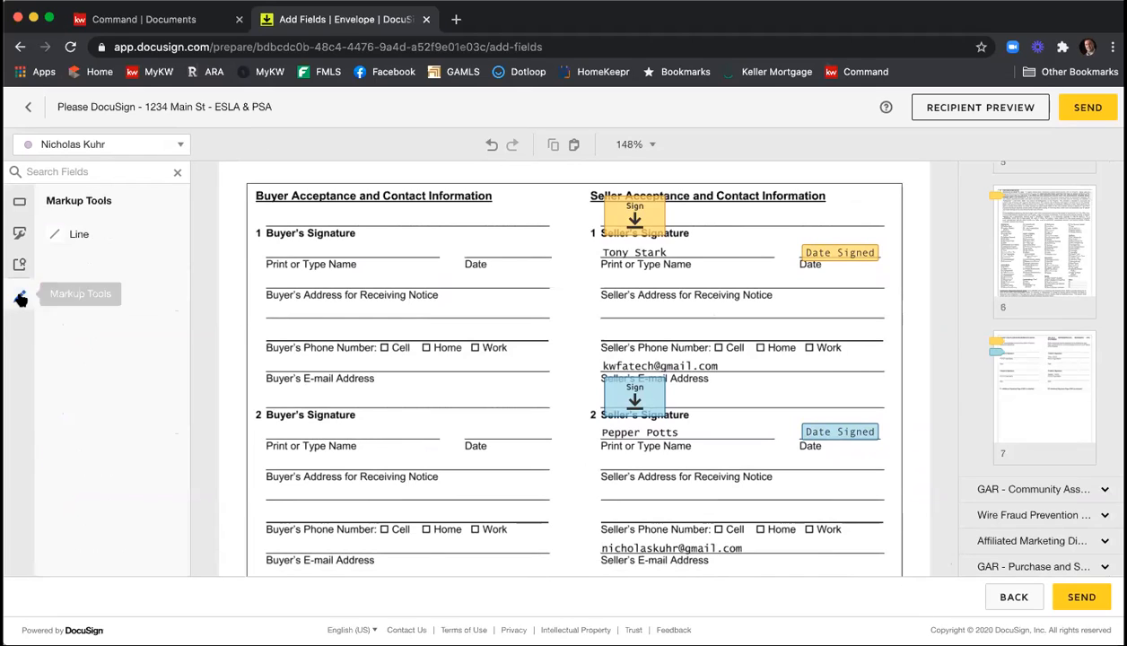
click(79, 235)
drag(604, 361, 763, 363)
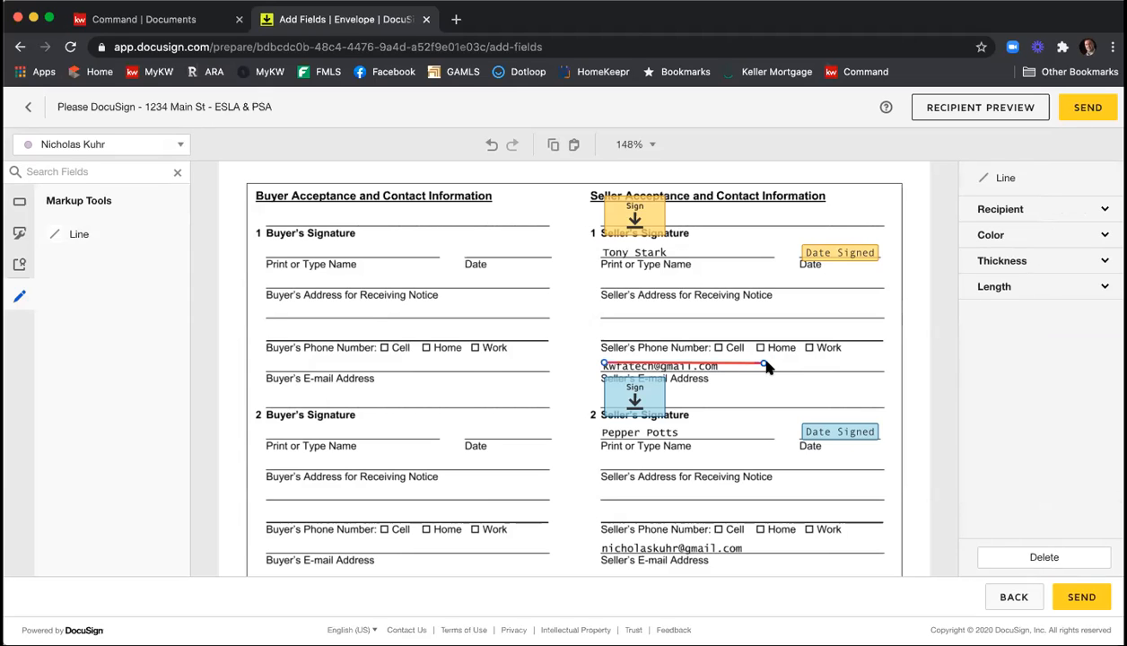
Set the markup line to black with a thickness of 10 and position it to cover the first seller's e-mail address.
click(1033, 235)
click(1005, 255)
click(1003, 289)
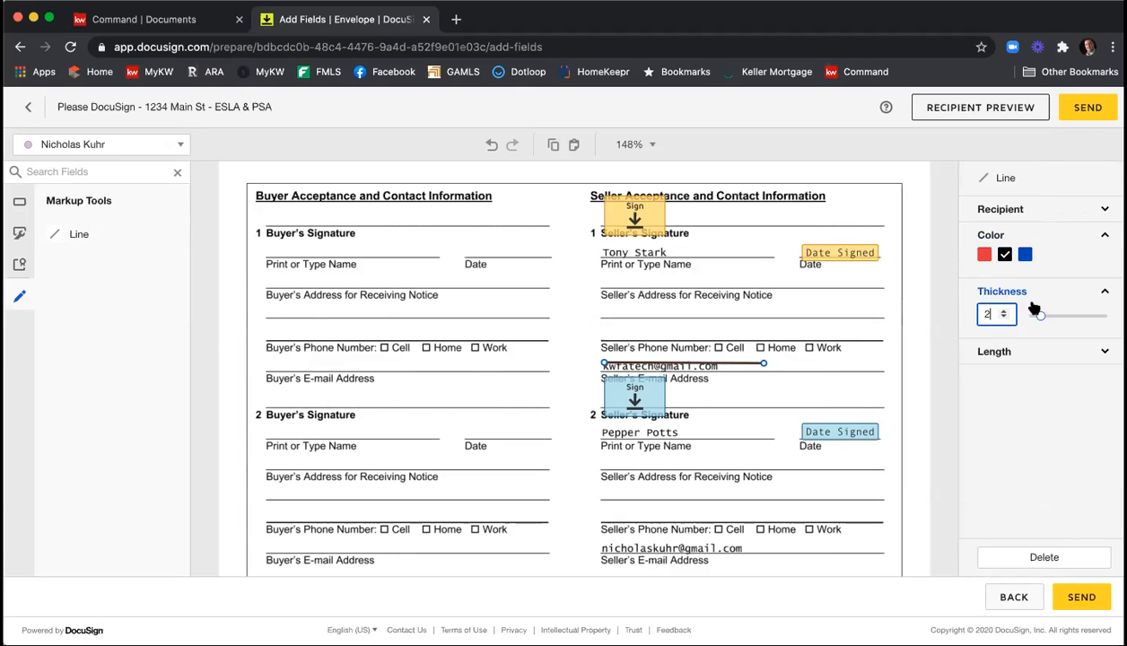
drag(1041, 321, 1103, 316)
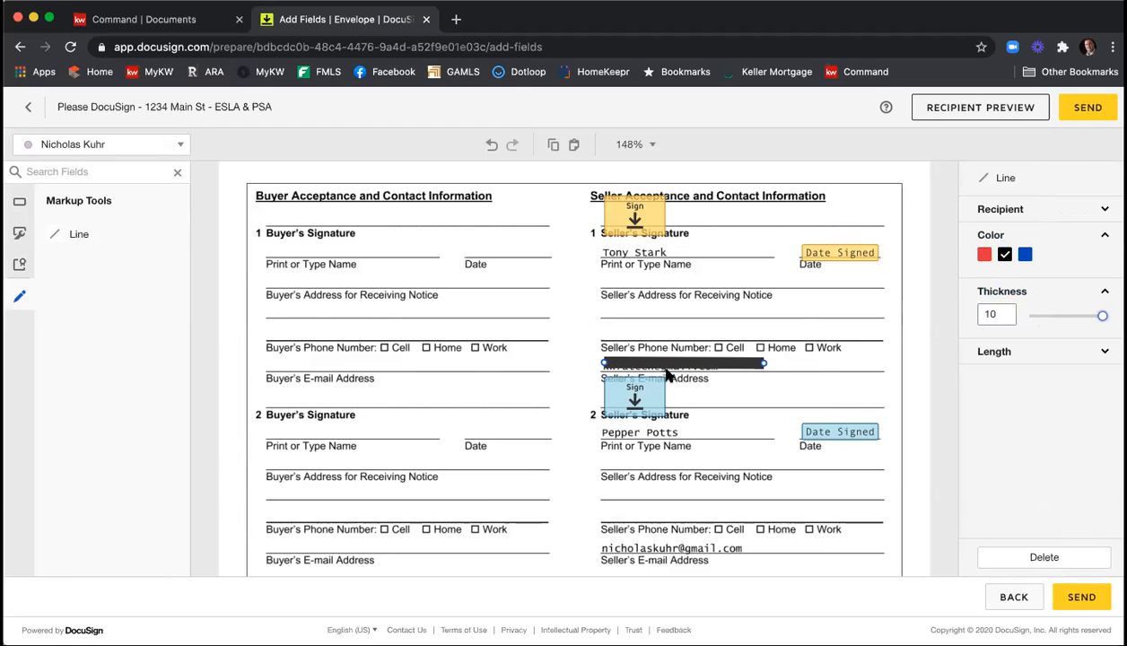
drag(709, 365, 707, 368)
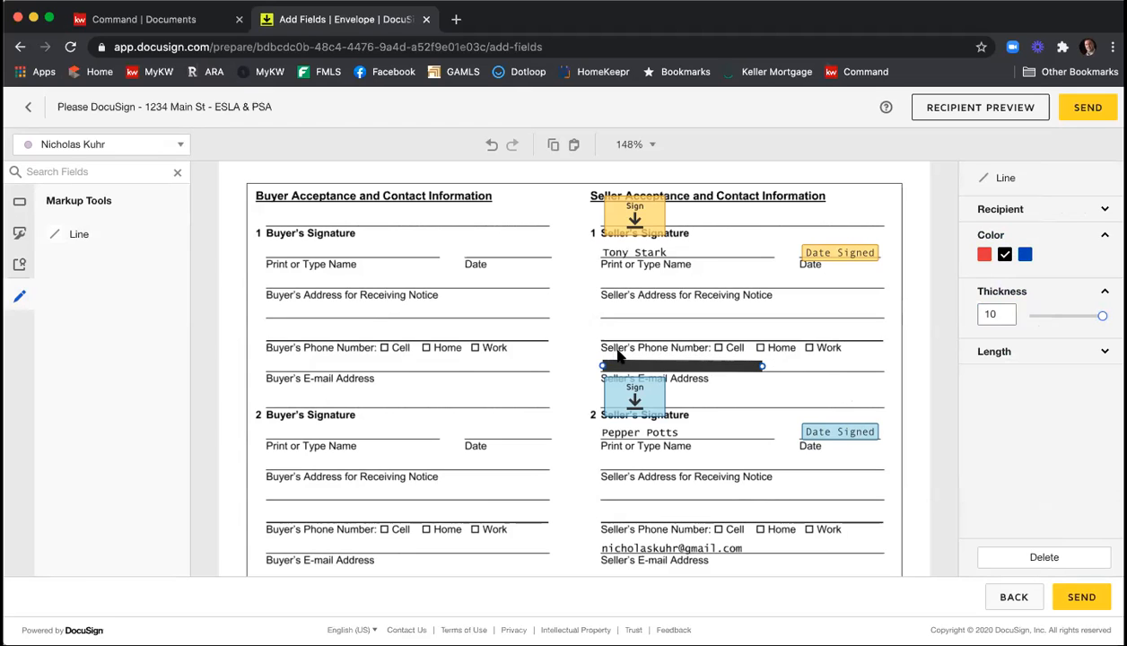
Duplicate the black redaction line and place the copy over the second seller's e-mail address.
right_click(658, 355)
click(714, 403)
right_click(712, 407)
click(738, 524)
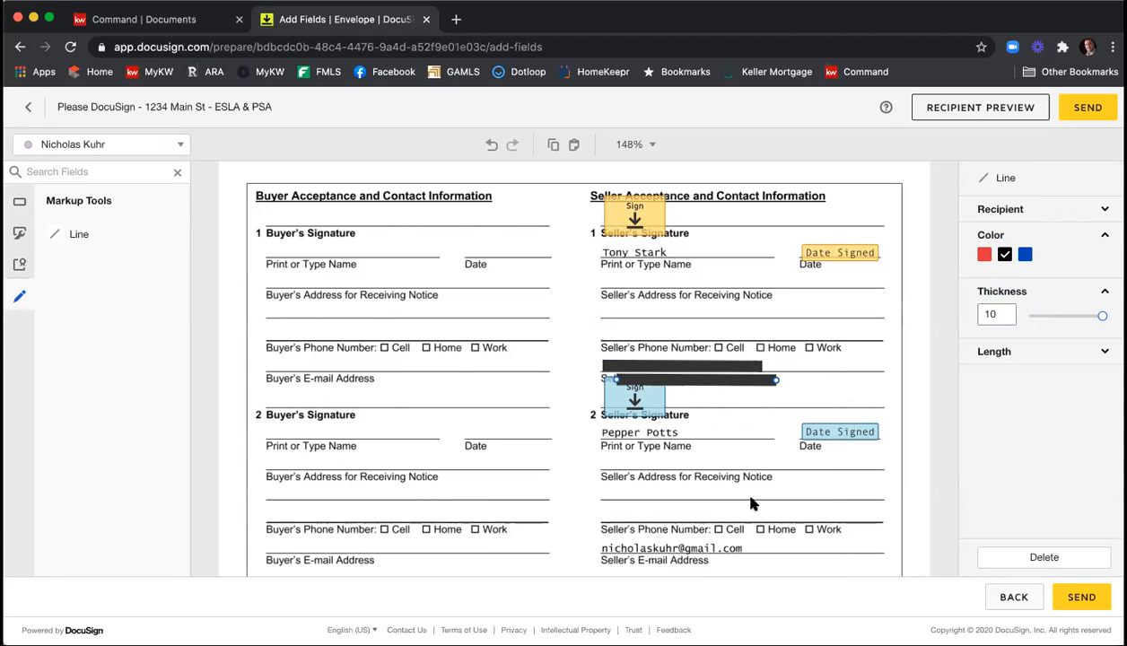
drag(722, 391, 701, 547)
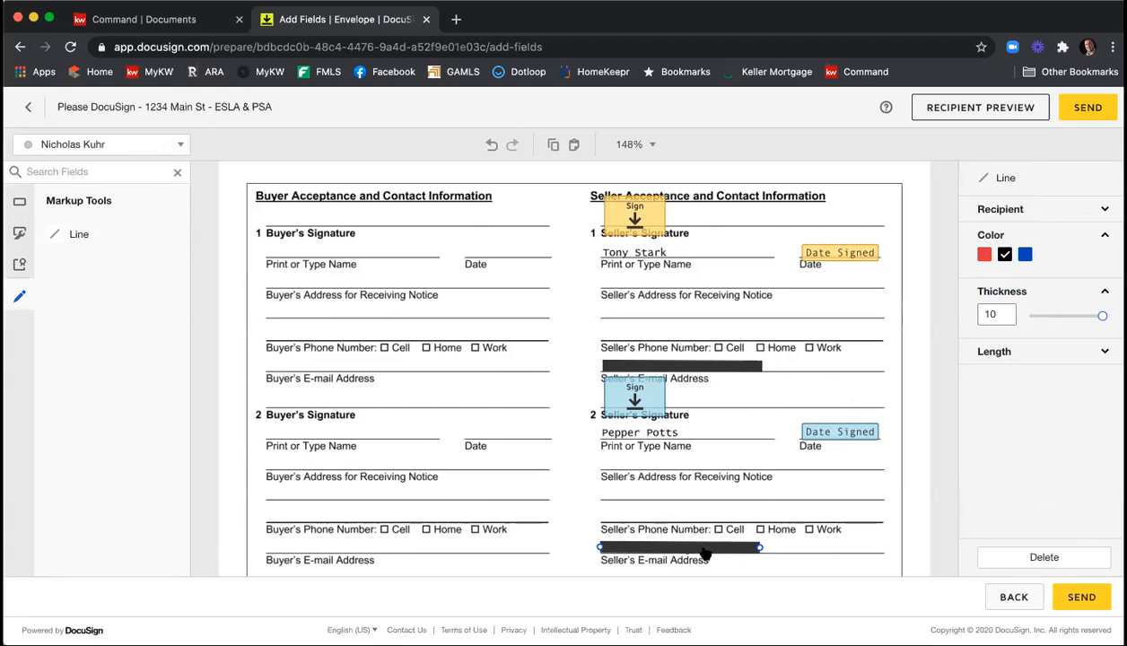
click(797, 485)
Check the rest of the signature page and preview the envelope in tablet and mobile views, switching the mobile view to the first seller.
scroll(798, 485, down, 1)
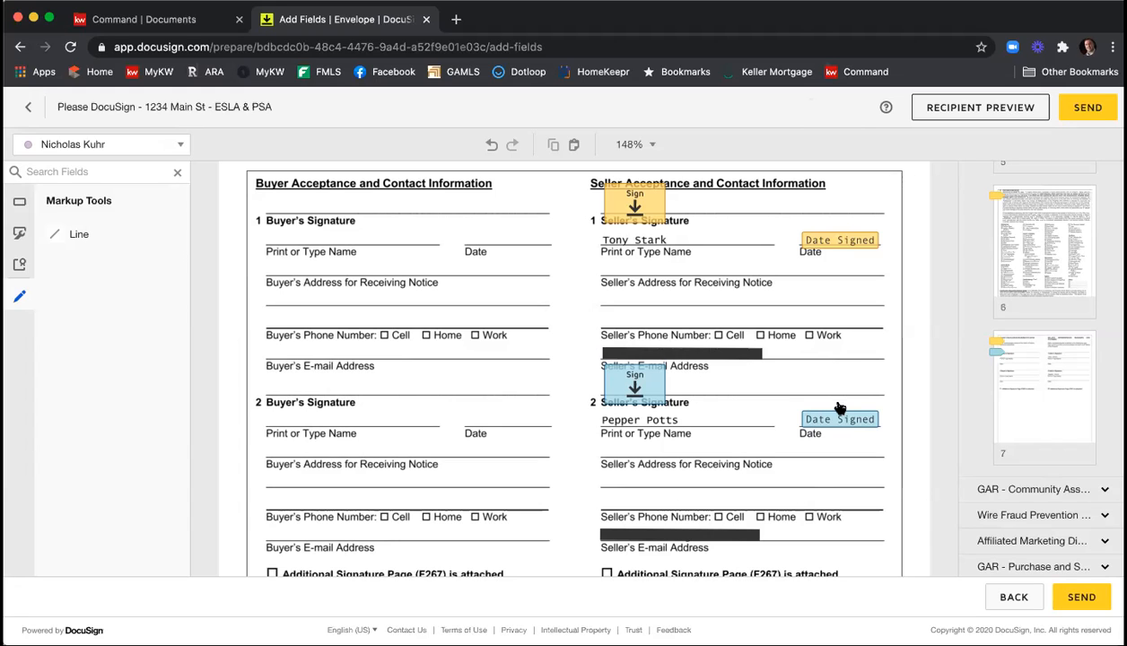
scroll(909, 329, down, 5)
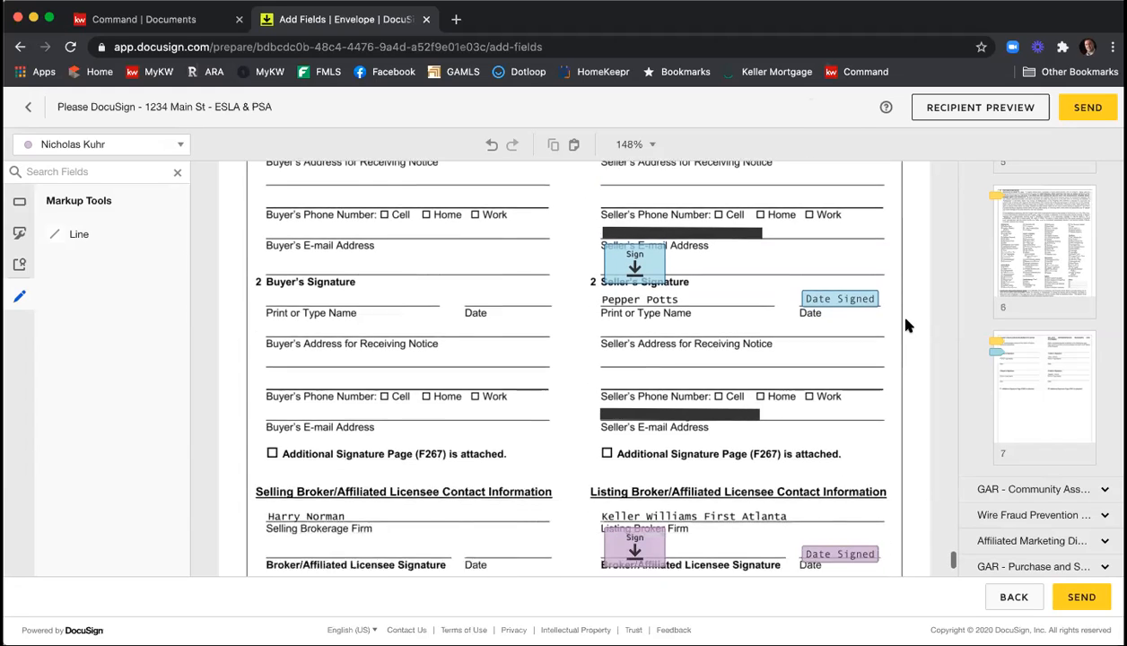
scroll(906, 326, down, 3)
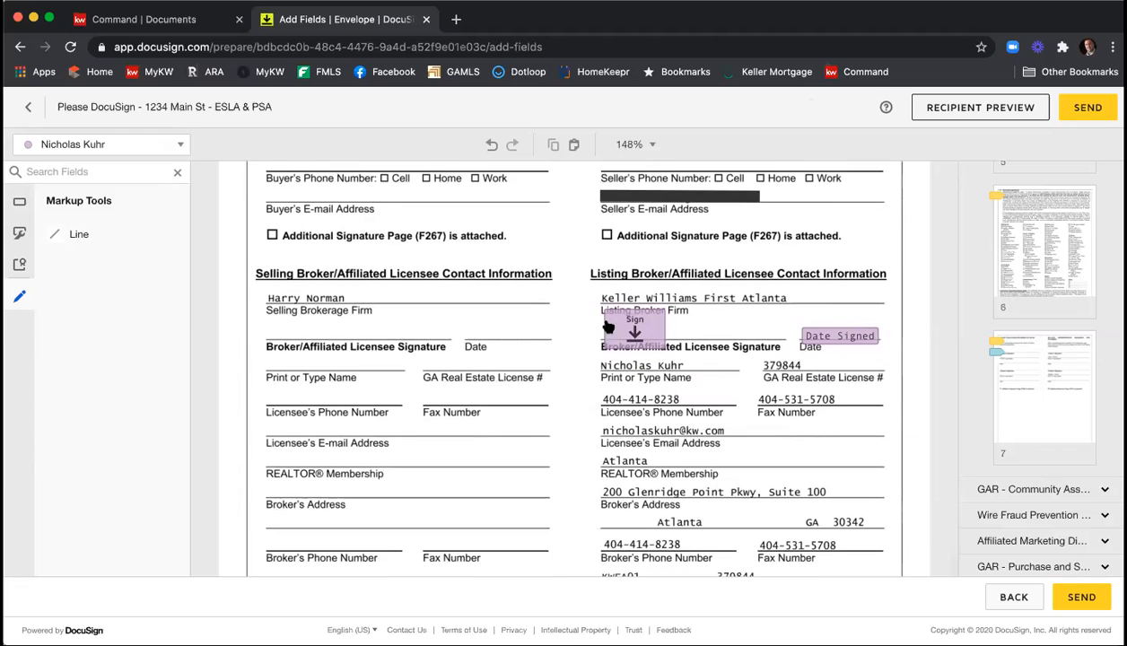
scroll(747, 368, down, 4)
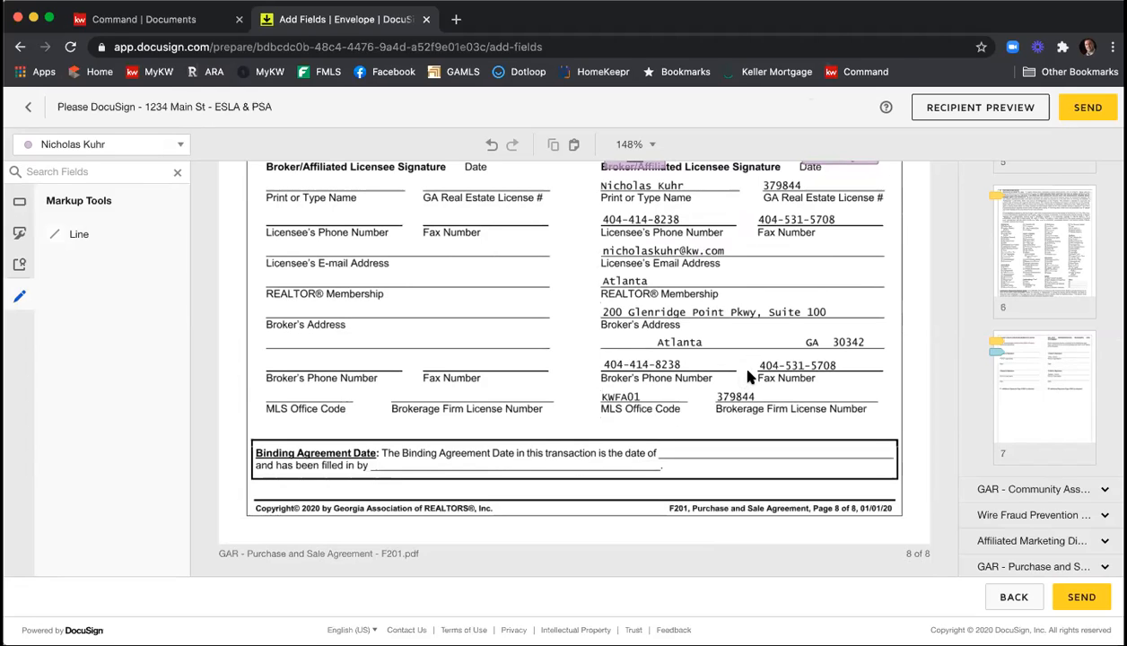
click(1014, 114)
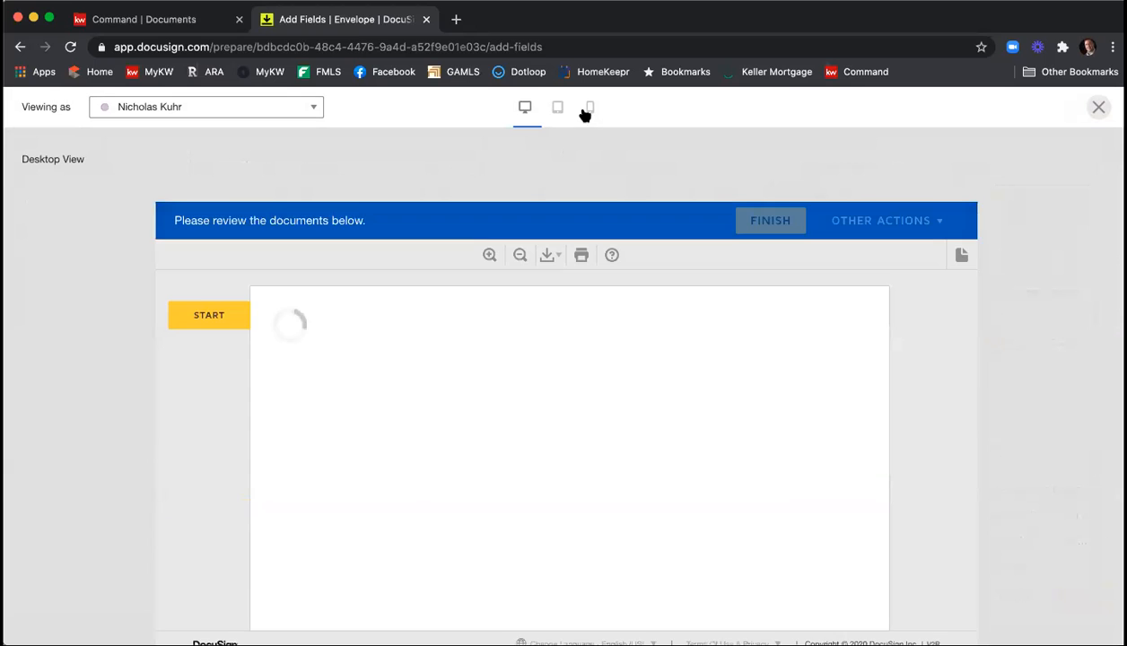
click(556, 107)
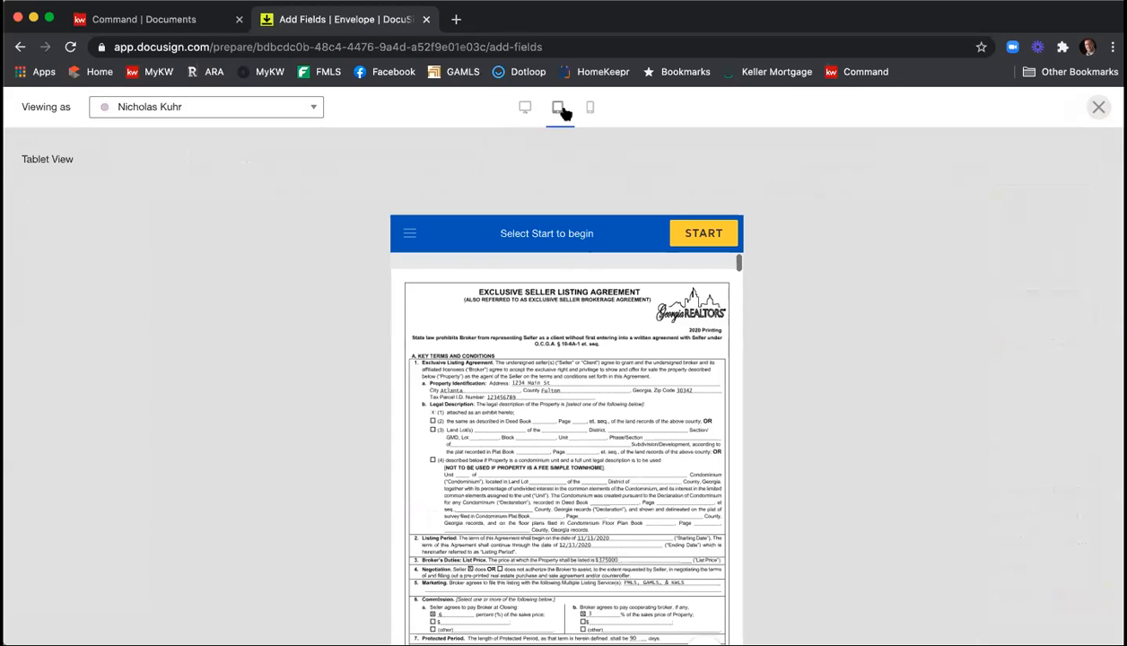
click(588, 108)
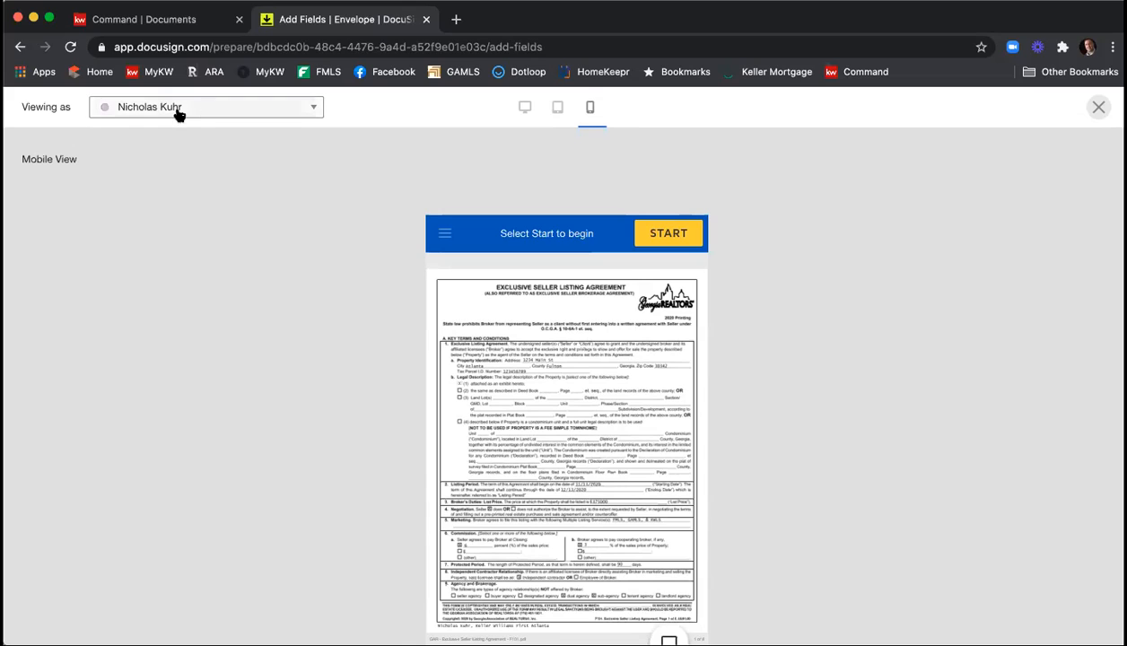
click(206, 109)
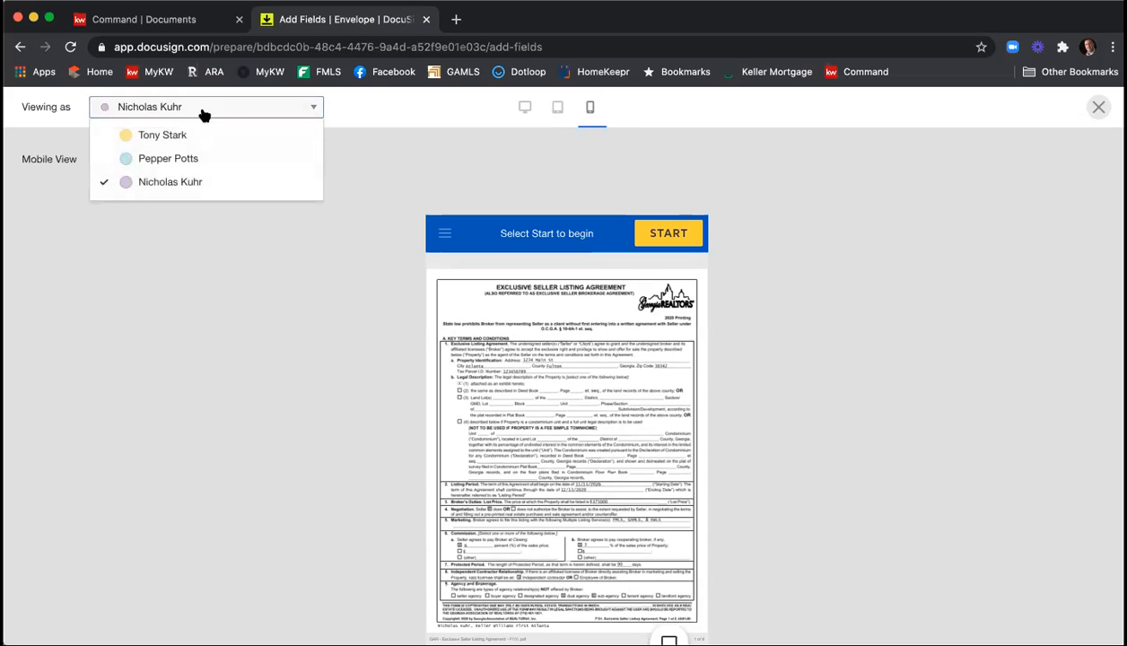
click(197, 134)
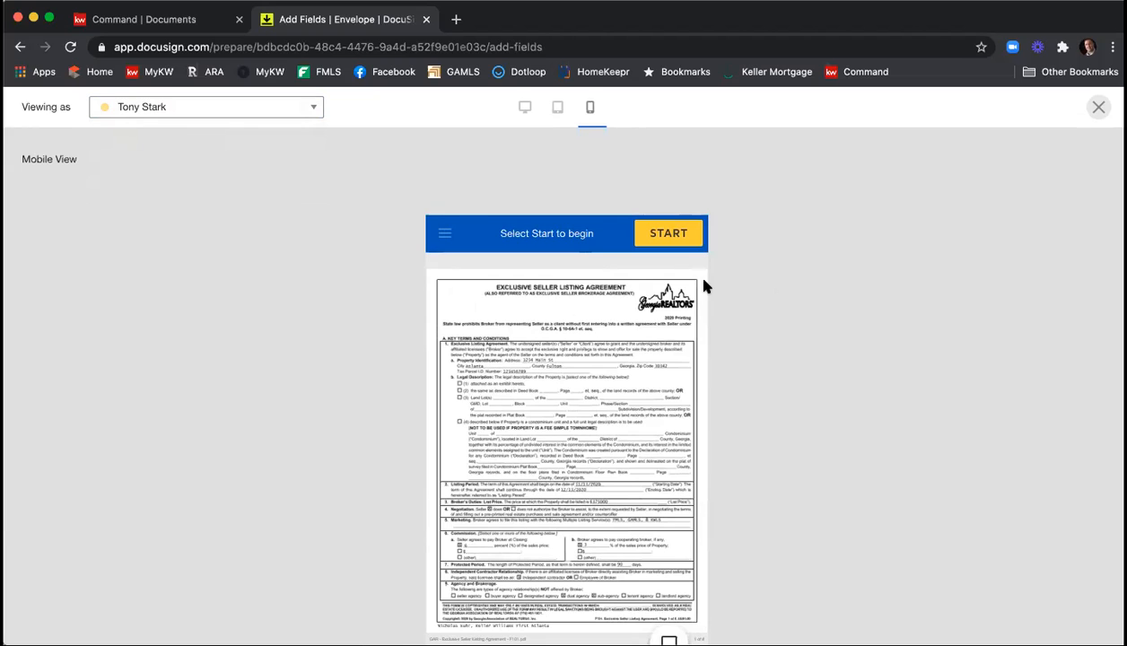
click(1098, 109)
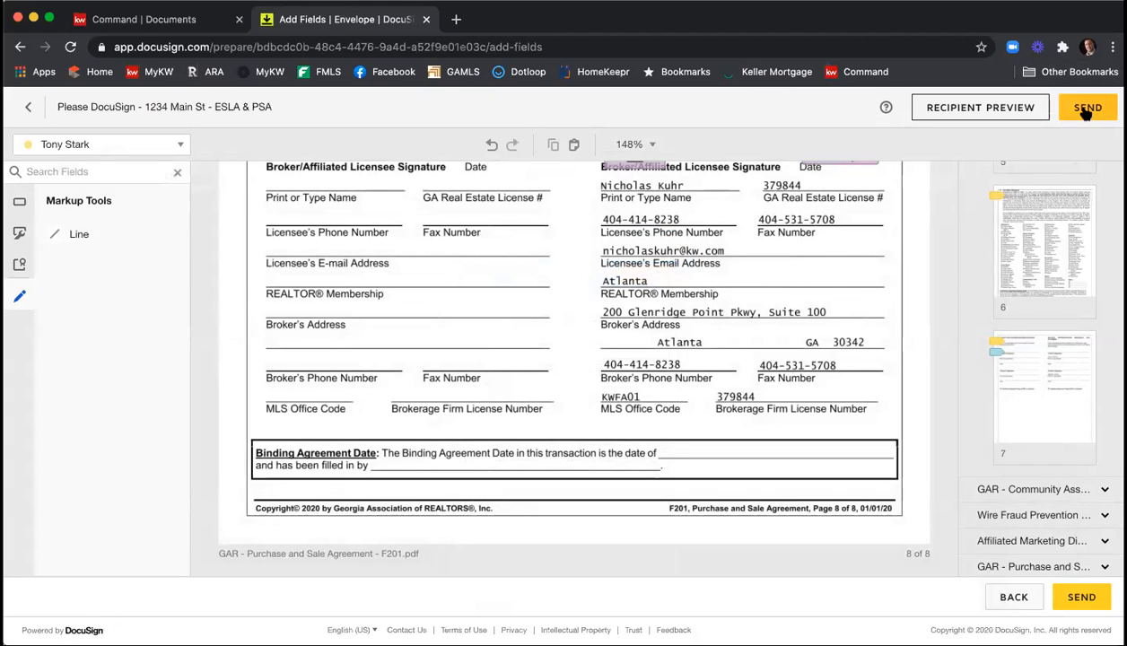
Send the finished envelope to its recipients for signature.
click(1086, 108)
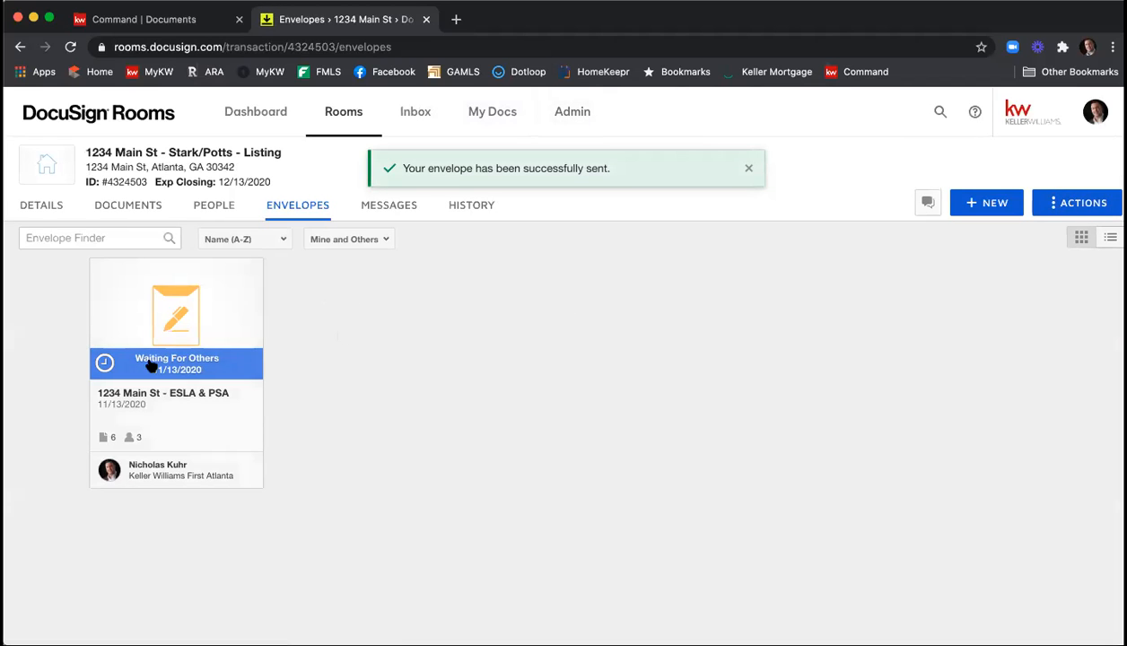
Open Gmail in a new browser tab and switch to the mailbox that receives the first seller's signing request.
click(456, 19)
text(gmail.com)
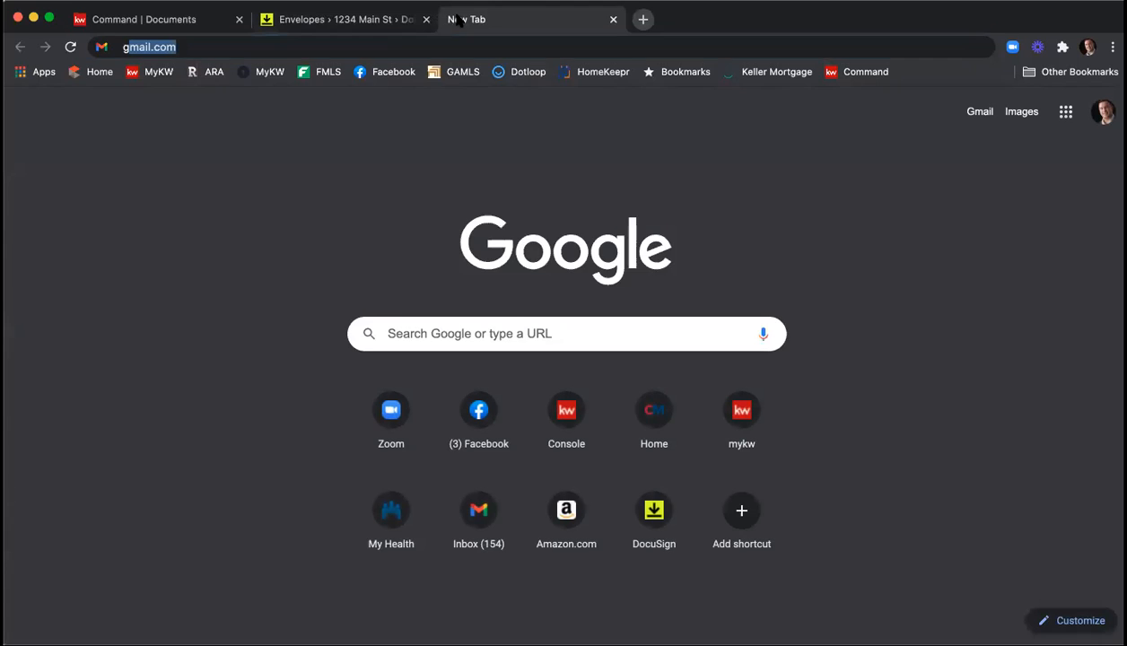
key(Return)
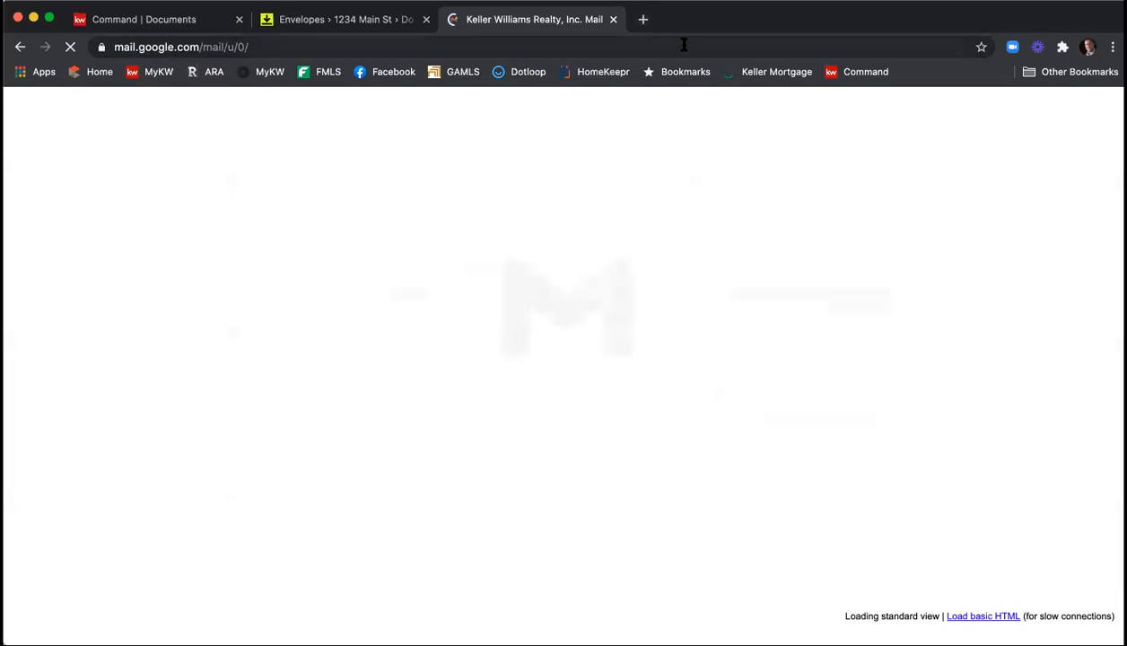
click(1030, 115)
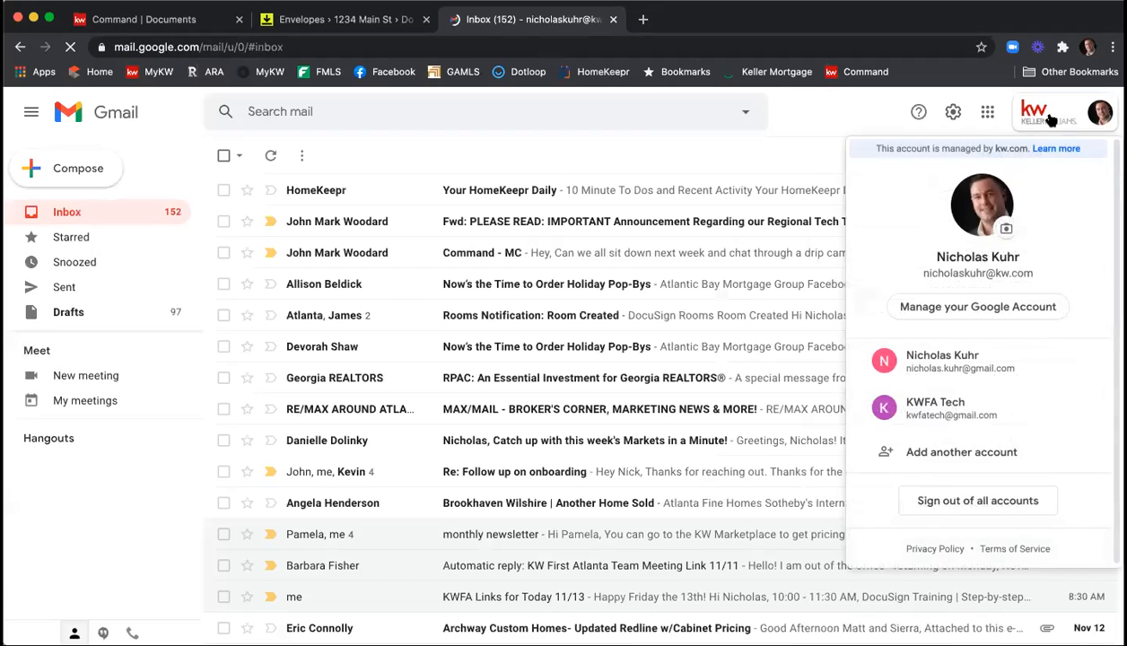
click(965, 405)
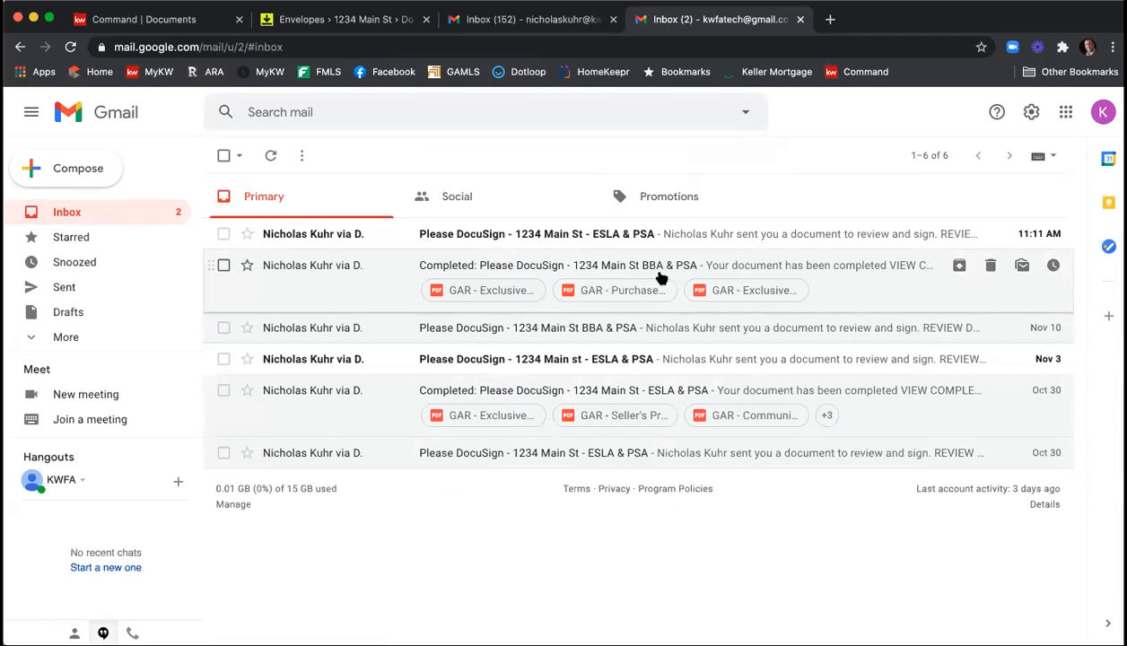
Open the newest Please DocuSign message for the ESLA & PSA, read its private message and open the documents for review.
click(531, 234)
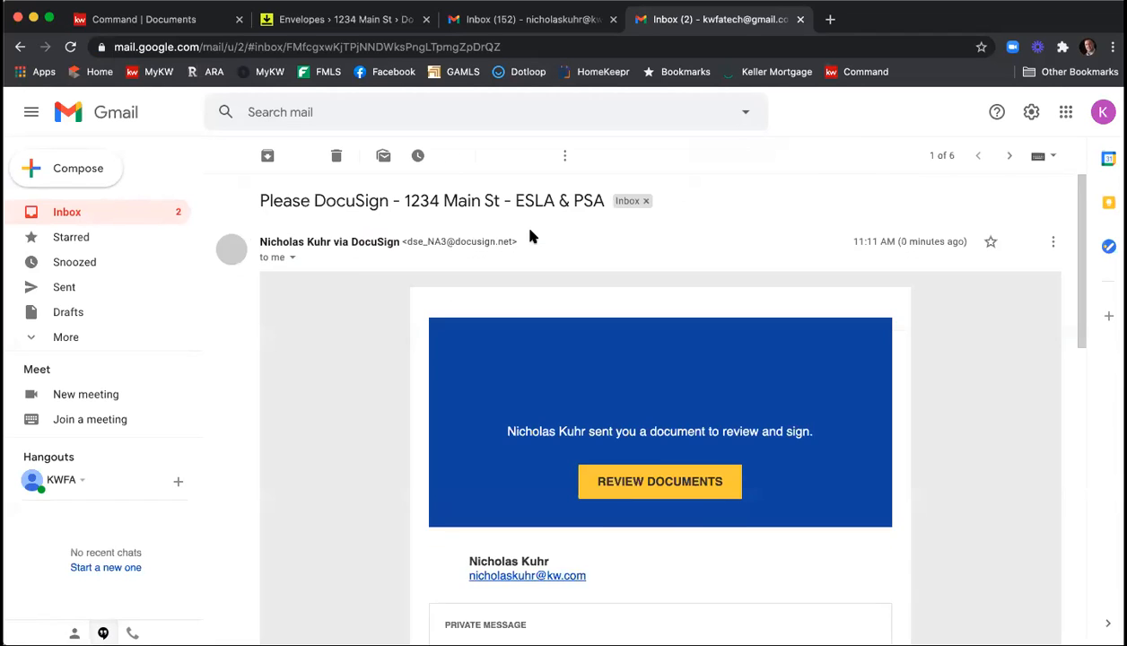
scroll(838, 334, down, 1)
scroll(849, 337, down, 5)
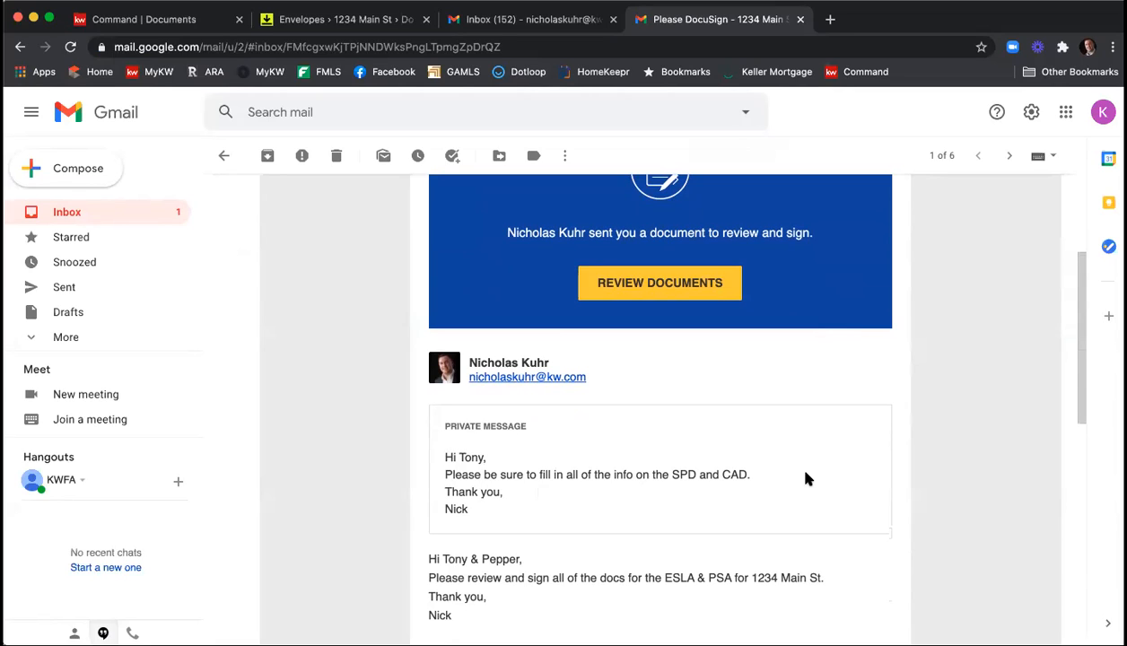
click(699, 284)
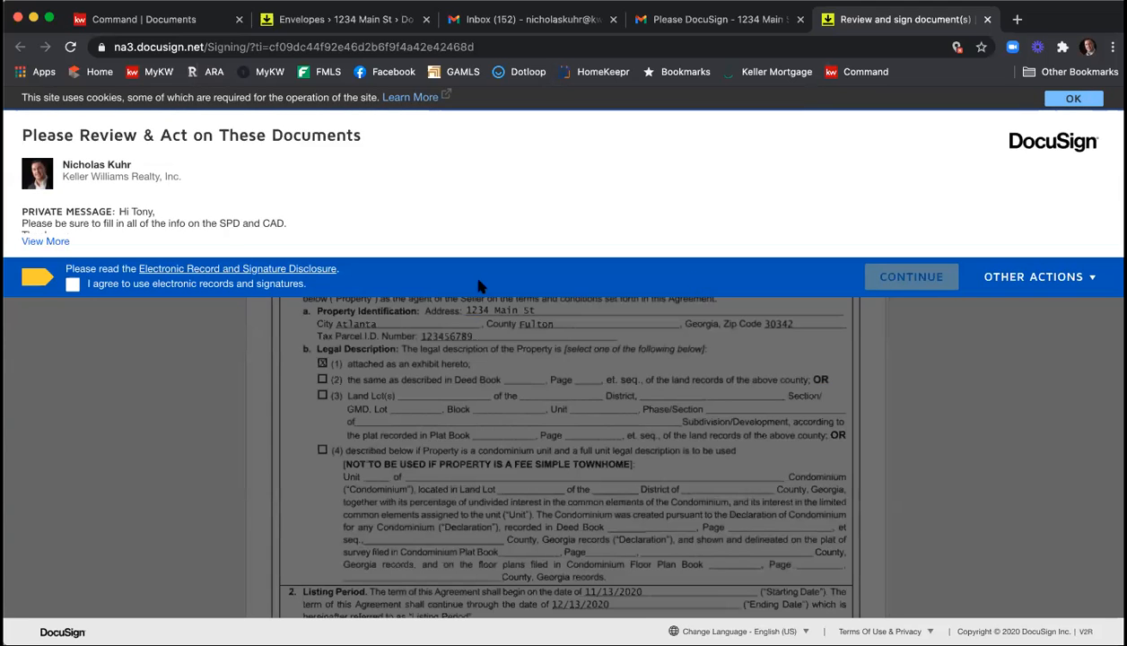
Agree to use electronic records and signatures, adopt the suggested signature style and sign the listing agreement's seller acceptance.
click(72, 285)
click(911, 277)
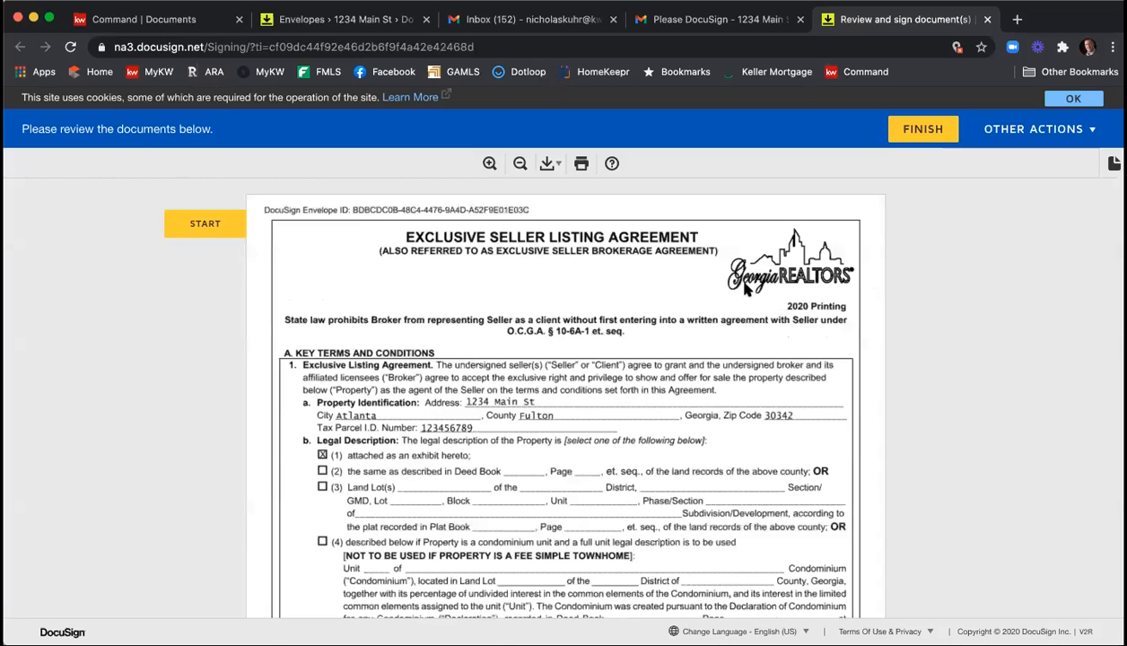
click(202, 230)
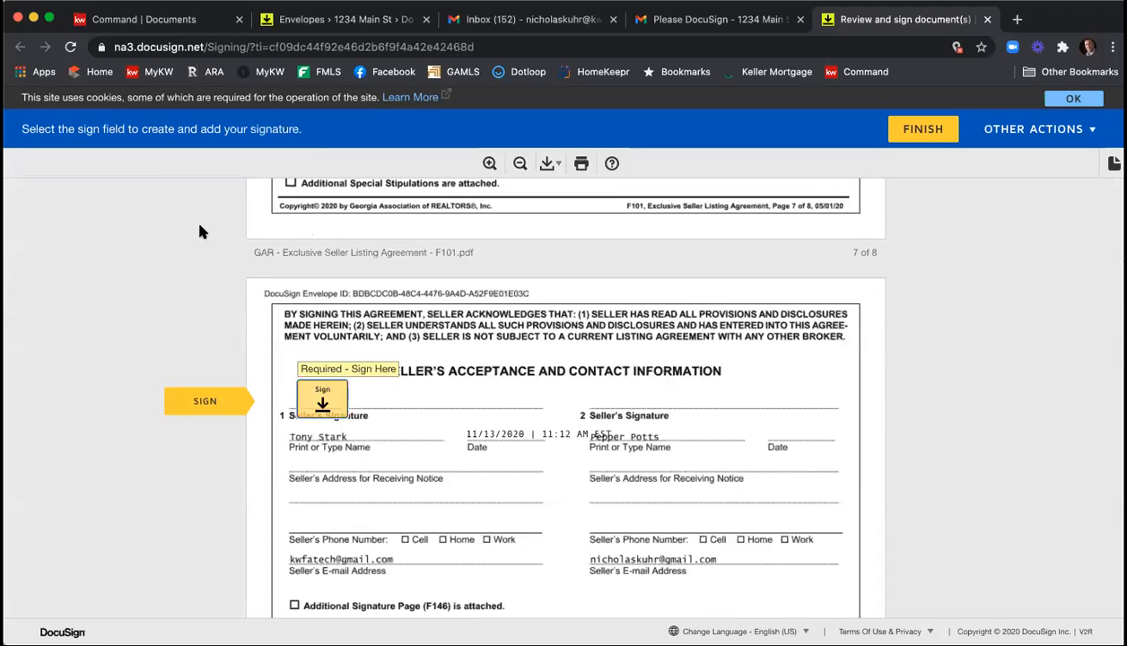
click(331, 388)
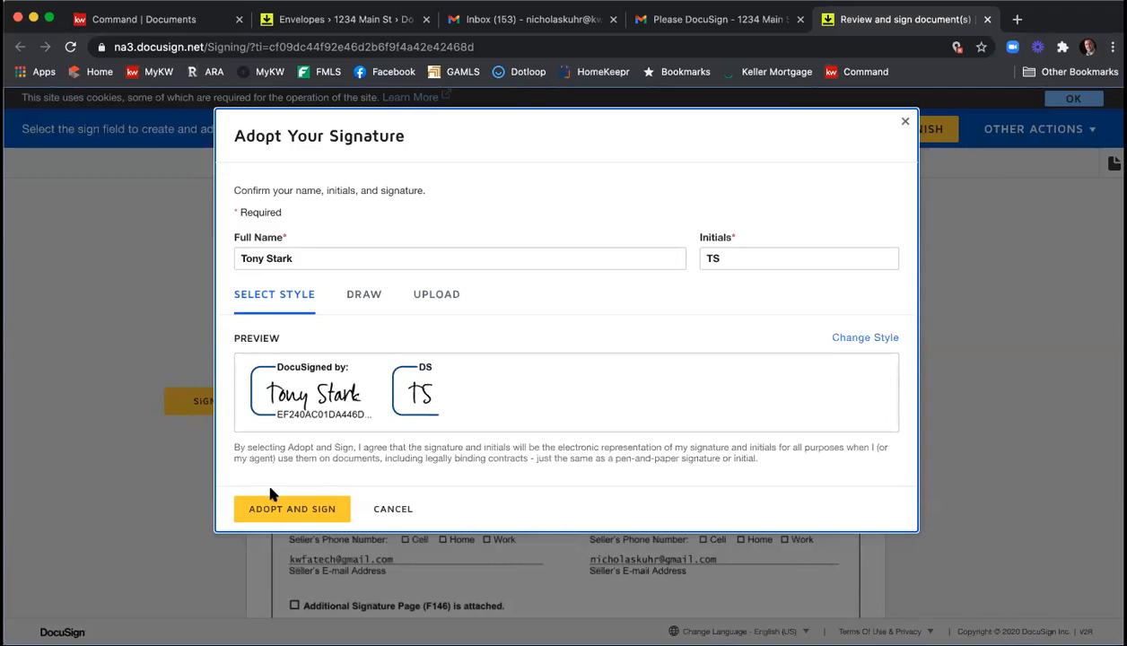
click(269, 509)
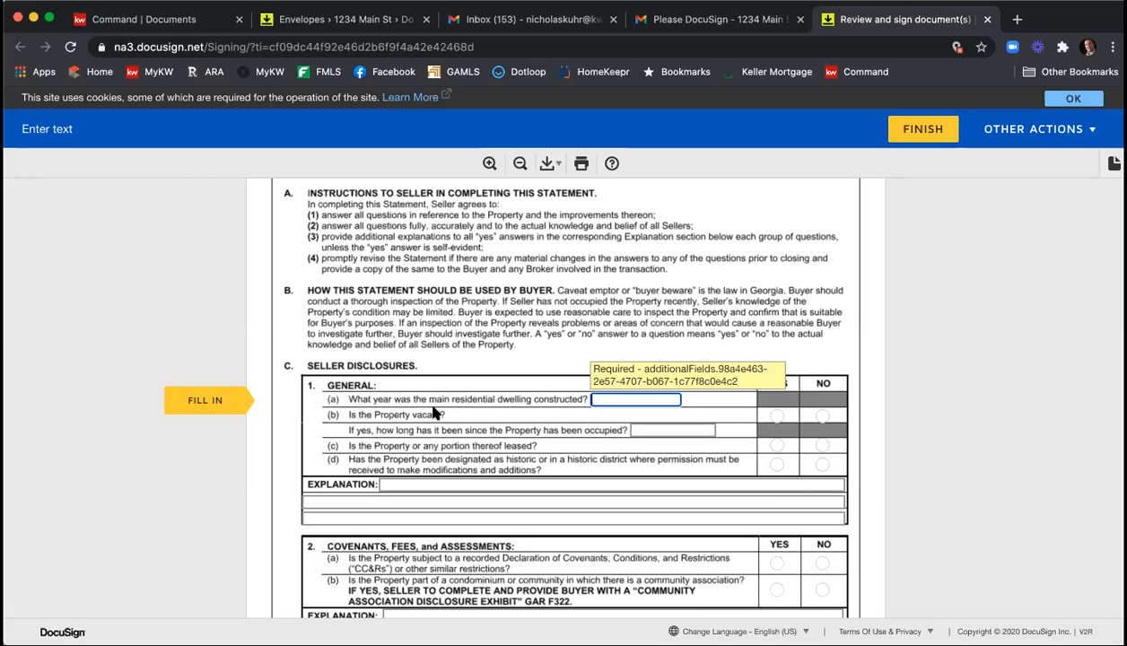
In the General disclosures, enter 2005 as the construction year, answer vacant Yes, and answer leased and historic designation No.
text(2)
click(777, 415)
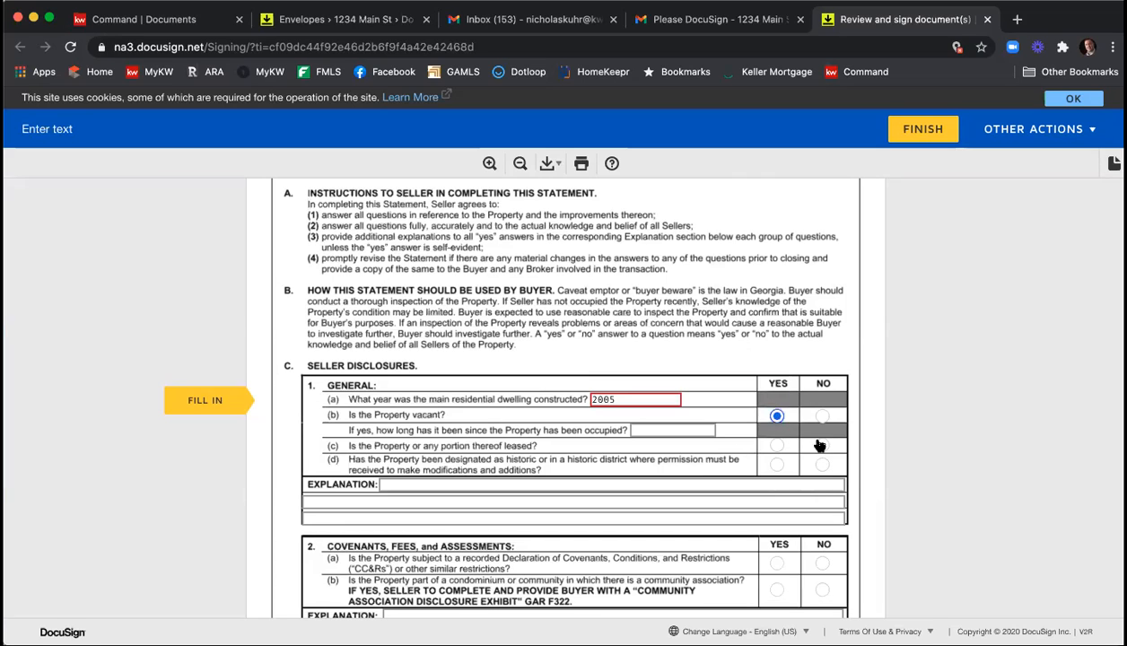
click(822, 445)
click(821, 464)
Enter Info on the three General explanation lines, and answer the CC&Rs question Yes and the community association question No.
scroll(500, 493, down, 1)
click(519, 444)
key(Tab)
text(Info)
key(Tab)
text(In)
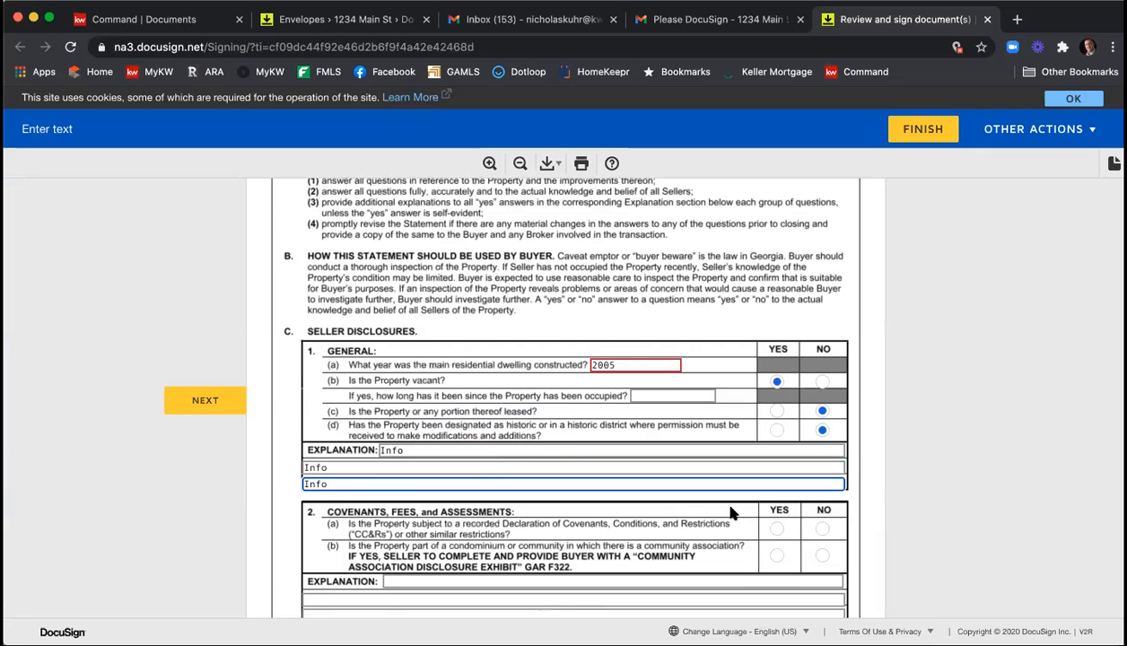
click(777, 528)
click(821, 555)
Answer the structural items, additions and alterations questions: Yes for a, b, d and f, and No for c, e, g and h.
scroll(761, 467, down, 3)
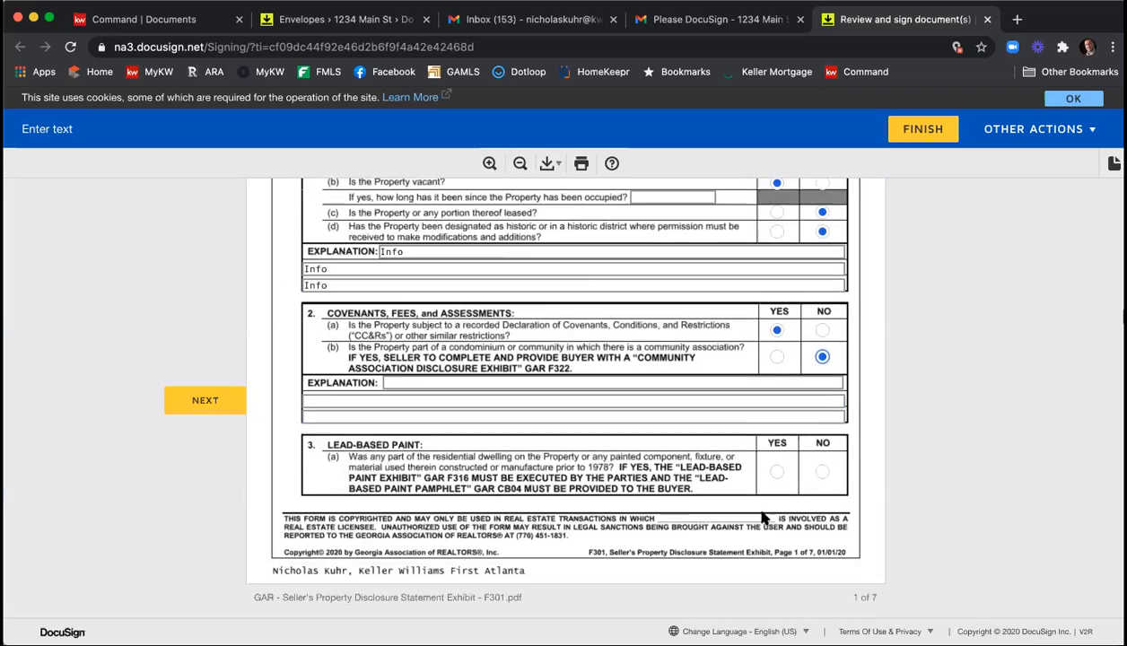
scroll(789, 412, down, 4)
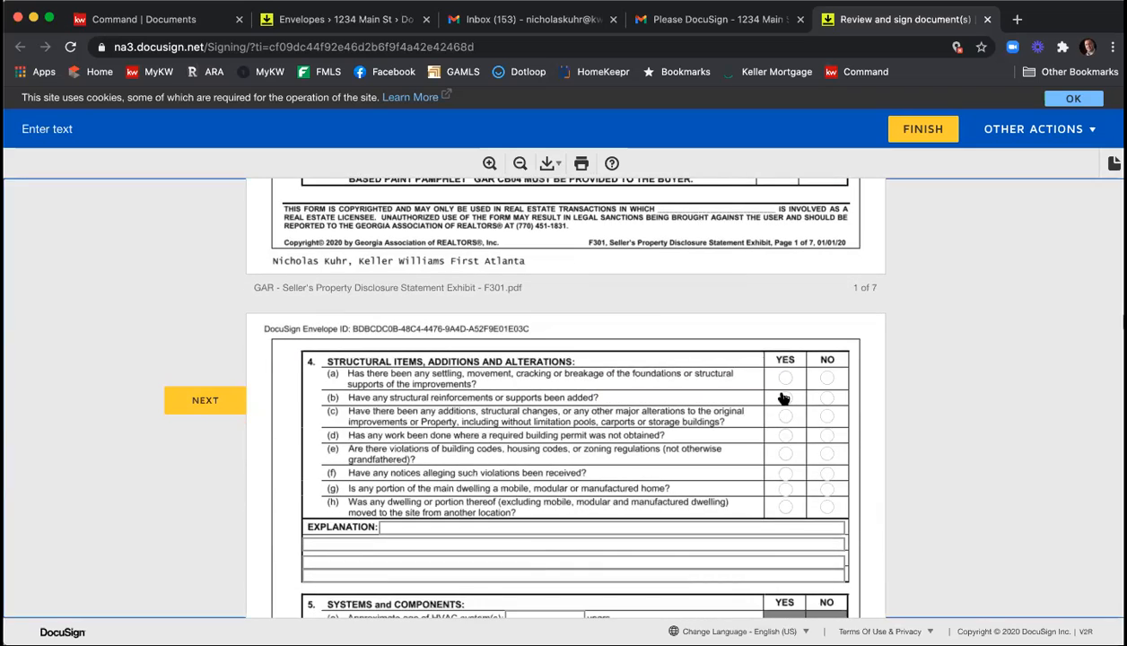
click(785, 381)
click(785, 400)
click(826, 416)
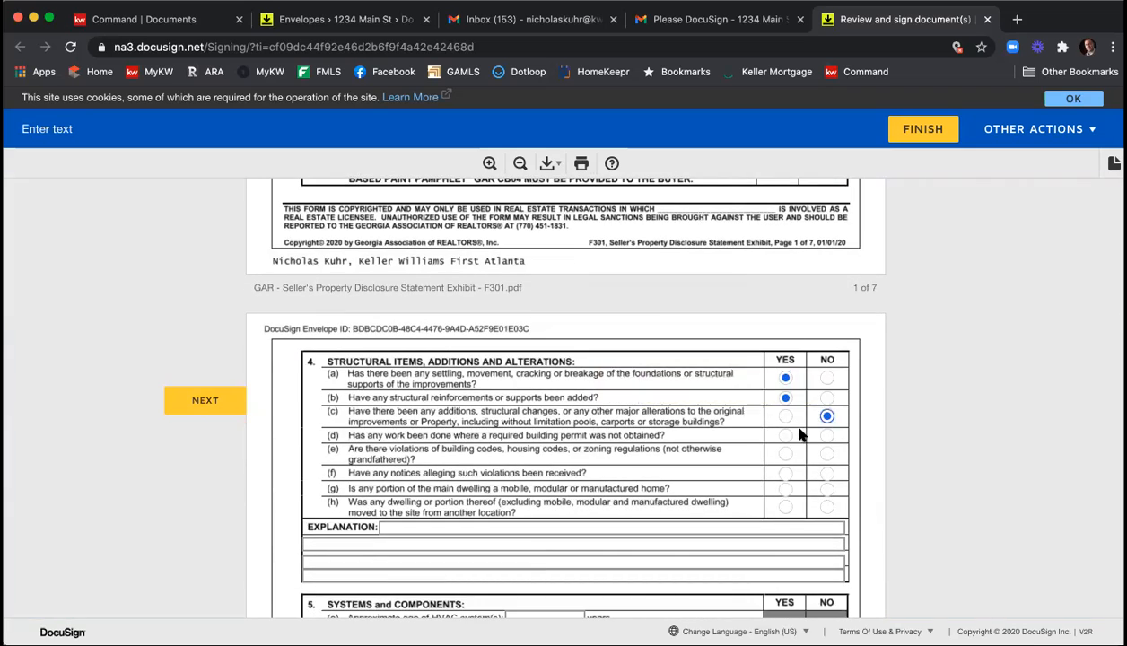
click(826, 453)
click(785, 474)
click(826, 489)
click(826, 507)
Answer Yes to questions b through g in the Systems and Components section.
scroll(808, 486, down, 3)
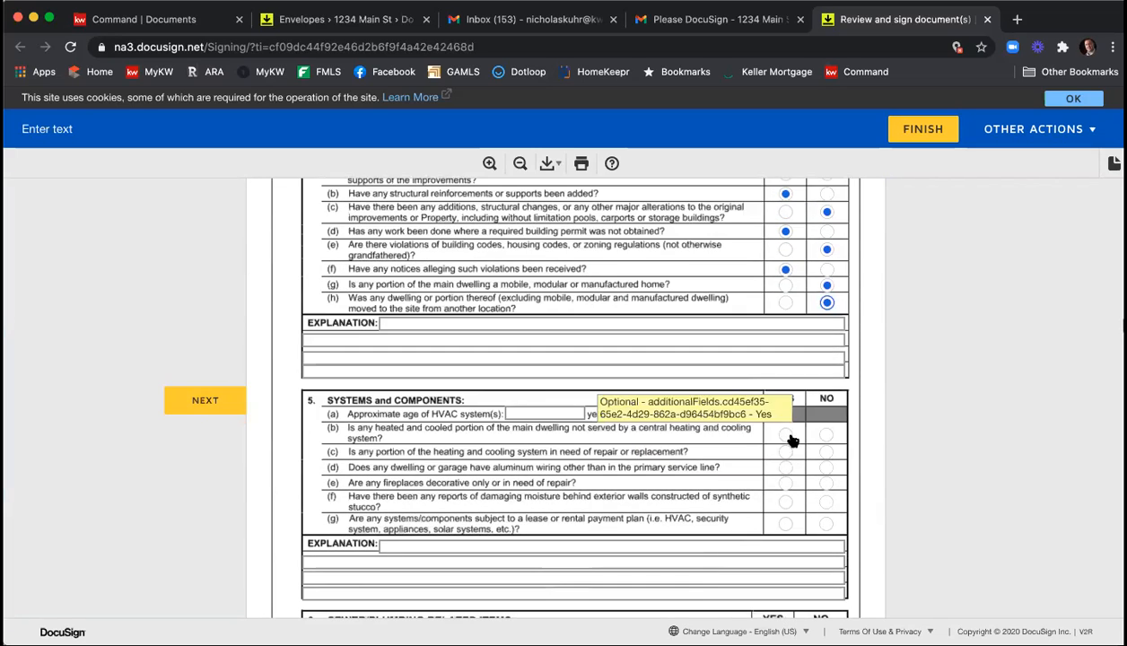
click(785, 471)
click(785, 486)
click(785, 503)
click(785, 524)
In the sewer and plumbing section, answer No to unsafe well water and frozen-line damage, and Yes to sewage pump and professional septic service.
scroll(826, 459, down, 3)
scroll(826, 459, down, 3)
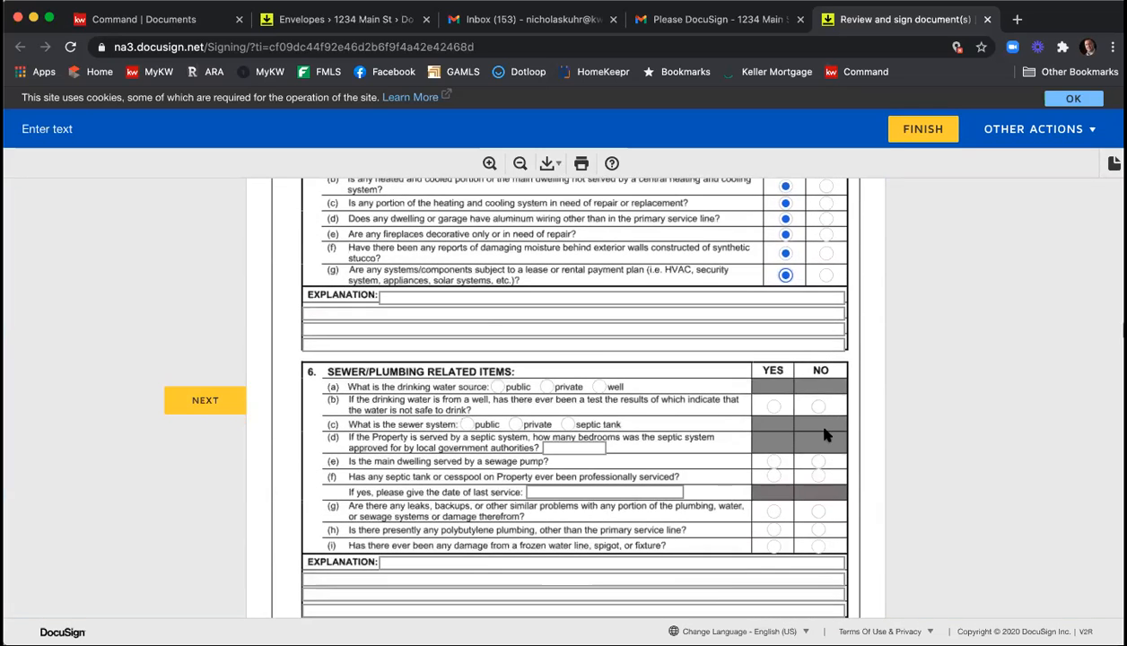
click(817, 406)
click(773, 462)
click(773, 477)
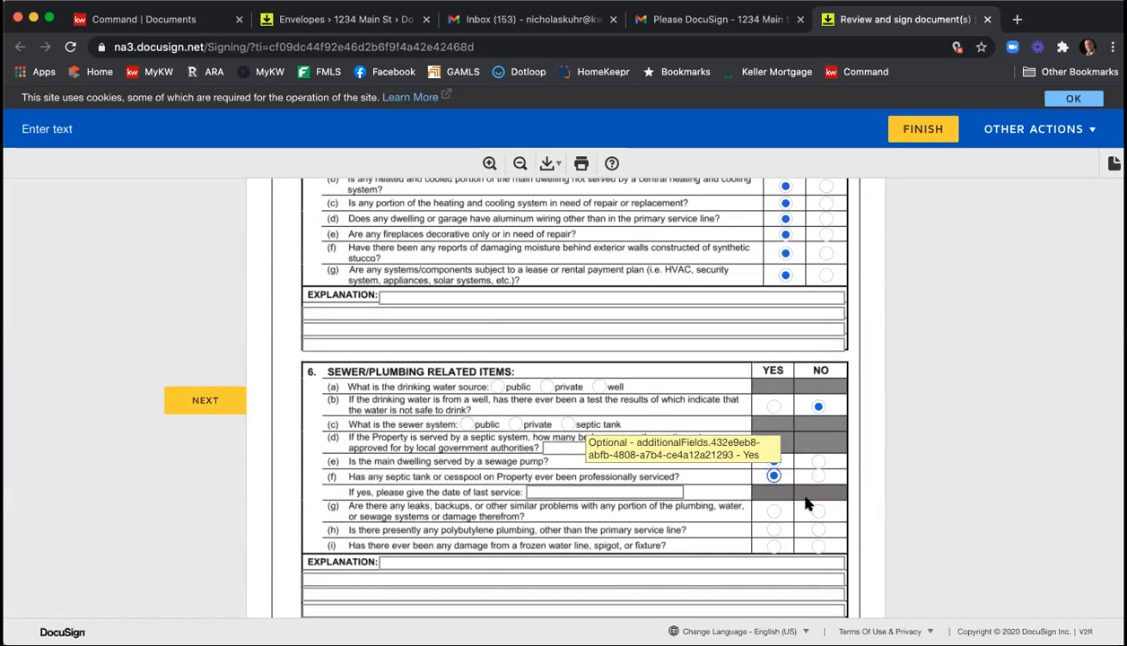
click(817, 545)
Set the roof's approximate age to 3 years and answer Yes to roof repairs and to roof leaks or other problems.
scroll(793, 455, down, 5)
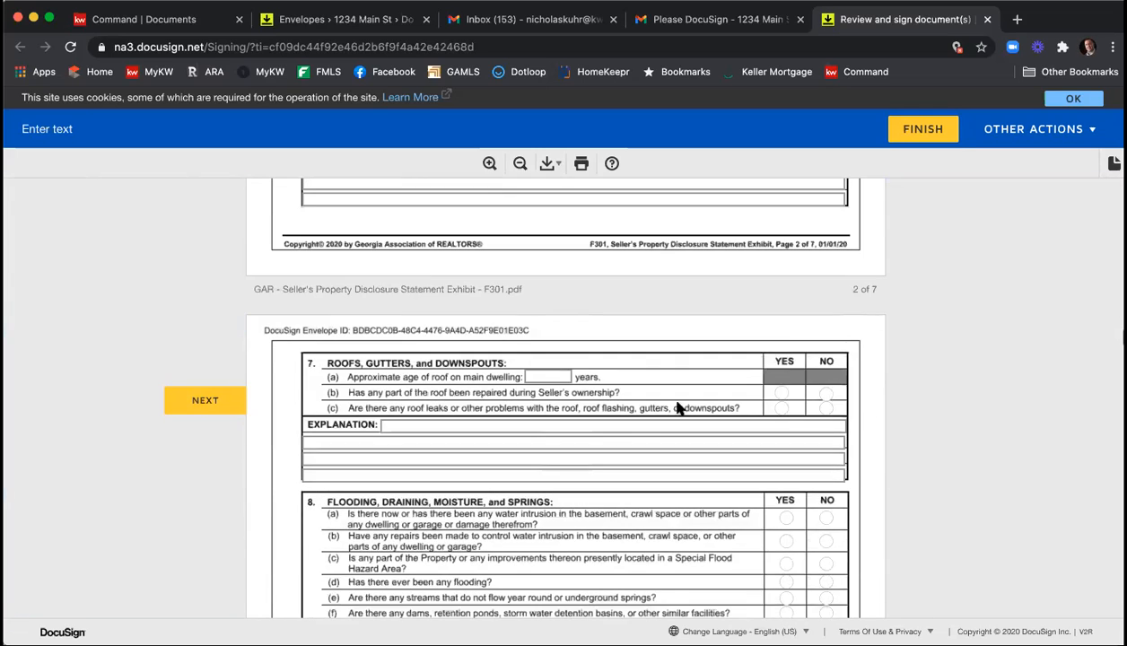
click(553, 377)
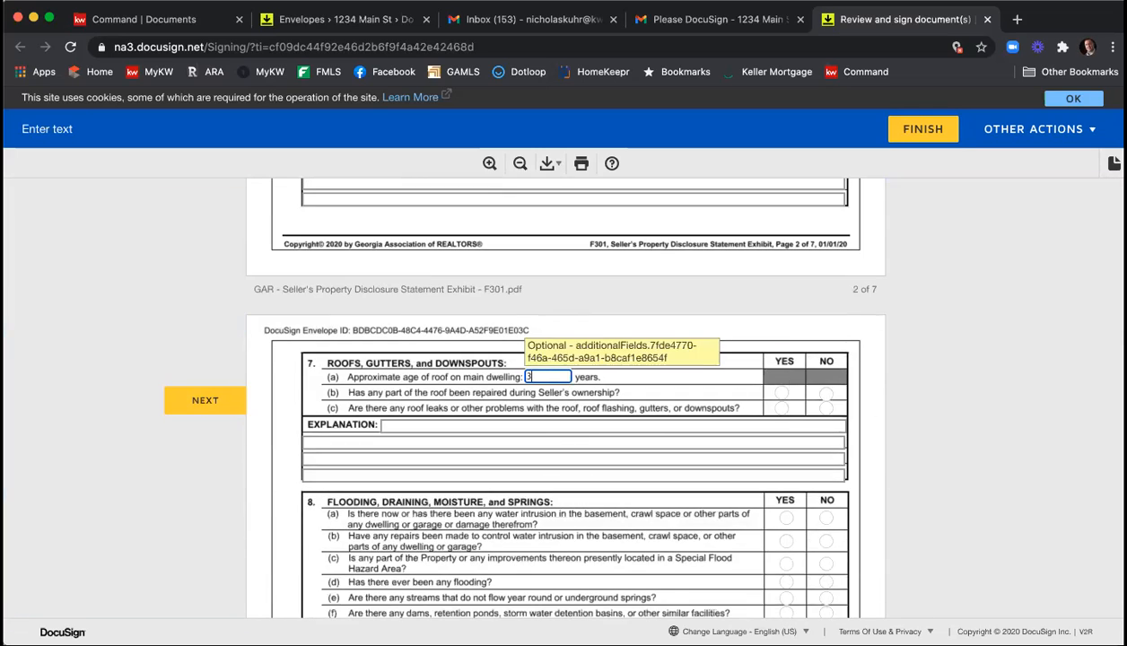
text(3)
click(779, 392)
click(779, 407)
Answer No to water intrusion and to water-control repairs in the flooding and moisture section.
scroll(778, 418, down, 2)
scroll(780, 418, down, 3)
click(825, 358)
click(825, 381)
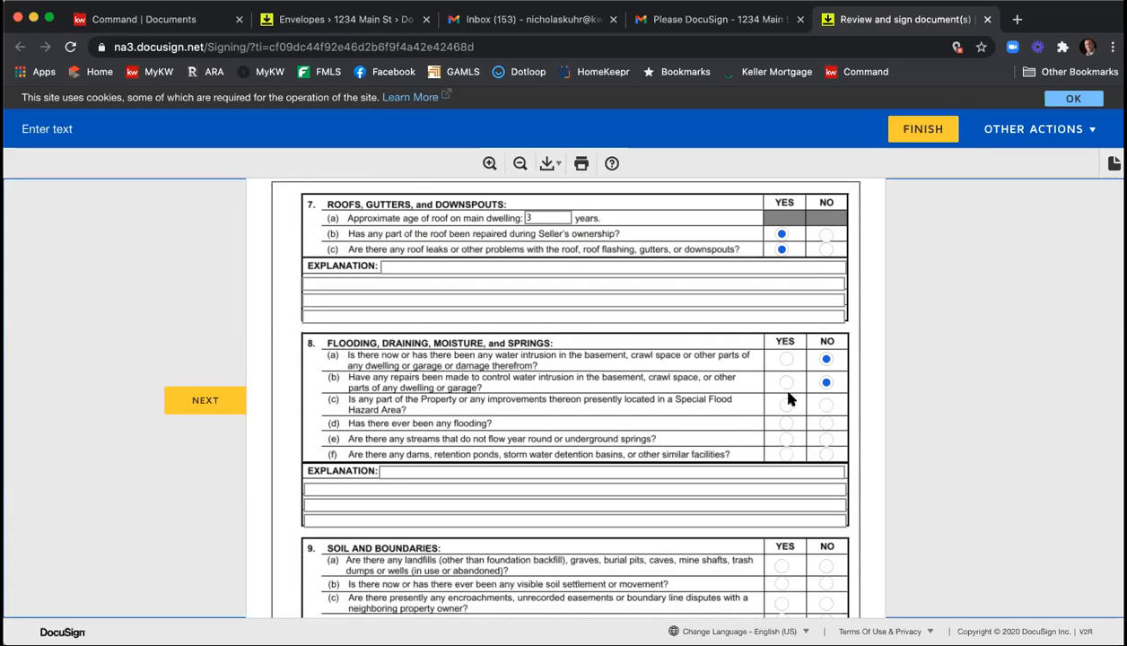
In the Appliances checklist, check Dishwasher, Garage Door Opener, Ice Maker, Refrigerator w/o Freezer, Stove and Trash Compactor.
scroll(786, 435, down, 10)
scroll(785, 416, down, 20)
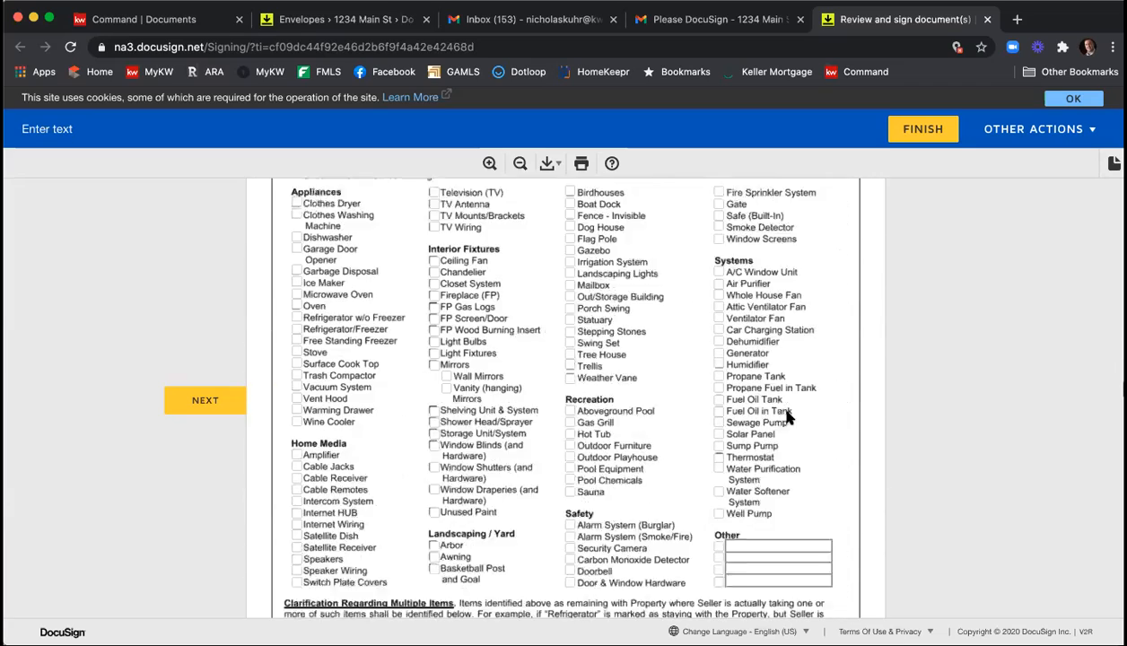
scroll(788, 418, down, 1)
click(296, 207)
click(296, 253)
click(296, 287)
click(296, 322)
click(296, 345)
Check Ceiling Fan, Fireplace and FP Screen/Door among the interior fixtures, and Dog House, Gazebo, Mailbox and Trellis among the yard items.
click(434, 230)
click(434, 266)
click(434, 288)
click(569, 221)
click(569, 198)
click(570, 255)
click(570, 336)
Check A/C Window Unit, Ventilator Fan and Dehumidifier in the Systems checklist.
click(718, 243)
click(717, 288)
click(717, 312)
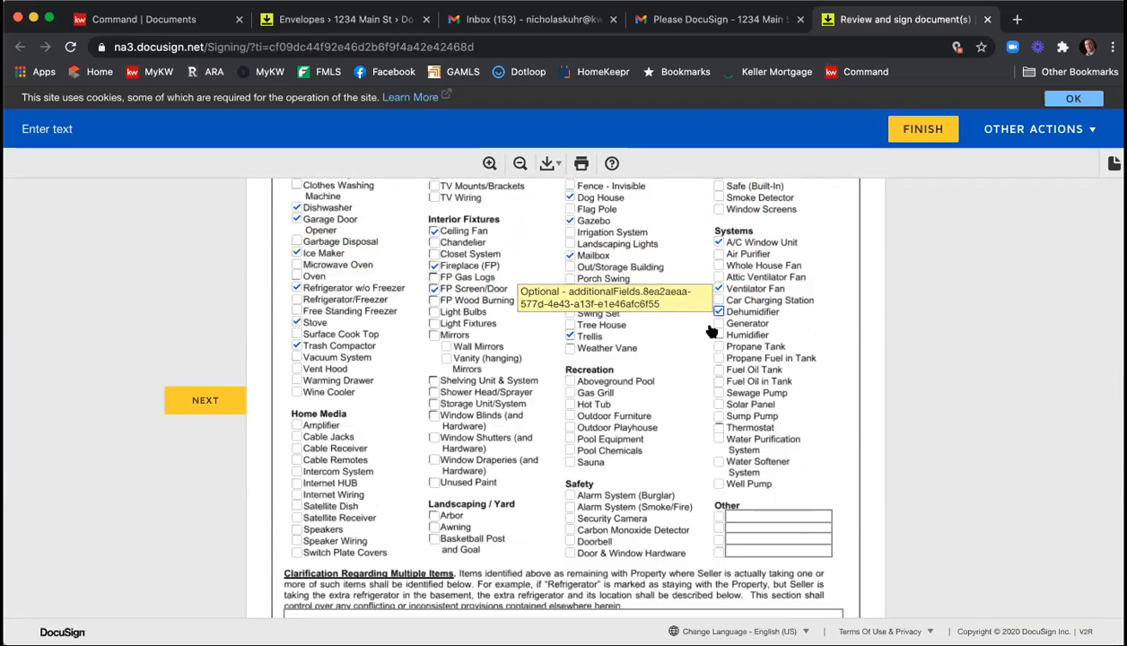
Sign the seller's representation on the property disclosure statement and enter HOA NAME as the association's name on the community association form.
scroll(695, 296, down, 5)
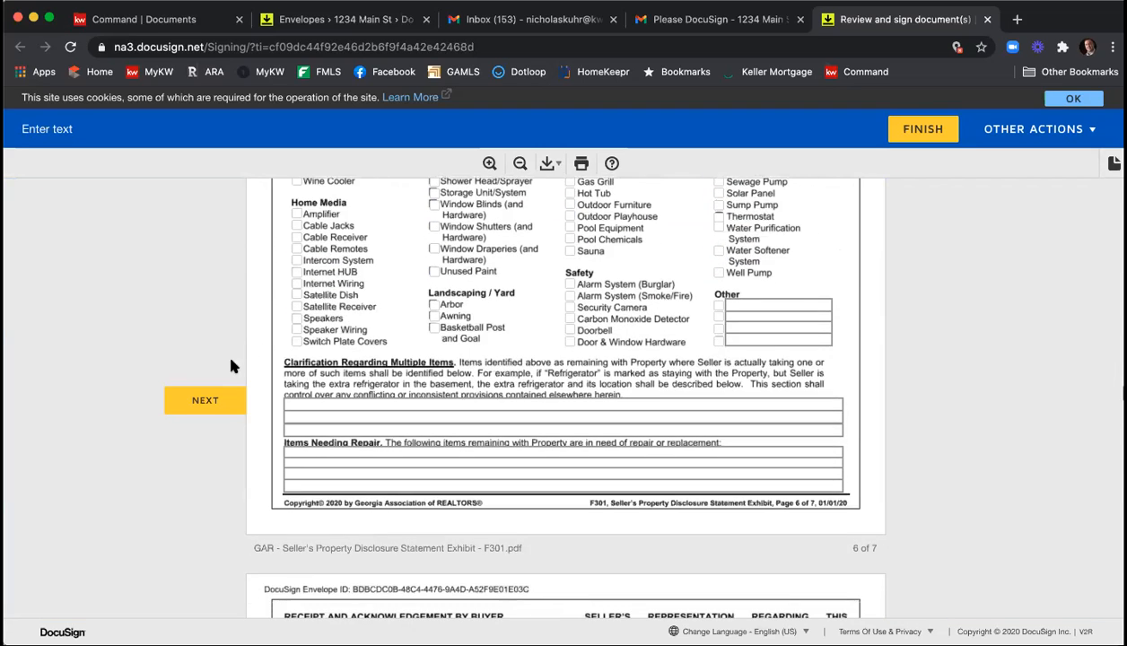
click(206, 399)
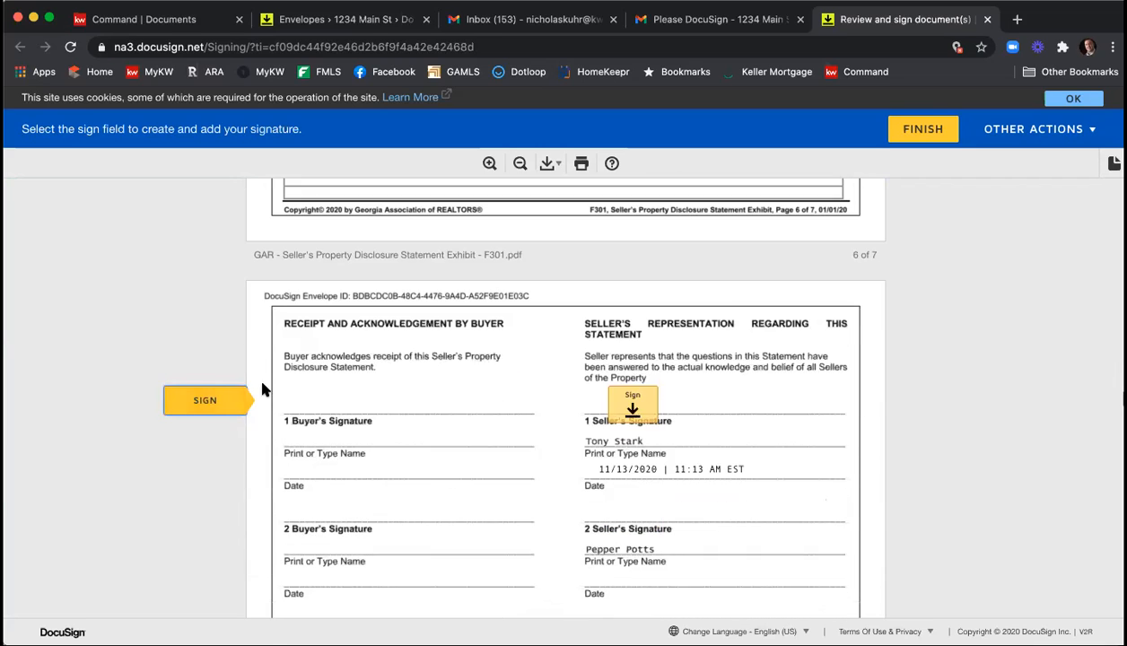
click(639, 401)
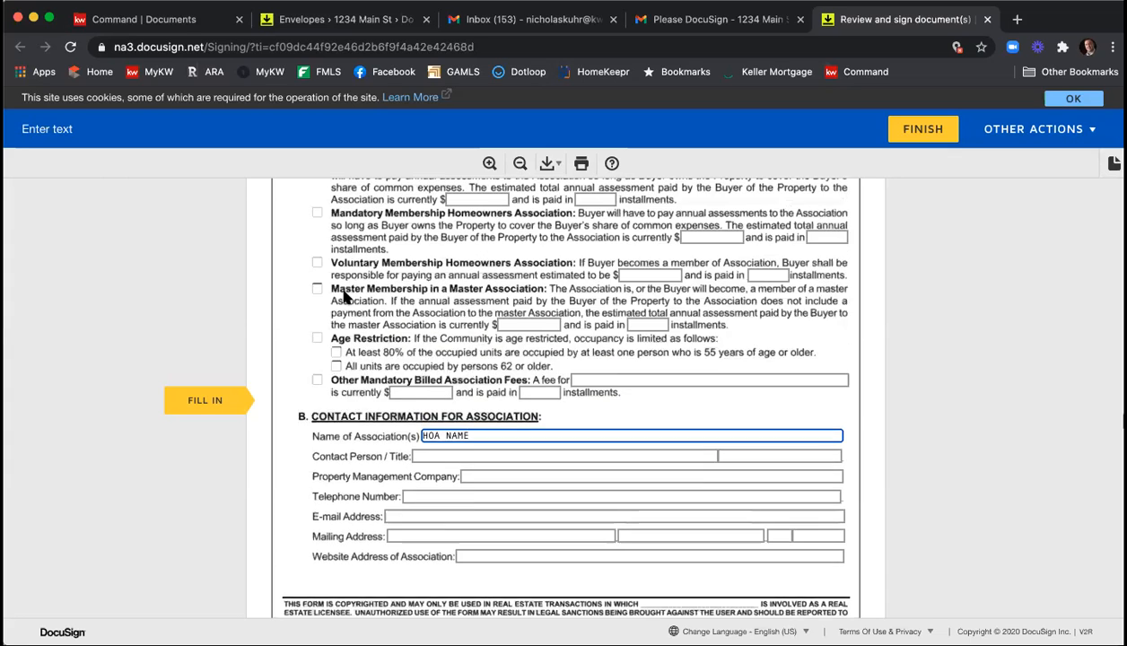
Select Mandatory Membership Homeowners Association and enter an annual assessment of $1000 paid in 4 installments.
scroll(340, 294, up, 2)
click(317, 254)
click(718, 278)
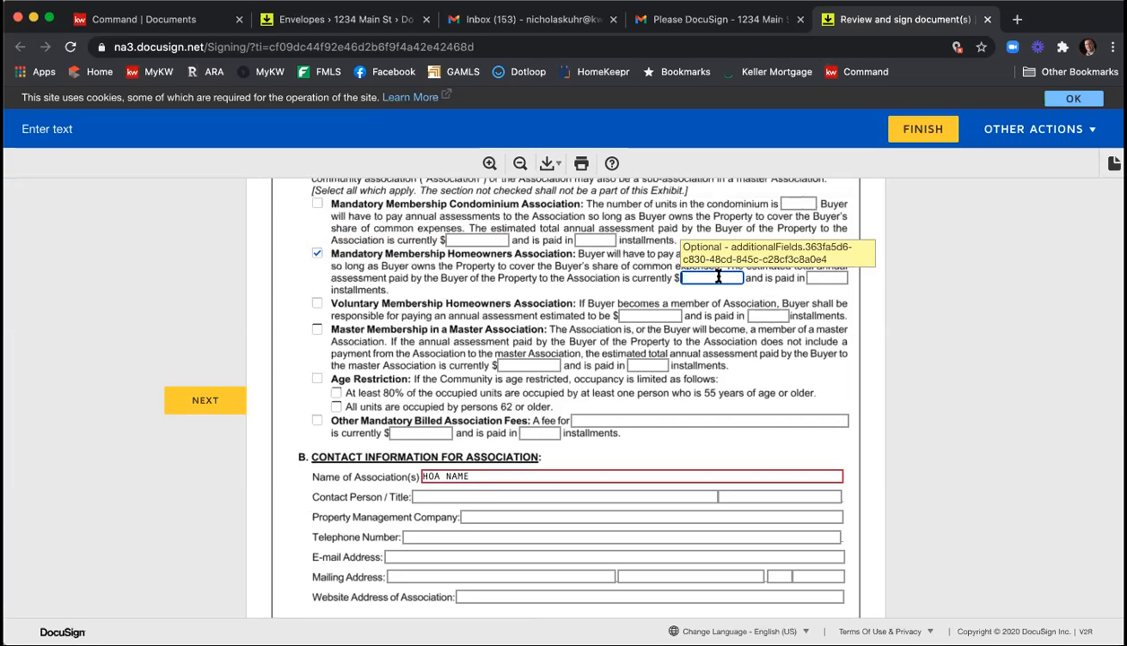
key(Tab)
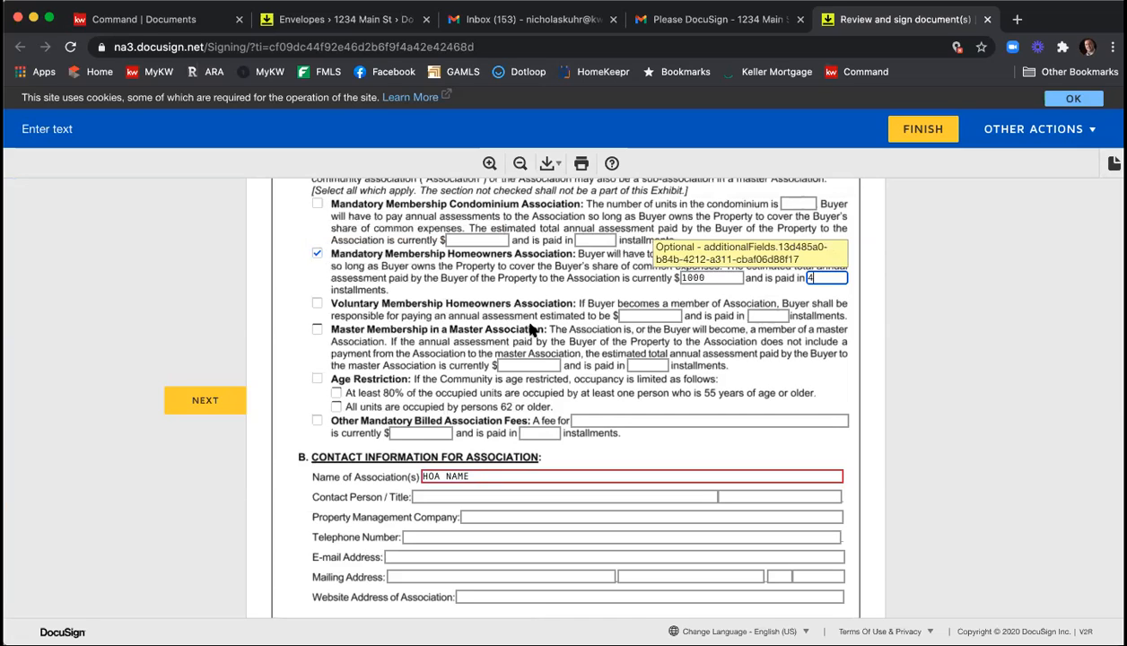
Fill in the association's contact person as Contact Name, the property management company as Company, and enter the association's telephone number.
scroll(520, 394, down, 1)
click(507, 468)
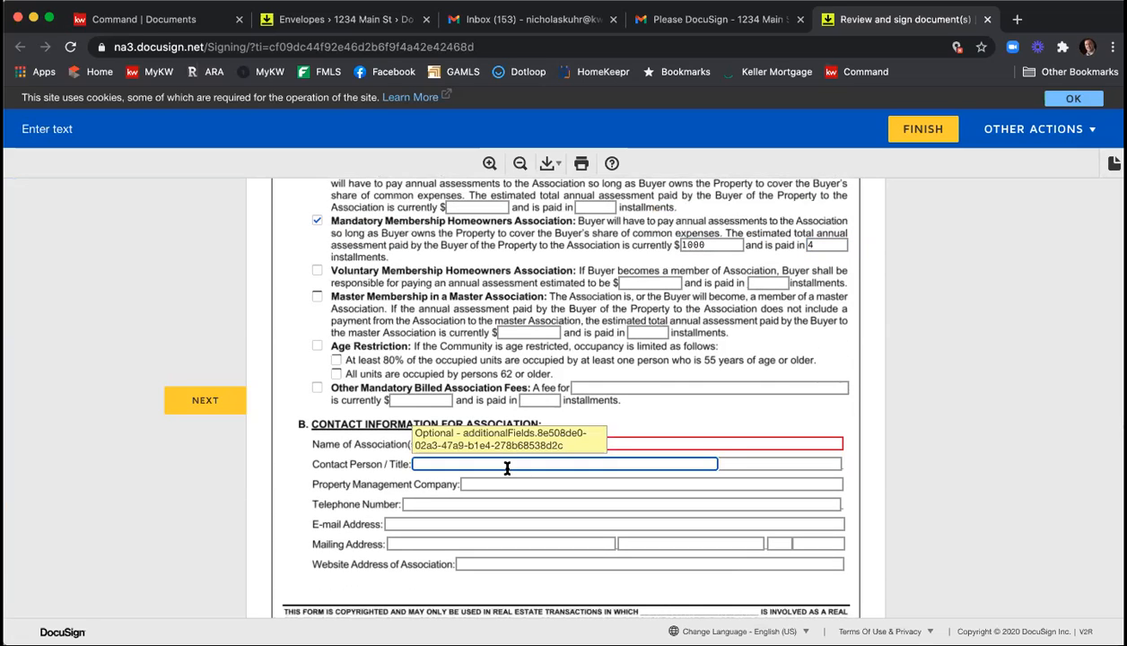
text(Contact Name)
key(Tab)
key(Tab)
text(Xompan)
text(Comp)
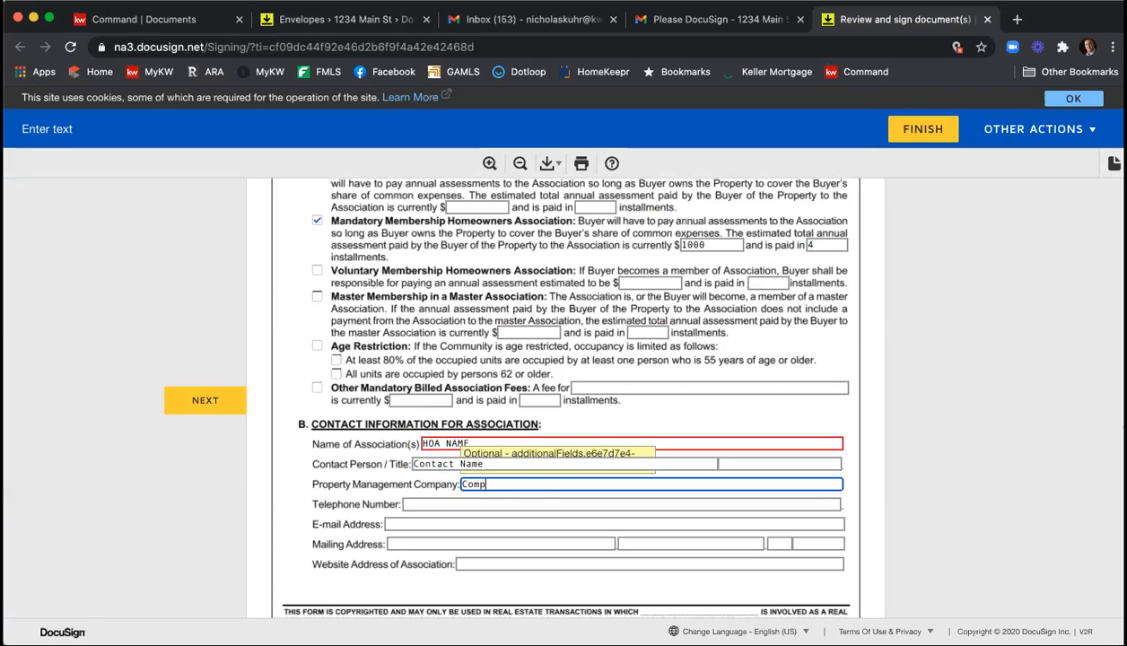
text(any)
key(Tab)
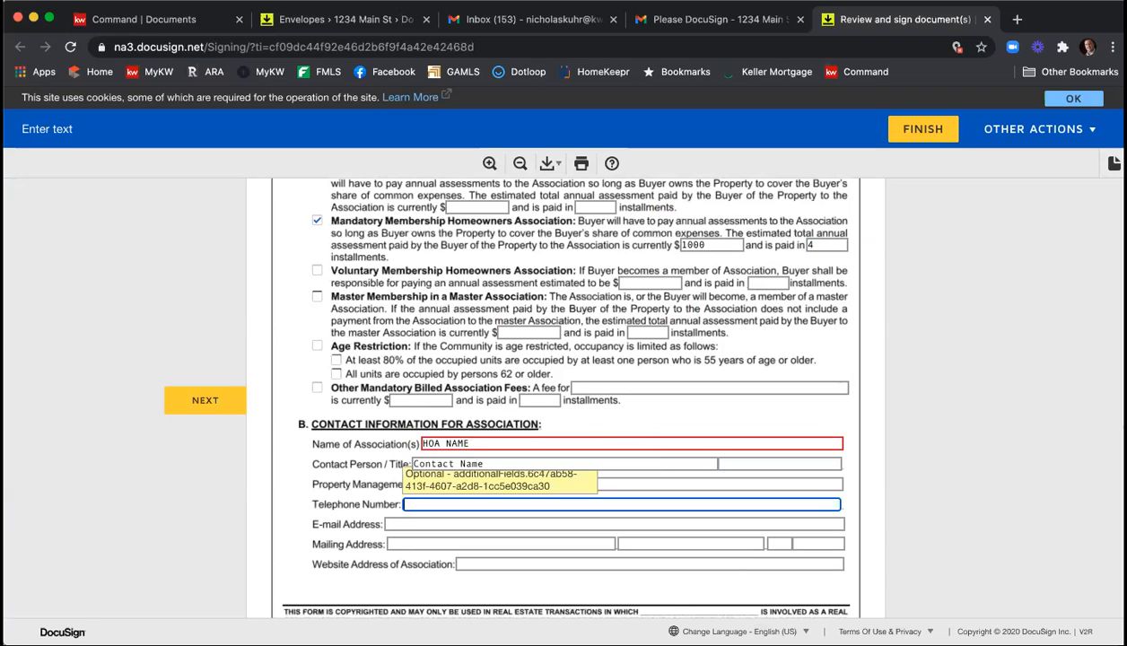
text(122-456-7894)
Cap the buyer's transfer, initiation and administrative fees at $150 and state that there is not a special assessment.
scroll(541, 521, down, 1)
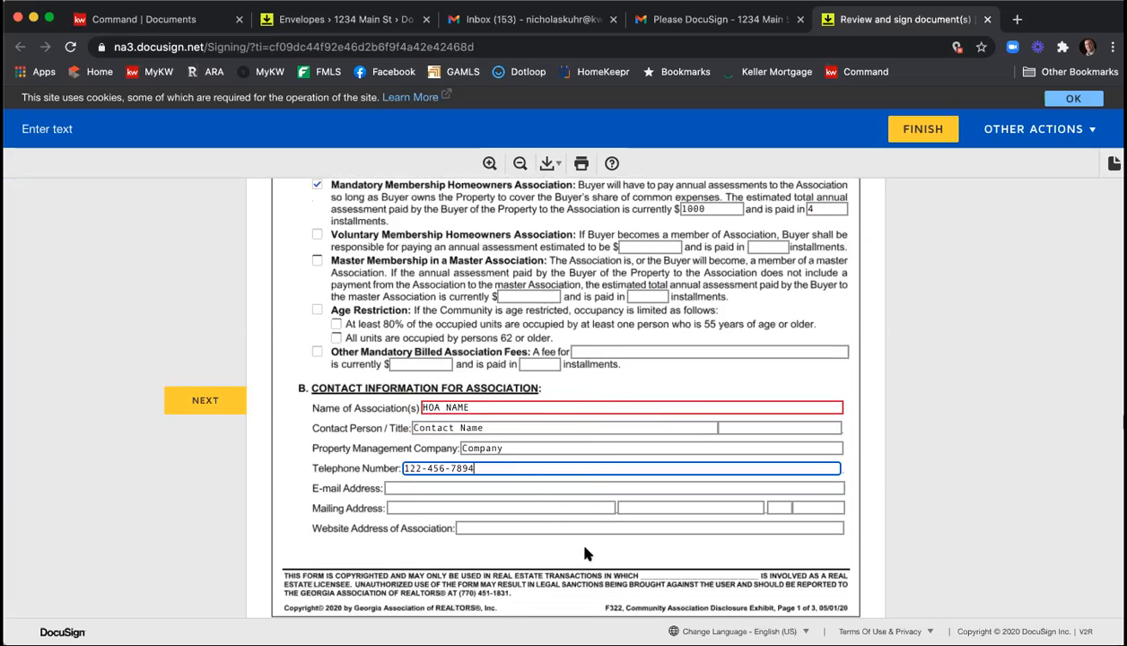
scroll(473, 496, down, 4)
scroll(473, 491, down, 5)
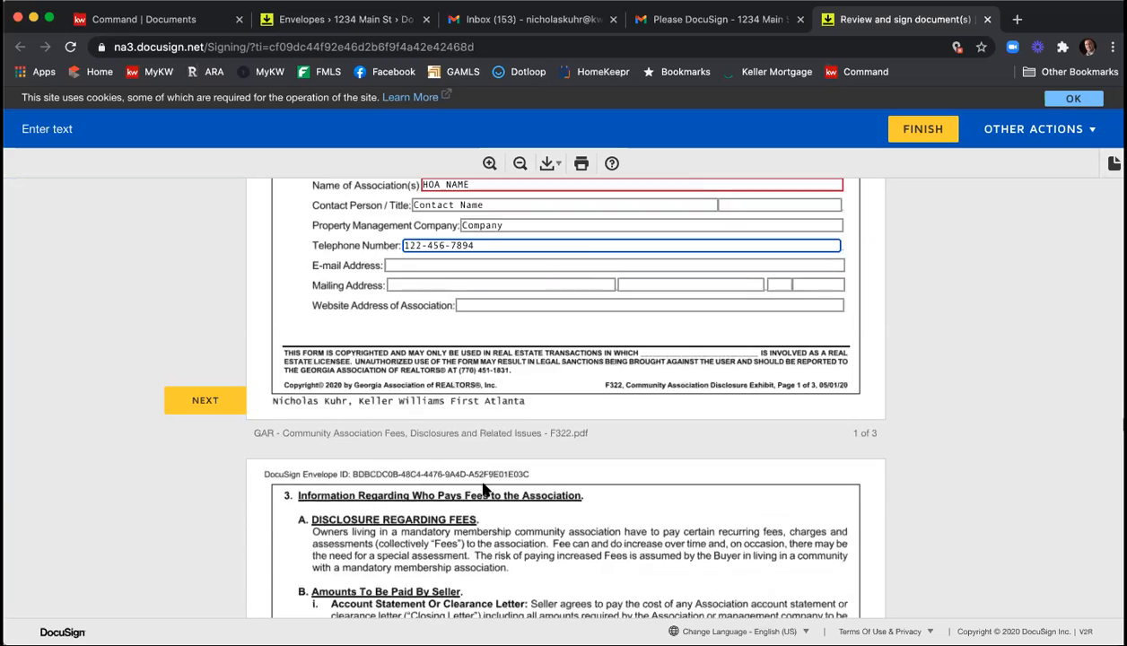
scroll(482, 473, down, 2)
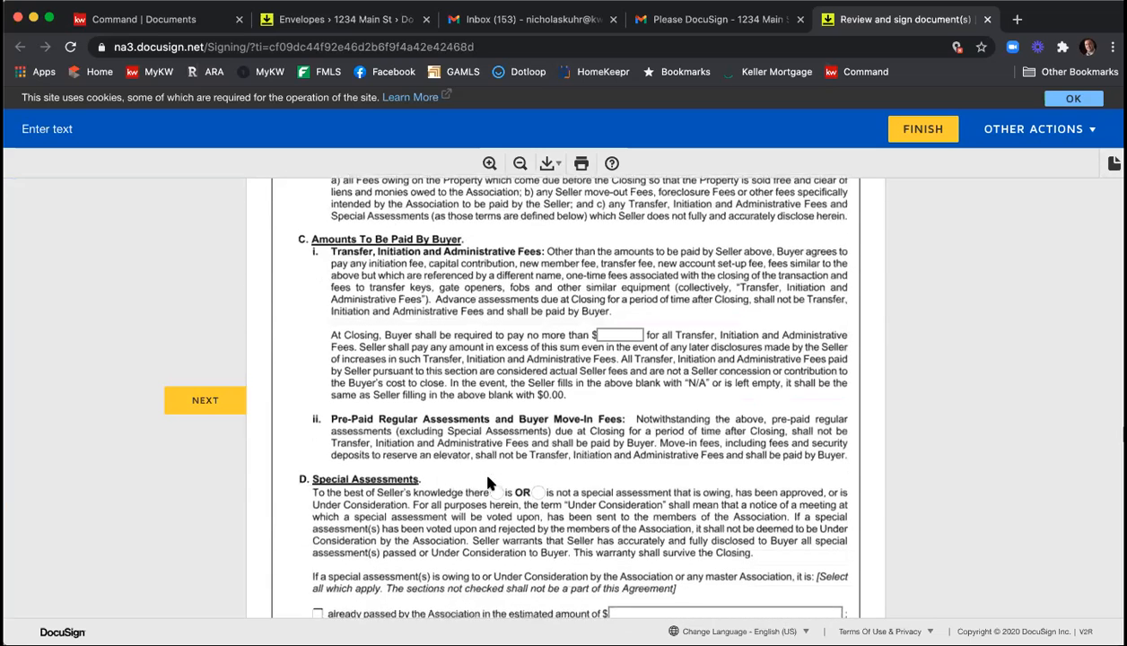
click(629, 338)
text(150)
scroll(611, 333, down, 3)
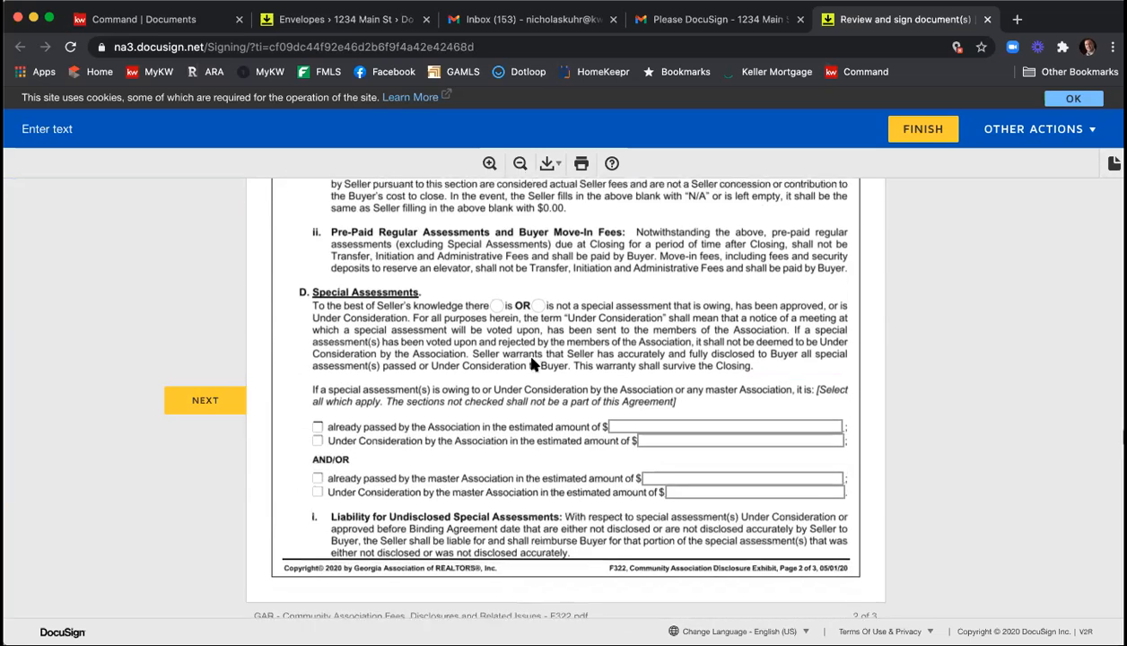
click(539, 301)
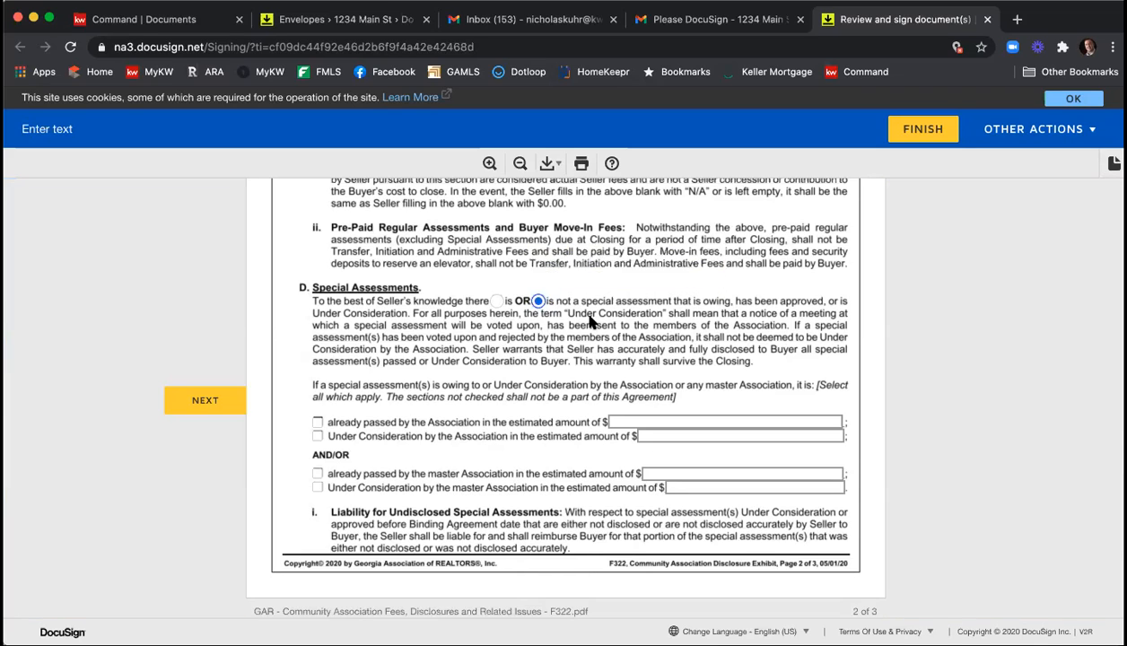
Mark Maintenance of Property with Grounds, Pool, Tennis, Clubhouse and Common Area Insurance as covered by the association's annual assessment.
scroll(584, 306, down, 4)
scroll(598, 323, down, 6)
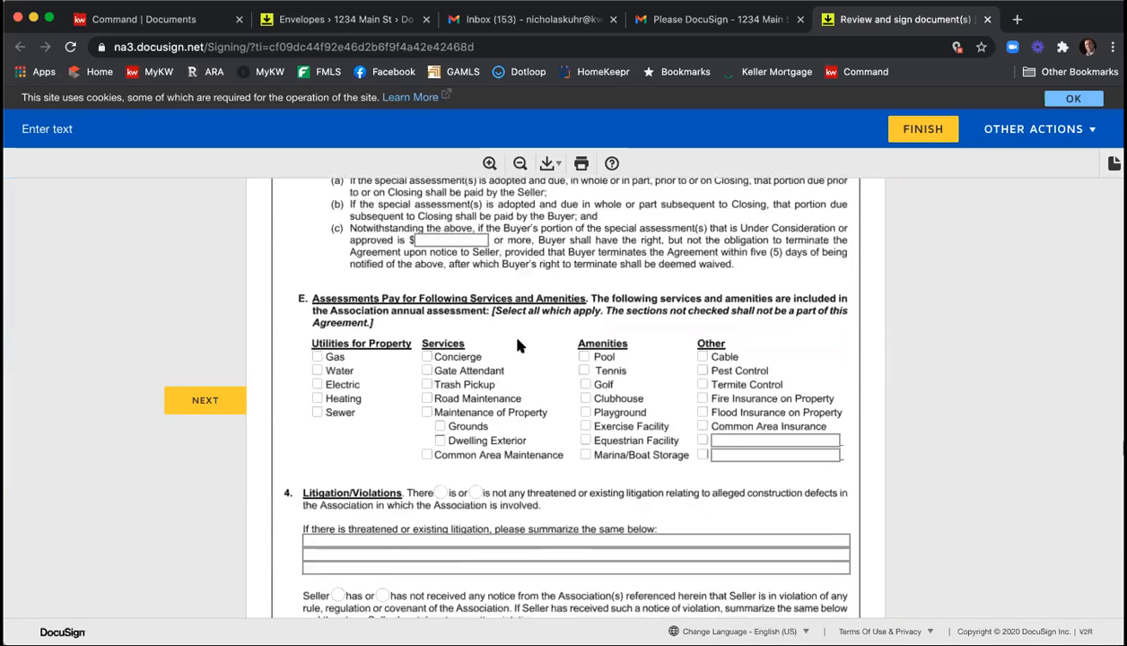
click(427, 399)
click(439, 426)
click(427, 411)
click(428, 398)
click(584, 356)
click(584, 370)
click(585, 398)
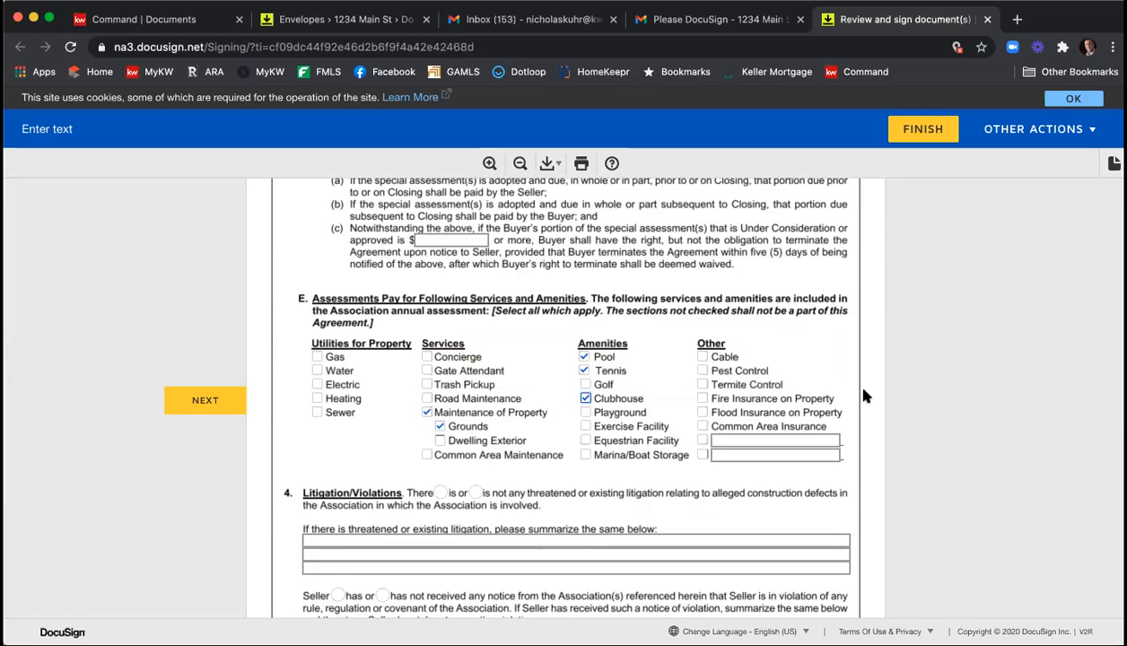
scroll(865, 389, down, 1)
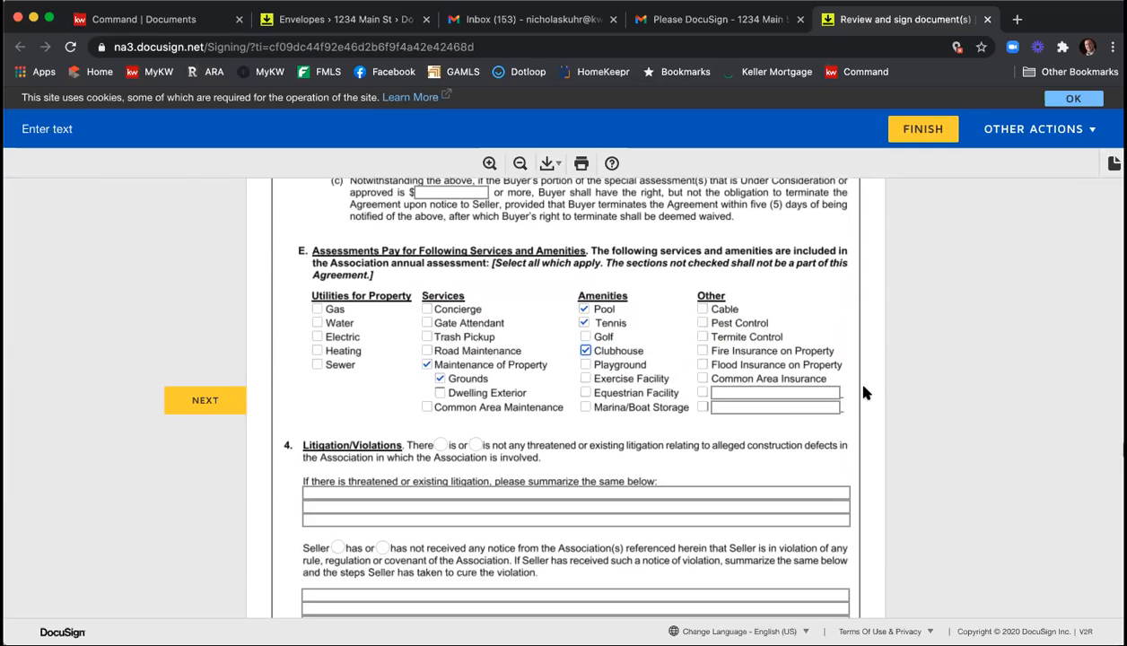
click(701, 380)
State that there is not any litigation and that the seller has not received violation notices, and initial the community association disclosure.
scroll(691, 384, down, 2)
click(475, 365)
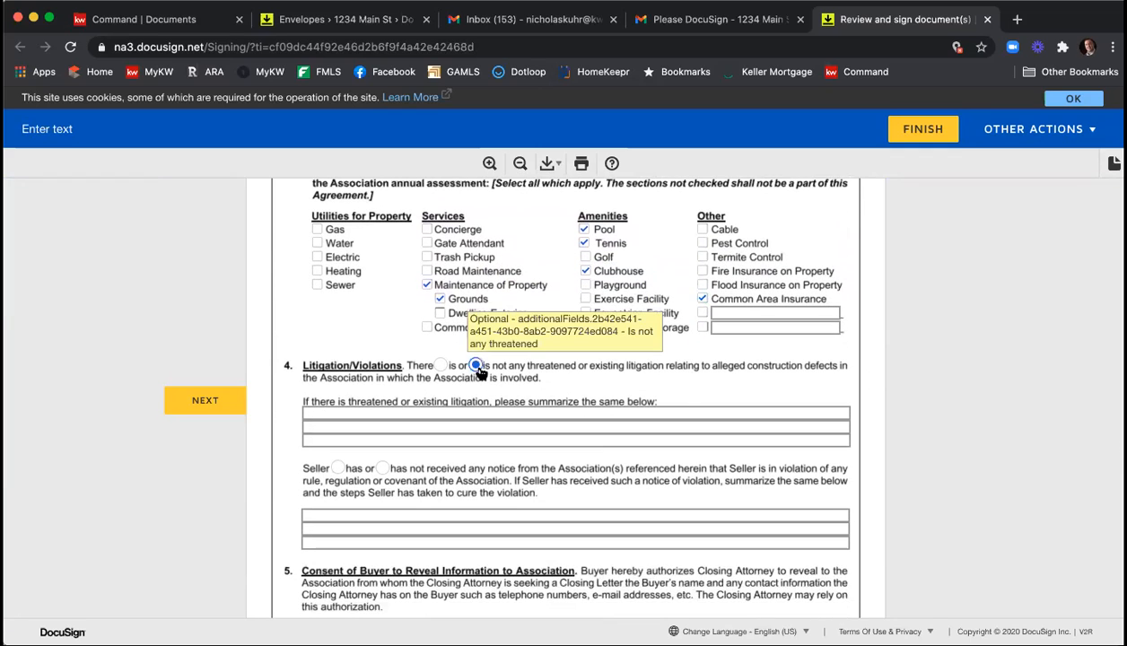
scroll(471, 363, down, 1)
click(382, 416)
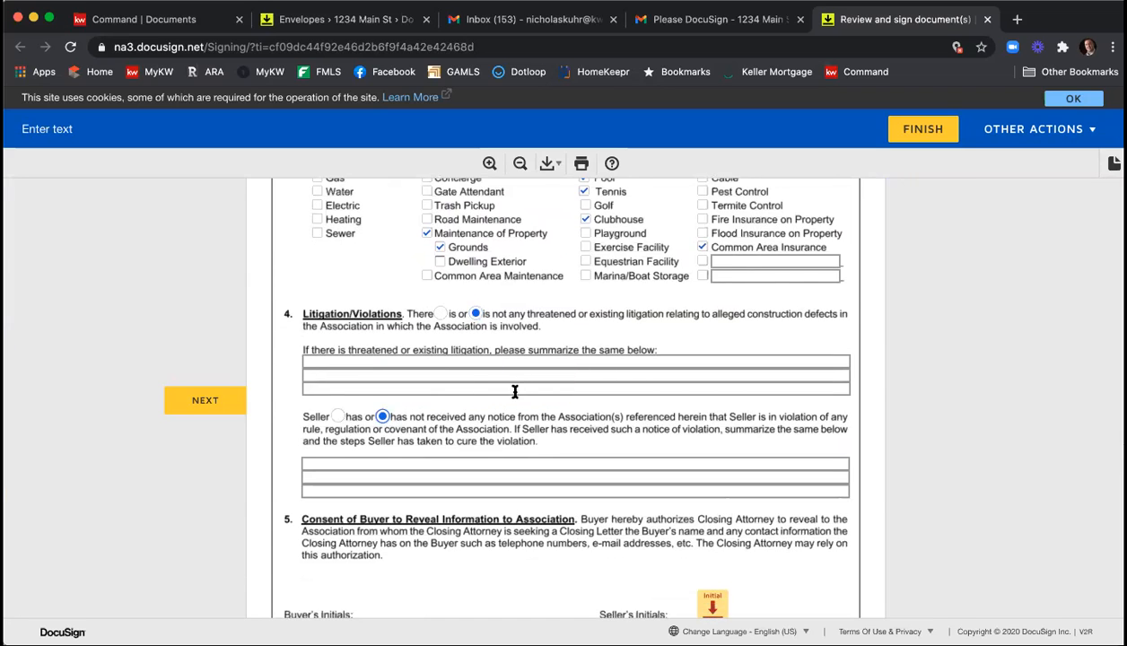
scroll(516, 388, down, 2)
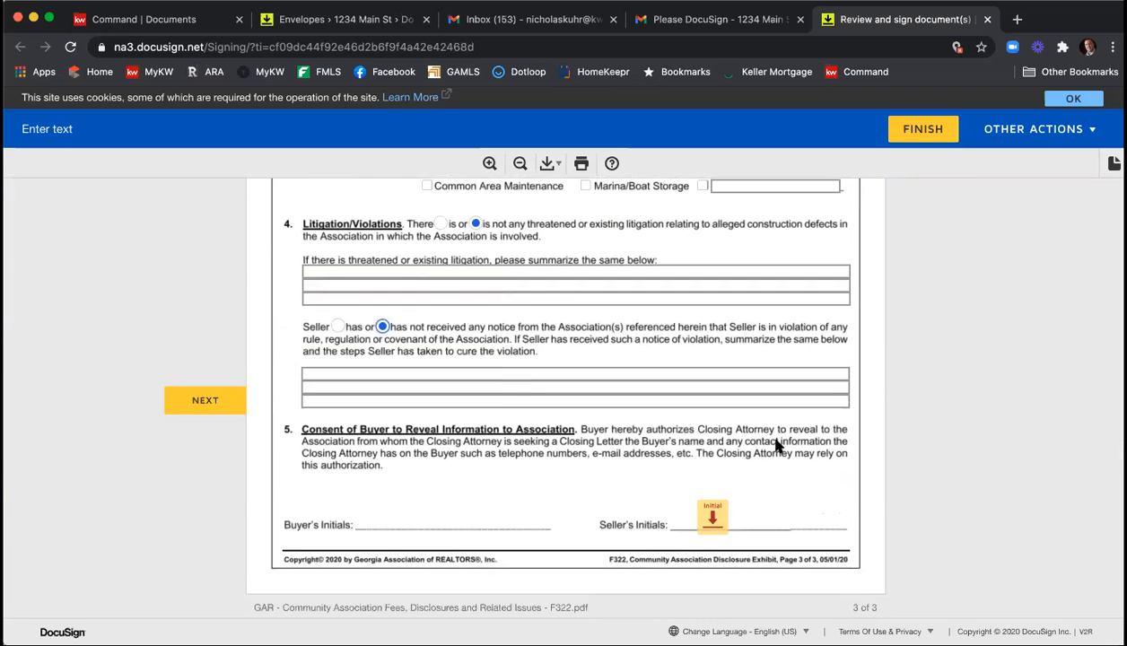
click(712, 514)
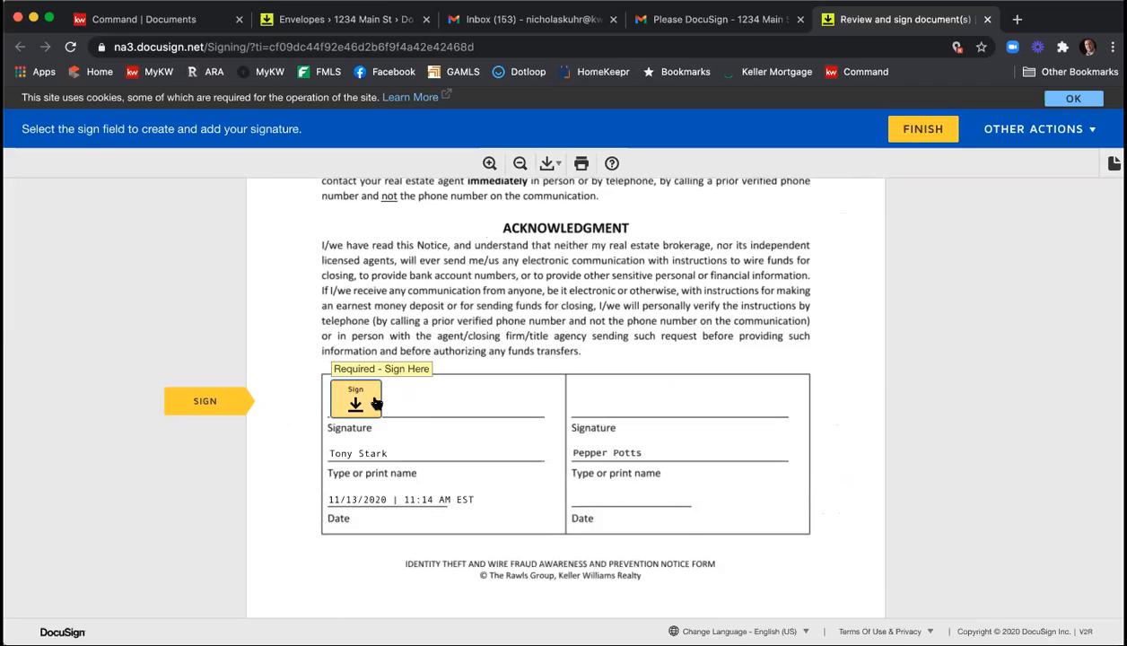
Sign the identity theft and wire fraud notice, and initial and sign the Purchase and Sale Agreement as the first seller.
click(375, 403)
click(318, 401)
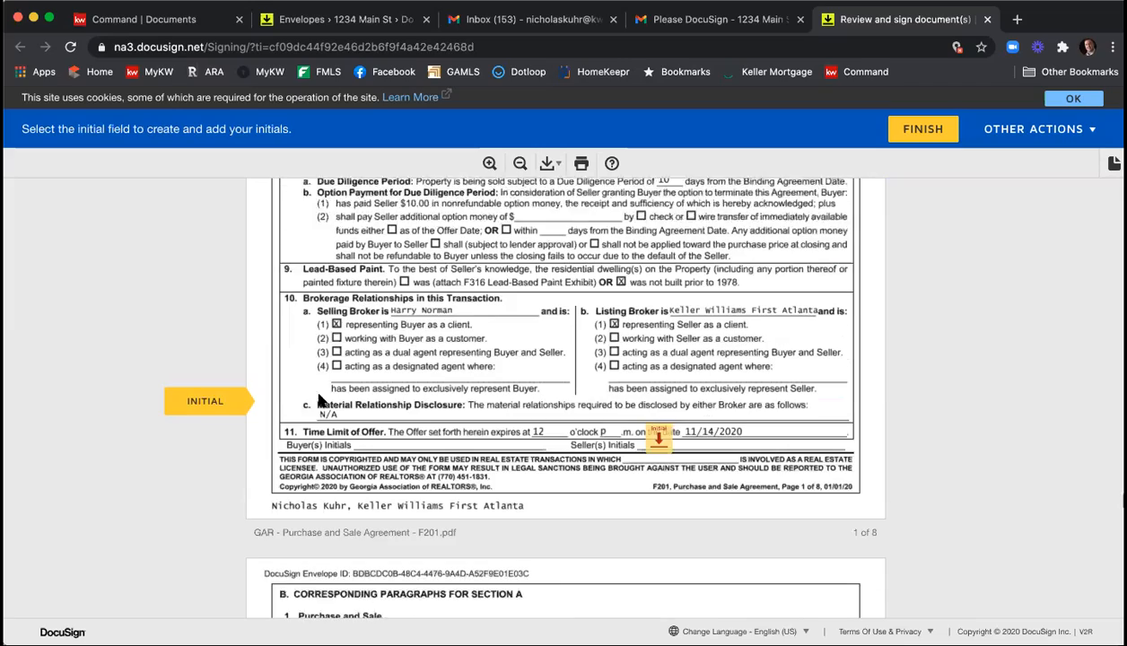
click(648, 391)
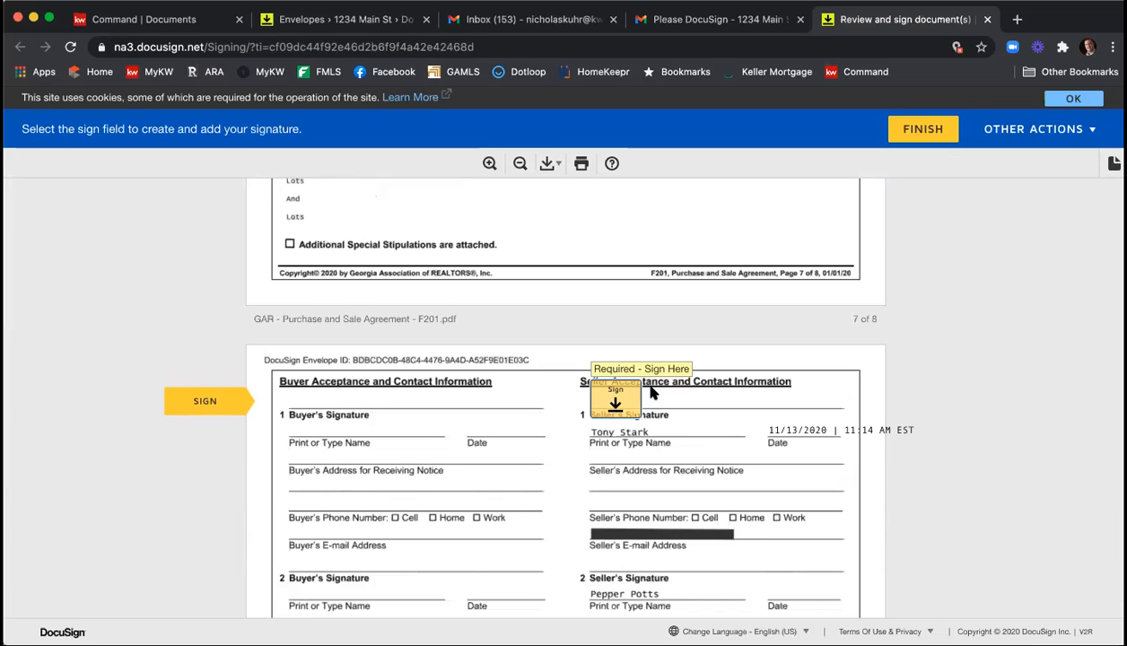
scroll(521, 335, up, 5)
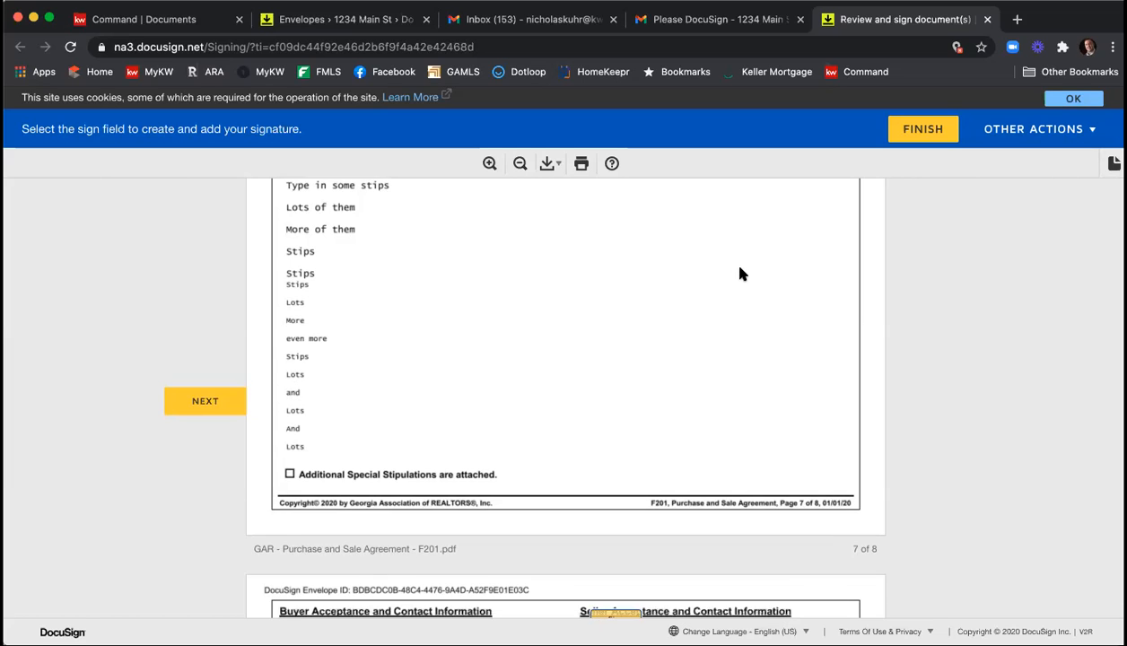
scroll(736, 271, down, 5)
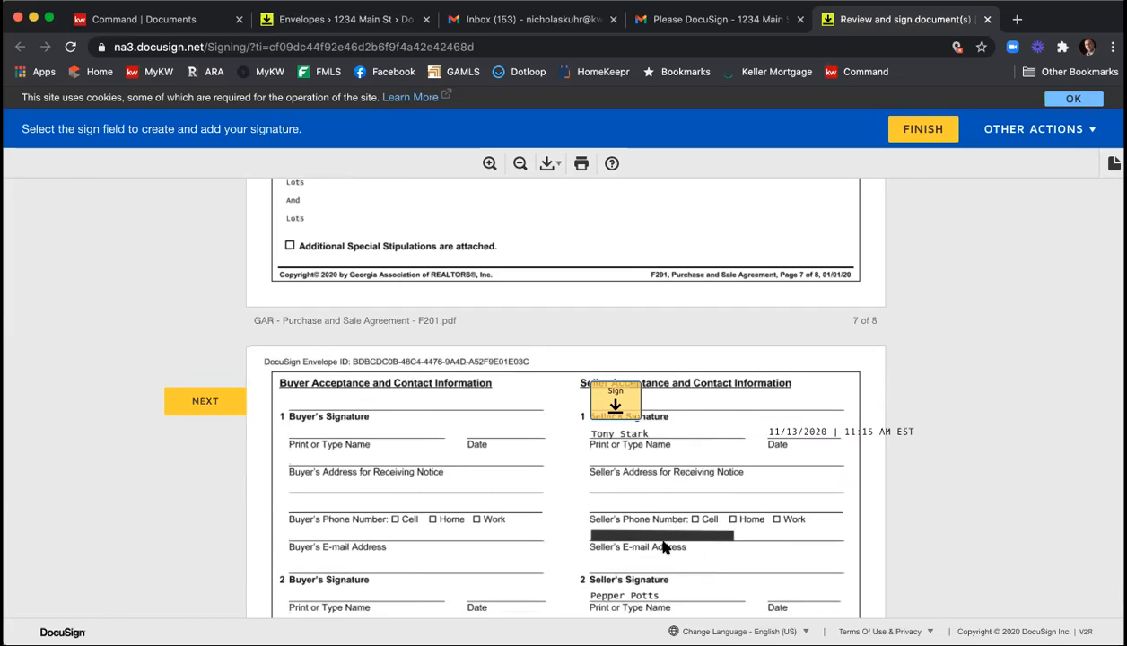
click(610, 401)
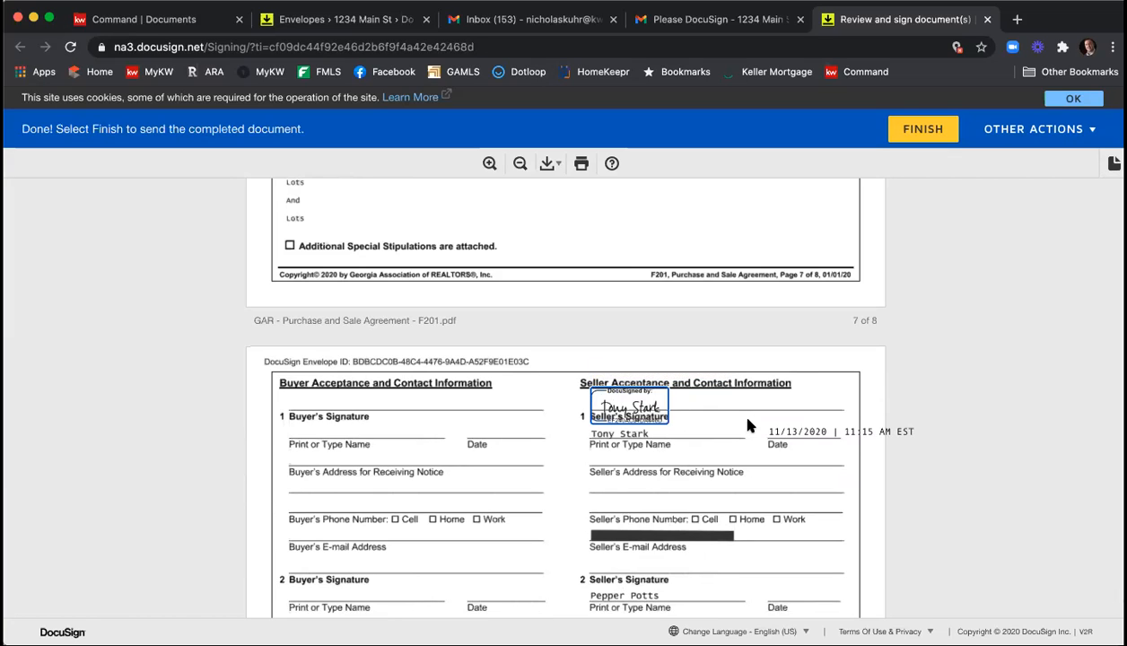
Finish the first seller's signing without creating a DocuSign account, and delete that seller's signing-request email.
click(914, 132)
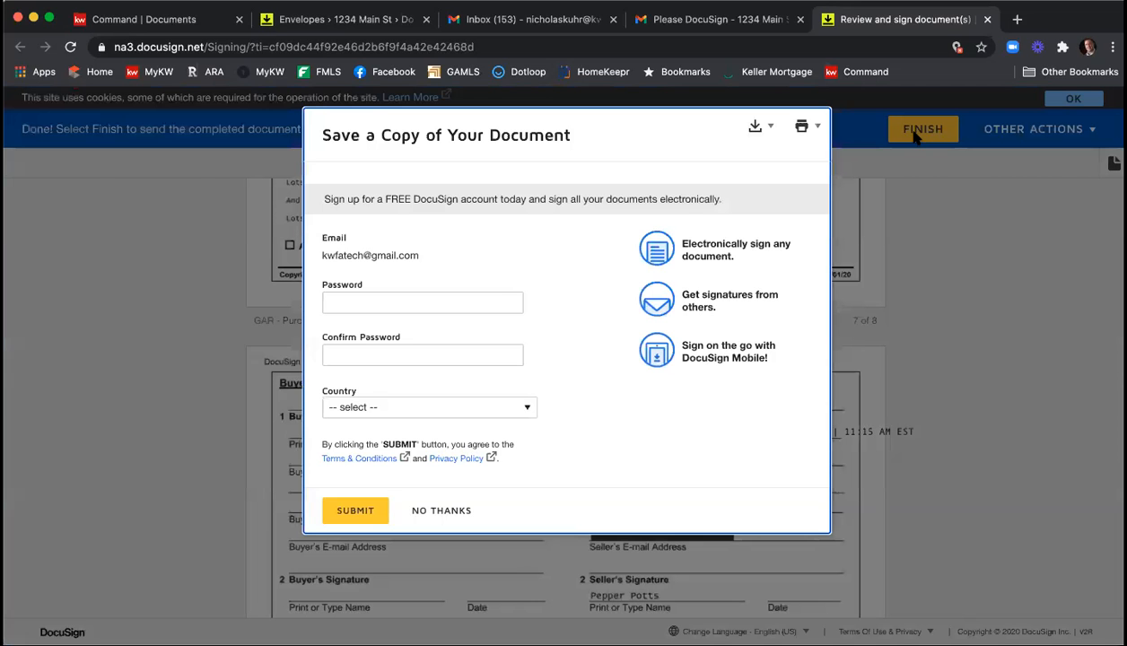
click(458, 508)
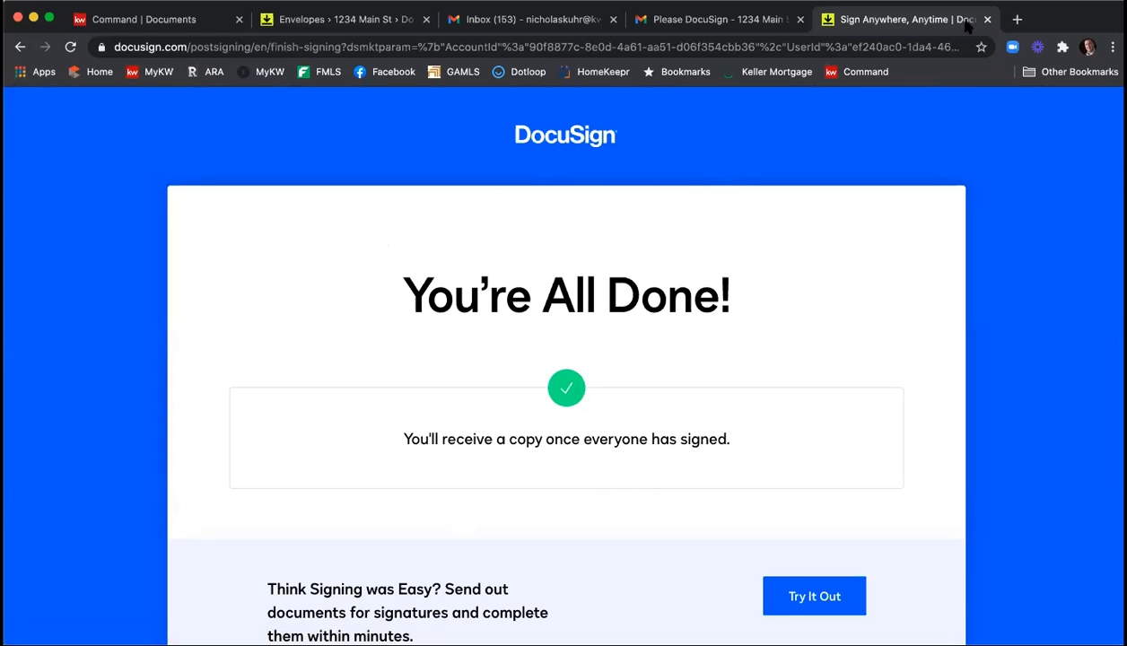
key(super+w)
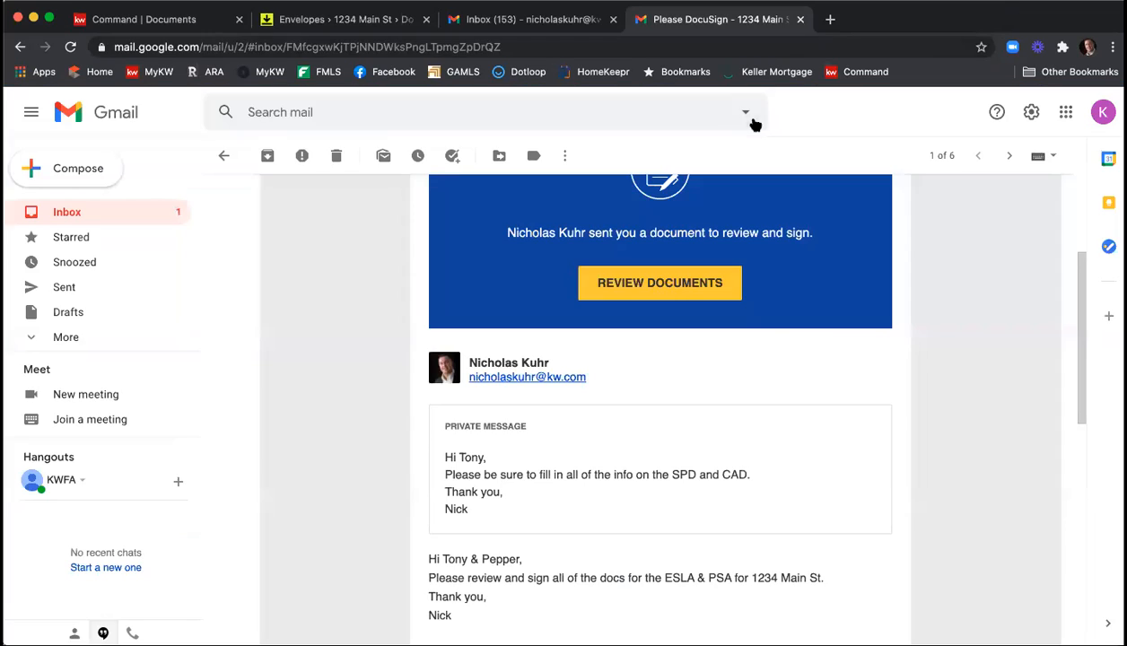
click(335, 156)
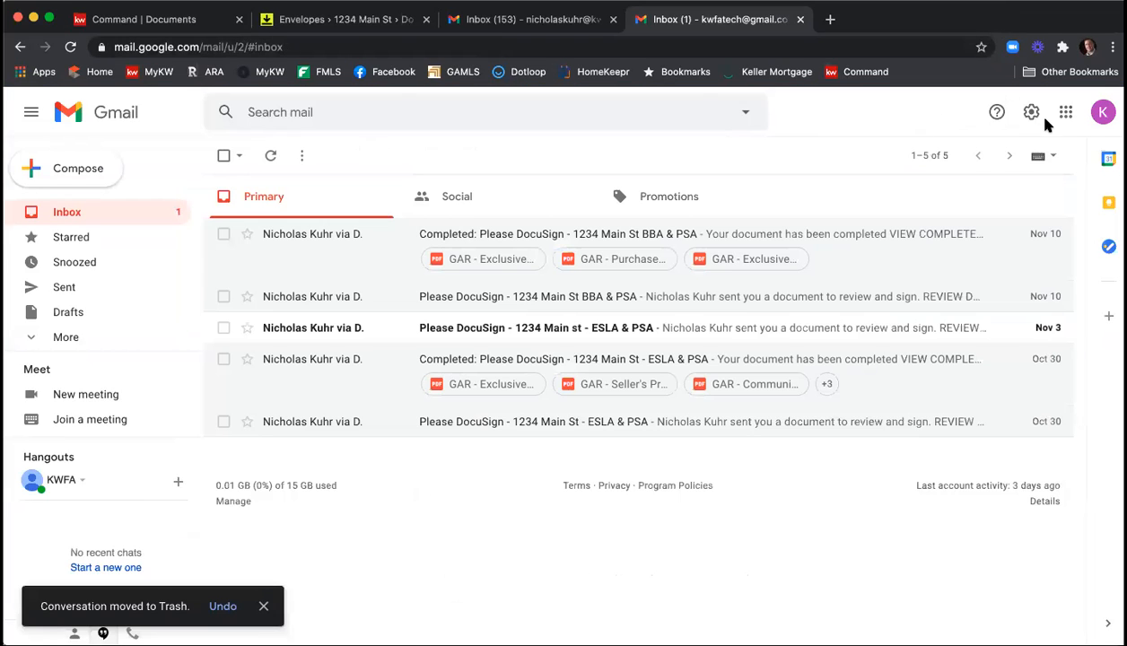
Switch to the second seller's Gmail account, open the "Please DocuSign - 1234 Main St - ESLA & PSA" email and dismiss the mail-checking error.
click(1102, 113)
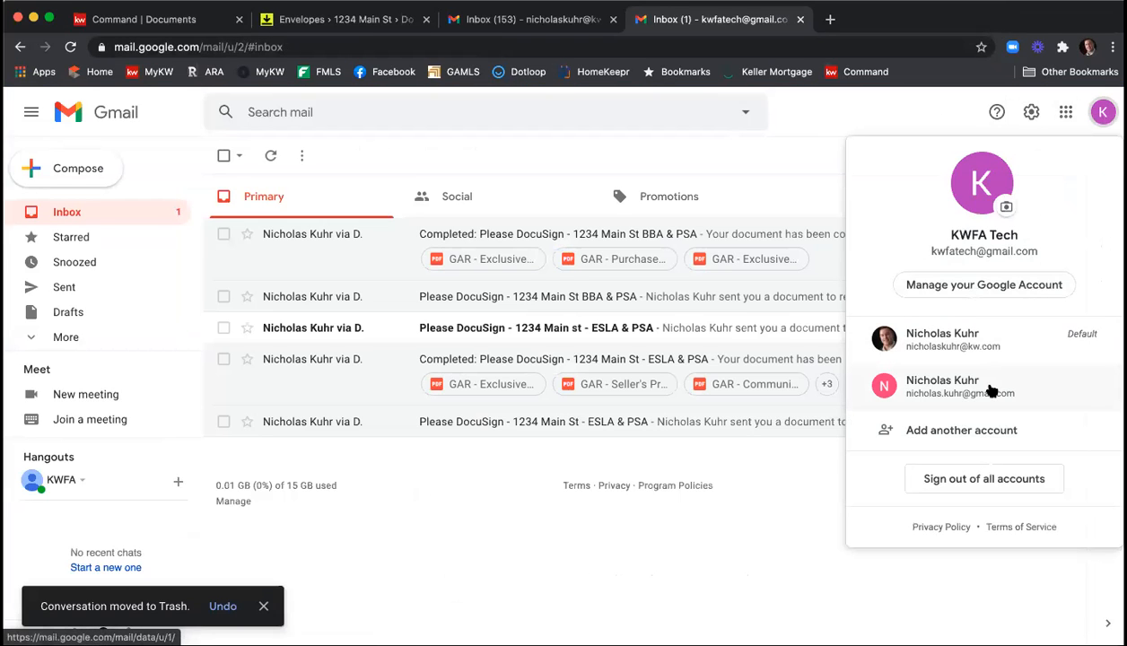
click(922, 388)
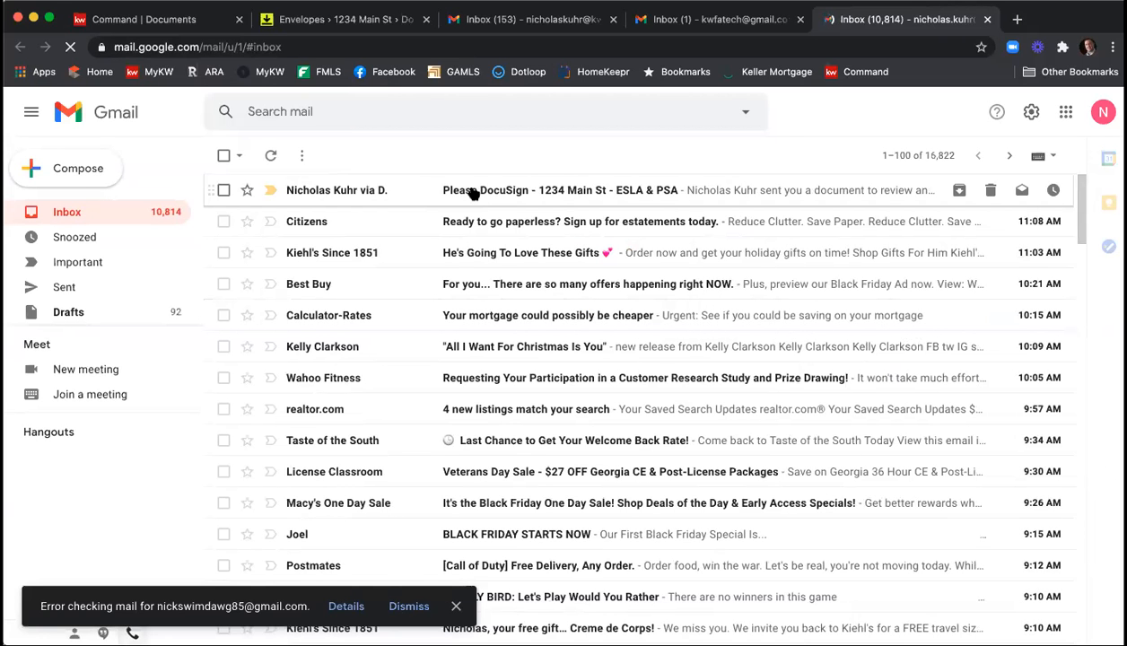
click(476, 199)
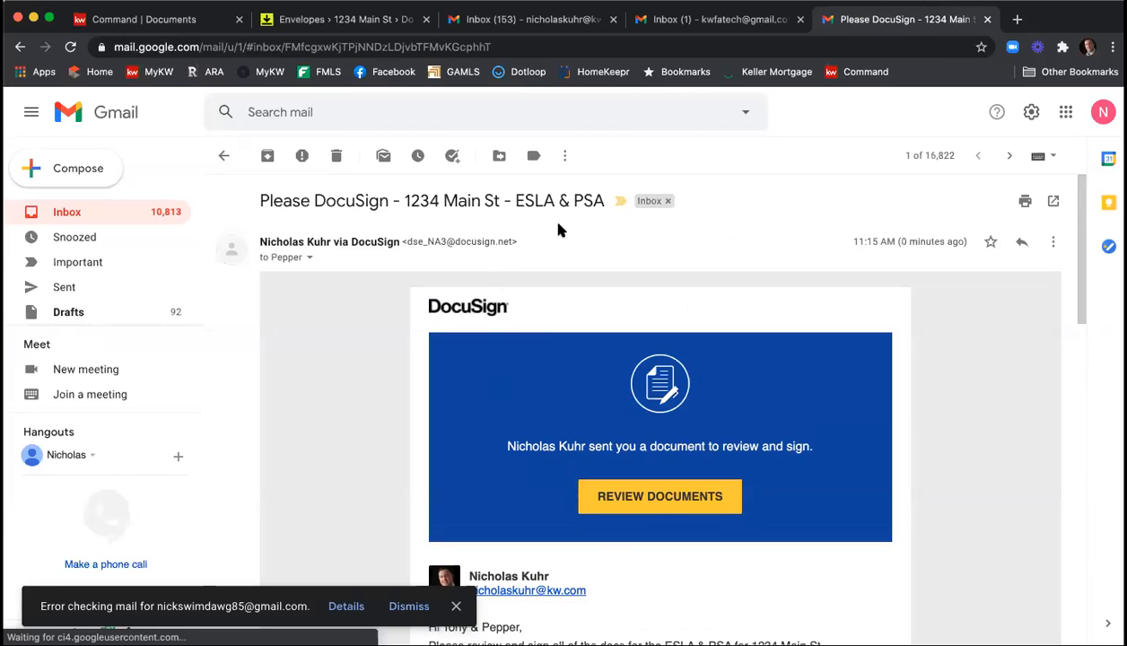
scroll(558, 229, down, 3)
scroll(558, 230, down, 2)
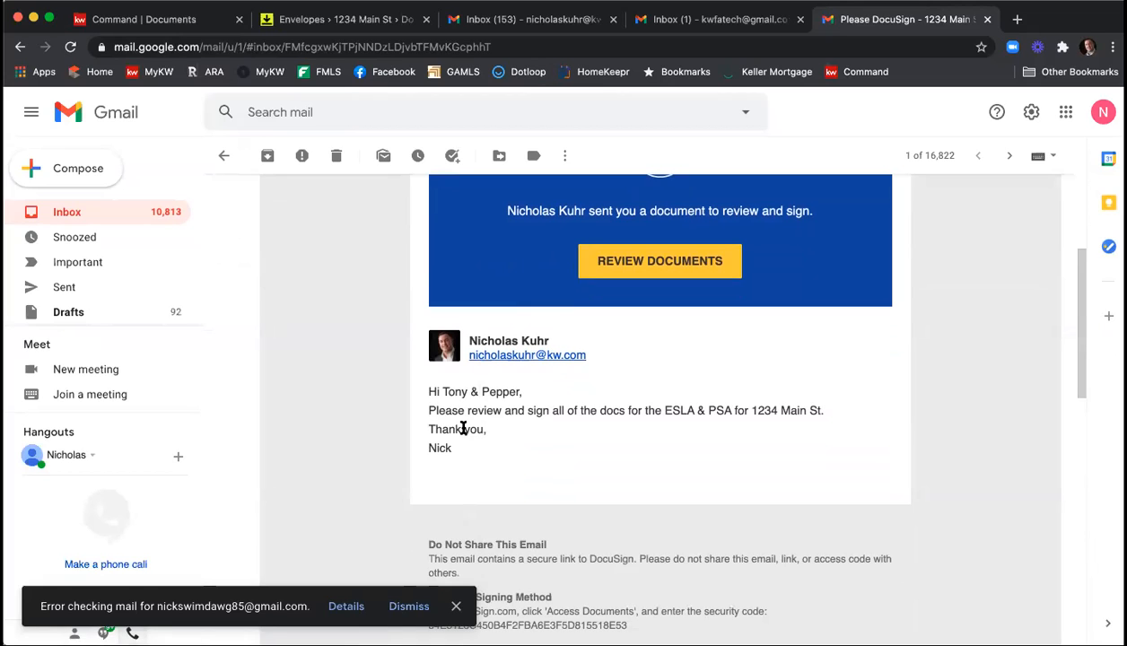
click(399, 605)
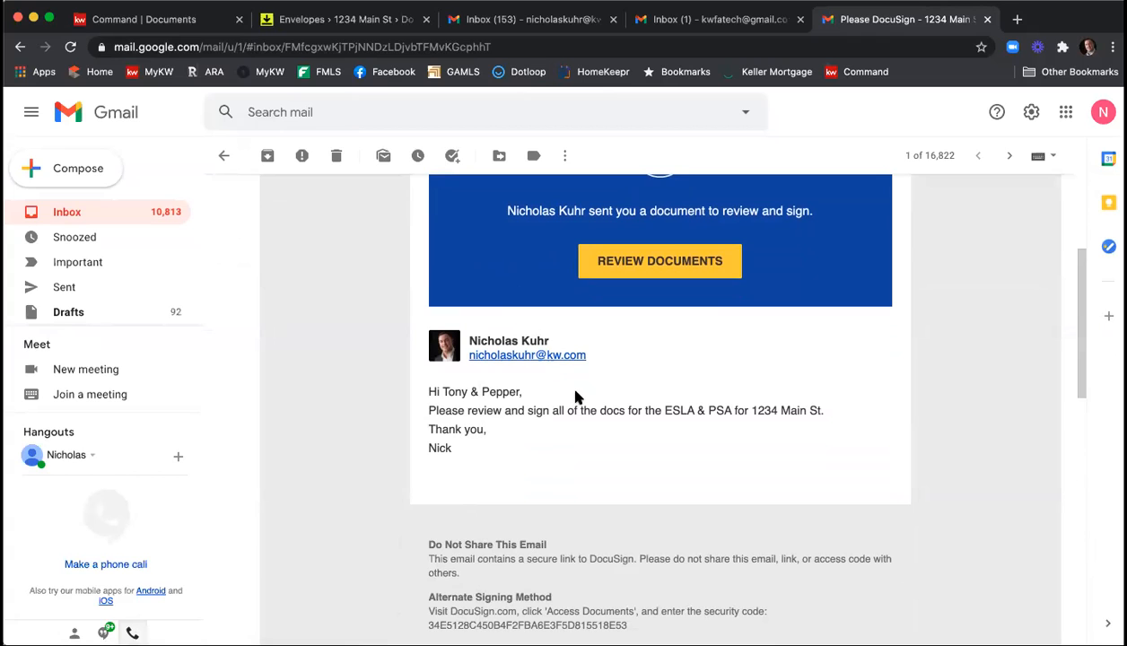
Open the envelope's documents from the email and agree to use electronic records and signatures.
click(634, 262)
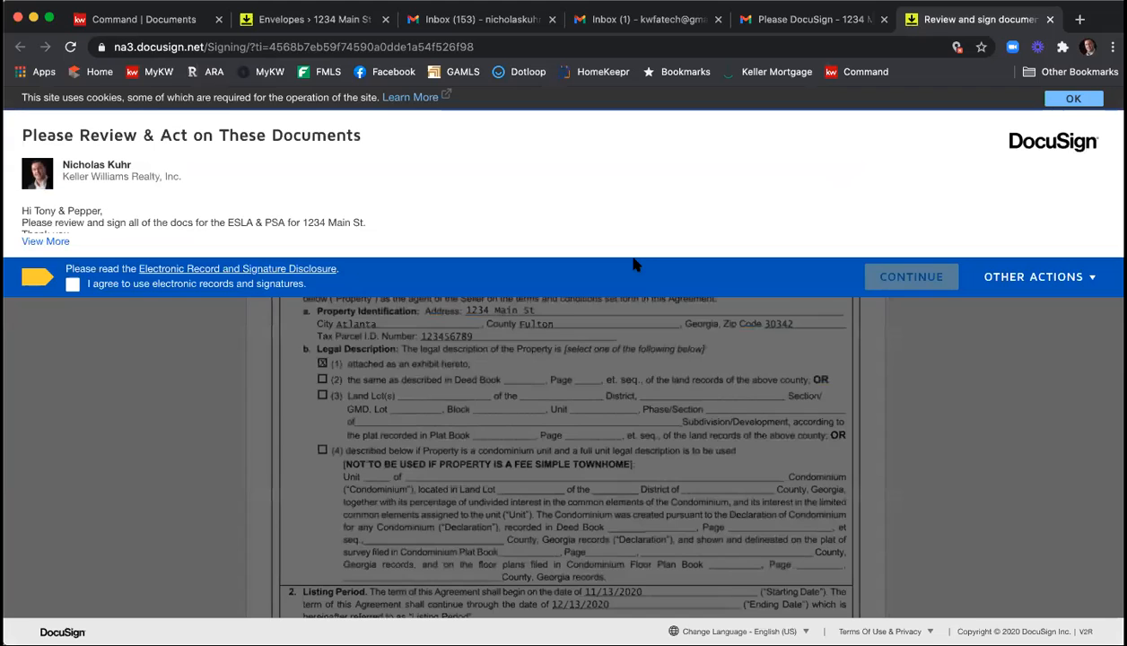
click(74, 285)
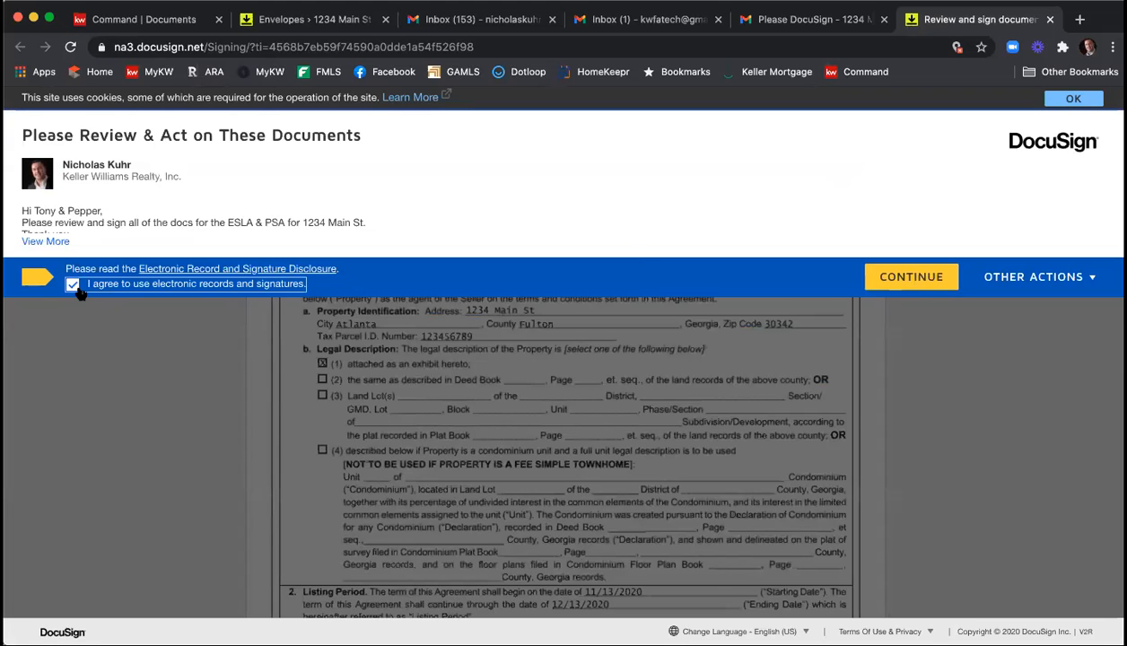
click(909, 283)
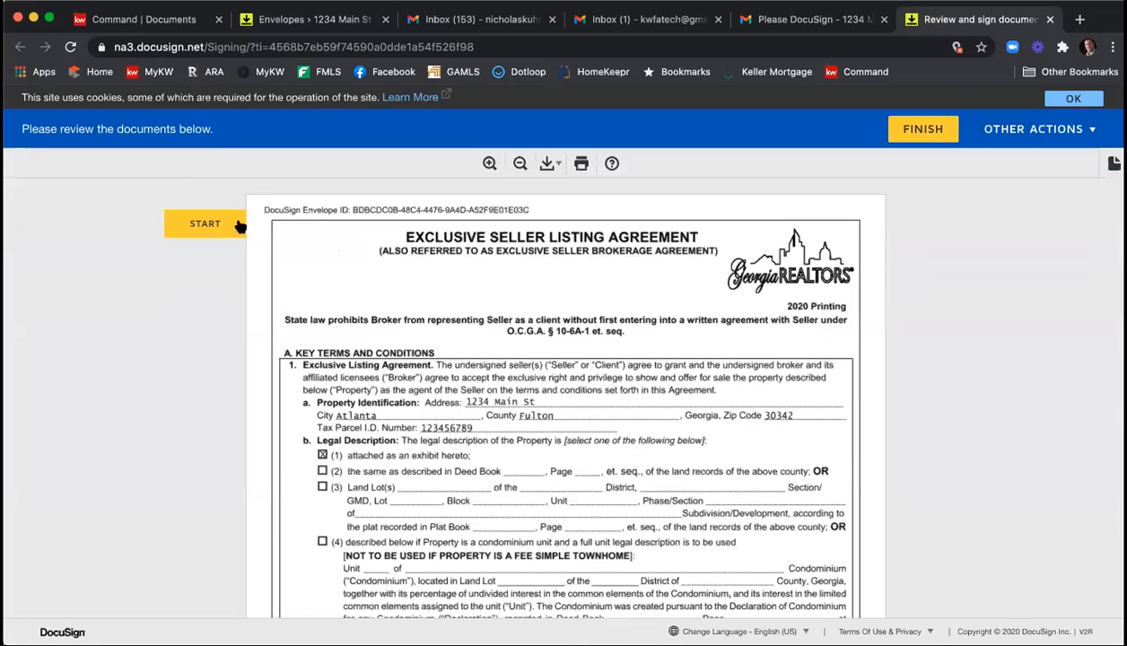
Adopt the suggested signature and initials and sign the Exclusive Seller Listing Agreement as the second seller.
click(238, 226)
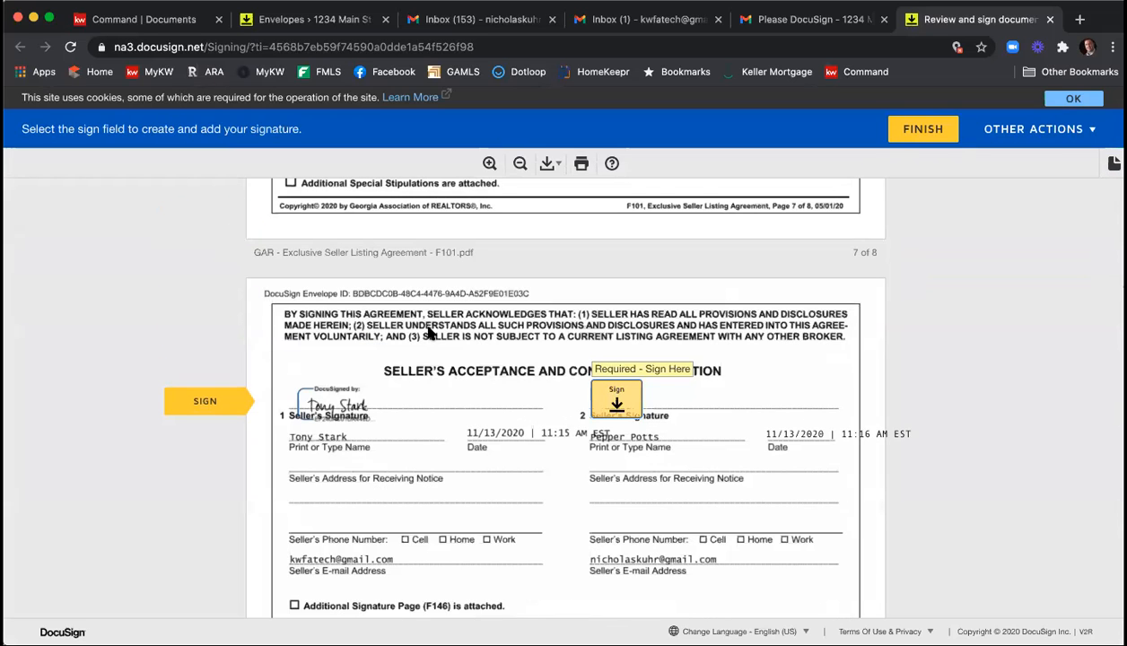
click(618, 404)
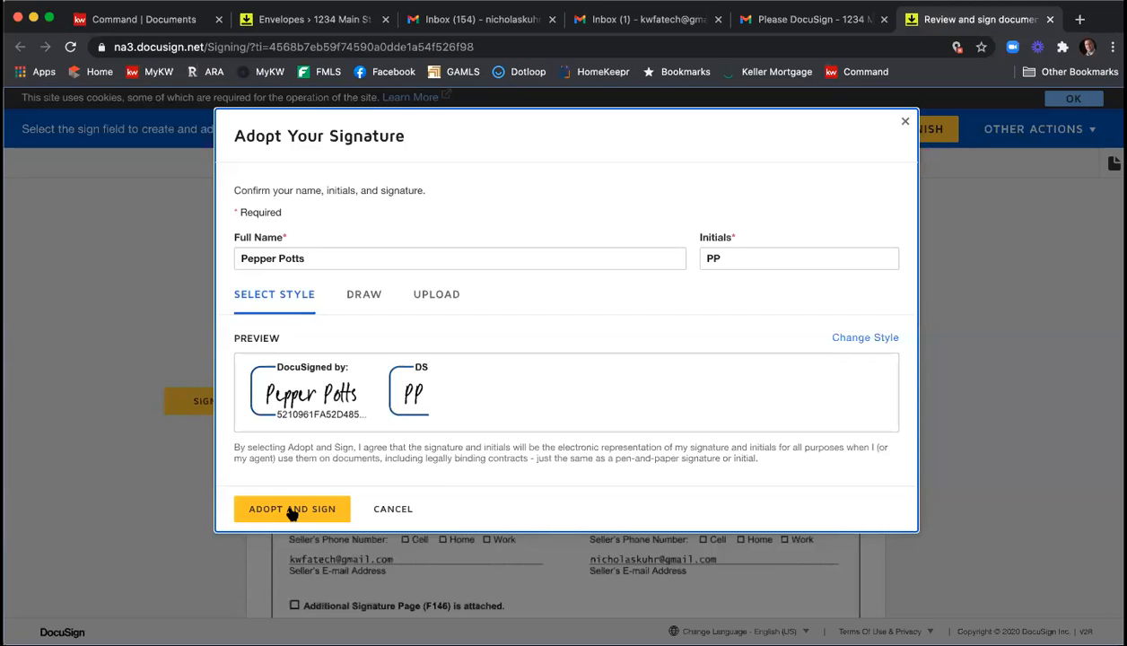
click(291, 506)
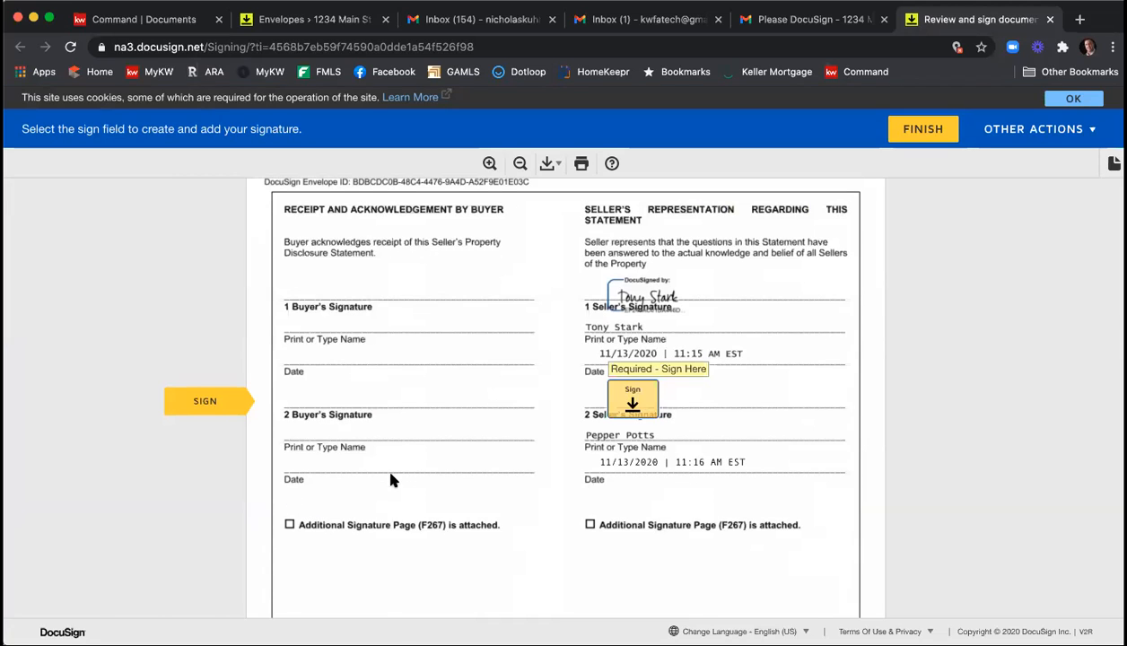
Review the answers throughout the Seller's Property Disclosure Statement and sign it as the second seller.
scroll(529, 444, up, 20)
scroll(533, 437, up, 20)
scroll(539, 434, down, 5)
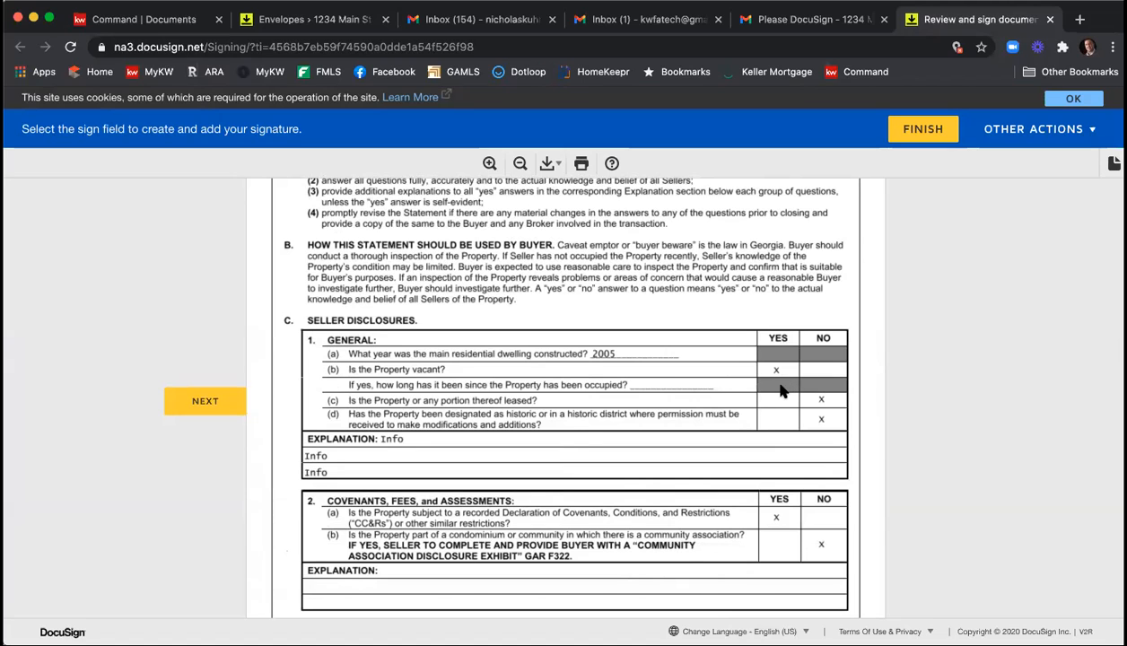
scroll(781, 395, down, 3)
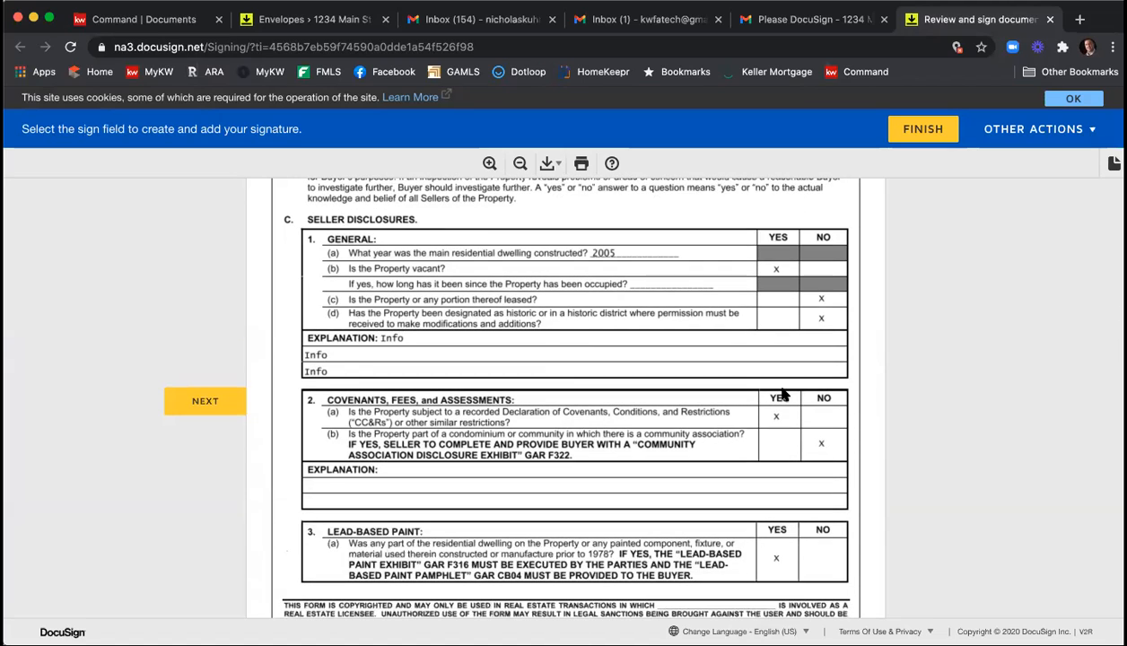
scroll(781, 395, down, 9)
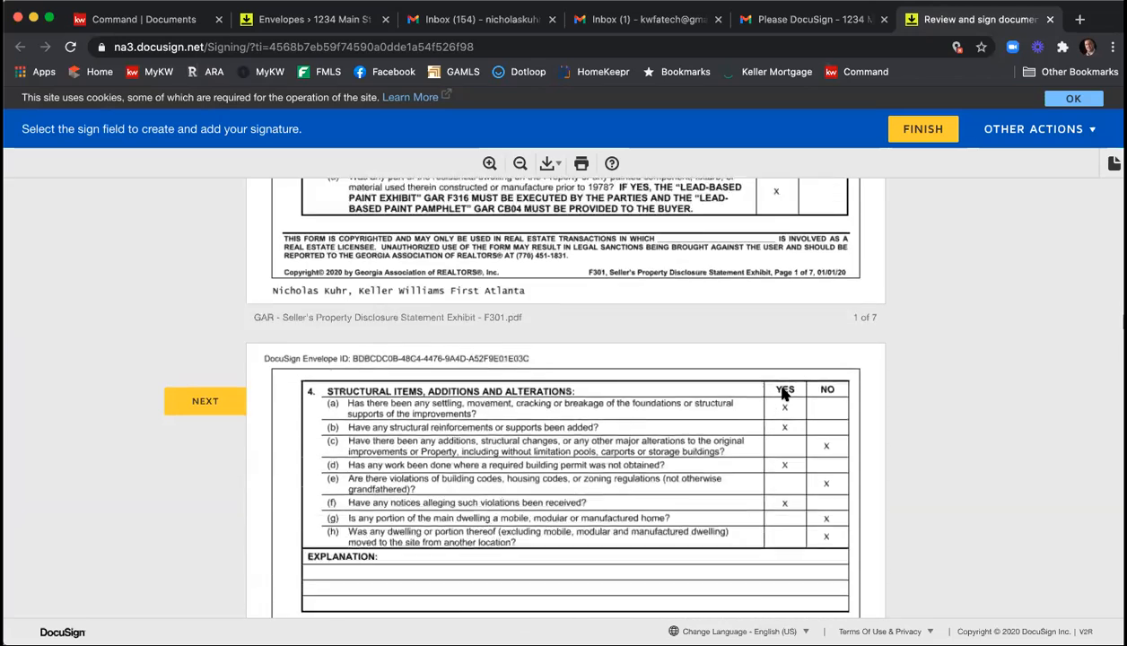
scroll(763, 386, down, 10)
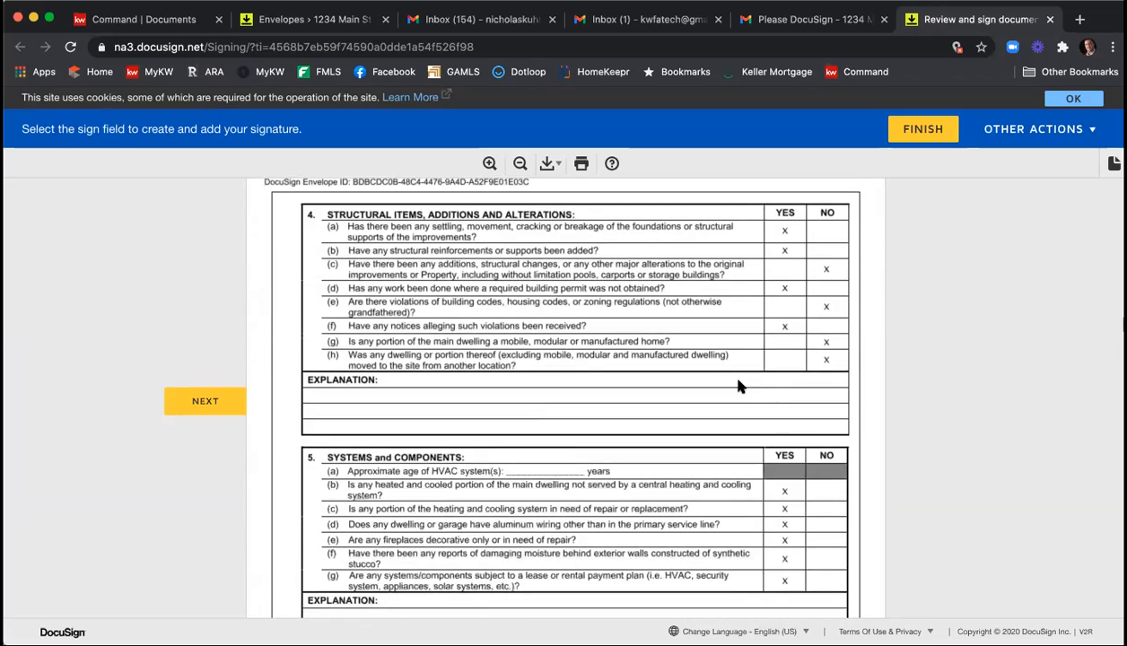
scroll(733, 385, down, 5)
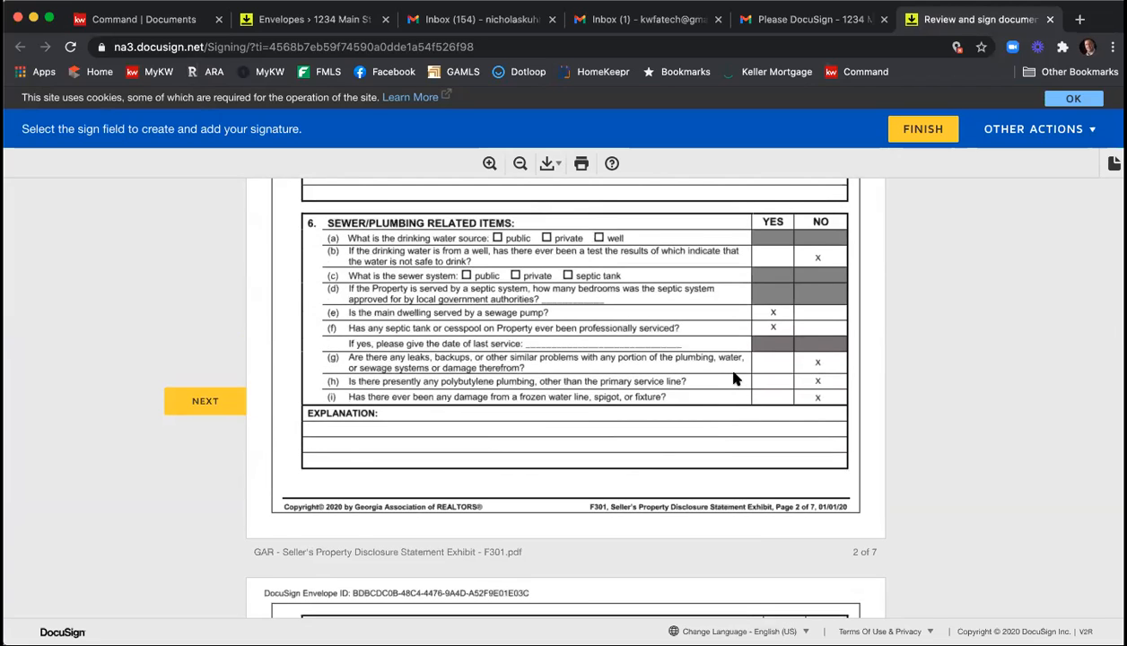
scroll(733, 380, down, 3)
scroll(733, 378, down, 9)
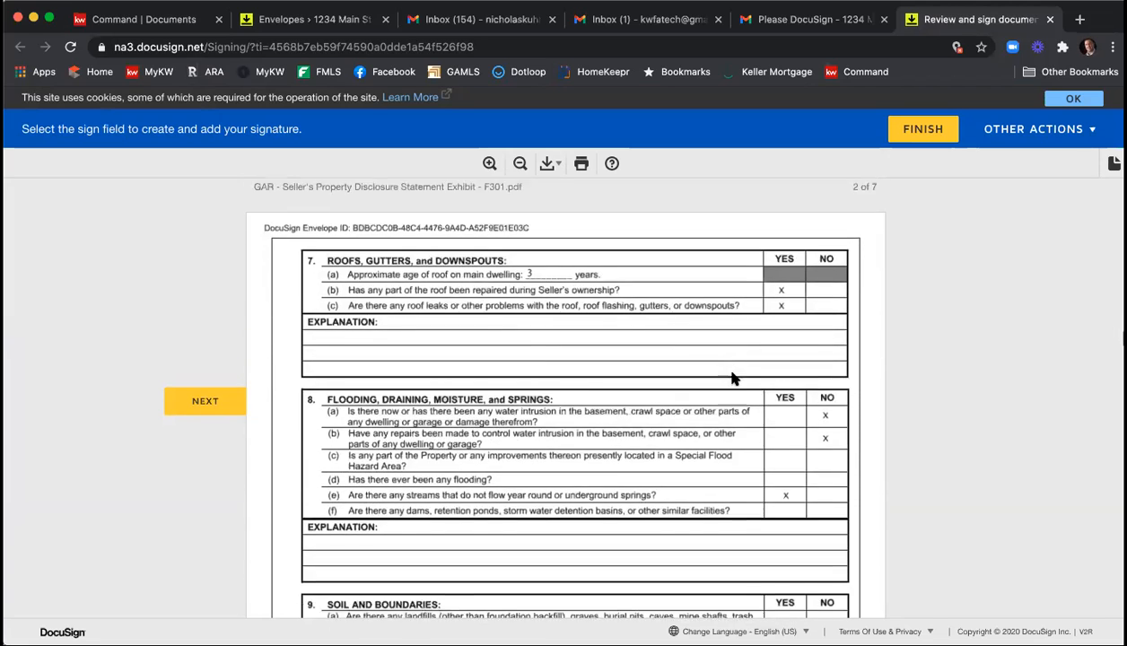
scroll(733, 379, down, 16)
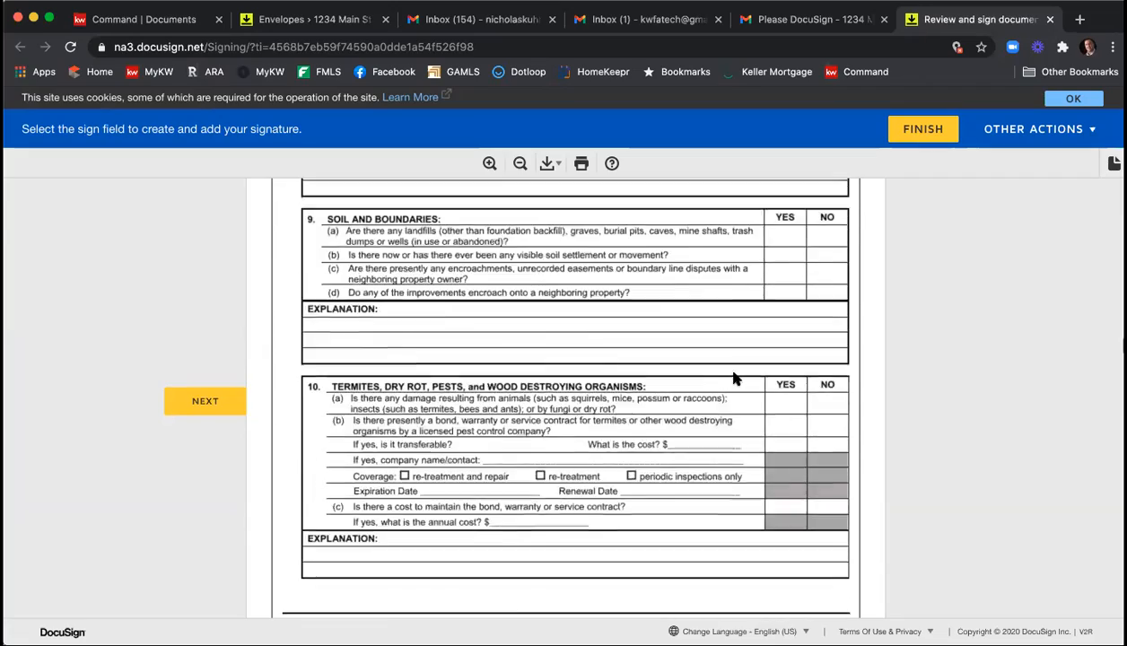
scroll(733, 378, down, 20)
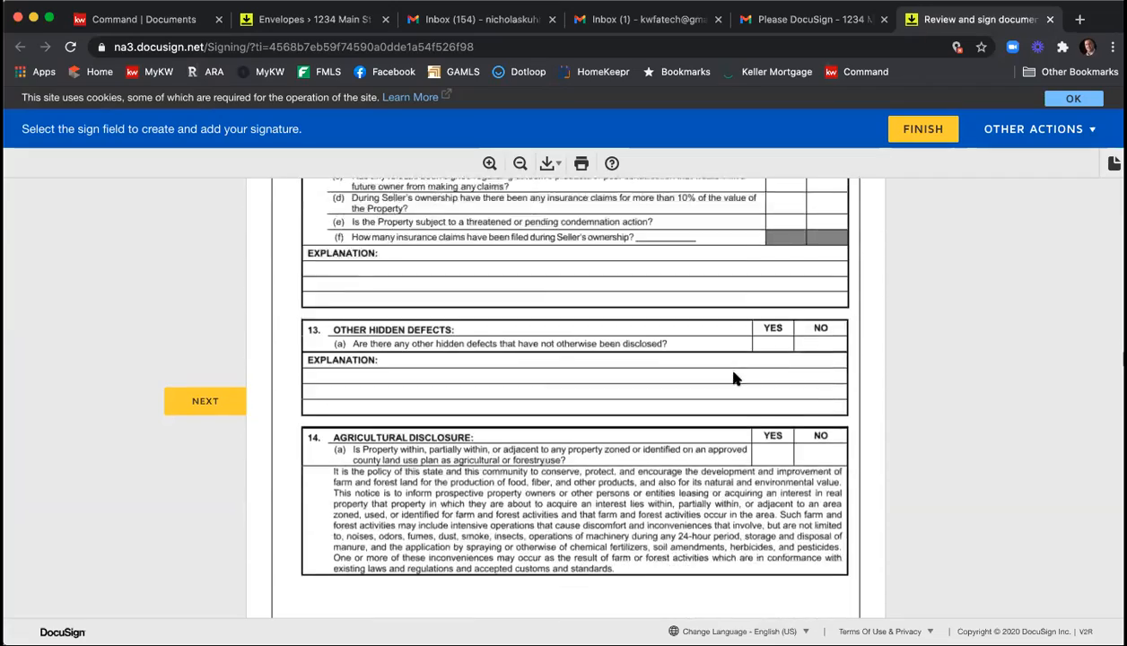
scroll(733, 378, down, 20)
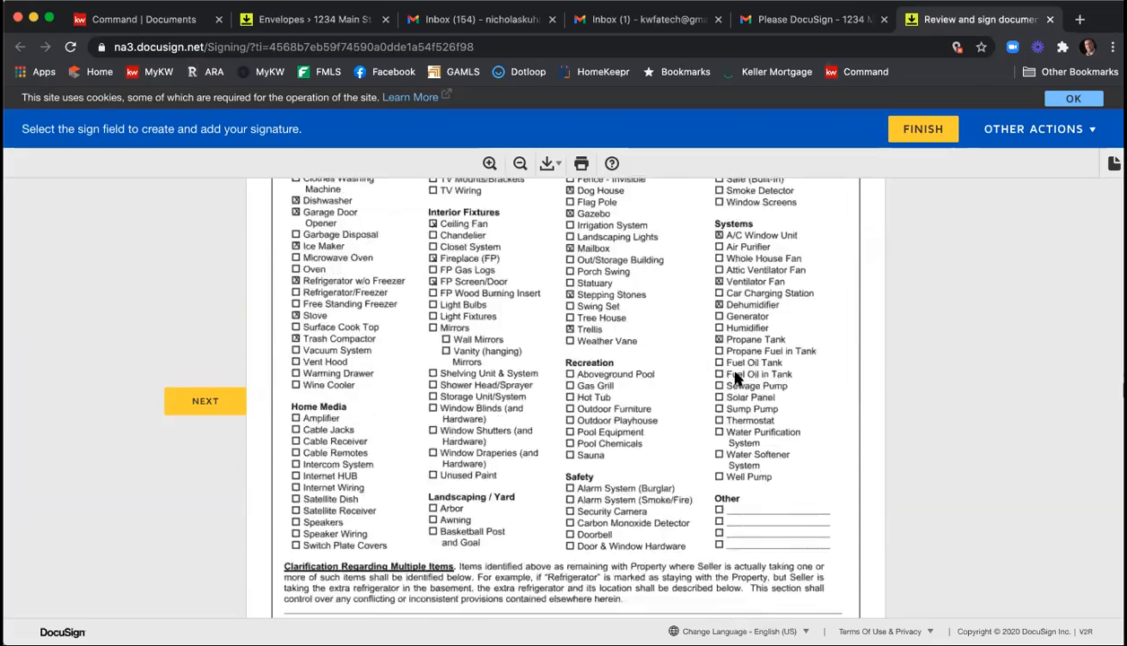
click(619, 249)
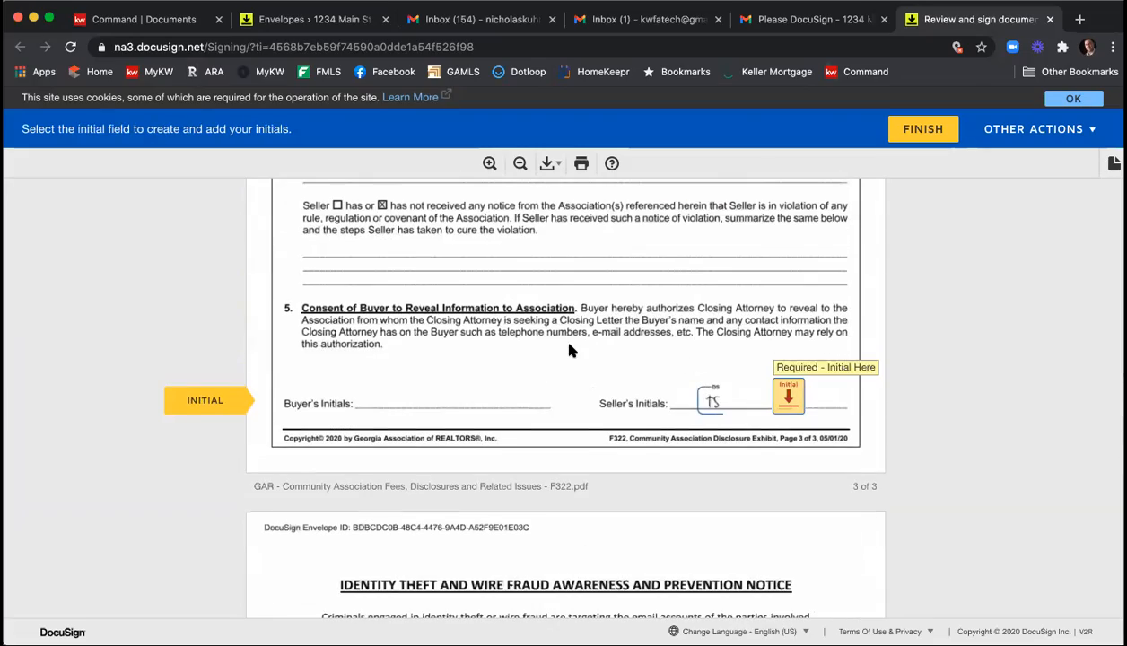
Review the Community Association Disclosure's association type, contact and fee entries, and initial its last page as the second seller.
scroll(571, 349, up, 8)
scroll(569, 350, up, 12)
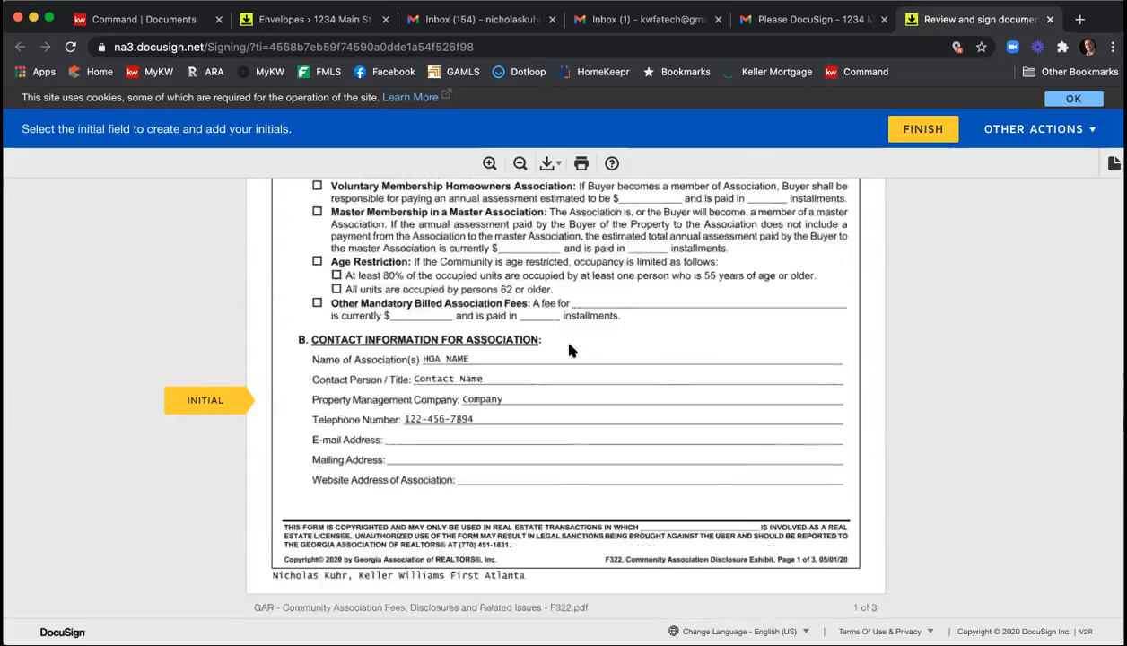
scroll(571, 350, down, 3)
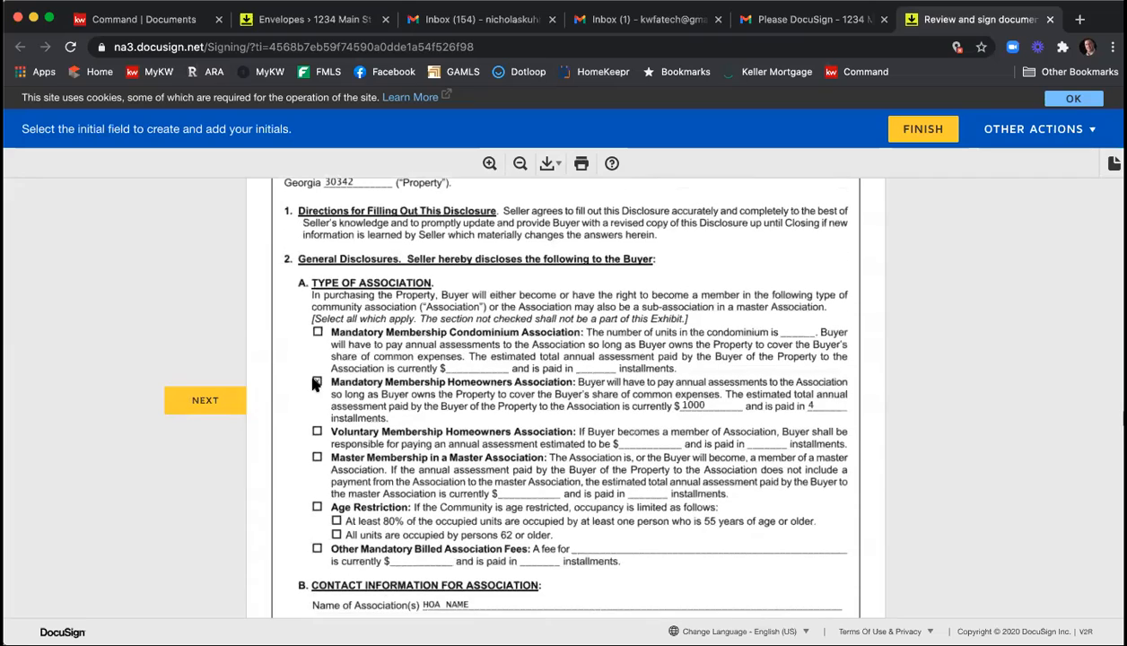
scroll(615, 377, down, 2)
scroll(621, 388, down, 3)
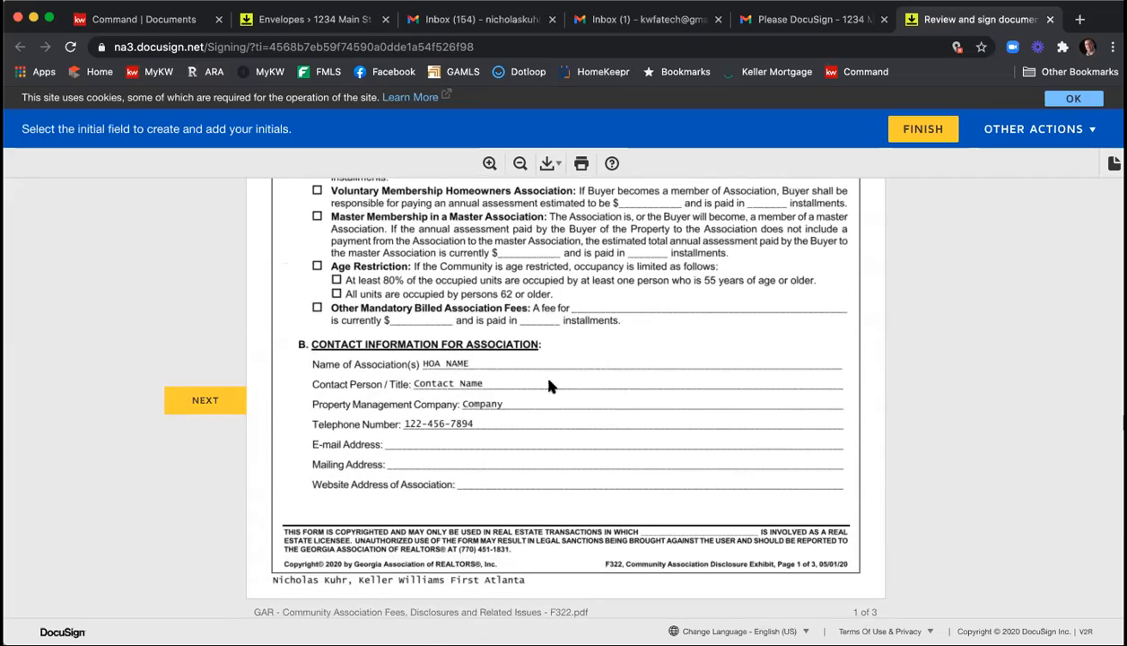
scroll(727, 377, down, 20)
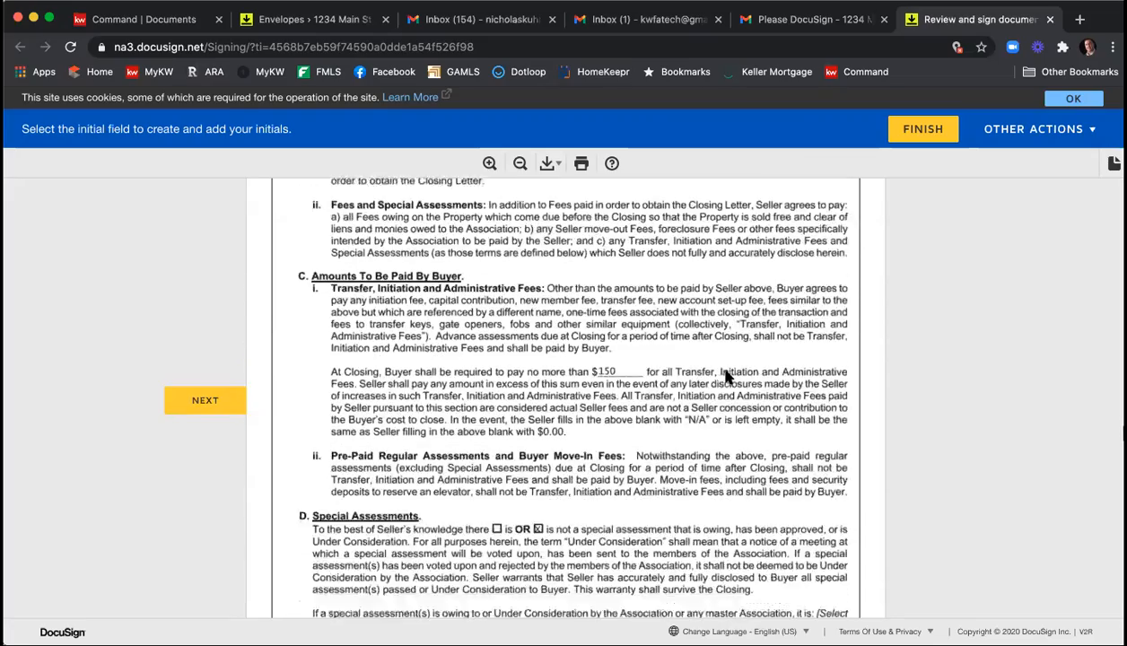
scroll(729, 375, down, 10)
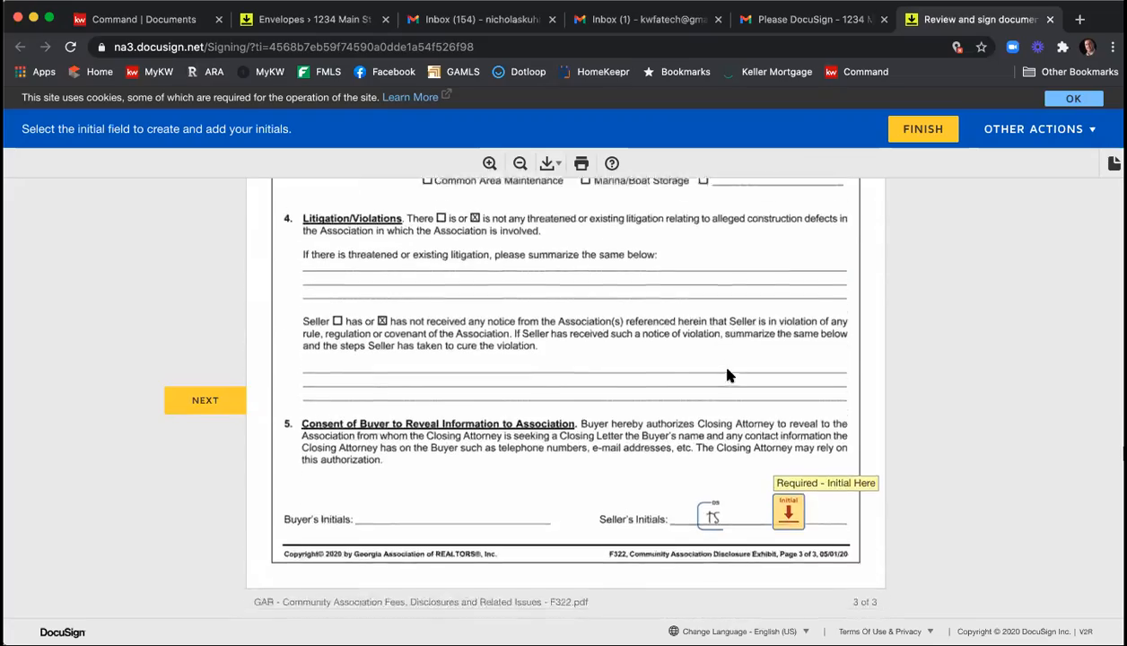
click(787, 502)
Sign the wire fraud notice and the remaining signature and initial fields through the Purchase and Sale Agreement as the second seller.
scroll(783, 498, down, 6)
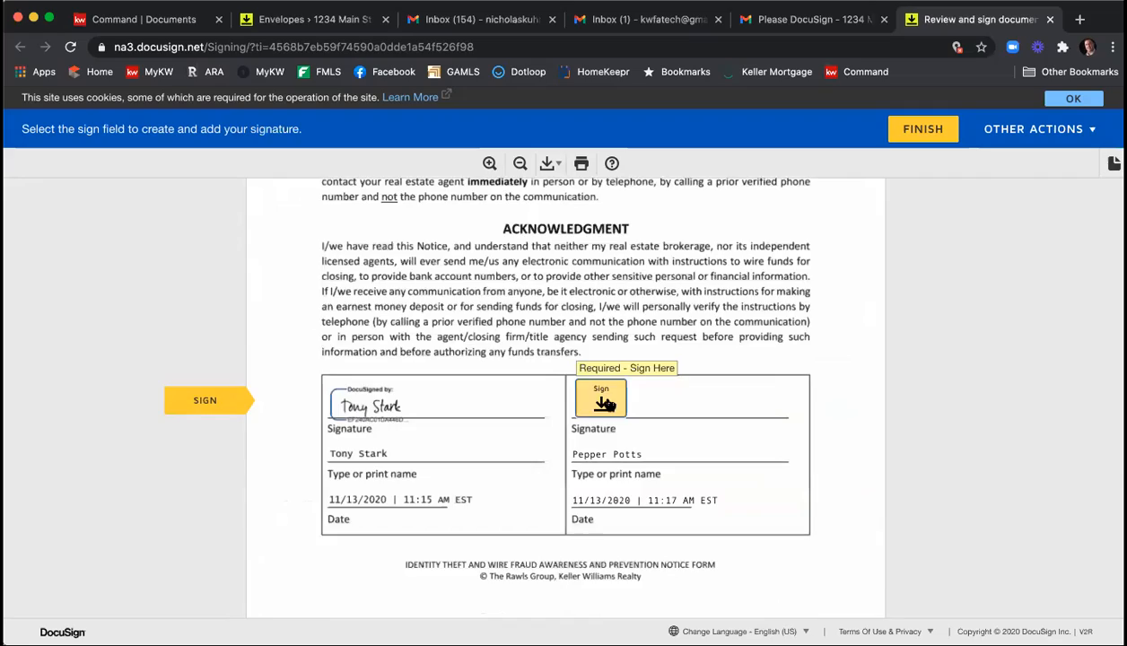
click(604, 401)
click(619, 395)
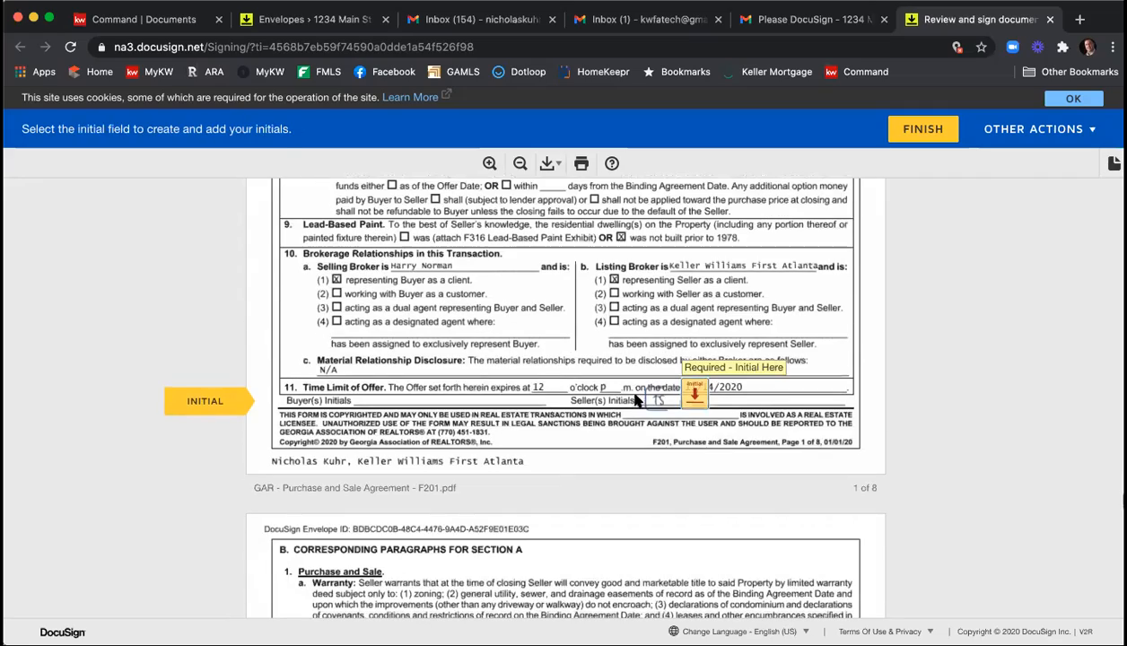
click(671, 392)
click(616, 394)
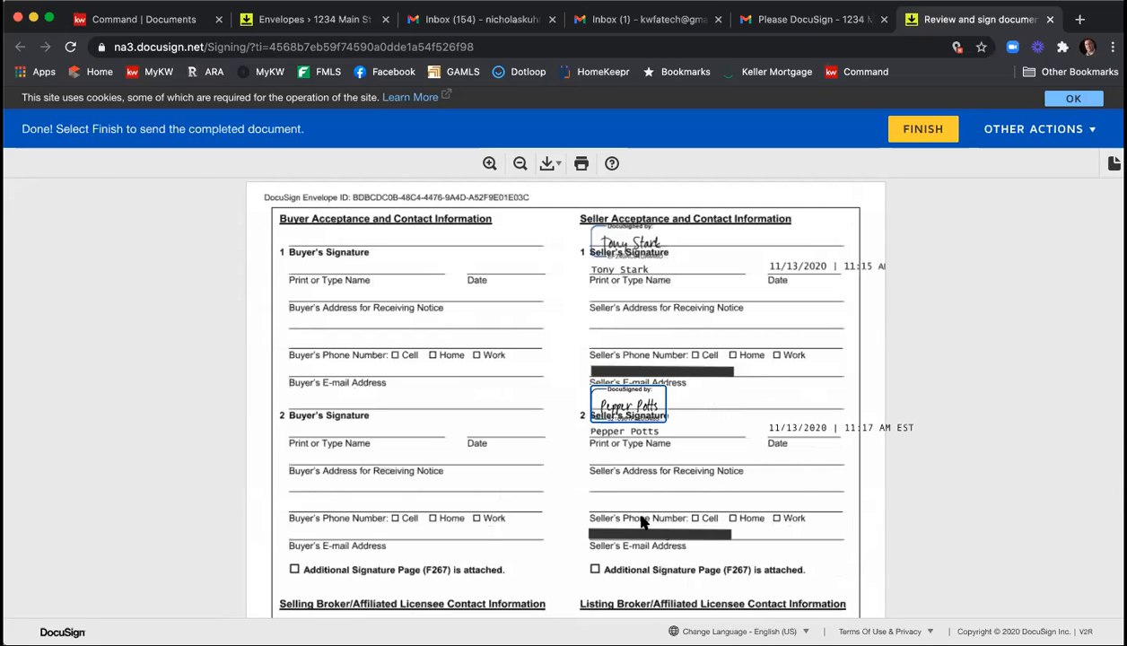
Finish the second seller's signing, decline creating a DocuSign account and close the completion page.
click(923, 134)
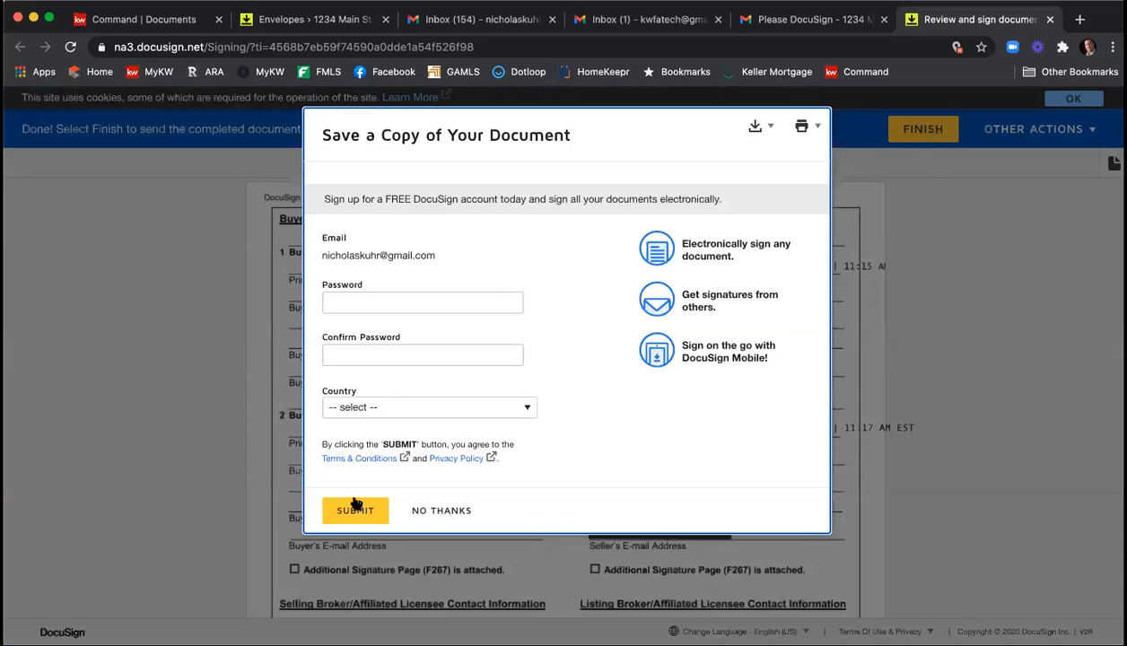
click(466, 508)
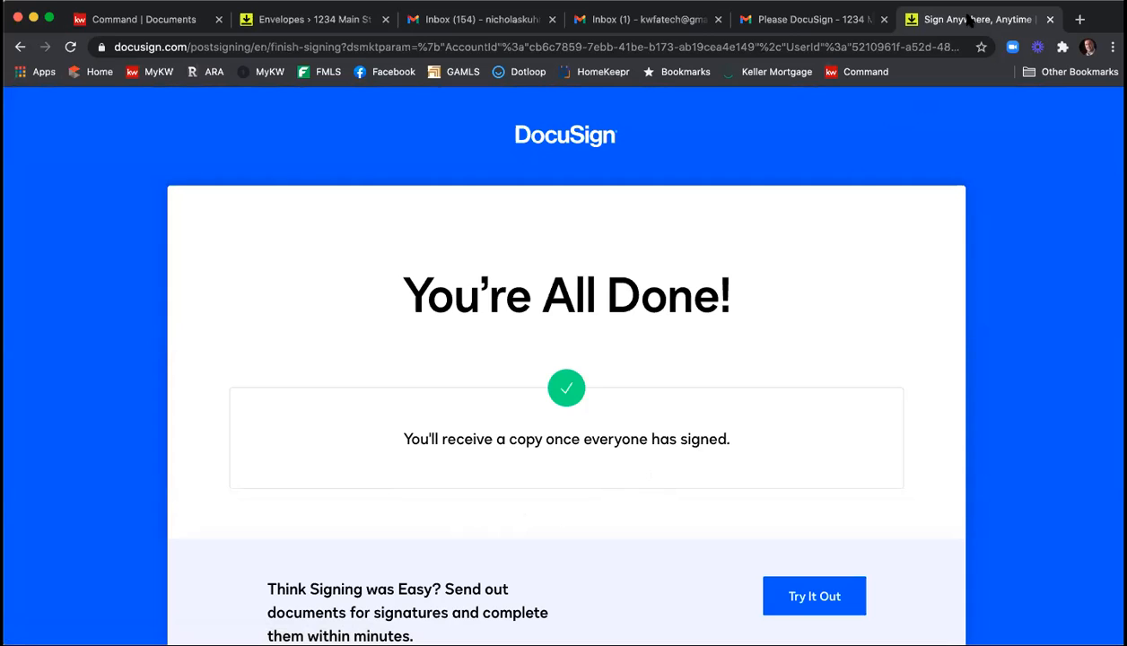
click(1049, 19)
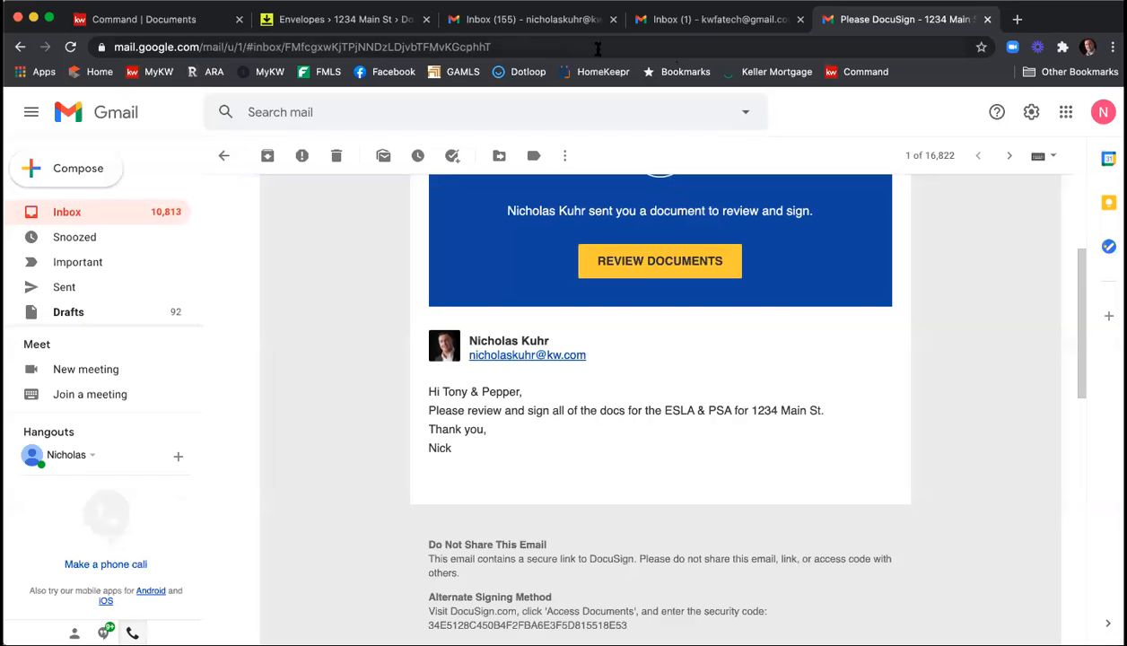
Switch to the agent's Gmail inbox, open the newest "Please DocuSign - 1234 Main St - ESLA & PSA" email and continue to its documents.
click(516, 19)
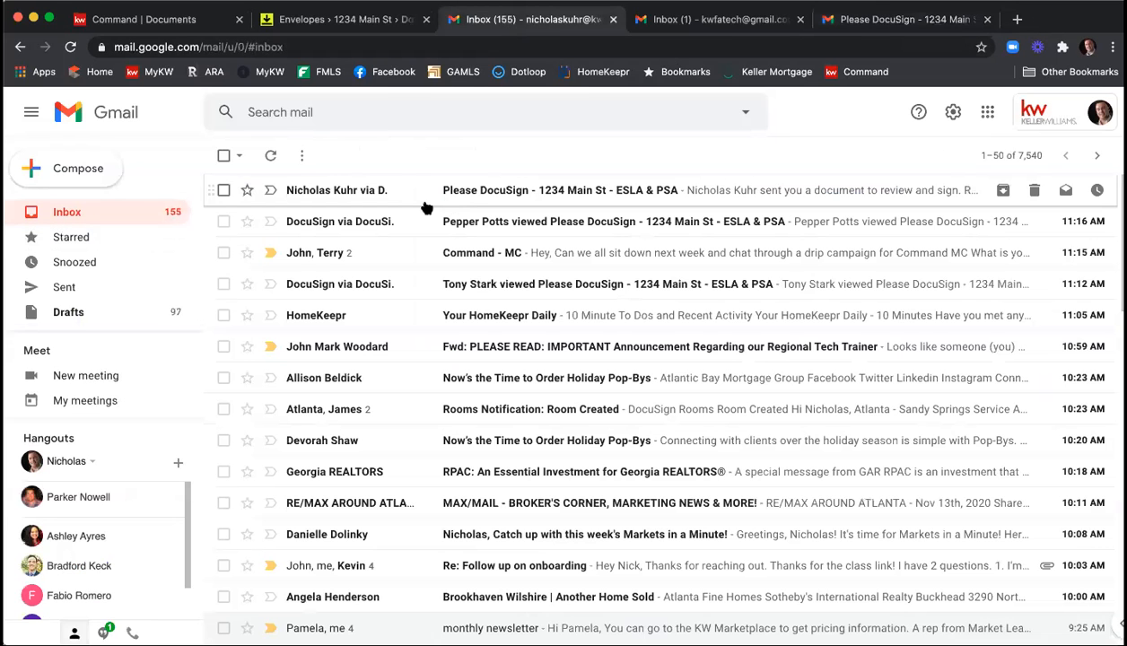
click(475, 193)
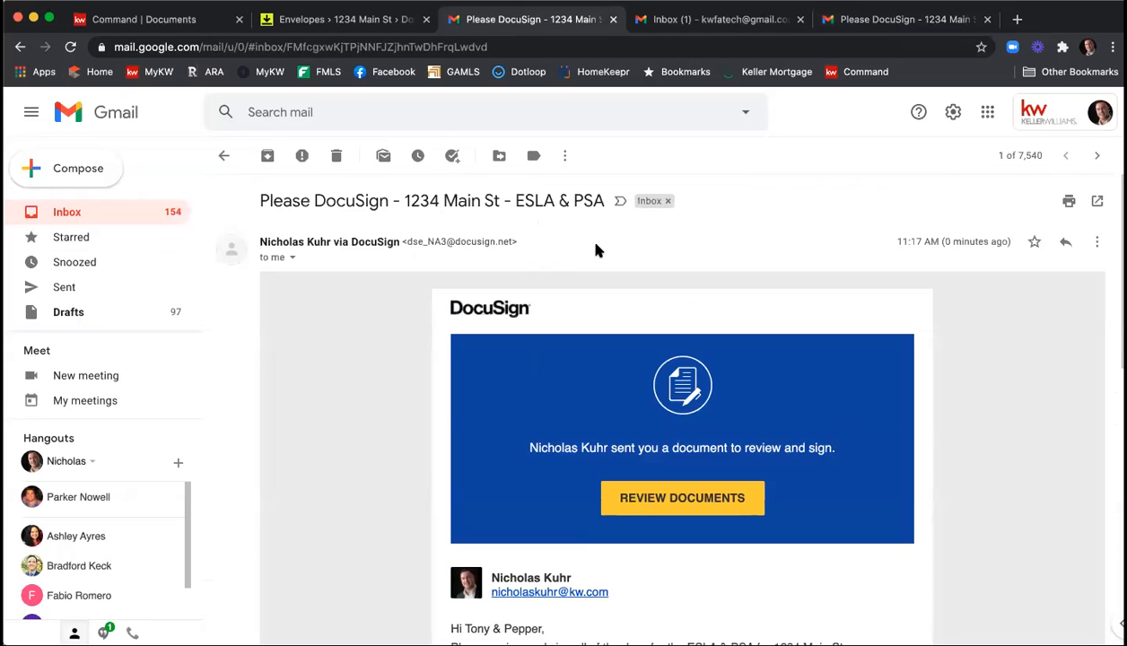
scroll(679, 276, down, 3)
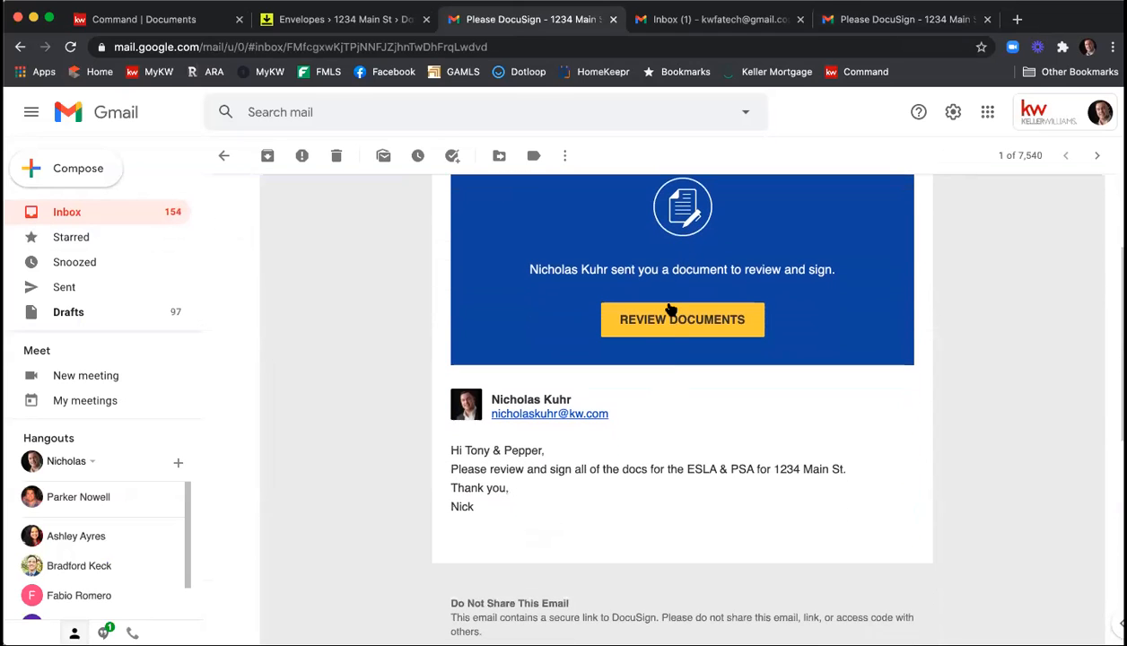
click(672, 325)
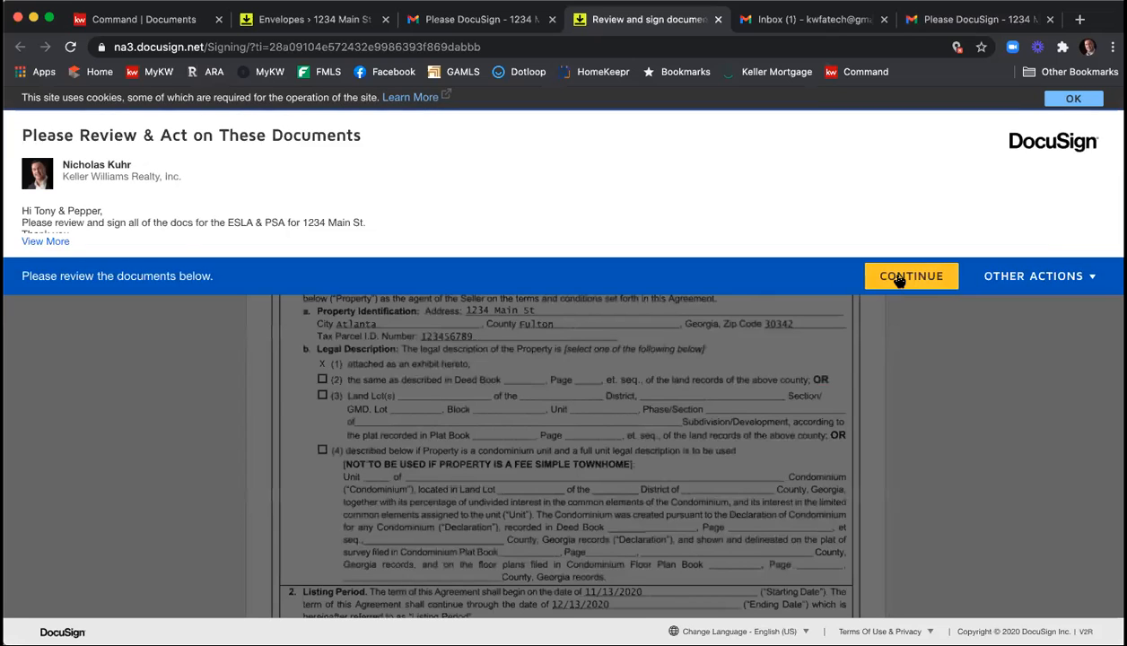
click(898, 278)
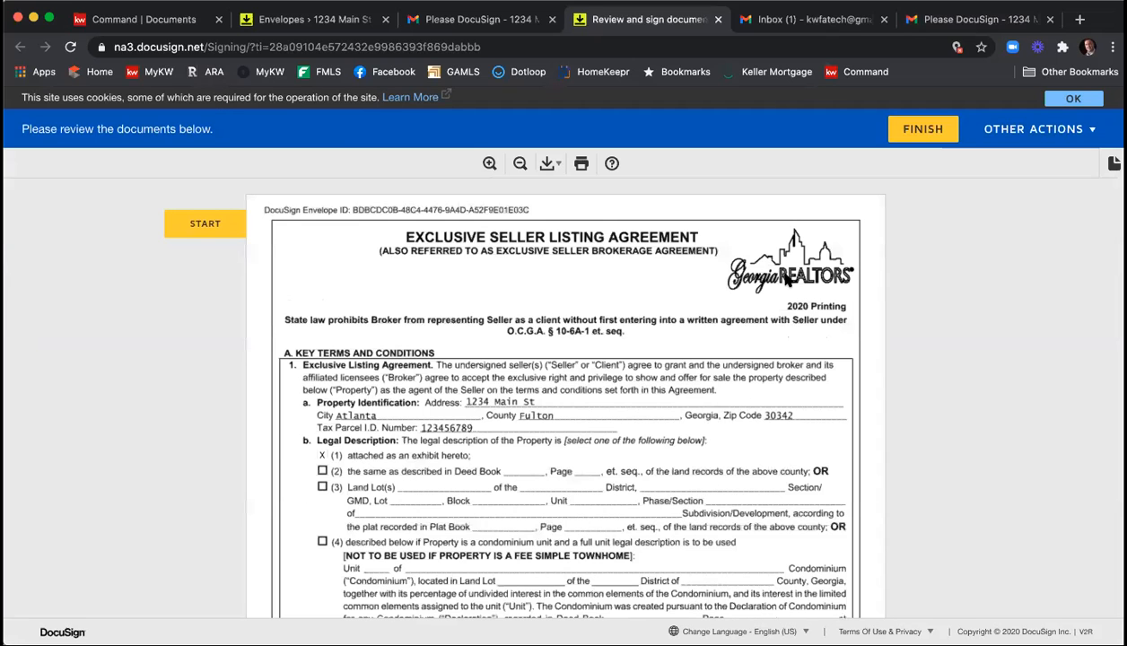
Sign the Exclusive Seller Listing Agreement as the listing agent and enter the acceptance time as 12 o'clock p.m.
click(224, 227)
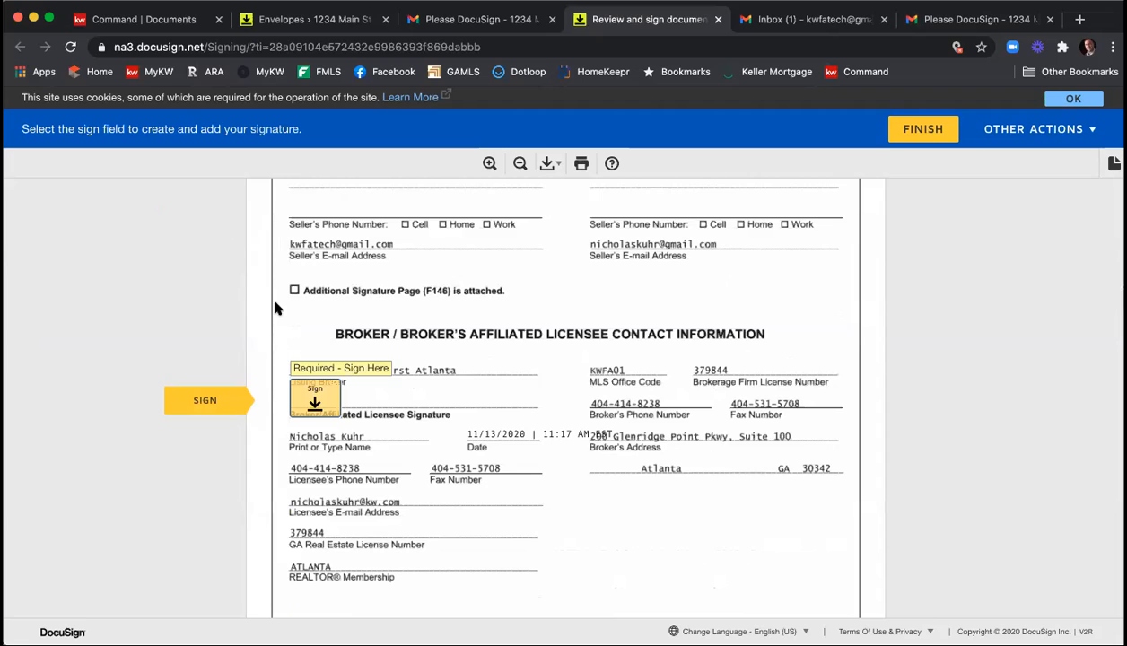
click(314, 404)
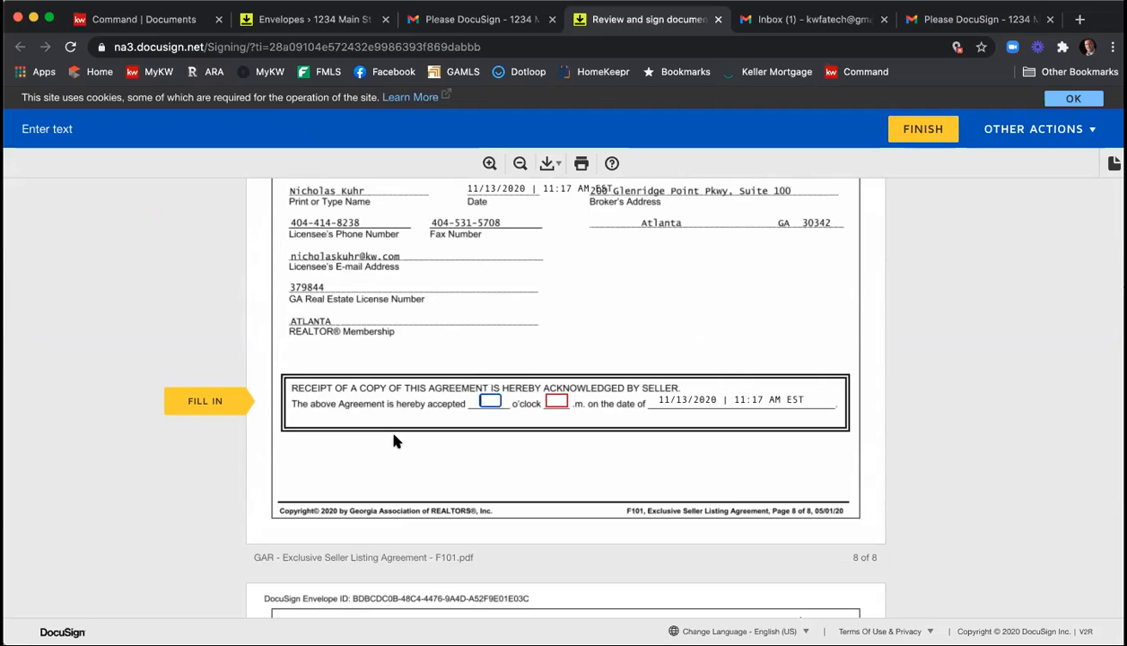
text(12)
key(Tab)
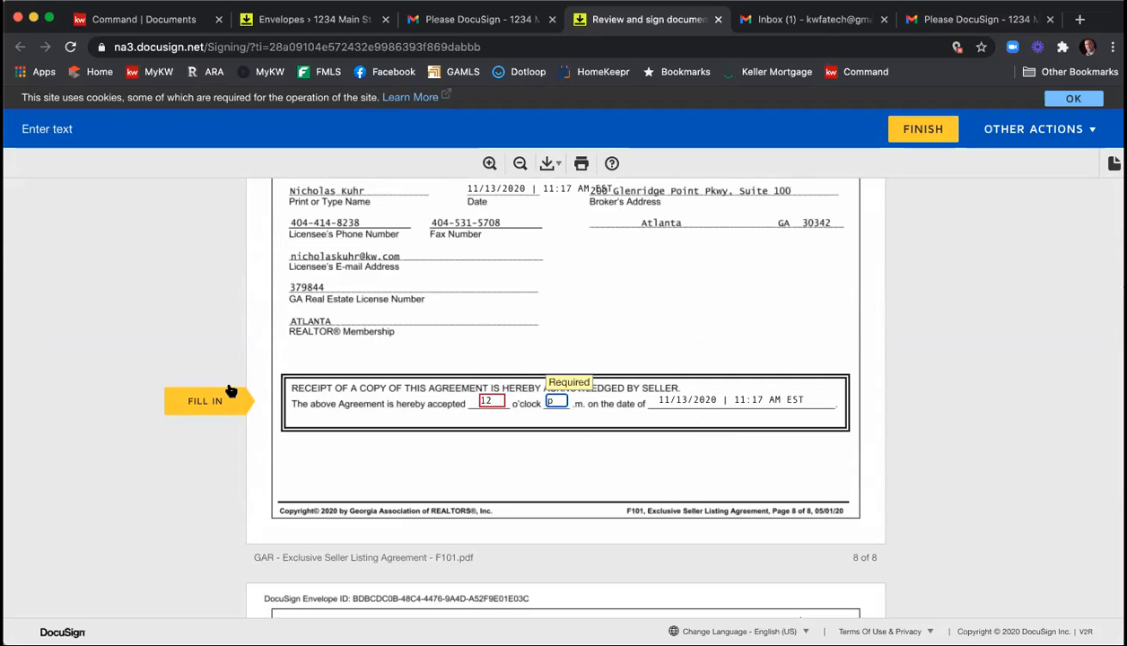
Sign the Purchase and Sale Agreement as the listing agent, finish without logging in to DocuSign and close the completion page.
click(204, 401)
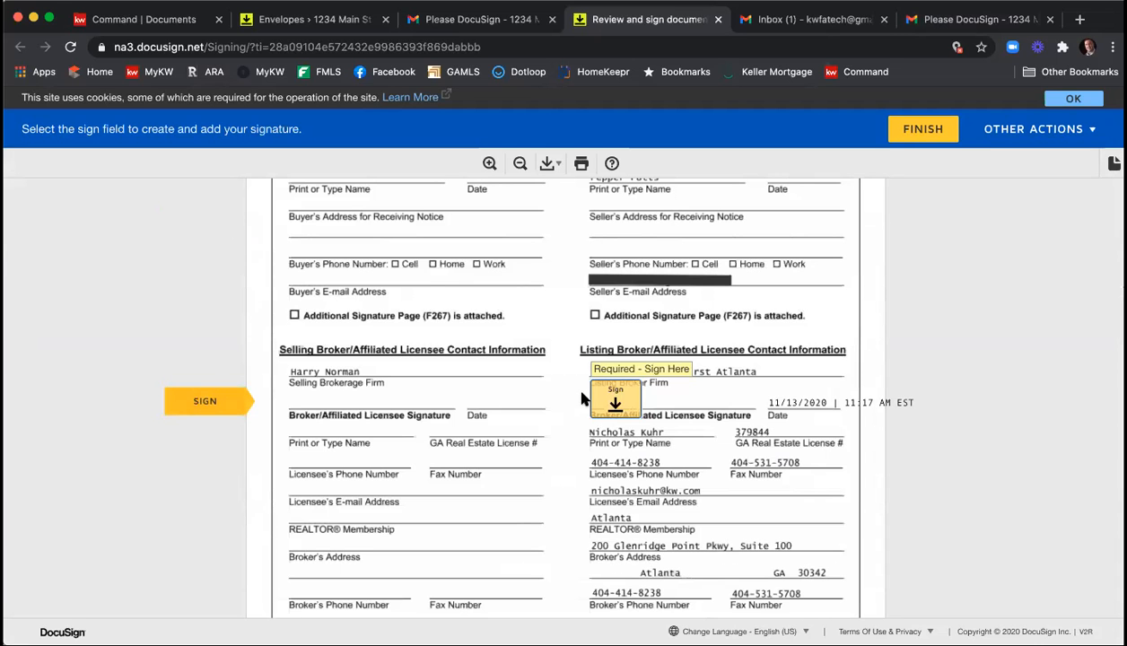
click(614, 405)
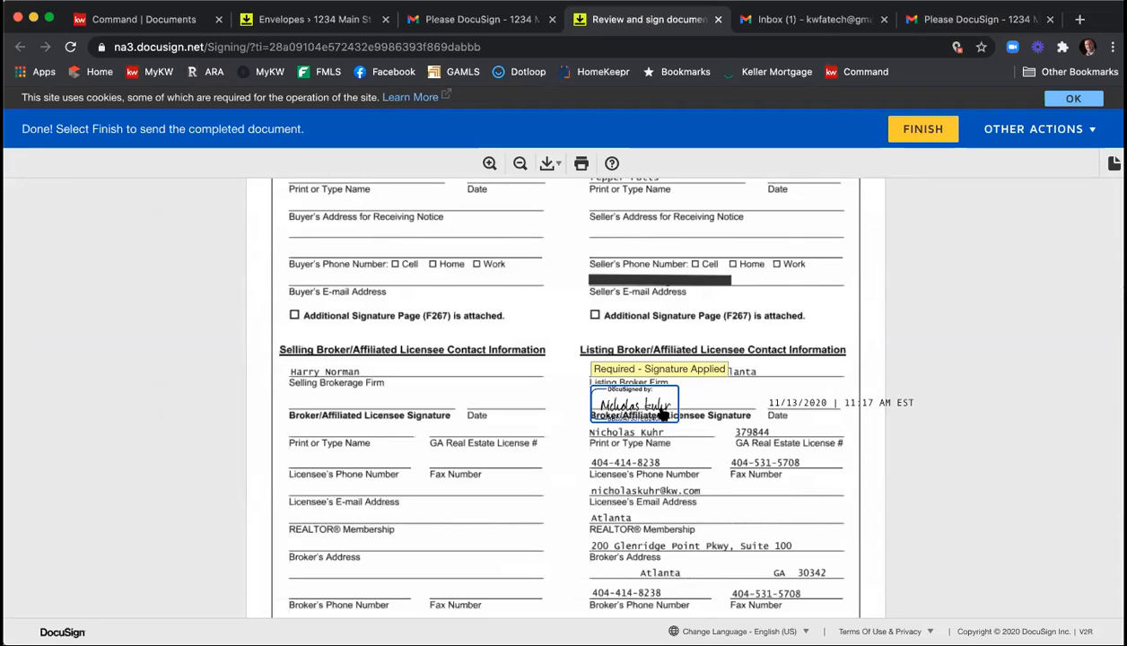
click(920, 133)
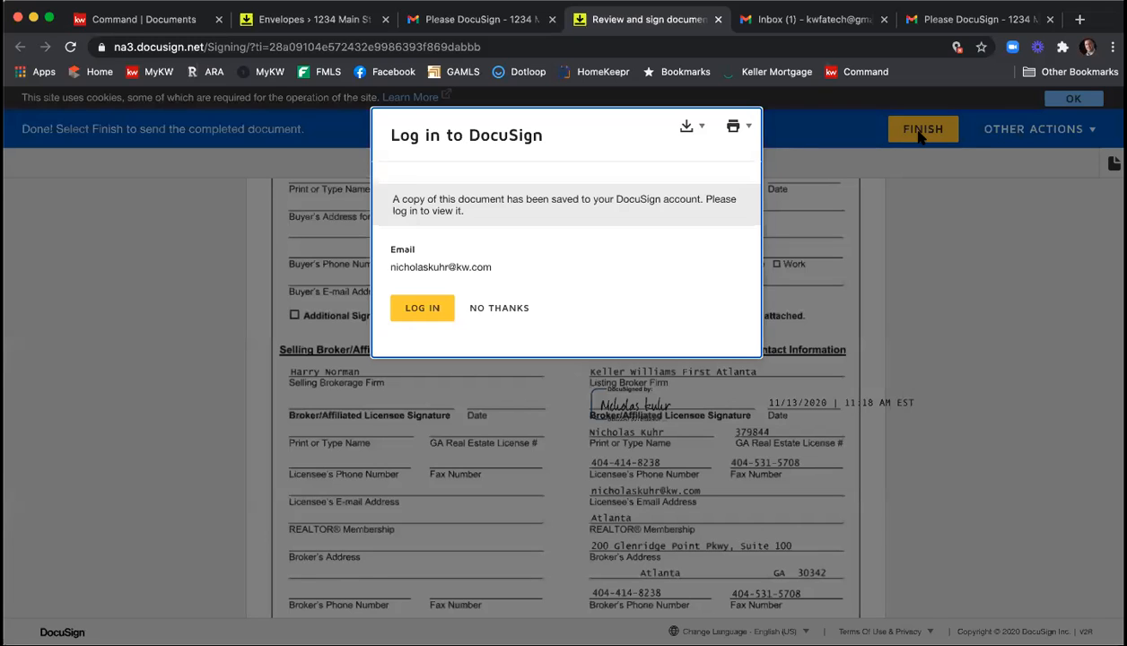
click(508, 309)
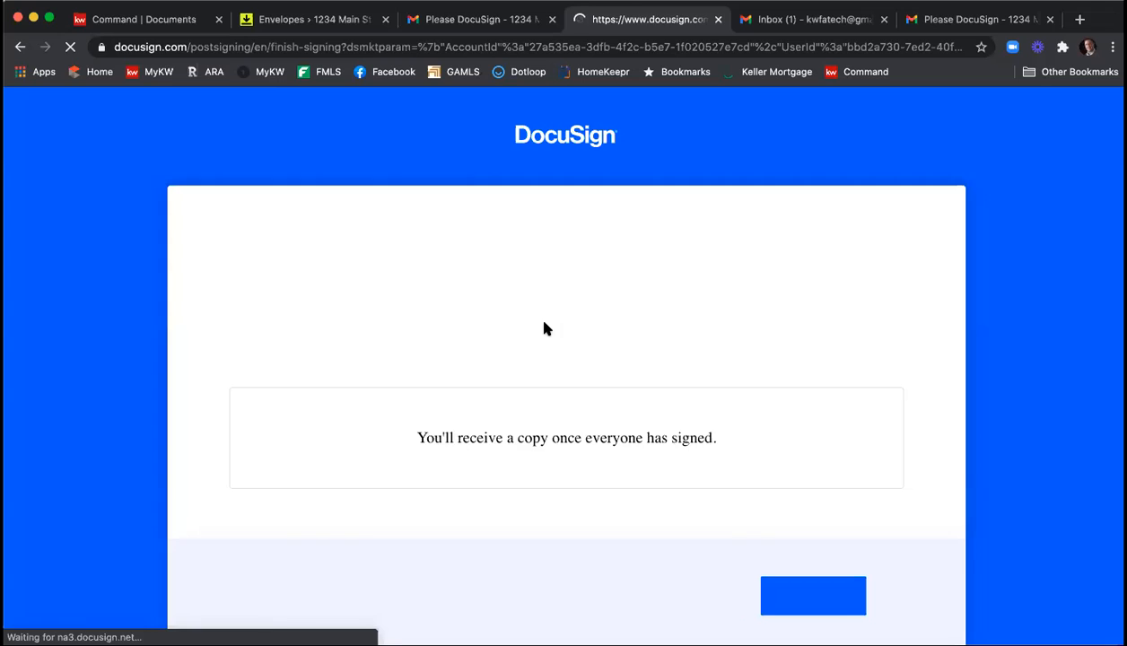
click(717, 19)
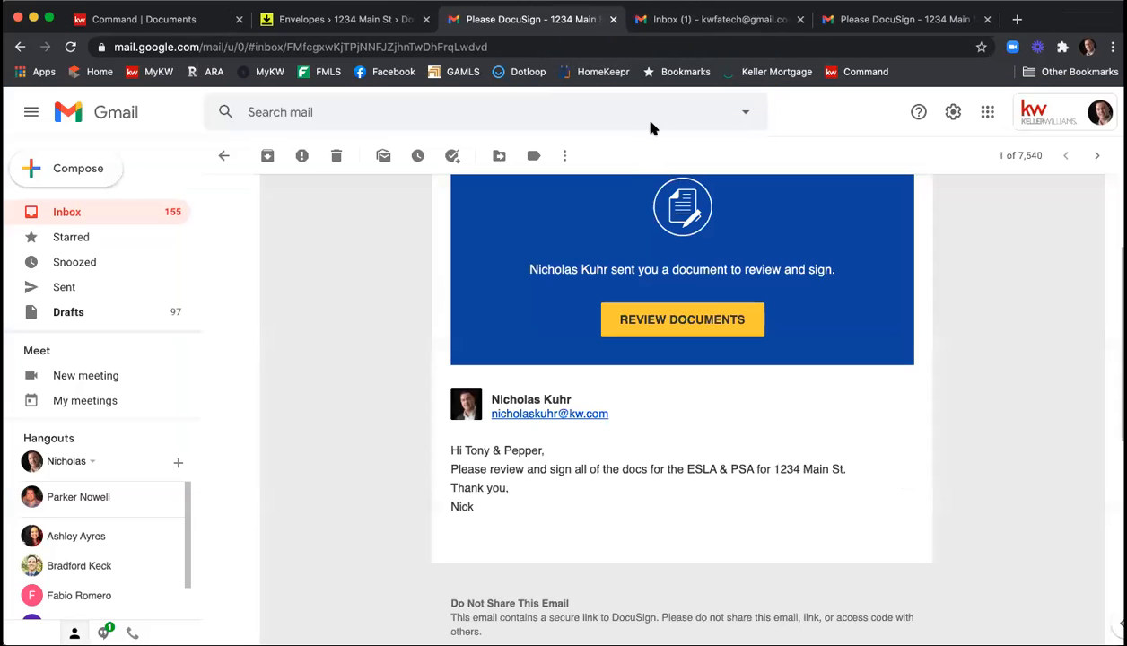
Switch to the first seller's Gmail inbox, open the newest "Completed: Please DocuSign - 1234 Main St - ESLA & PSA" email and view its attachments.
click(715, 20)
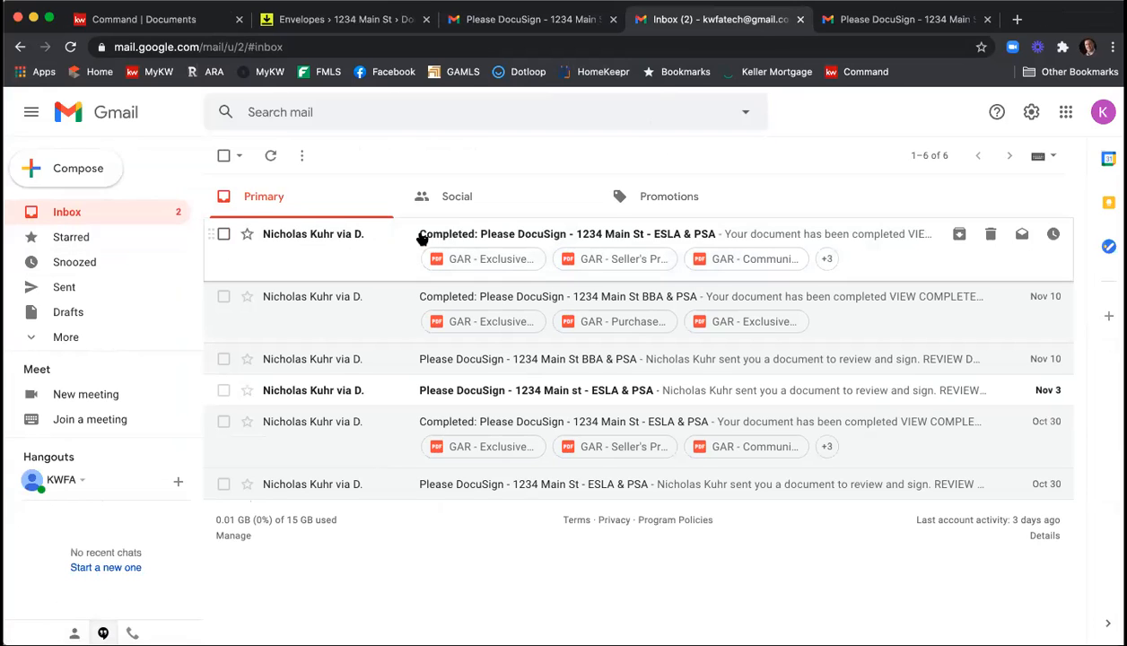
click(574, 237)
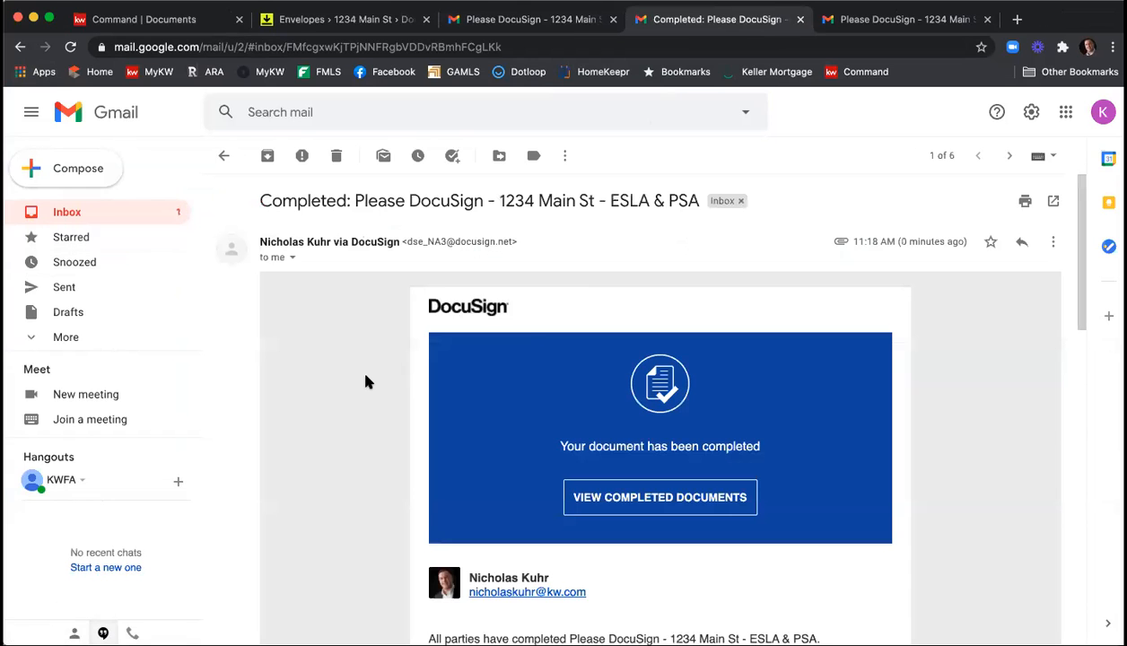
scroll(363, 379, down, 5)
scroll(363, 376, down, 8)
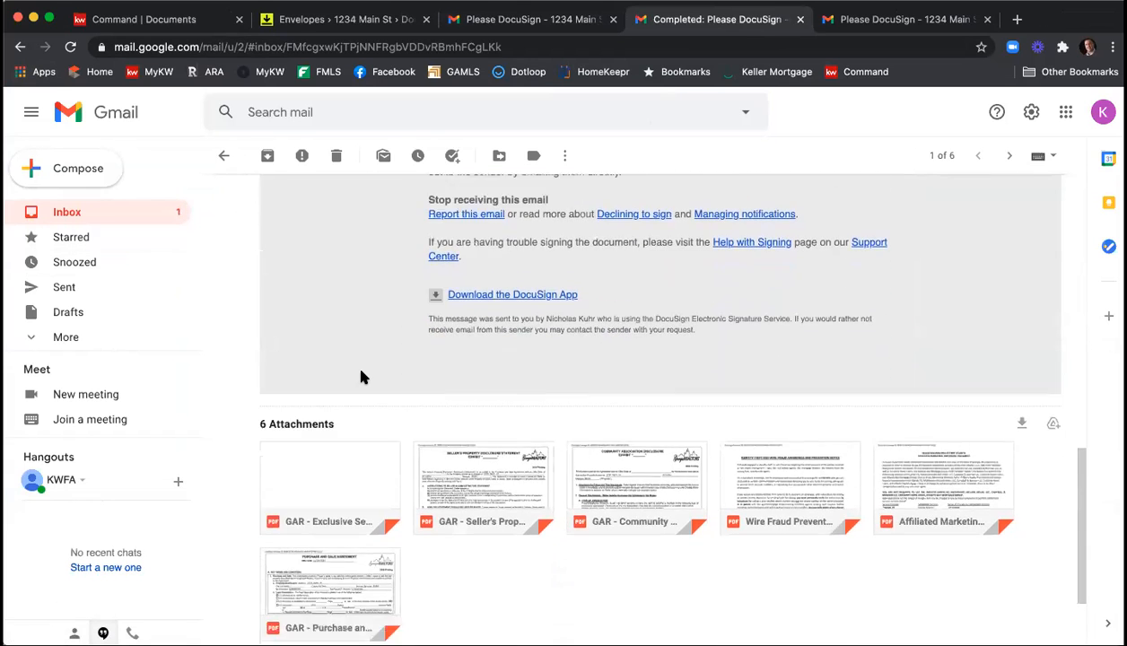
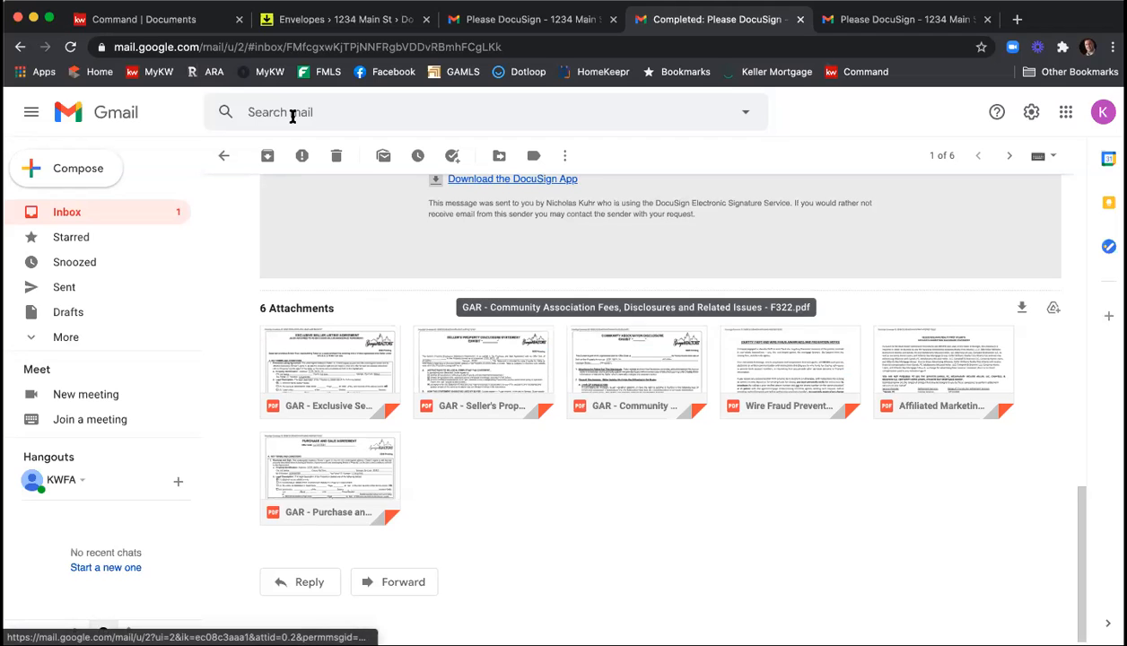
Switch back to DocuSign Rooms, refresh the room's envelope status and view the signed copies among the room's documents.
click(224, 158)
click(393, 20)
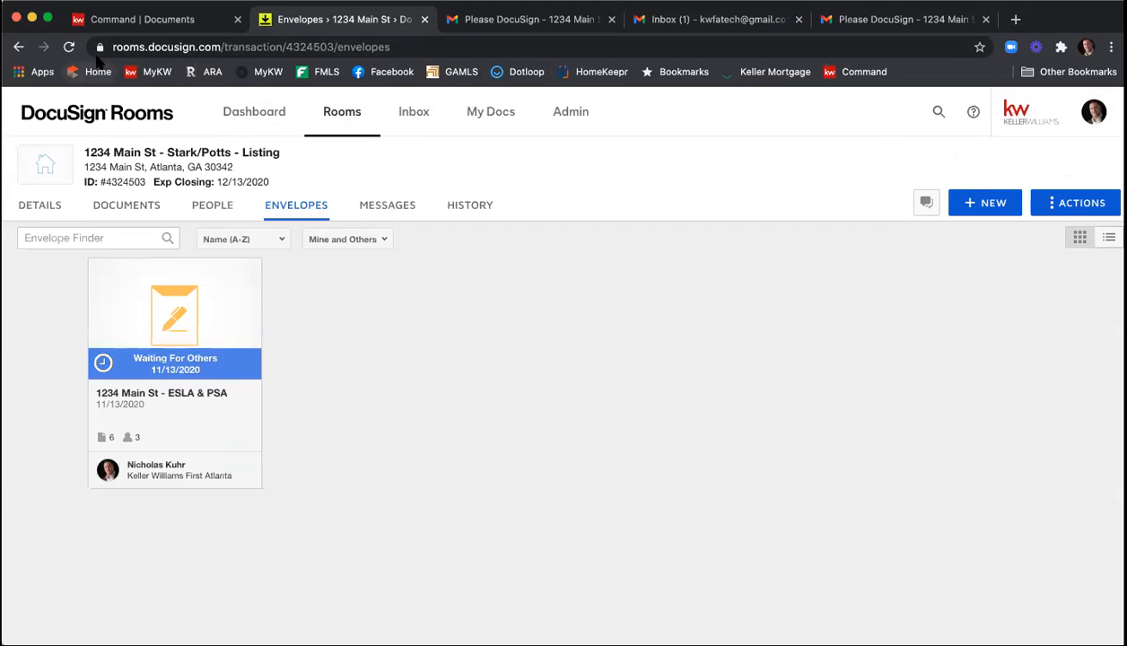
click(68, 46)
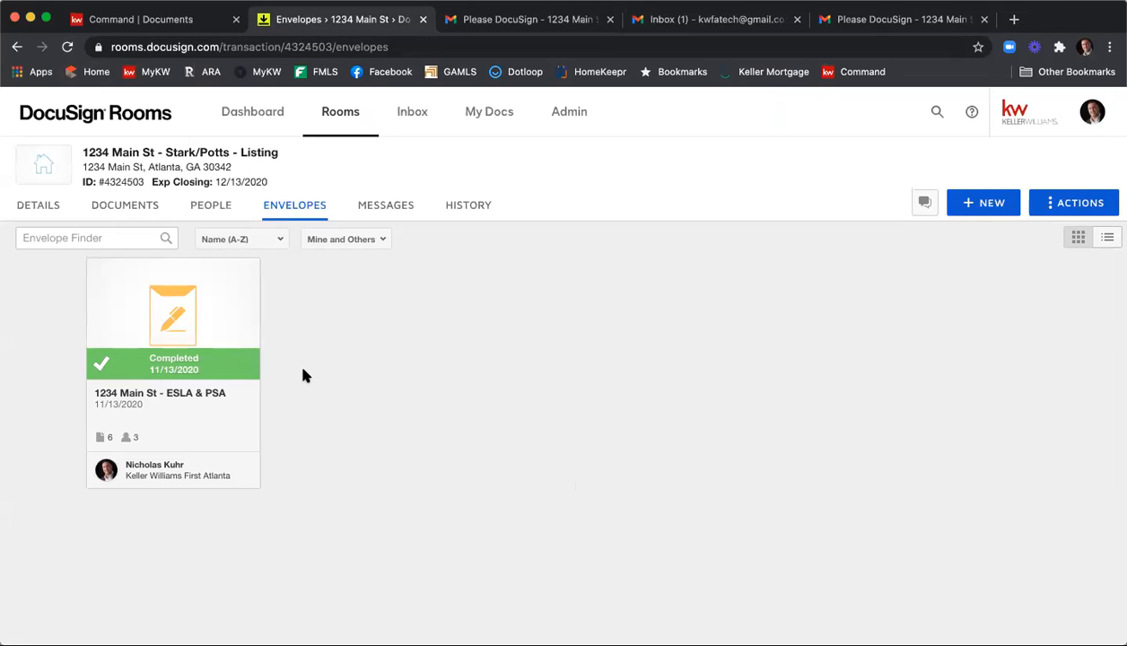
click(134, 208)
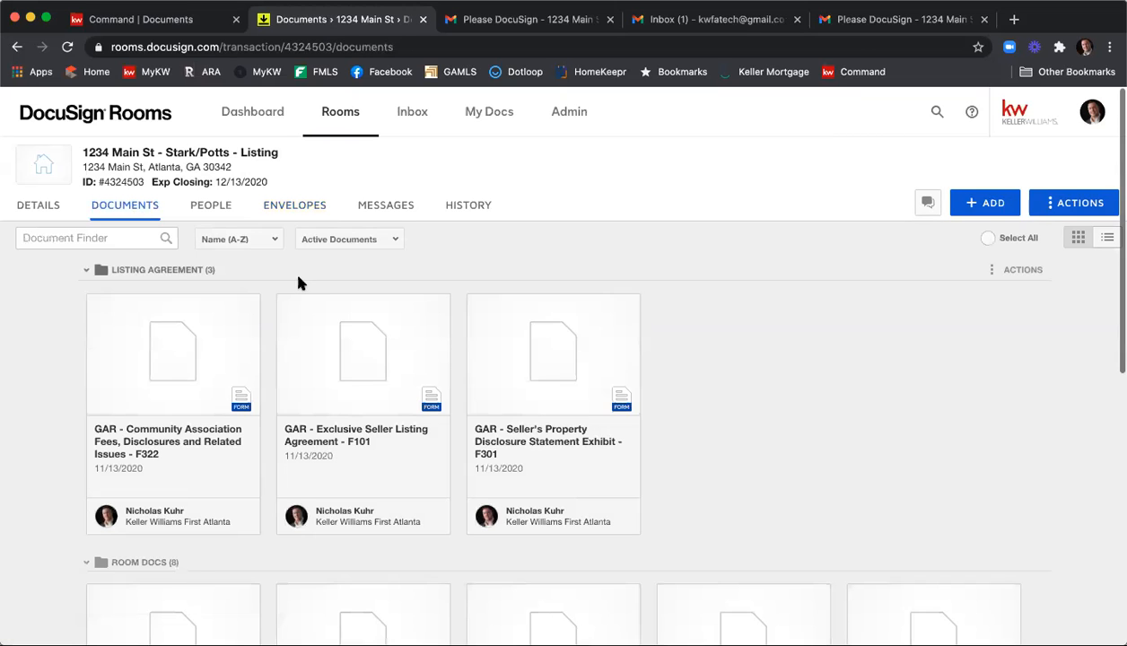
scroll(751, 311, down, 4)
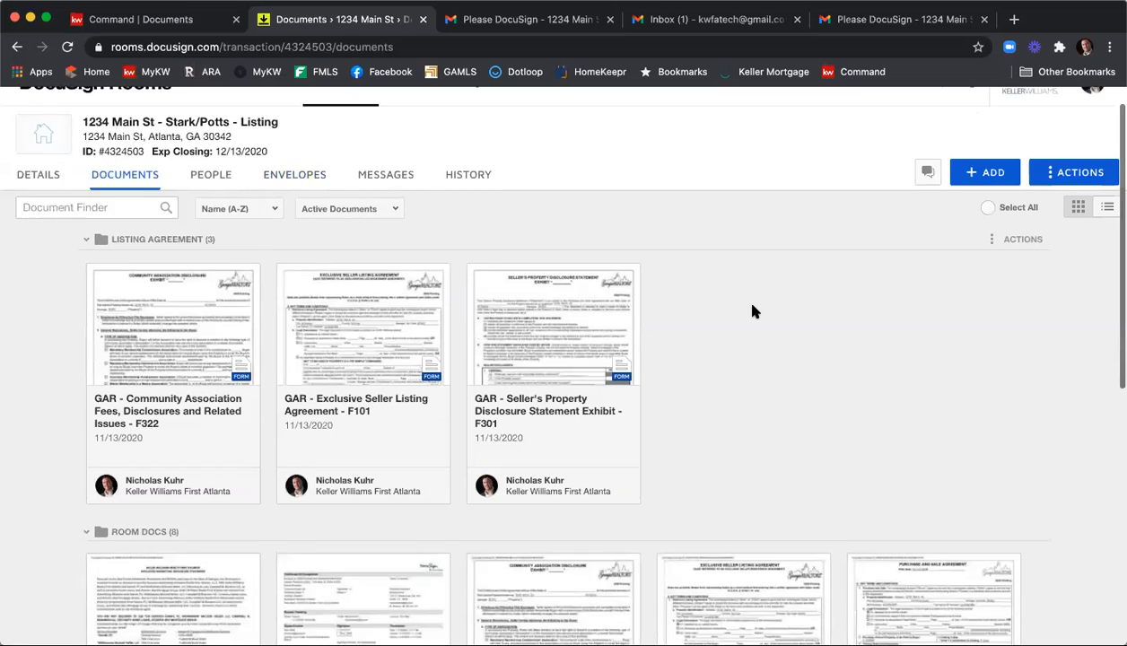
scroll(811, 316, down, 5)
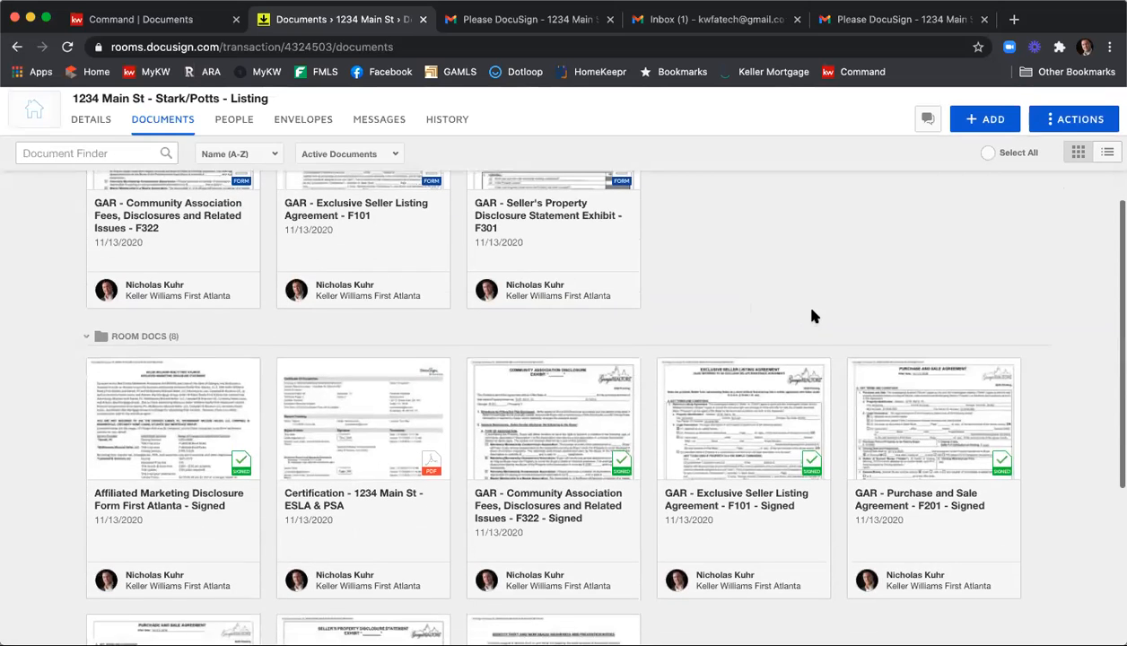
scroll(906, 323, down, 1)
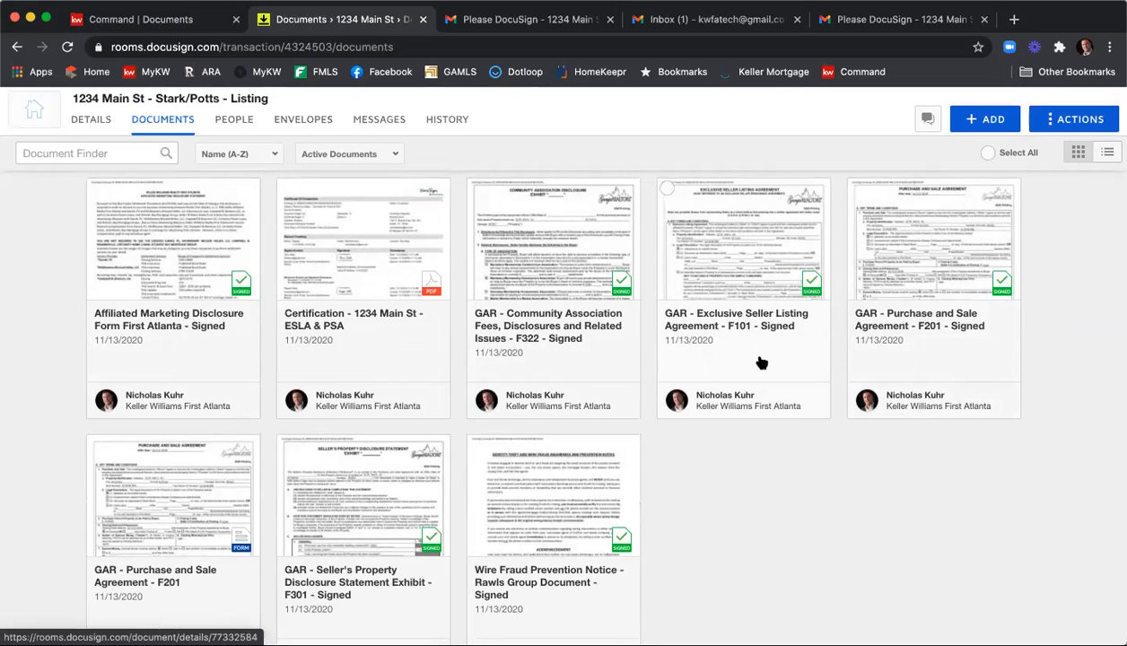
Move the signed Affiliated Marketing, F322, F101, F301 and Wire Fraud documents into the current room's Listing Agreement folder.
click(96, 188)
click(476, 189)
click(667, 188)
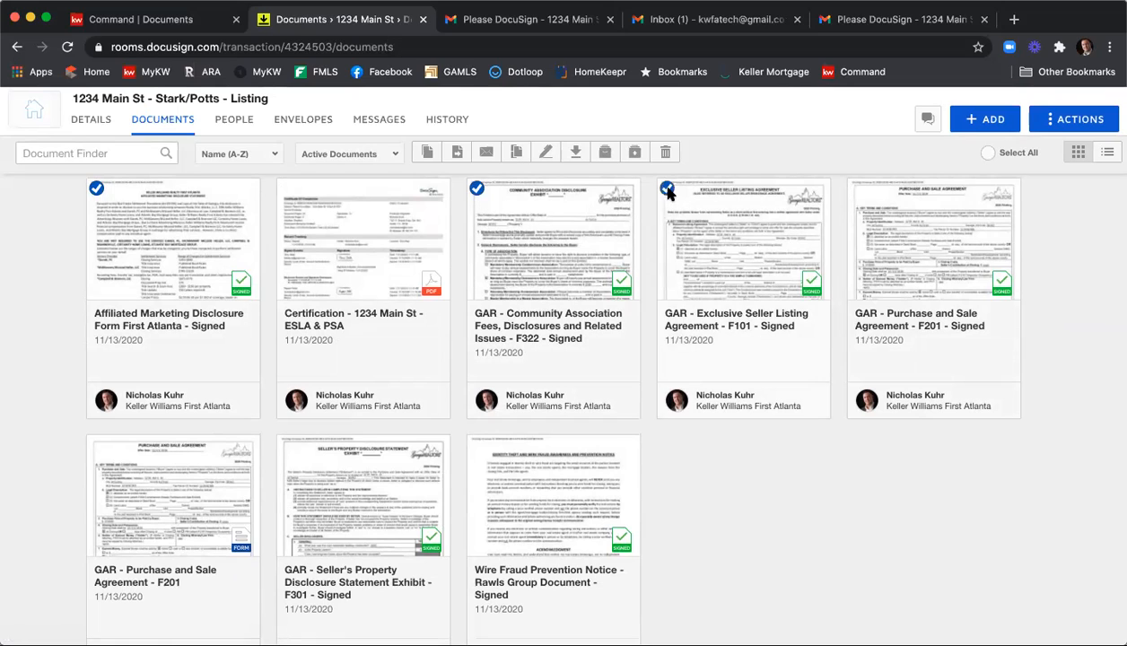
click(286, 445)
click(476, 445)
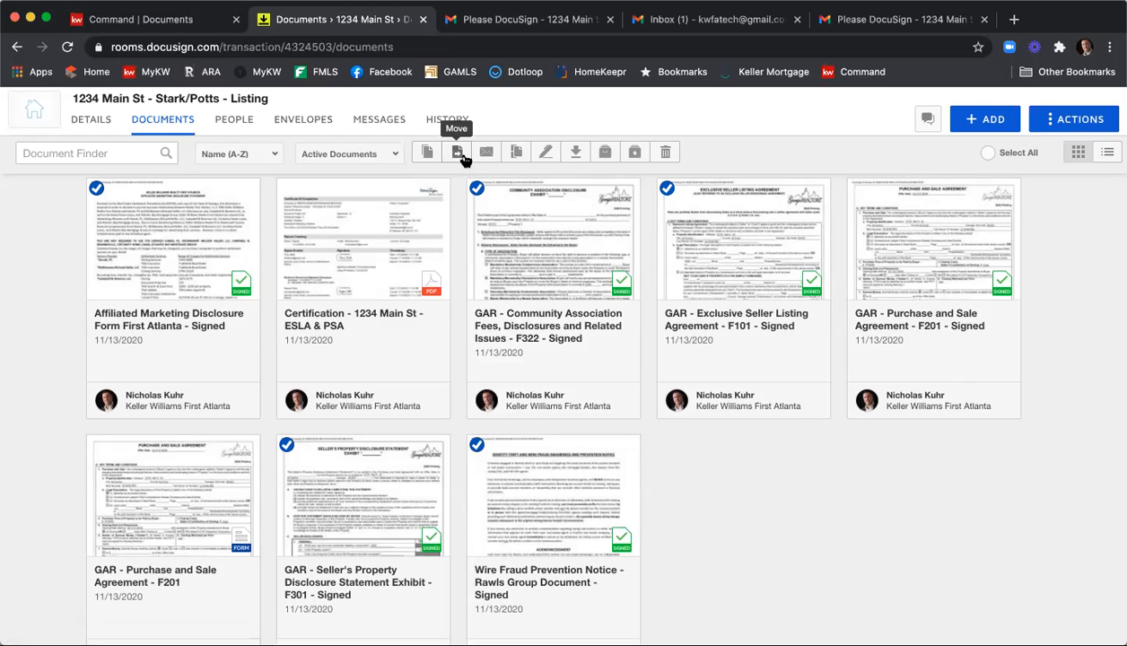
click(460, 154)
click(472, 259)
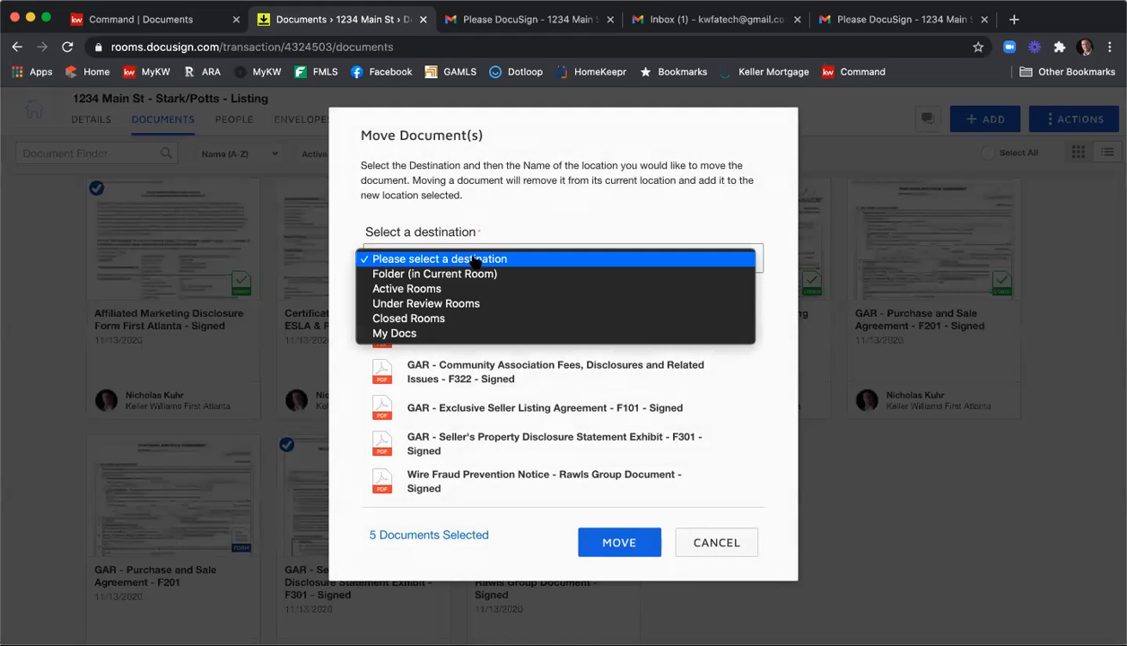
click(470, 274)
click(490, 296)
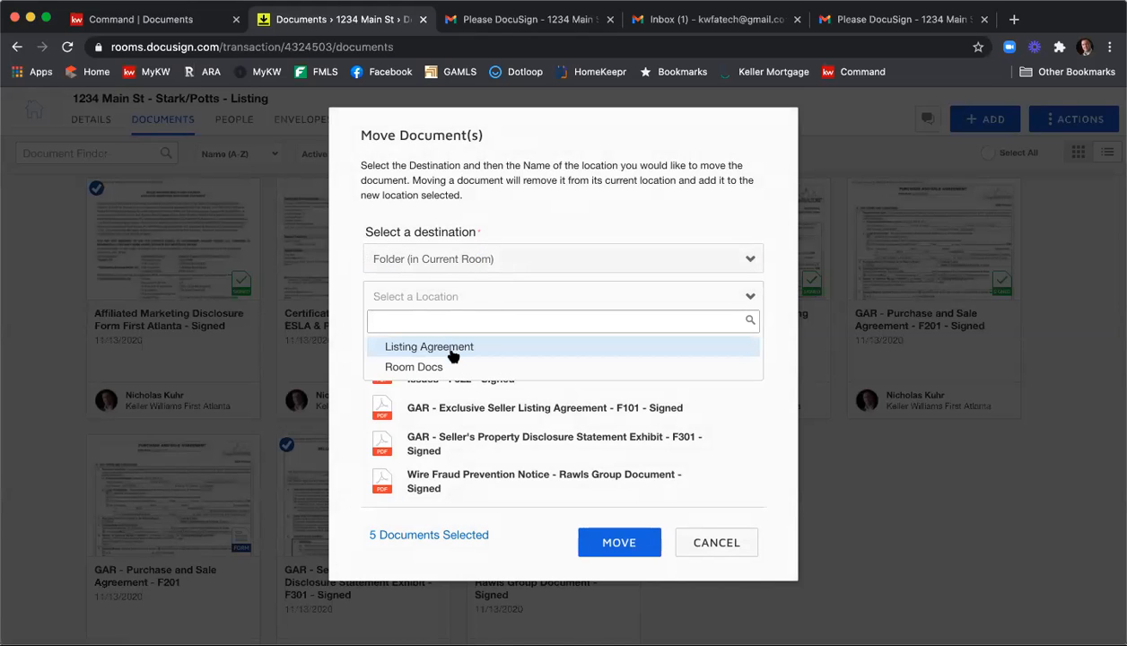
click(450, 350)
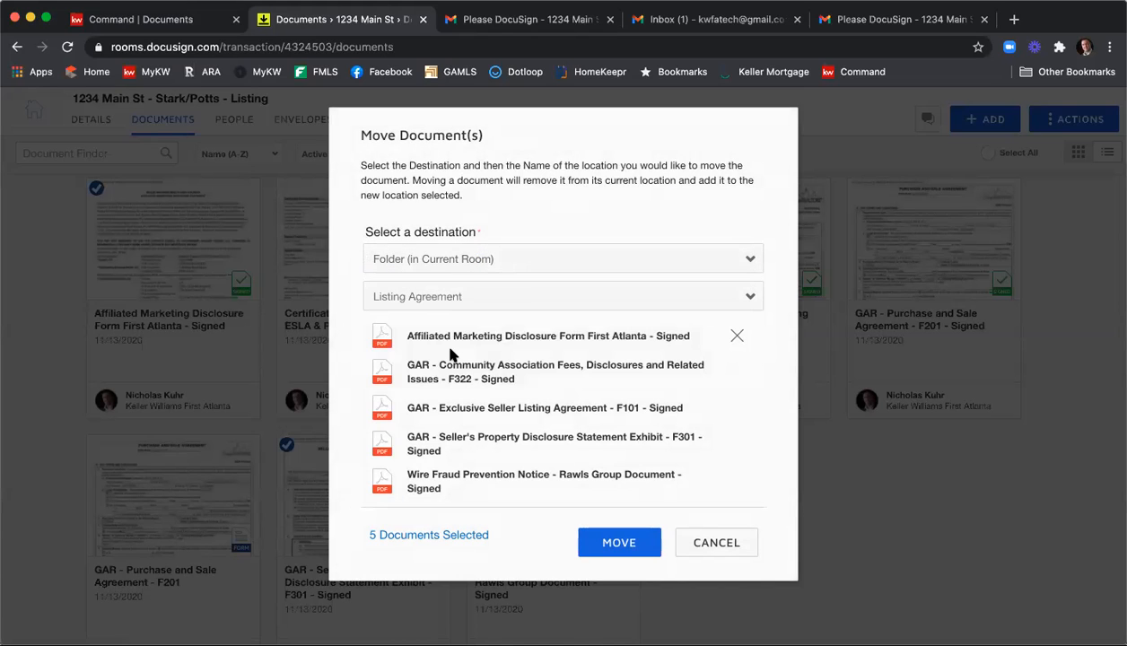
click(618, 547)
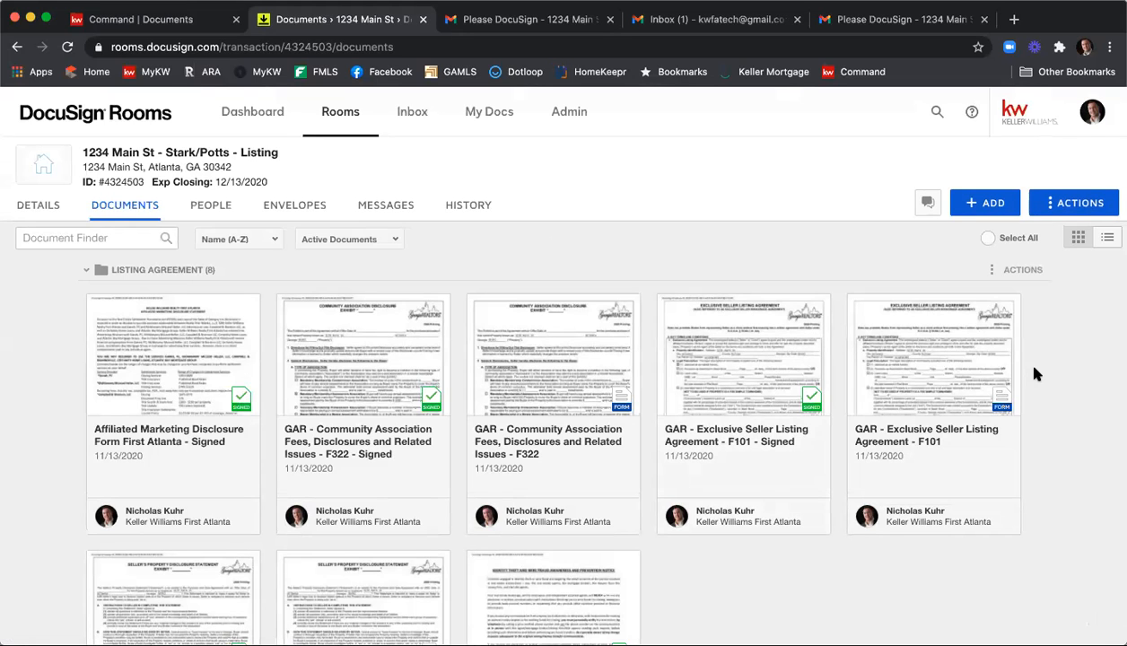
Review the documents in the Listing Agreement and Room Docs folders.
scroll(1036, 373, down, 5)
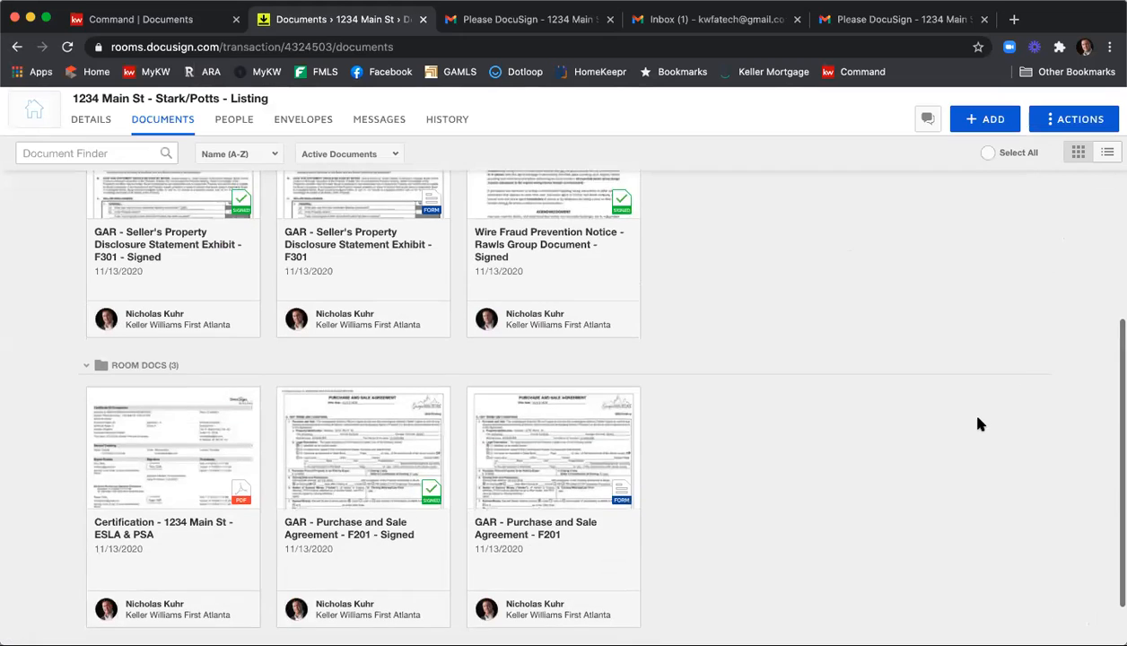
scroll(978, 423, down, 2)
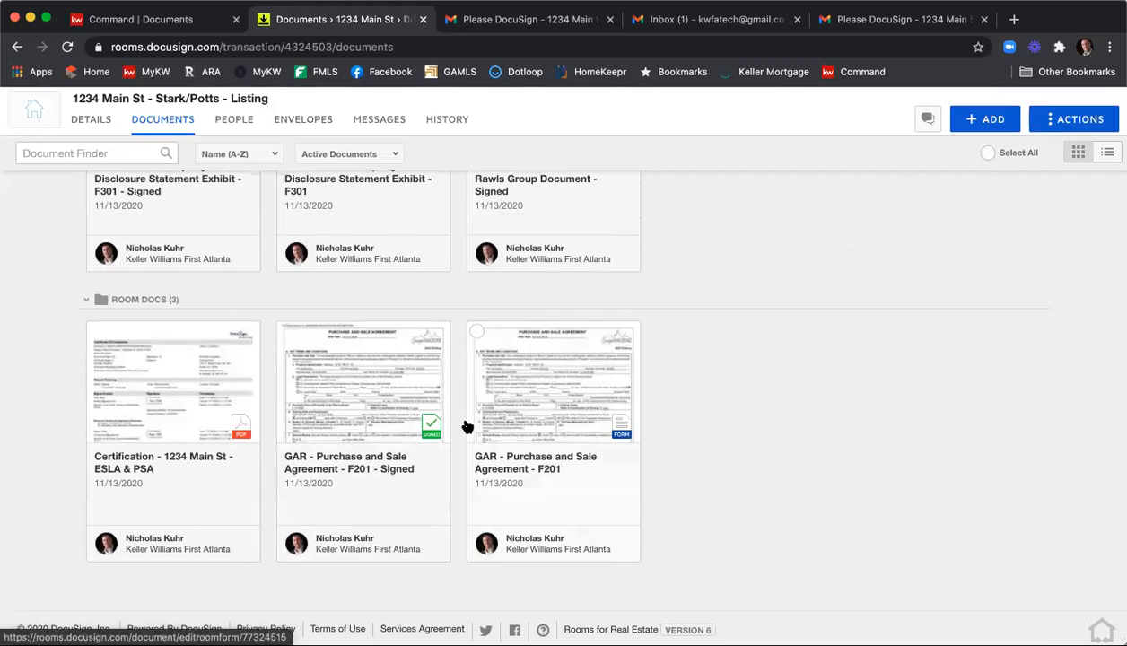
scroll(827, 395, up, 3)
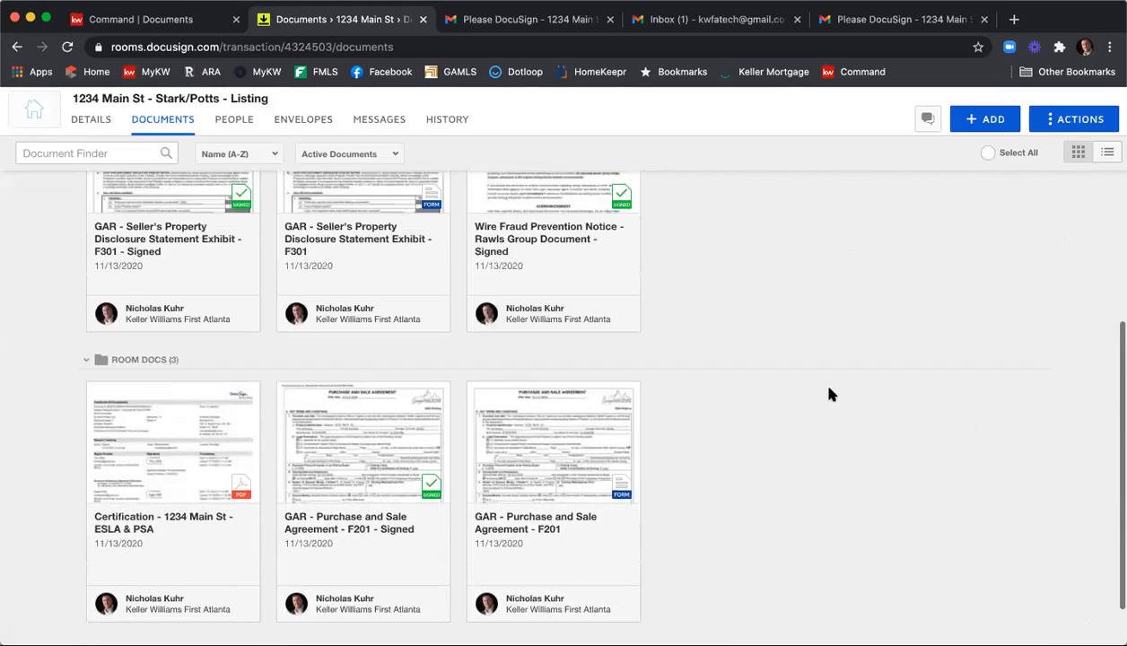
scroll(829, 393, up, 5)
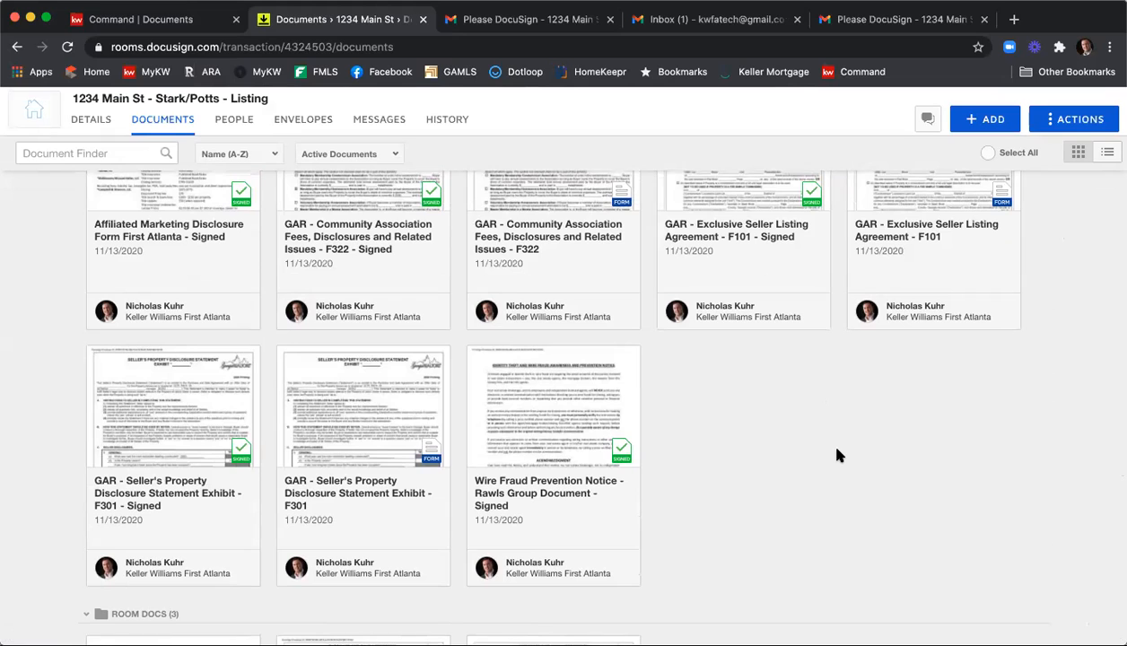
scroll(836, 467, up, 2)
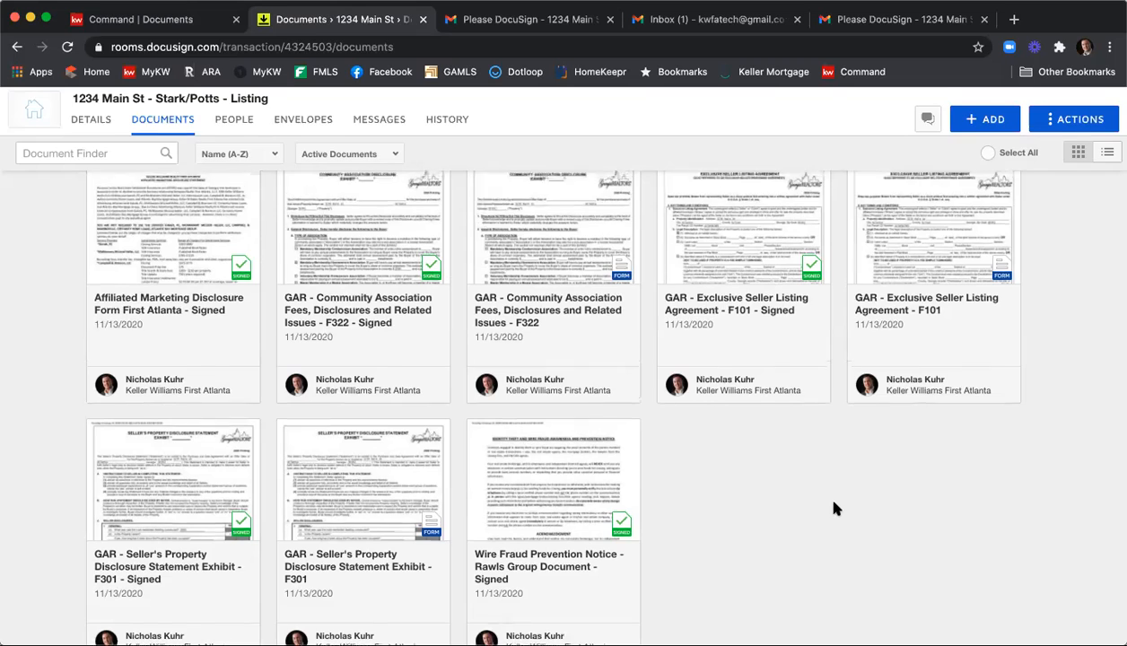
scroll(836, 507, up, 3)
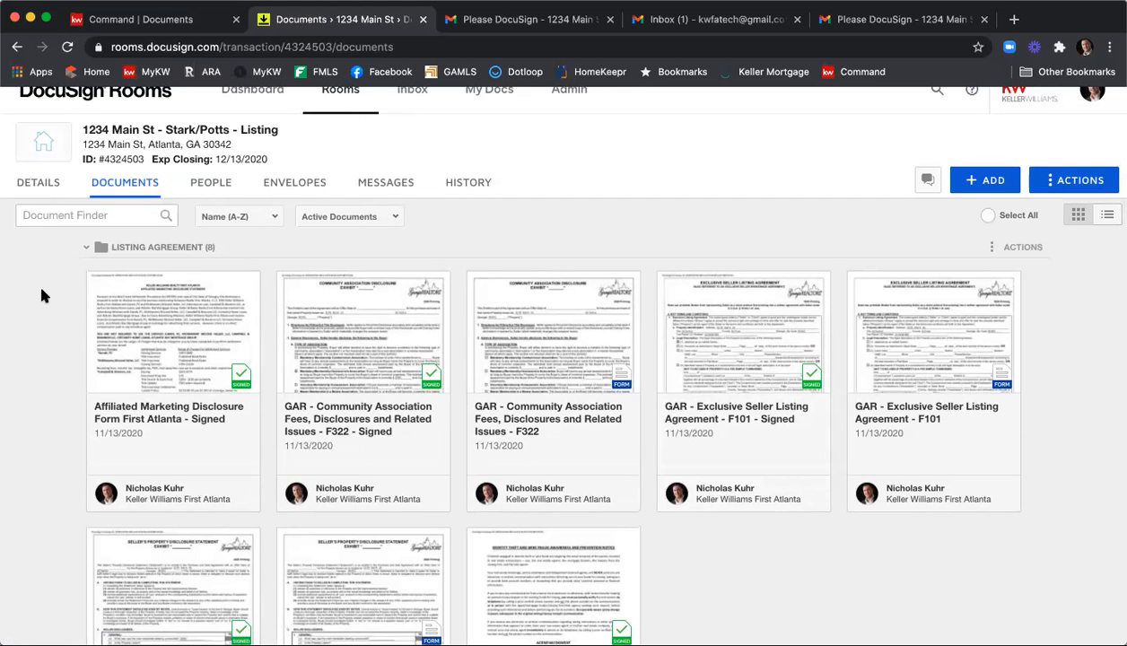
Set up combining the five signed documents in the Listing Agreement folder into a new document named "Executed ESLA 11 13 20".
click(96, 282)
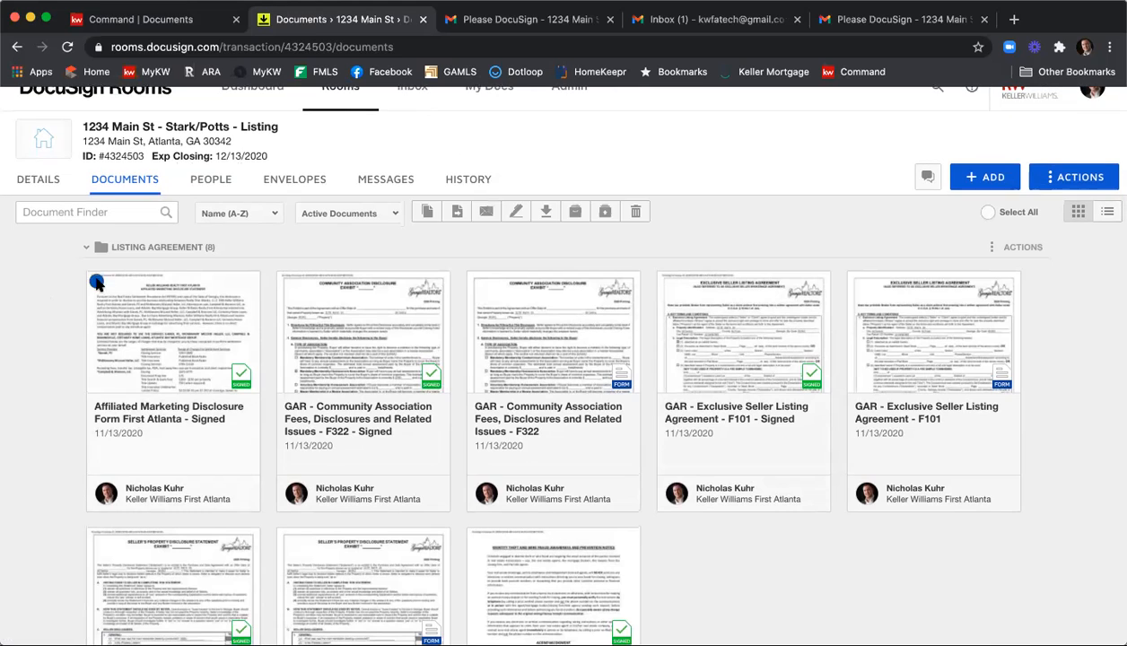
click(286, 282)
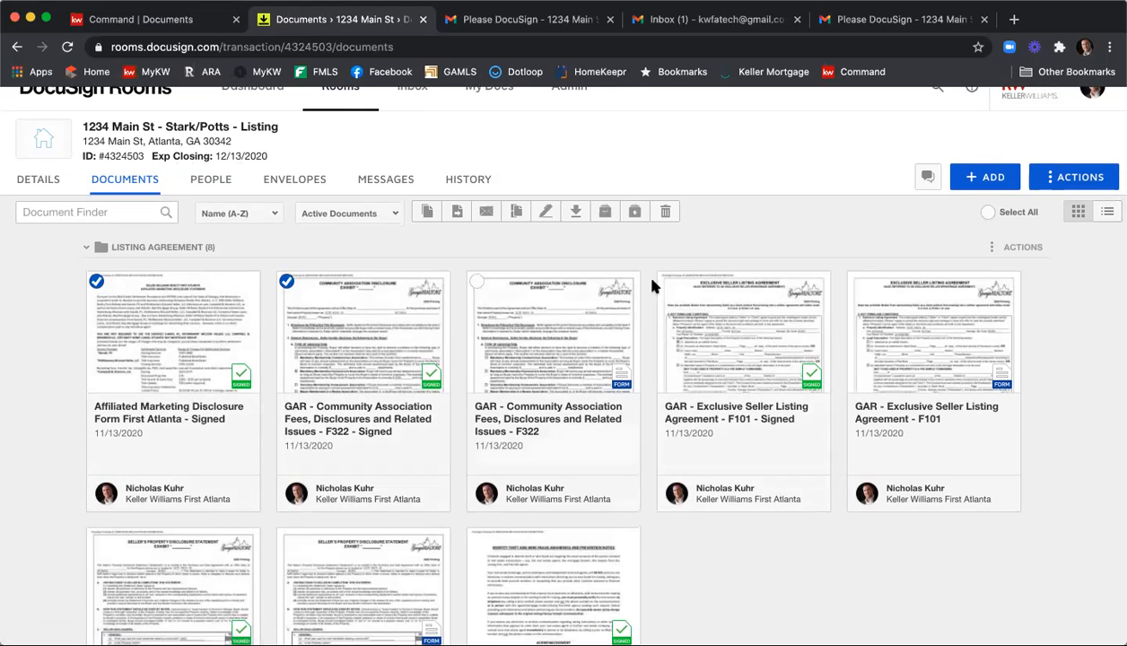
scroll(650, 289, down, 1)
click(476, 487)
click(96, 487)
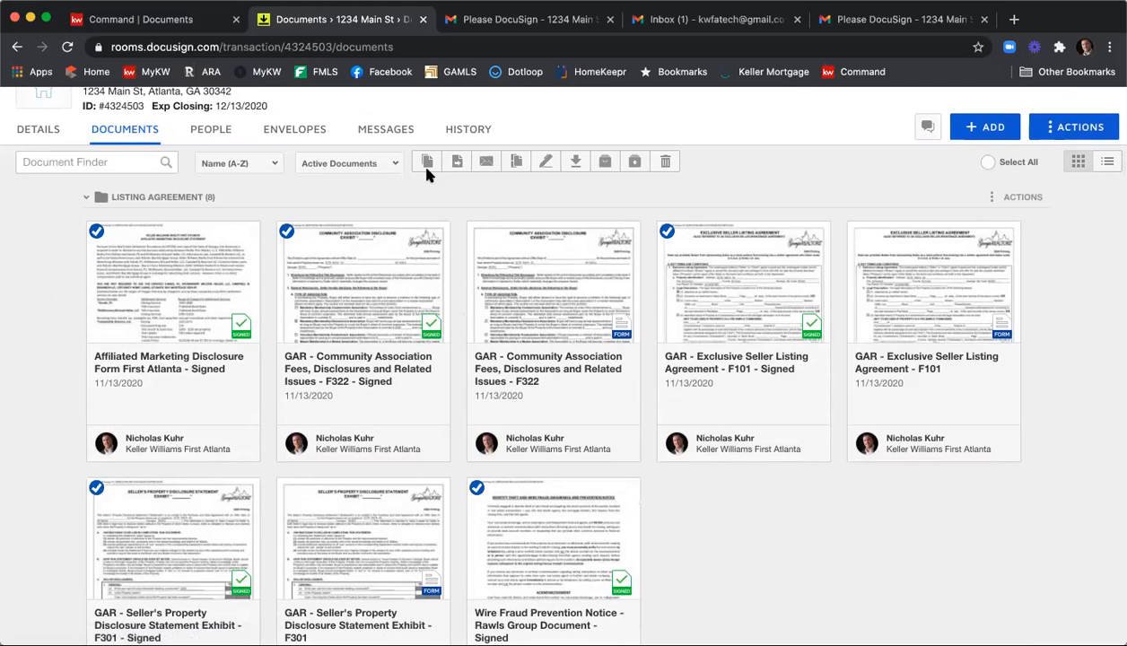
click(516, 163)
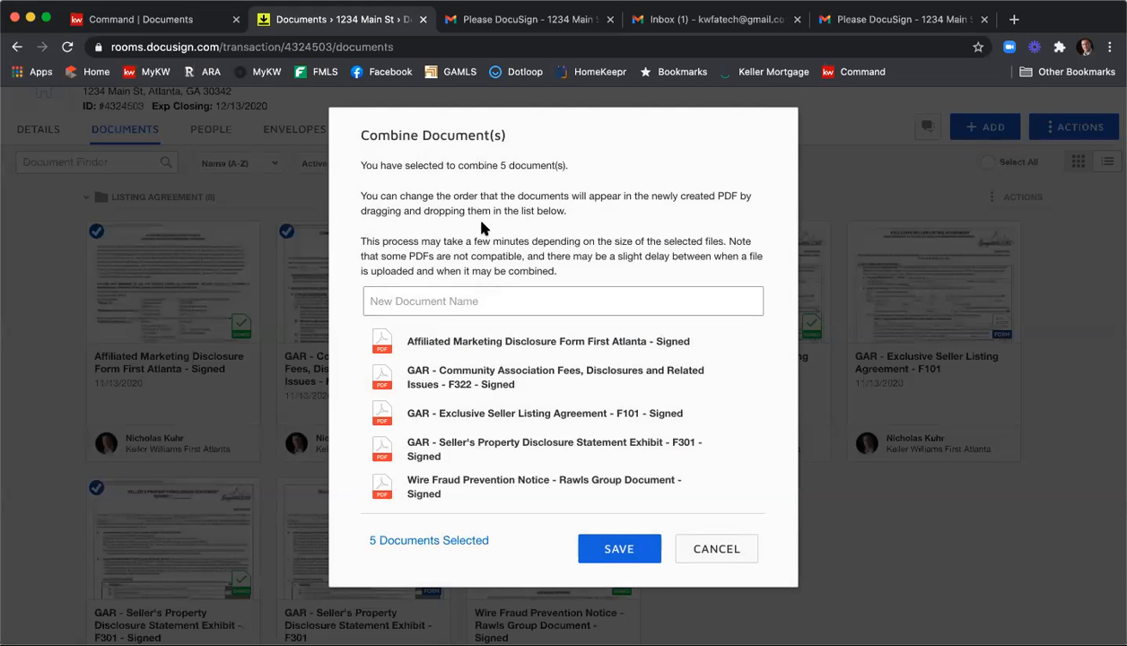
text(Exec)
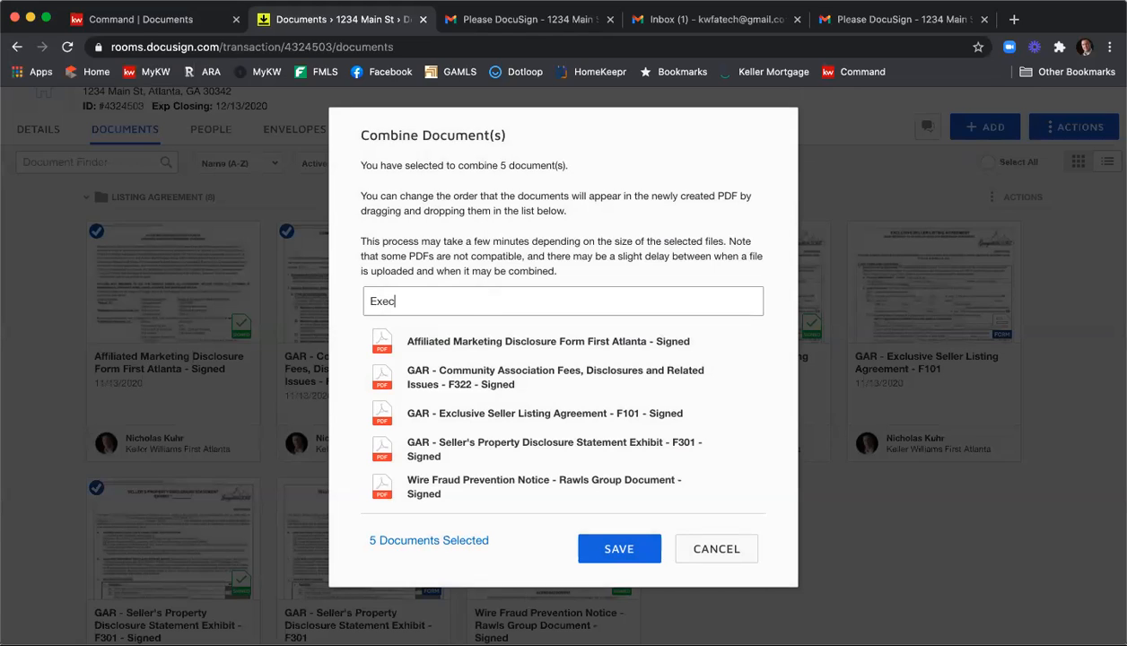
text(uted ESLA 11 13 20)
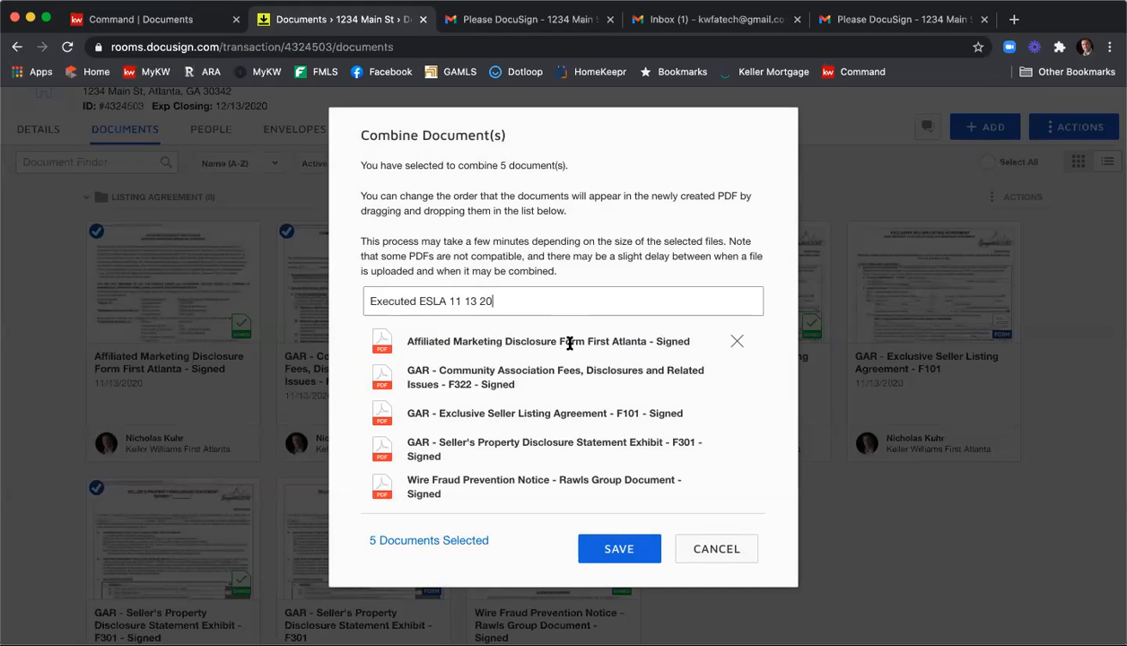
Order the combined documents as F101, F301, F322, Affiliated Marketing and Wire Fraud, and save the combined PDF.
drag(492, 413, 494, 339)
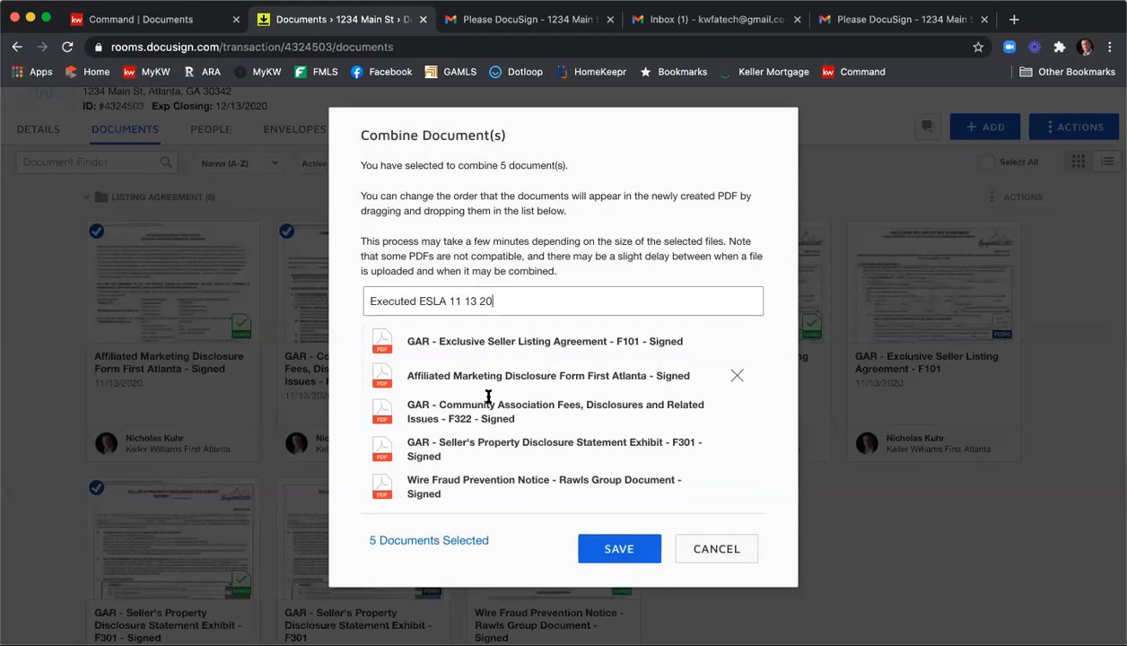
drag(475, 435, 470, 399)
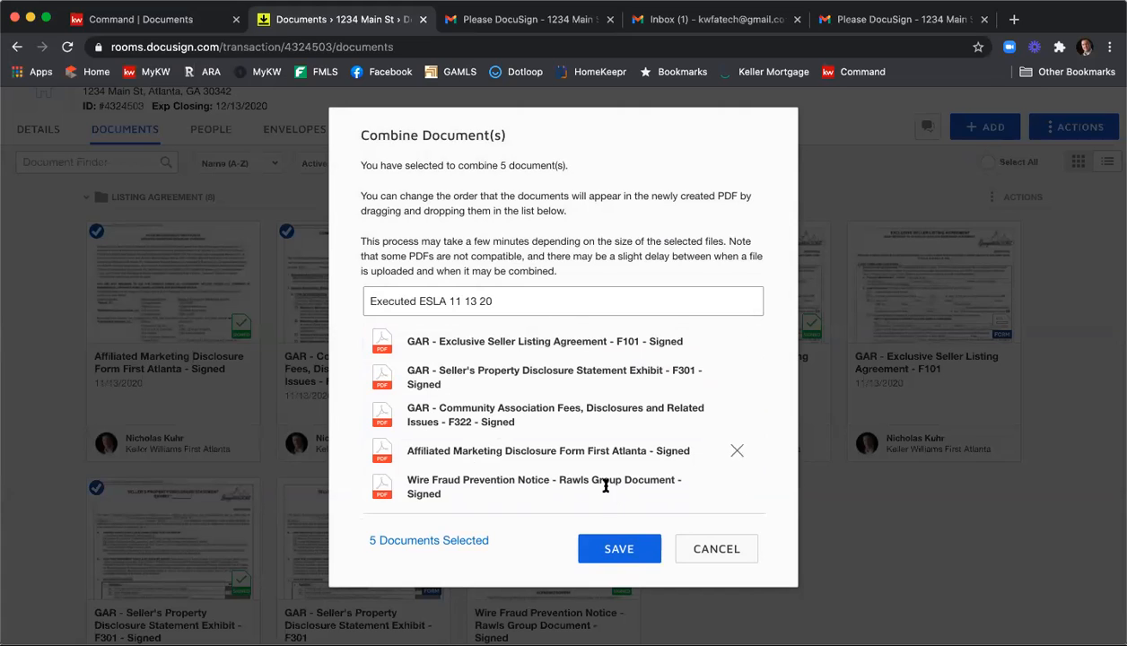
click(620, 547)
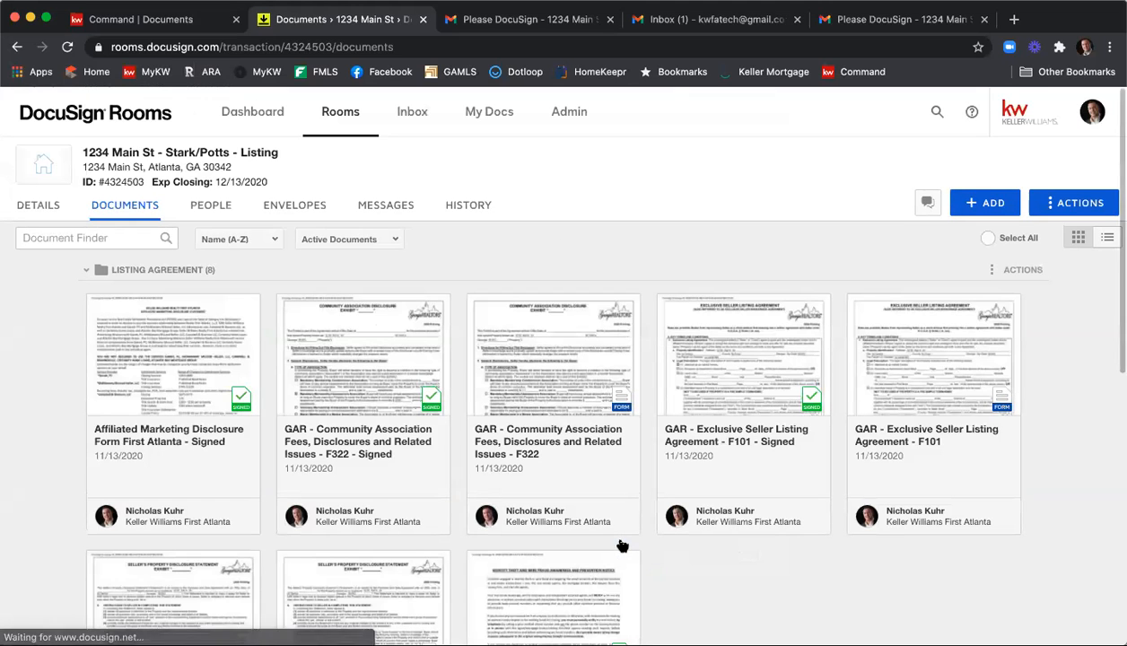
Move the "Executed ESLA 11 13 20" PDF from Room Docs into the Listing Agreement folder.
scroll(696, 502, down, 5)
scroll(696, 502, down, 5)
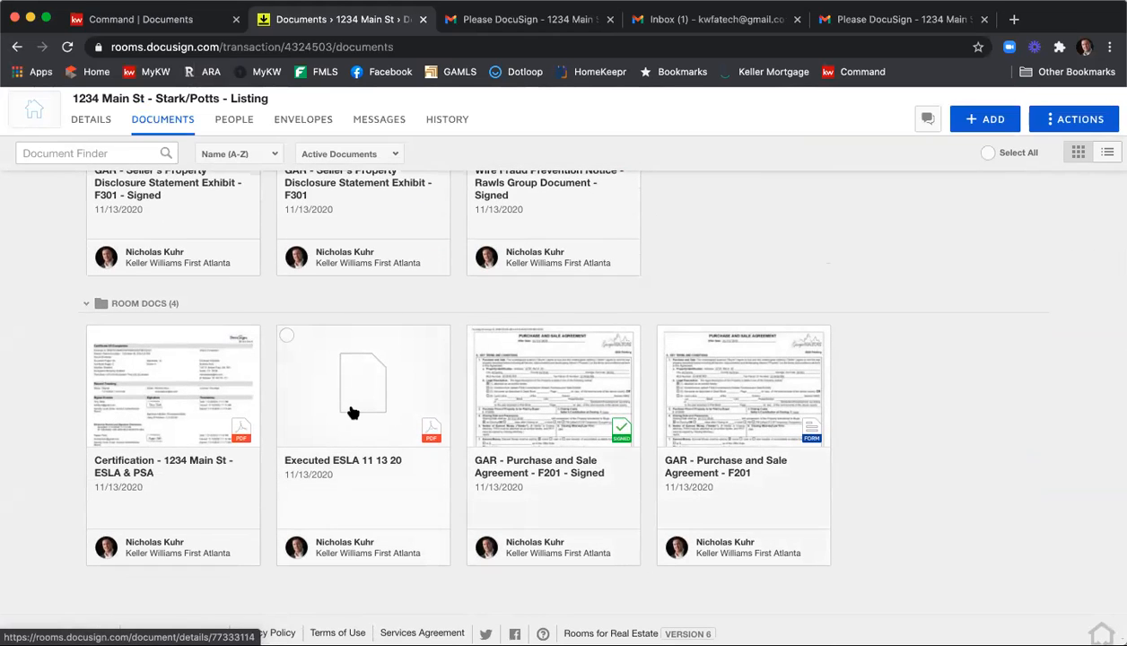
drag(351, 406, 707, 148)
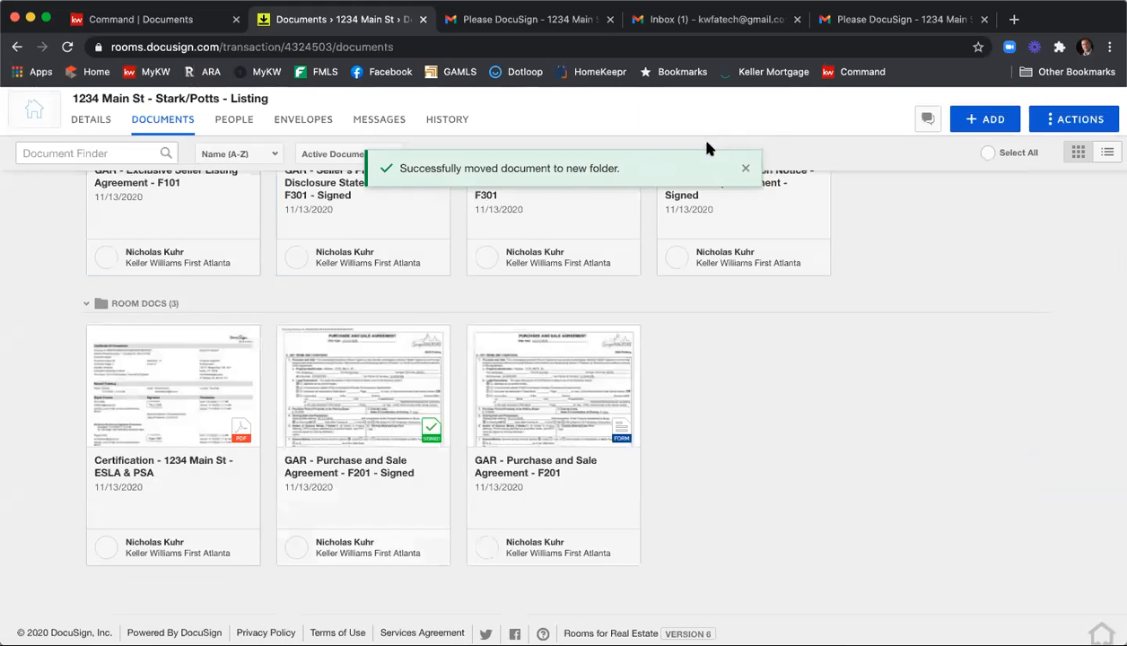
scroll(762, 332, up, 5)
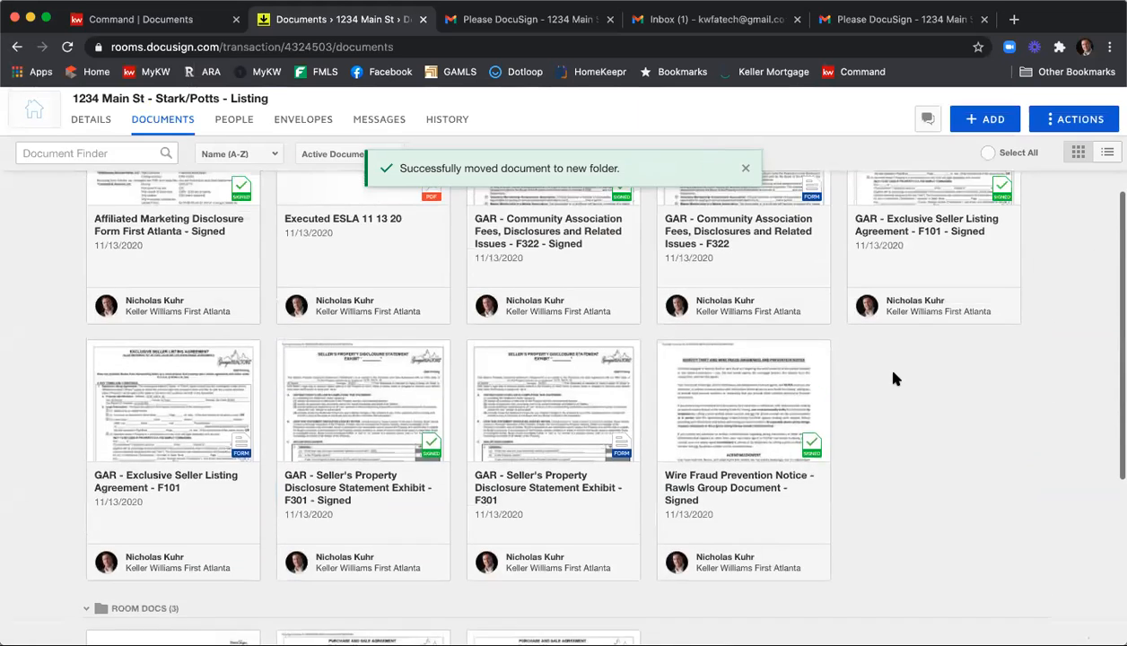
scroll(893, 378, up, 3)
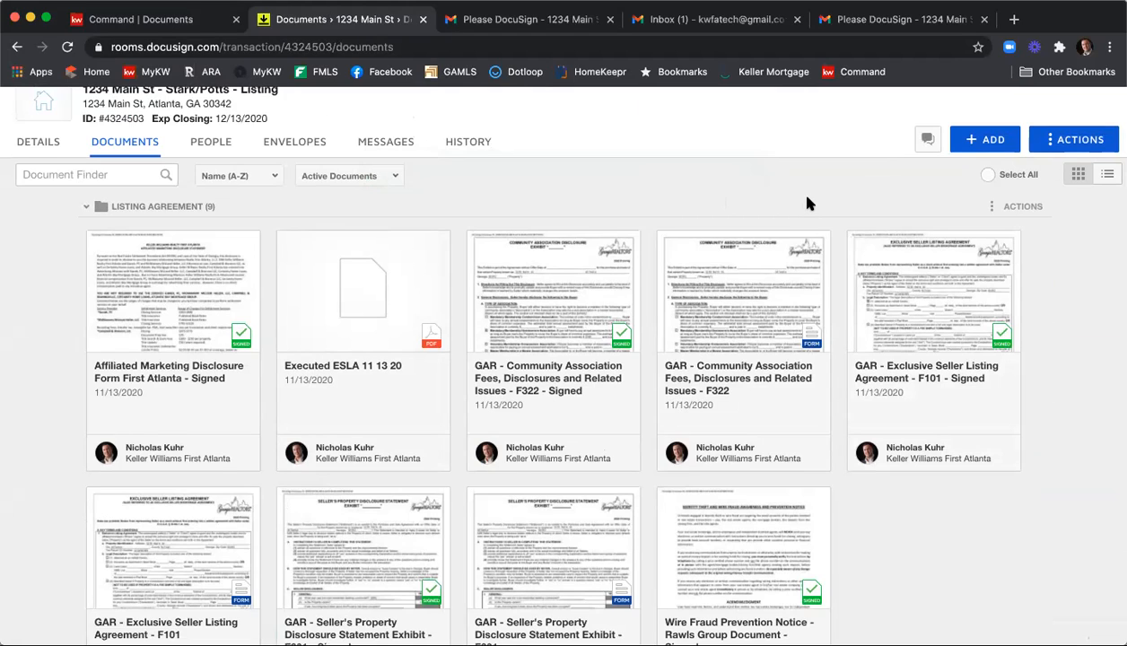
Check the sources for adding documents, and open the "Executed ESLA 11 13 20" PDF to view its document actions.
click(985, 142)
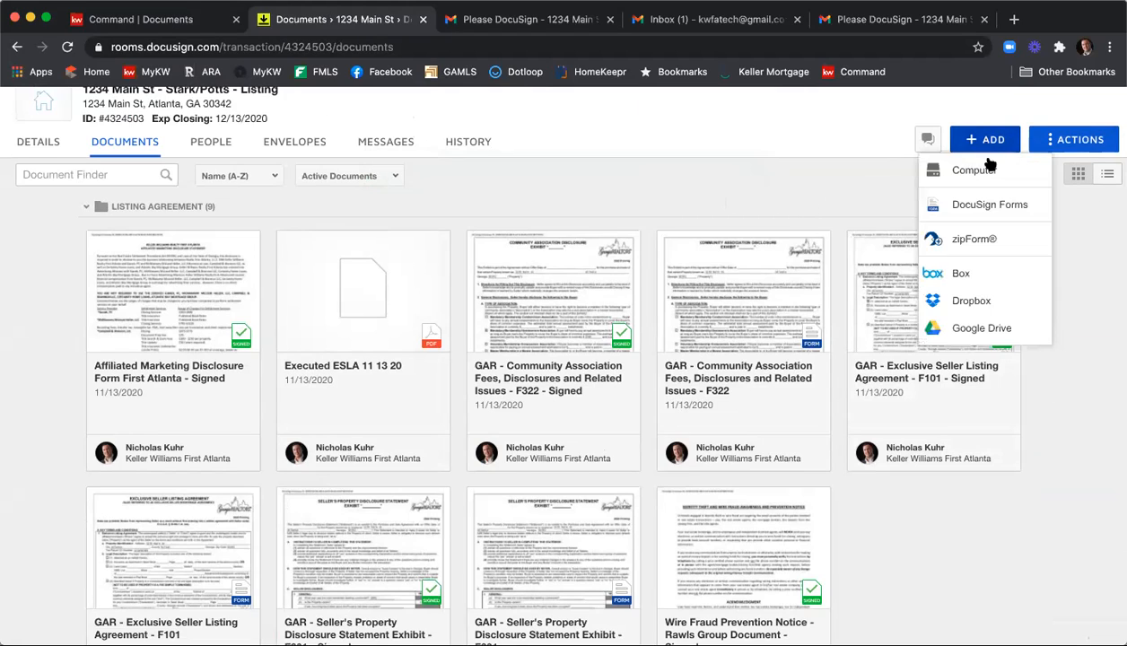
click(749, 204)
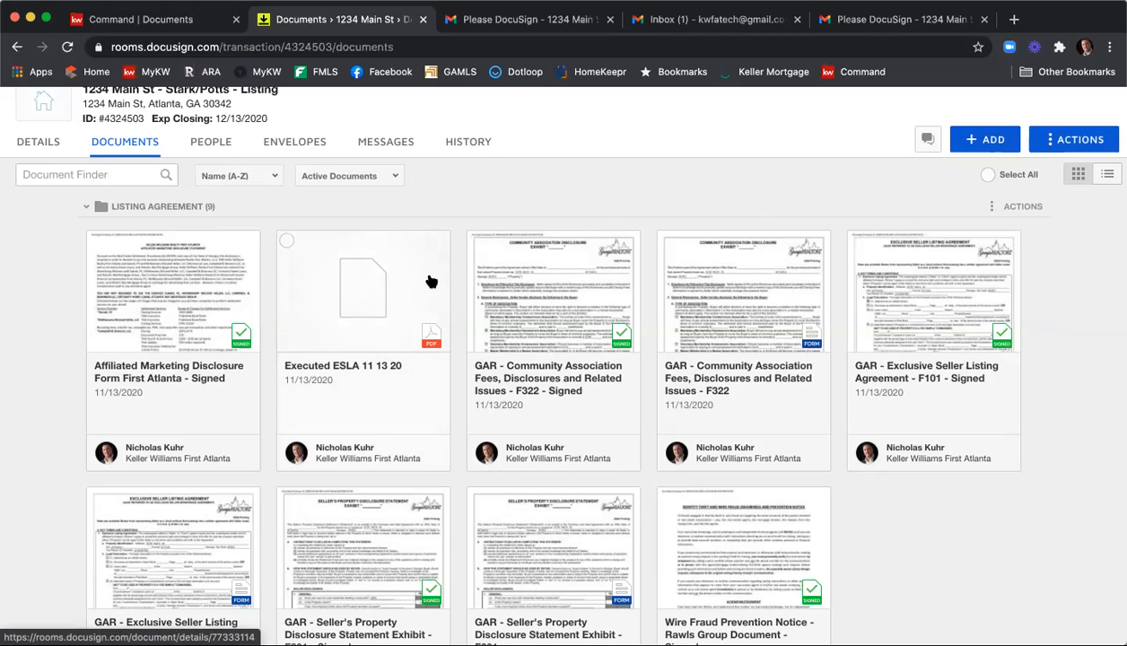
click(380, 291)
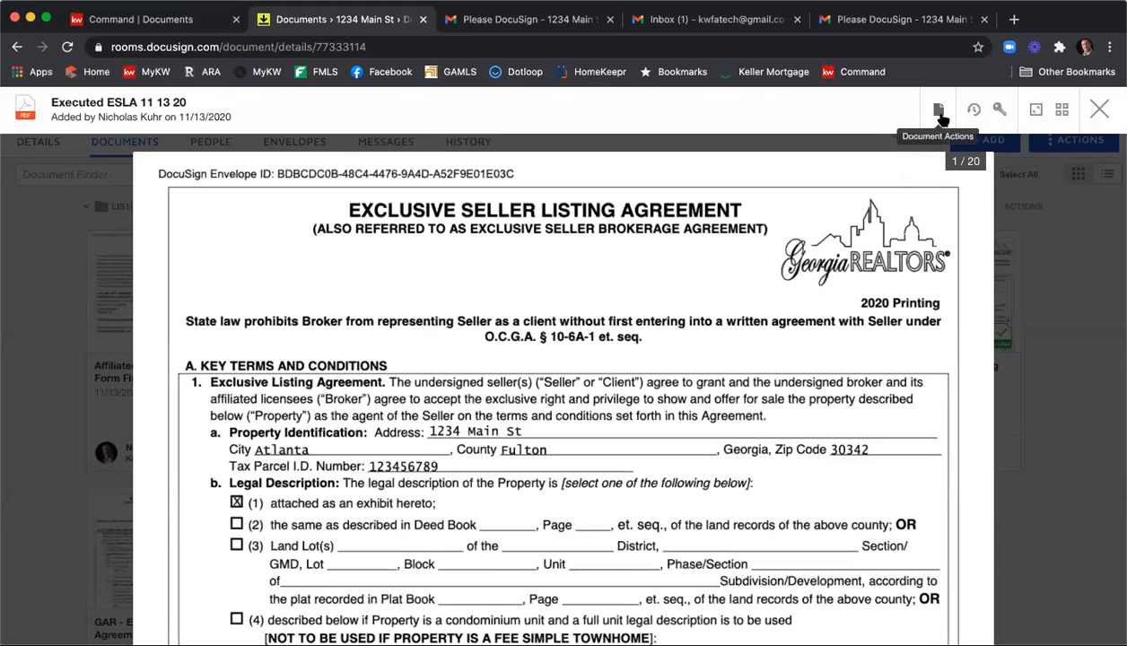
click(940, 112)
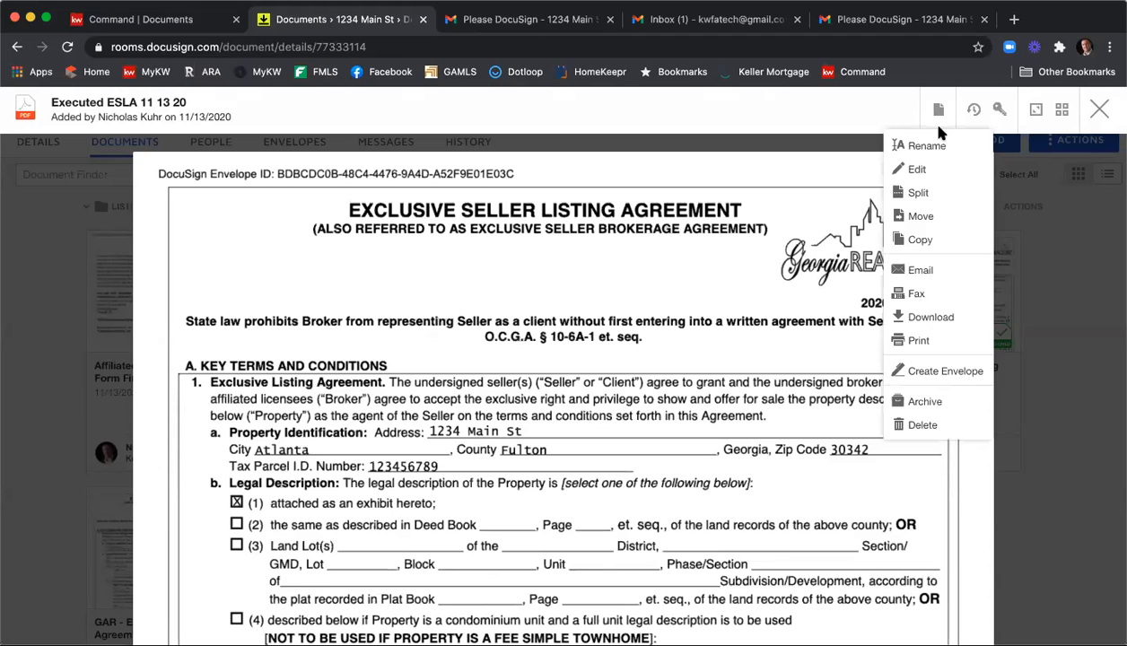
Start splitting the "Executed ESLA 11 13 20" PDF, defining the first new document as "Exe ELSA" with pages 1-8.
click(940, 199)
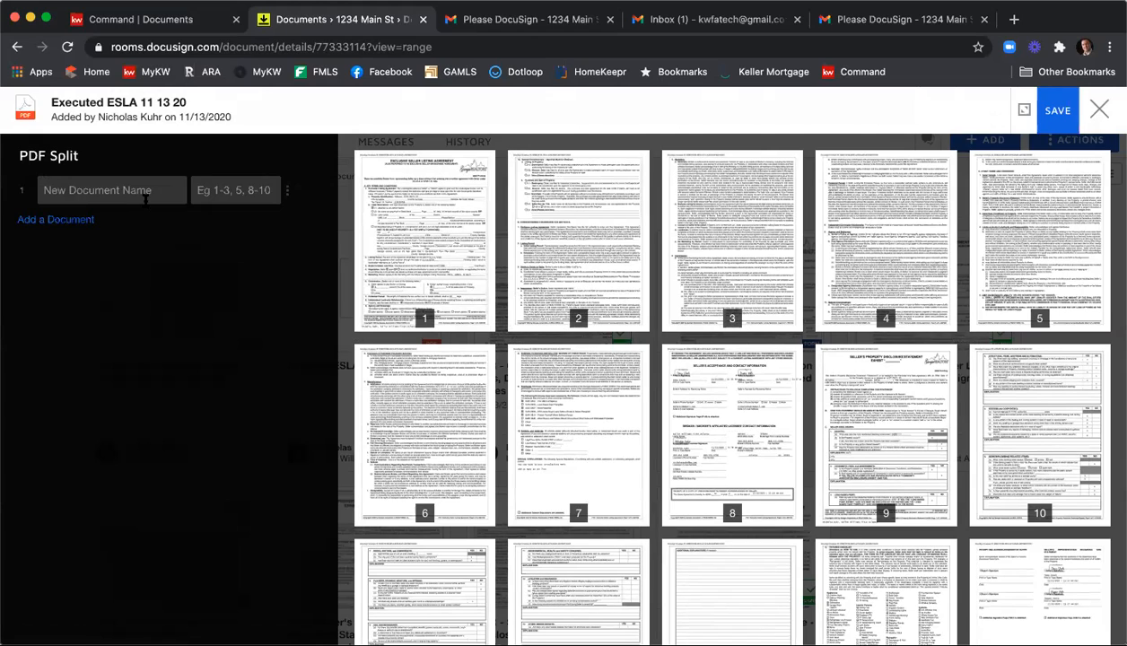
click(146, 194)
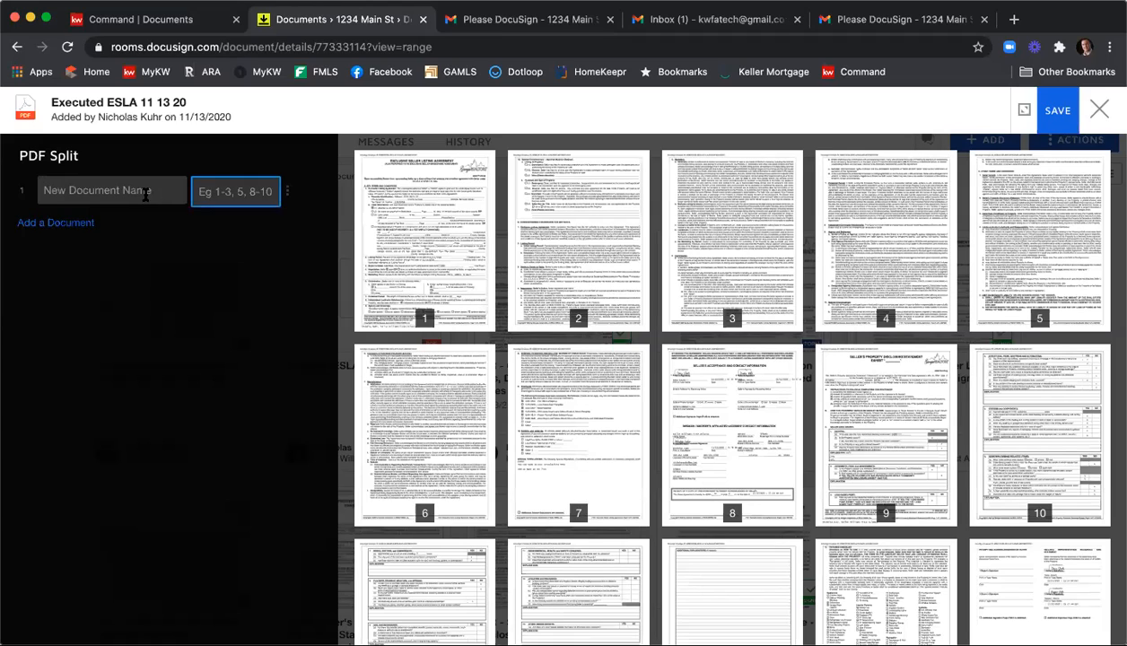
text(Ee)
text(c)
text( ELSA)
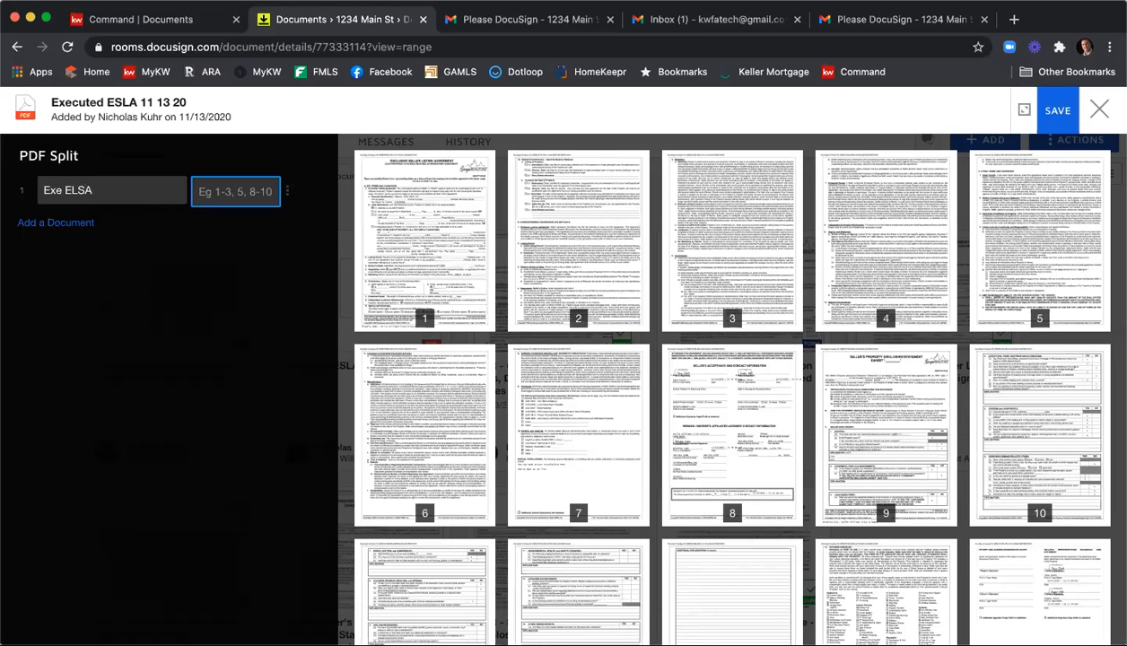
text(1-8)
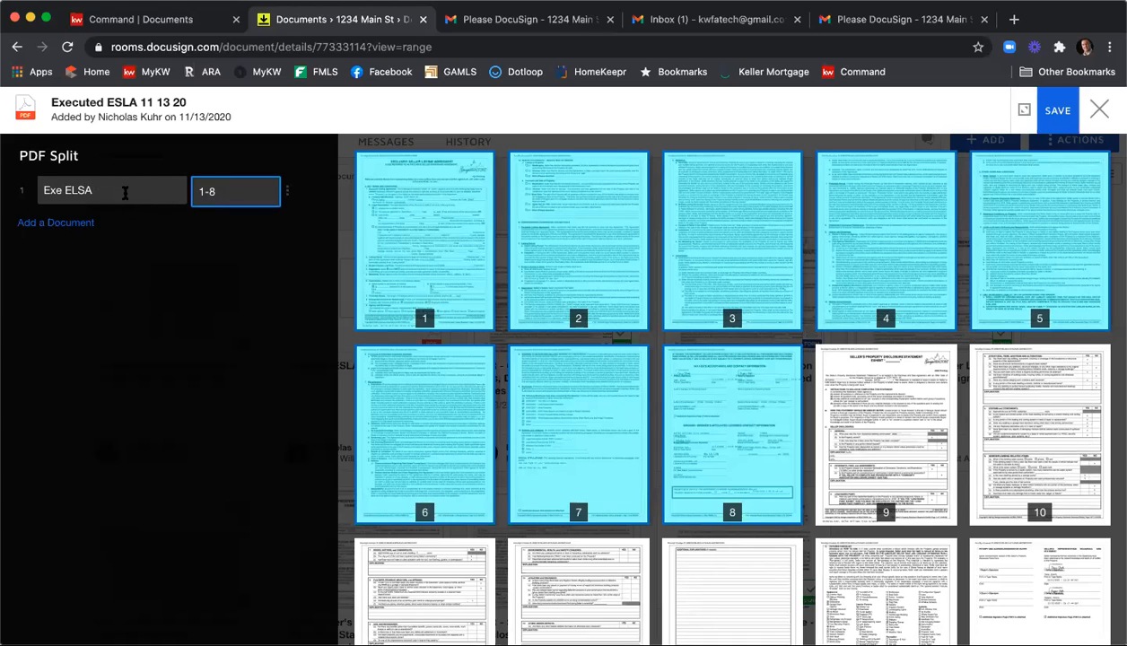
Add a second split document named "Exec SPD" covering pages 9-15.
click(67, 223)
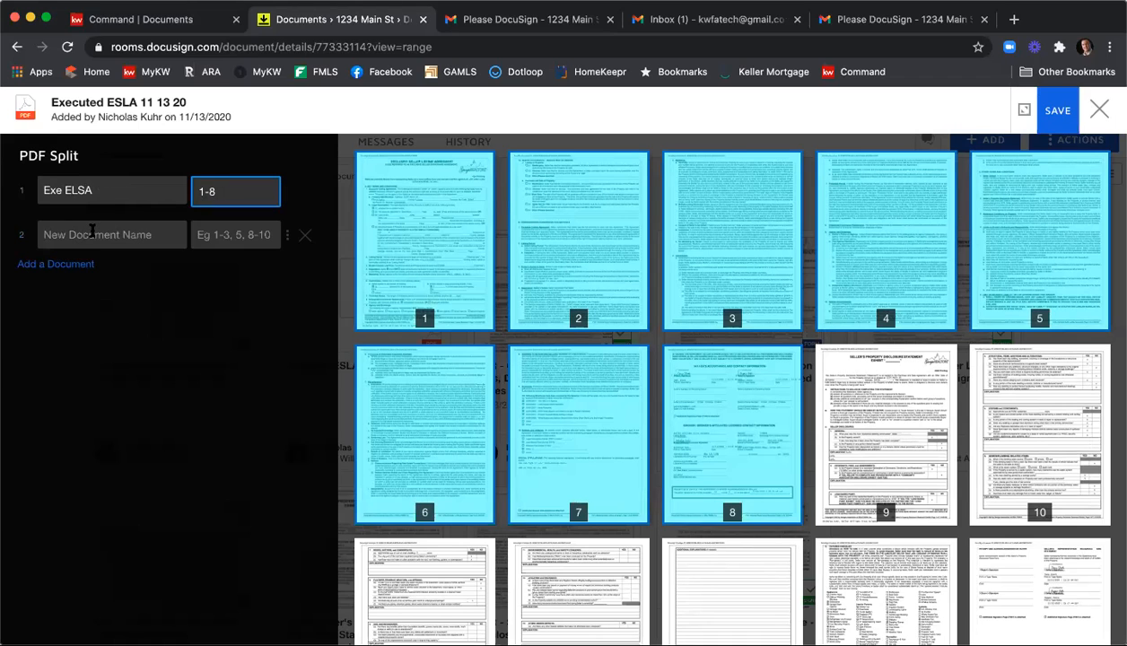
click(91, 231)
text(E)
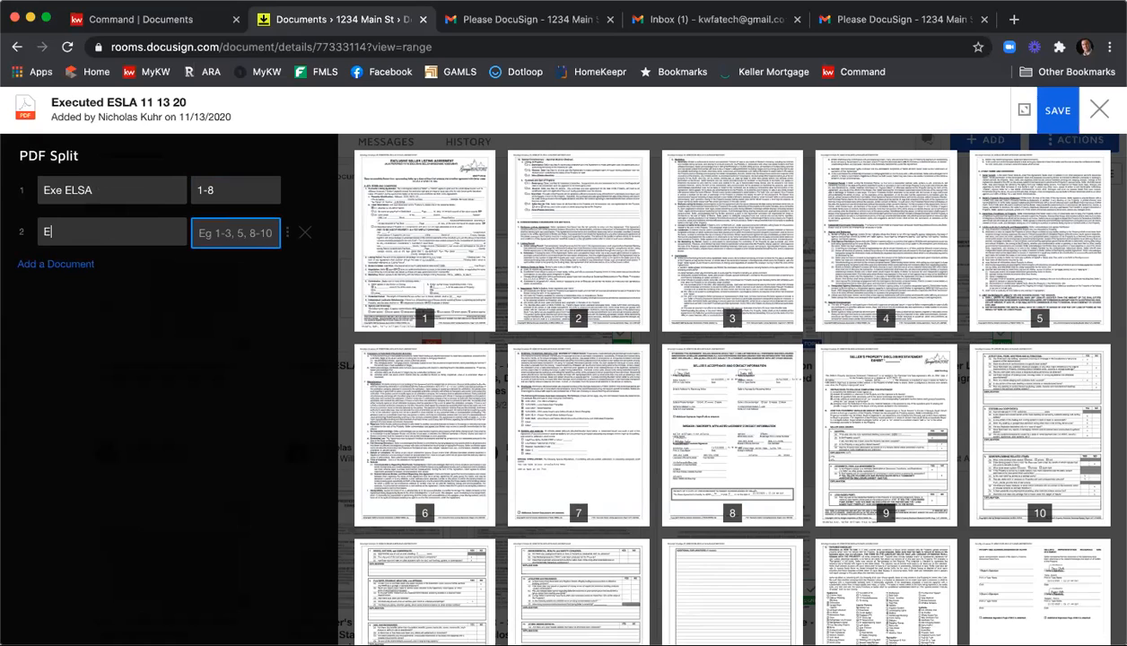
text(XE)
key(BackSpace)
key(BackSpace)
text(ec SPD)
scroll(831, 455, down, 1)
scroll(830, 455, down, 1)
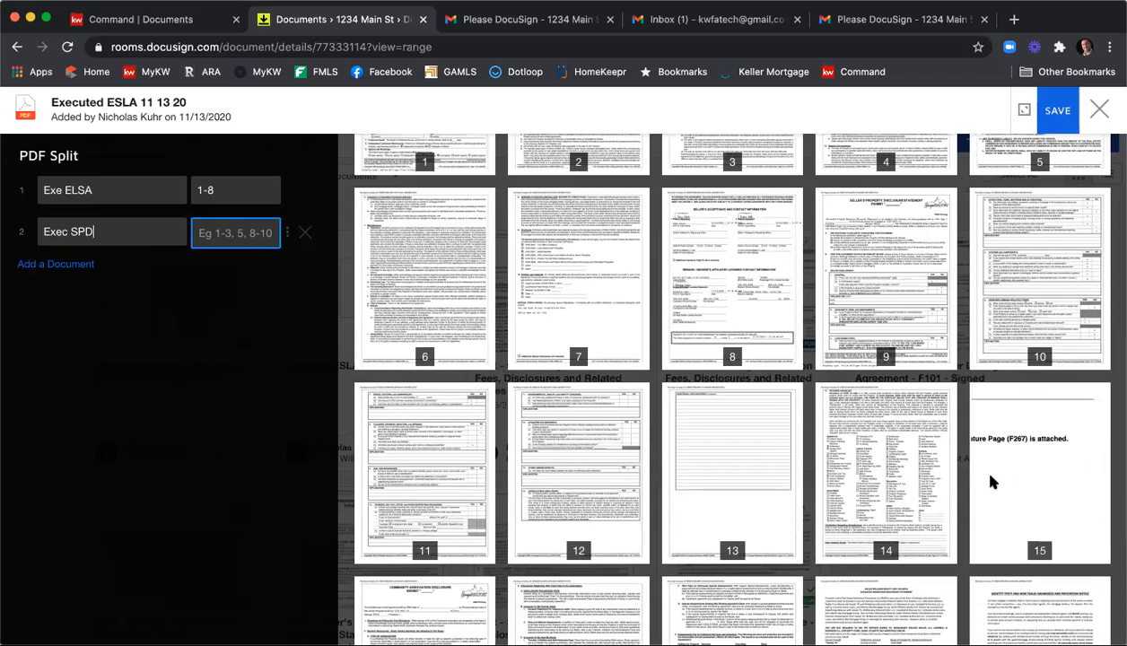
click(241, 236)
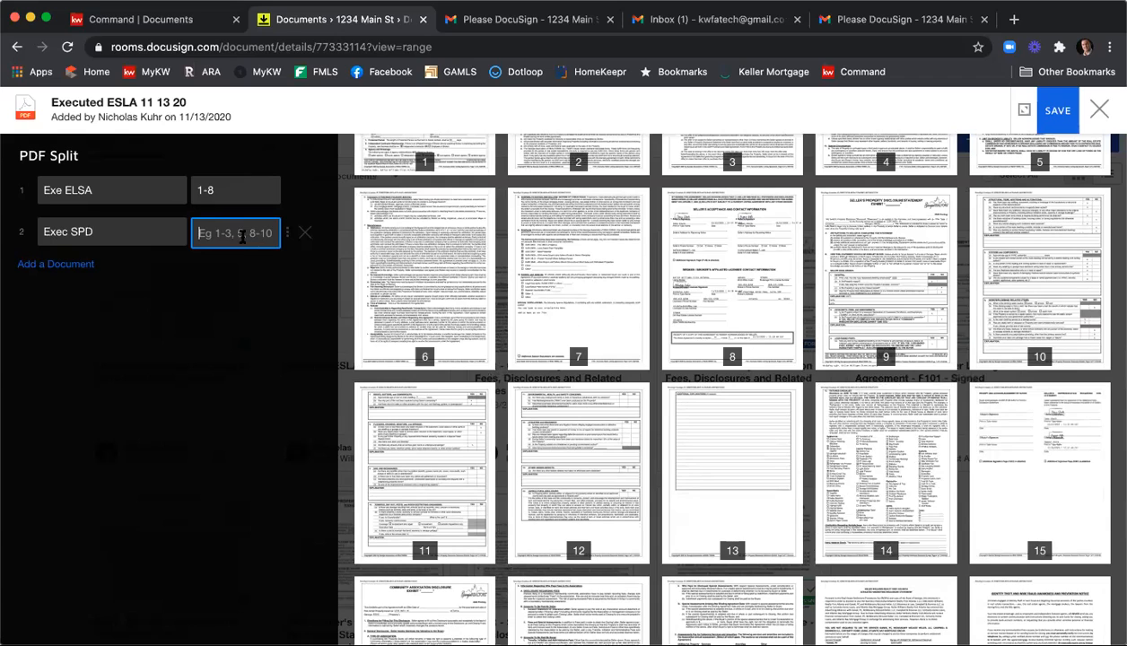
text(9-15)
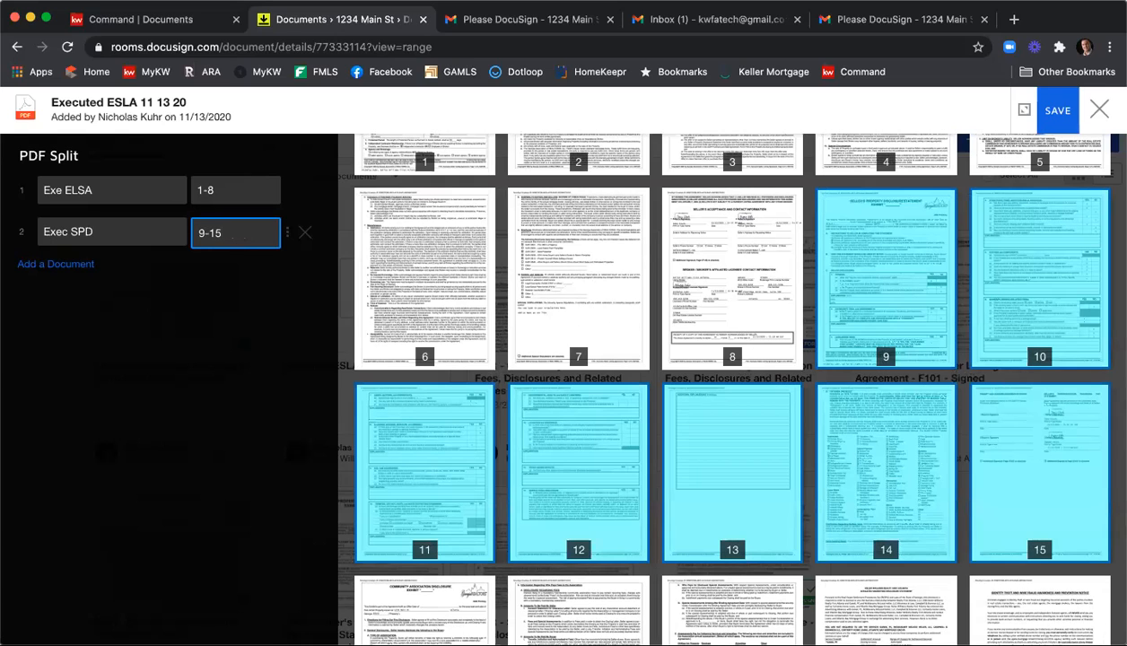
Add a third split document named "Exec CAD" covering pages 16-18.
scroll(466, 253, down, 3)
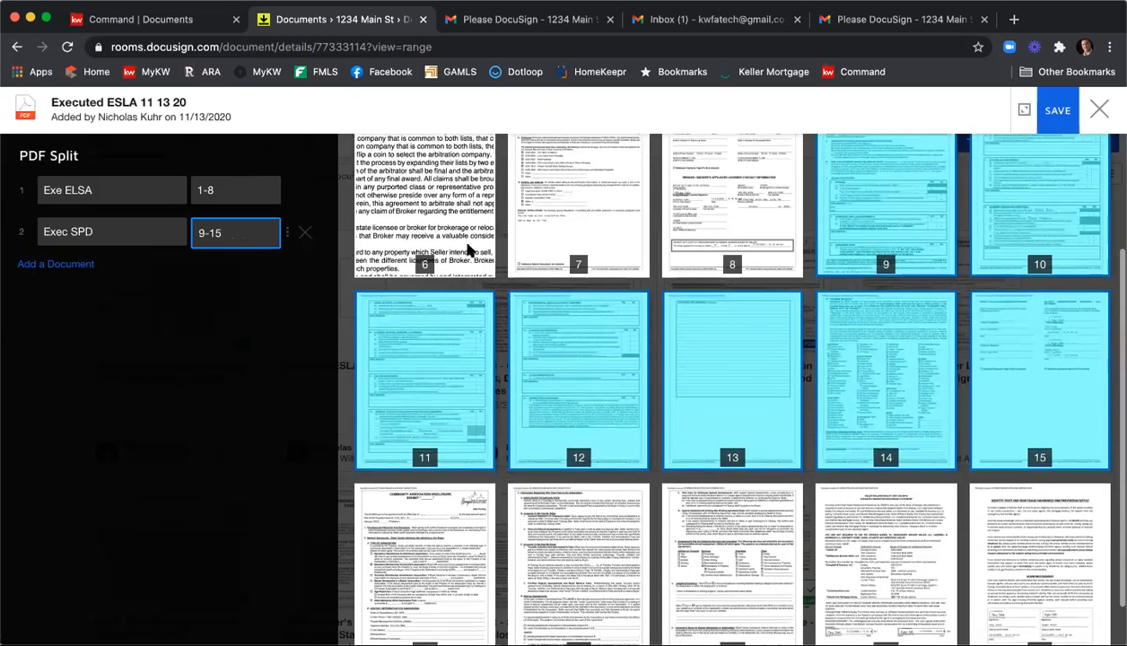
click(56, 264)
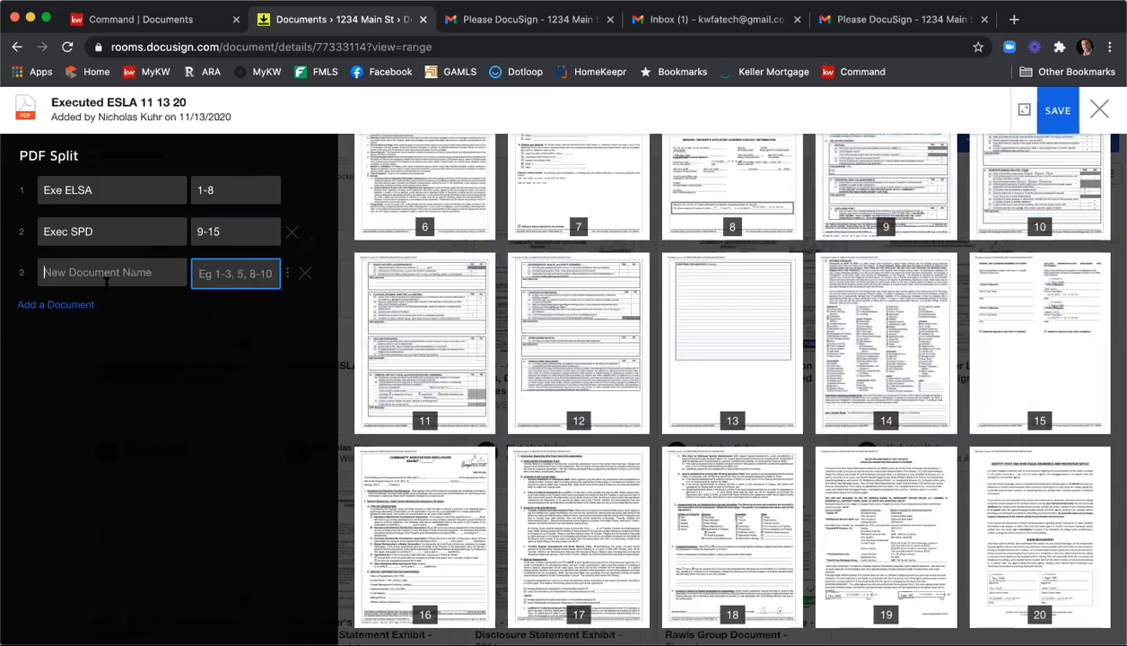
text(Exec CAD)
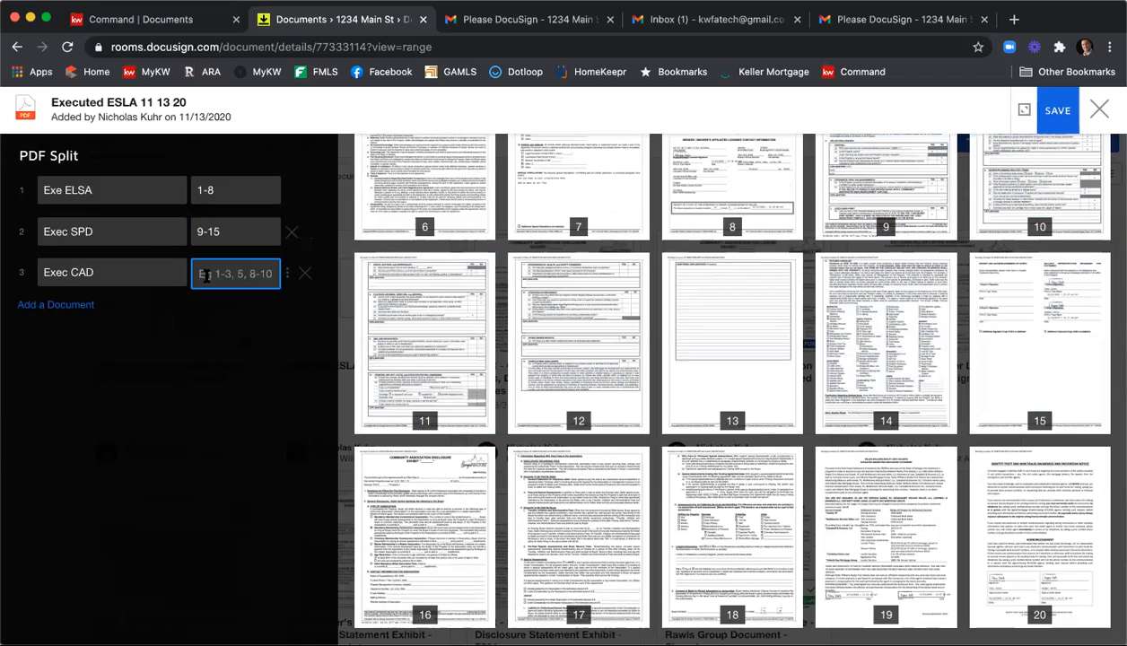
text(16-18)
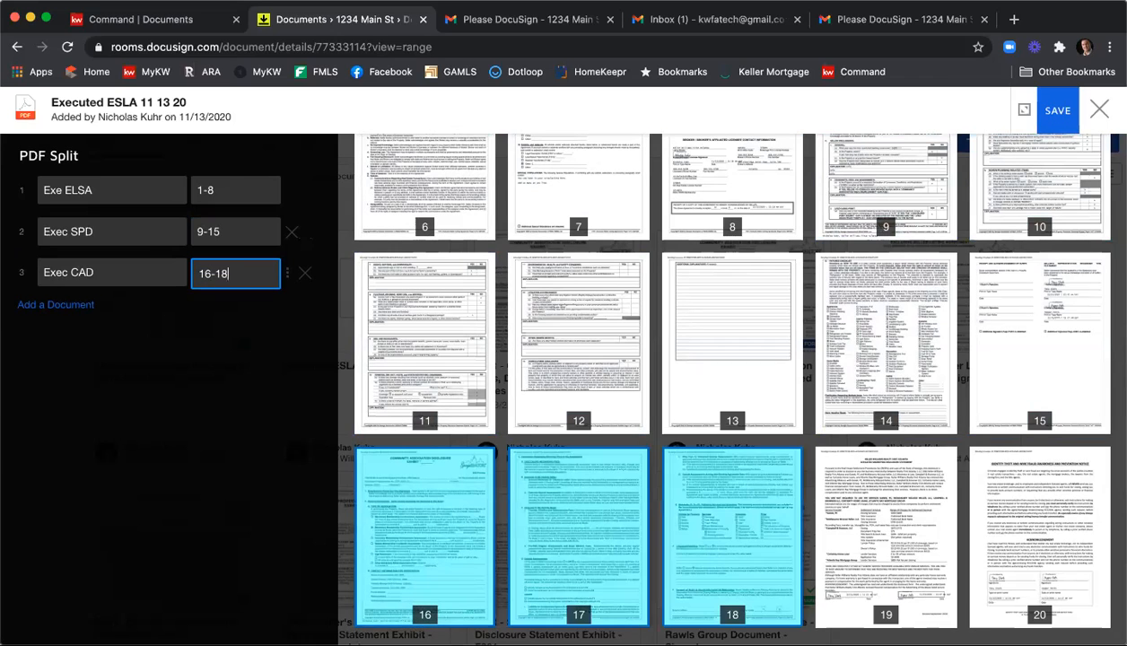
Add a fourth split document named "Exec Affil Marketing" containing page 19.
scroll(422, 341, down, 1)
click(81, 305)
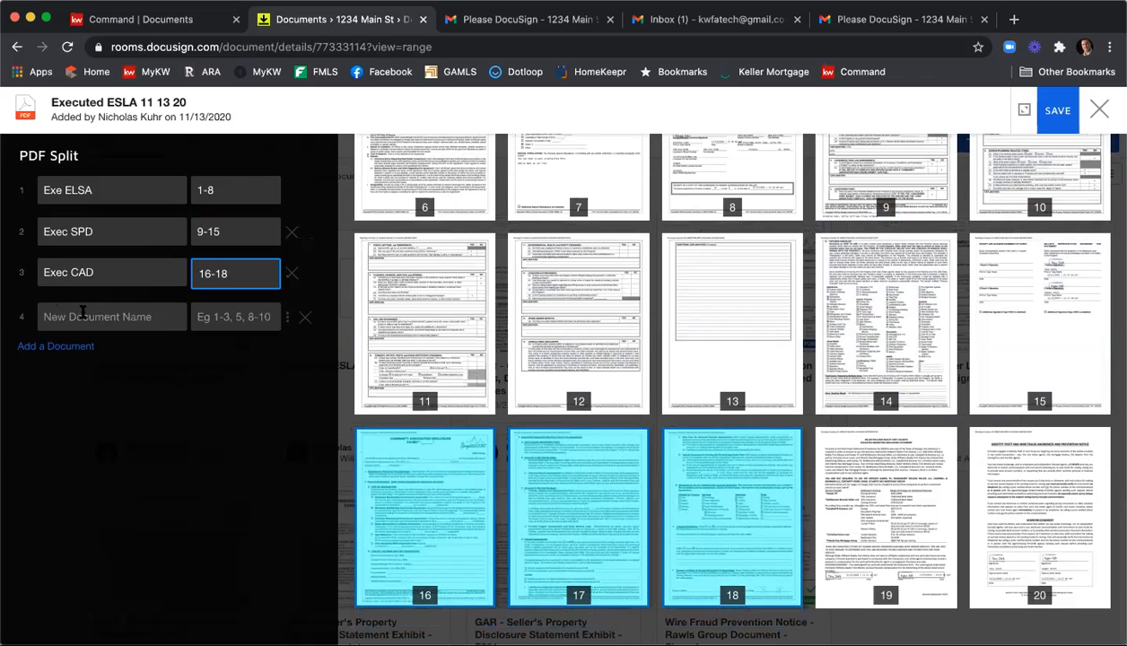
click(82, 312)
text(WE)
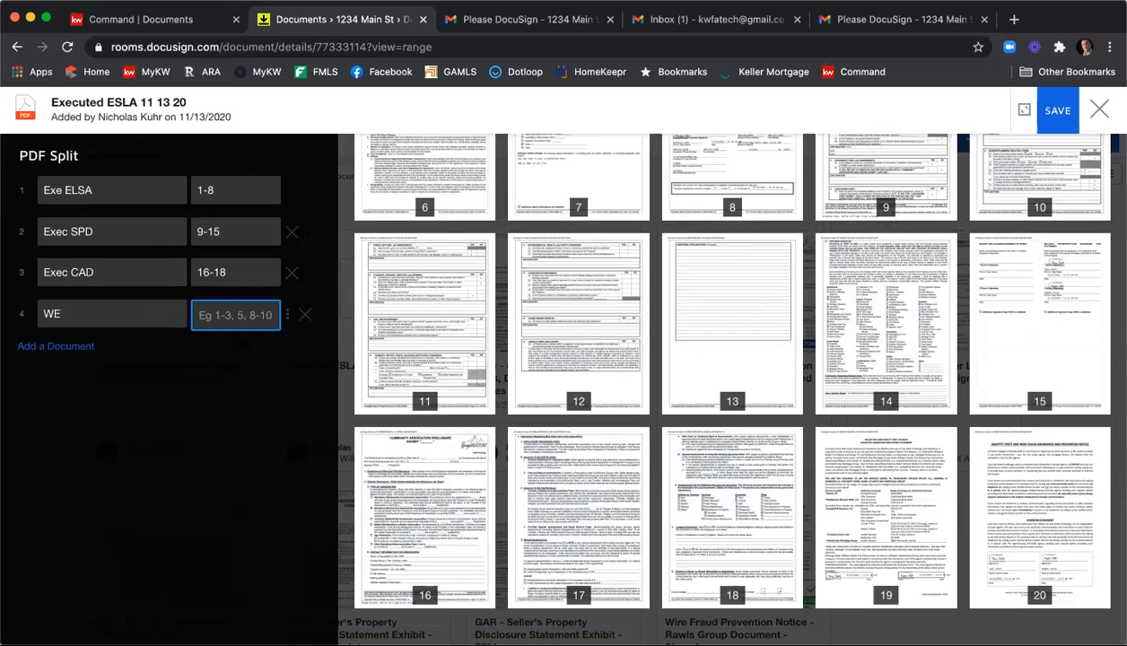
key(BackSpace)
key(BackSpace)
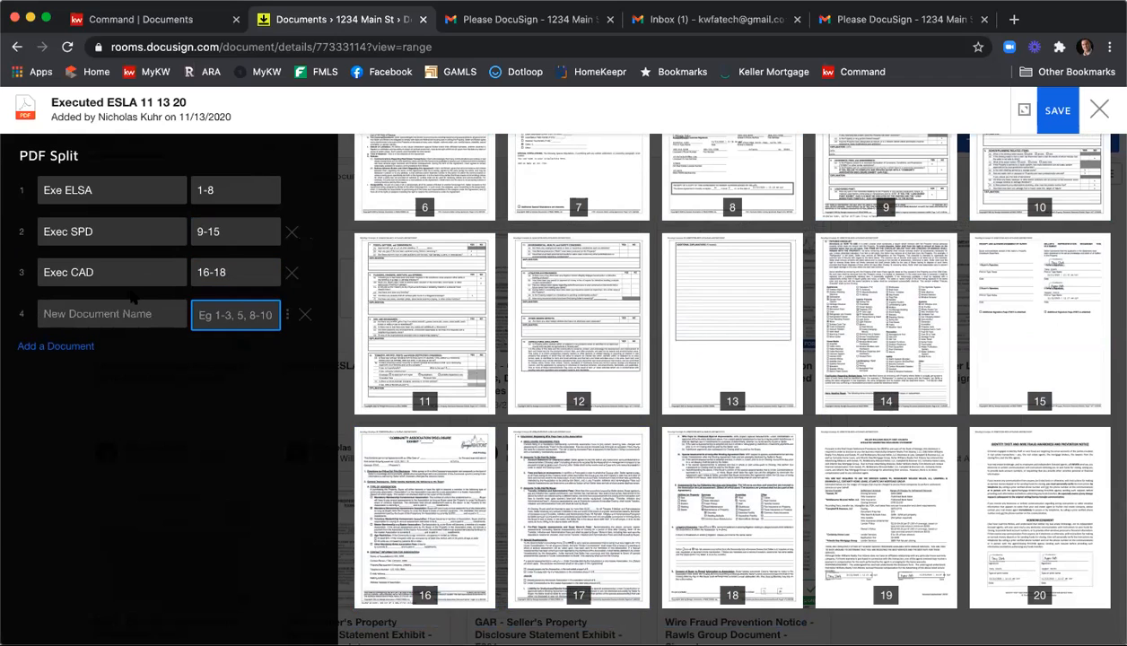
text(Exec)
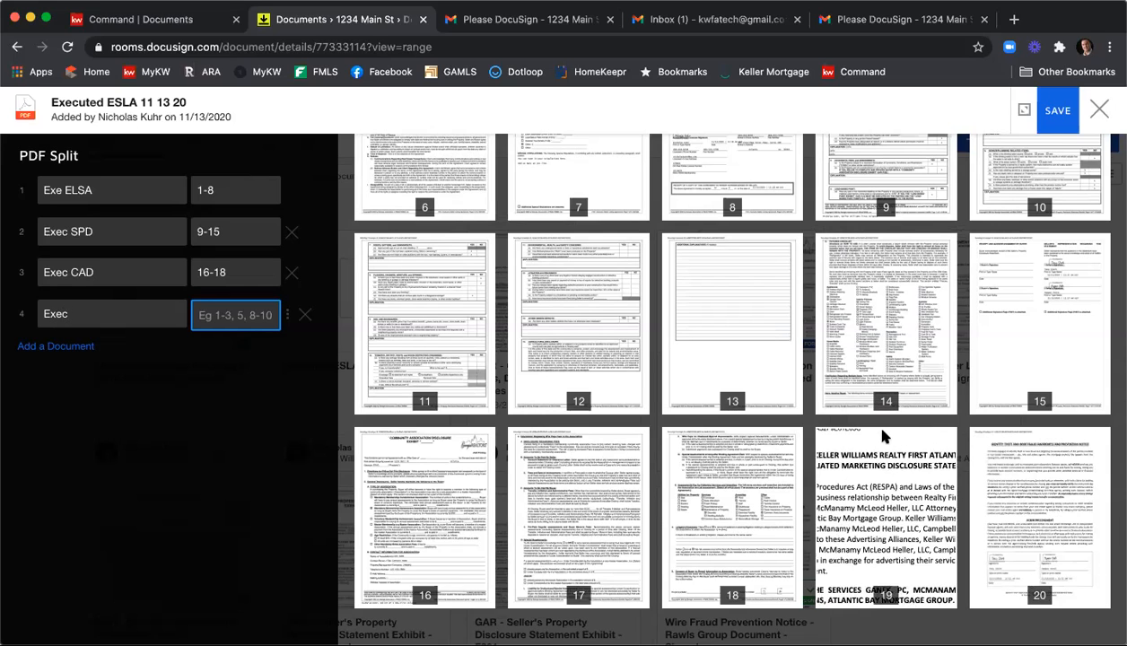
text( Affil Mark)
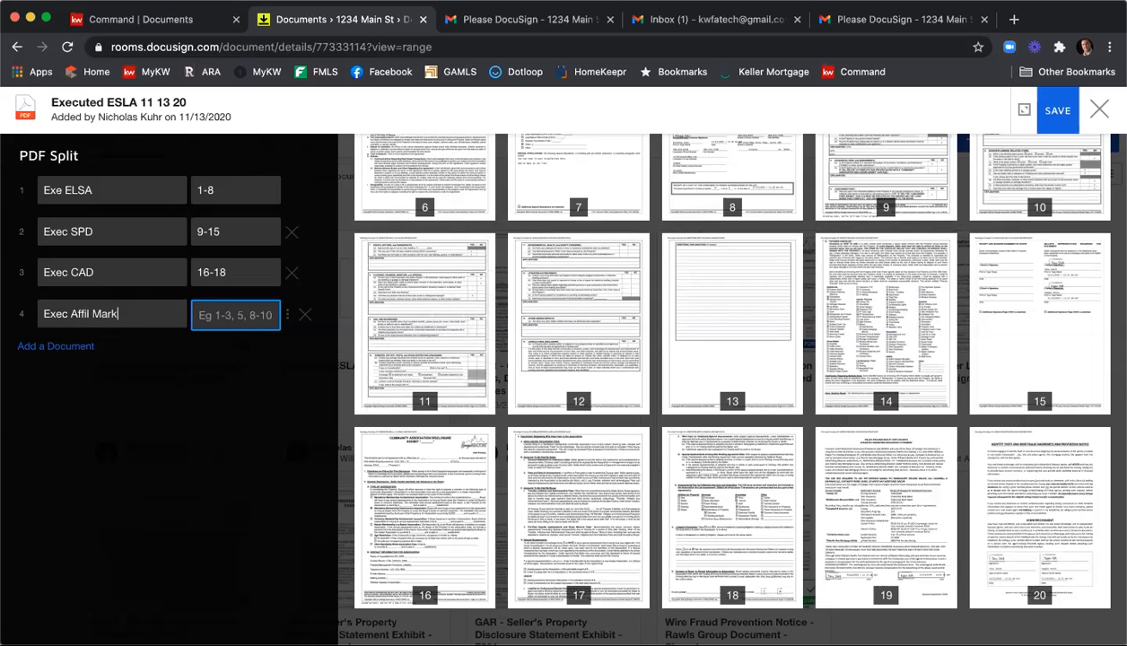
text(eting19)
Add a fifth split document named "Exec Wire Fraud" containing page 20, and save the PDF split.
click(63, 346)
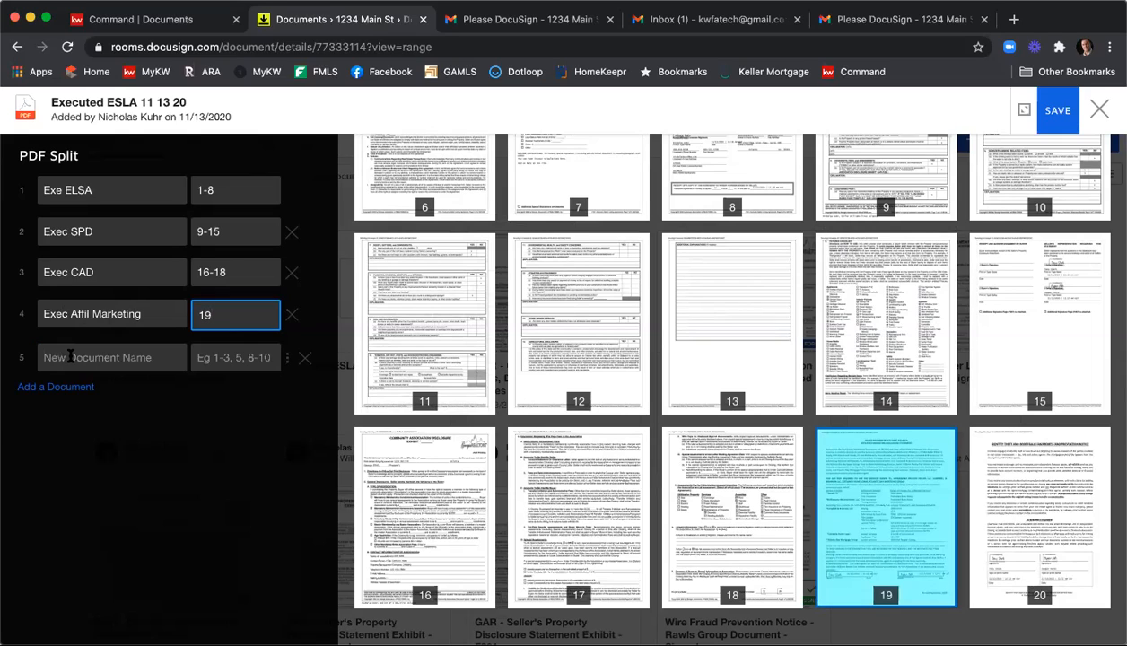
text(Exec Wire F)
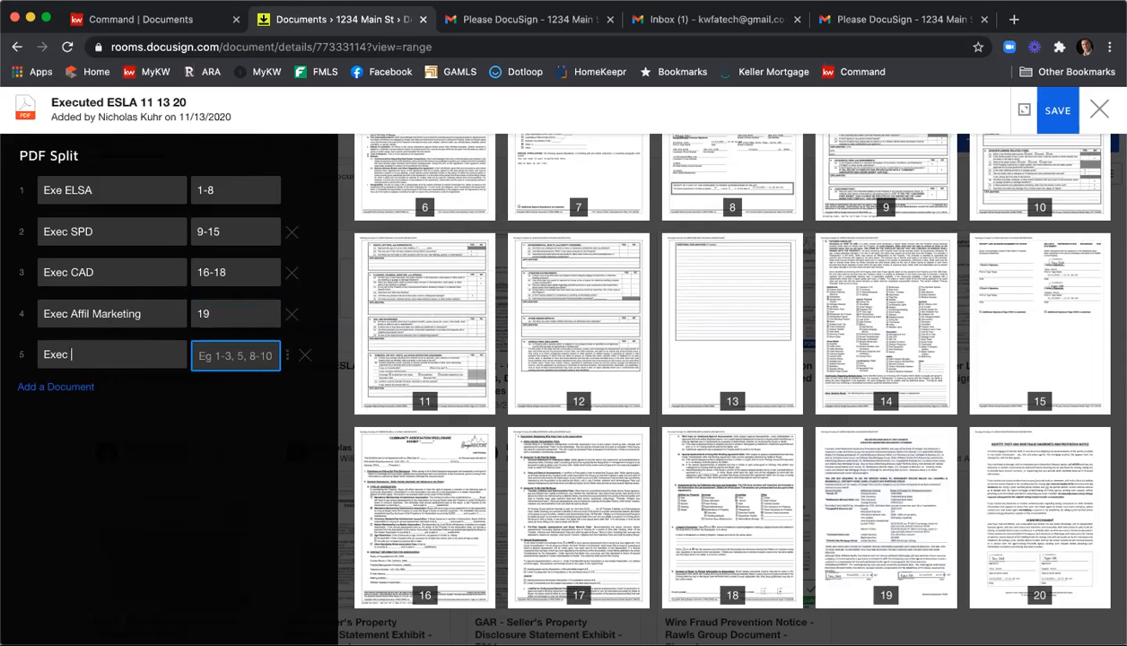
text(raud)
key(Tab)
text(20)
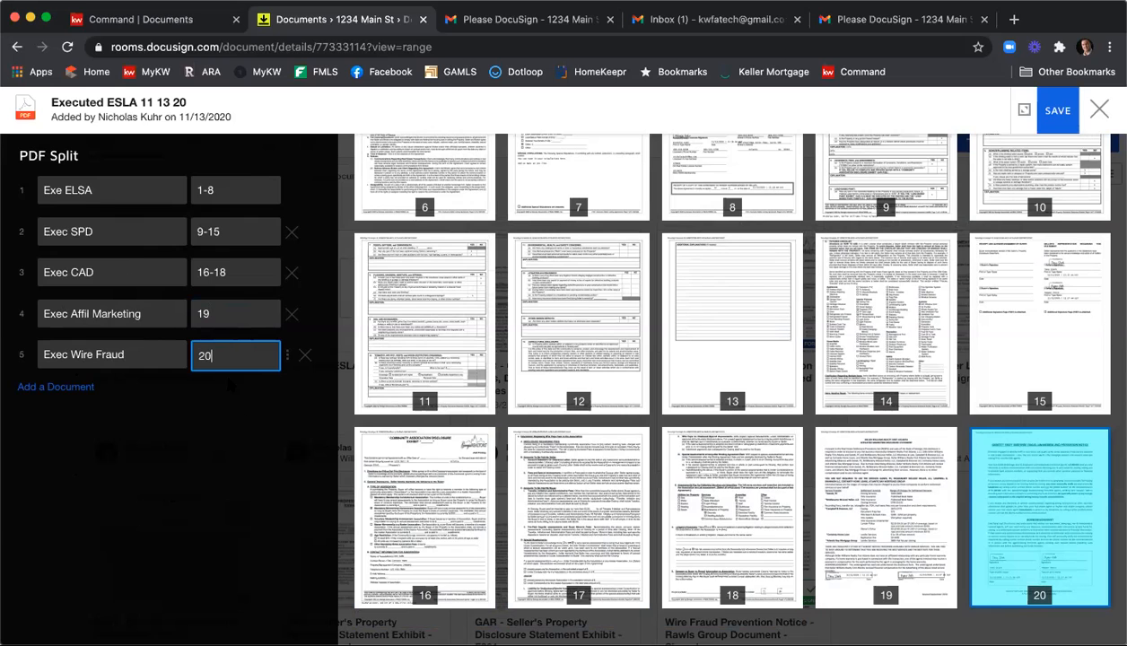
click(1060, 117)
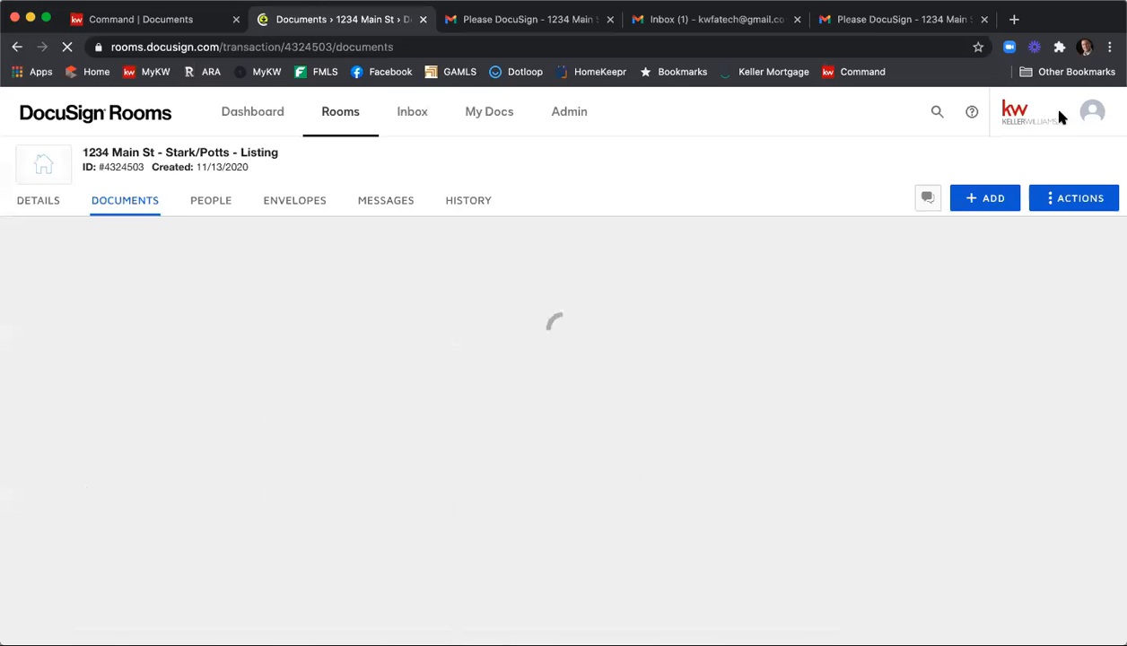
Look through the room's Listing Agreement and Room Docs folders to check the newly split PDFs.
scroll(1059, 118, down, 1)
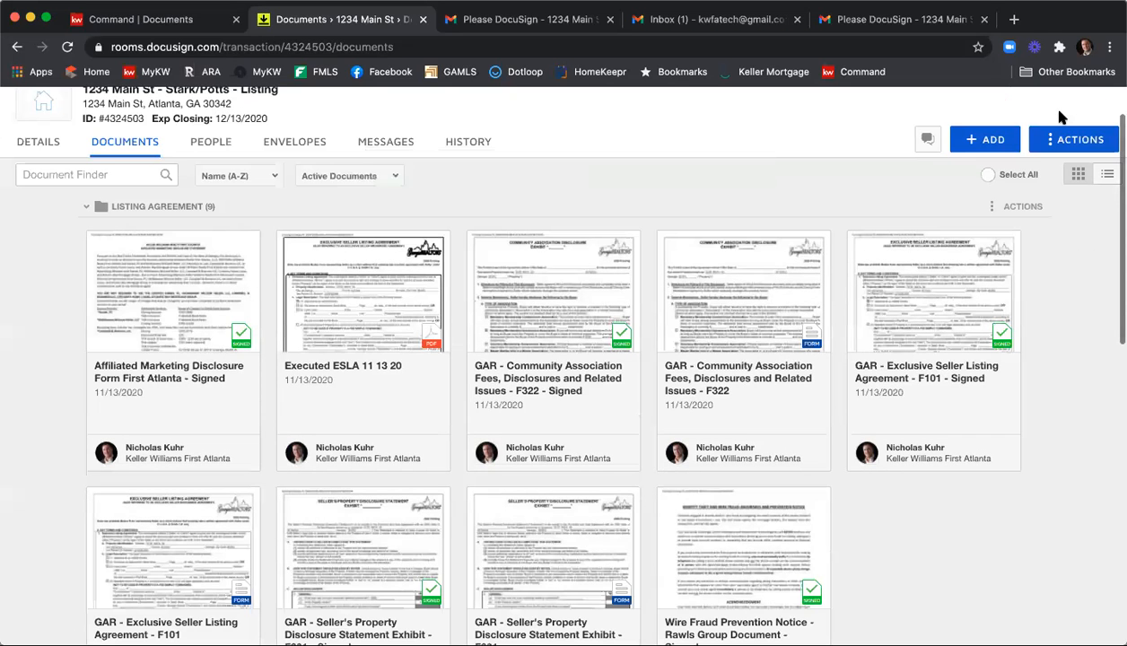
scroll(1041, 261, down, 2)
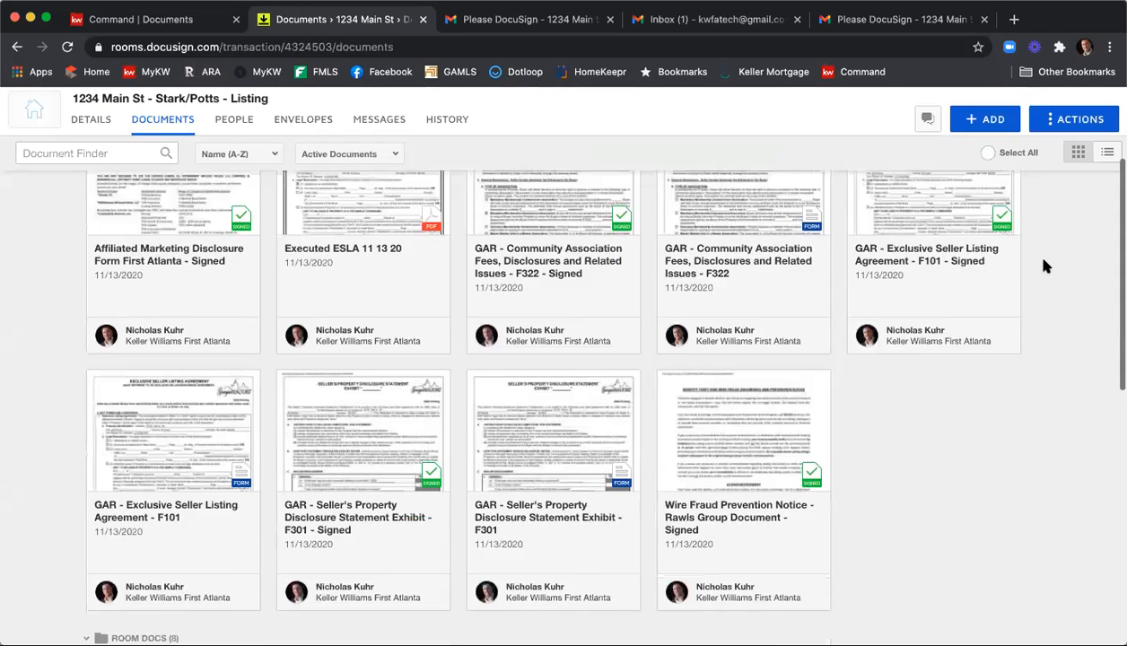
scroll(1043, 265, down, 8)
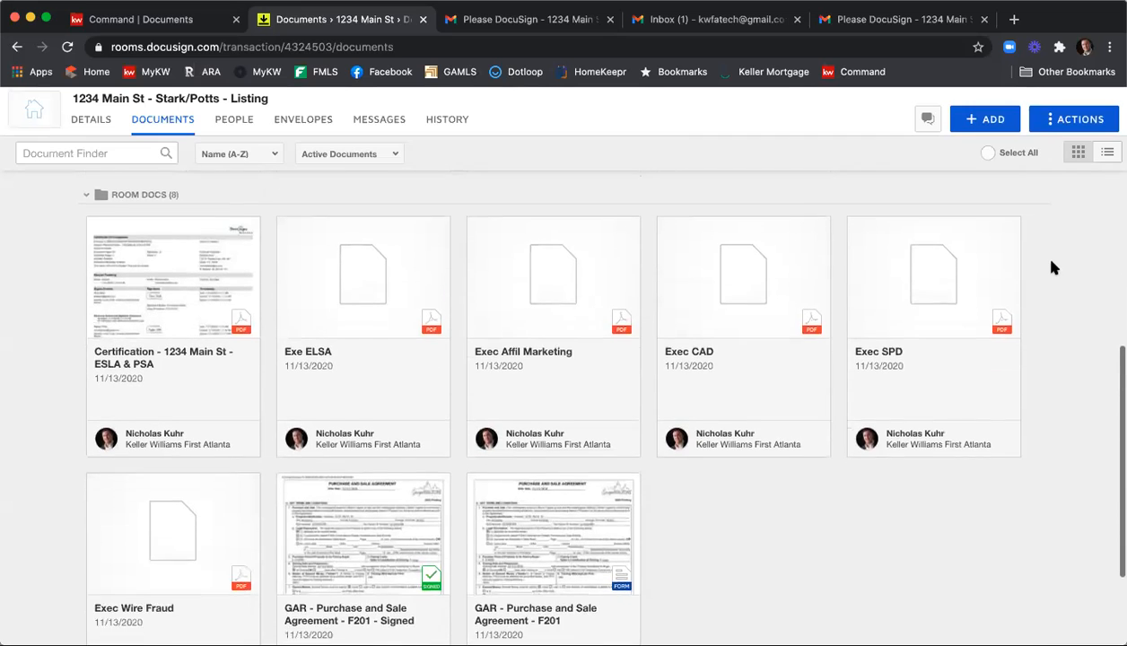
scroll(1052, 267, down, 3)
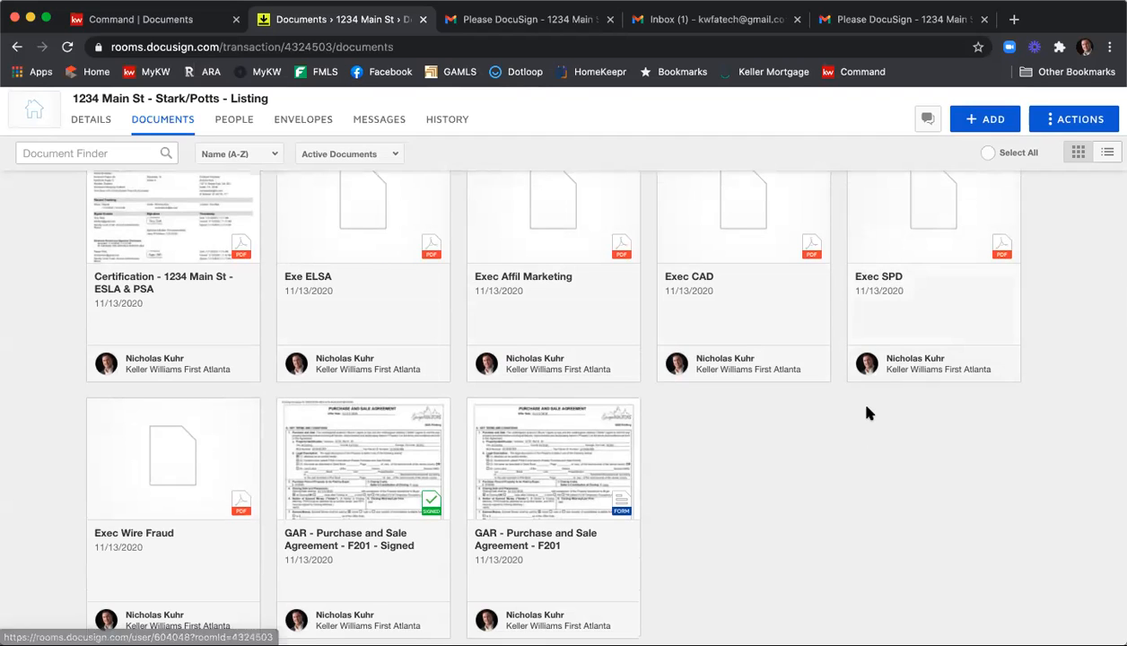
scroll(865, 408, up, 3)
scroll(870, 405, up, 2)
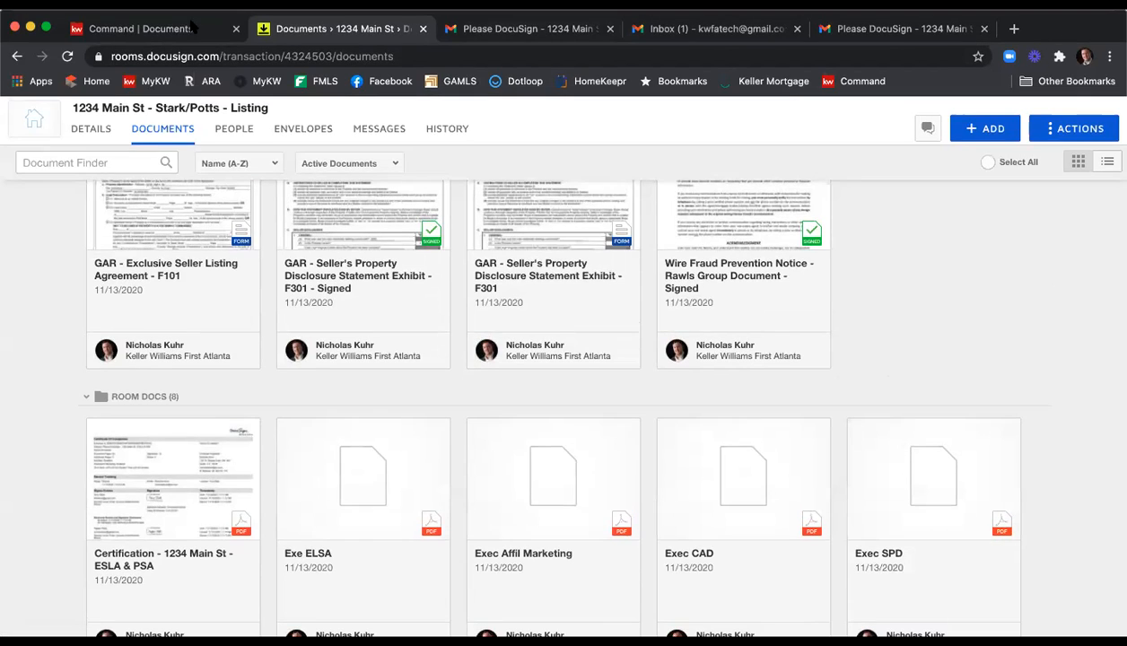
Switch to KW Command and assign "GAR - Exclusive Seller Listing Agreement - F101 - Signed.pdf" from DocuSign's Listing Agreement folder to the F101 - Listing Agreement item.
click(148, 22)
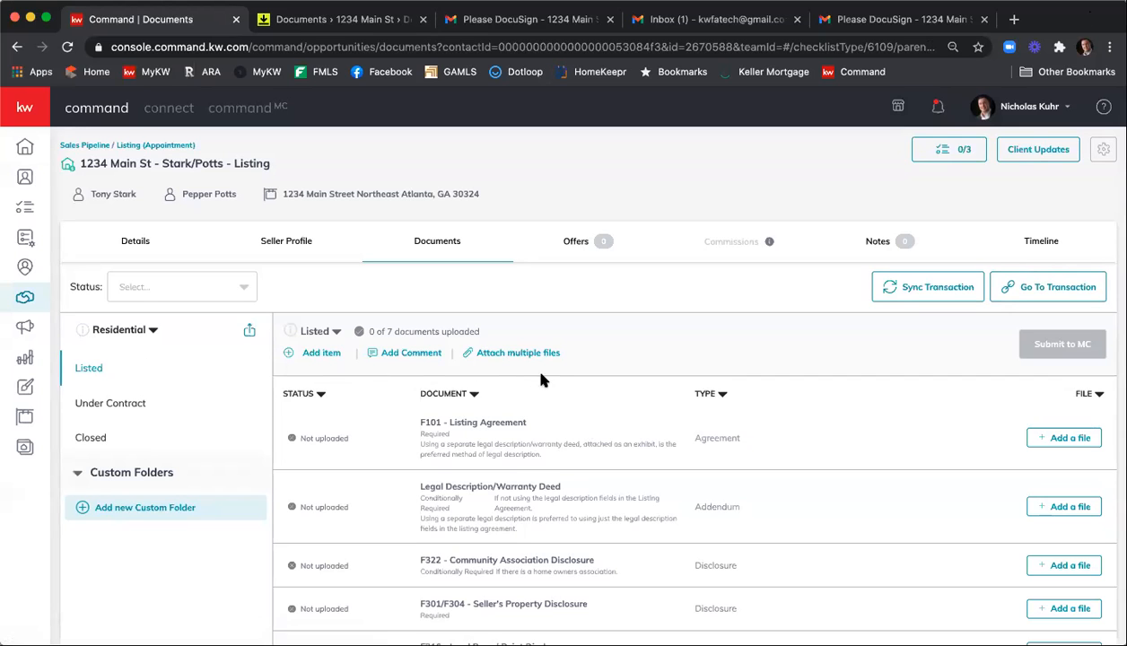
scroll(554, 364, down, 2)
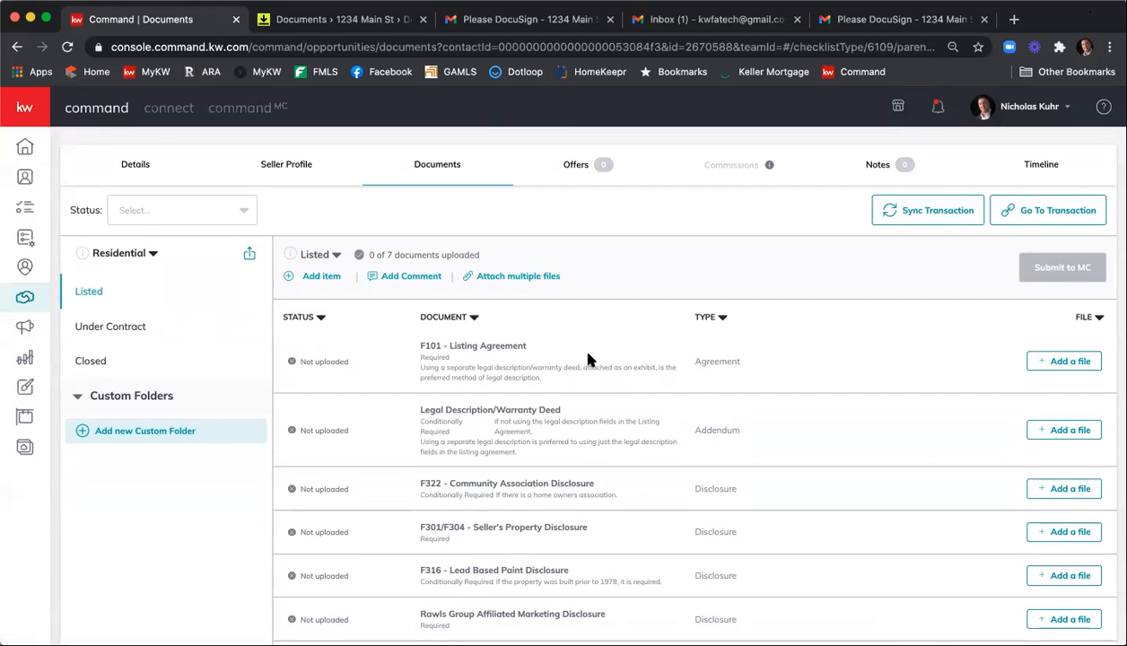
click(1065, 363)
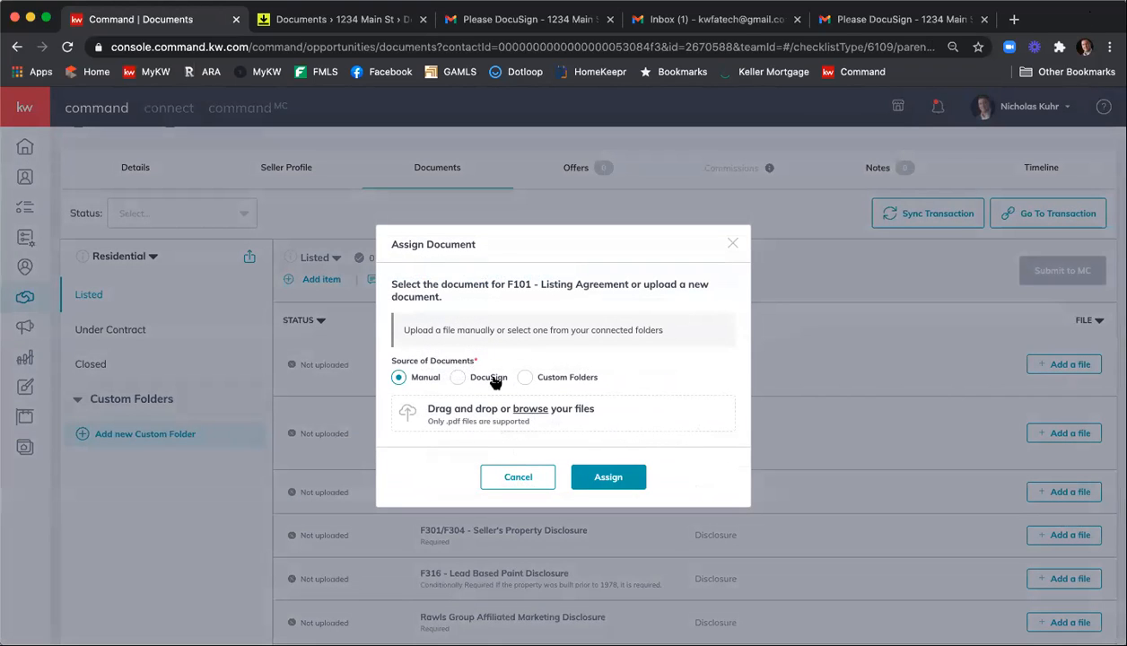
click(476, 378)
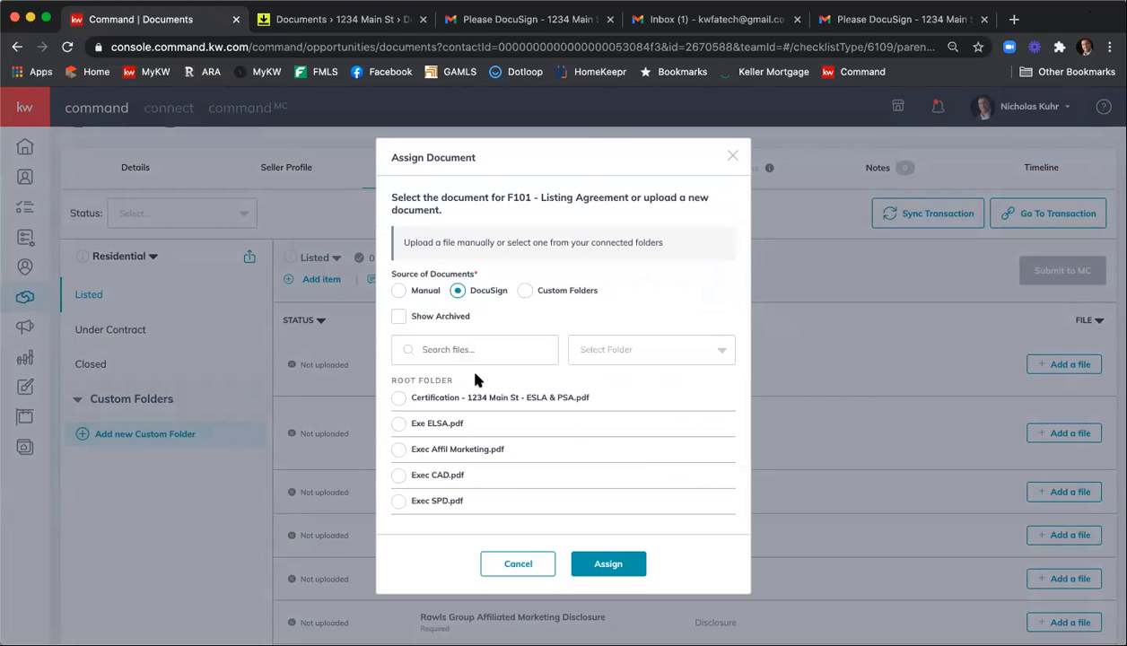
click(590, 350)
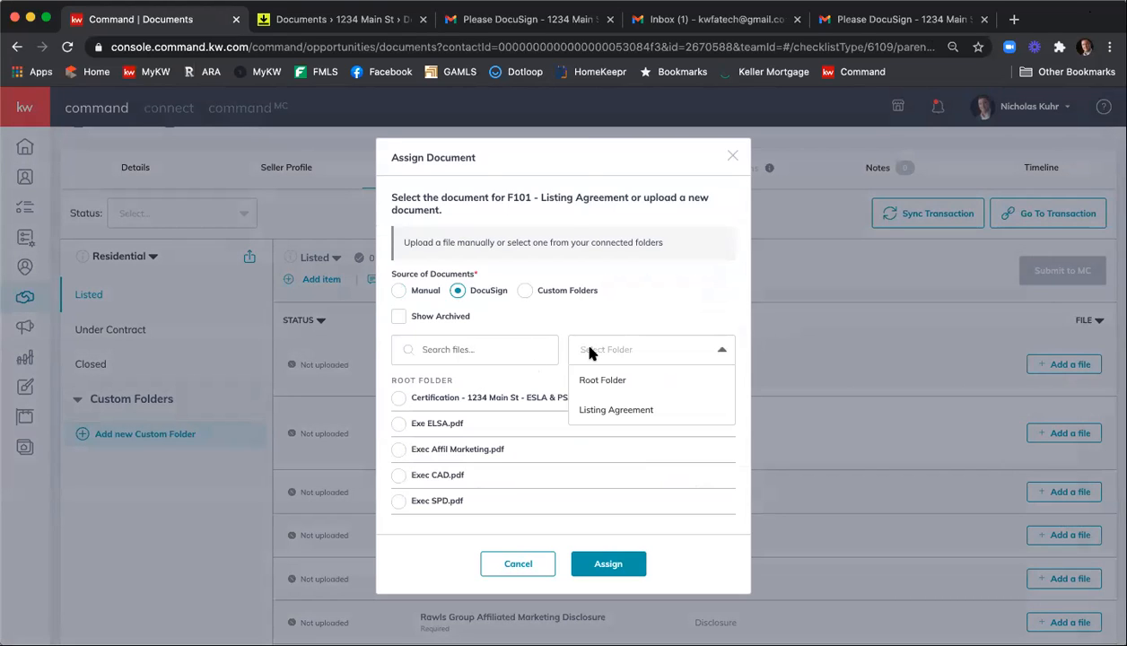
click(634, 411)
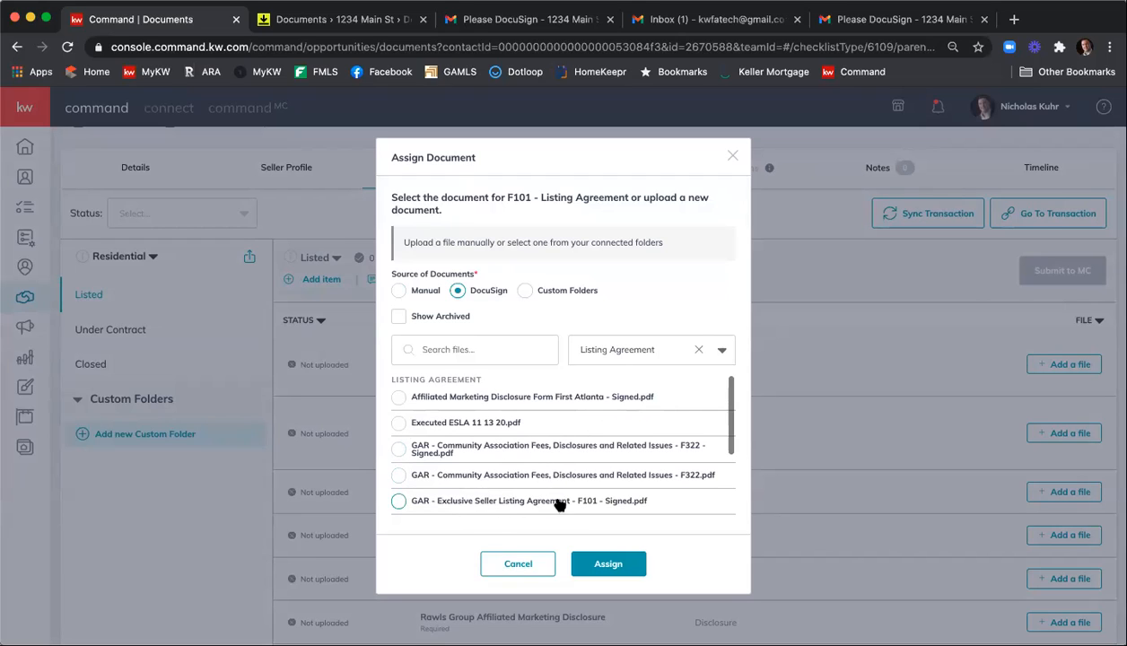
scroll(556, 503, down, 2)
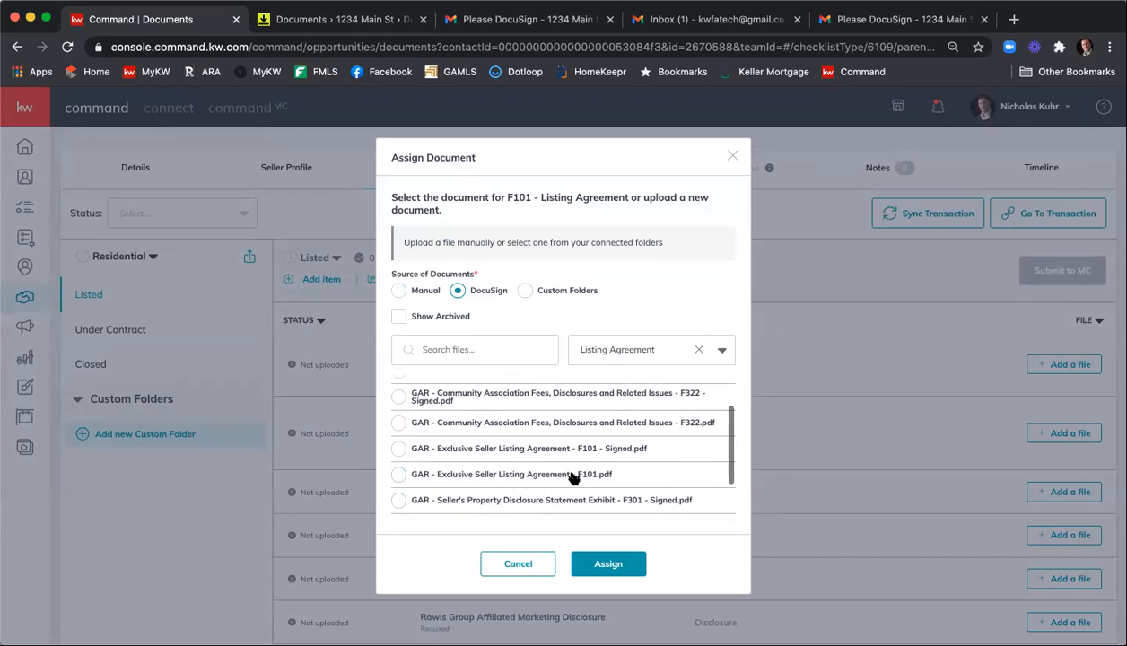
click(399, 448)
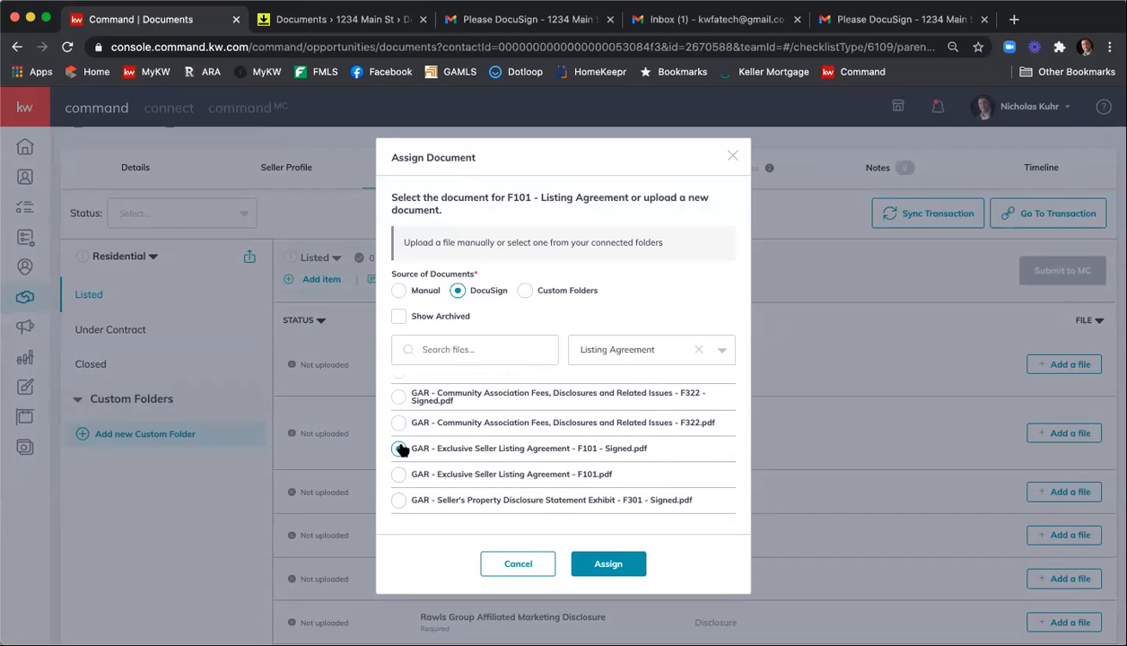
click(625, 571)
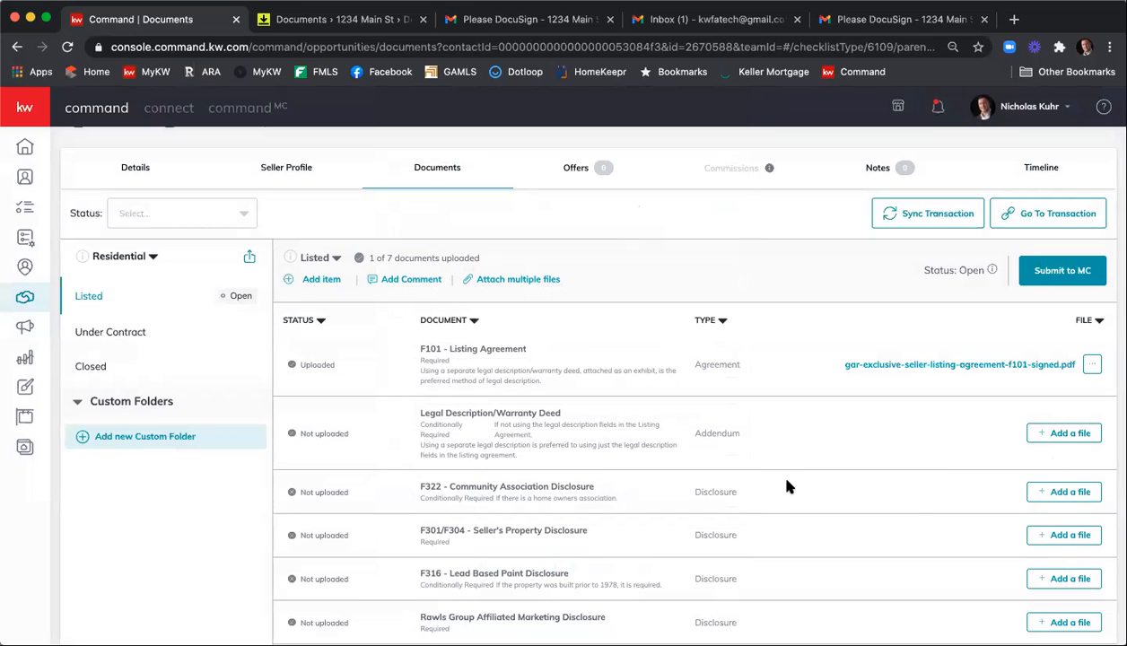
Start attaching multiple files from DocuSign, choosing the signed GAR Community Association Fees F322 PDF for the F322 - Community Association Disclosure.
click(508, 278)
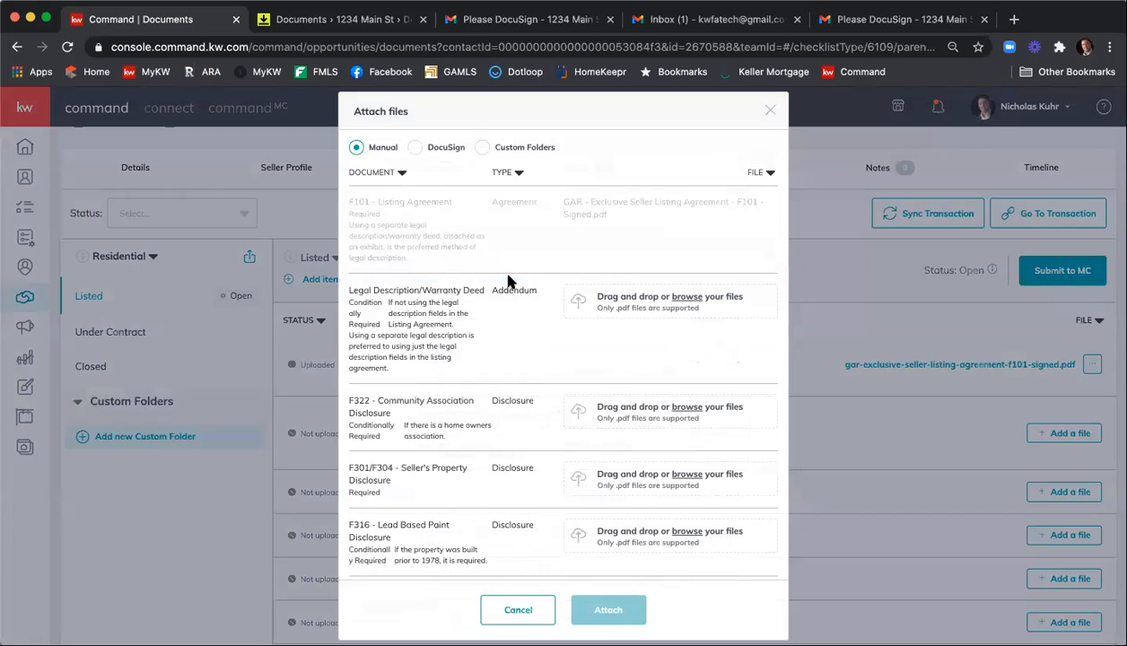
click(414, 148)
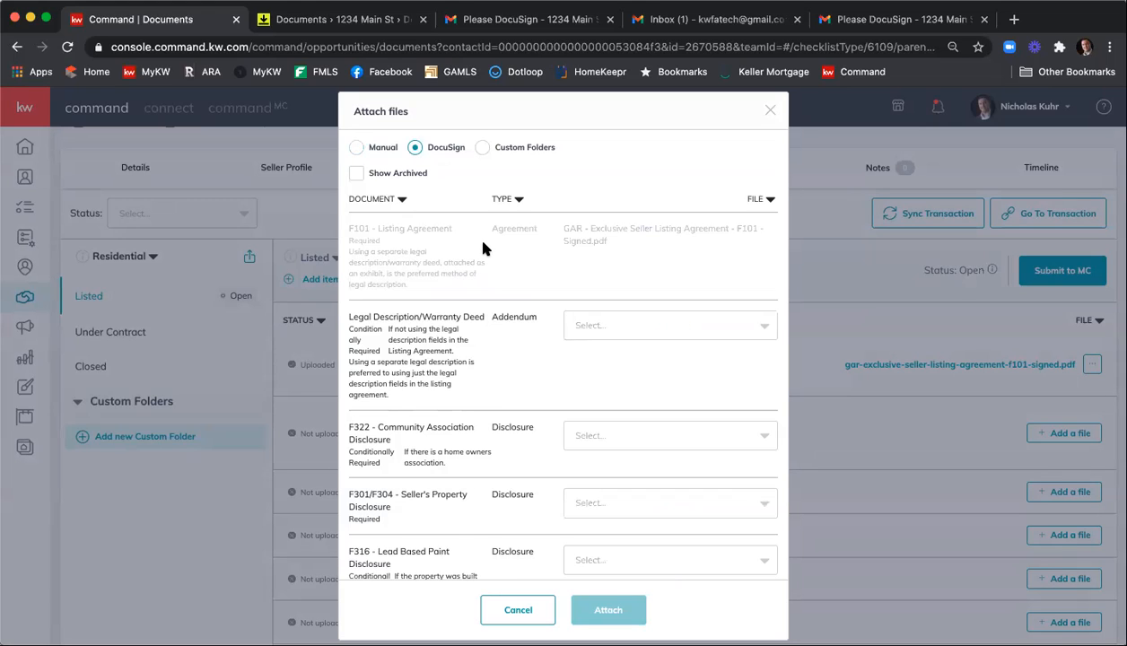
scroll(494, 350, down, 2)
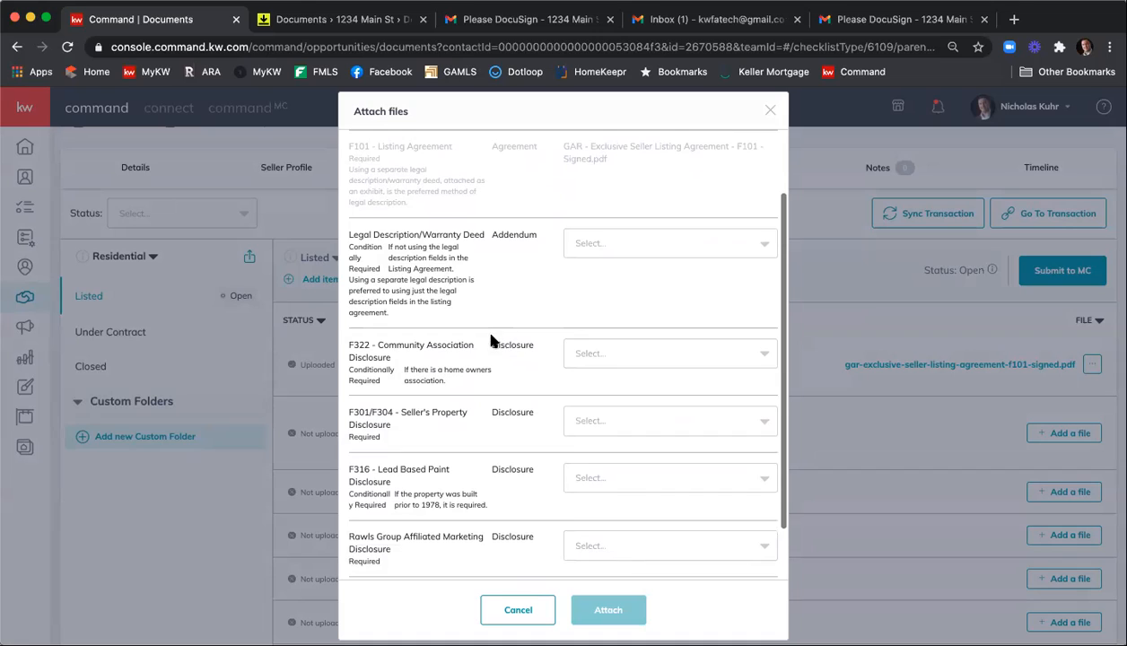
click(643, 358)
scroll(664, 404, down, 5)
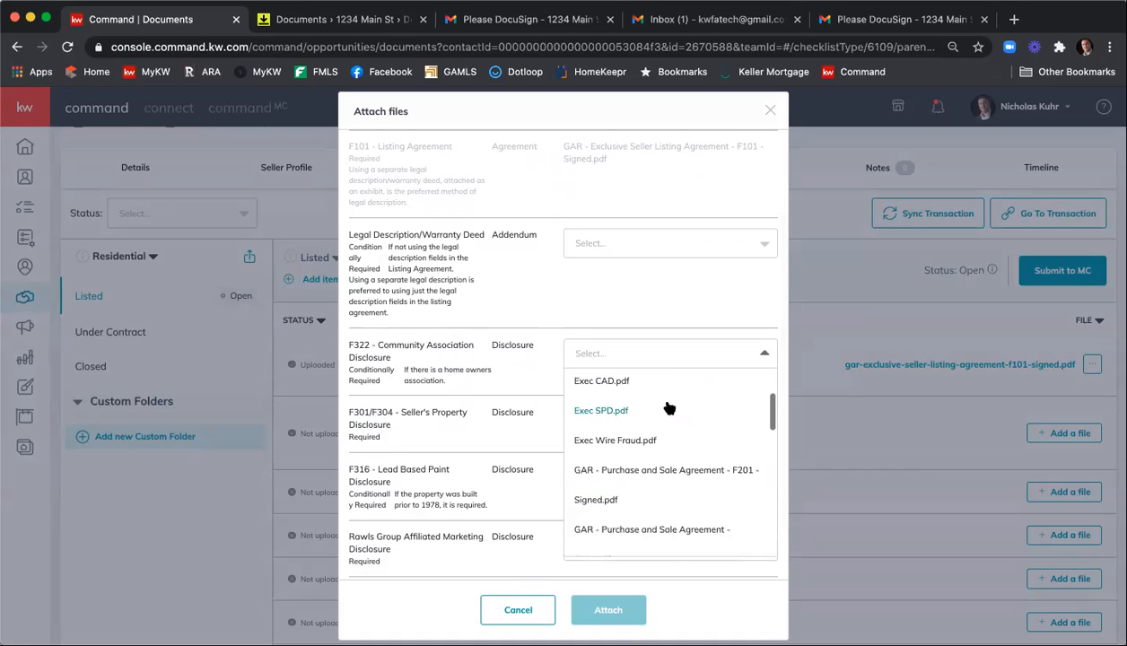
scroll(672, 409, down, 2)
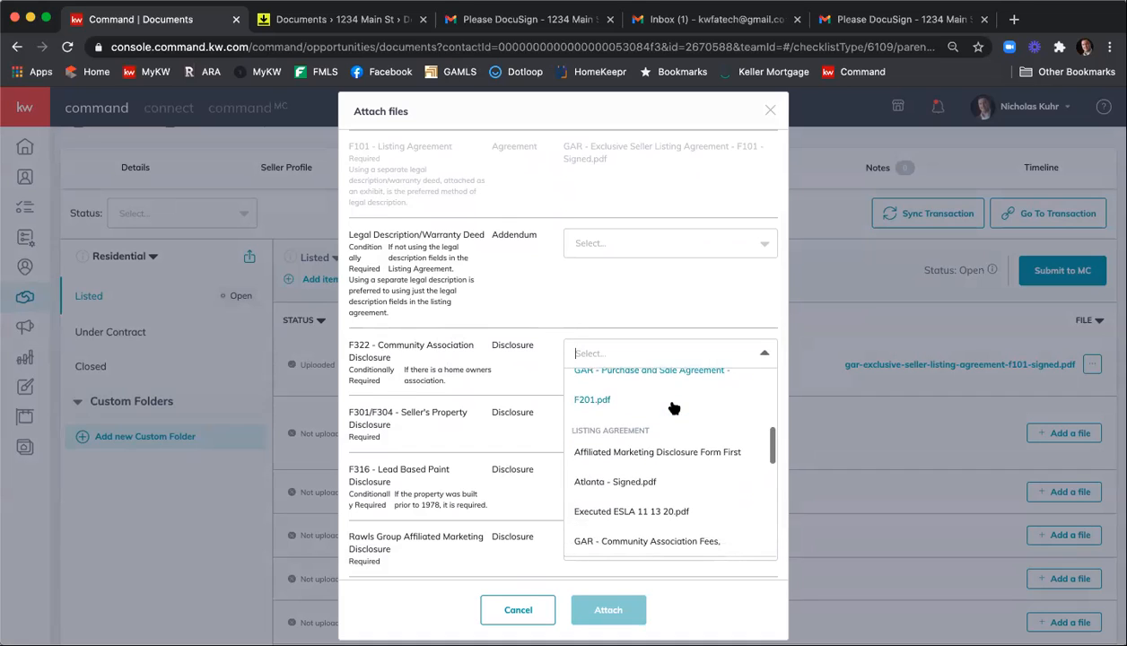
scroll(691, 430, down, 1)
scroll(691, 430, down, 1)
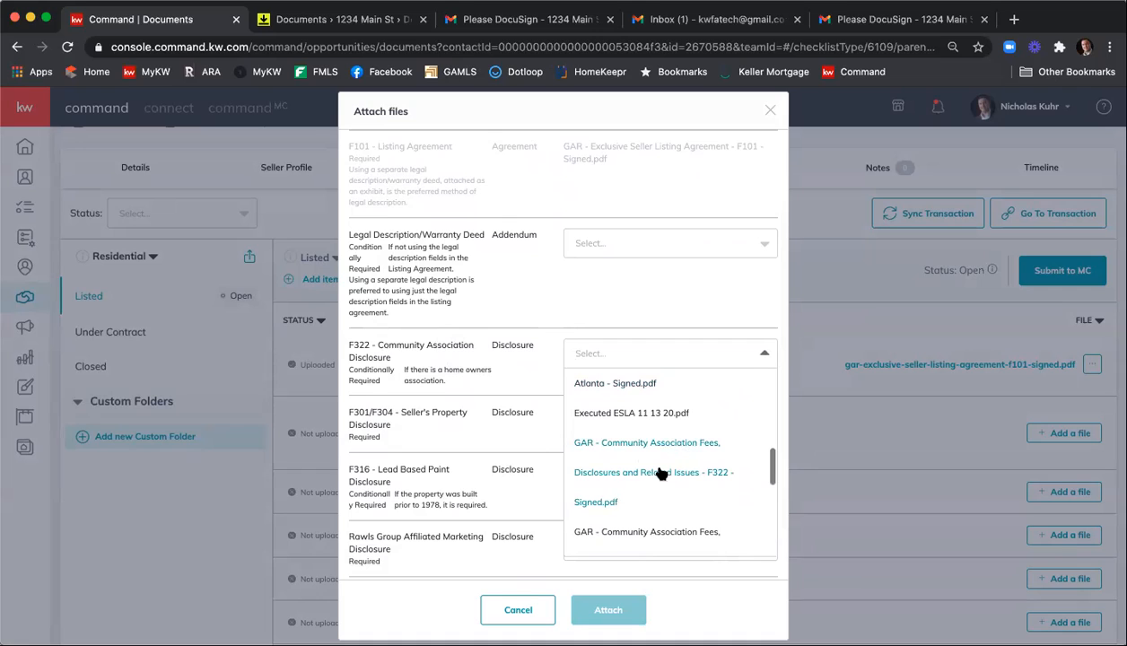
click(595, 501)
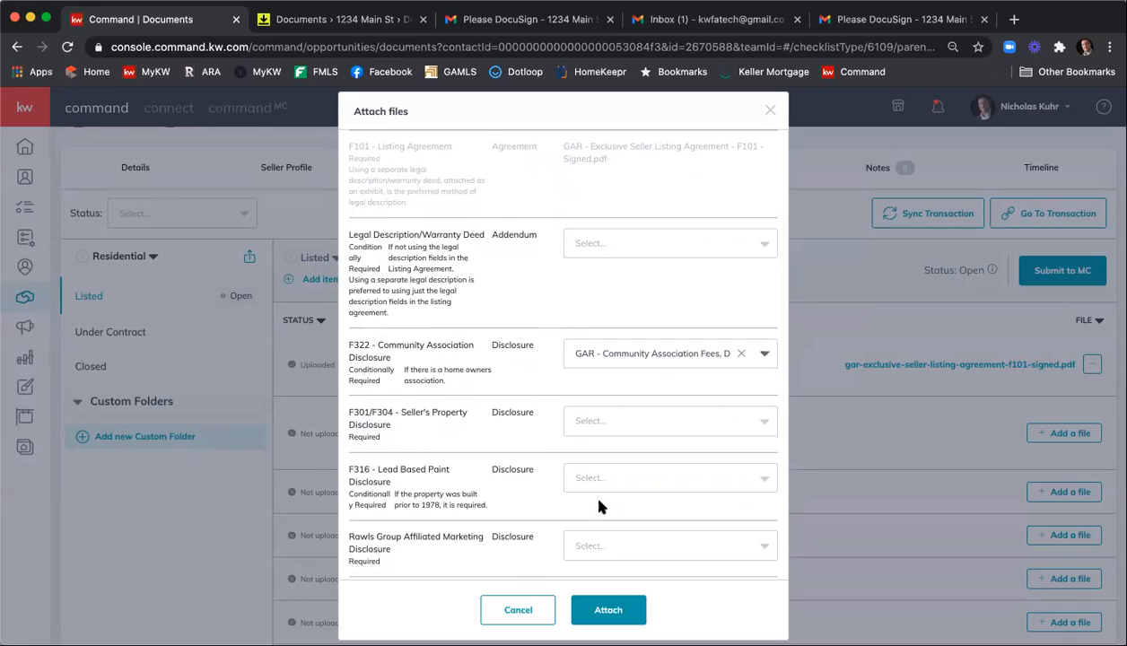
Choose "GAR - Seller's Property Disclosure Statement Exhibit - F301 - Signed.pdf" for the F301/F304 - Seller's Property Disclosure item.
scroll(534, 416, down, 1)
click(592, 363)
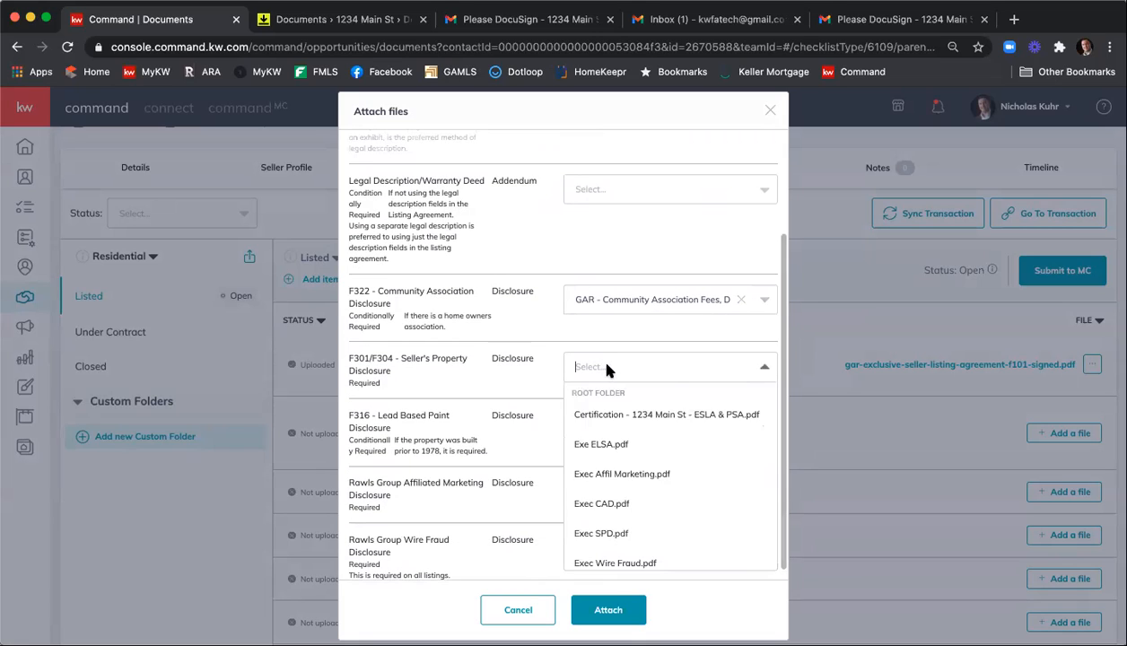
scroll(684, 410, down, 5)
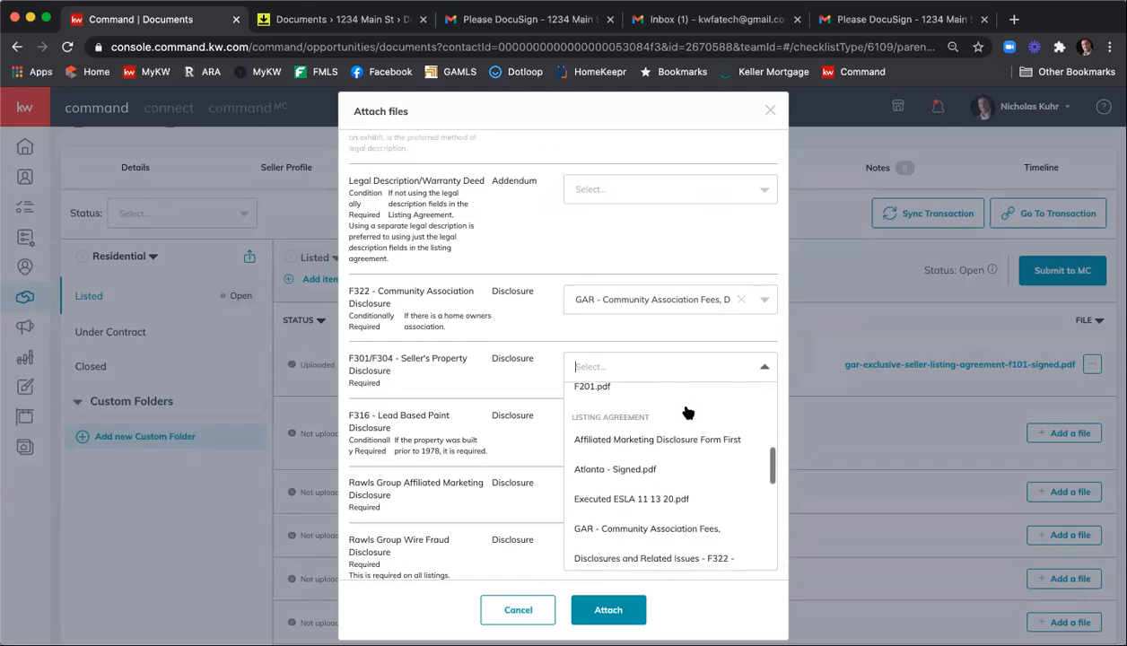
scroll(687, 411, down, 4)
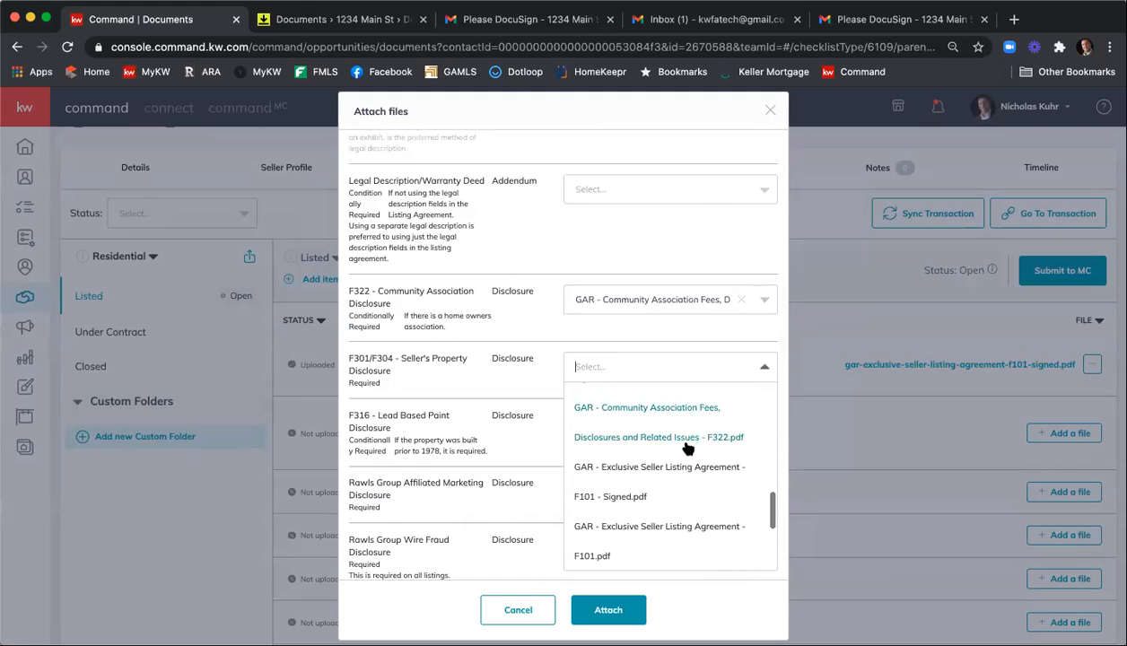
scroll(664, 490, down, 4)
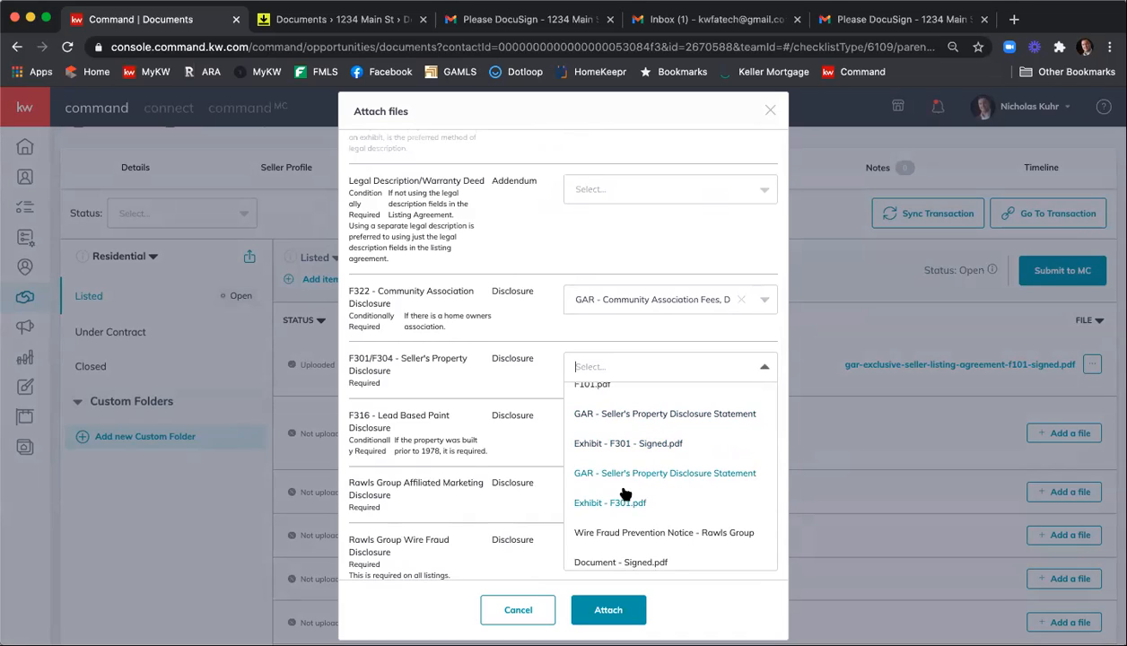
click(625, 418)
Choose "Affiliated Marketing Disclosure Form First Atlanta - Signed.pdf" for the Rawls Group Affiliated Marketing Disclosure item.
scroll(519, 429, down, 1)
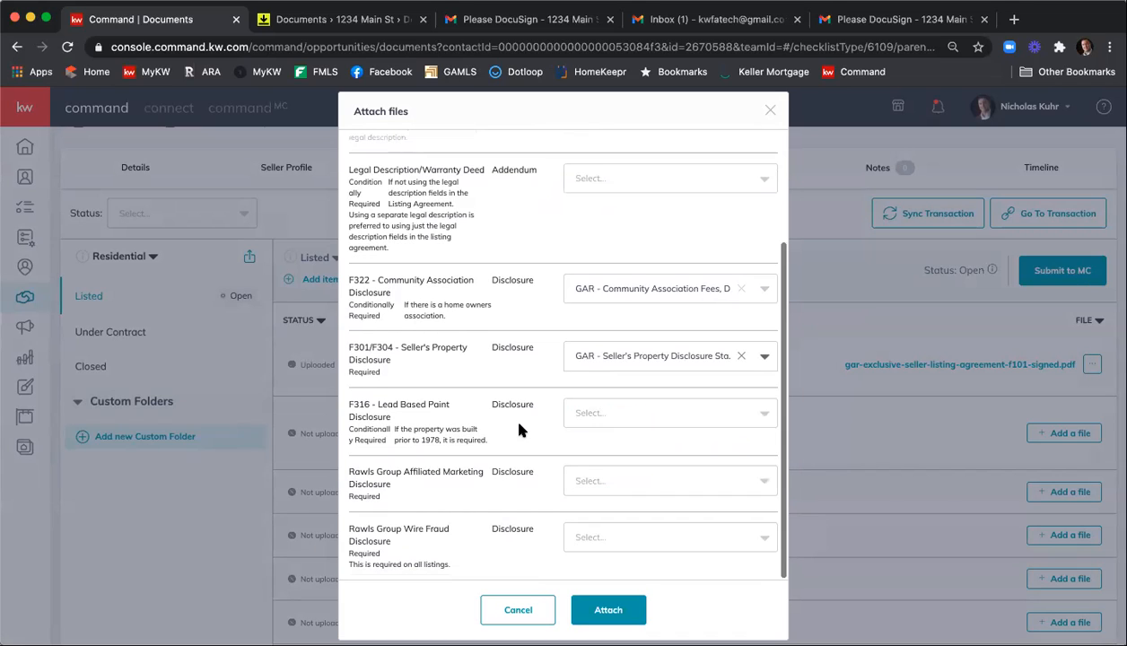
click(613, 482)
scroll(647, 471, down, 8)
scroll(653, 470, up, 2)
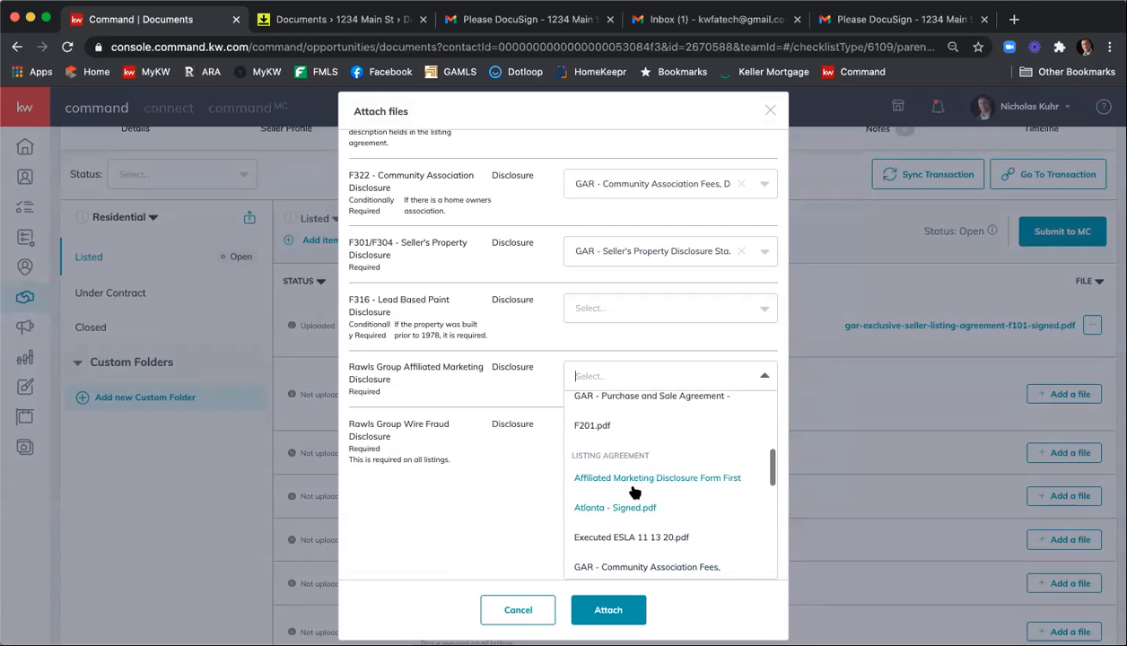
click(634, 489)
Choose "Wire Fraud Prevention Notice - Rawls Group Document - Signed.pdf" for the Rawls Group Wire Fraud Disclosure, and attach all chosen files.
click(634, 534)
scroll(641, 489, down, 5)
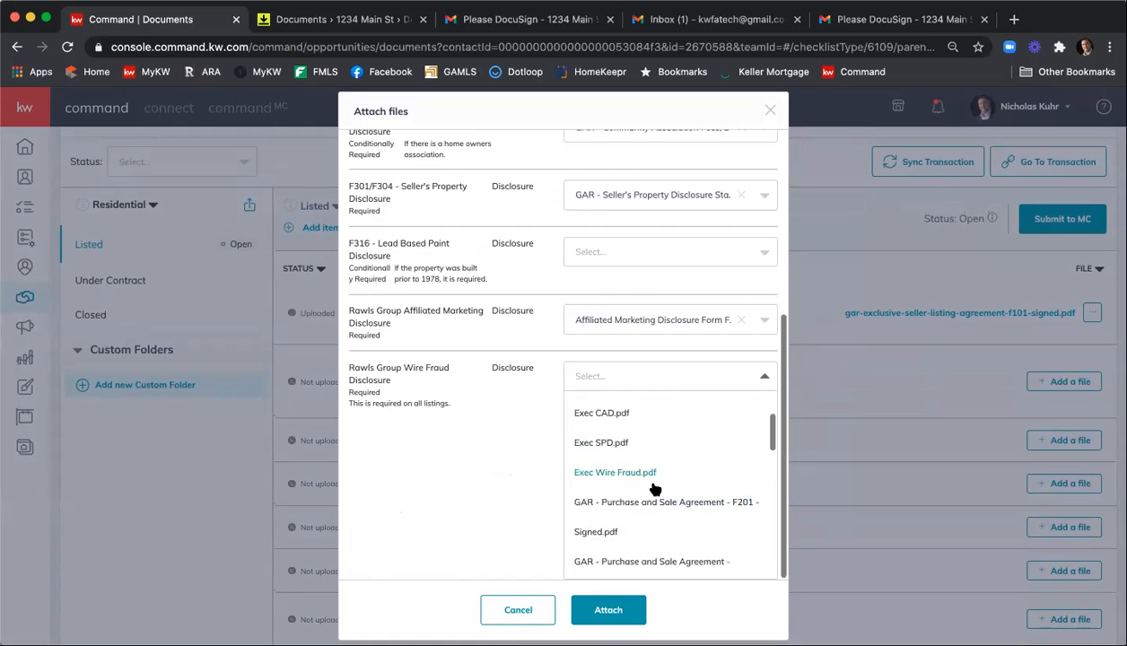
scroll(654, 489, down, 10)
scroll(659, 489, down, 4)
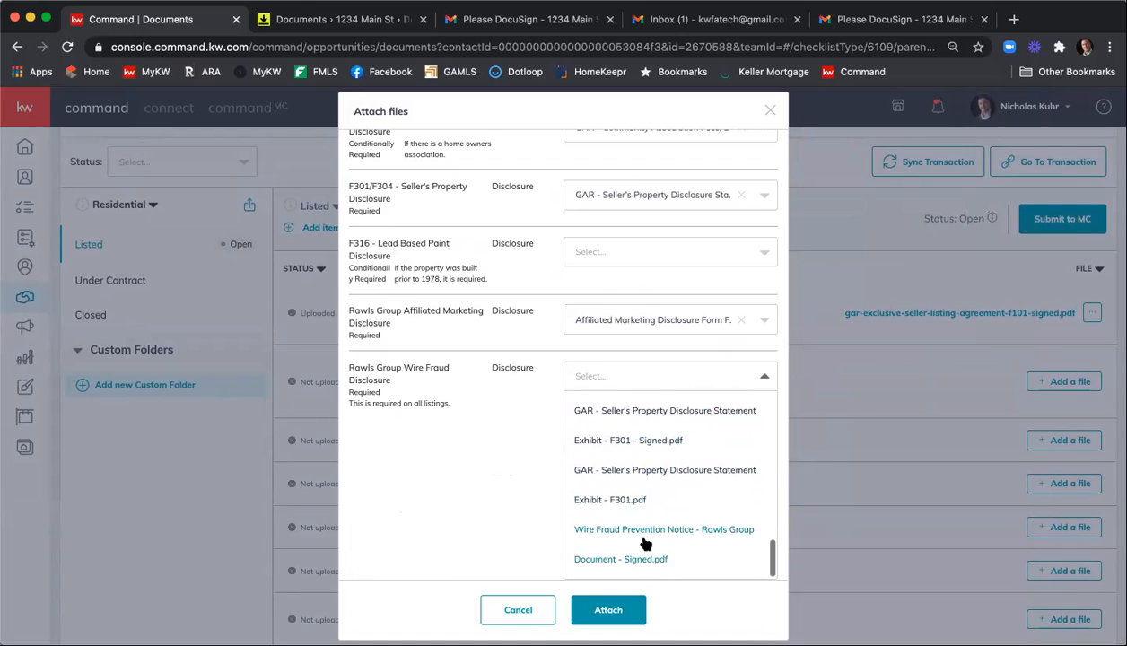
click(643, 541)
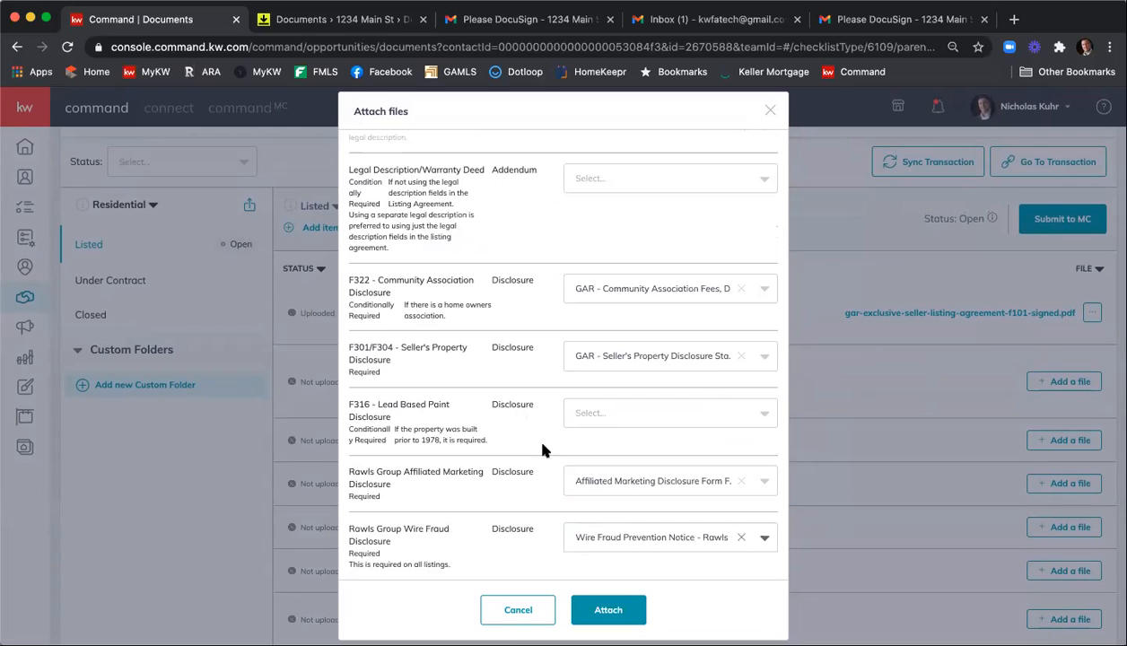
click(604, 609)
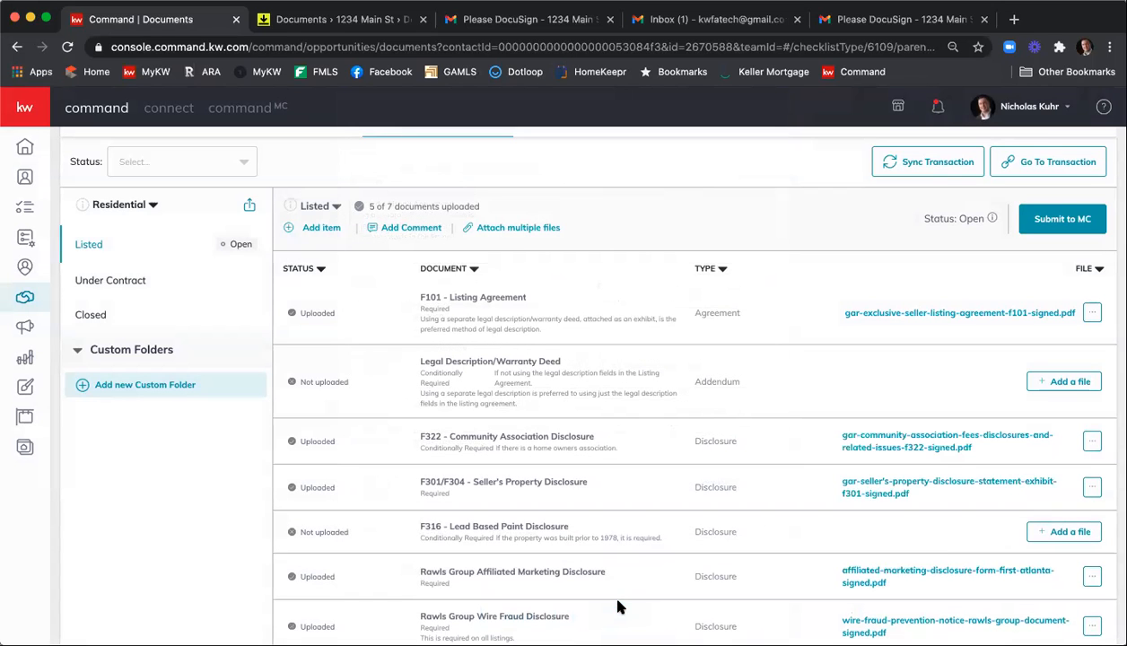
Review the uploaded F101 listing agreement PDF through to its signature page, and close the viewer.
click(906, 313)
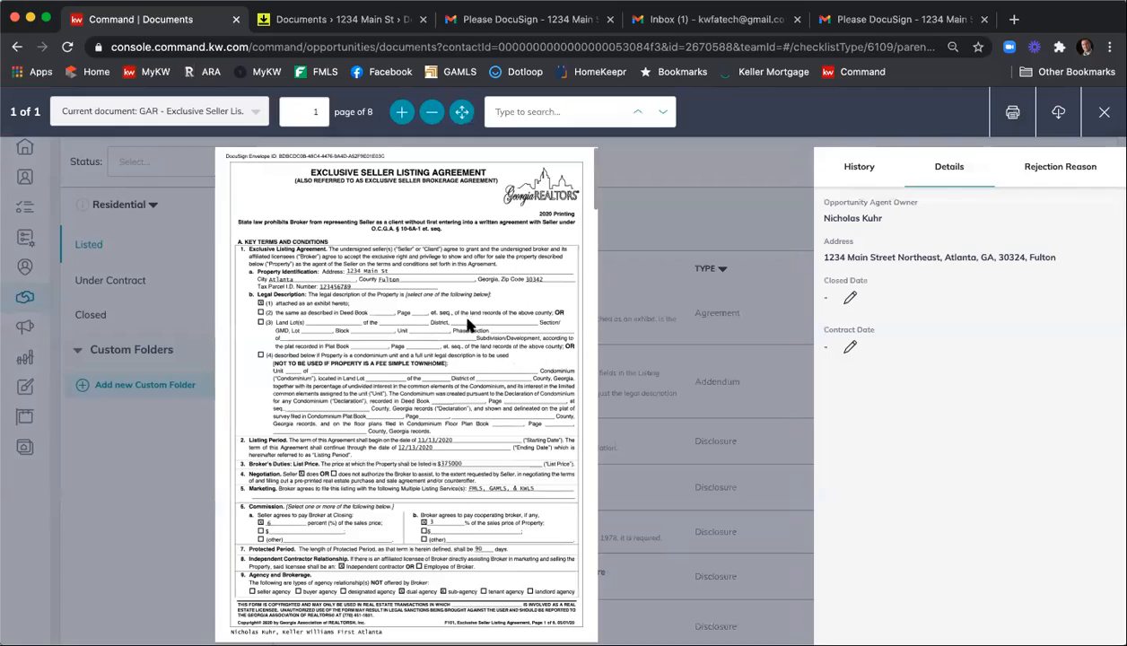
scroll(455, 304, down, 20)
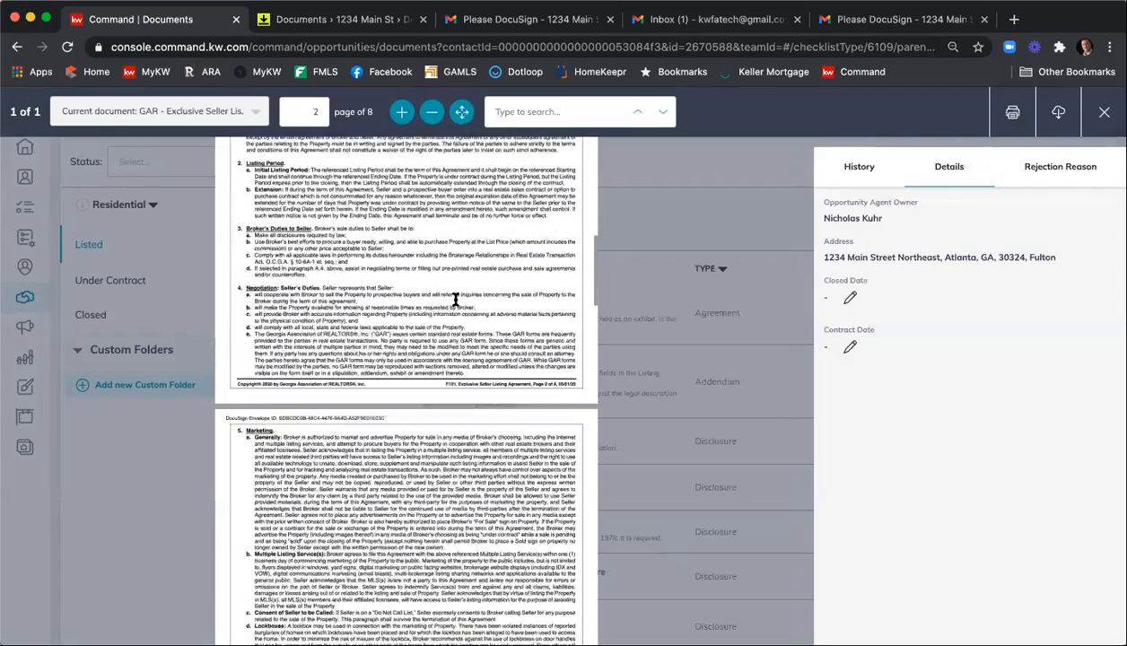
scroll(454, 304, down, 10)
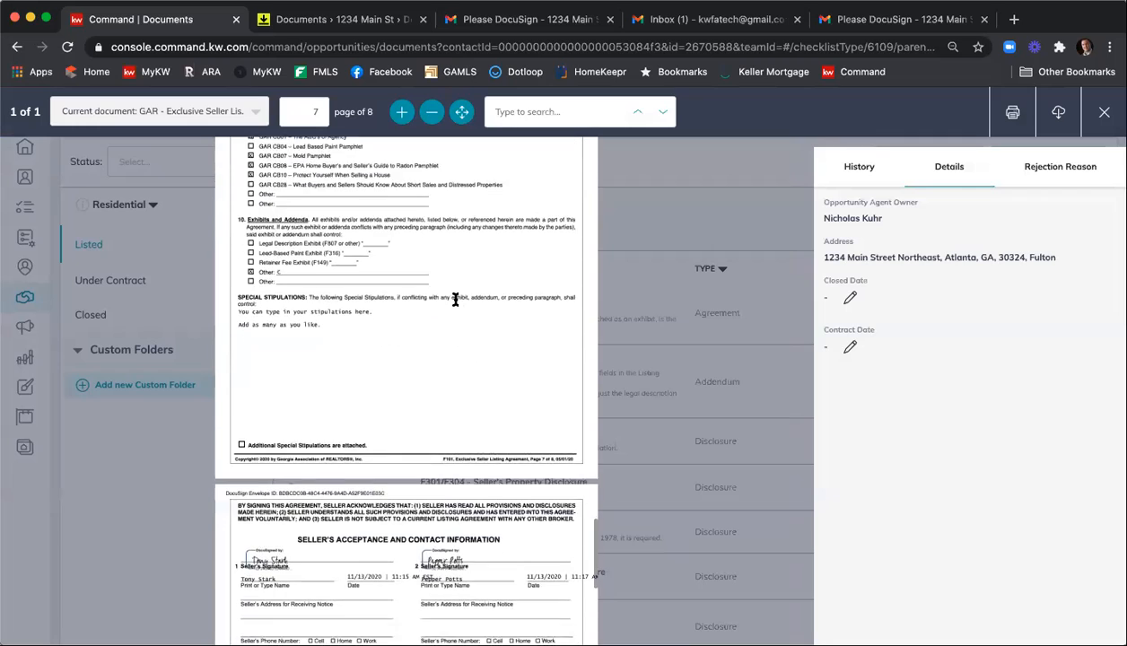
scroll(399, 449, down, 3)
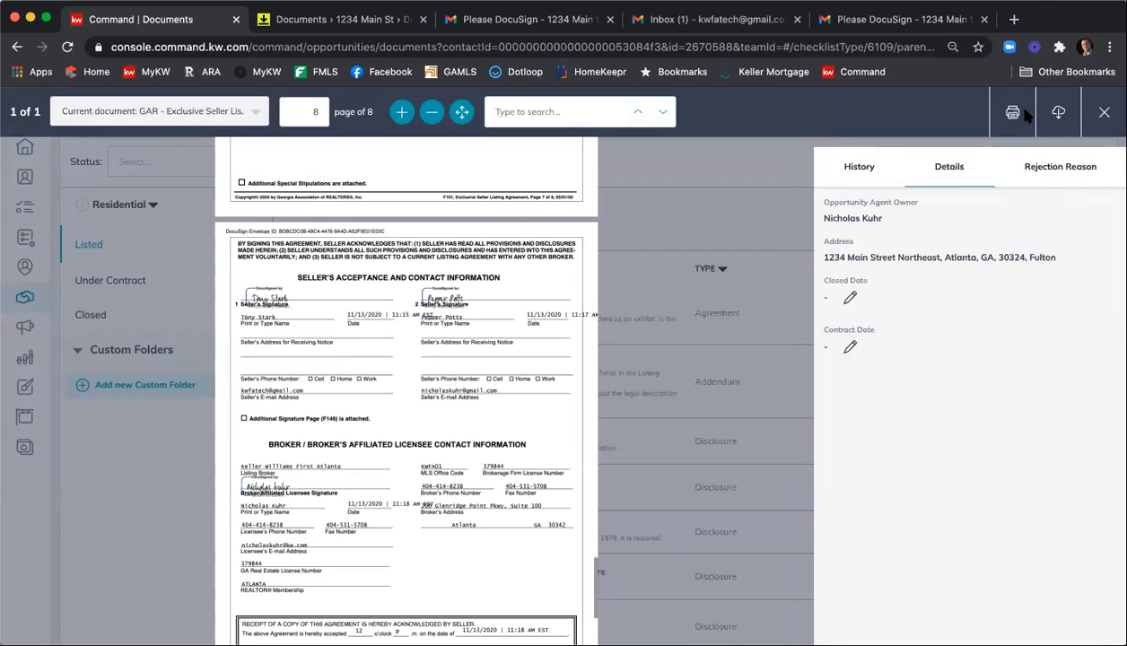
click(1088, 106)
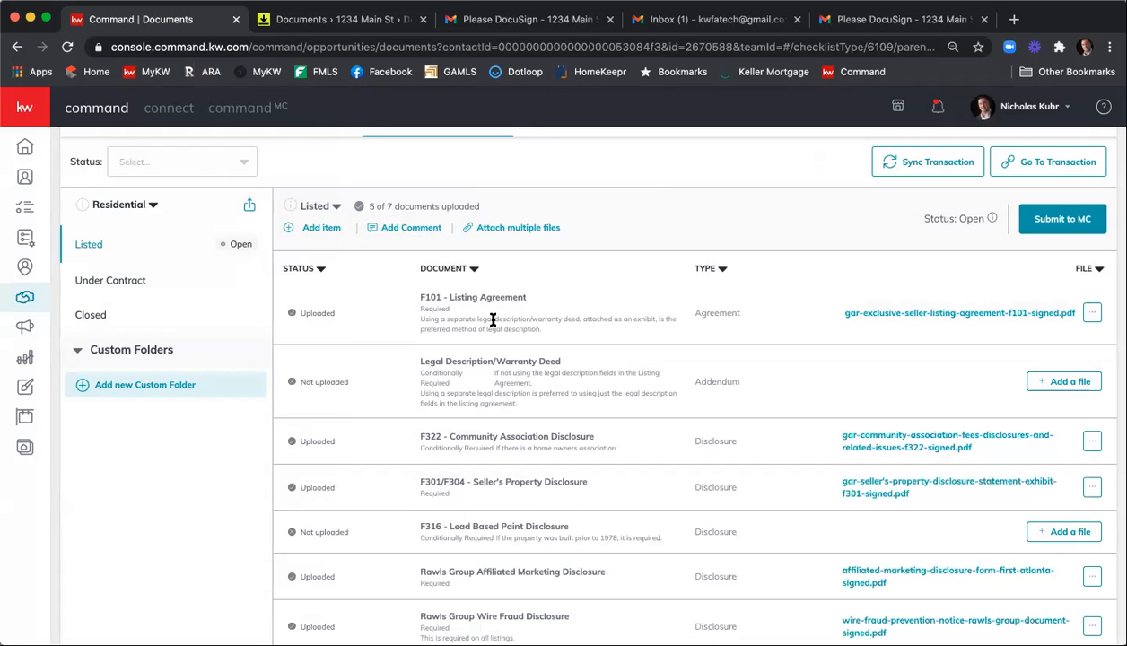
Start a new item in the Listed checklist named "Full ESLA Documents" with the document type Agreement.
click(318, 230)
click(526, 274)
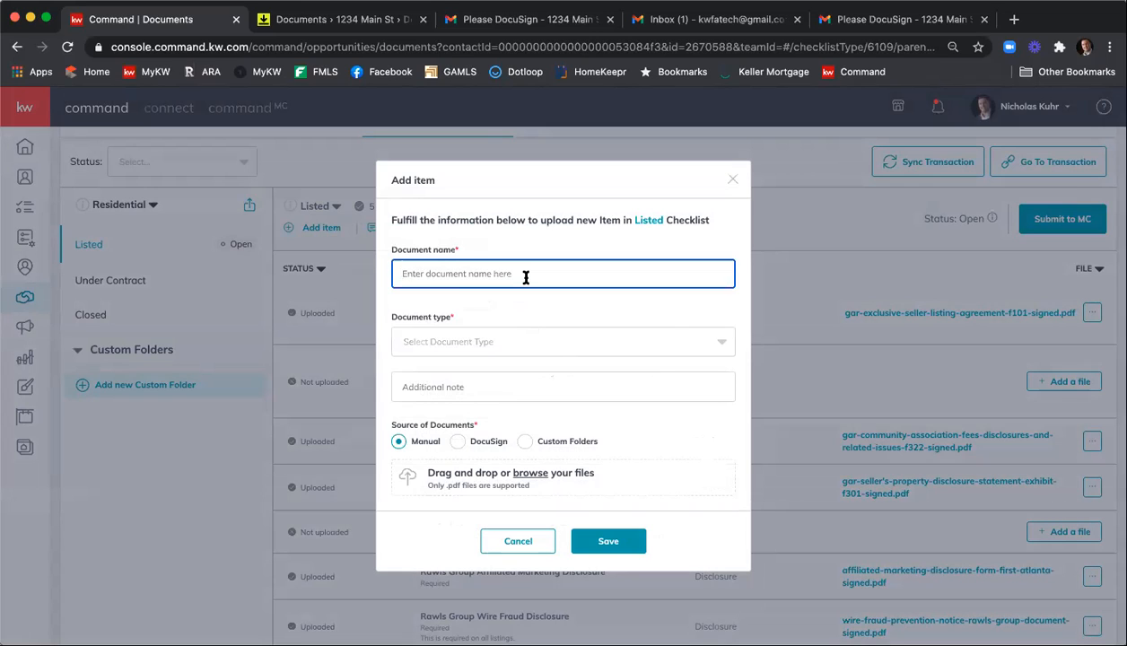
text(Full ESLA Documents)
click(489, 339)
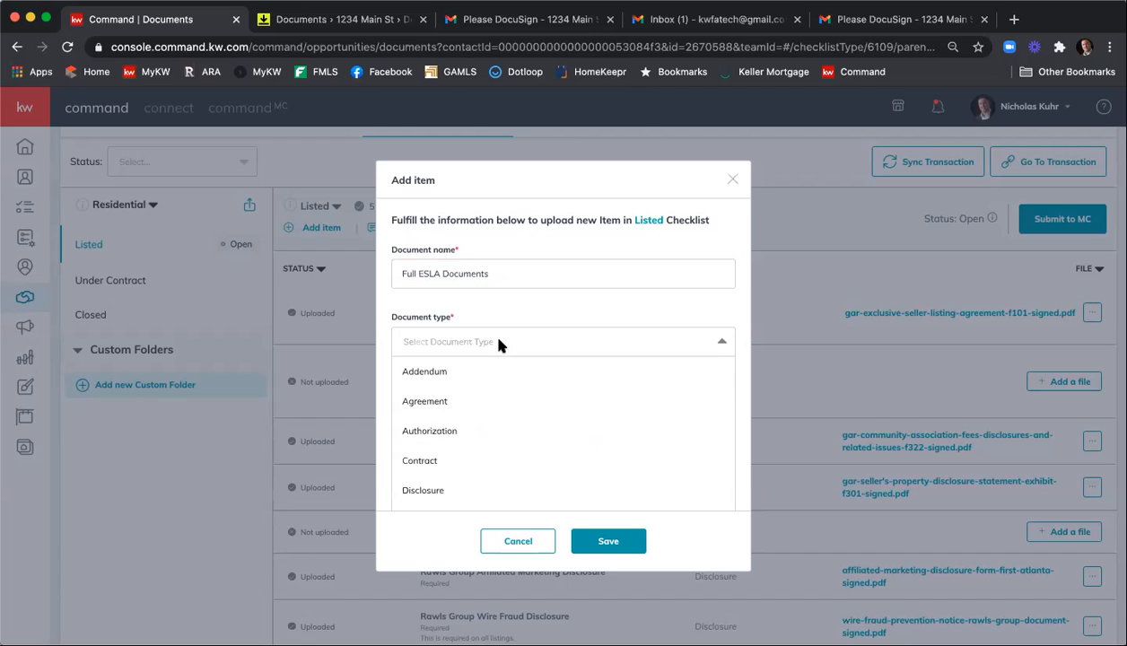
scroll(551, 410, down, 2)
scroll(551, 410, up, 2)
click(533, 408)
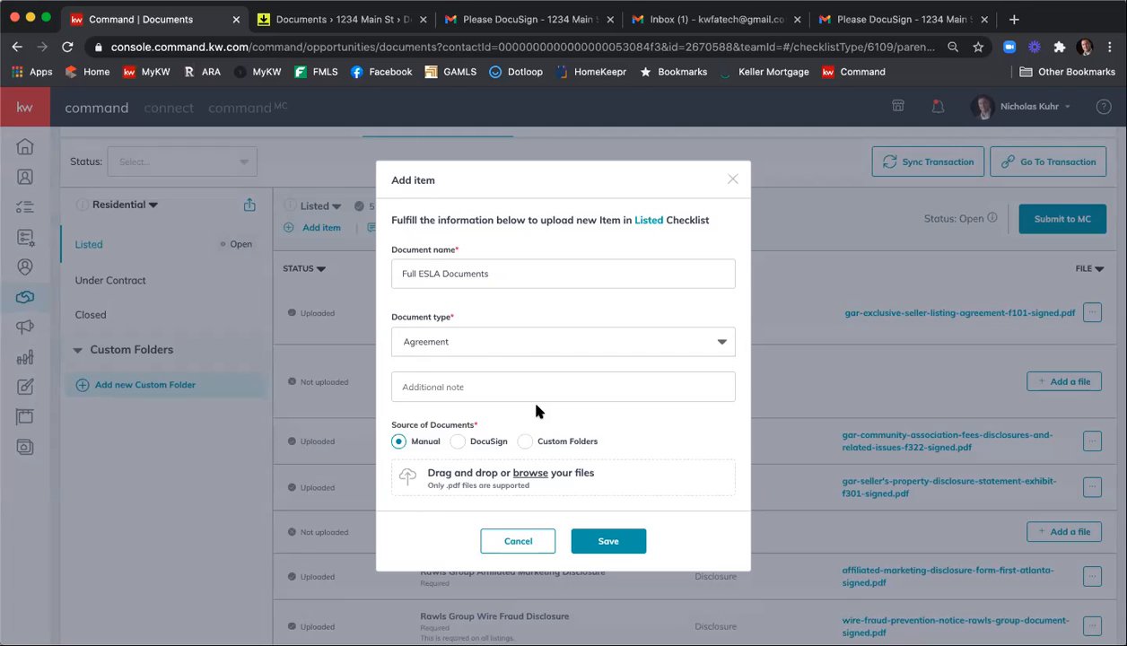
Attach "Executed ESLA 11 13 20.pdf" from the DocuSign Listing Agreement folder to the new item and save it.
click(458, 442)
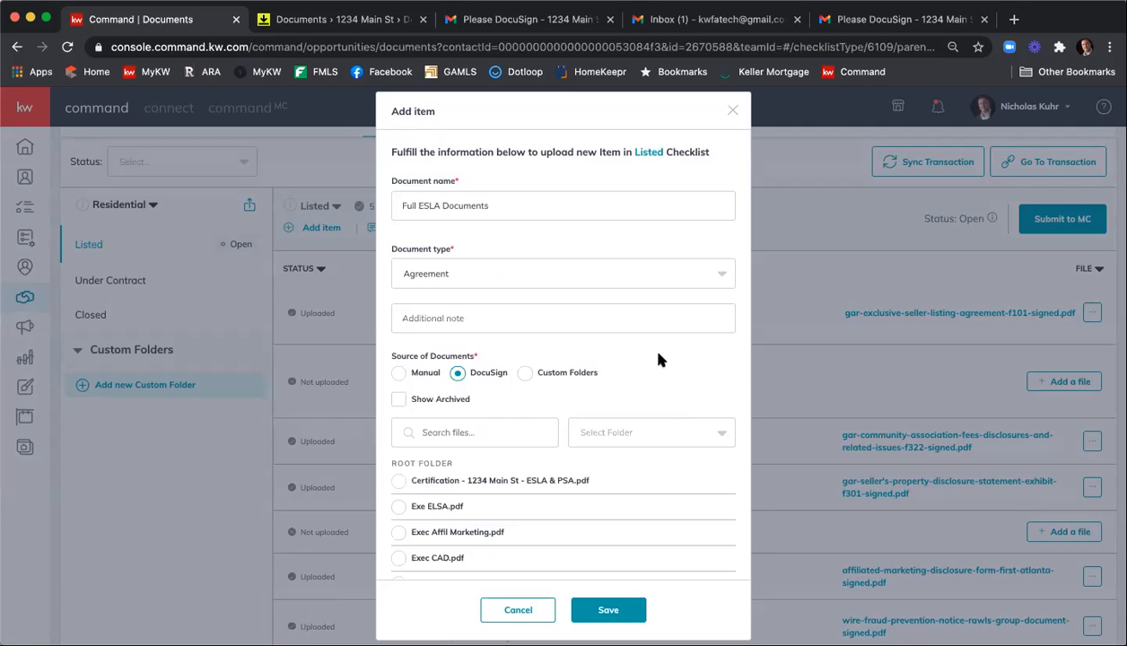
scroll(660, 368, down, 1)
click(660, 395)
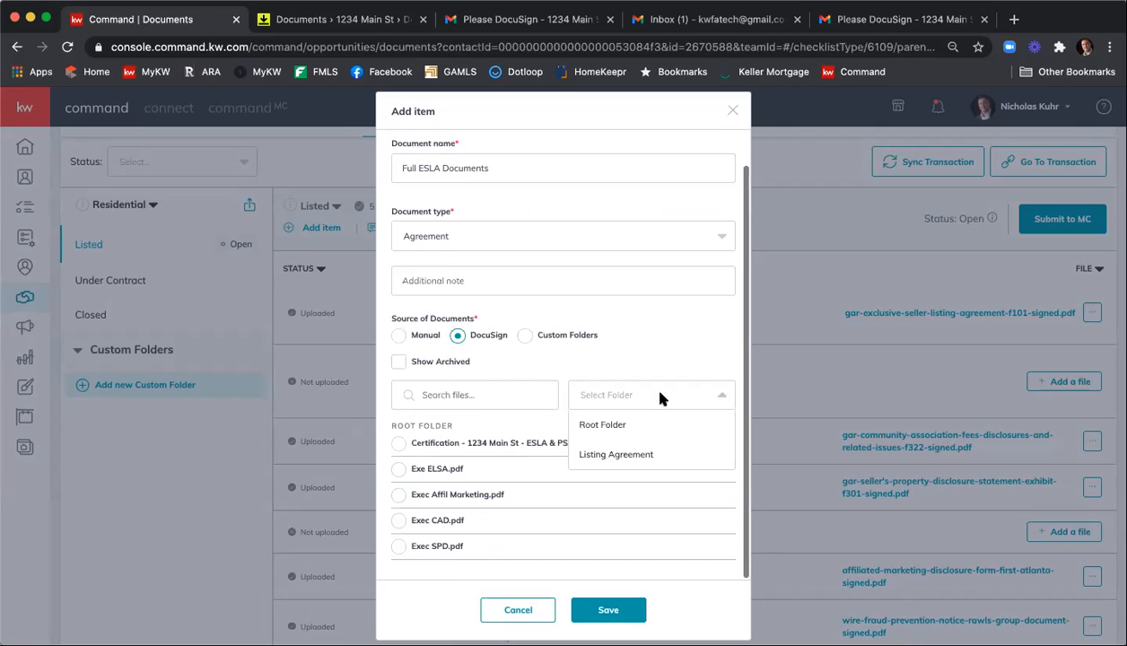
click(644, 455)
scroll(636, 316, down, 1)
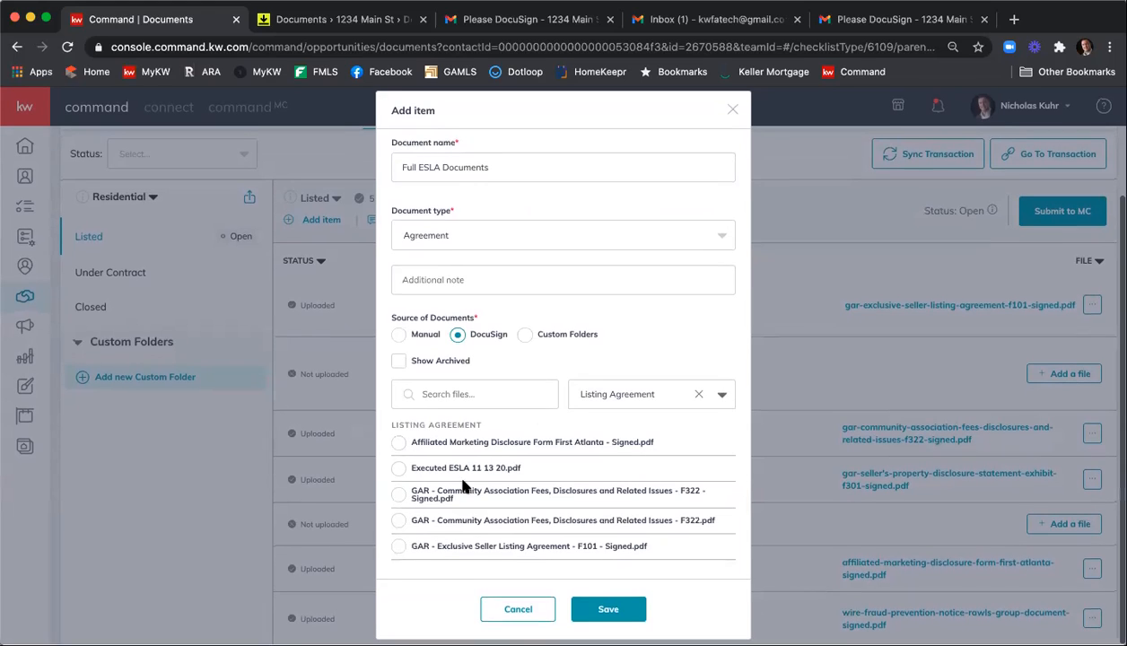
click(399, 470)
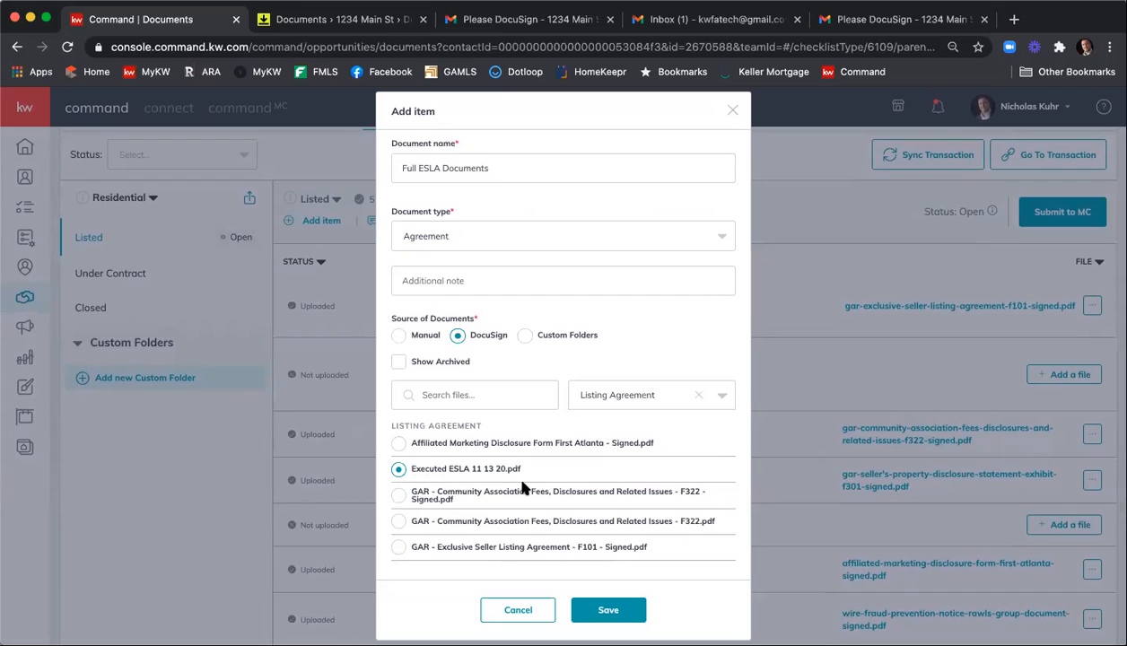
click(614, 610)
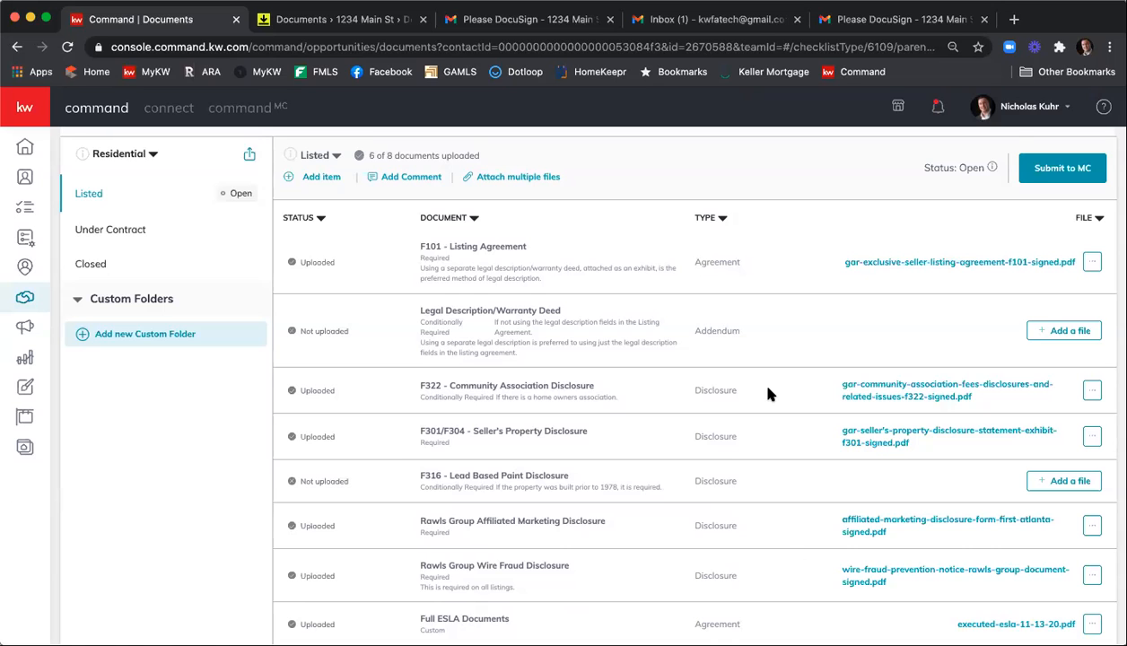
Check the account notifications, close them, and return to the Listed checklist.
scroll(768, 389, up, 2)
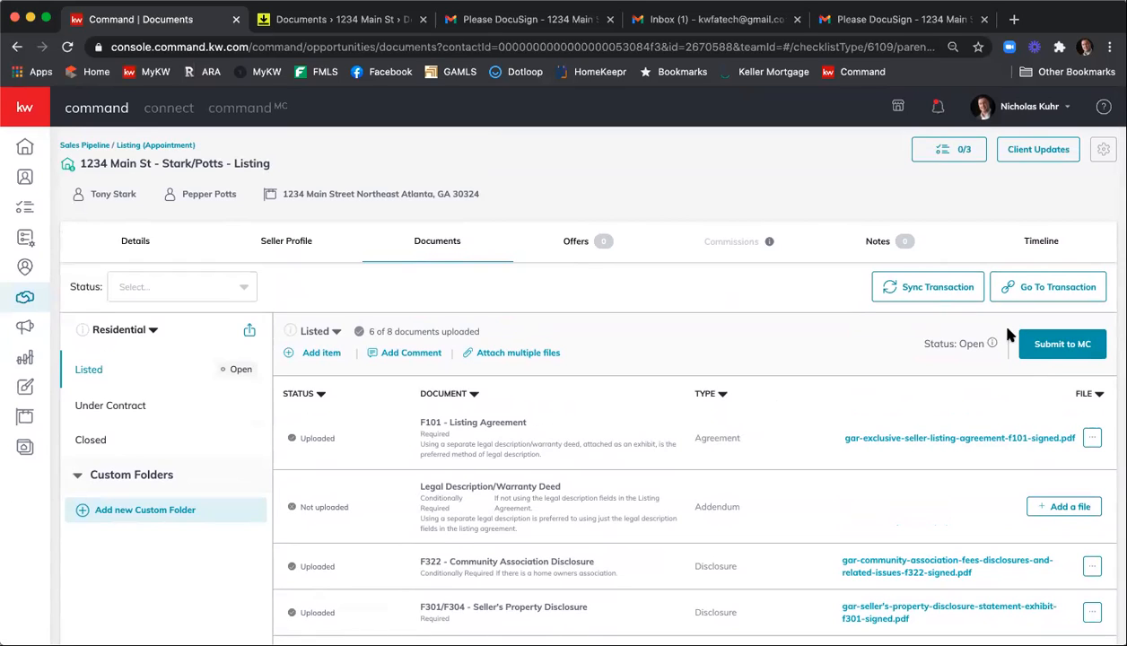
click(938, 110)
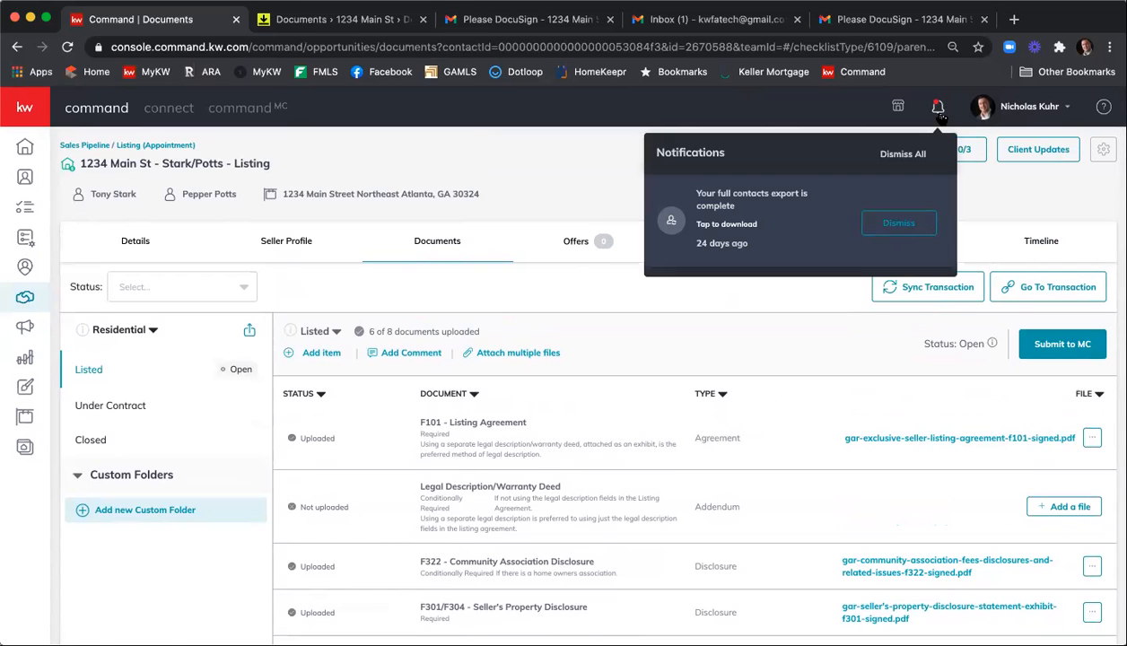
click(1000, 184)
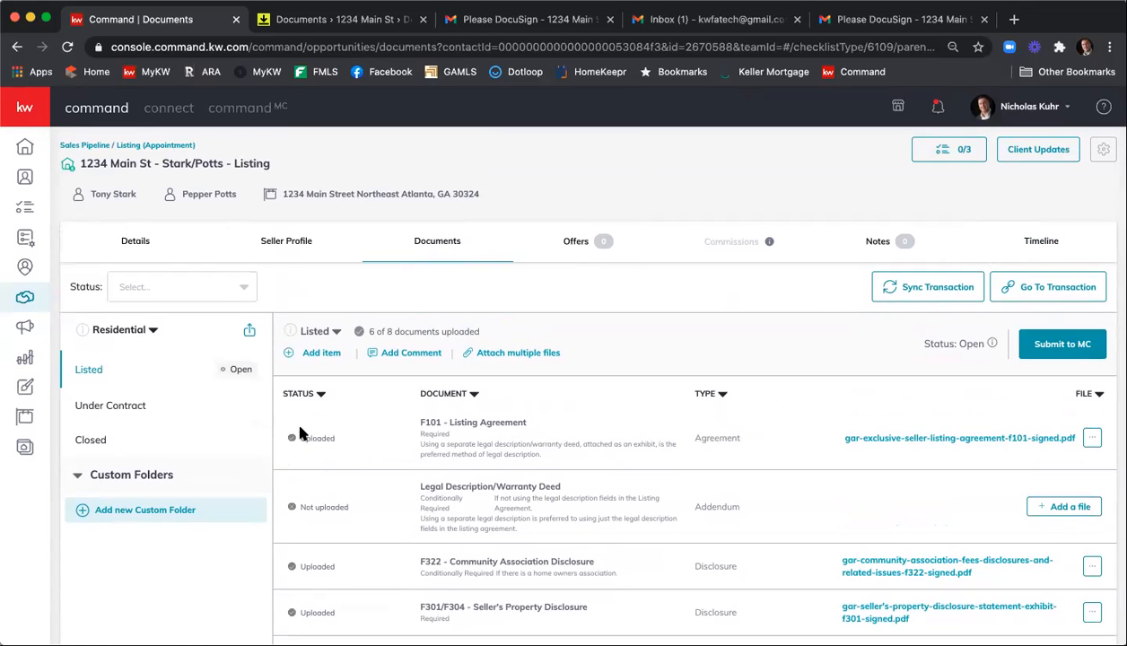
scroll(333, 439, down, 1)
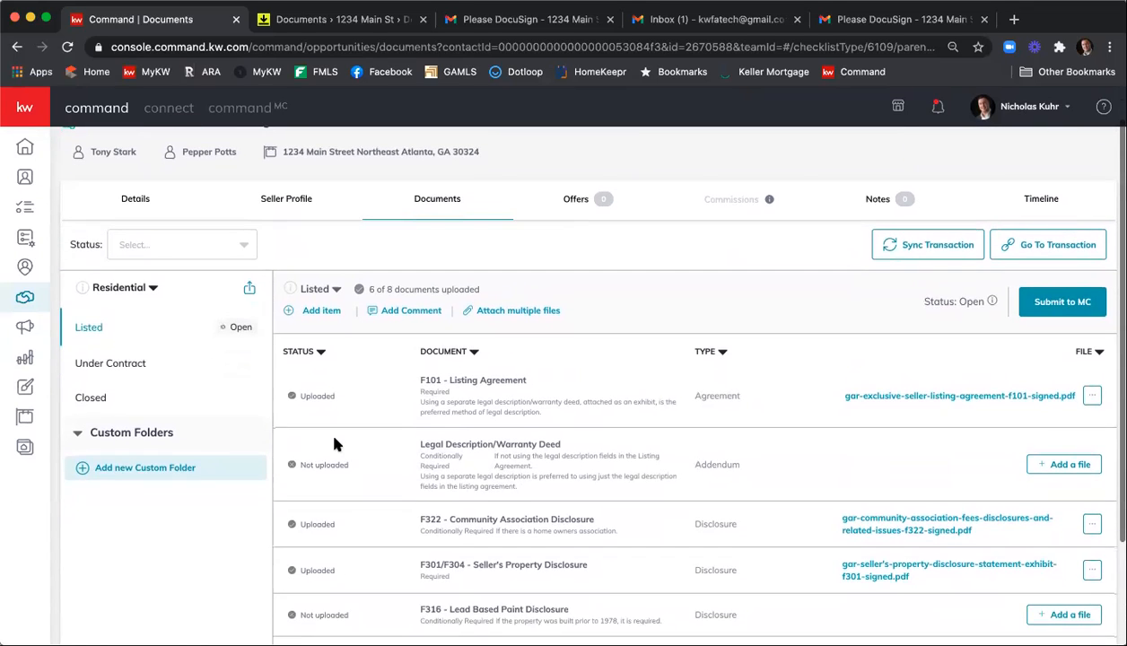